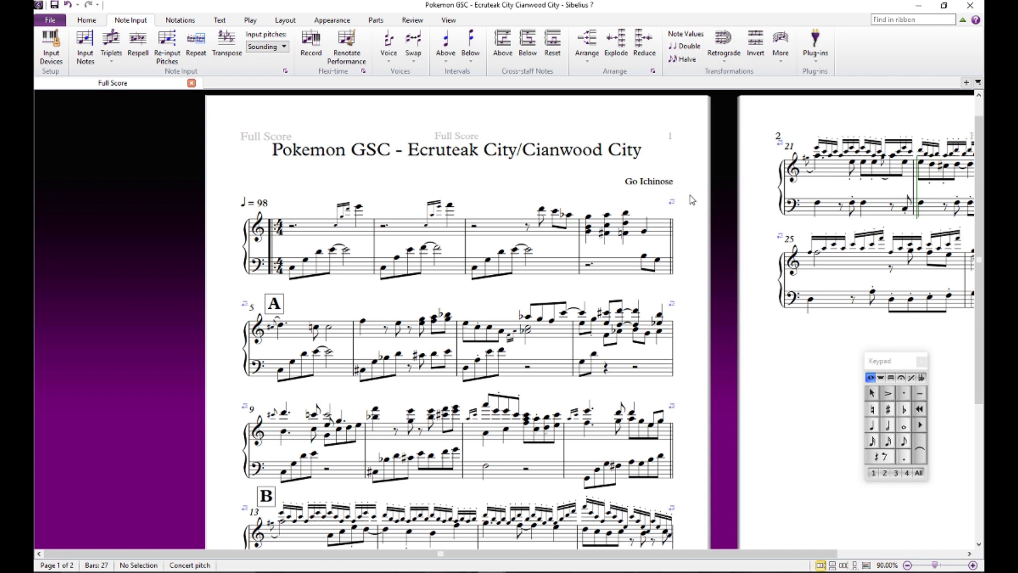
{"action": "left_click_drag", "start_coordinate": [697, 212], "coordinate": [718, 206]}
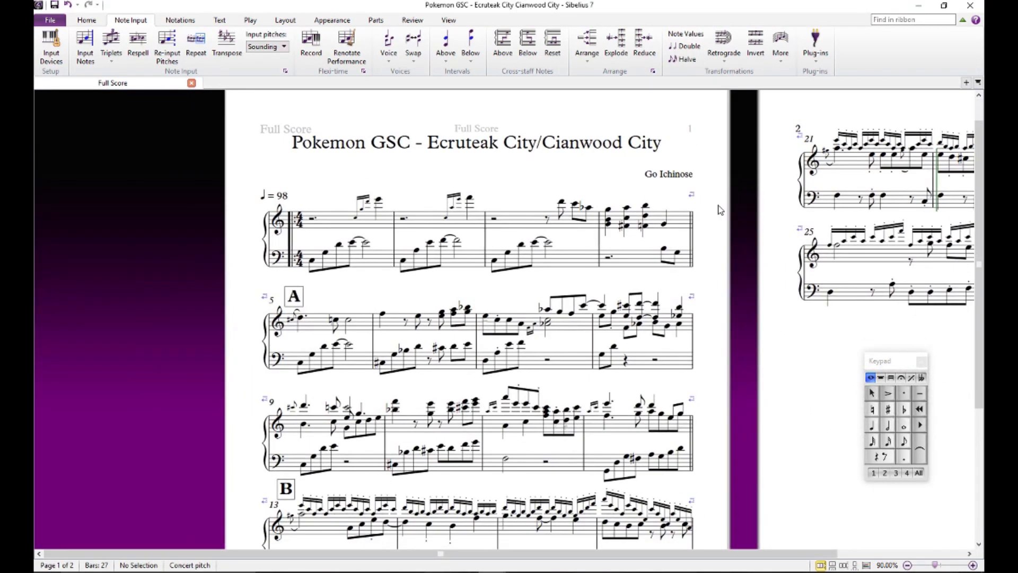
{"action": "left_click_drag", "start_coordinate": [721, 265], "coordinate": [702, 276]}
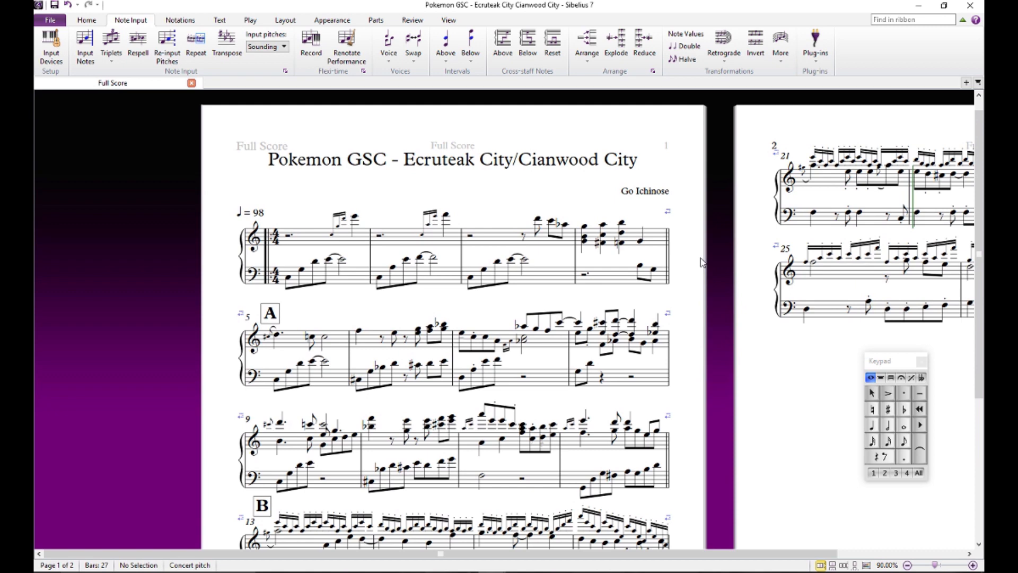
{"action": "mouse_move", "coordinate": [702, 268]}
{"action": "left_mouse_down"}
{"action": "mouse_move", "coordinate": [723, 291]}
{"action": "mouse_move", "coordinate": [711, 207]}
{"action": "mouse_move", "coordinate": [746, 336]}
{"action": "mouse_move", "coordinate": [693, 300]}
{"action": "mouse_move", "coordinate": [715, 275]}
{"action": "left_mouse_up"}
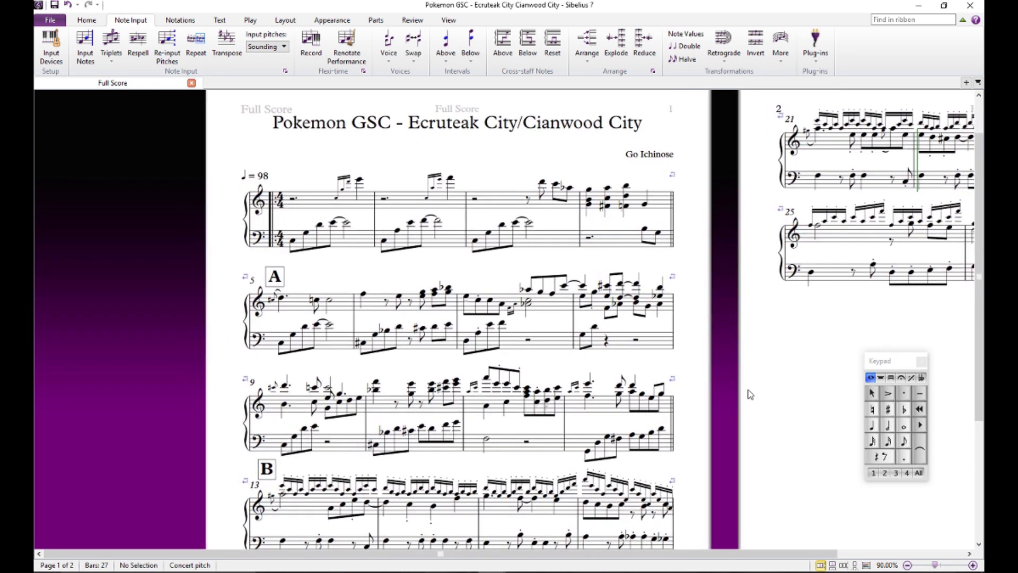
{"action": "mouse_move", "coordinate": [765, 365]}
{"action": "left_mouse_down"}
{"action": "mouse_move", "coordinate": [740, 355]}
{"action": "mouse_move", "coordinate": [511, 375]}
{"action": "mouse_move", "coordinate": [807, 386]}
{"action": "mouse_move", "coordinate": [774, 370]}
{"action": "left_mouse_up"}
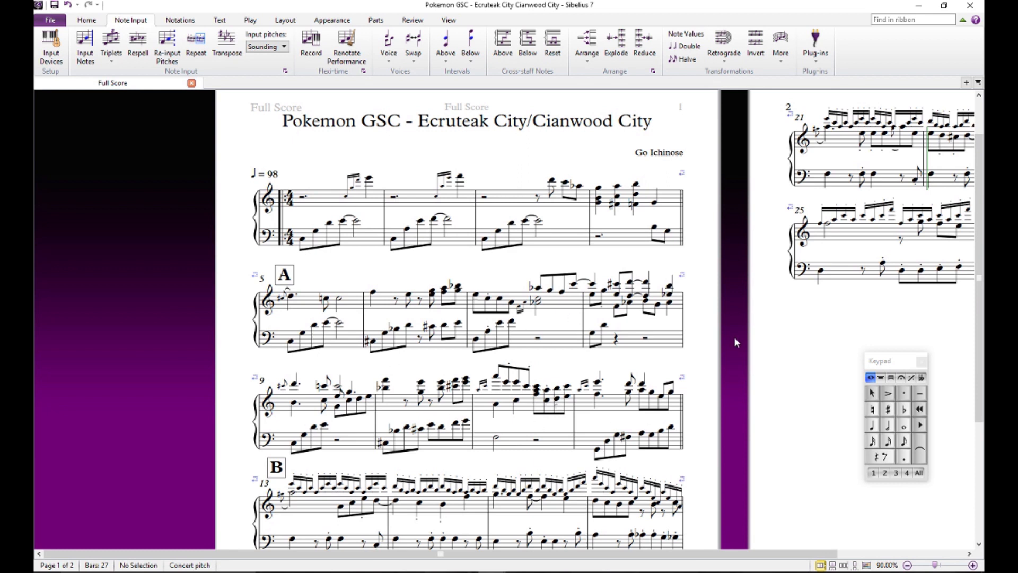
{"action": "left_click_drag", "start_coordinate": [734, 339], "coordinate": [736, 348]}
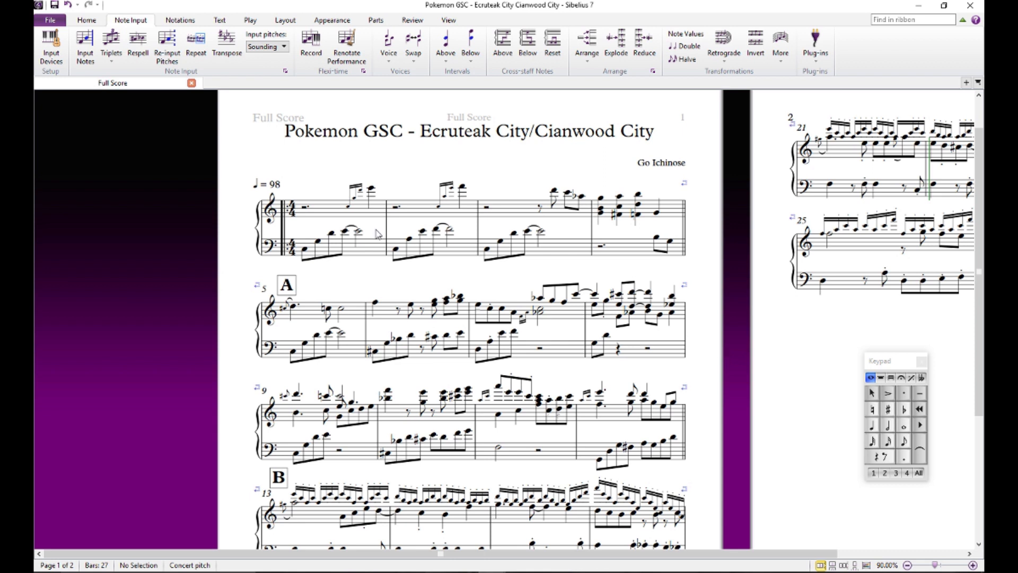
{"action": "left_click_drag", "start_coordinate": [333, 184], "coordinate": [311, 211]}
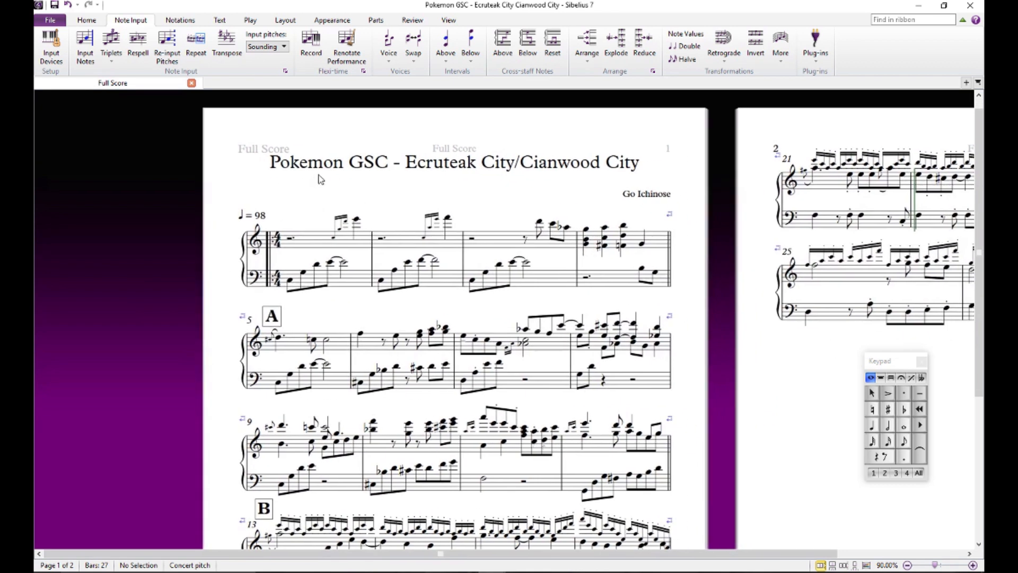
{"action": "left_click_drag", "start_coordinate": [498, 194], "coordinate": [447, 213]}
{"action": "double_click", "coordinate": [592, 202]}
{"action": "left_click", "coordinate": [519, 204]}
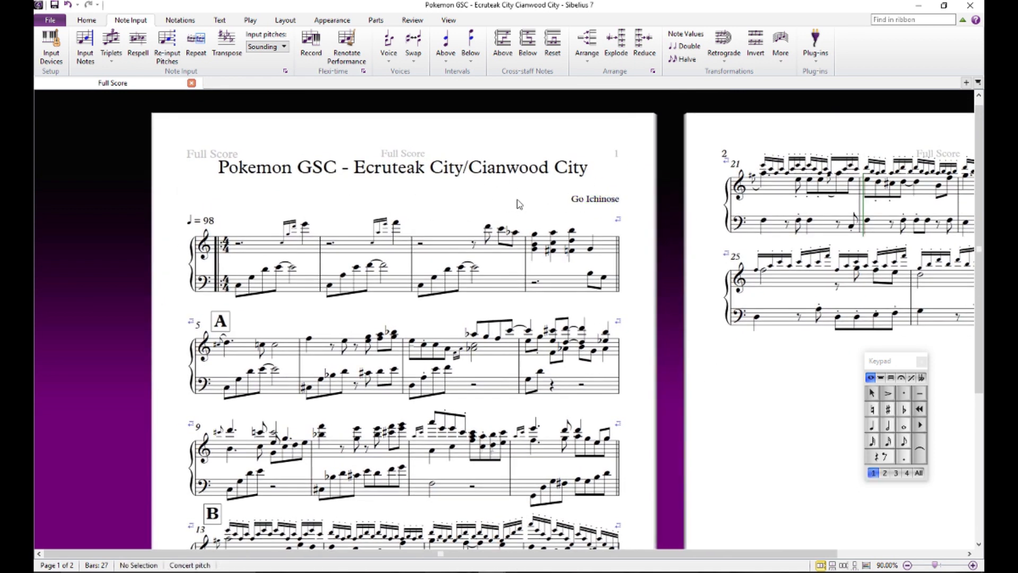
{"action": "left_click_drag", "start_coordinate": [520, 204], "coordinate": [559, 165]}
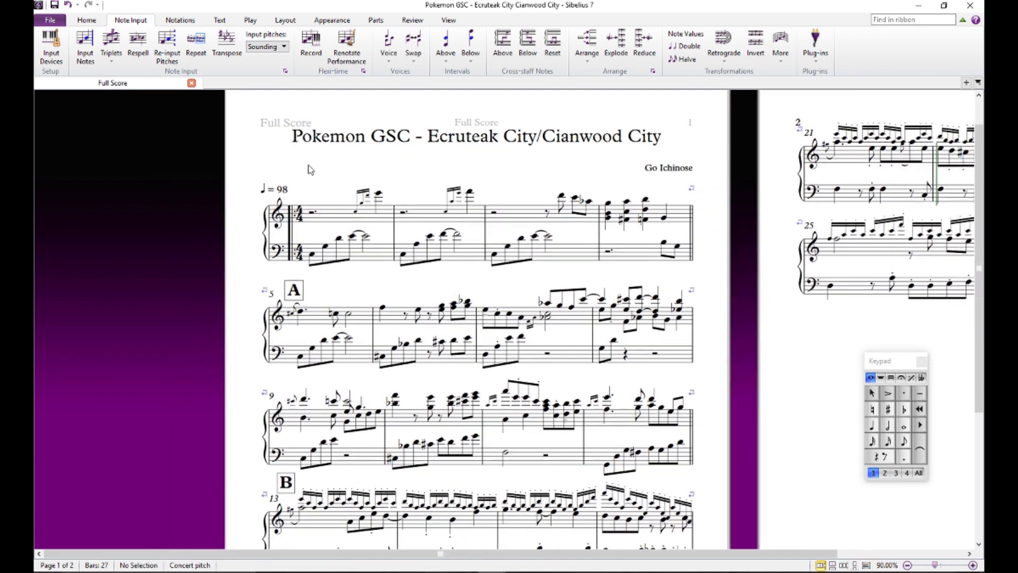
- Play back the intro from the first left-hand note of bar 1 and stop at rehearsal mark A
{"action": "left_click_drag", "start_coordinate": [319, 172], "coordinate": [313, 125]}
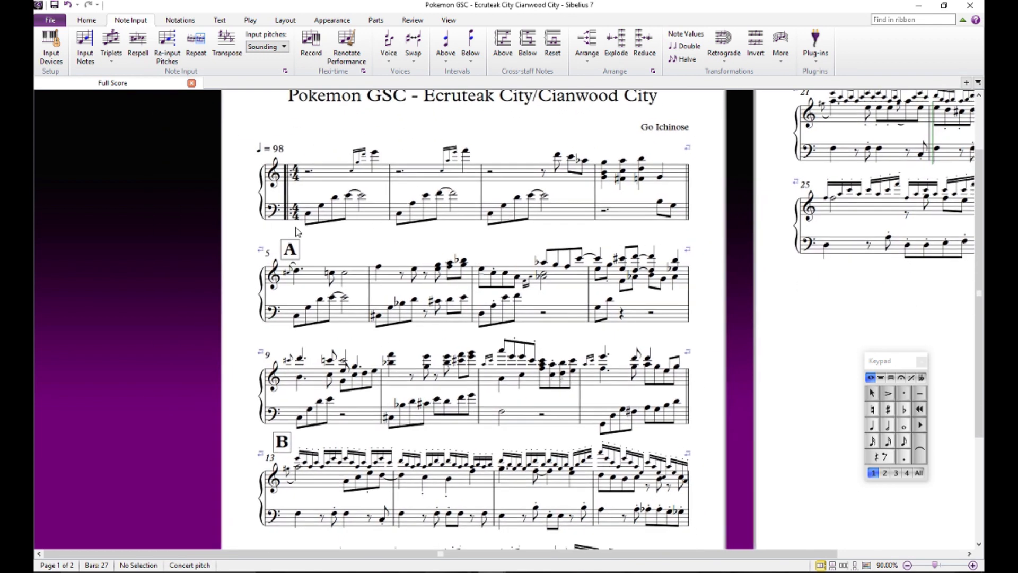
{"action": "left_click", "coordinate": [308, 215]}
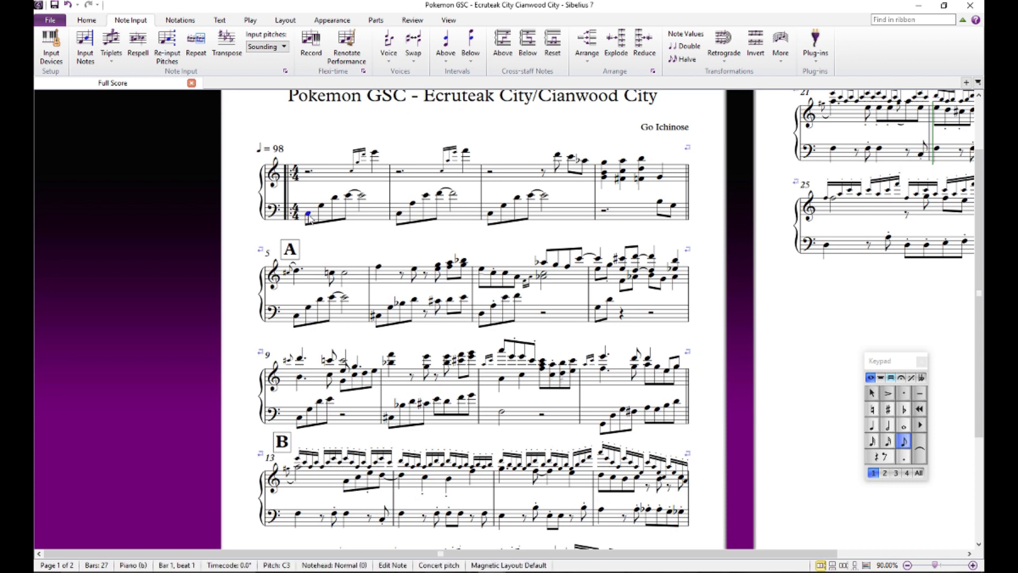
{"action": "key", "text": "space"}
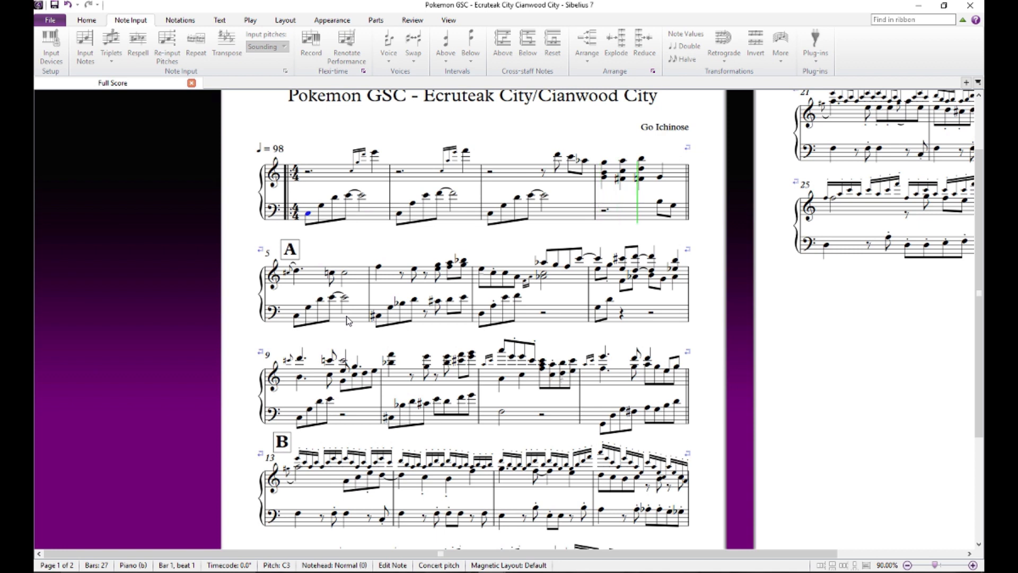
{"action": "key", "text": "Escape"}
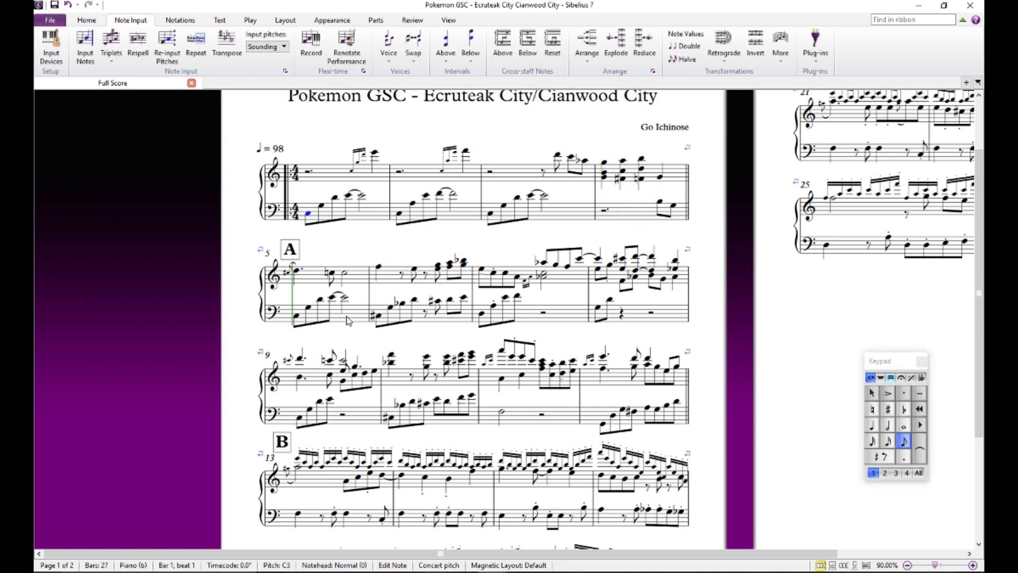
{"action": "left_click", "coordinate": [334, 242]}
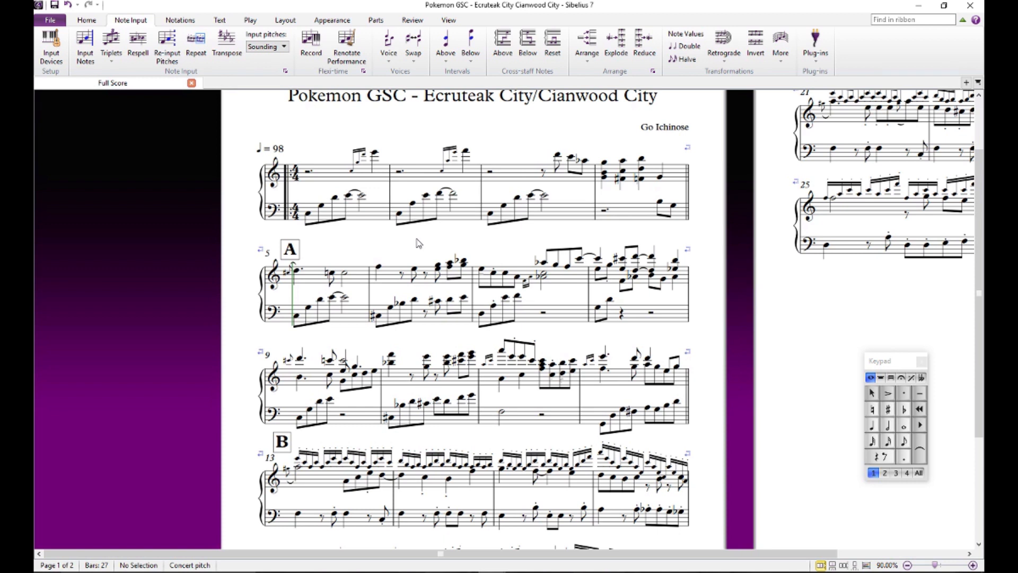
- Audition the left-hand notes of bar 1 one by one to work out the chord, and clear the selection
{"action": "left_click", "coordinate": [309, 215]}
{"action": "left_click", "coordinate": [320, 207]}
{"action": "left_click", "coordinate": [334, 199]}
{"action": "left_click", "coordinate": [348, 196]}
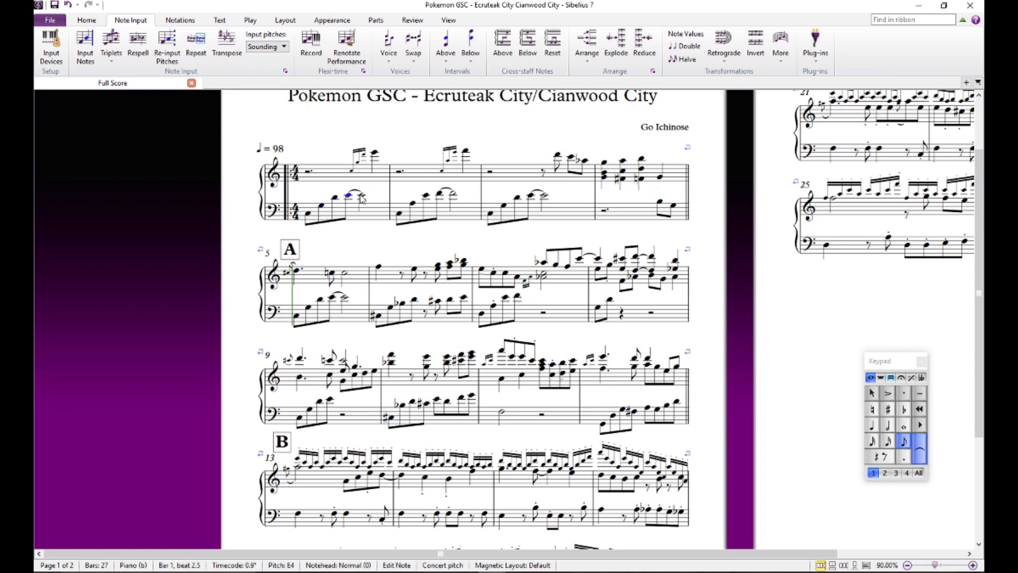
{"action": "left_click", "coordinate": [362, 196]}
{"action": "left_click", "coordinate": [335, 197]}
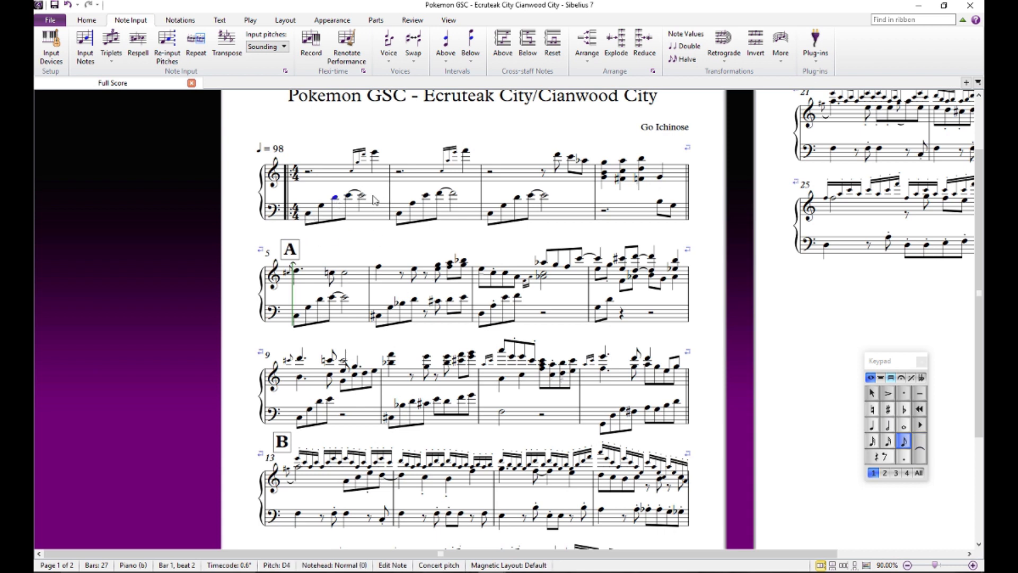
{"action": "scroll", "coordinate": [361, 245], "scroll_direction": "up", "scroll_amount": 1}
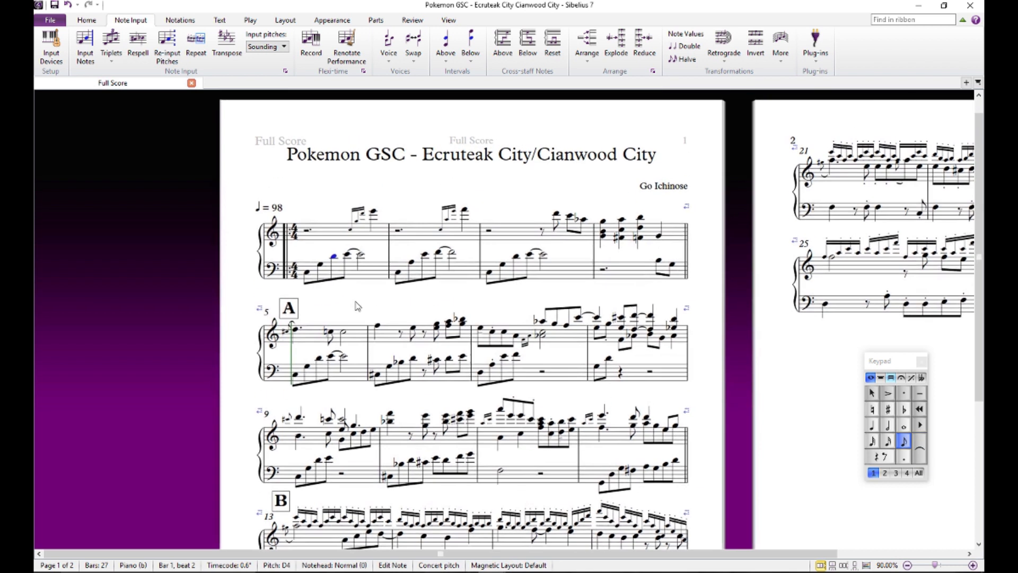
{"action": "key", "text": "Escape"}
- Add the chord symbol C(add2) above the treble rest at the start of bar 1
{"action": "left_click_drag", "start_coordinate": [373, 317], "coordinate": [332, 294]}
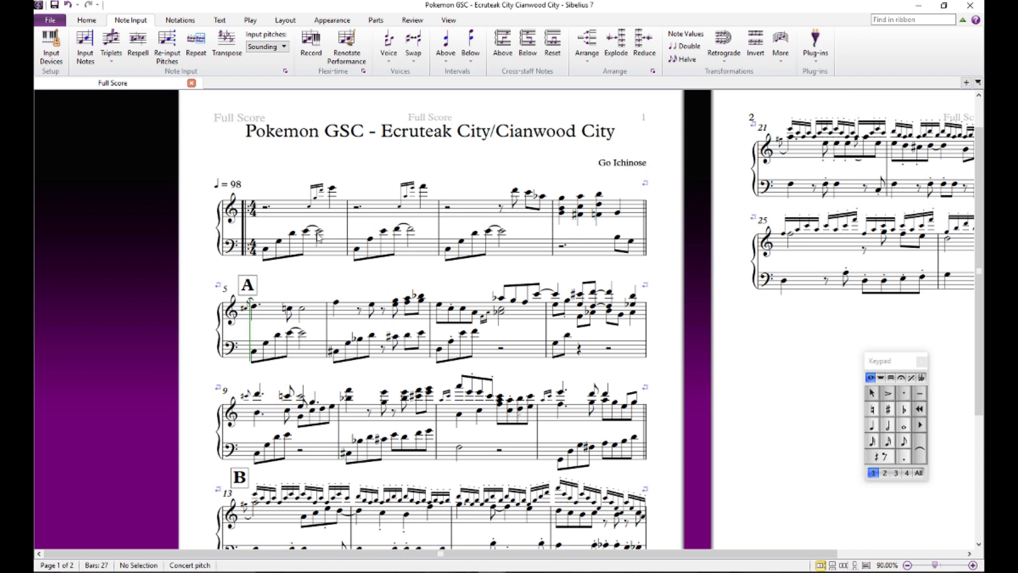
{"action": "left_click", "coordinate": [267, 210]}
{"action": "key", "text": "ctrl+k"}
{"action": "type", "text": "Cadd3"}
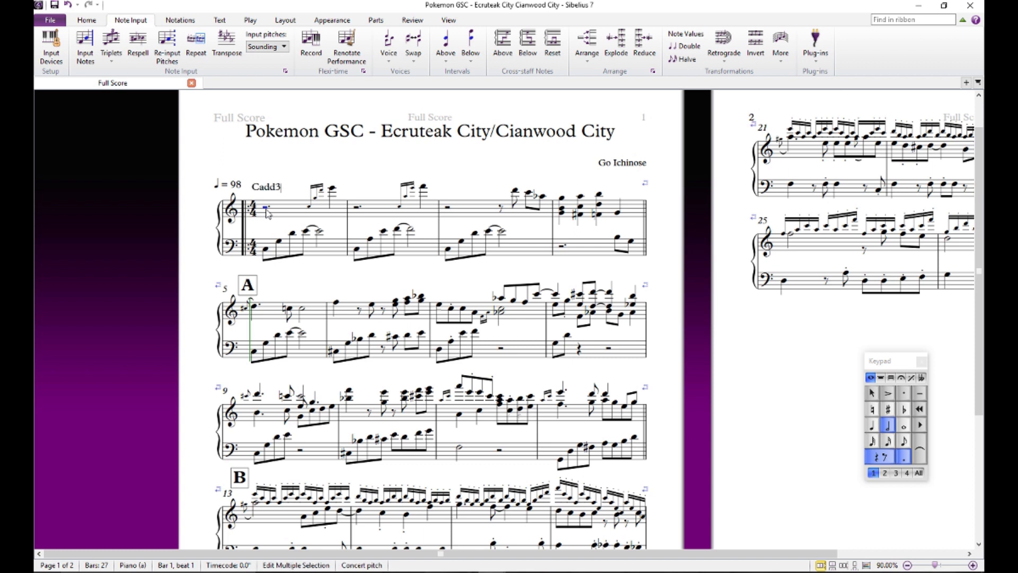
{"action": "key", "text": "Escape"}
{"action": "key", "text": "Escape"}
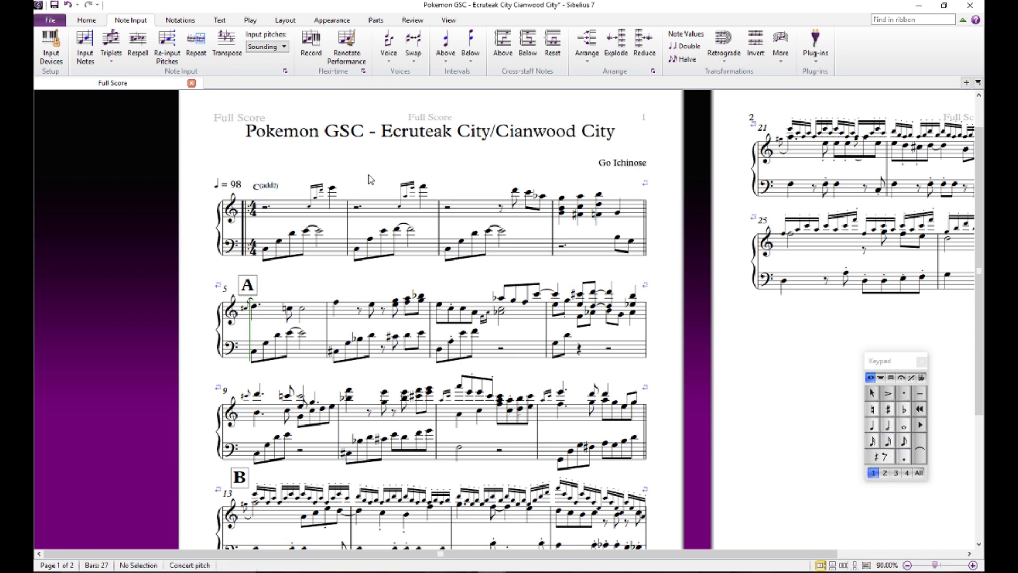
- Audition the treble grace notes near the end of bar 1, and clear the selection
{"action": "left_click_drag", "start_coordinate": [370, 178], "coordinate": [354, 162]}
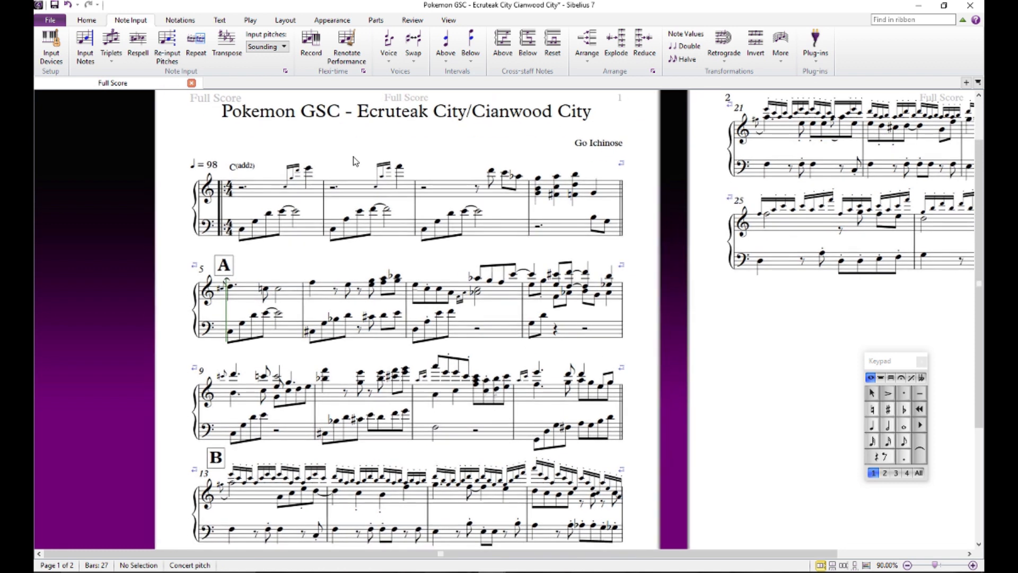
{"action": "left_click", "coordinate": [286, 187]}
{"action": "left_click", "coordinate": [291, 178]}
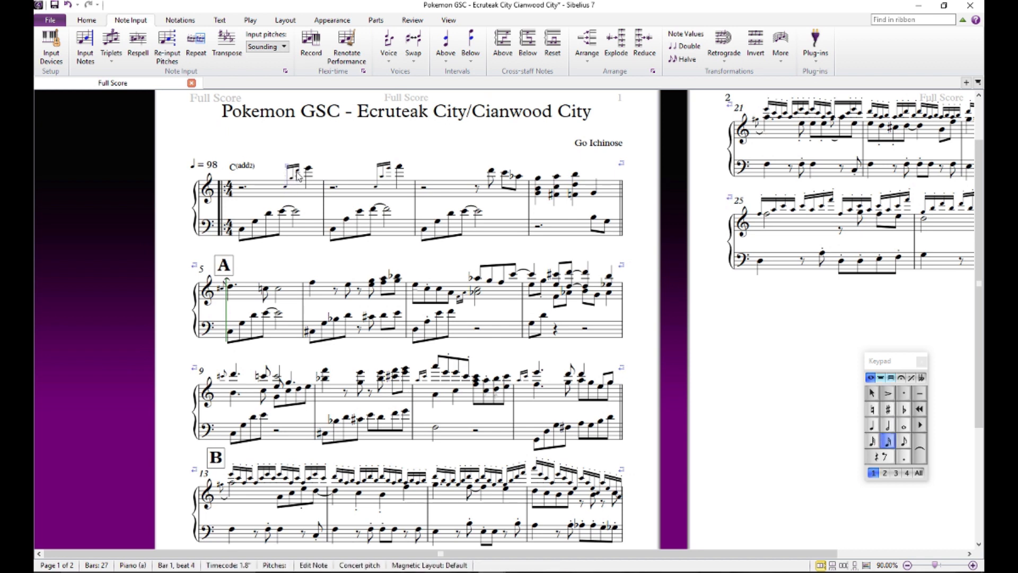
{"action": "left_click", "coordinate": [297, 170]}
{"action": "key", "text": "Escape"}
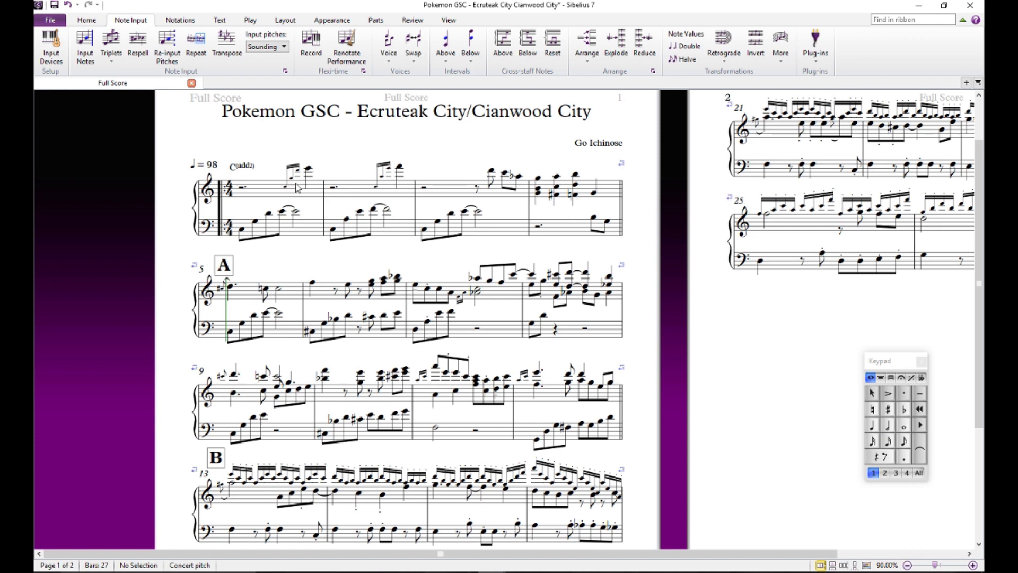
- Audition the left-hand notes of bar 2 to work out its chord
{"action": "left_click", "coordinate": [334, 230]}
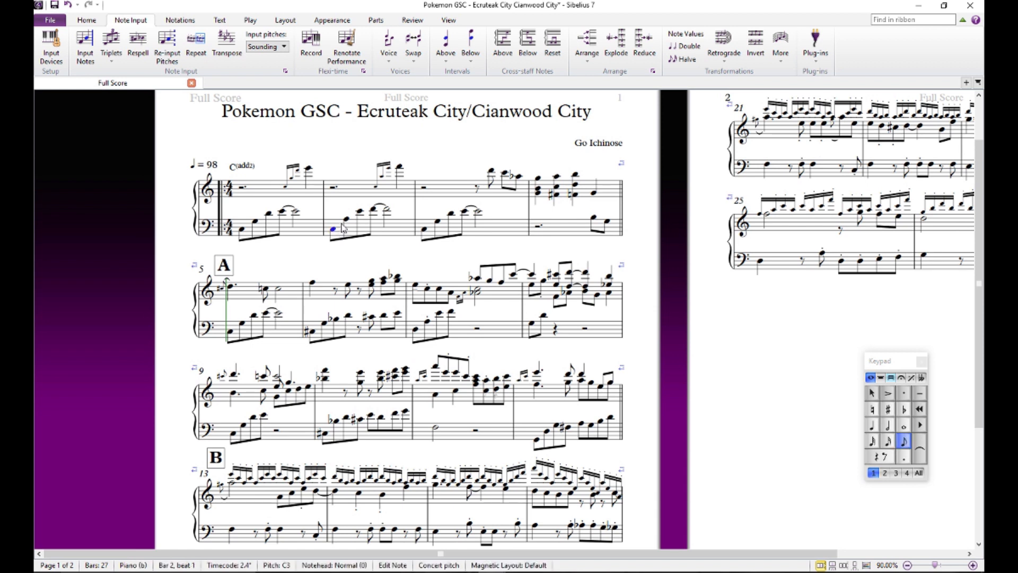
{"action": "left_click", "coordinate": [374, 211]}
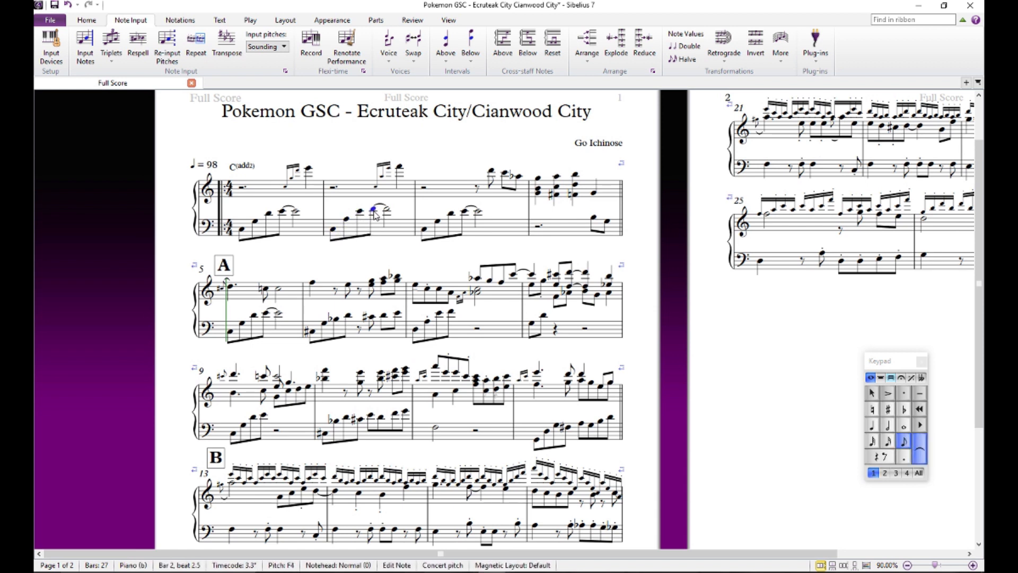
{"action": "left_click", "coordinate": [360, 211]}
- Add the chord symbol Fmaj7/C above the treble rest at the start of bar 2
{"action": "left_click", "coordinate": [305, 210]}
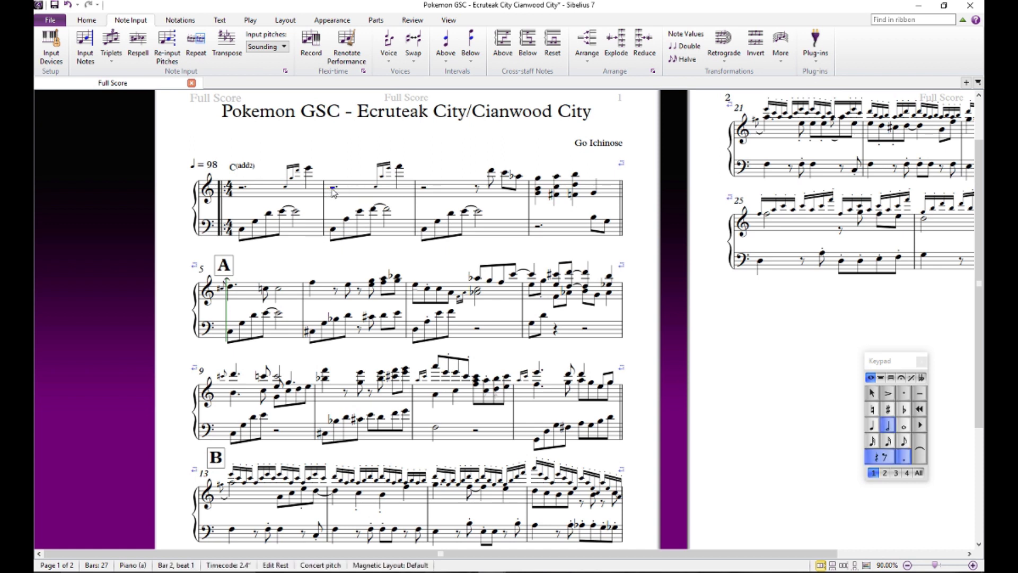
{"action": "key", "text": "ctrl+k"}
{"action": "type", "text": "Fmaj7"}
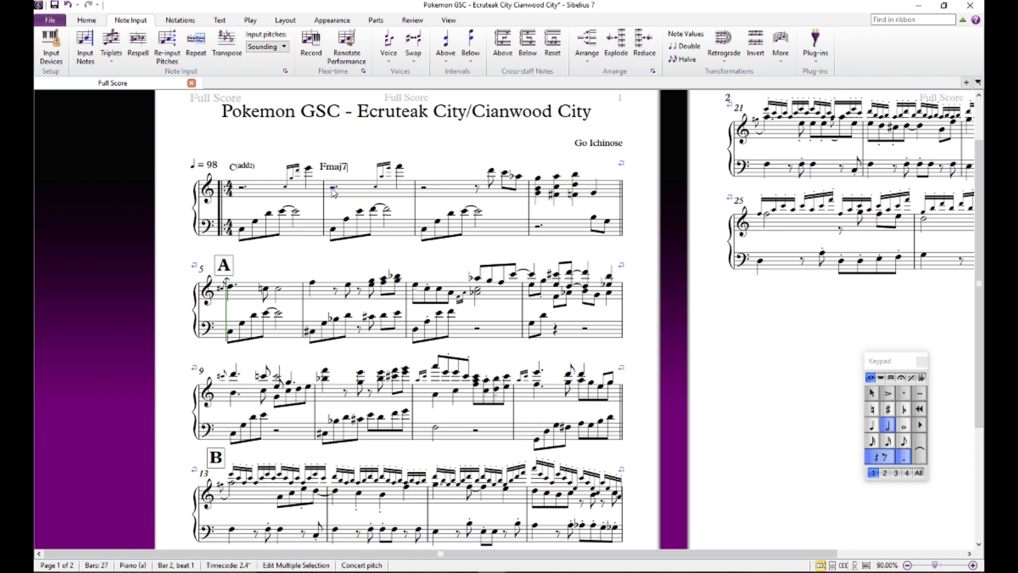
{"action": "type", "text": "/C"}
{"action": "key", "text": "Escape"}
- Copy the C(add2) chord symbol from bar 1 to the start of bar 3
{"action": "left_click", "coordinate": [293, 119]}
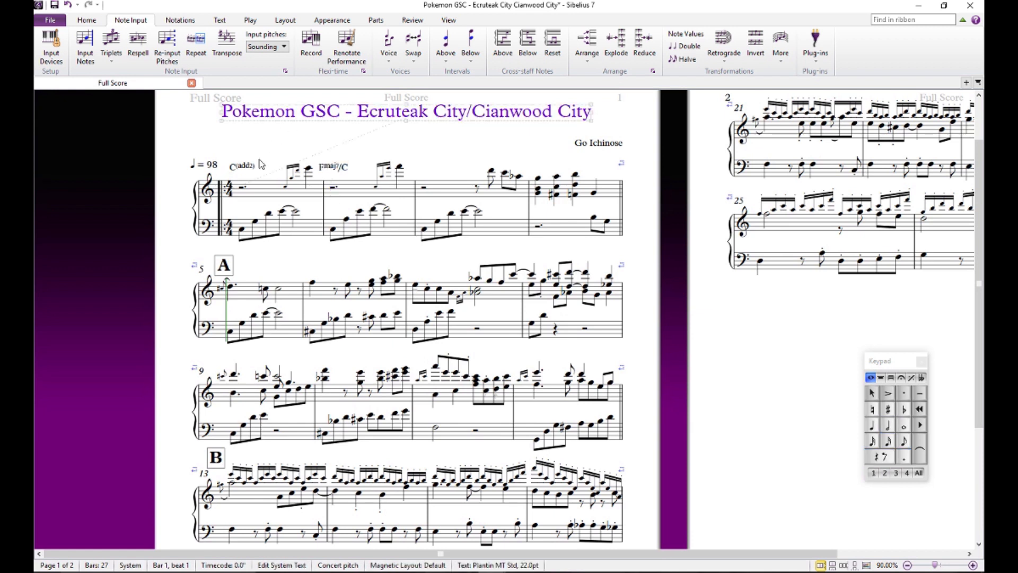
{"action": "left_click", "coordinate": [248, 166]}
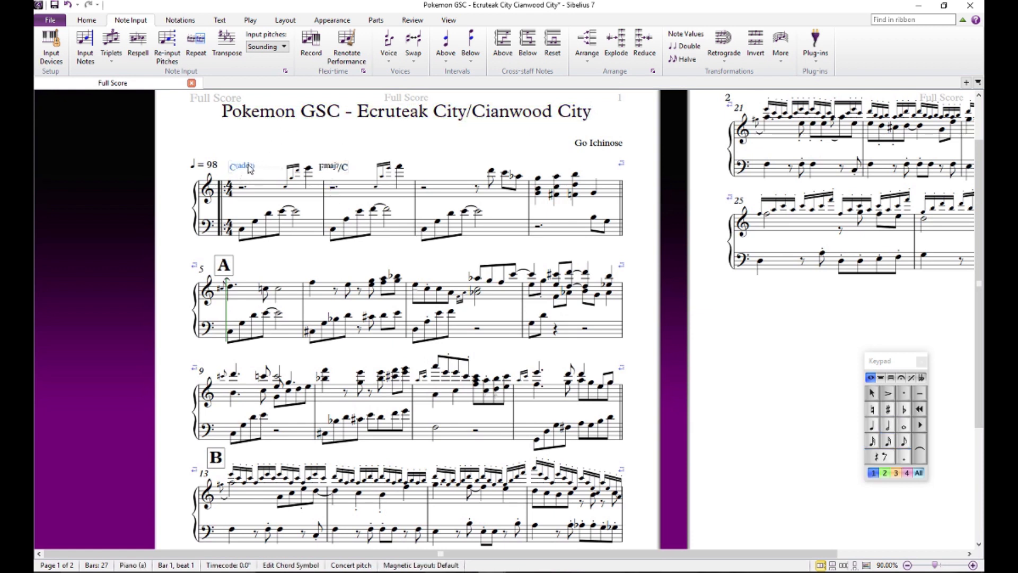
{"action": "left_click", "coordinate": [423, 187], "text": "alt"}
- Transpose the last three treble notes of bar 3 (D, C and A flat) down an octave
{"action": "left_click", "coordinate": [492, 172]}
{"action": "key", "text": "Right"}
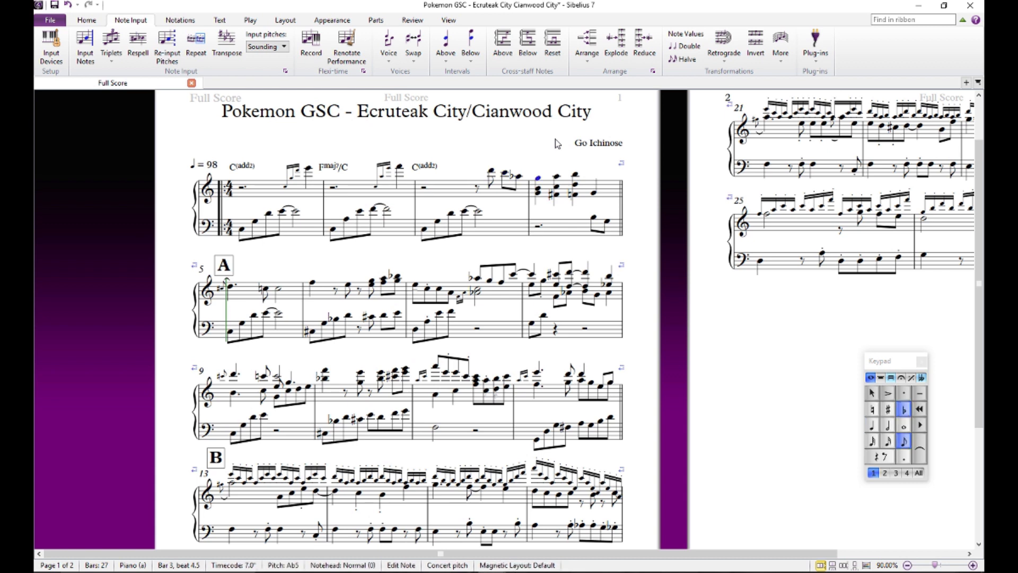
{"action": "key", "text": "Left"}
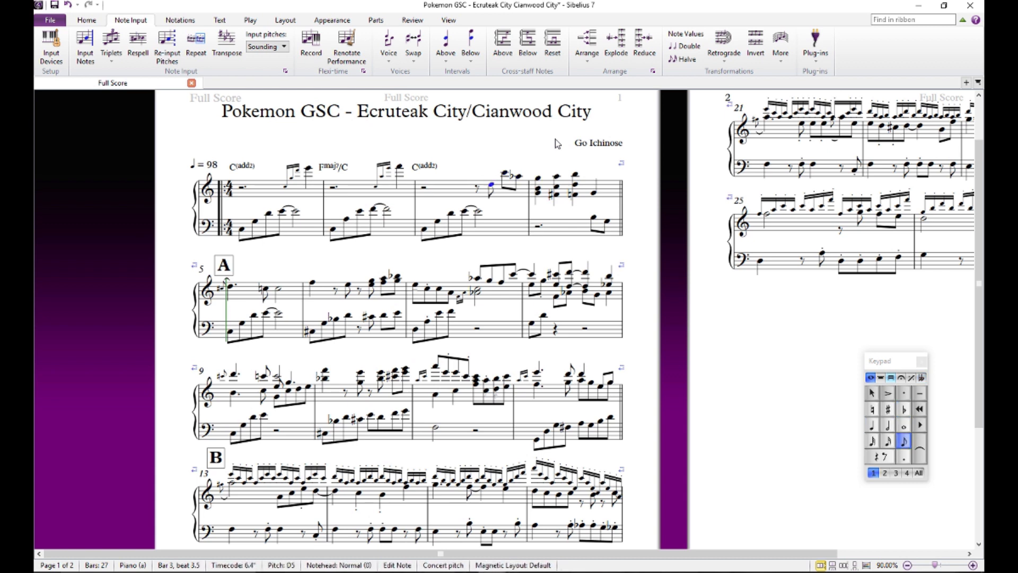
{"action": "key", "text": "Left"}
{"action": "key", "text": "Right"}
{"action": "key", "text": "Right"}
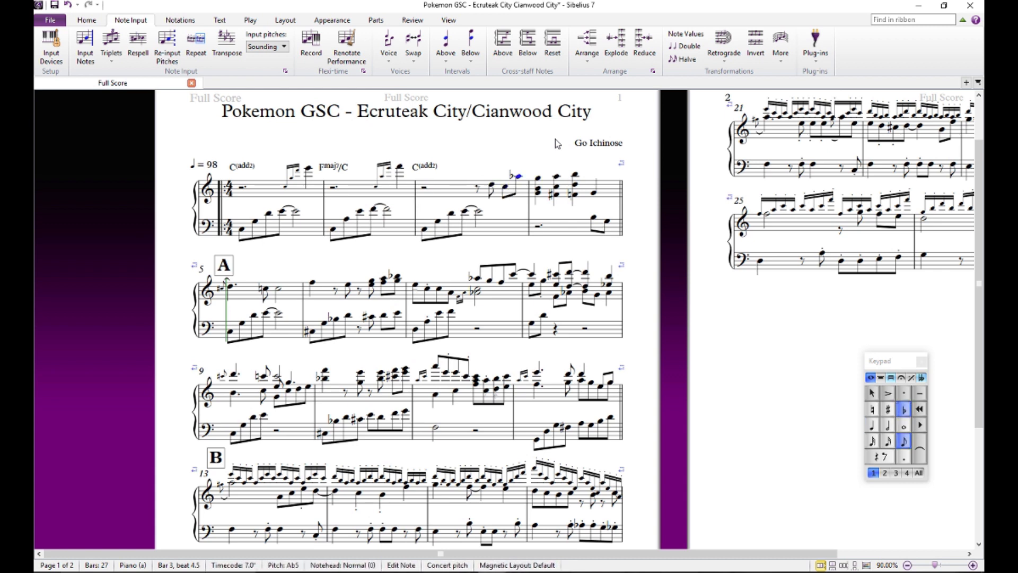
{"action": "key", "text": "ctrl+Down"}
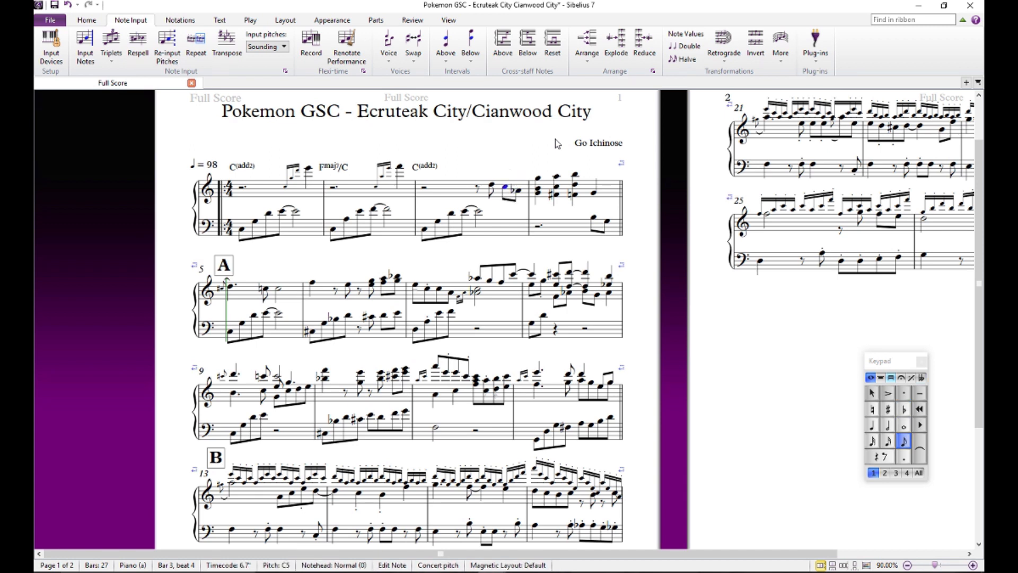
- Transpose the last three treble notes of bar 3 back up an octave and clear the selection
{"action": "key", "text": "Left"}
{"action": "key", "text": "Left"}
{"action": "key", "text": "ctrl+Up"}
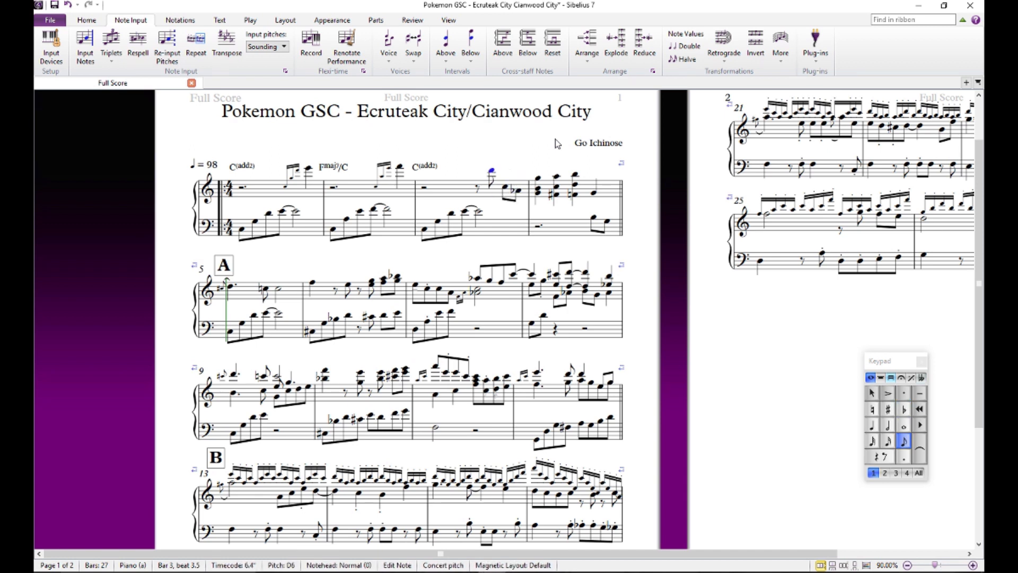
{"action": "key", "text": "Right"}
{"action": "key", "text": "ctrl+Up"}
{"action": "key", "text": "Right"}
{"action": "key", "text": "ctrl+Up"}
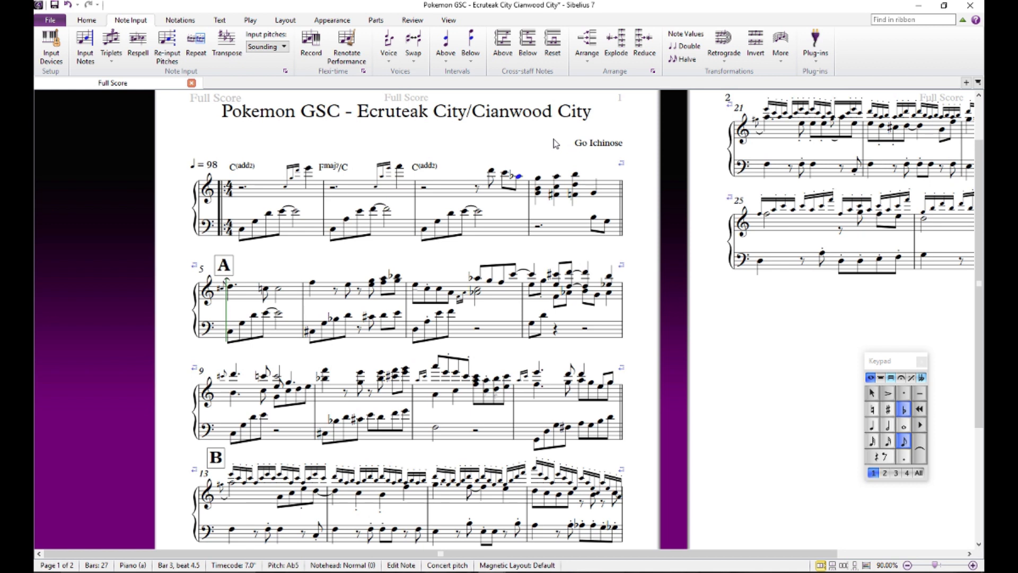
{"action": "left_click", "coordinate": [538, 140]}
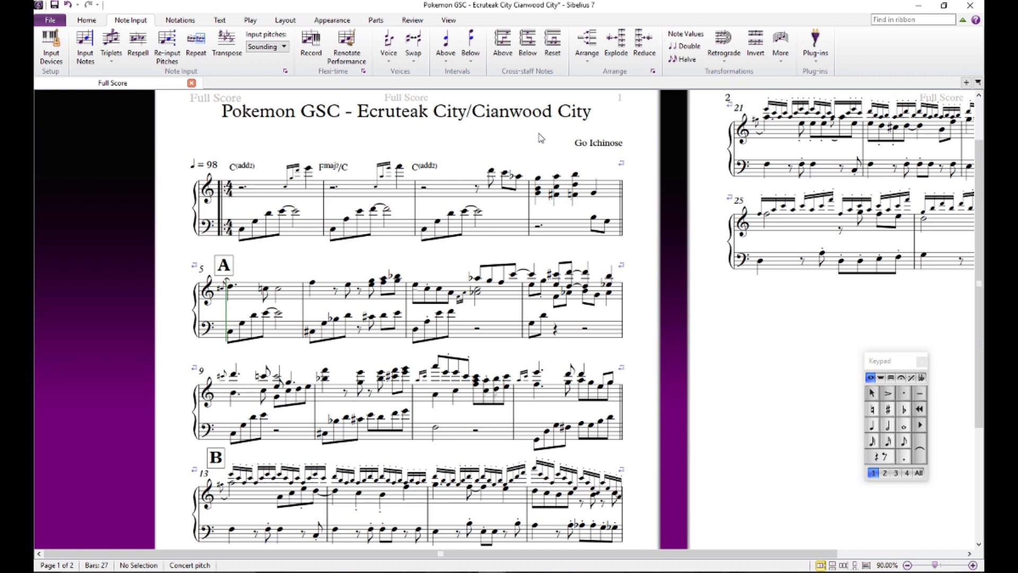
- Hide all invisible items including the playback line, minimise the ribbon, and enlarge the score view to 138%
{"action": "left_click", "coordinate": [478, 211]}
{"action": "left_click", "coordinate": [487, 209]}
{"action": "mouse_move", "coordinate": [333, 348]}
{"action": "left_mouse_down"}
{"action": "mouse_move", "coordinate": [357, 294]}
{"action": "mouse_move", "coordinate": [272, 331]}
{"action": "mouse_move", "coordinate": [310, 365]}
{"action": "mouse_move", "coordinate": [143, 270]}
{"action": "mouse_move", "coordinate": [98, 276]}
{"action": "mouse_move", "coordinate": [101, 351]}
{"action": "mouse_move", "coordinate": [347, 342]}
{"action": "left_mouse_up"}
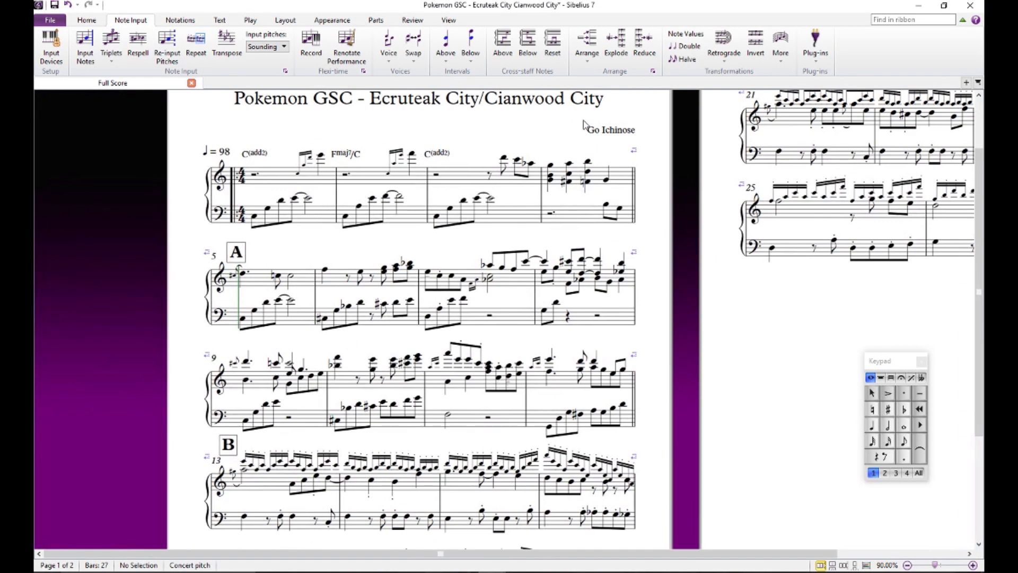
{"action": "left_click", "coordinate": [448, 19]}
{"action": "left_click", "coordinate": [242, 49]}
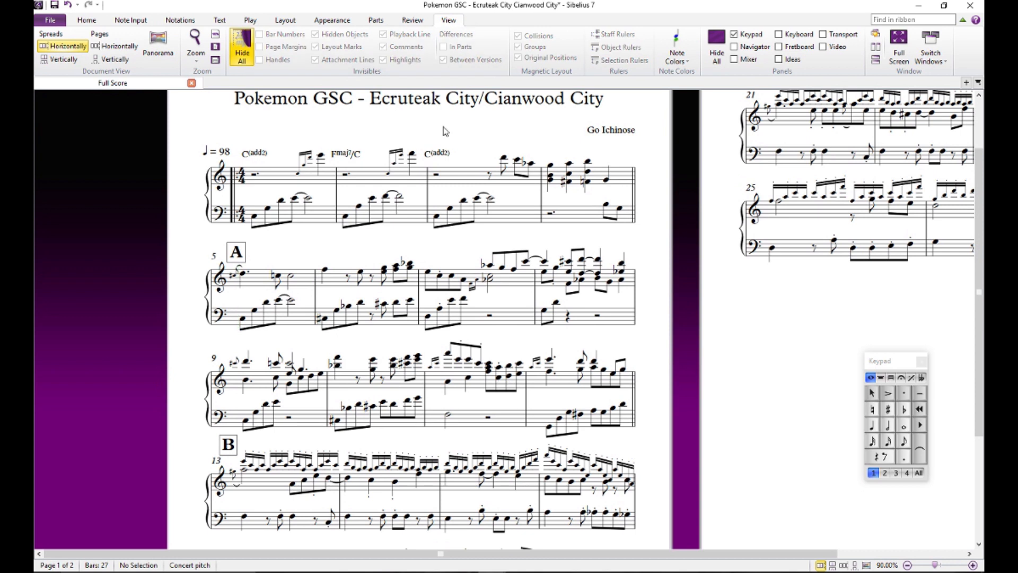
{"action": "left_click", "coordinate": [962, 19]}
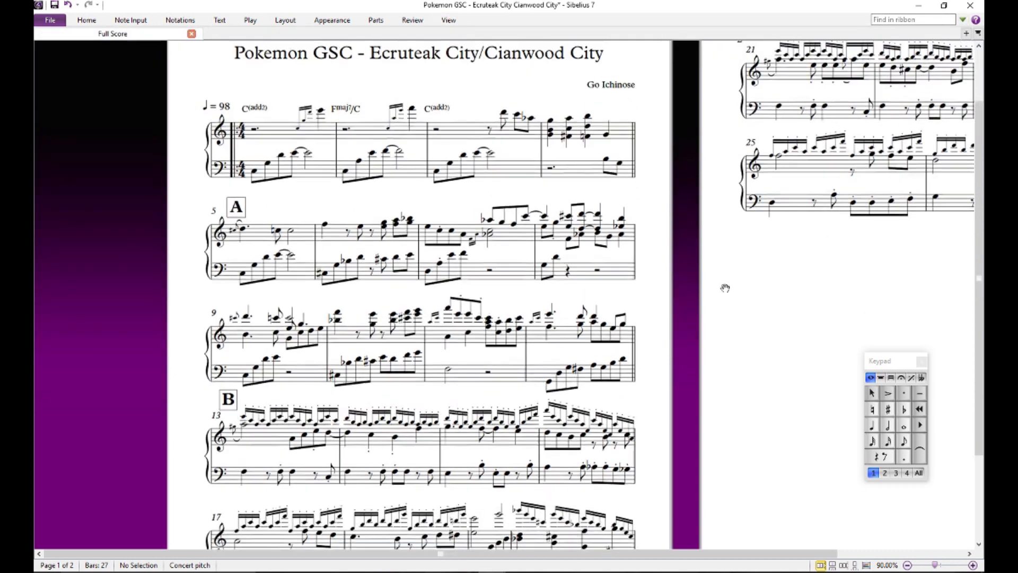
{"action": "scroll", "coordinate": [724, 288], "scroll_direction": "up", "scroll_amount": 5}
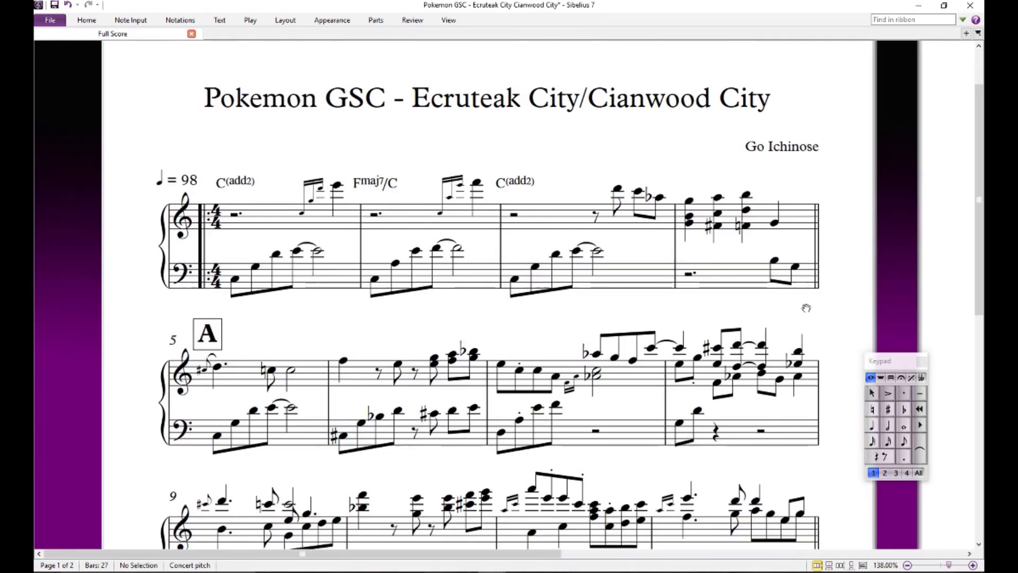
- Add the chord symbols G, D7 and G7 above the first three treble chords of bar 4
{"action": "left_click", "coordinate": [689, 220]}
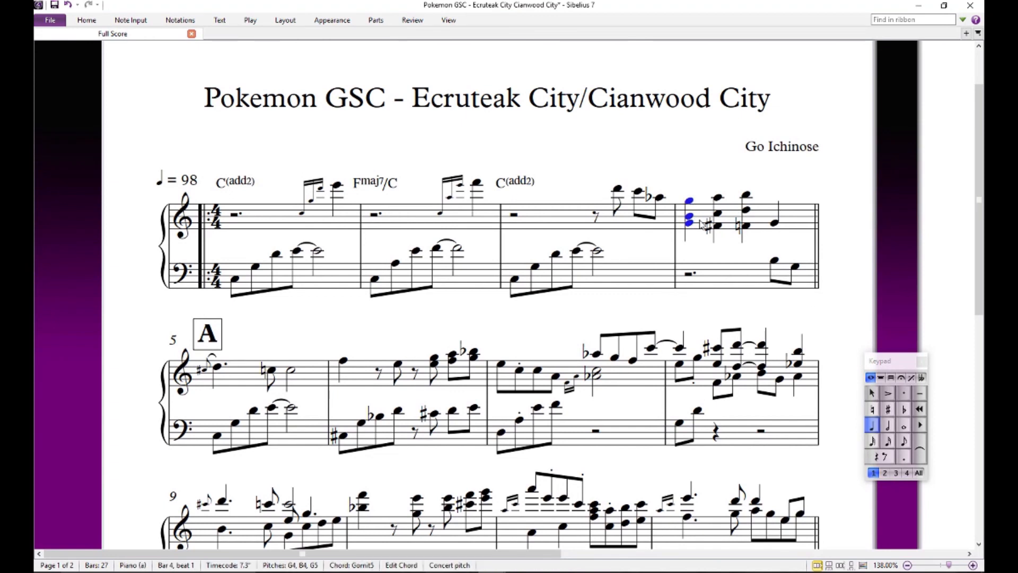
{"action": "left_click", "coordinate": [697, 173]}
{"action": "left_click", "coordinate": [689, 201]}
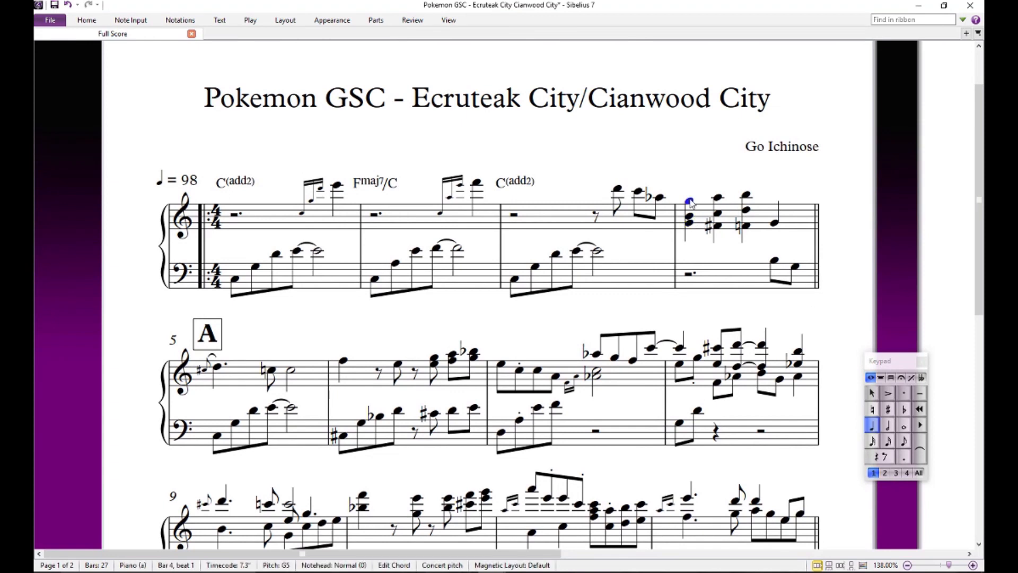
{"action": "key", "text": "ctrl+k"}
{"action": "type", "text": "G"}
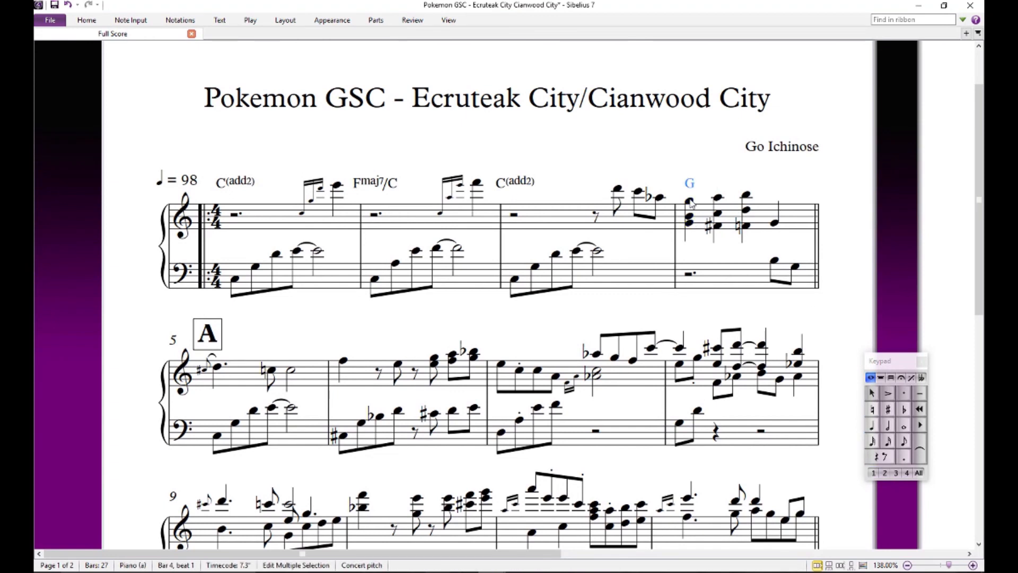
{"action": "key", "text": "space"}
{"action": "type", "text": "D7"}
{"action": "key", "text": "space"}
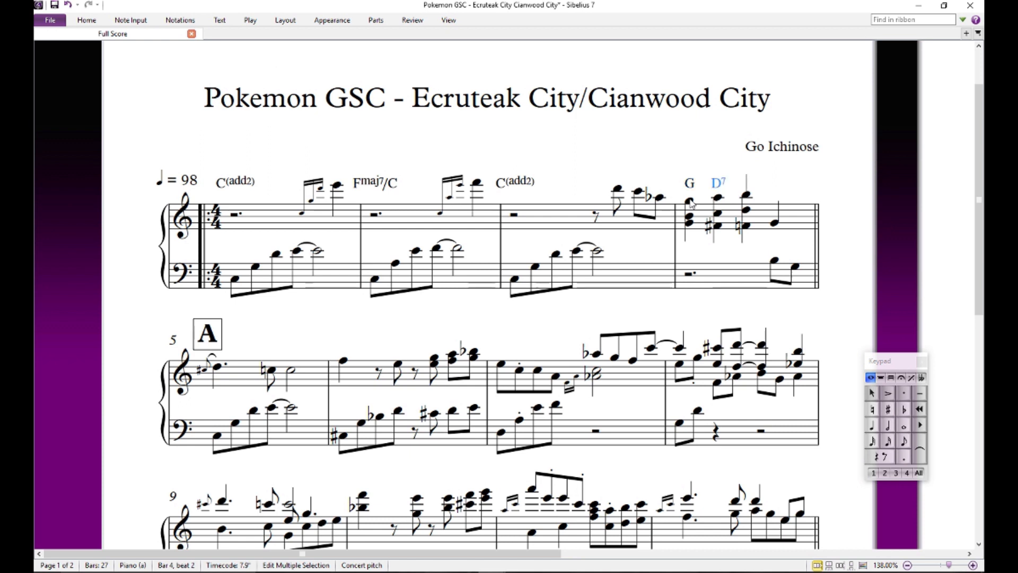
{"action": "type", "text": "G7"}
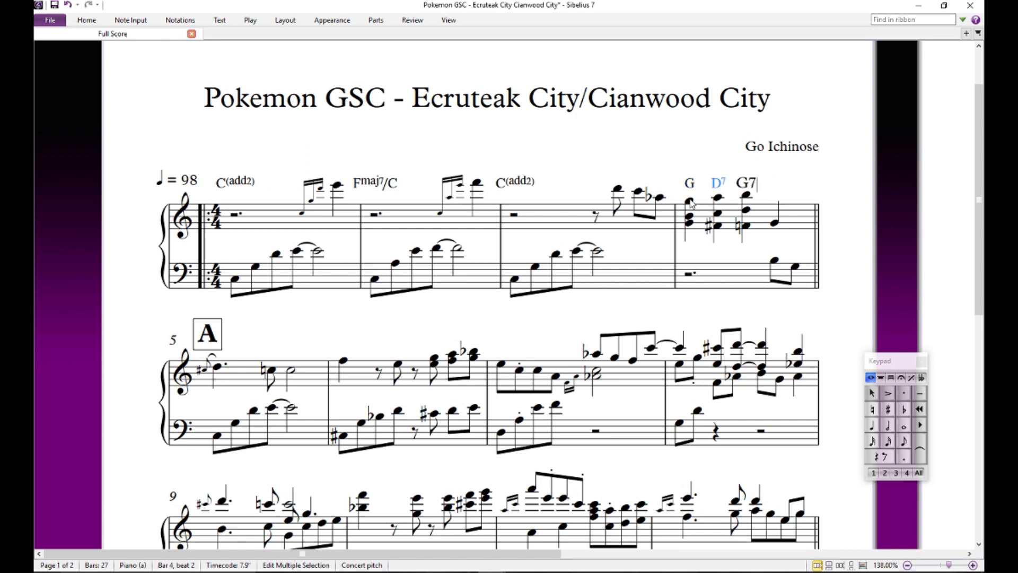
{"action": "left_click", "coordinate": [828, 178]}
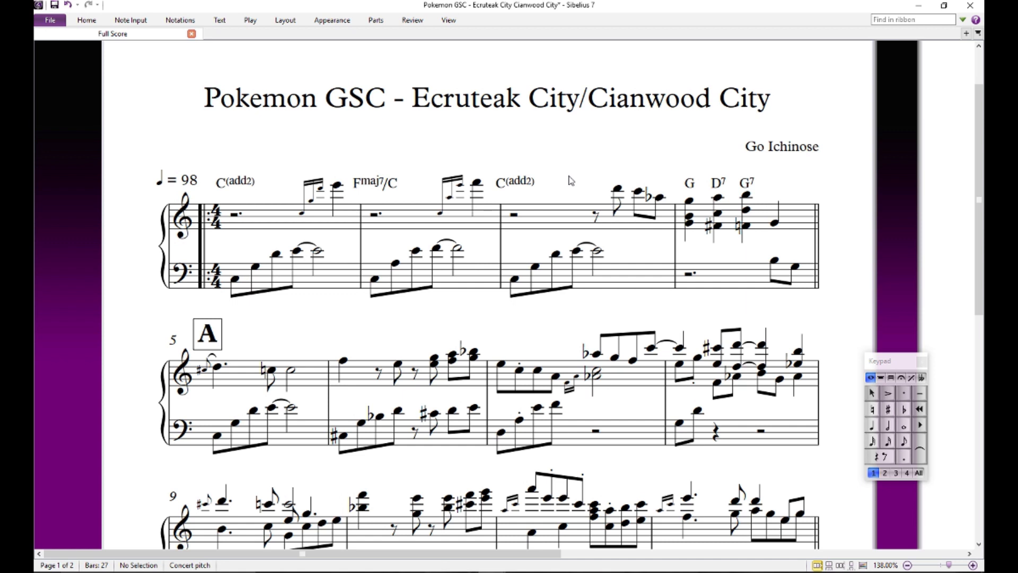
- Try adding a D a third above the B in bar 4's first chord, and remove it again
{"action": "left_click_drag", "start_coordinate": [663, 205], "coordinate": [636, 186]}
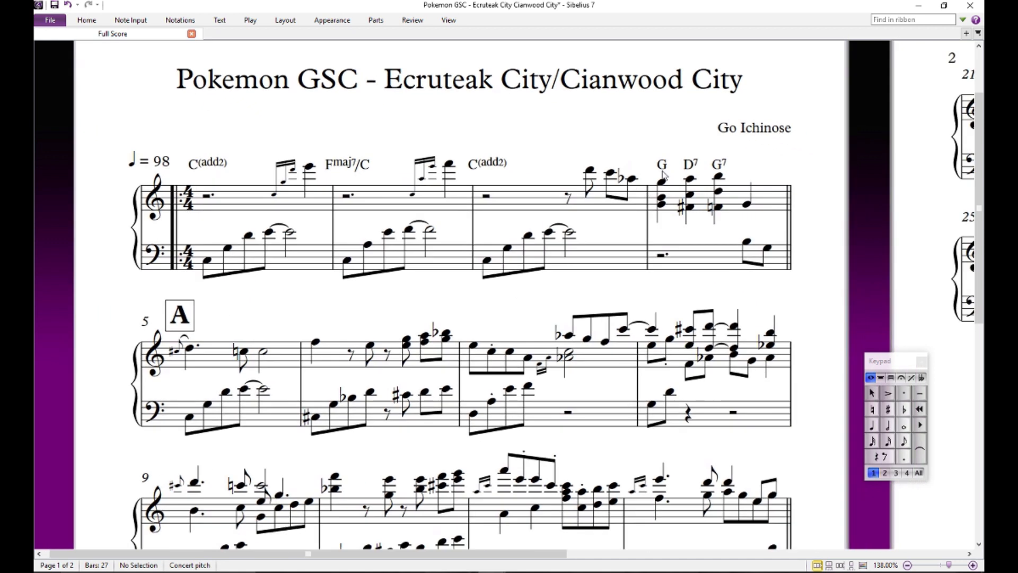
{"action": "left_click", "coordinate": [661, 191]}
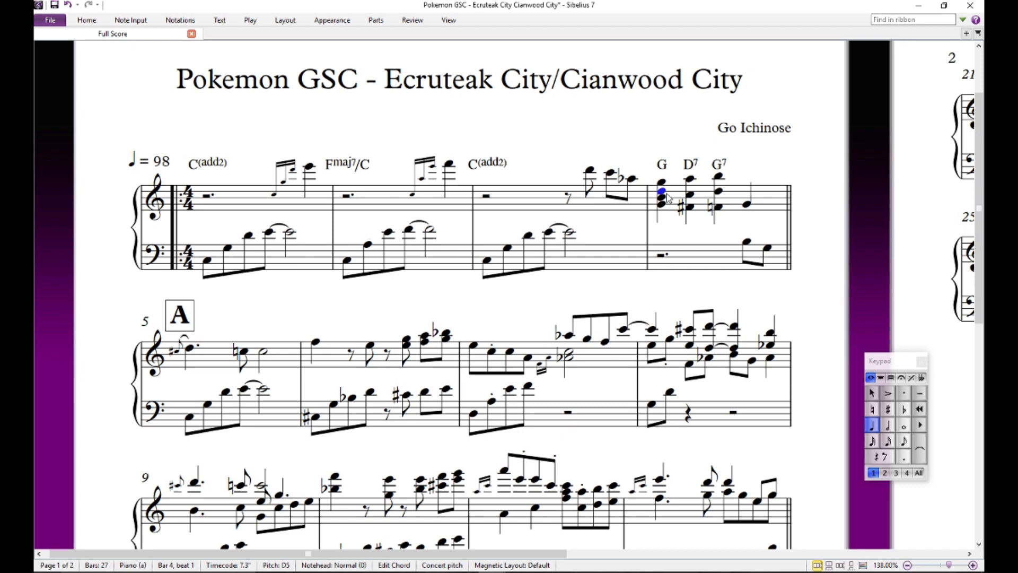
{"action": "key", "text": "Delete"}
{"action": "left_click", "coordinate": [655, 234]}
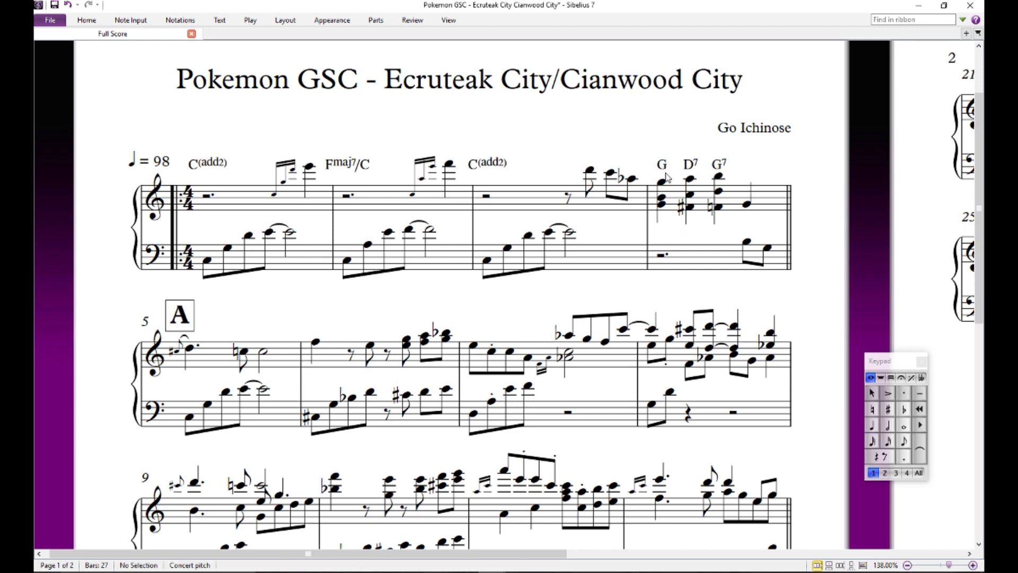
{"action": "left_click", "coordinate": [666, 204]}
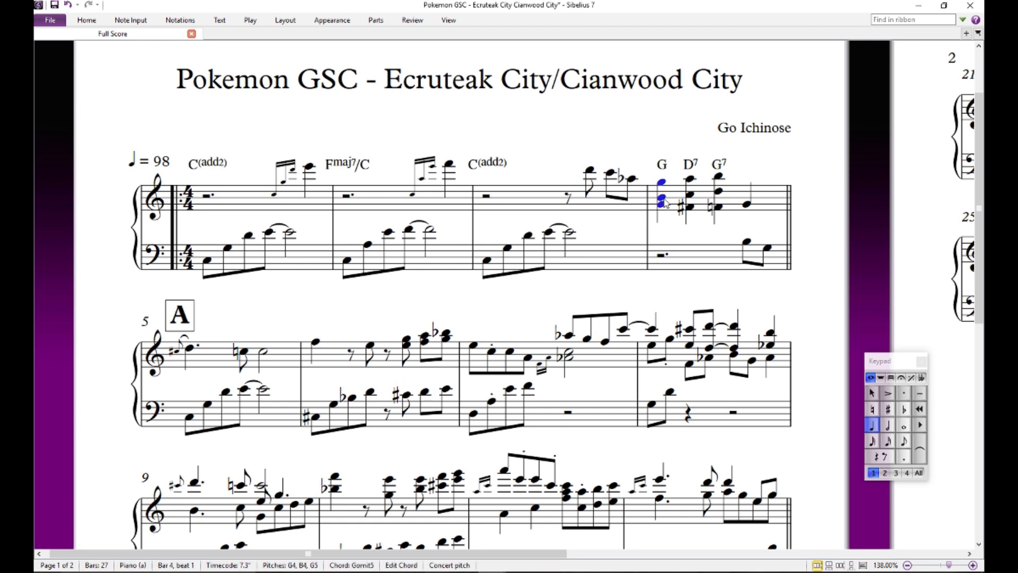
{"action": "left_click", "coordinate": [665, 236]}
{"action": "left_click", "coordinate": [662, 198]}
{"action": "key", "text": "3"}
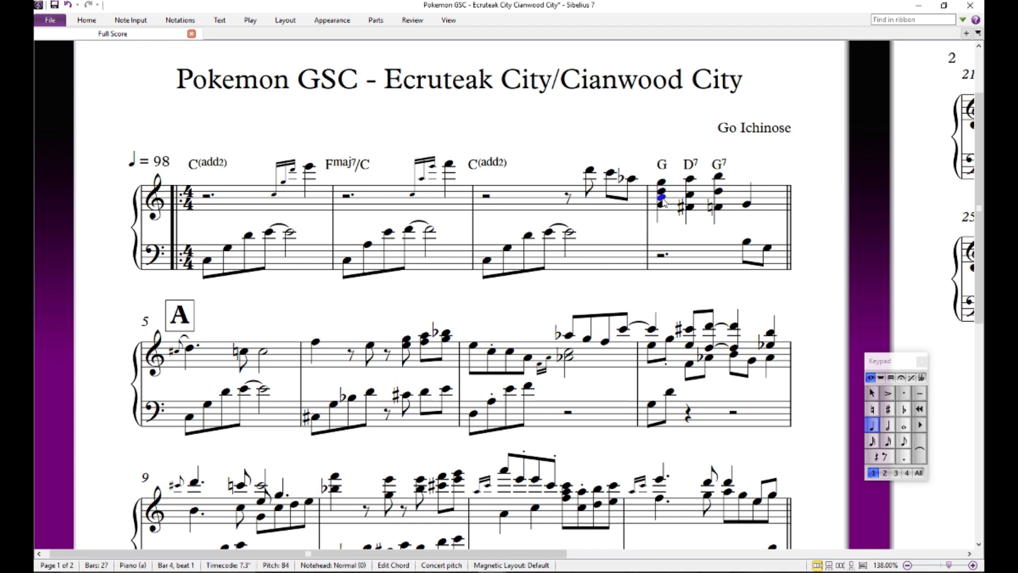
{"action": "double_click", "coordinate": [662, 197]}
{"action": "left_click", "coordinate": [672, 231]}
{"action": "left_click", "coordinate": [662, 192]}
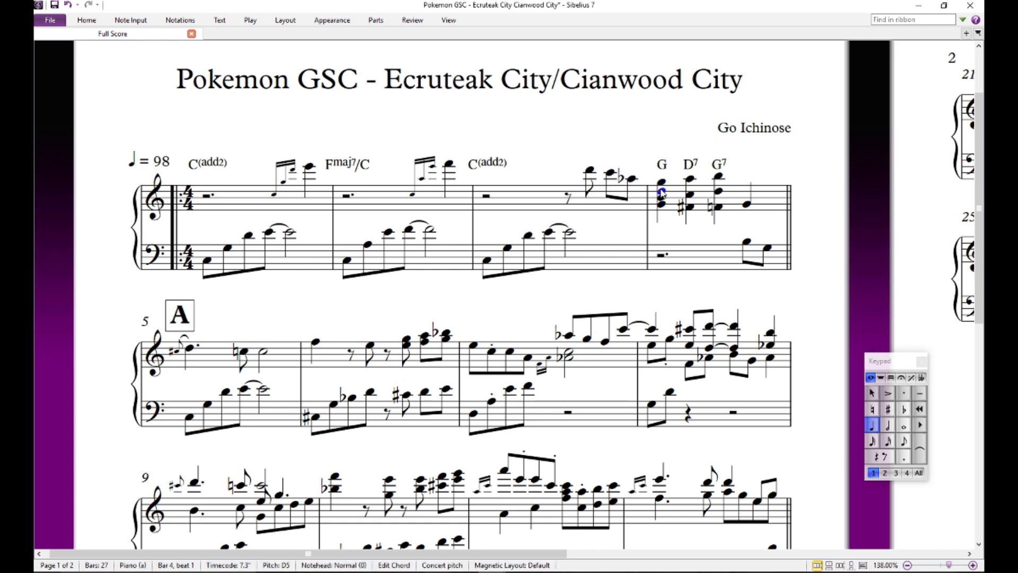
{"action": "left_click", "coordinate": [689, 230]}
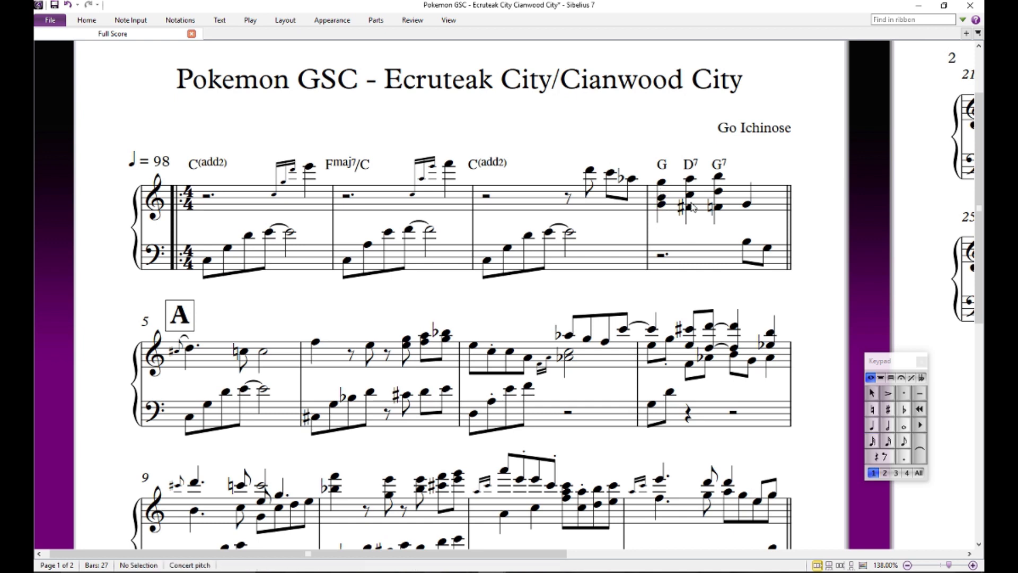
- Change the D7 chord symbol above bar 4's second chord to F#dim
{"action": "left_click", "coordinate": [691, 208]}
{"action": "double_click", "coordinate": [692, 210]}
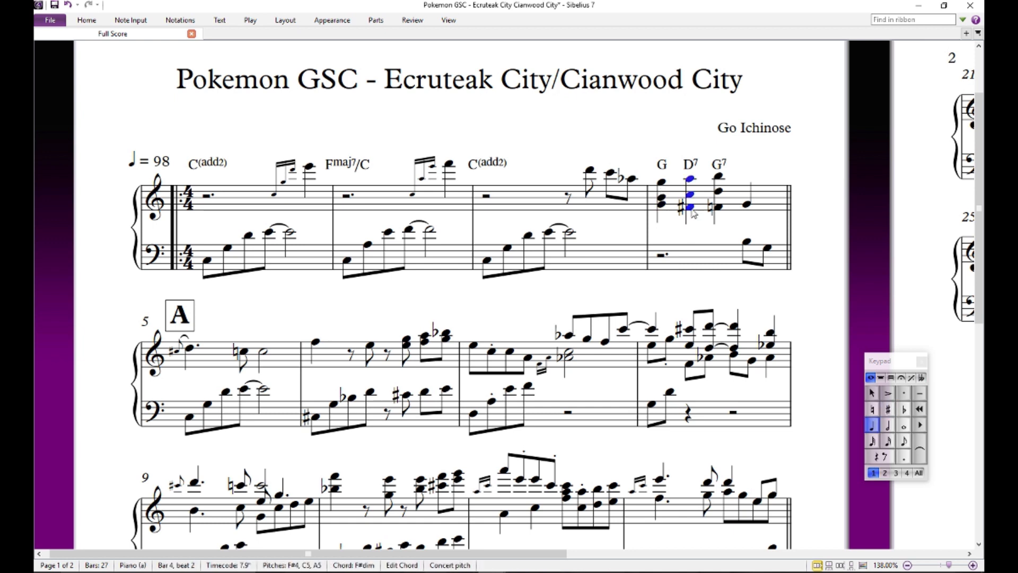
{"action": "double_click", "coordinate": [690, 164]}
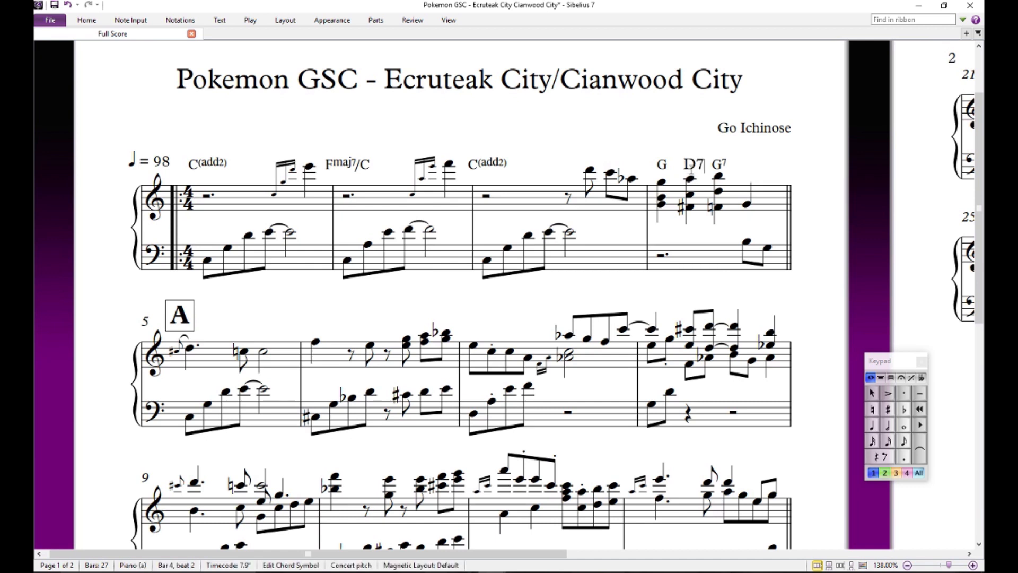
{"action": "key", "text": "BackSpace"}
{"action": "key", "text": "BackSpace"}
{"action": "type", "text": "F#dim"}
{"action": "left_click", "coordinate": [655, 132]}
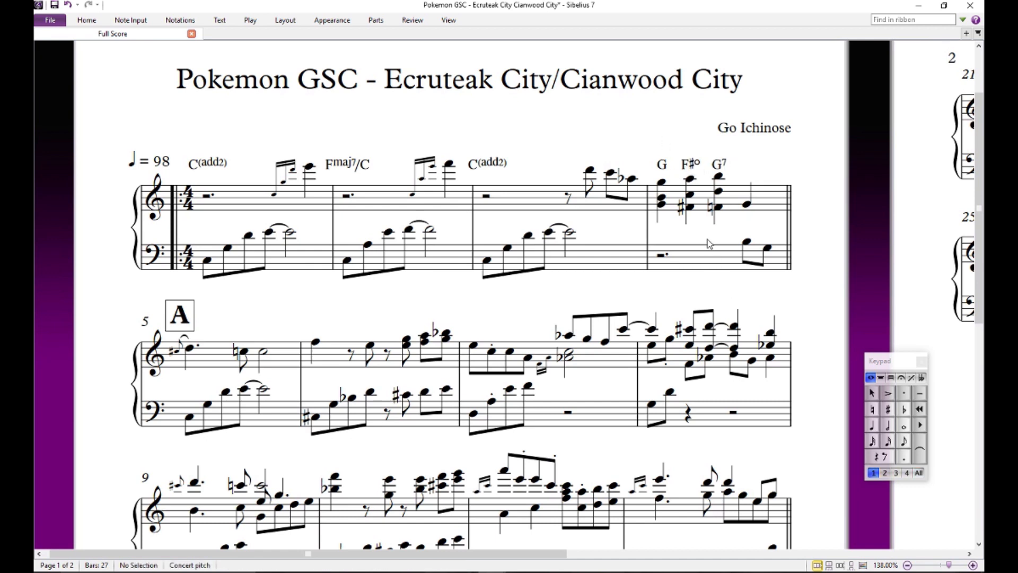
- Try a low D beneath the F sharp in bar 4's second chord, and delete it again
{"action": "left_click", "coordinate": [690, 212]}
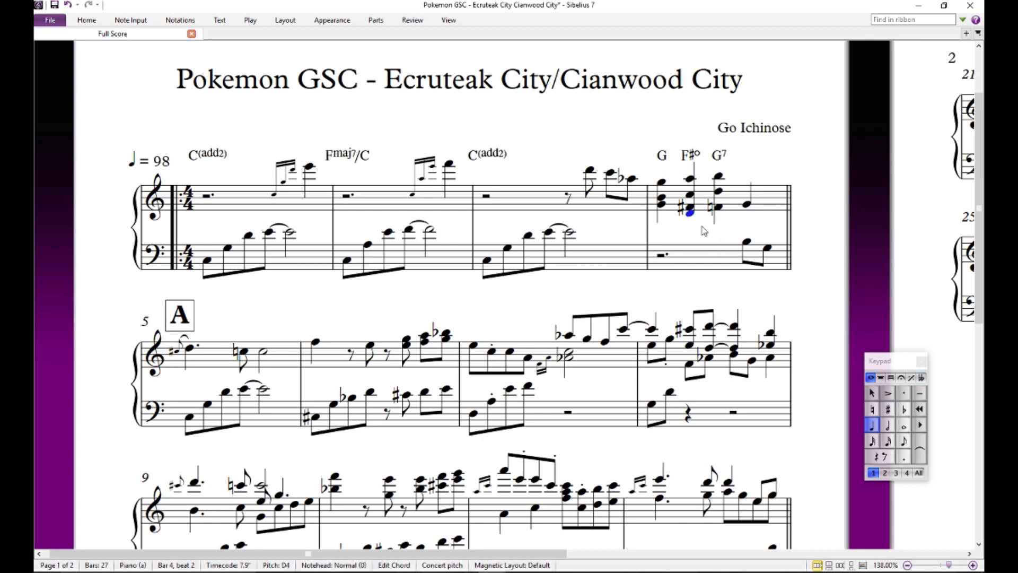
{"action": "key", "text": "Escape"}
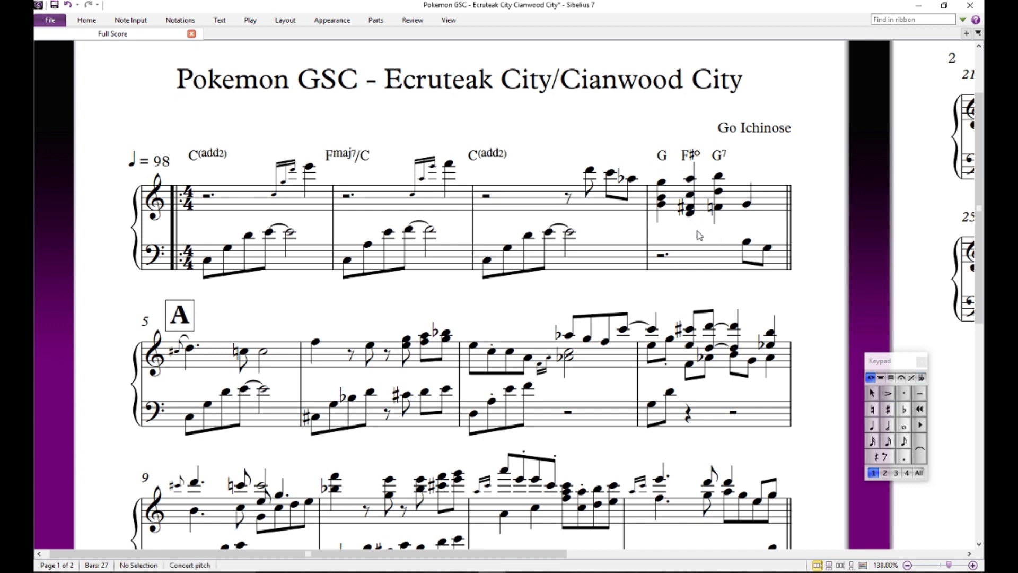
{"action": "left_click", "coordinate": [693, 218]}
{"action": "key", "text": "Escape"}
{"action": "left_click", "coordinate": [691, 213]}
{"action": "key", "text": "Delete"}
{"action": "key", "text": "Escape"}
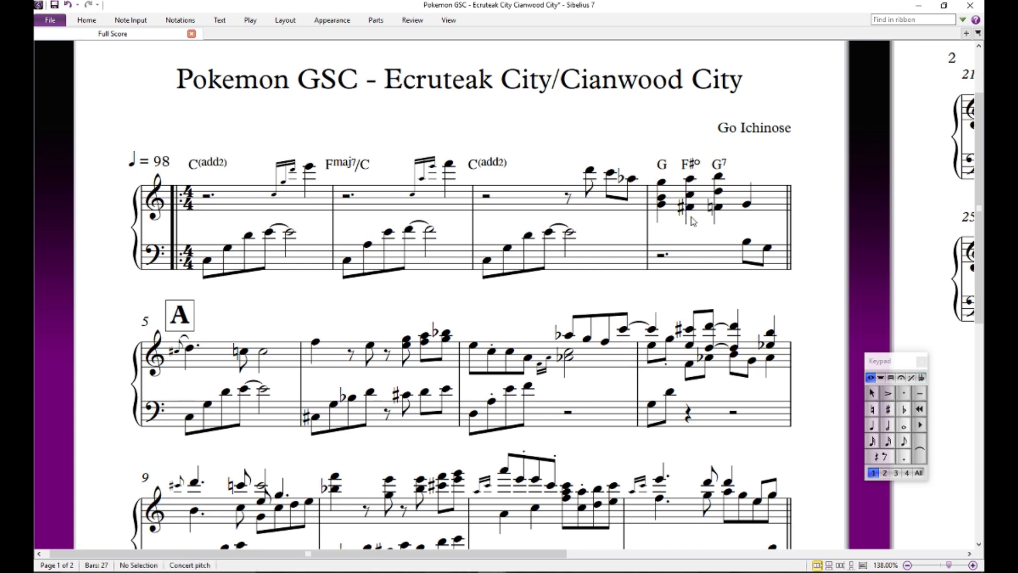
- Audition notes of the second and third treble chords in bar 4, clear the selection and save the score
{"action": "left_click", "coordinate": [693, 209]}
{"action": "key", "text": "Escape"}
{"action": "left_click", "coordinate": [721, 165]}
{"action": "left_click", "coordinate": [718, 207]}
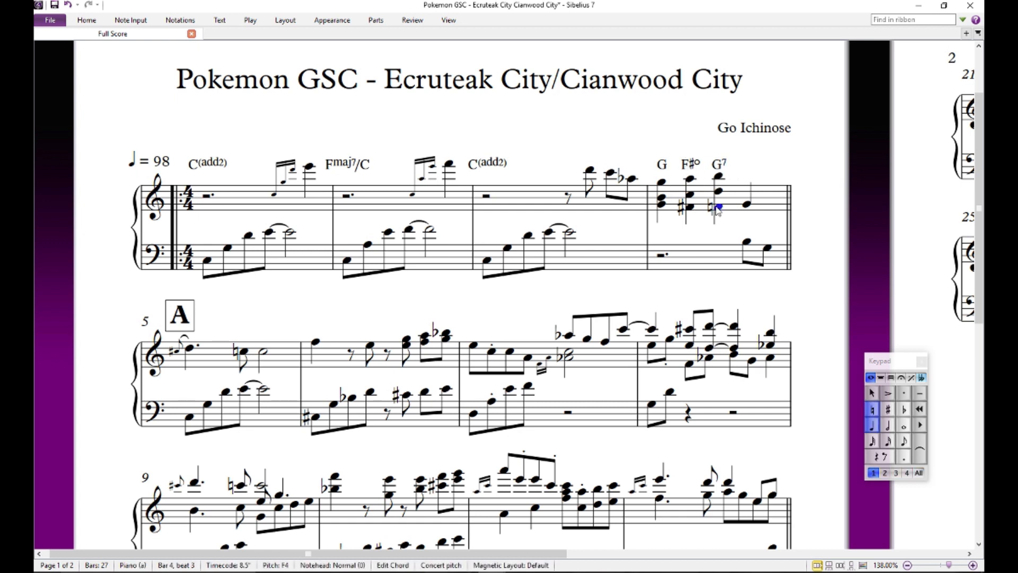
{"action": "left_click", "coordinate": [720, 190]}
{"action": "left_click", "coordinate": [721, 175]}
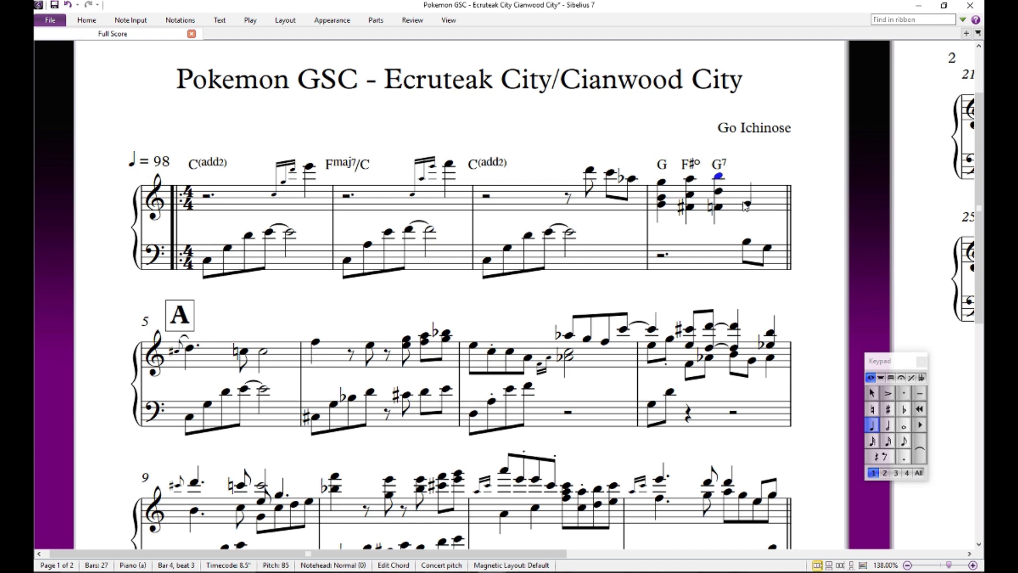
{"action": "key", "text": "ctrl+Down"}
{"action": "key", "text": "ctrl+Up"}
{"action": "left_click", "coordinate": [760, 155]}
{"action": "key", "text": "ctrl+s"}
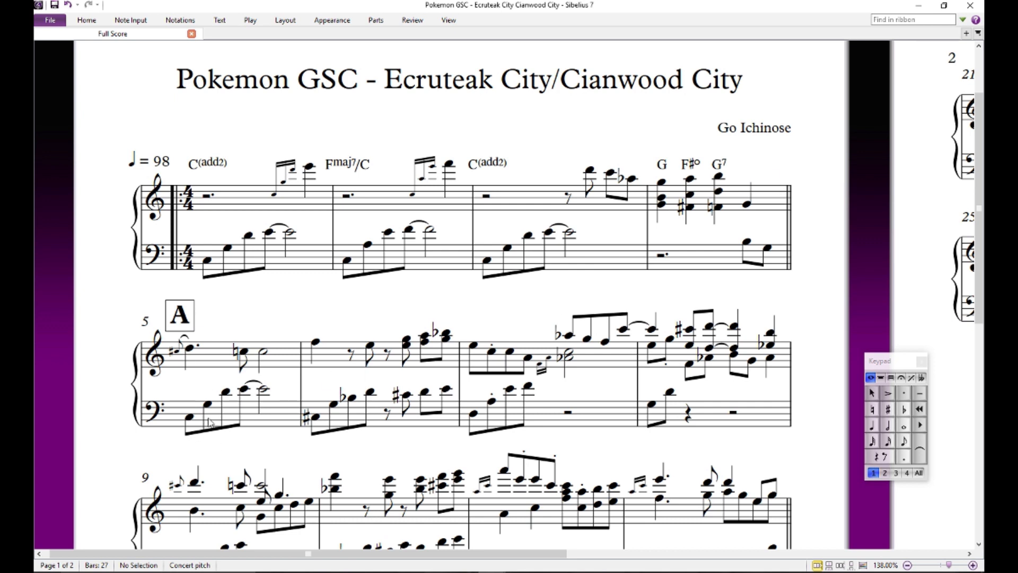
- Play the score from the G7 chord in bar 4, stop playback and clear the selection
{"action": "left_click", "coordinate": [724, 169]}
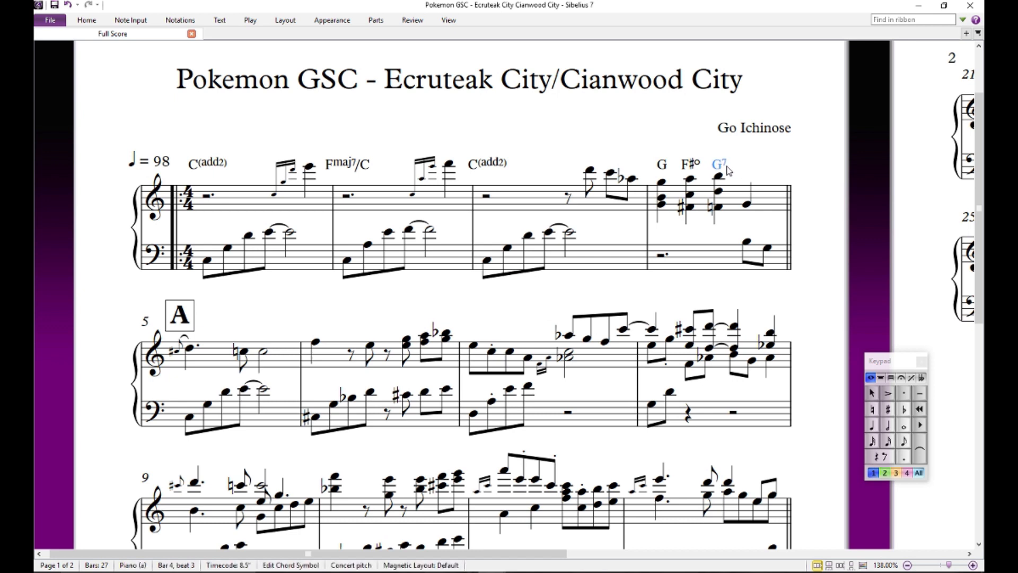
{"action": "left_click", "coordinate": [717, 176]}
{"action": "key", "text": "p"}
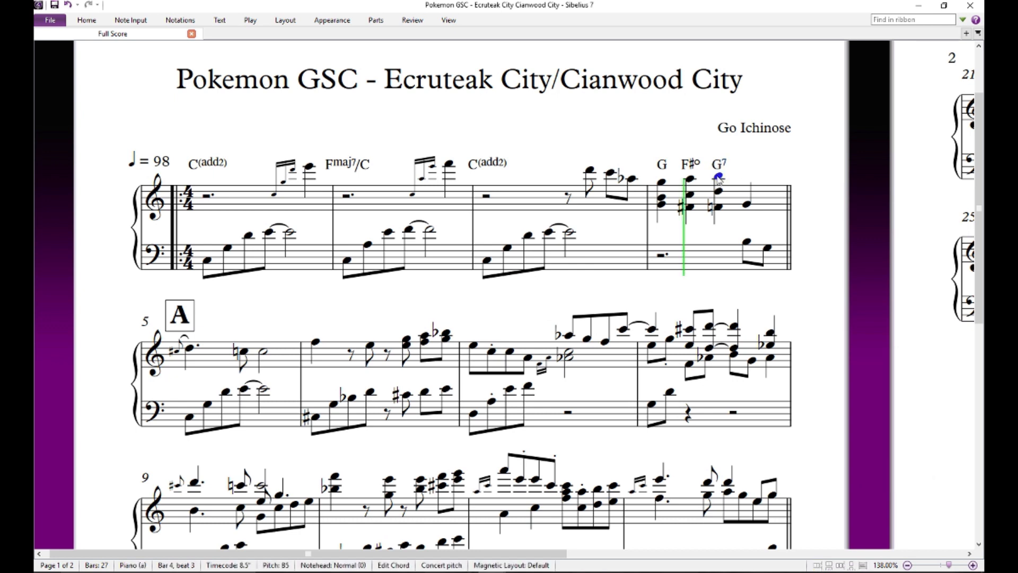
{"action": "key", "text": "Escape"}
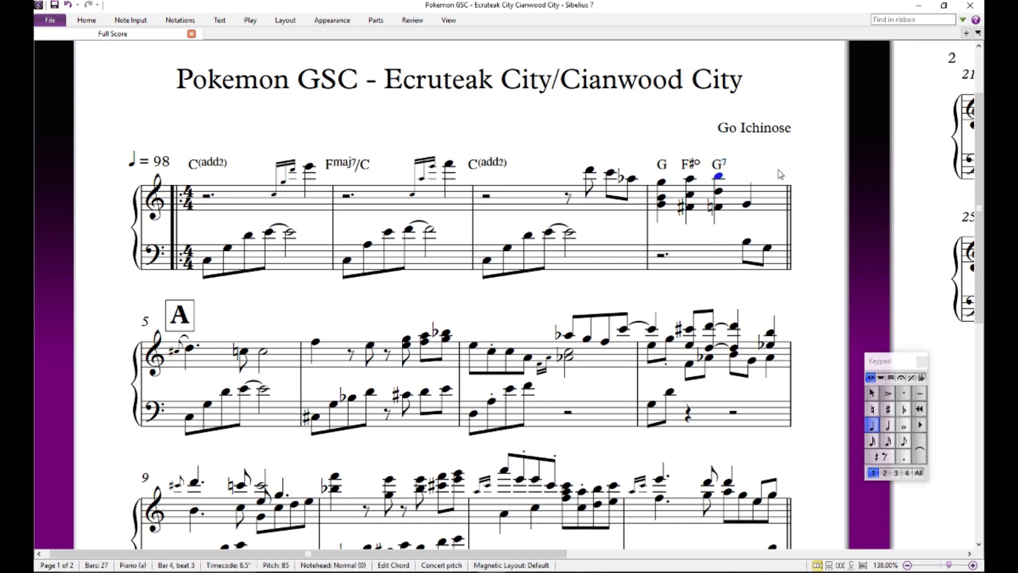
{"action": "key", "text": "Escape"}
- Audition the beat 4 notes of bar 4 in both staves and the top note of its second chord
{"action": "left_click", "coordinate": [745, 203]}
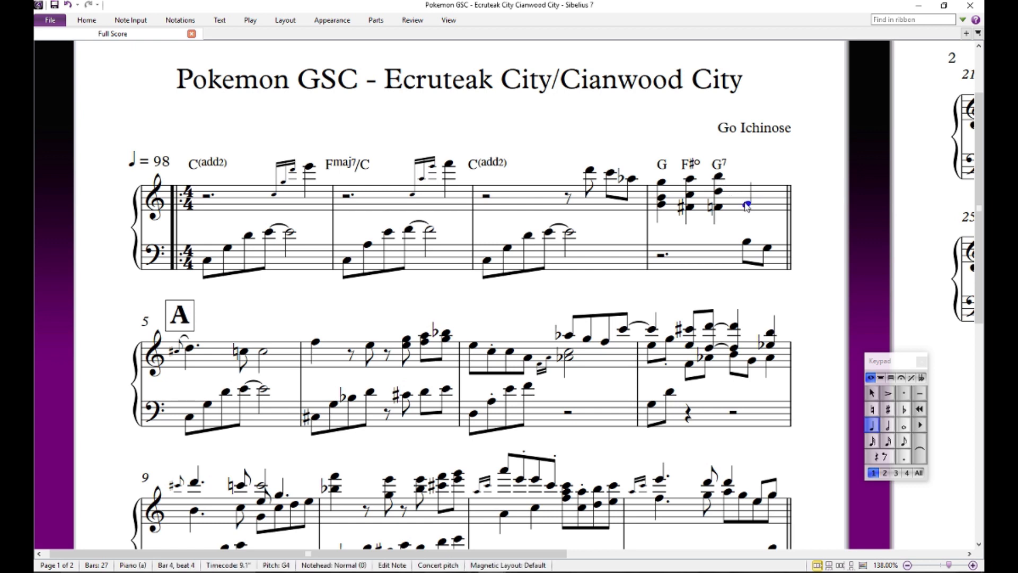
{"action": "left_click", "coordinate": [747, 245]}
{"action": "left_click", "coordinate": [768, 248]}
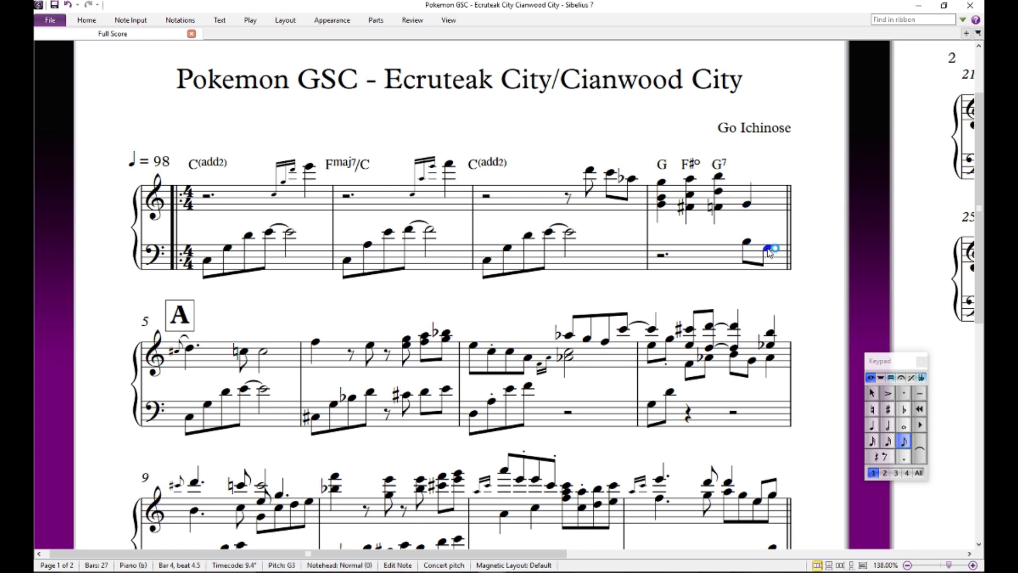
{"action": "left_click", "coordinate": [780, 229]}
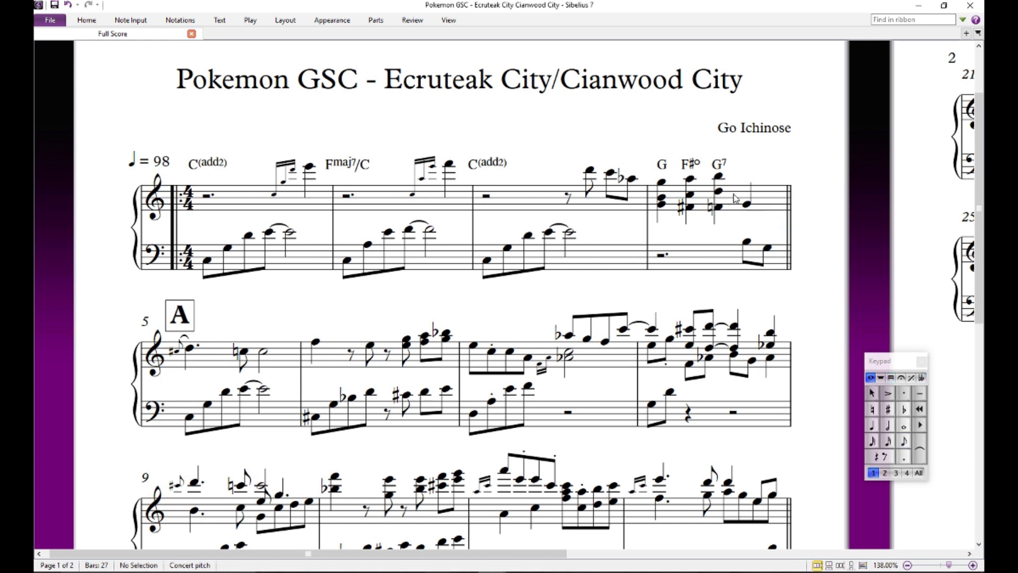
{"action": "left_click", "coordinate": [746, 206]}
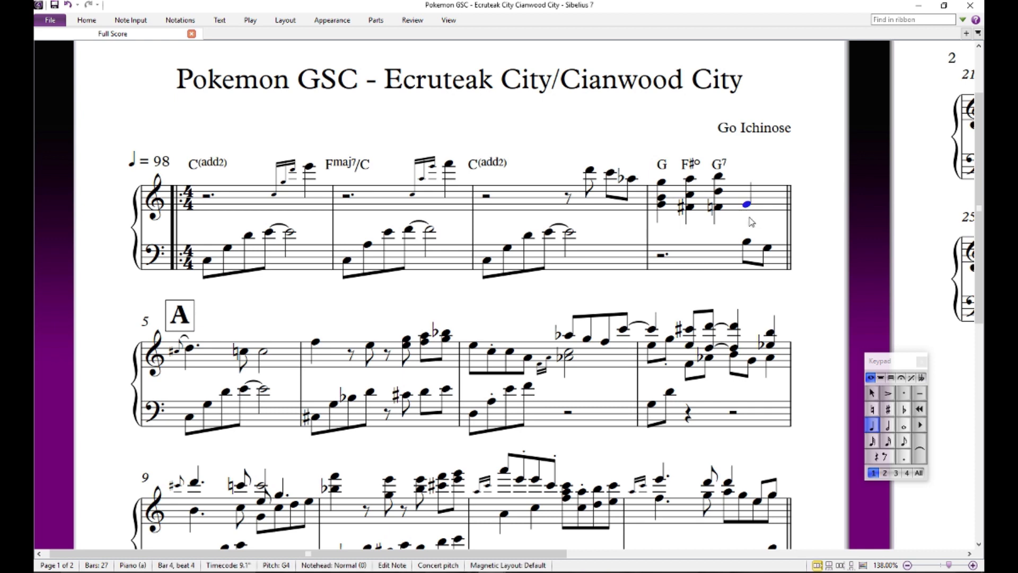
{"action": "left_click", "coordinate": [746, 231]}
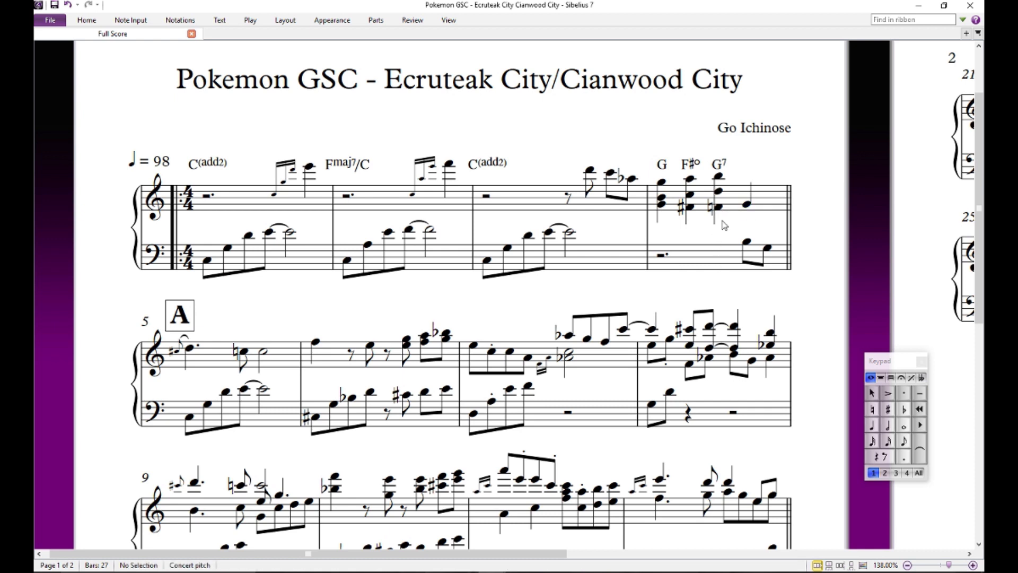
{"action": "left_click", "coordinate": [688, 181]}
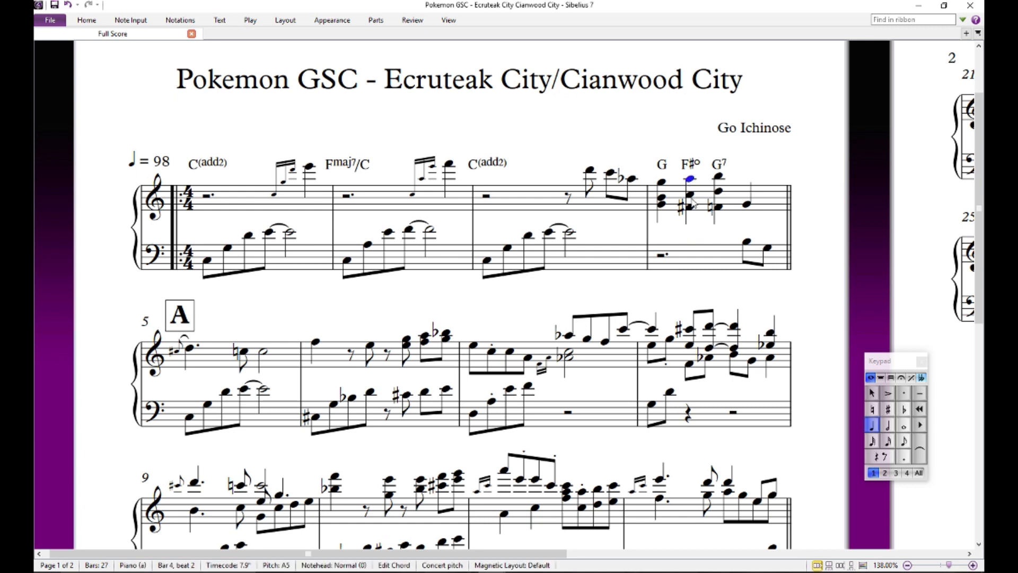
- Audition the middle note of bar 4's second treble chord and clear the selection
{"action": "double_click", "coordinate": [690, 196]}
{"action": "left_click", "coordinate": [692, 223]}
{"action": "key", "text": "Escape"}
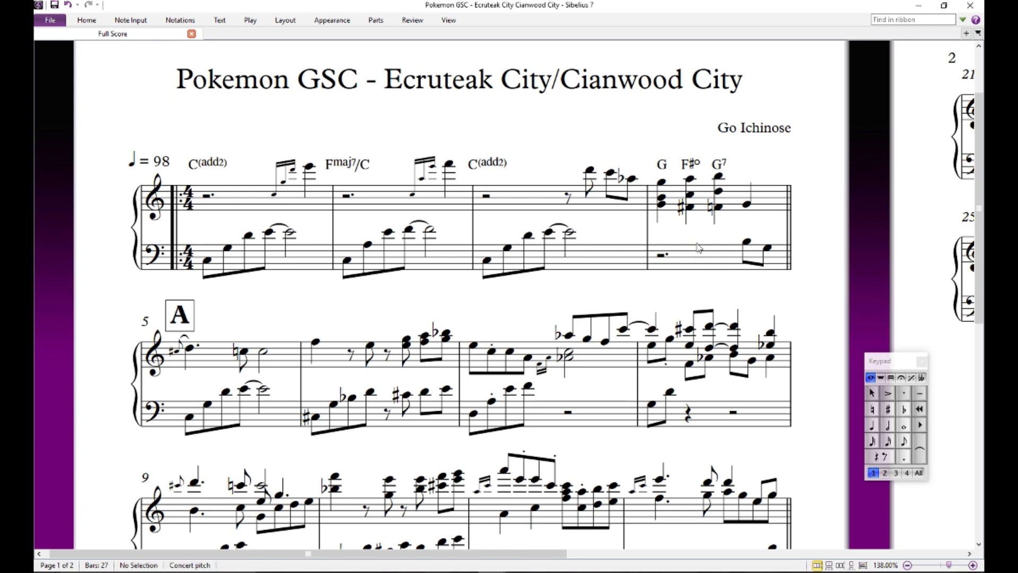
- Compare the lowest notes of bar 4's first three treble chords by auditioning them in turn, and clear the selection
{"action": "left_click", "coordinate": [692, 208]}
{"action": "left_click", "coordinate": [664, 205]}
{"action": "left_click", "coordinate": [713, 209]}
{"action": "left_click", "coordinate": [719, 208]}
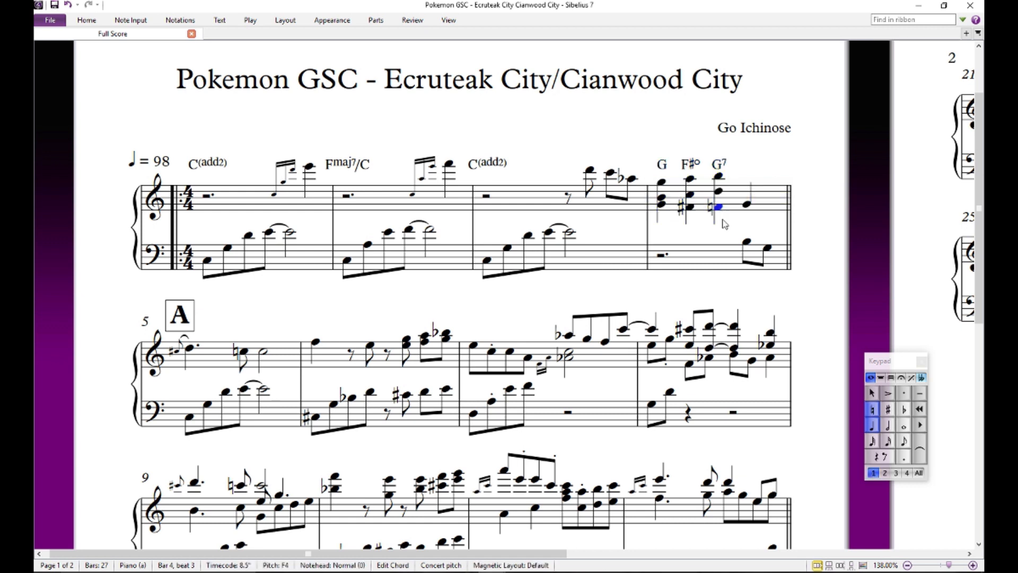
{"action": "left_click", "coordinate": [692, 211]}
{"action": "left_click", "coordinate": [691, 208]}
{"action": "left_click", "coordinate": [661, 205]}
{"action": "left_click", "coordinate": [690, 207]}
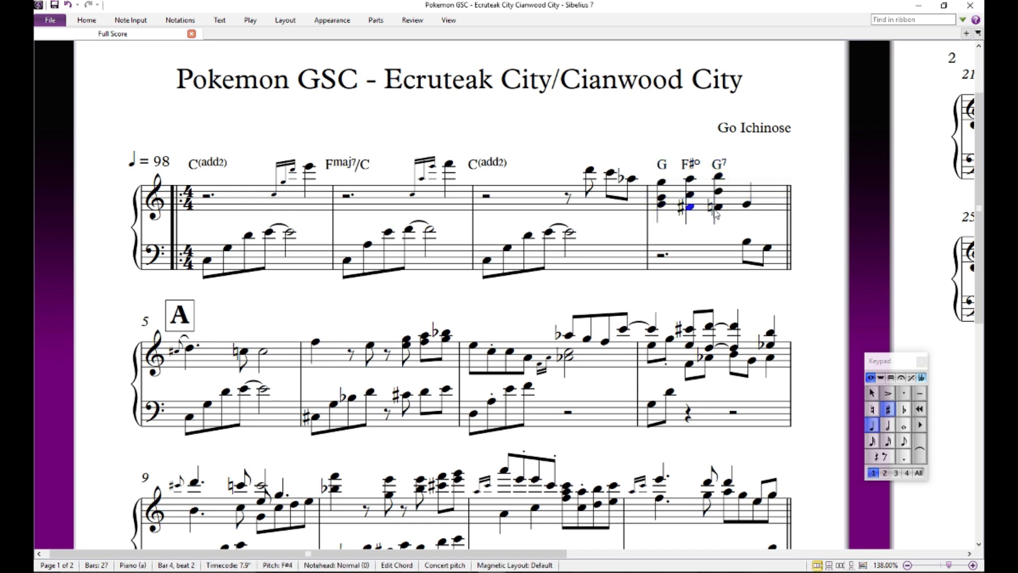
{"action": "left_click", "coordinate": [717, 208]}
{"action": "key", "text": "Escape"}
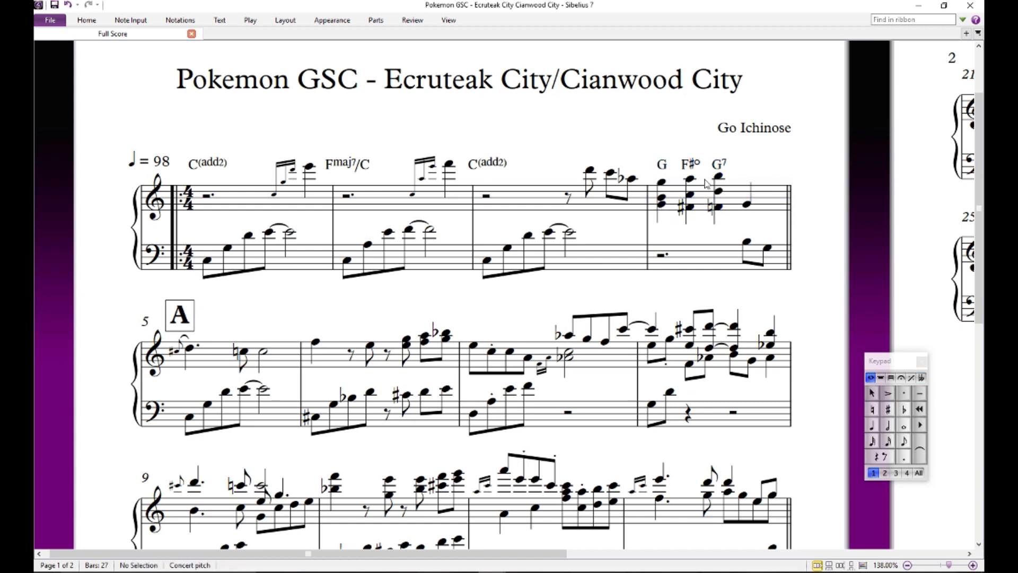
- Change the chord symbol above bar 4's second chord to D7
{"action": "left_click", "coordinate": [692, 168]}
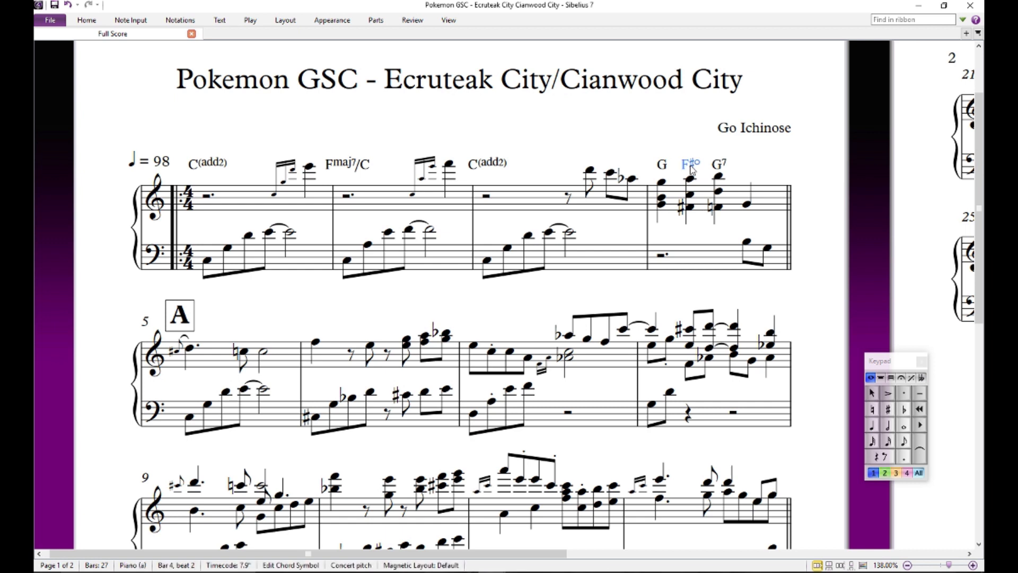
{"action": "double_click", "coordinate": [691, 167]}
{"action": "key", "text": "BackSpace"}
{"action": "key", "text": "BackSpace"}
{"action": "key", "text": "BackSpace"}
{"action": "type", "text": "D7"}
{"action": "left_click", "coordinate": [755, 159]}
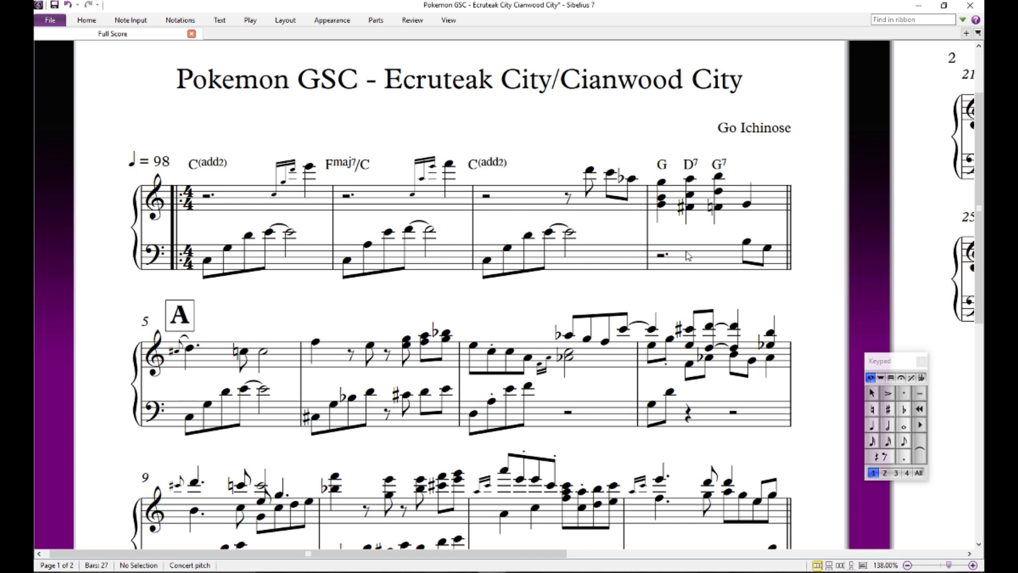
- Replace the D7 symbol above bar 4's second chord with F#dim
{"action": "double_click", "coordinate": [690, 165]}
{"action": "key", "text": "BackSpace"}
{"action": "key", "text": "BackSpace"}
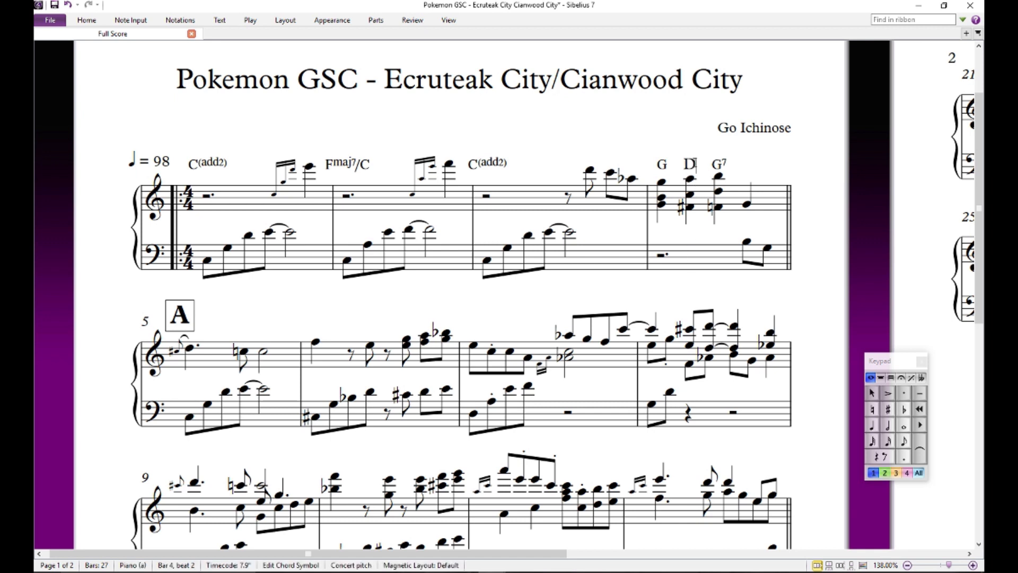
{"action": "type", "text": "F#dim"}
{"action": "key", "text": "Escape"}
- Replace the F#dim symbol above bar 4's second chord with D7 again
{"action": "double_click", "coordinate": [688, 165]}
{"action": "key", "text": "BackSpace"}
{"action": "key", "text": "BackSpace"}
{"action": "key", "text": "BackSpace"}
{"action": "key", "text": "BackSpace"}
{"action": "key", "text": "BackSpace"}
{"action": "type", "text": "D"}
{"action": "key", "text": "Escape"}
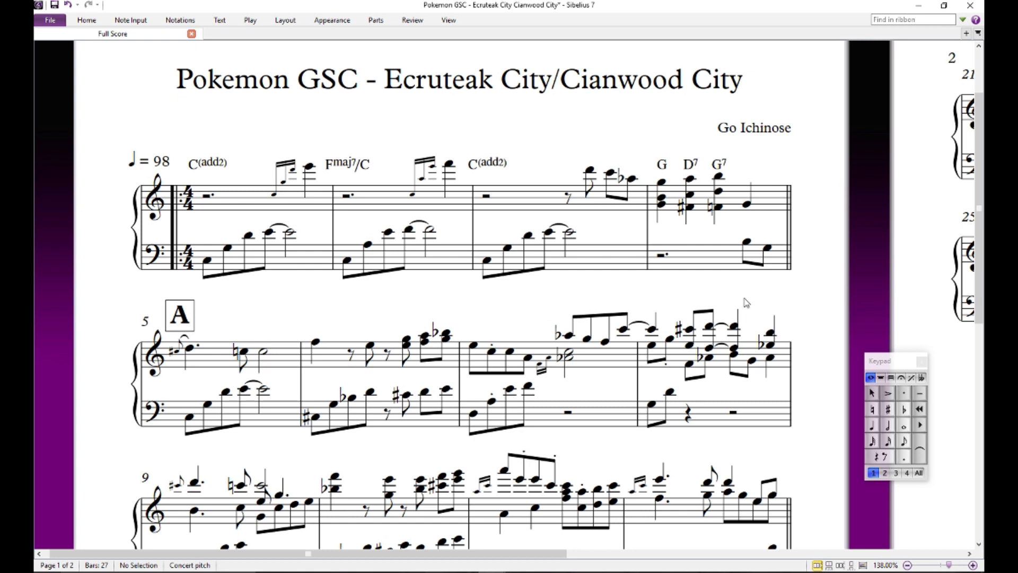
{"action": "left_click_drag", "start_coordinate": [737, 292], "coordinate": [790, 175]}
{"action": "left_click_drag", "start_coordinate": [698, 185], "coordinate": [718, 232]}
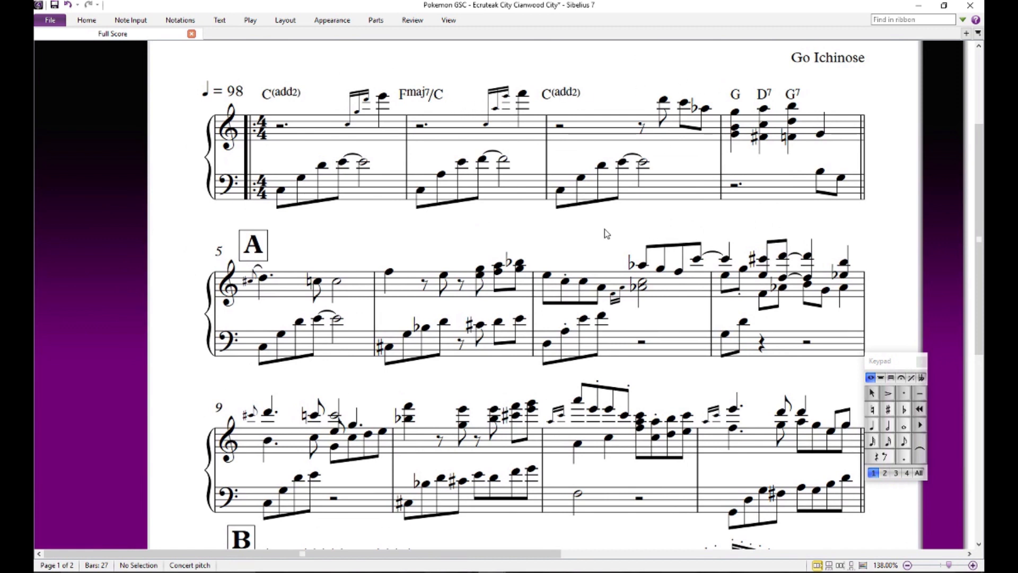
{"action": "left_click_drag", "start_coordinate": [604, 229], "coordinate": [588, 251]}
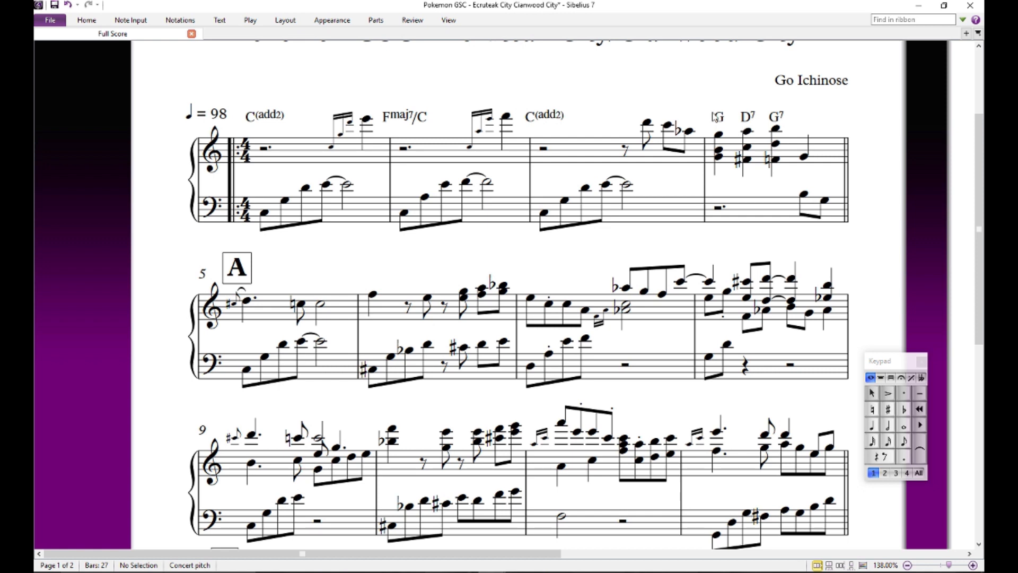
{"action": "mouse_move", "coordinate": [674, 101]}
{"action": "left_mouse_down"}
{"action": "mouse_move", "coordinate": [650, 156]}
{"action": "mouse_move", "coordinate": [689, 99]}
{"action": "mouse_move", "coordinate": [678, 97]}
{"action": "left_mouse_up"}
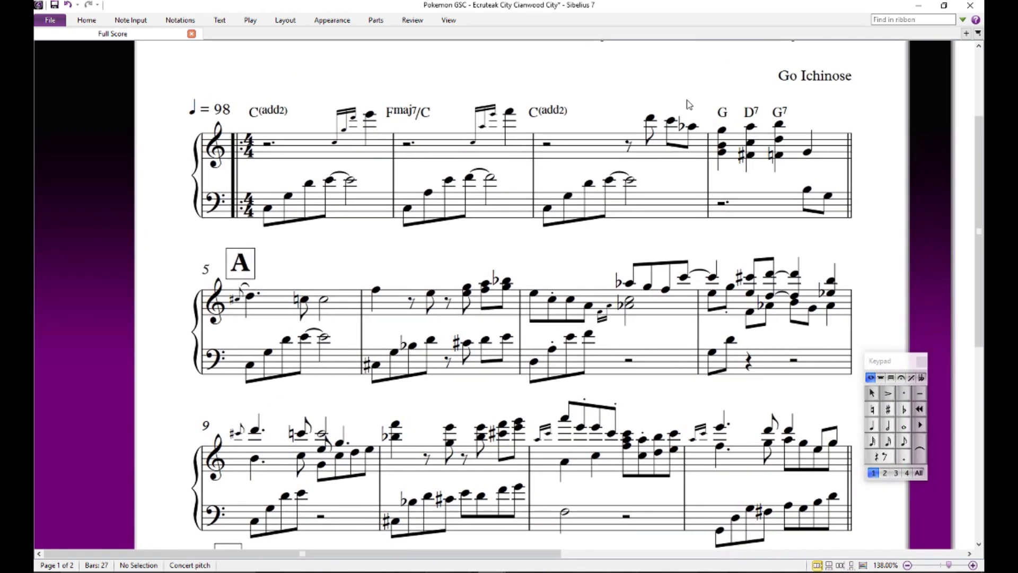
{"action": "left_click", "coordinate": [751, 113]}
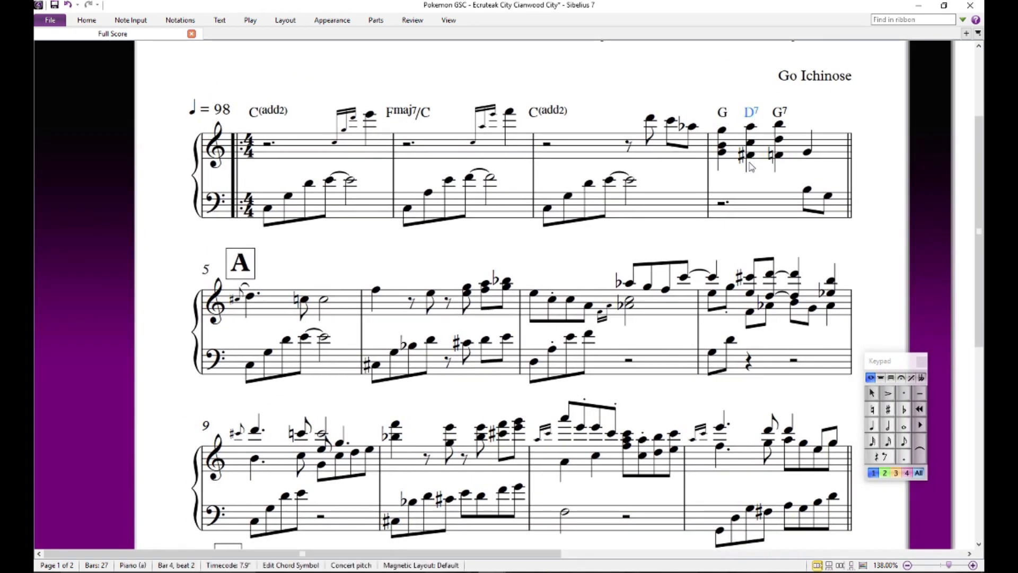
{"action": "left_click", "coordinate": [714, 89]}
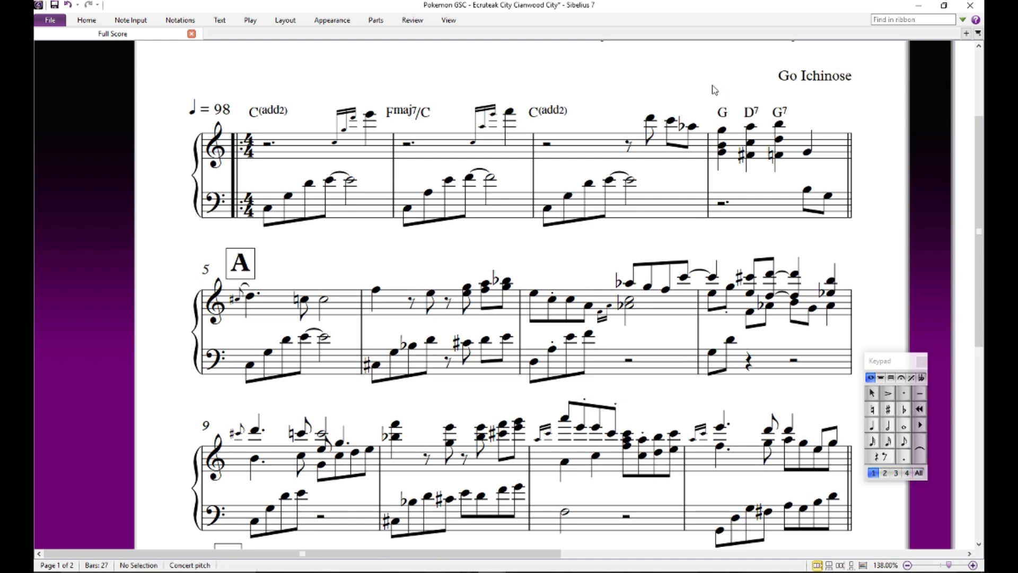
{"action": "mouse_move", "coordinate": [627, 235]}
{"action": "left_mouse_down"}
{"action": "mouse_move", "coordinate": [668, 209]}
{"action": "mouse_move", "coordinate": [629, 234]}
{"action": "left_mouse_up"}
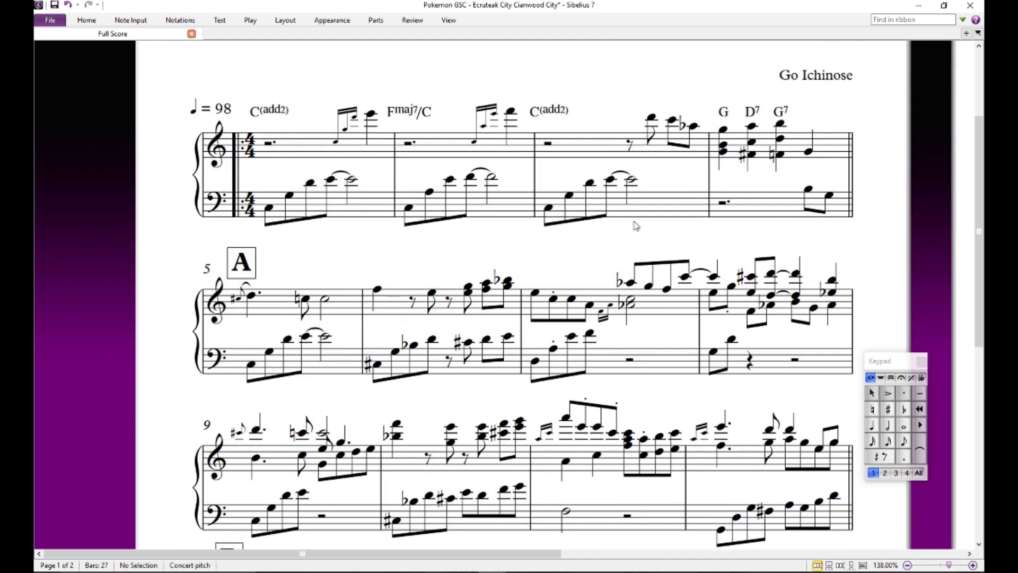
{"action": "left_click_drag", "start_coordinate": [411, 257], "coordinate": [584, 230]}
{"action": "left_click", "coordinate": [431, 244]}
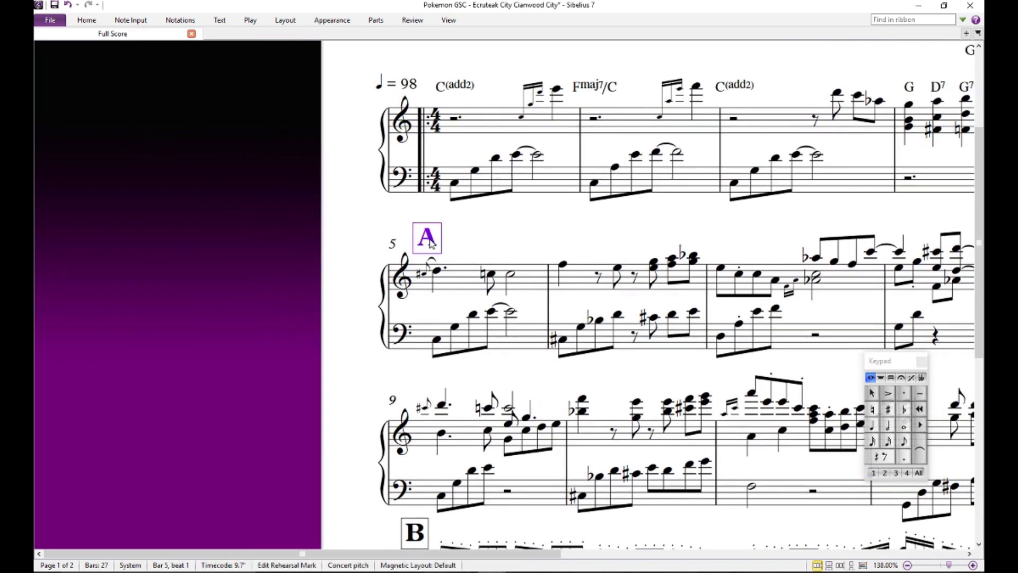
{"action": "mouse_move", "coordinate": [431, 244]}
{"action": "left_mouse_down"}
{"action": "mouse_move", "coordinate": [443, 227]}
{"action": "mouse_move", "coordinate": [420, 234]}
{"action": "mouse_move", "coordinate": [431, 244]}
{"action": "left_mouse_up"}
{"action": "left_click", "coordinate": [458, 243]}
{"action": "left_click_drag", "start_coordinate": [507, 241], "coordinate": [328, 227]}
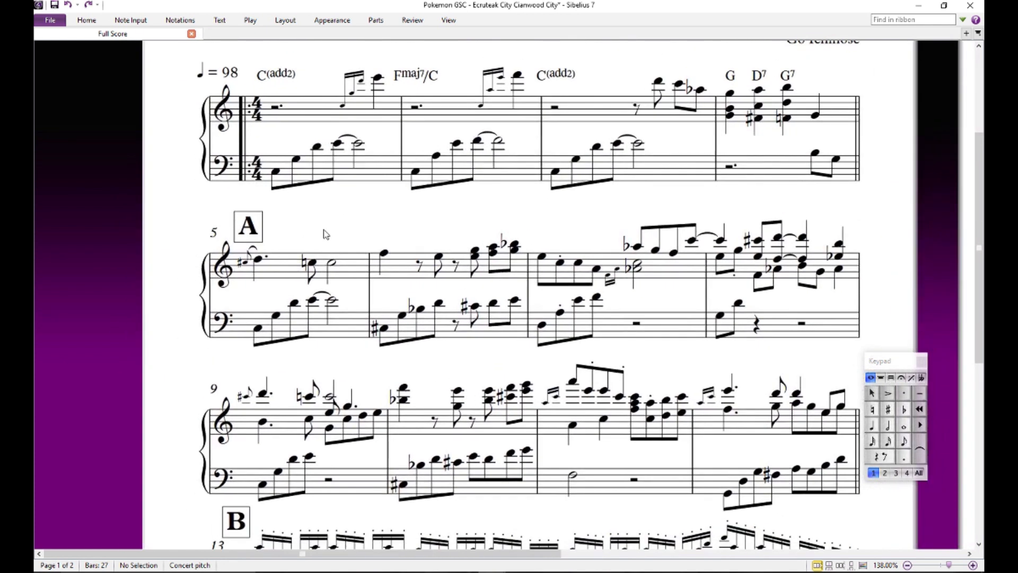
{"action": "mouse_move", "coordinate": [336, 234]}
{"action": "left_mouse_down"}
{"action": "mouse_move", "coordinate": [339, 198]}
{"action": "mouse_move", "coordinate": [356, 242]}
{"action": "left_mouse_up"}
- Add a C(add2) chord symbol above the dotted D that starts bar 5
{"action": "left_click", "coordinate": [277, 266]}
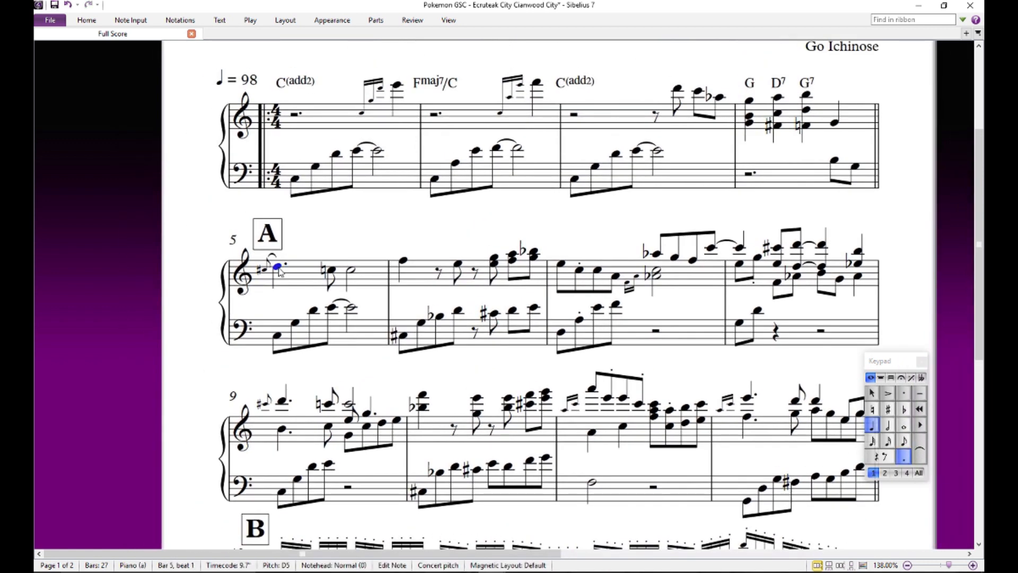
{"action": "key", "text": "ctrl+k"}
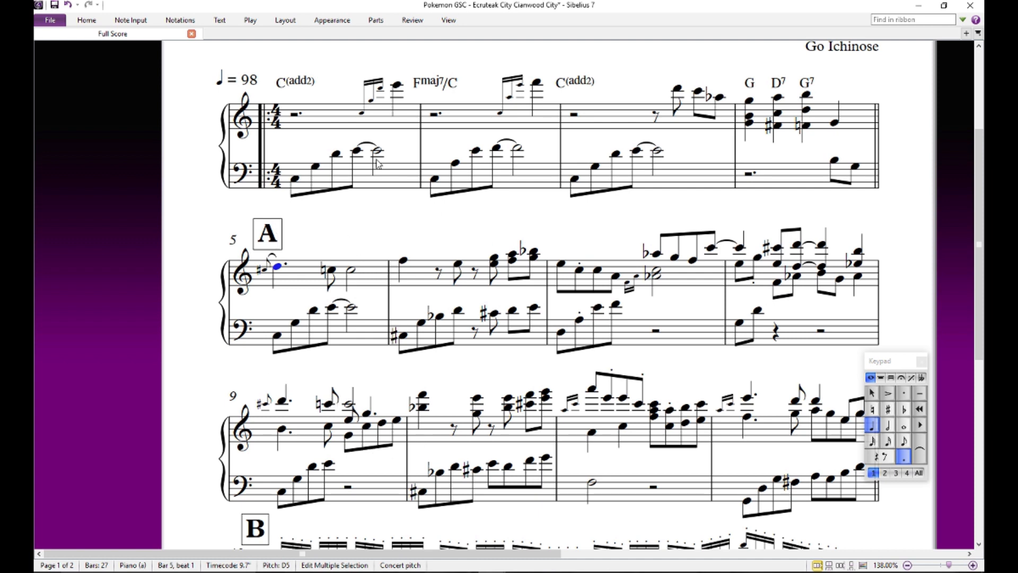
{"action": "type", "text": "C(add2"}
{"action": "key", "text": "Escape"}
{"action": "key", "text": "Escape"}
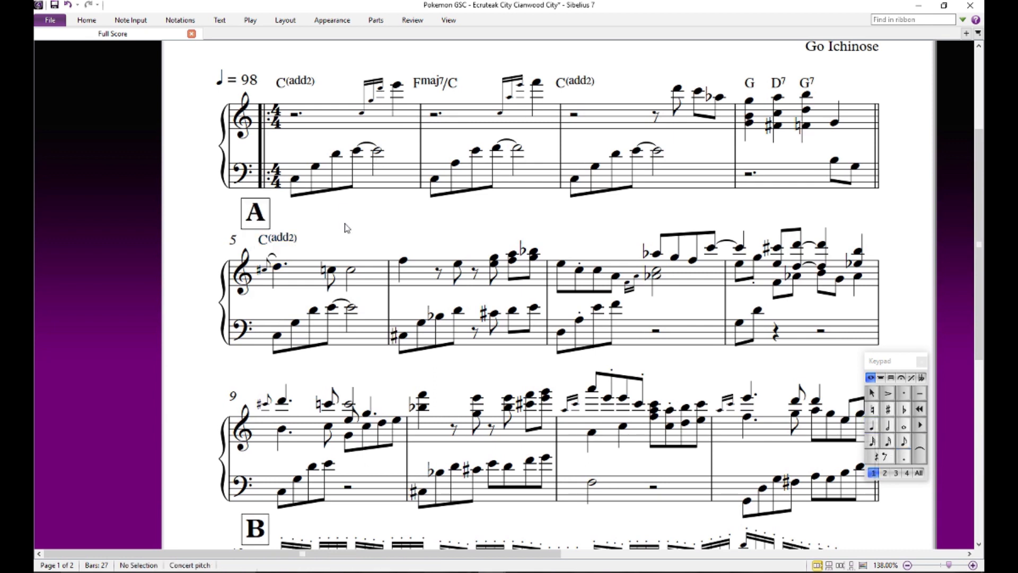
{"action": "double_click", "coordinate": [285, 248]}
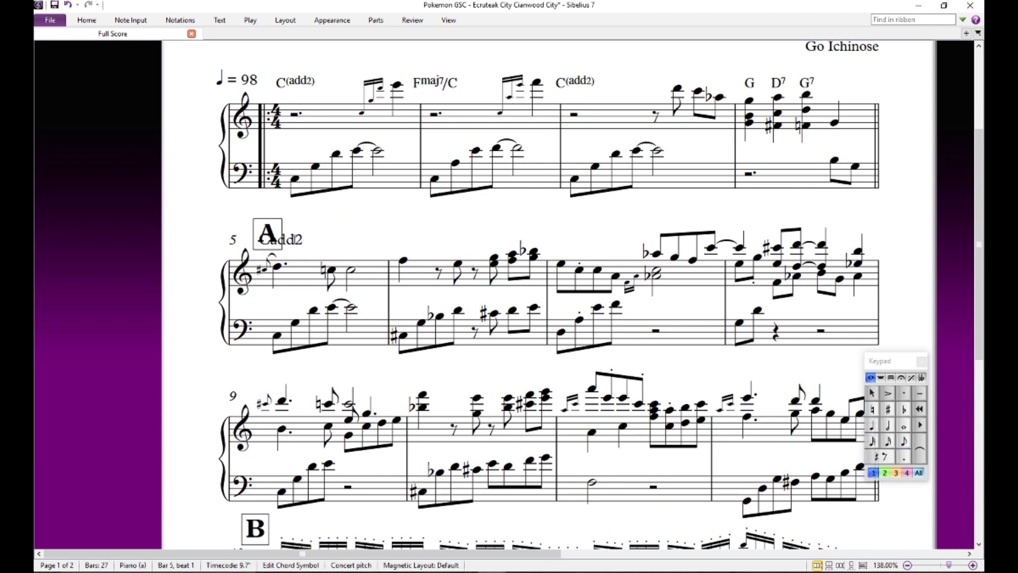
{"action": "left_click", "coordinate": [355, 228]}
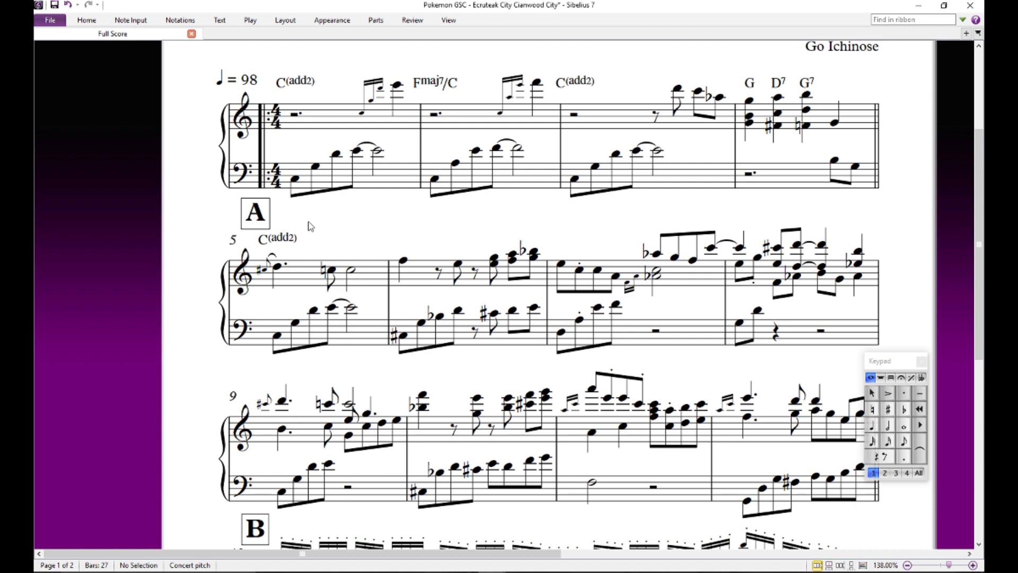
- Audition the first notes of bar 6 in the treble and bass staves, and clear the selection
{"action": "left_click_drag", "start_coordinate": [421, 223], "coordinate": [335, 233]}
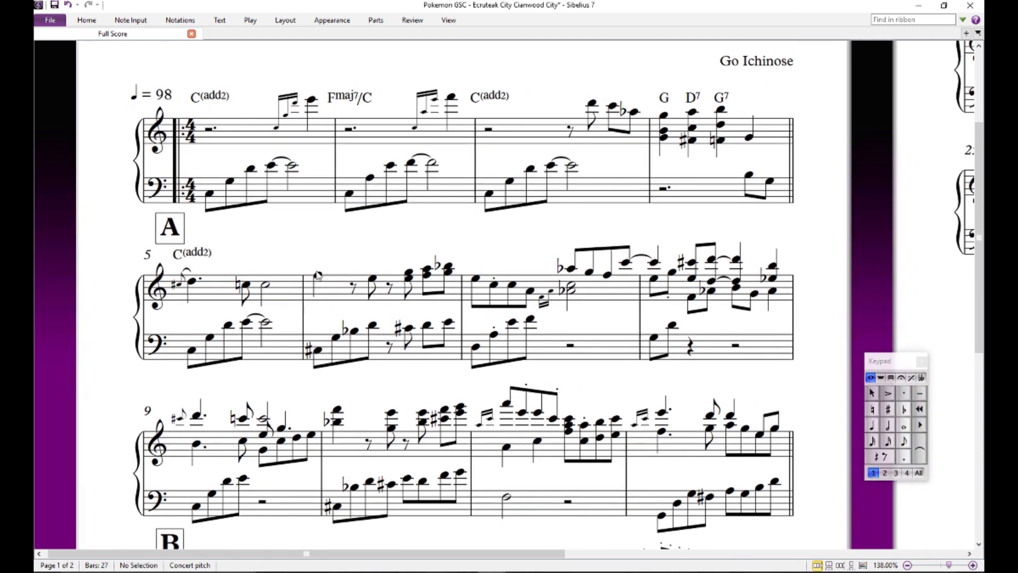
{"action": "left_click", "coordinate": [317, 275]}
{"action": "left_click", "coordinate": [318, 350]}
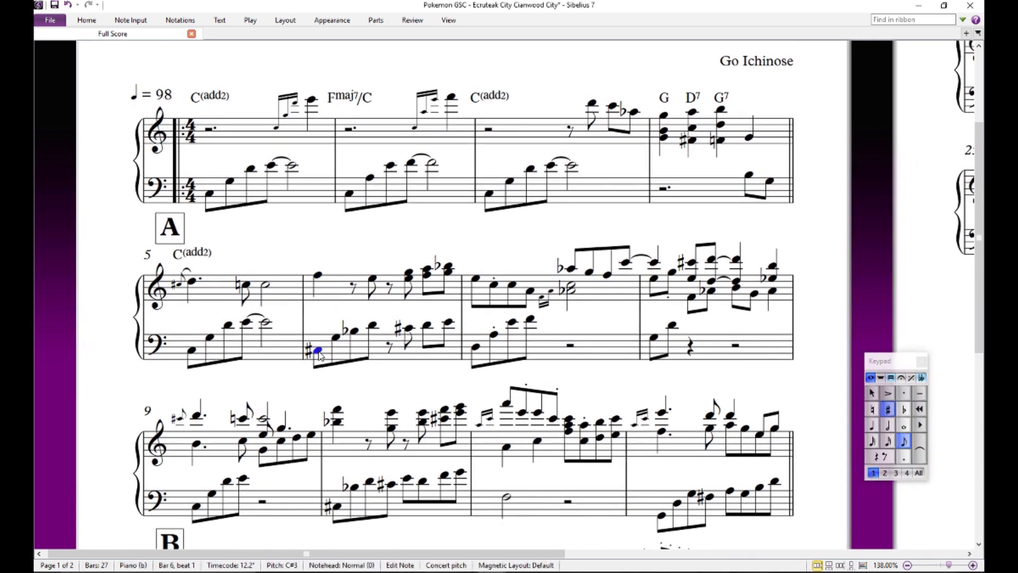
{"action": "left_click", "coordinate": [344, 256]}
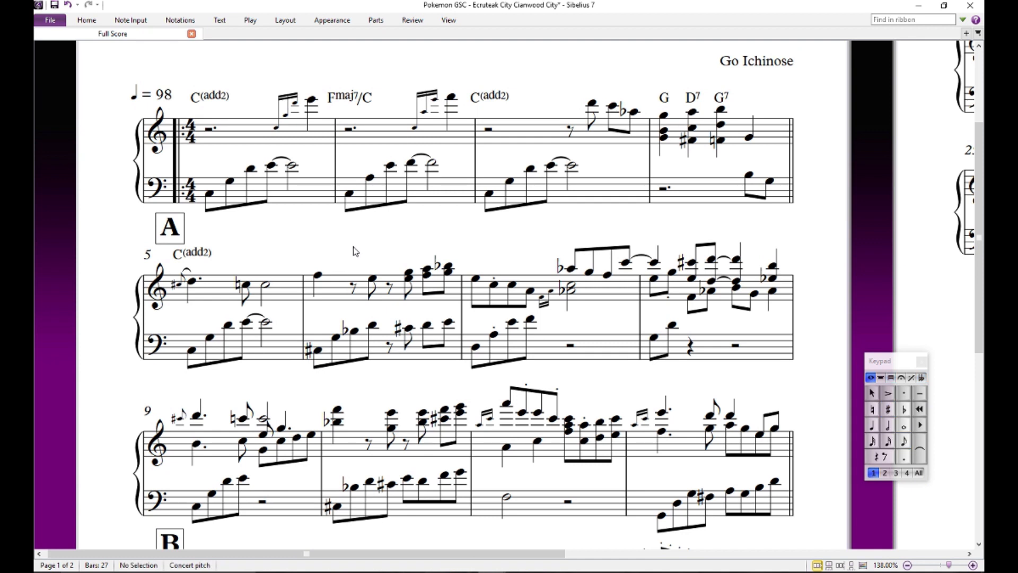
- Step through the bass notes of bar 6 from the opening C sharp to the final E, and clear the selection
{"action": "left_click", "coordinate": [319, 351]}
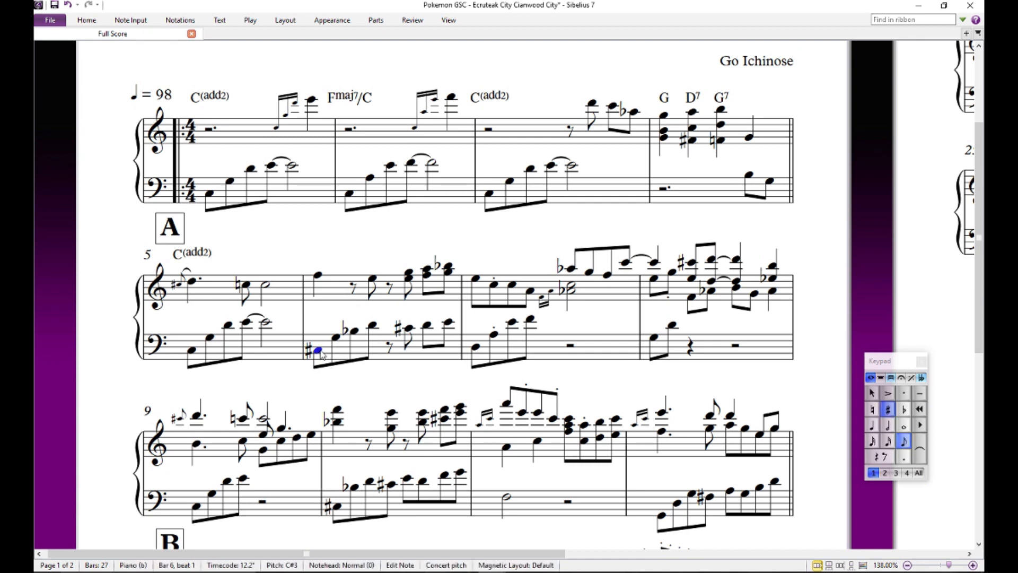
{"action": "key", "text": "Right"}
{"action": "key", "text": "Right"}
{"action": "key", "text": "Right"}
{"action": "key", "text": "Right"}
{"action": "key", "text": "Right"}
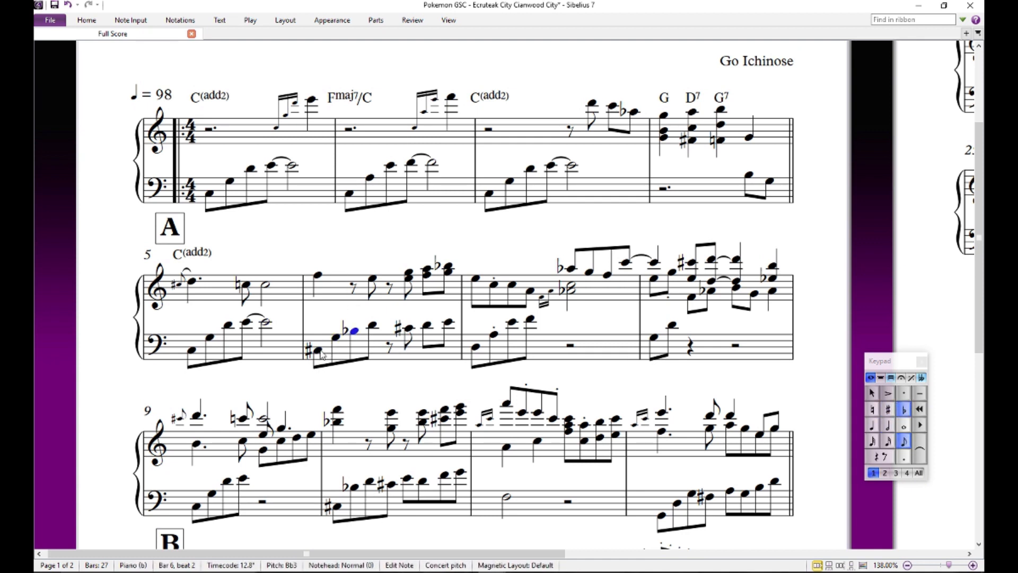
{"action": "key", "text": "Right"}
{"action": "key", "text": "Right"}
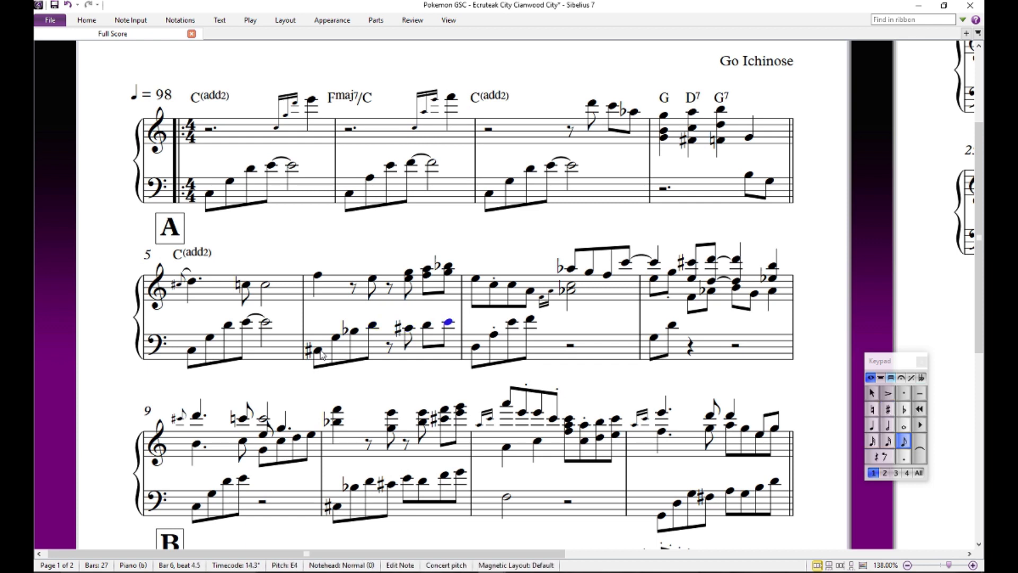
{"action": "left_click", "coordinate": [321, 351]}
{"action": "left_click", "coordinate": [333, 308]}
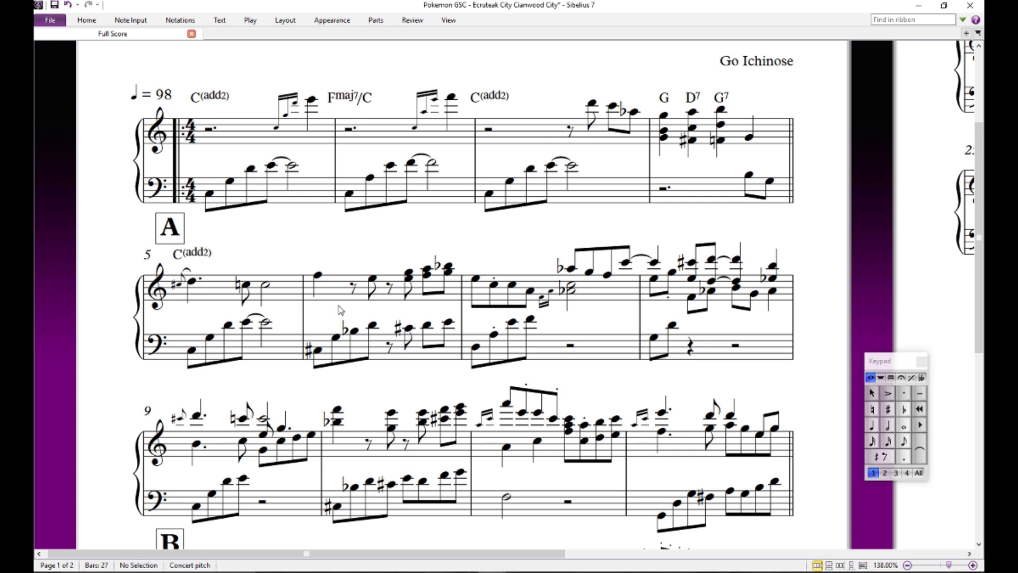
- Audition the C sharp, G and B flat at the start of bar 6's bass line repeatedly
{"action": "left_click_drag", "start_coordinate": [341, 264], "coordinate": [340, 261]}
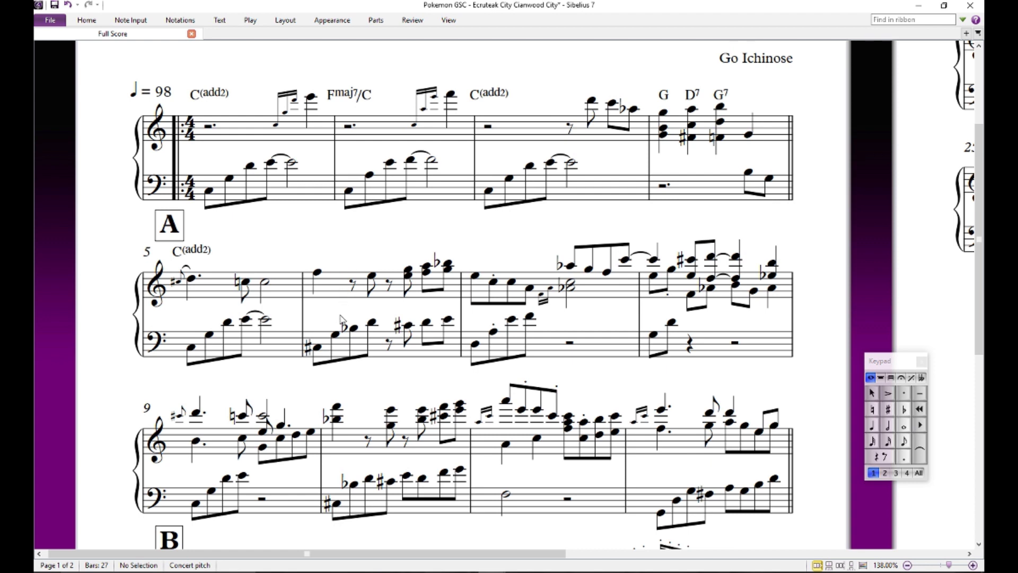
{"action": "left_click", "coordinate": [315, 348]}
{"action": "left_click", "coordinate": [334, 335]}
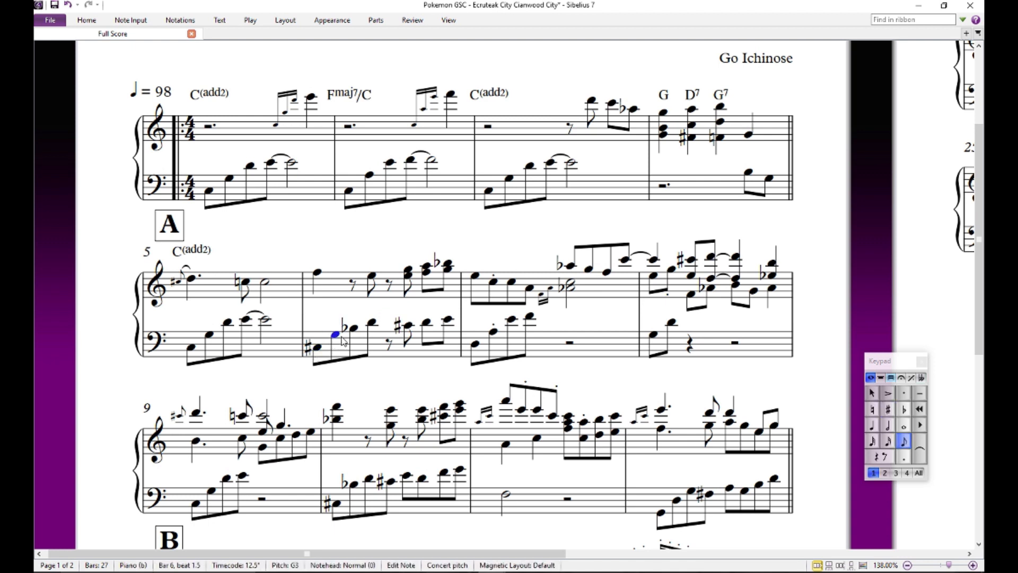
{"action": "left_click", "coordinate": [354, 329]}
{"action": "left_click", "coordinate": [335, 335]}
{"action": "left_click", "coordinate": [316, 348]}
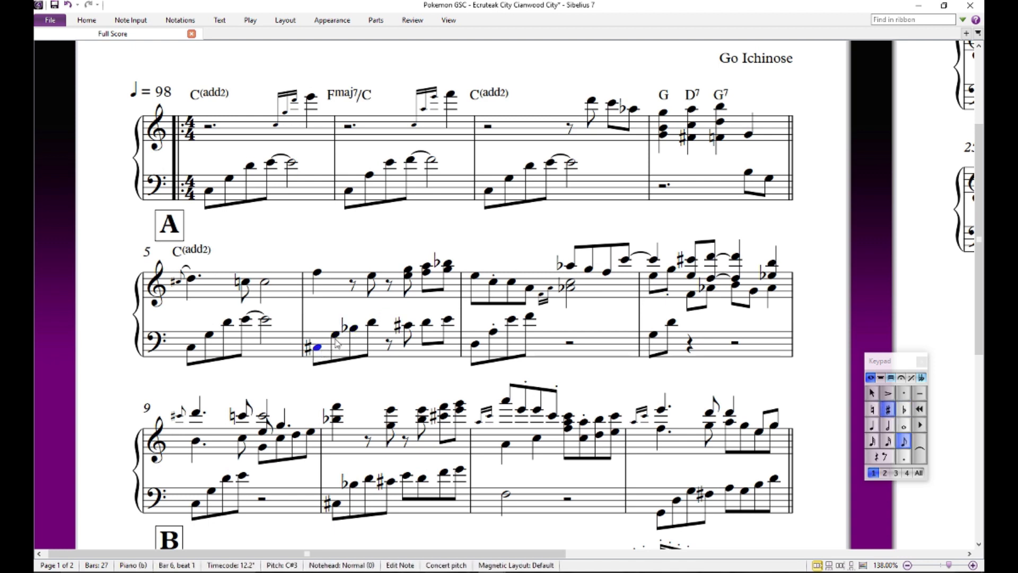
{"action": "left_click", "coordinate": [335, 335]}
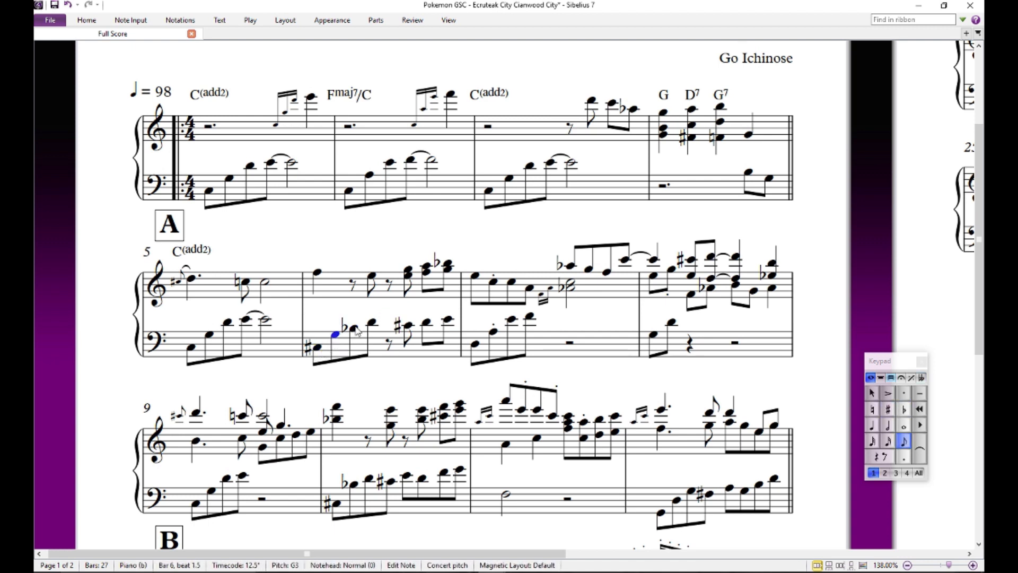
- Audition the four bass notes of bar 7 up and down, and the bar's first treble note
{"action": "left_click", "coordinate": [475, 343]}
{"action": "left_click", "coordinate": [493, 333]}
{"action": "left_click", "coordinate": [510, 321]}
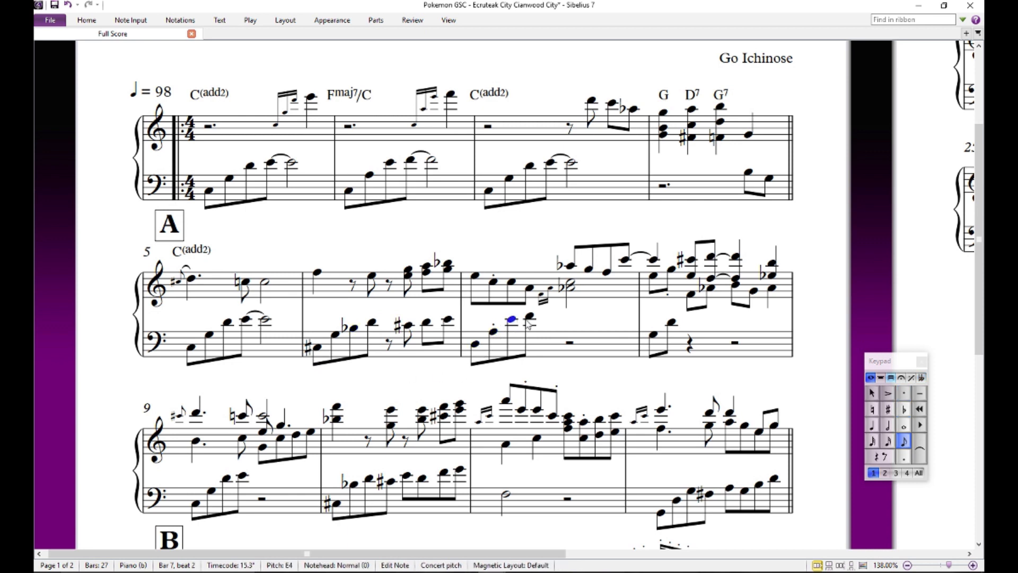
{"action": "left_click", "coordinate": [528, 317]}
{"action": "left_click", "coordinate": [511, 321]}
{"action": "left_click", "coordinate": [492, 331]}
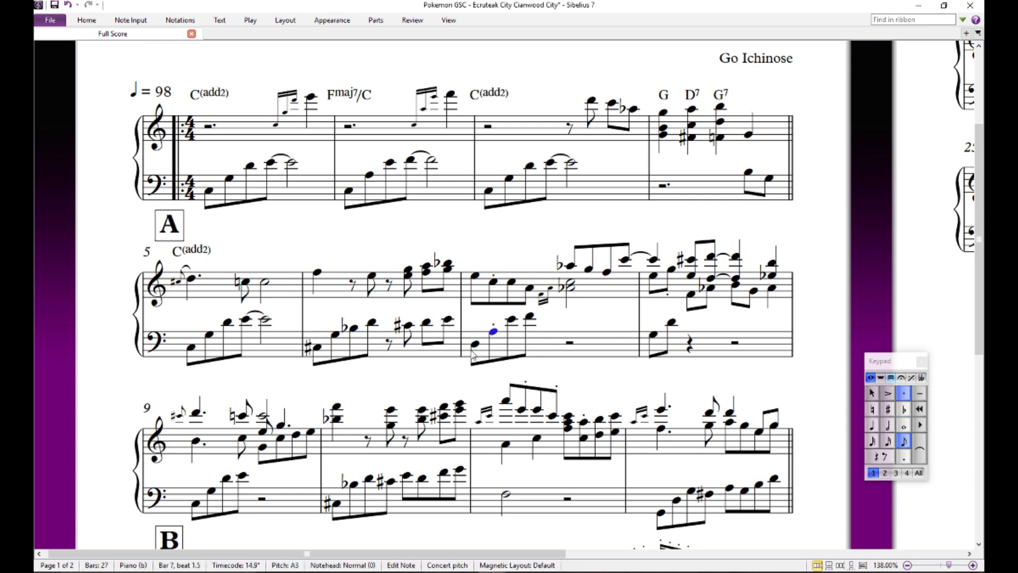
{"action": "left_click", "coordinate": [475, 277]}
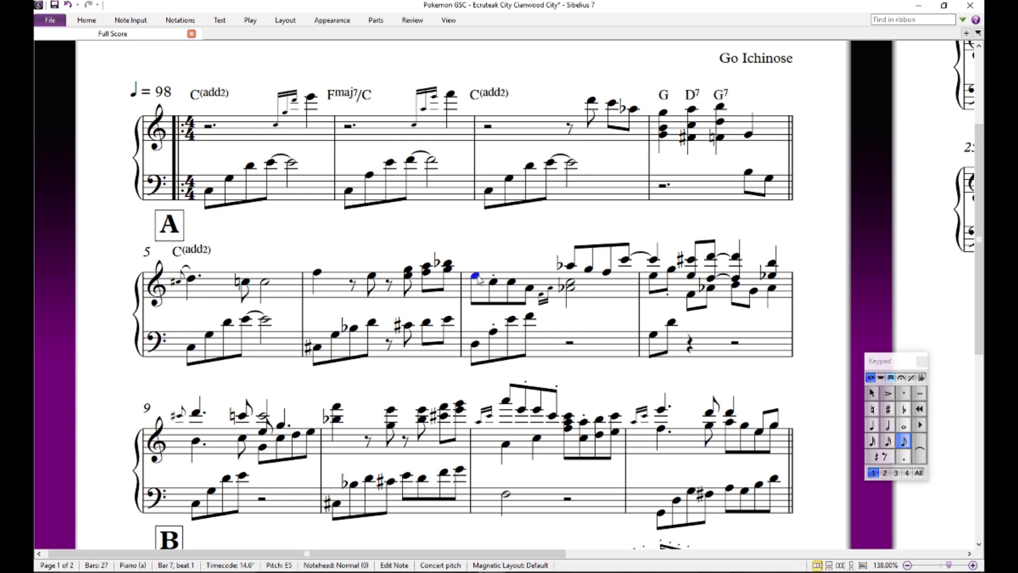
- Add the chord symbol Dm9 above the start of bar 7
{"action": "key", "text": "ctrl+k"}
{"action": "type", "text": "Dm"}
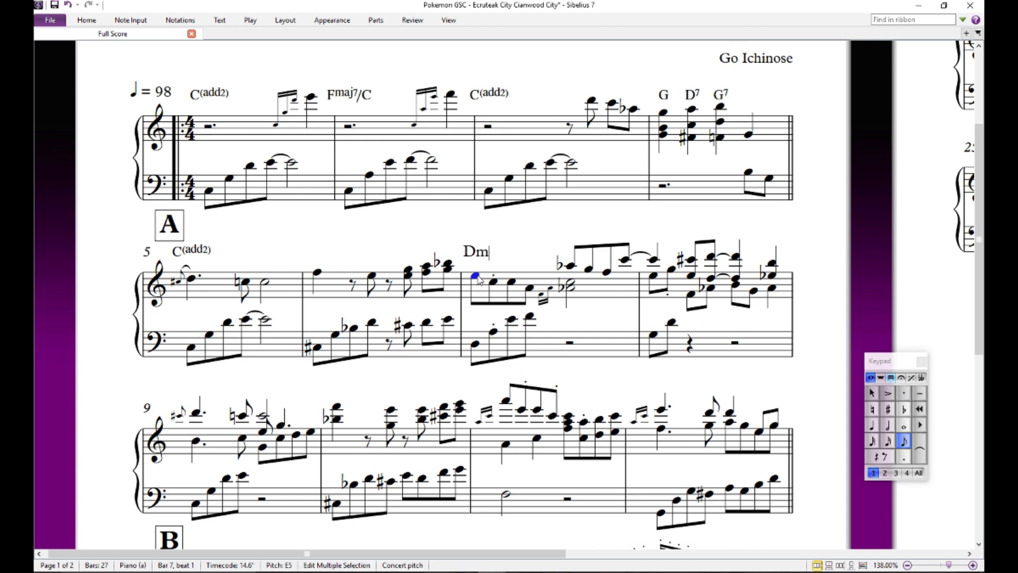
{"action": "type", "text": "9"}
{"action": "key", "text": "Escape"}
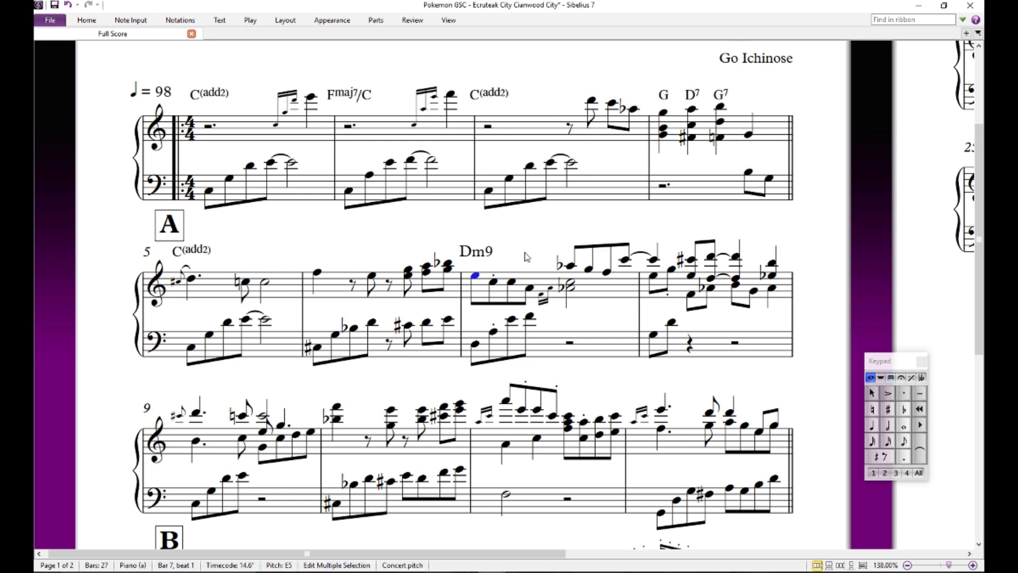
{"action": "key", "text": "Escape"}
- Audition the four opening treble notes of bar 7, repeat several of them, and clear the selection
{"action": "left_click", "coordinate": [474, 276]}
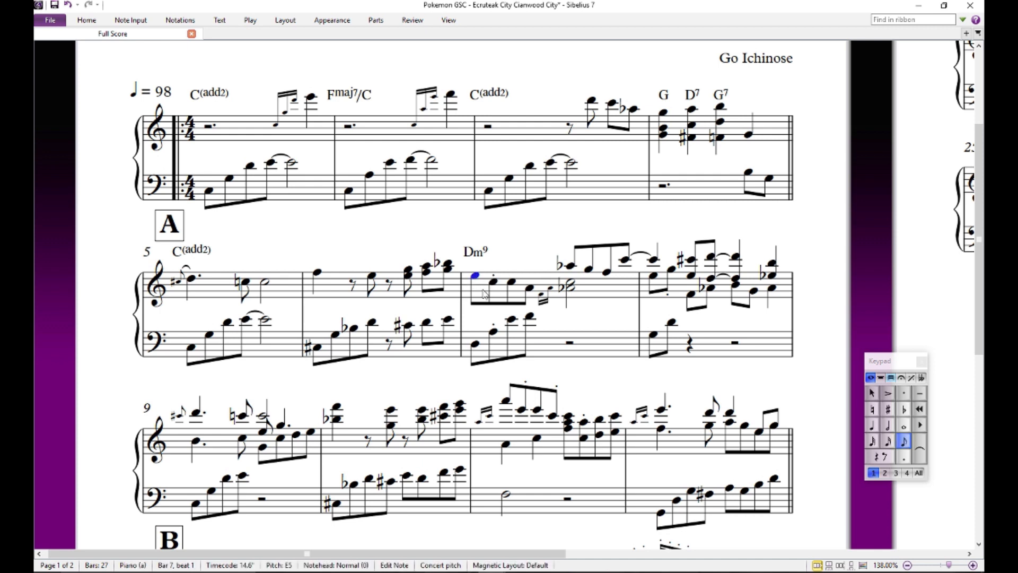
{"action": "left_click", "coordinate": [493, 283]}
{"action": "left_click", "coordinate": [511, 282]}
{"action": "left_click", "coordinate": [530, 289]}
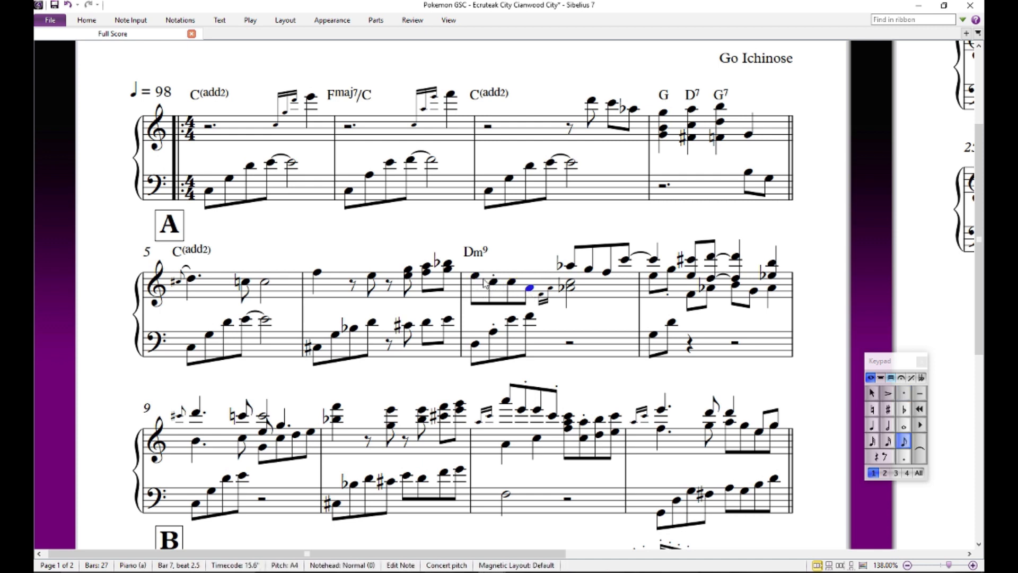
{"action": "left_click", "coordinate": [475, 275]}
{"action": "left_click", "coordinate": [511, 282]}
{"action": "left_click", "coordinate": [529, 288]}
{"action": "key", "text": "Escape"}
- Audition bar 7's bass notes from D up to F, repeating the final E and F, and clear the selection
{"action": "left_click", "coordinate": [475, 344]}
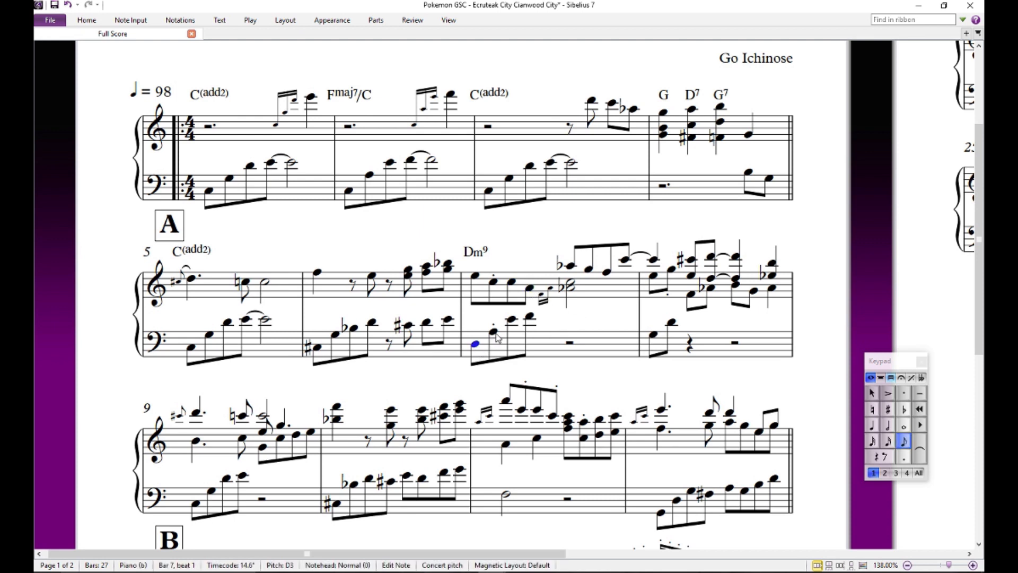
{"action": "left_click", "coordinate": [494, 332]}
{"action": "left_click", "coordinate": [511, 319]}
{"action": "left_click", "coordinate": [529, 316]}
{"action": "left_click", "coordinate": [512, 319]}
{"action": "left_click", "coordinate": [530, 315]}
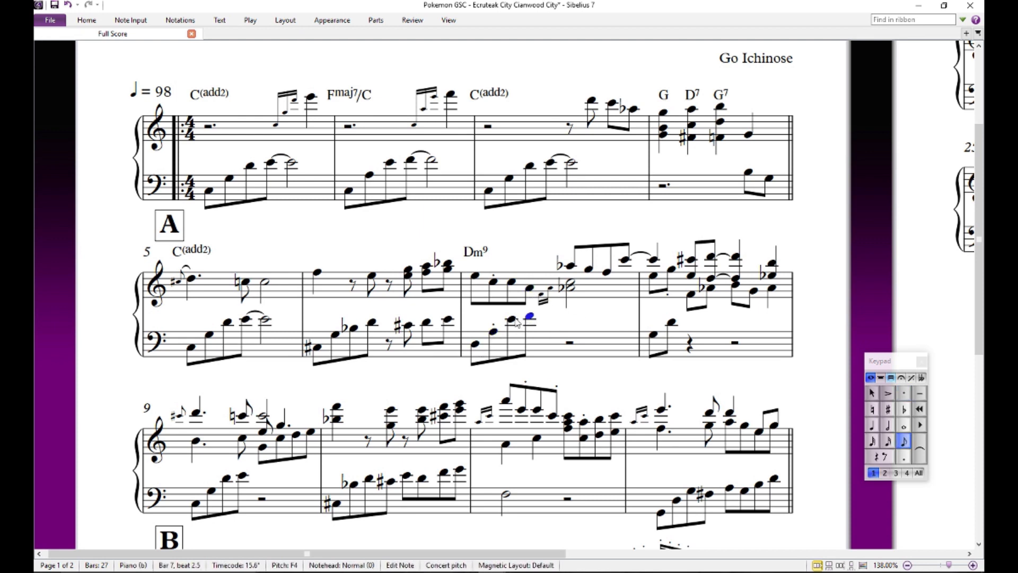
{"action": "left_click", "coordinate": [512, 319]}
{"action": "left_click", "coordinate": [529, 316]}
{"action": "left_click", "coordinate": [555, 322]}
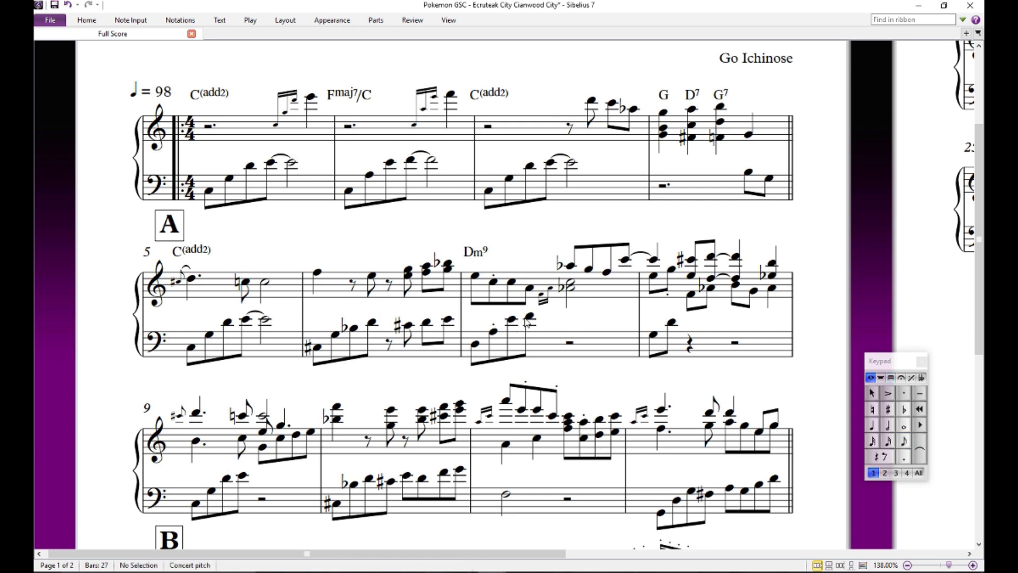
{"action": "left_click", "coordinate": [533, 316]}
{"action": "left_click", "coordinate": [594, 308]}
- Add the chord symbol A7b9 above the start of bar 6
{"action": "left_click", "coordinate": [318, 274]}
{"action": "key", "text": "ctrl+k"}
{"action": "type", "text": "A7b9"}
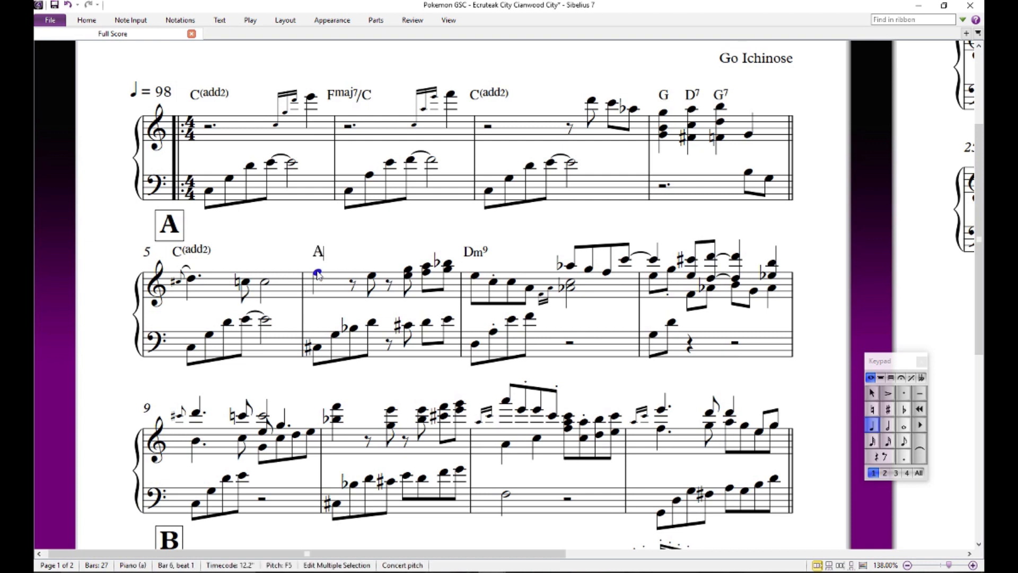
{"action": "key", "text": "BackSpace"}
{"action": "type", "text": "9"}
{"action": "key", "text": "Escape"}
{"action": "key", "text": "Escape"}
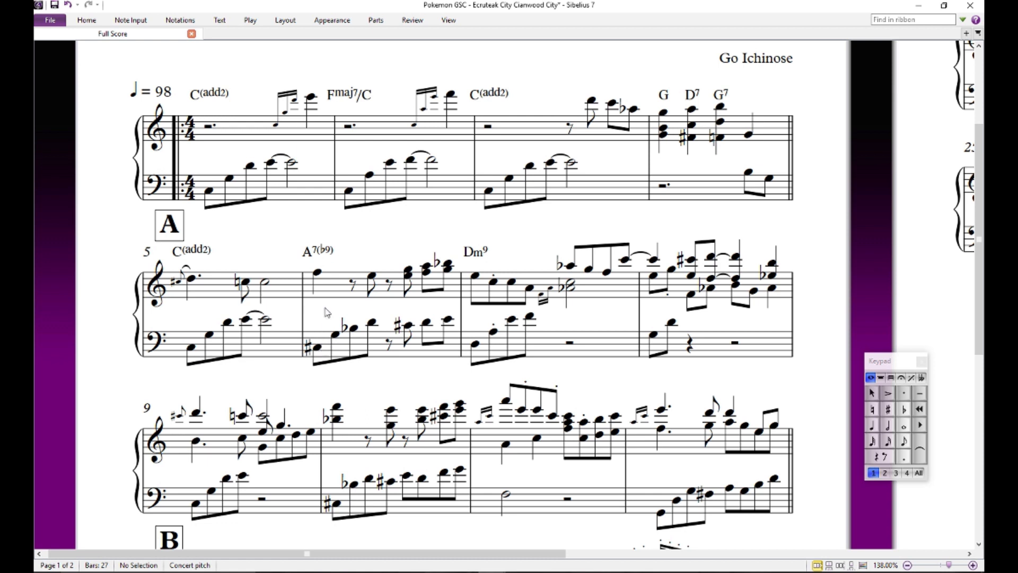
- Audition the D and both C sharps in bar 6's bass, play briefly from the bar's start, and check its treble A
{"action": "left_click", "coordinate": [373, 322]}
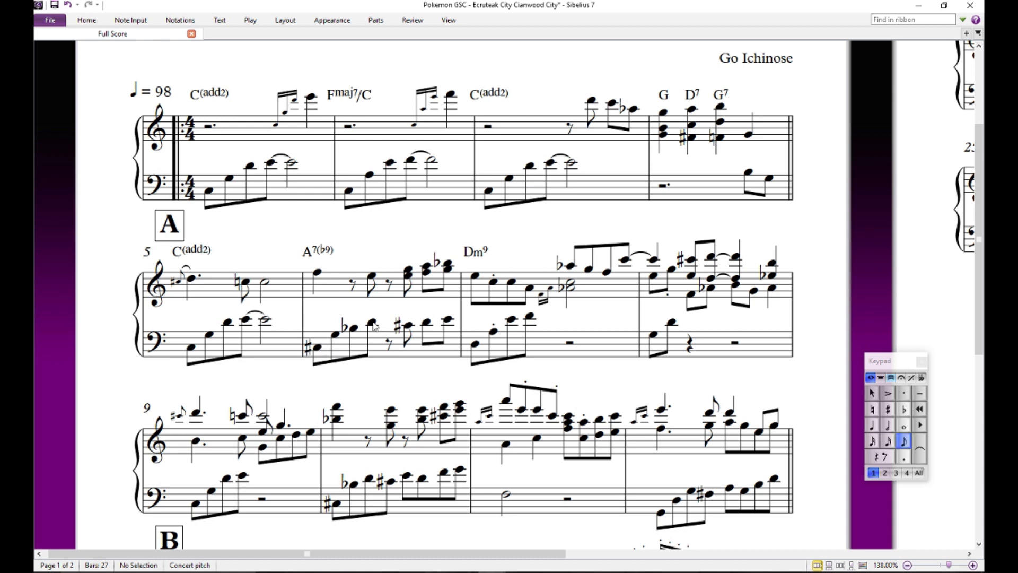
{"action": "left_click", "coordinate": [408, 326]}
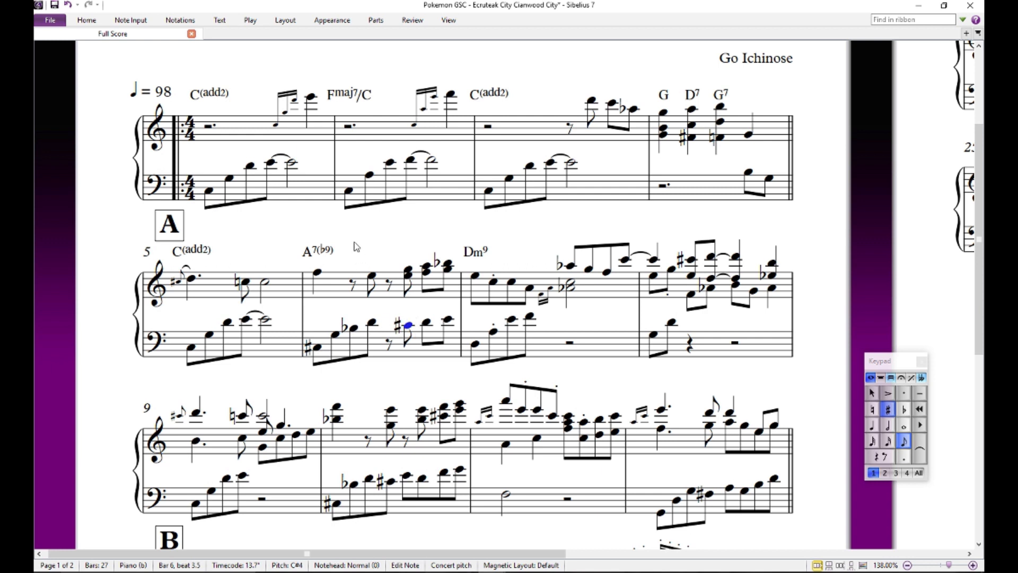
{"action": "left_click", "coordinate": [317, 345]}
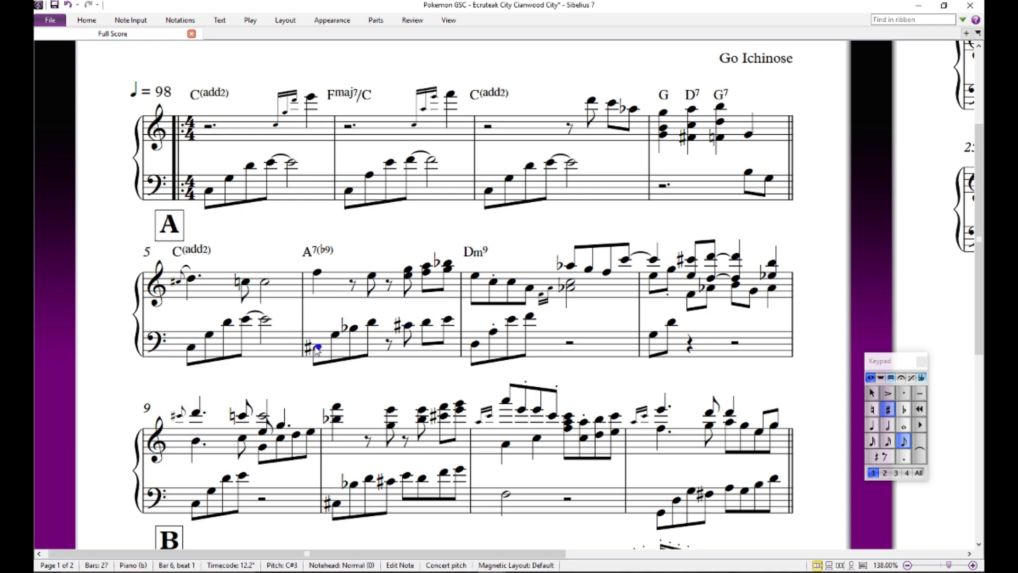
{"action": "key", "text": "p"}
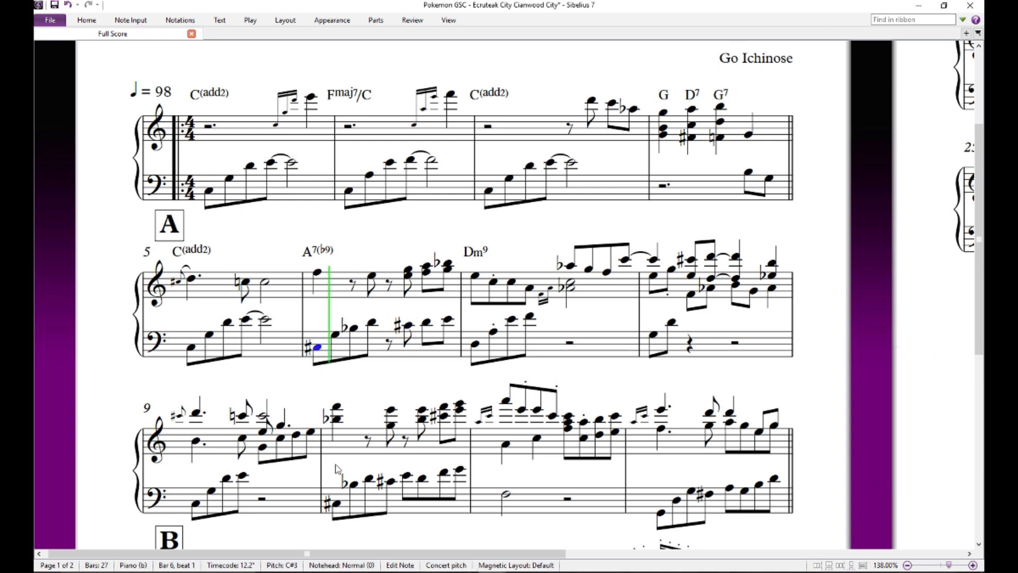
{"action": "key", "text": "Escape"}
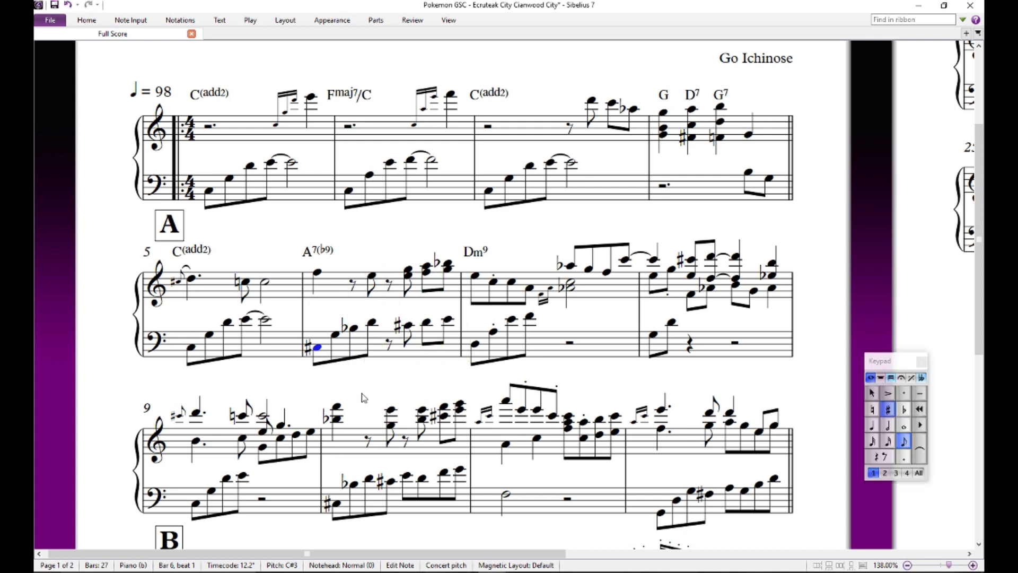
{"action": "key", "text": "Escape"}
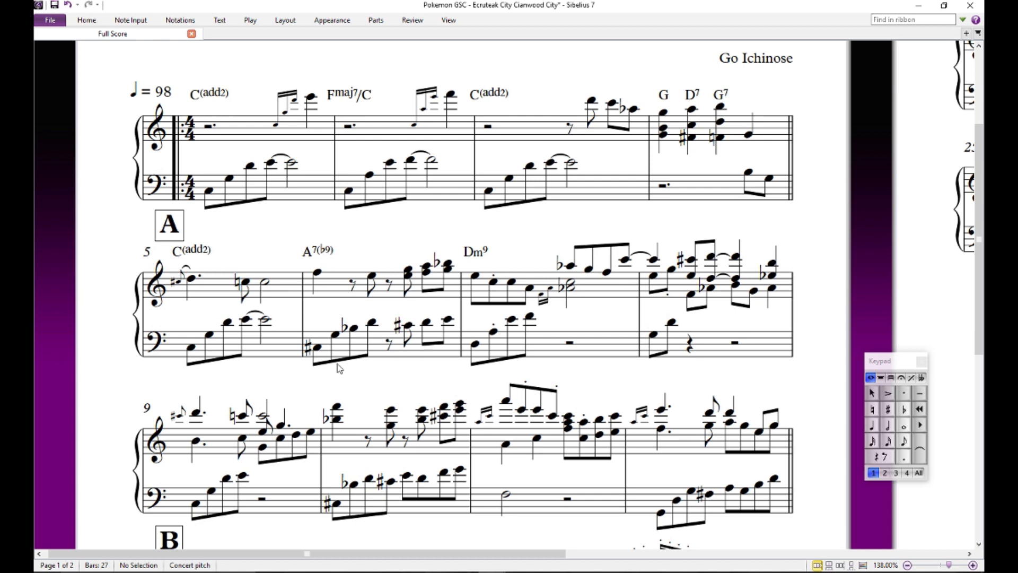
{"action": "left_click", "coordinate": [423, 267]}
{"action": "left_click", "coordinate": [404, 307]}
- Change the chord symbol above bar 6 to C#dim
{"action": "double_click", "coordinate": [324, 250]}
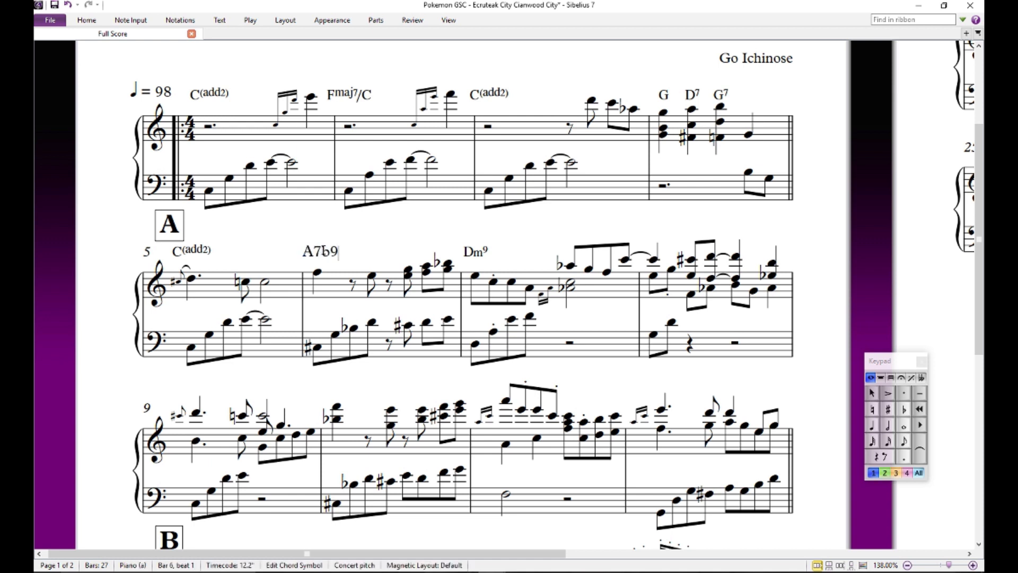
{"action": "key", "text": "BackSpace"}
{"action": "key", "text": "BackSpace"}
{"action": "type", "text": "C#dim"}
{"action": "key", "text": "Escape"}
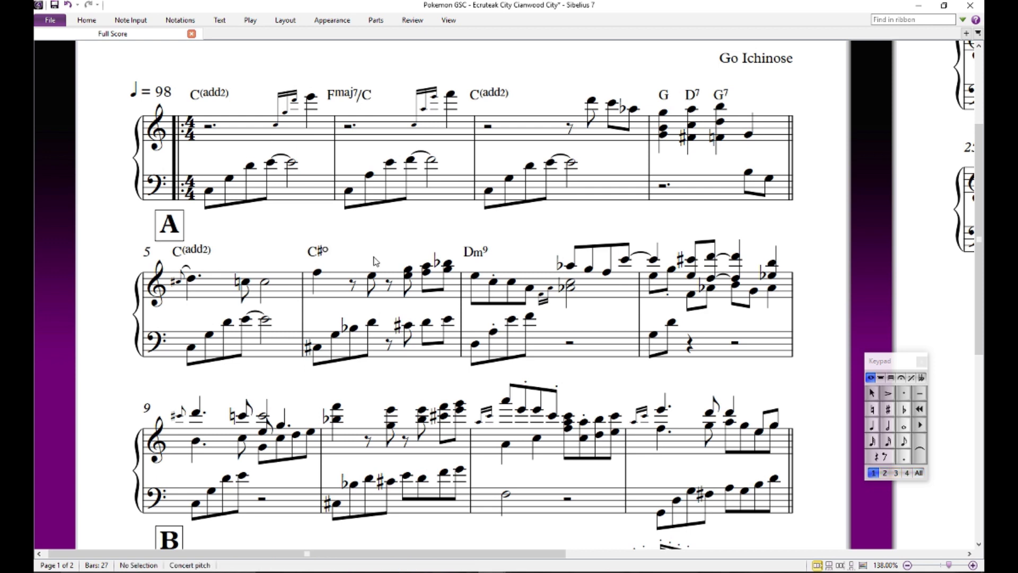
- Audition the opening treble F and bass C sharp of bar 6
{"action": "left_click", "coordinate": [318, 274]}
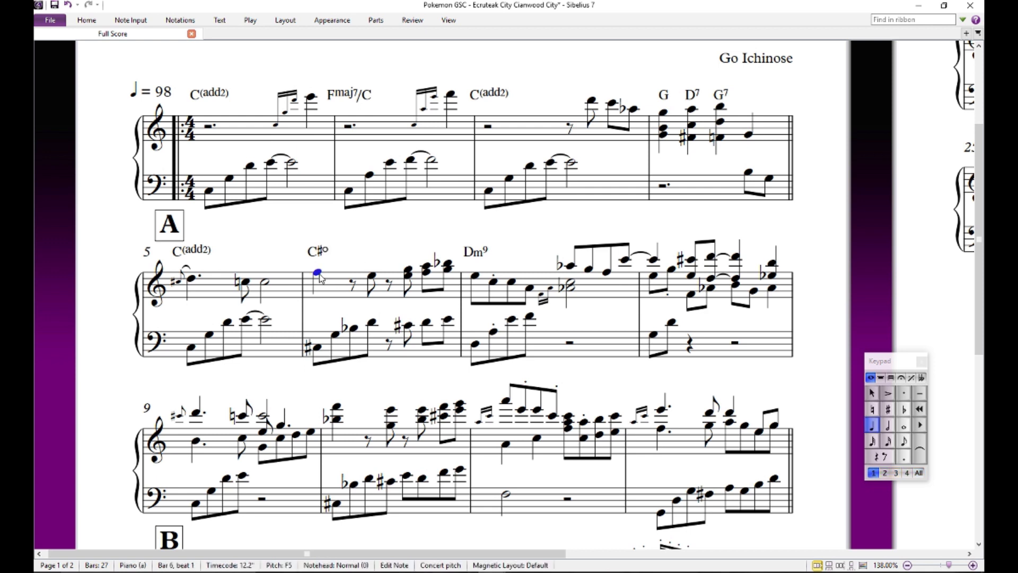
{"action": "left_click", "coordinate": [318, 358]}
{"action": "left_click", "coordinate": [317, 347]}
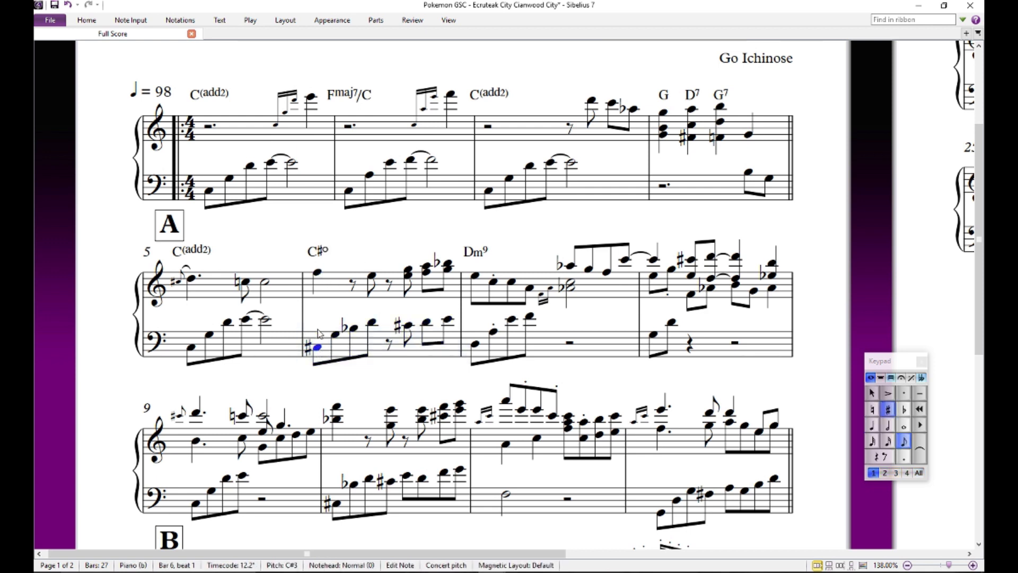
- Add a note below bar 6's opening treble F and set it to C sharp
{"action": "left_click", "coordinate": [318, 271]}
{"action": "key", "text": "shift+3"}
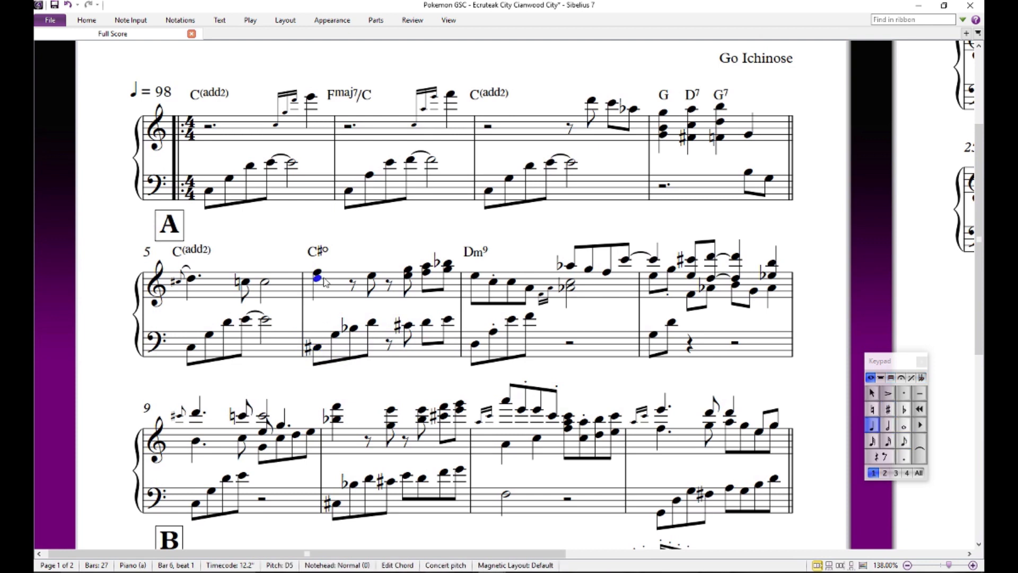
{"action": "key", "text": "Down"}
{"action": "key", "text": "KP_8"}
- Step back and forth through the notes around bar 6's opening treble chord, and remove the added C sharp from it
{"action": "key", "text": "Left"}
{"action": "key", "text": "Right"}
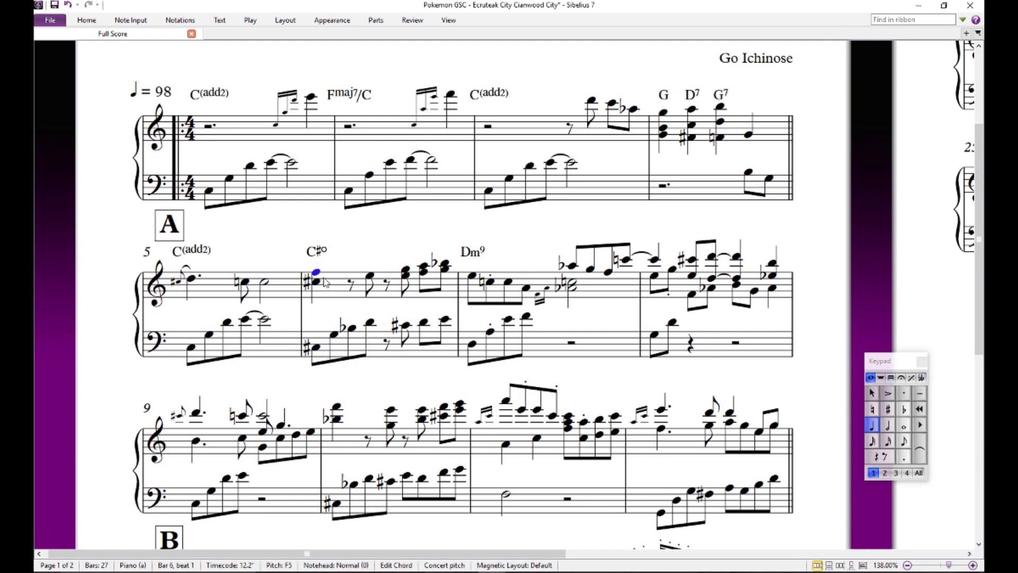
{"action": "key", "text": "Right"}
{"action": "key", "text": "Left"}
{"action": "key", "text": "Right"}
{"action": "key", "text": "Left"}
{"action": "key", "text": "Left"}
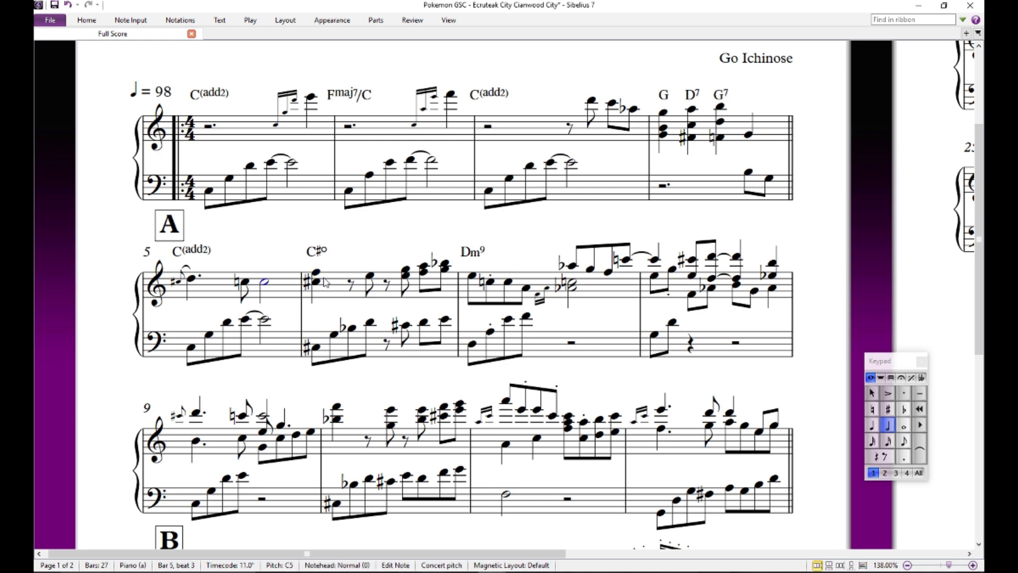
{"action": "left_click", "coordinate": [320, 283]}
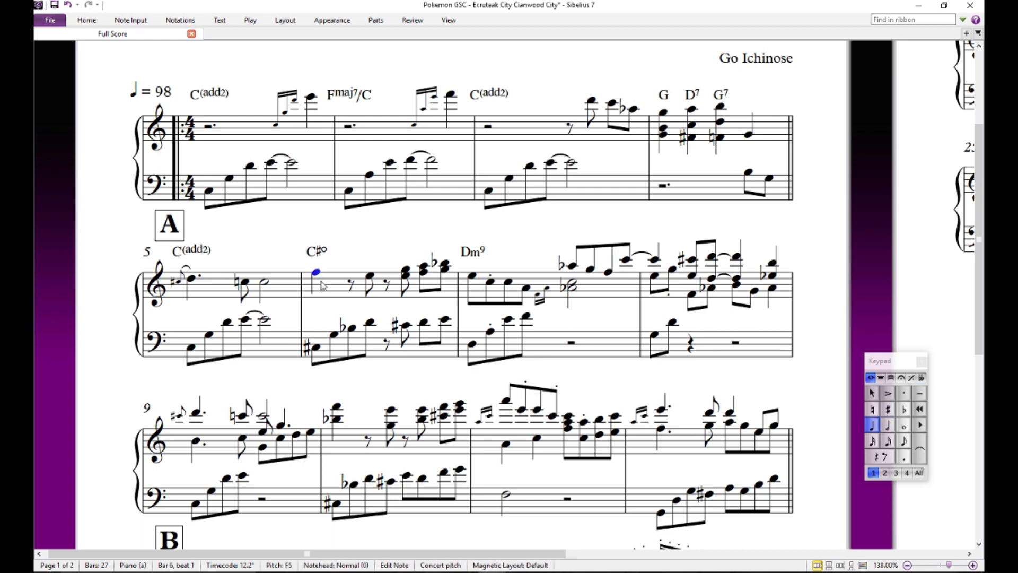
{"action": "key", "text": "Escape"}
- Change the chord symbol above bar 6 to A7b13b9
{"action": "double_click", "coordinate": [320, 253]}
{"action": "key", "text": "BackSpace"}
{"action": "key", "text": "BackSpace"}
{"action": "key", "text": "BackSpace"}
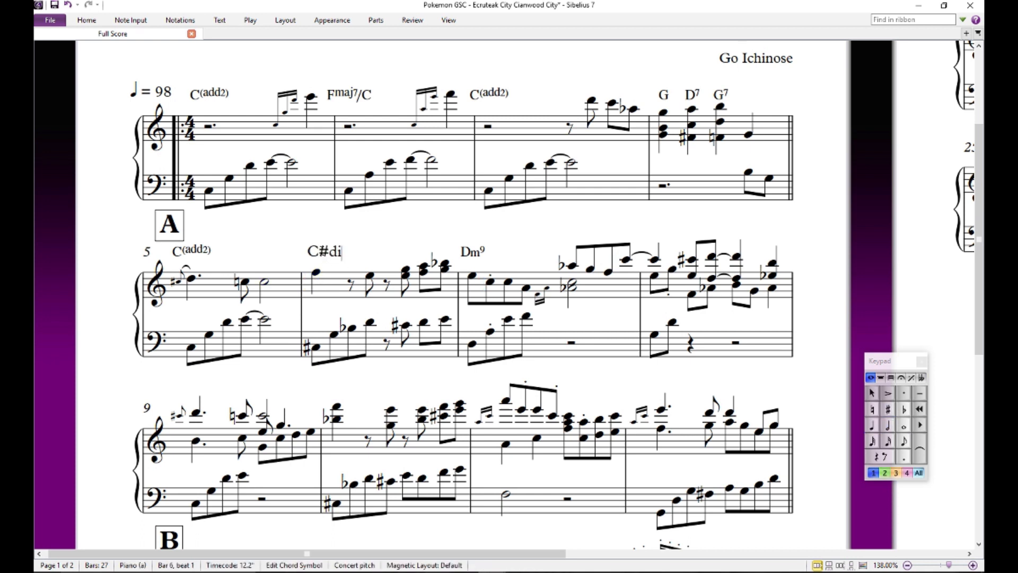
{"action": "type", "text": "7"}
{"action": "key", "text": "BackSpace"}
{"action": "key", "text": "BackSpace"}
{"action": "key", "text": "BackSpace"}
{"action": "type", "text": "A7"}
{"action": "type", "text": "b13b9"}
{"action": "key", "text": "Escape"}
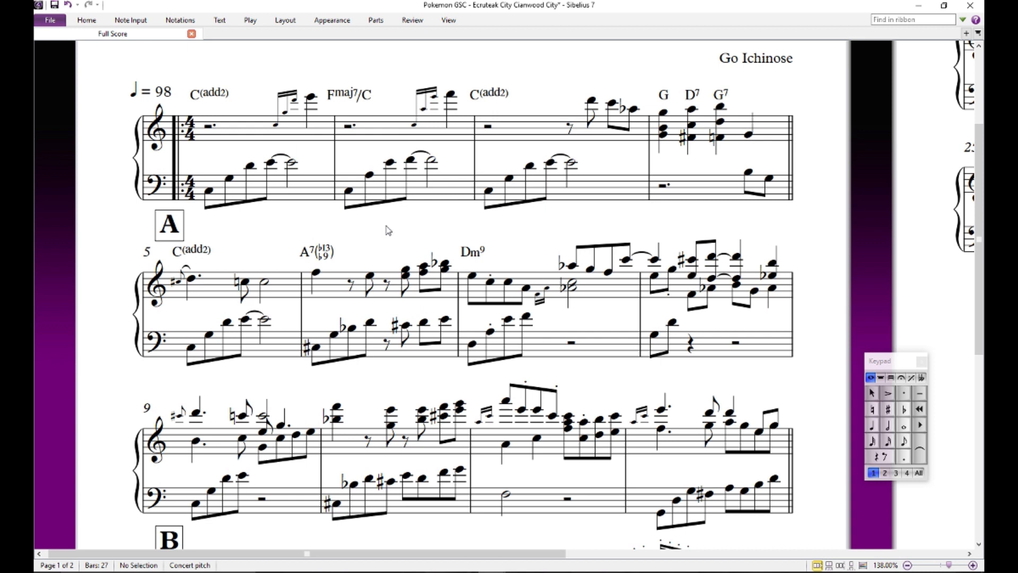
- Examine the chord symbols above bars 6 and 7, and audition bar 6's opening treble note
{"action": "double_click", "coordinate": [307, 259]}
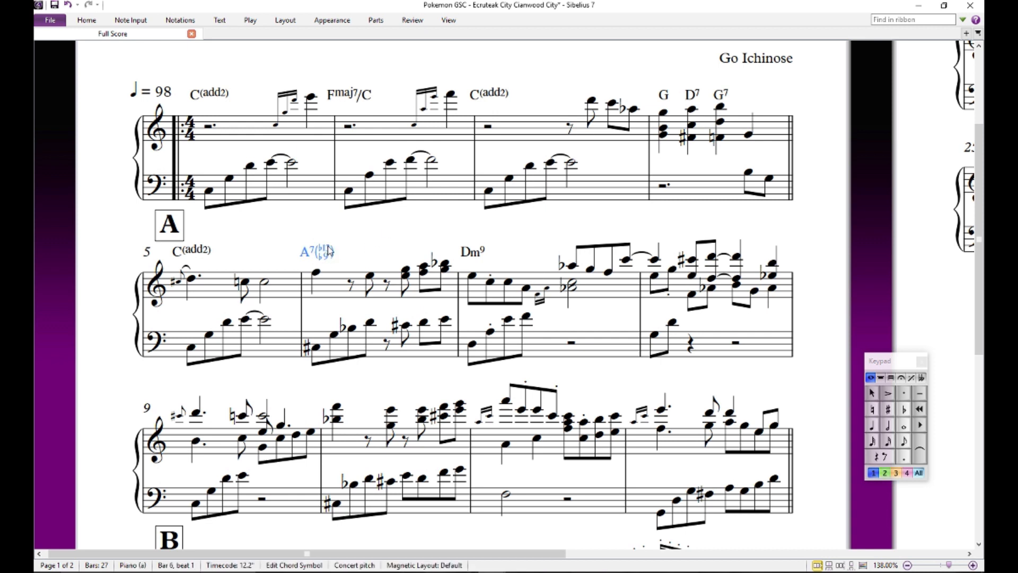
{"action": "left_click", "coordinate": [330, 226]}
{"action": "left_click", "coordinate": [313, 255]}
{"action": "left_click", "coordinate": [346, 255]}
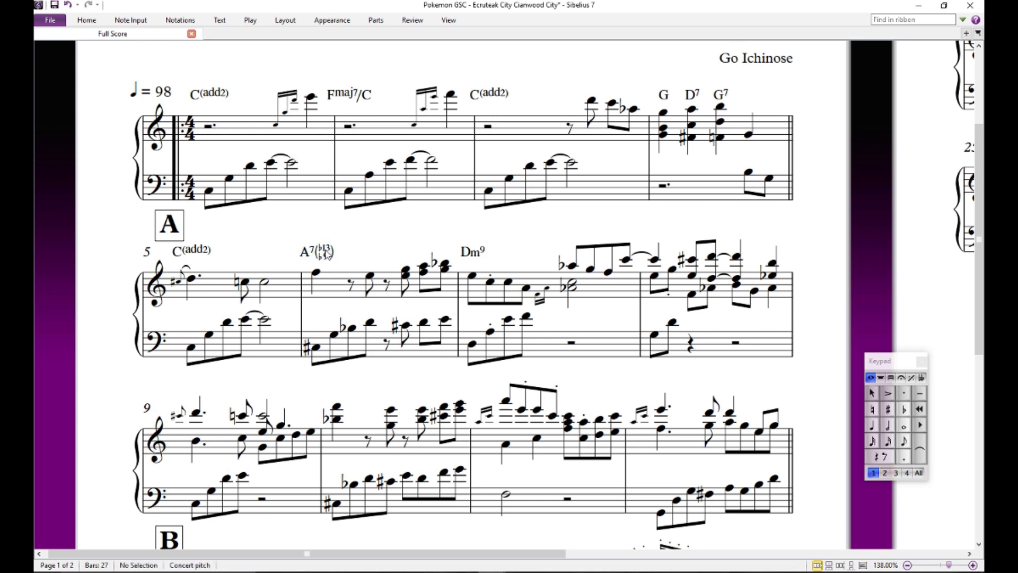
{"action": "left_click", "coordinate": [327, 252]}
{"action": "left_click", "coordinate": [391, 247]}
{"action": "left_click", "coordinate": [473, 250]}
{"action": "left_click", "coordinate": [478, 260]}
{"action": "left_click", "coordinate": [331, 257]}
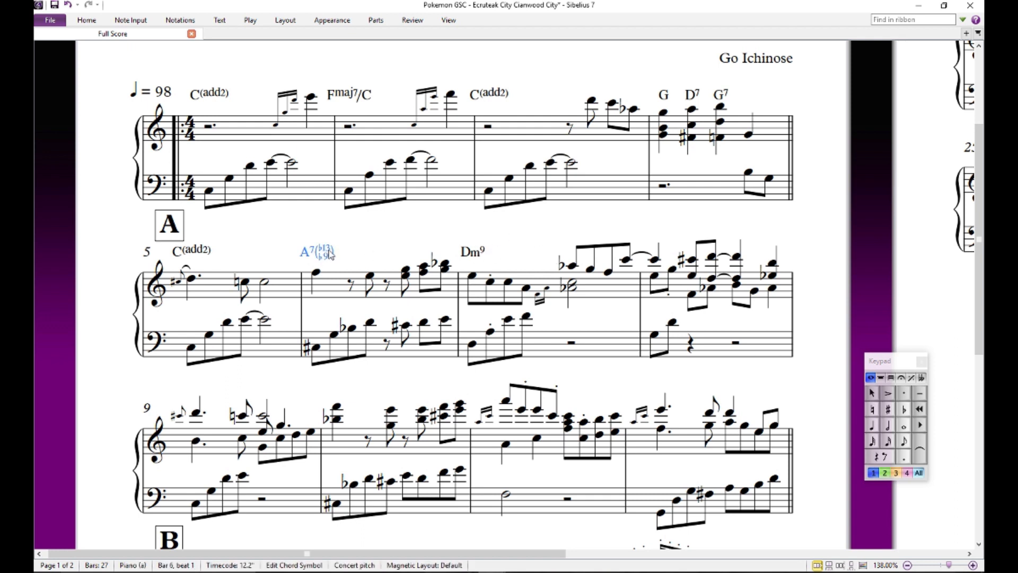
{"action": "key", "text": "Escape"}
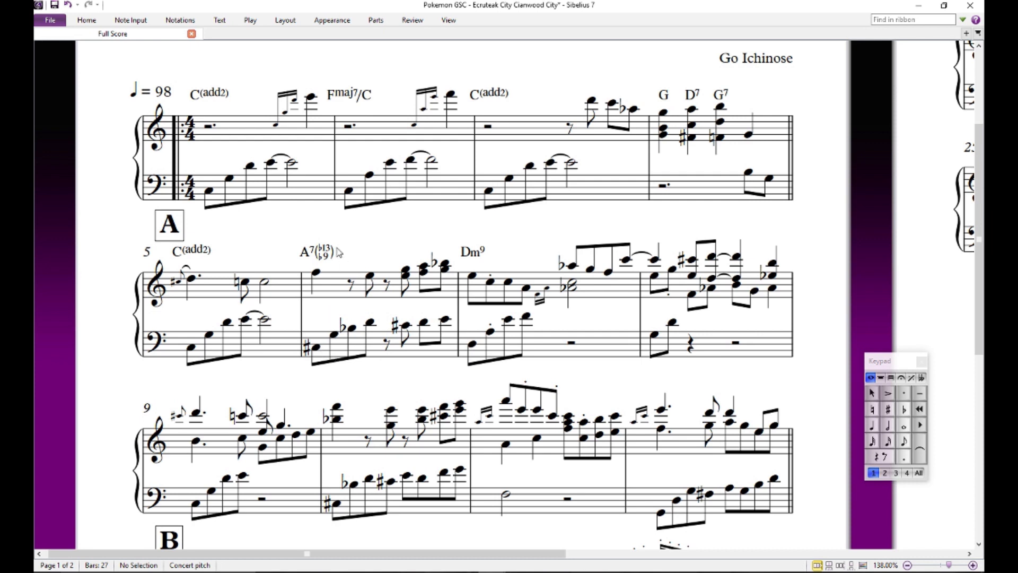
{"action": "left_click", "coordinate": [316, 276]}
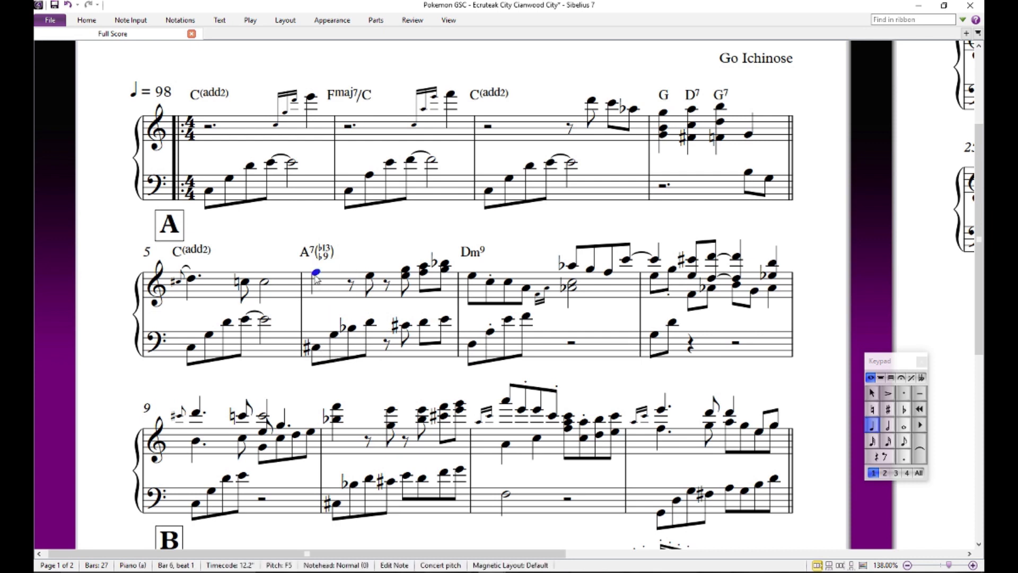
{"action": "left_click", "coordinate": [382, 264]}
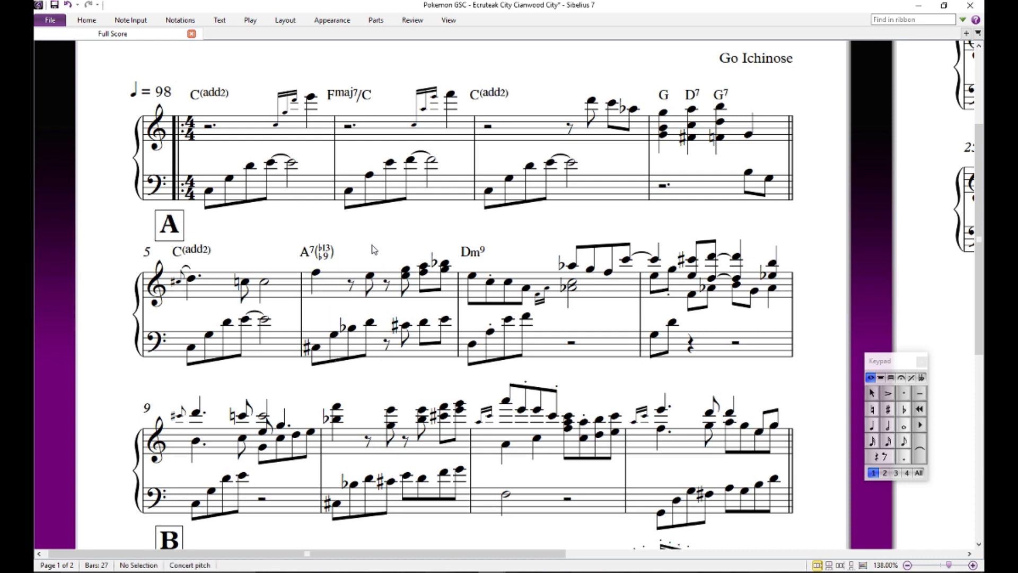
- Add the slash bass /C# to the A7b13b9 chord symbol above bar 6
{"action": "double_click", "coordinate": [314, 249]}
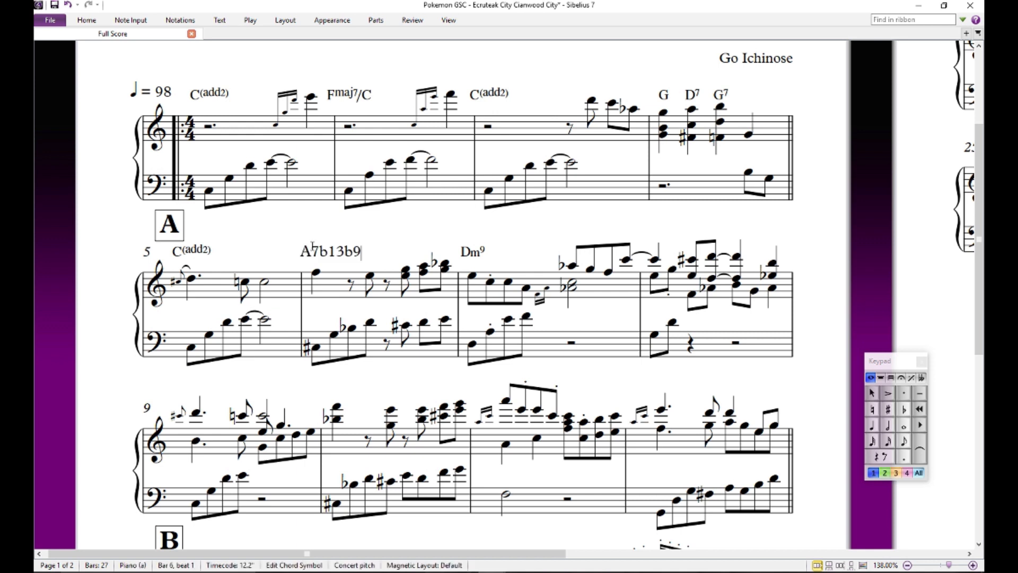
{"action": "left_click", "coordinate": [327, 228]}
{"action": "double_click", "coordinate": [316, 253]}
{"action": "left_click", "coordinate": [308, 223]}
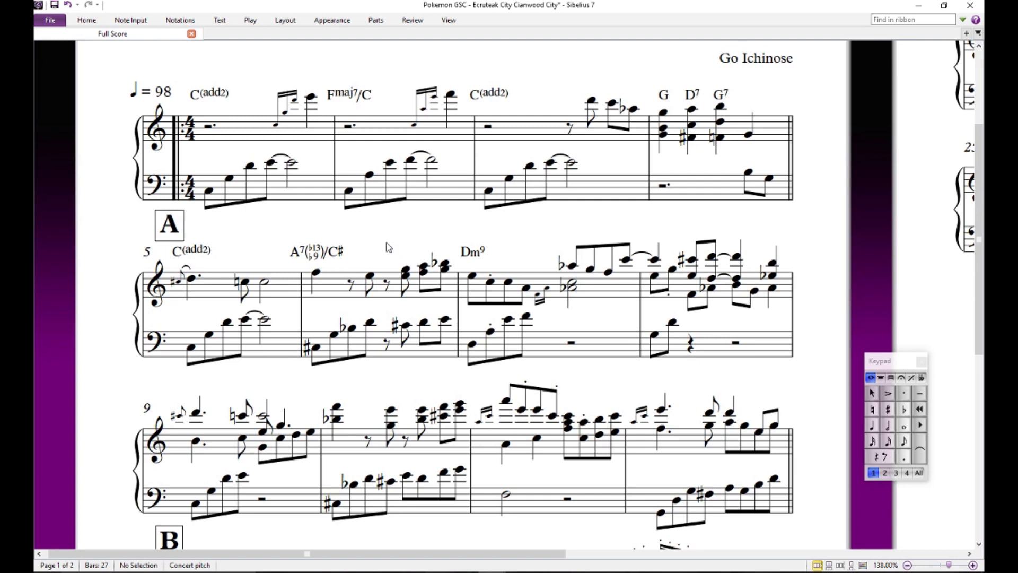
- Audition the first two treble notes and the first three bass notes of bar 6 against its chord symbol
{"action": "left_click_drag", "start_coordinate": [433, 385], "coordinate": [334, 395]}
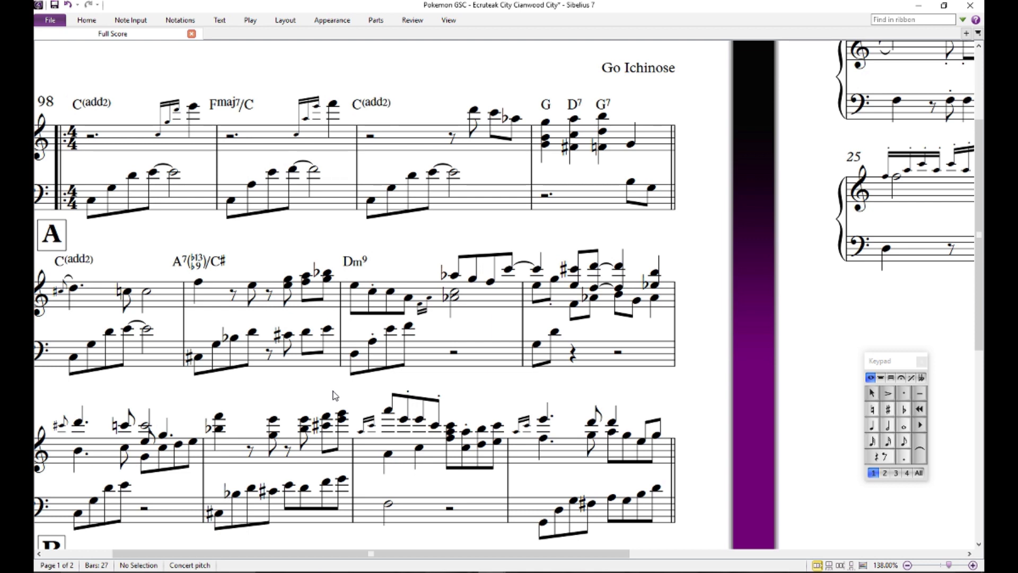
{"action": "left_click", "coordinate": [199, 282]}
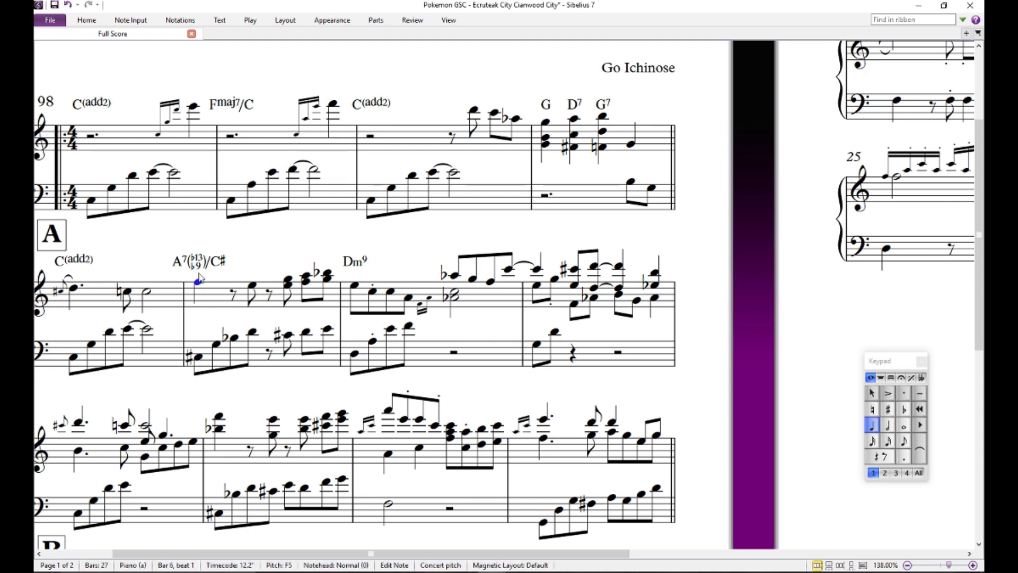
{"action": "left_click", "coordinate": [219, 345]}
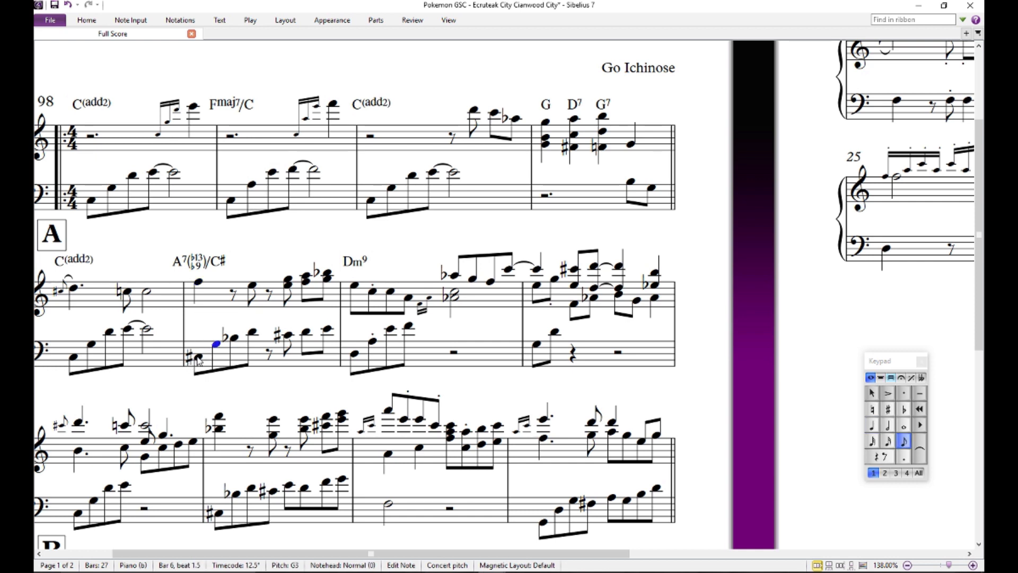
{"action": "left_click", "coordinate": [198, 359]}
{"action": "left_click", "coordinate": [233, 337]}
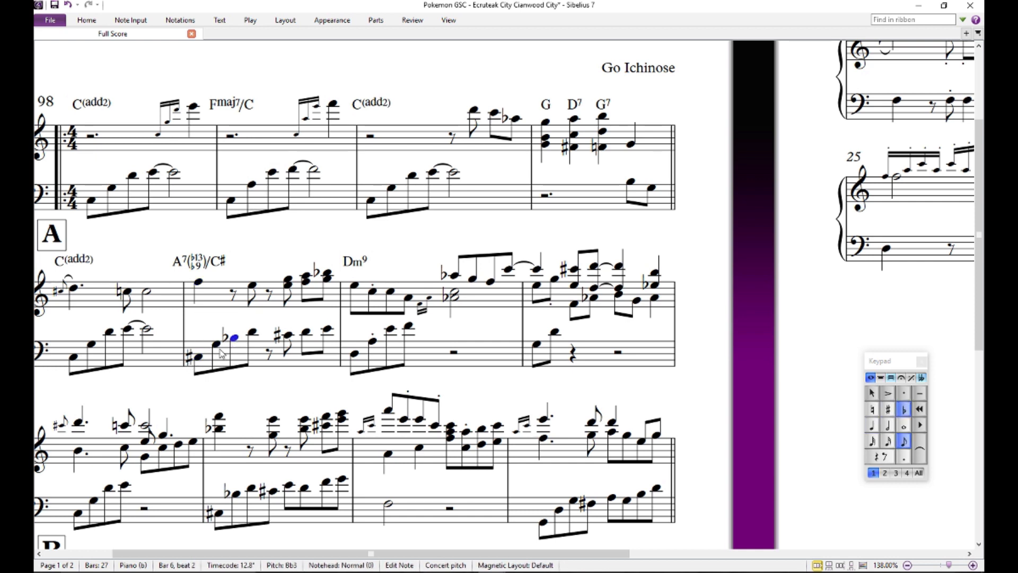
{"action": "left_click", "coordinate": [216, 342]}
{"action": "left_click", "coordinate": [200, 282]}
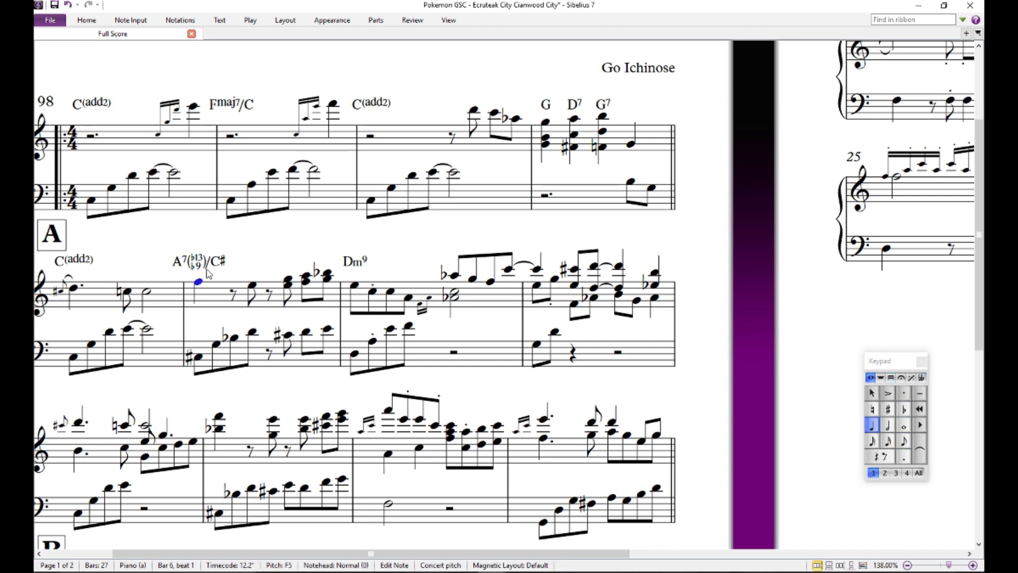
{"action": "left_click", "coordinate": [253, 286]}
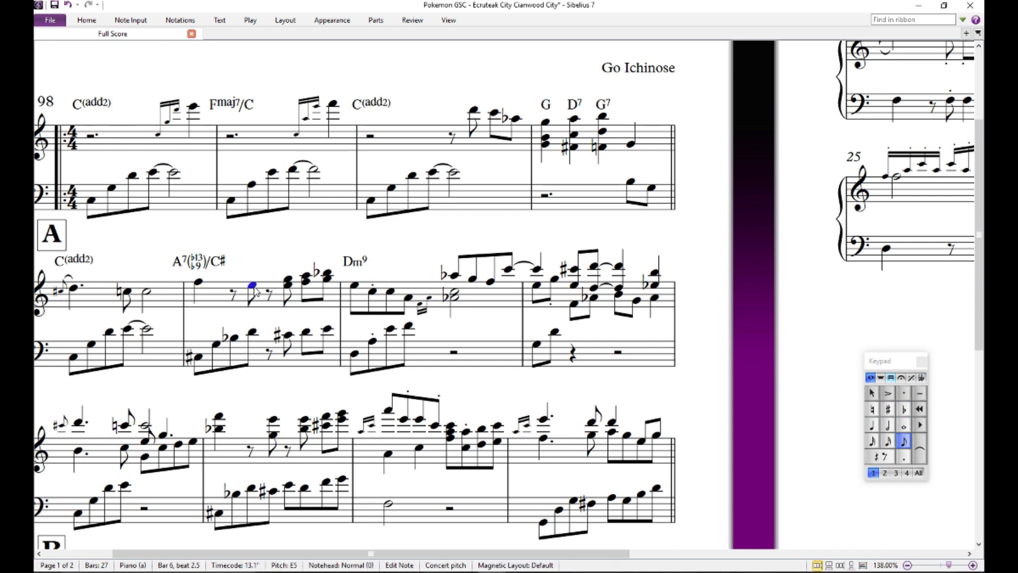
{"action": "left_click", "coordinate": [261, 268]}
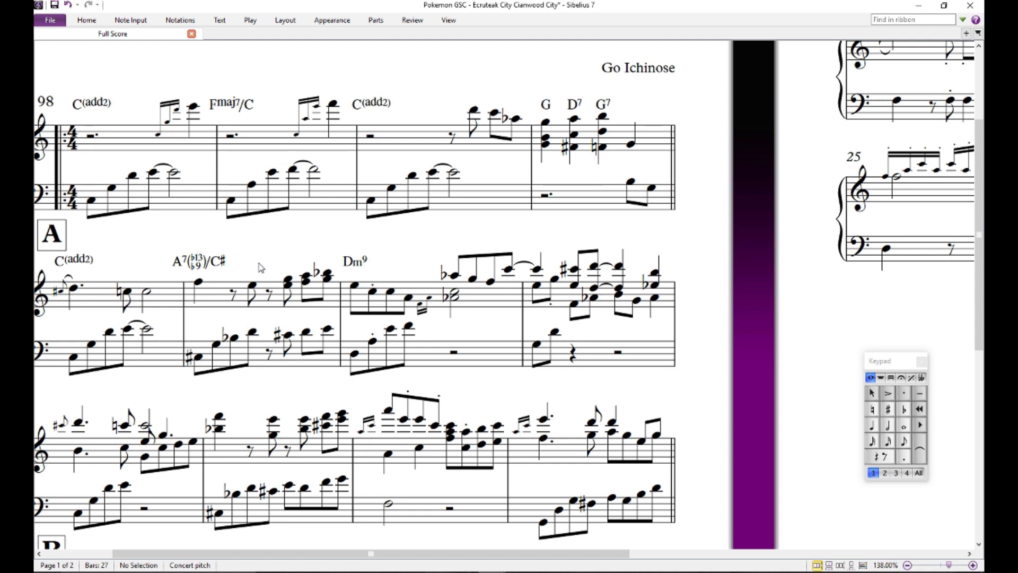
- Cut the A7(b13 b9)/C# chord symbol from above bar 6
{"action": "left_click_drag", "start_coordinate": [272, 251], "coordinate": [237, 230]}
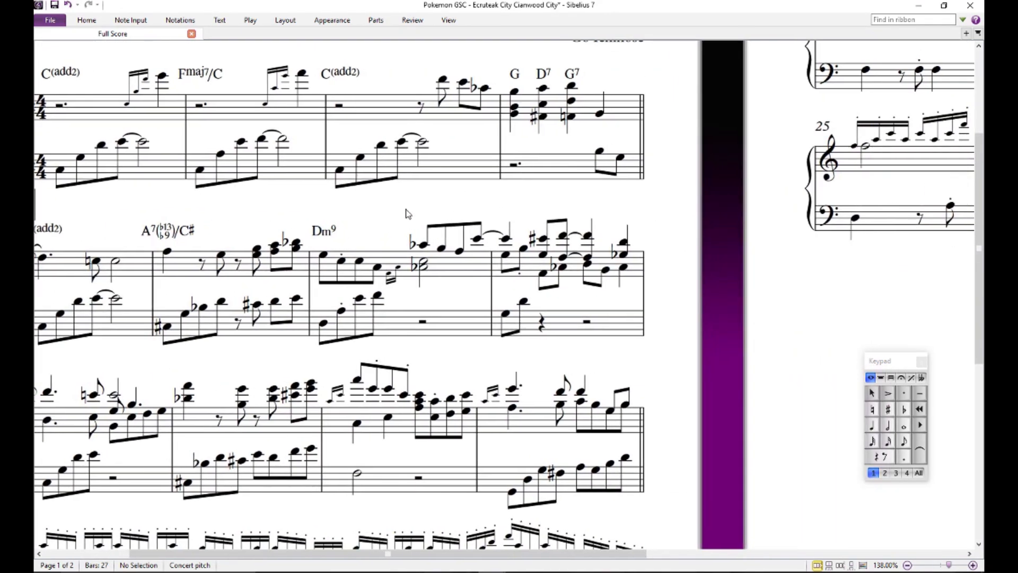
{"action": "left_click_drag", "start_coordinate": [480, 194], "coordinate": [555, 201]}
{"action": "left_click_drag", "start_coordinate": [357, 205], "coordinate": [461, 223]}
{"action": "left_click", "coordinate": [367, 260]}
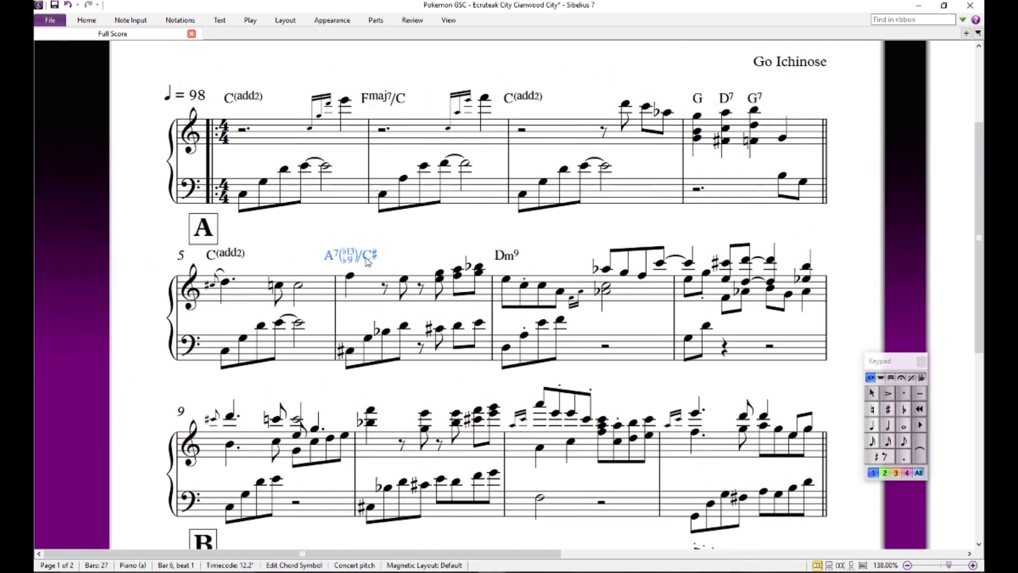
{"action": "key", "text": "Delete"}
- Try to add a chord symbol from bar 6's notes on both staves, placed at the start of every bar
{"action": "left_click", "coordinate": [371, 275]}
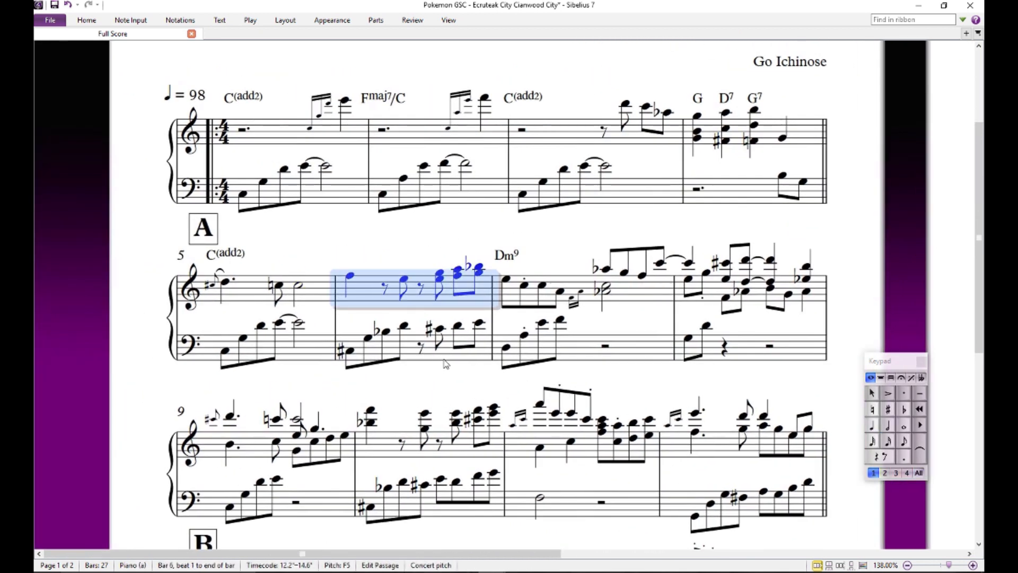
{"action": "left_click", "coordinate": [457, 363], "text": "shift"}
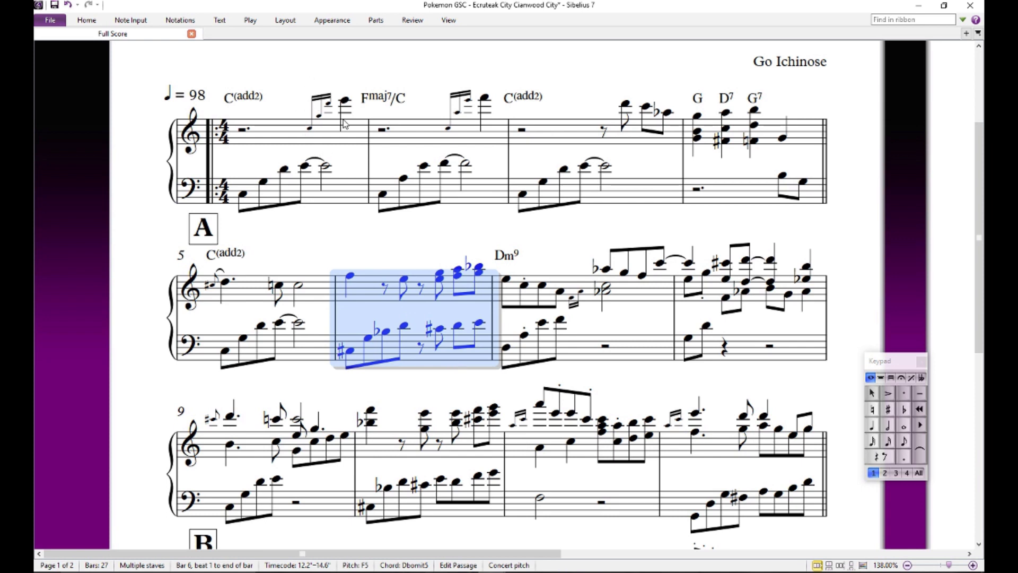
{"action": "left_click", "coordinate": [220, 20]}
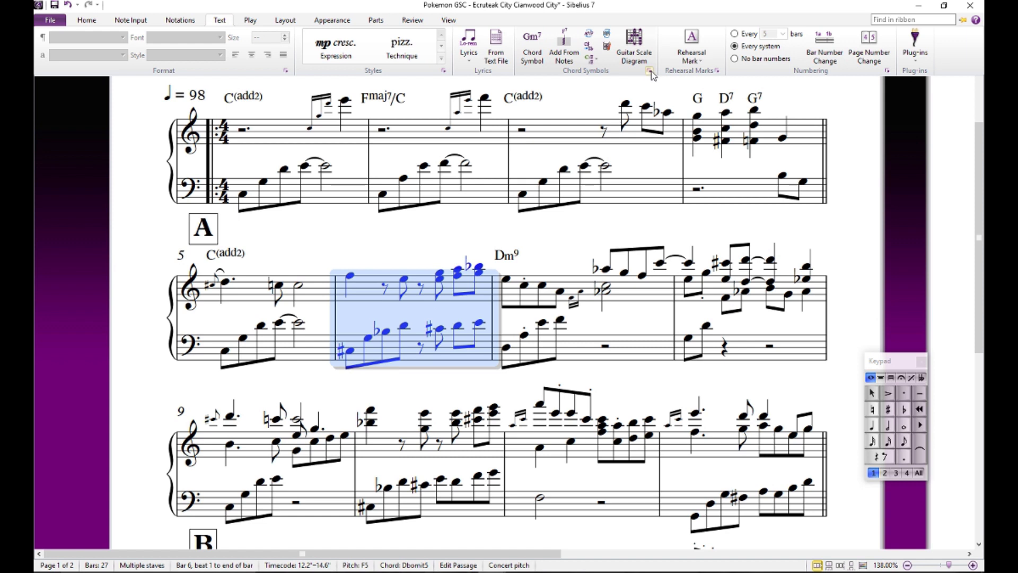
{"action": "left_click", "coordinate": [563, 50]}
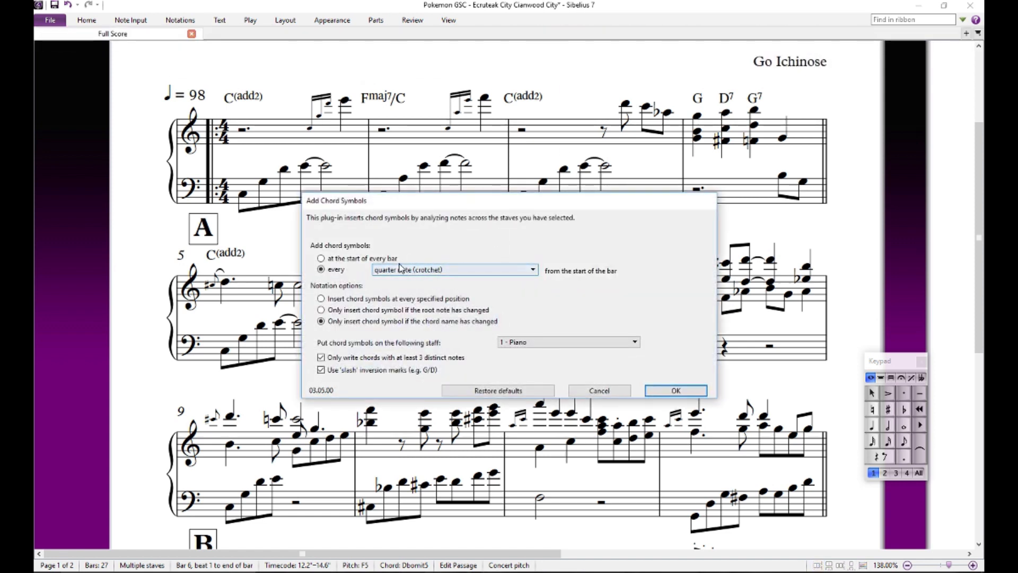
{"action": "left_click", "coordinate": [676, 390]}
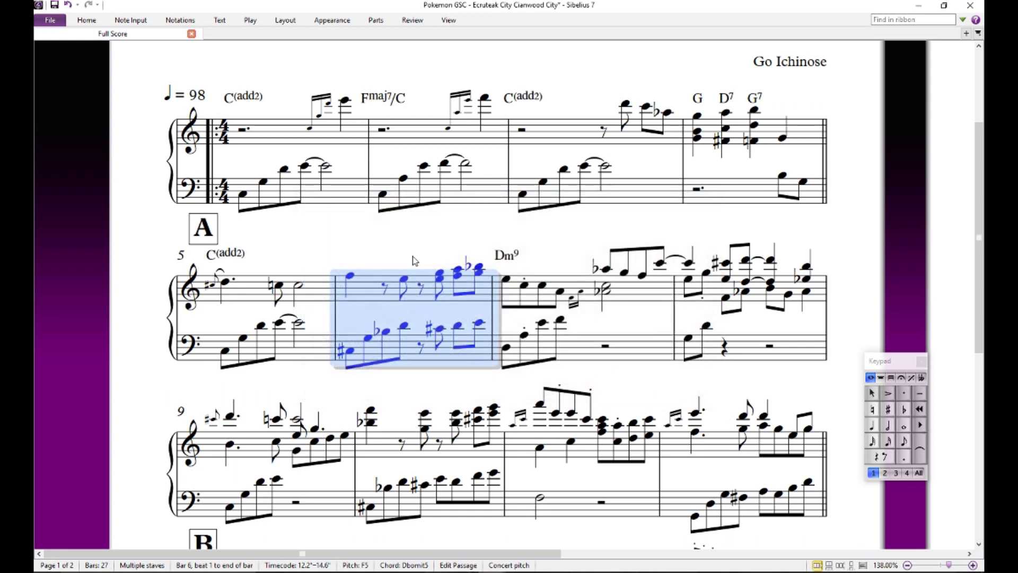
{"action": "key", "text": "Escape"}
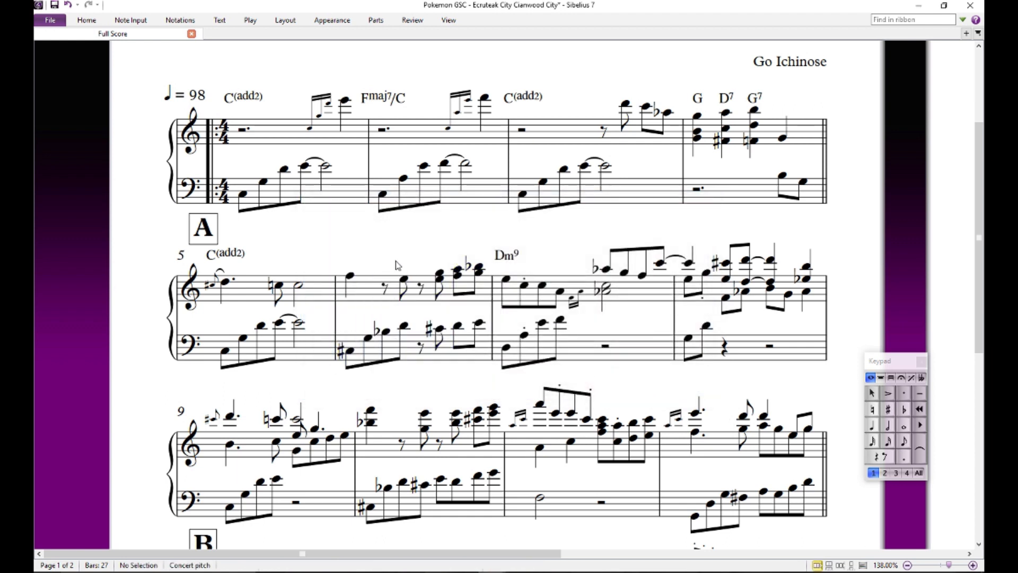
{"action": "left_click", "coordinate": [223, 21]}
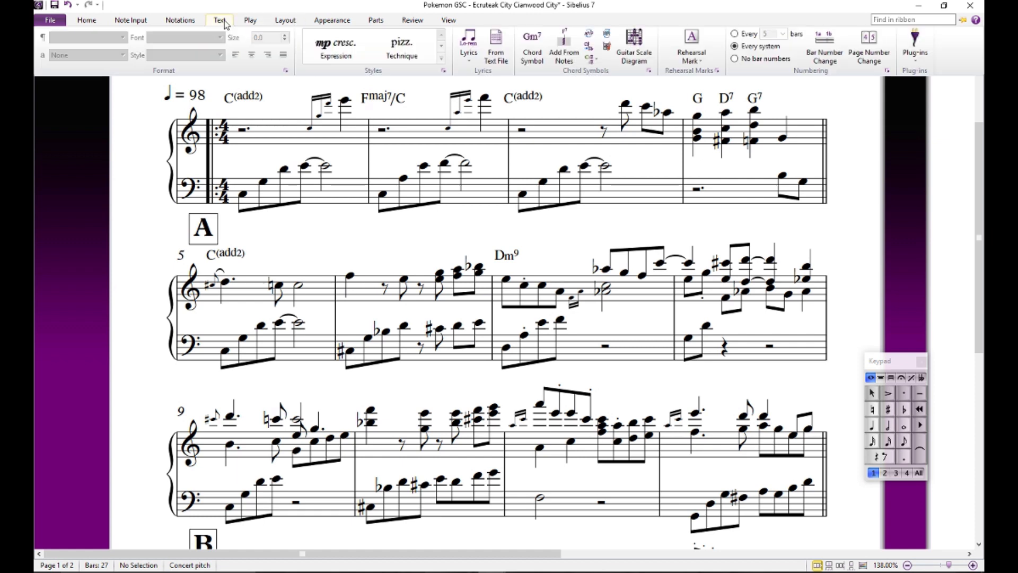
{"action": "left_click", "coordinate": [564, 56]}
{"action": "left_click", "coordinate": [556, 336]}
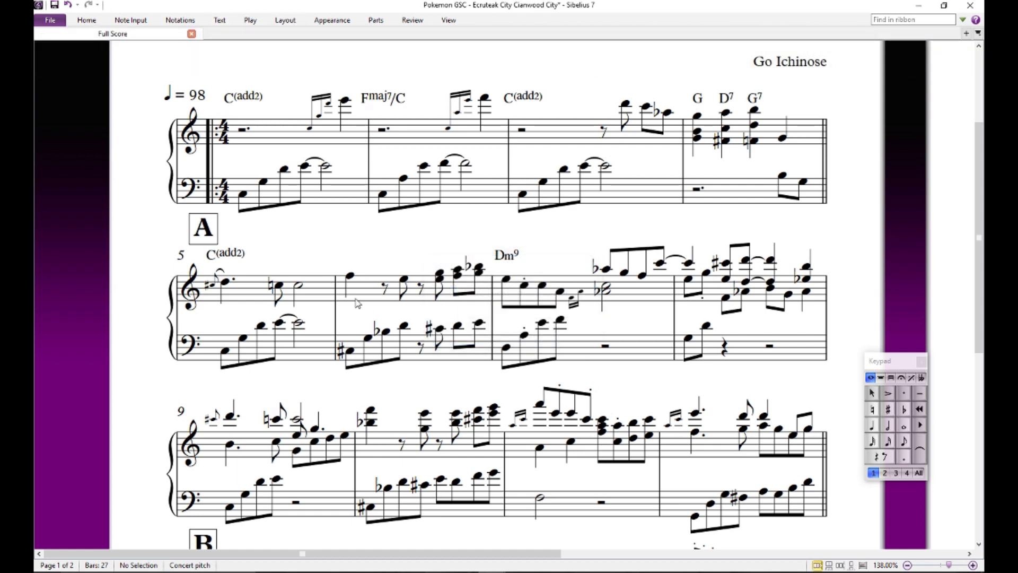
- Try to add chord symbols from the notes on both staves of bars 5 to 8, at the start of every bar
{"action": "left_click", "coordinate": [397, 306]}
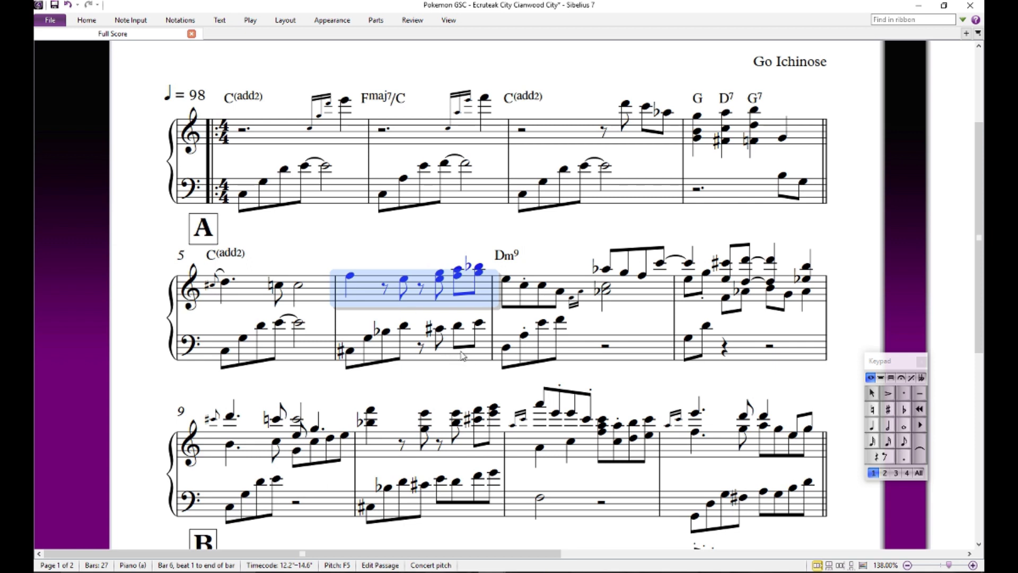
{"action": "left_click", "coordinate": [315, 290]}
{"action": "left_click", "coordinate": [764, 359], "text": "shift"}
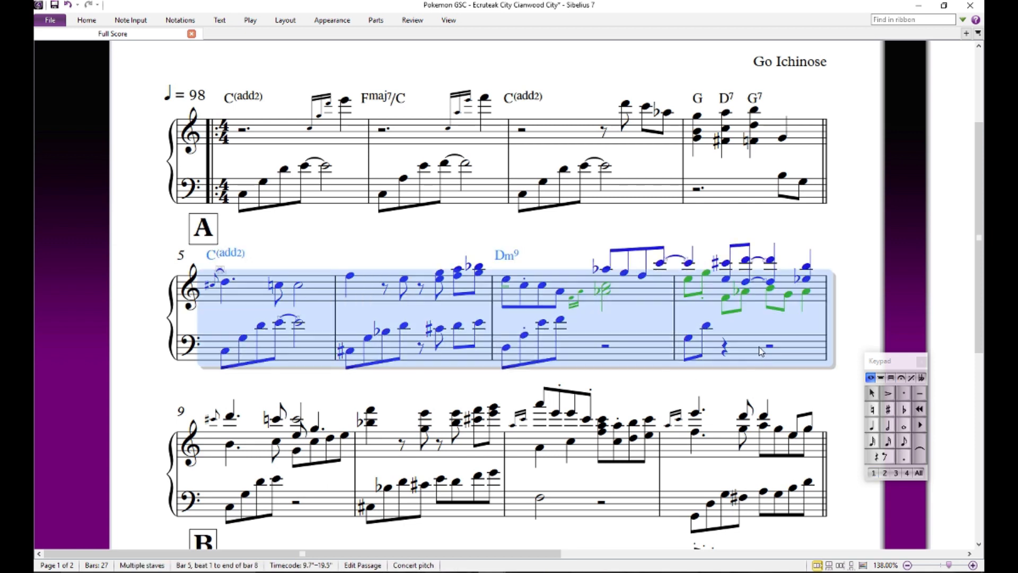
{"action": "left_click", "coordinate": [285, 21]}
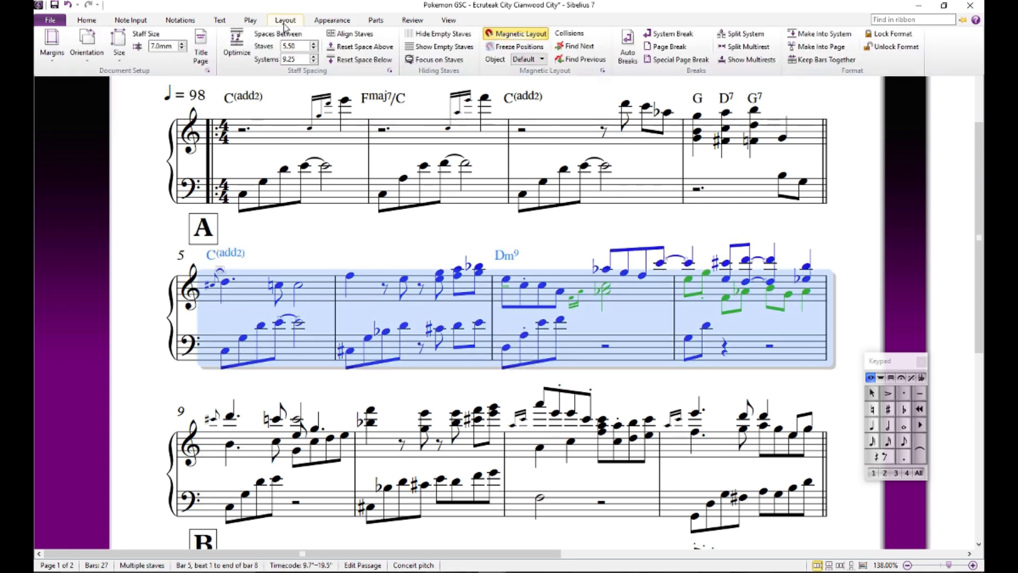
{"action": "left_click", "coordinate": [219, 20]}
{"action": "left_click", "coordinate": [565, 53]}
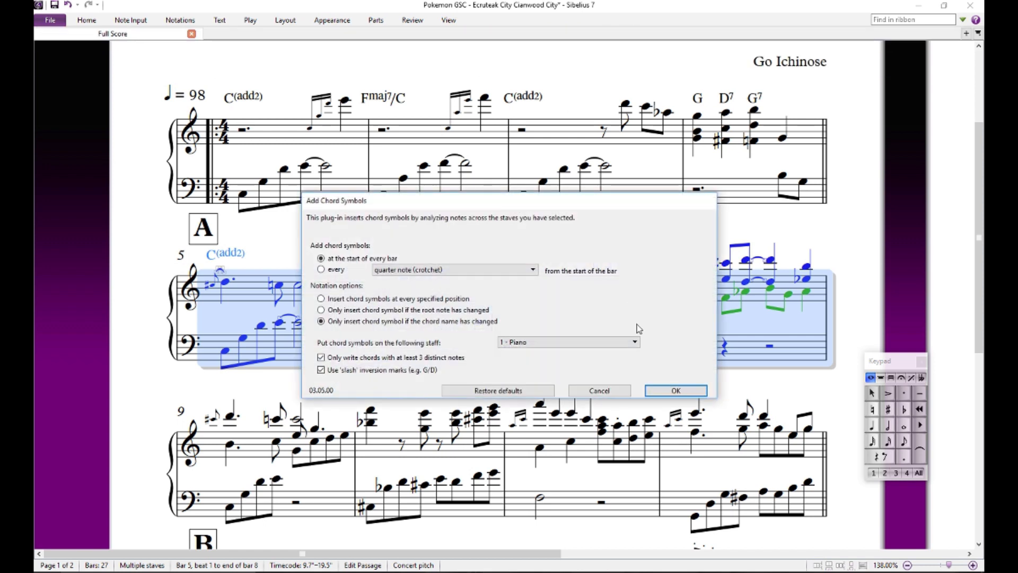
{"action": "left_click", "coordinate": [672, 388]}
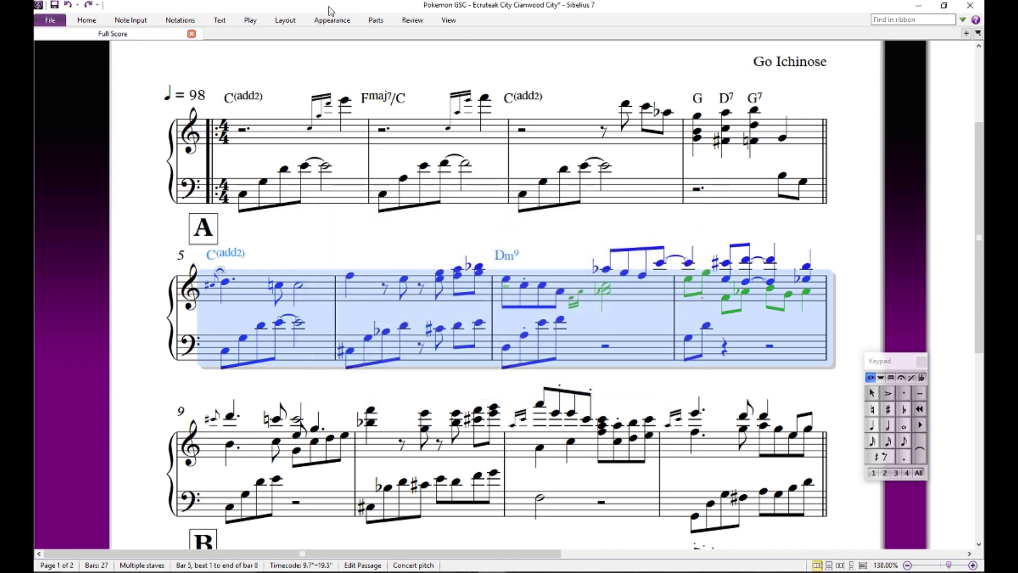
- Add chord symbols from the notes of bars 5 to 8, at every quarter note instead of every bar start
{"action": "left_click", "coordinate": [292, 23]}
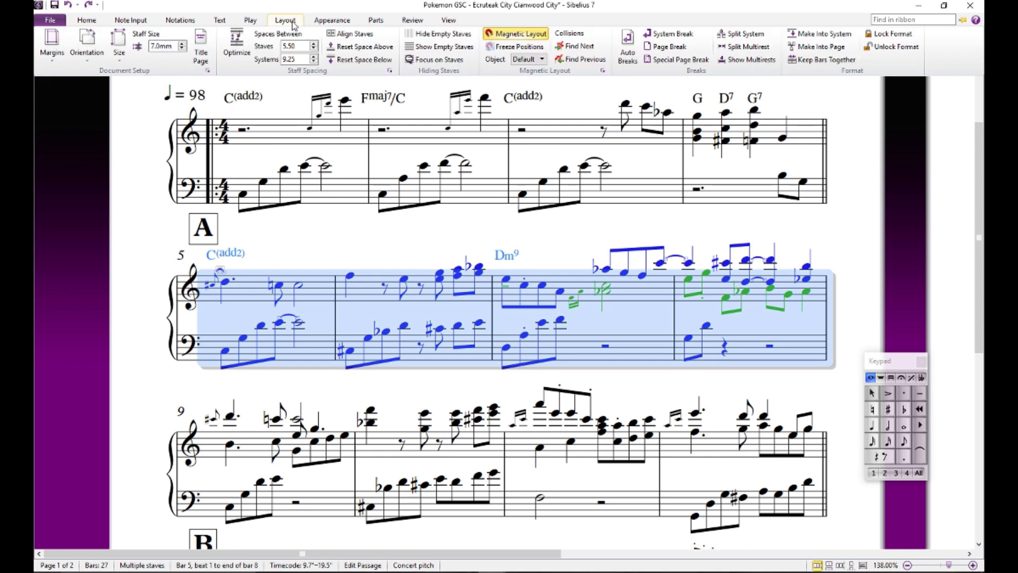
{"action": "left_click", "coordinate": [220, 21]}
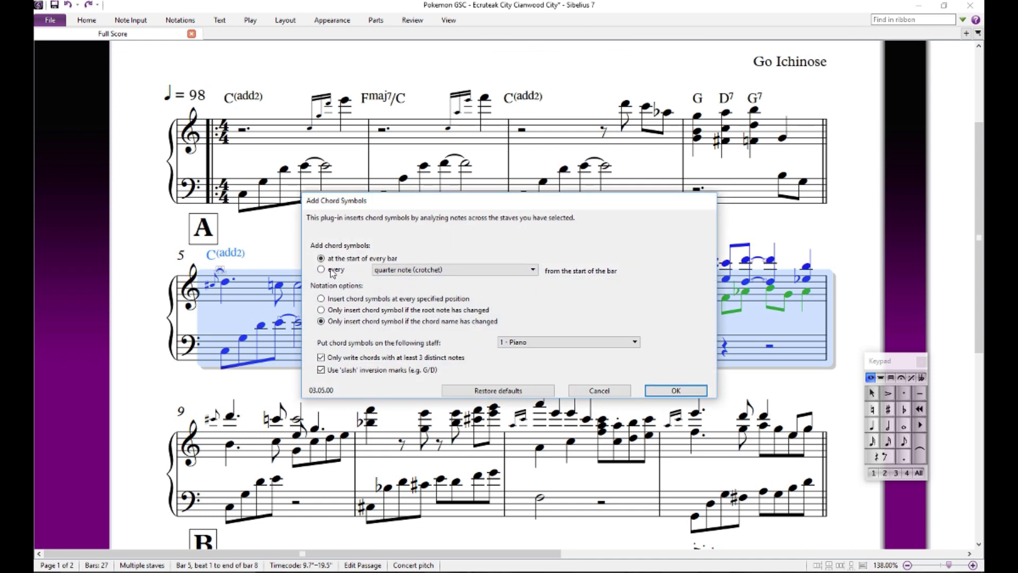
{"action": "left_click", "coordinate": [330, 270]}
{"action": "left_click", "coordinate": [676, 391]}
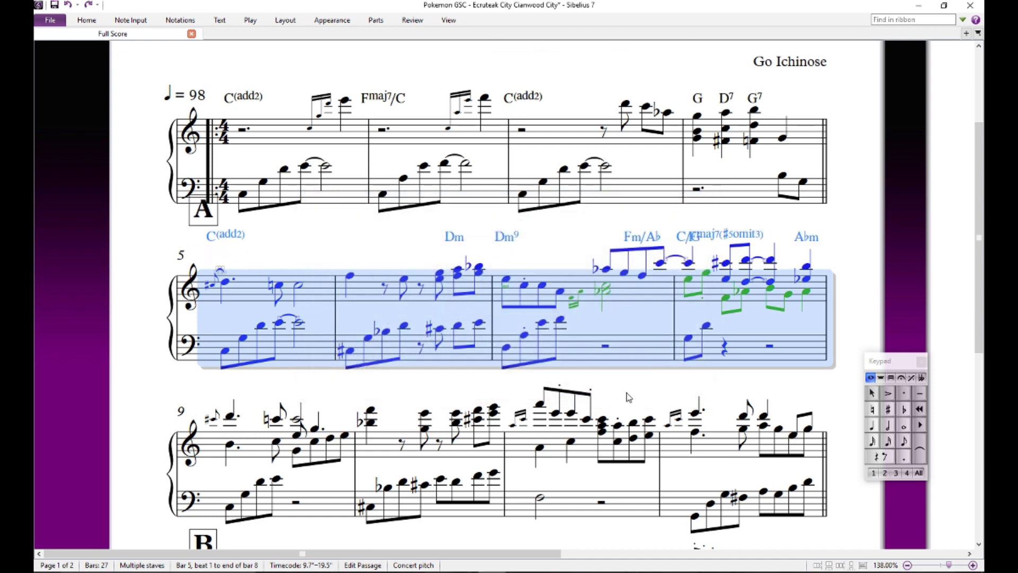
{"action": "left_click", "coordinate": [394, 228]}
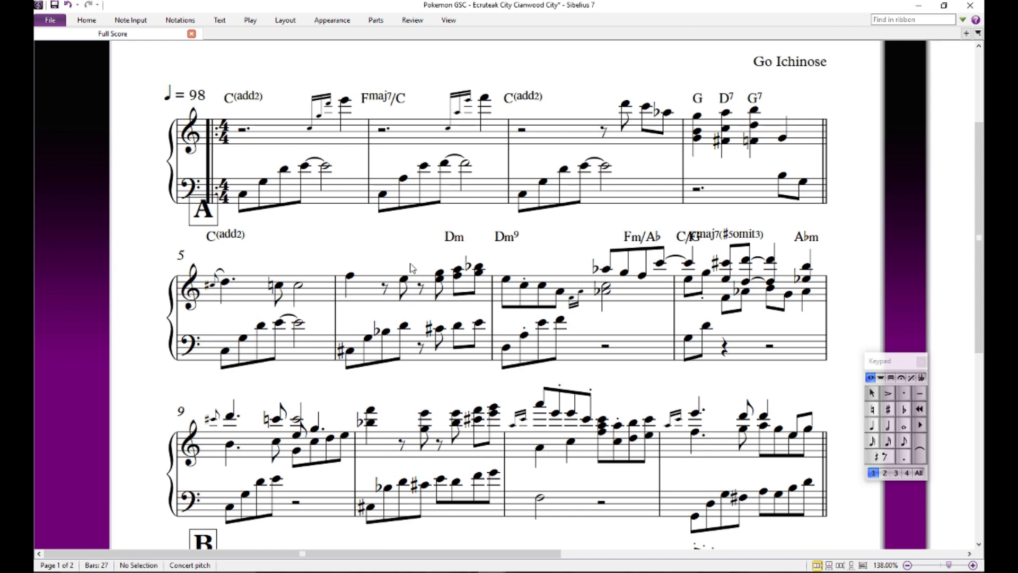
- Undo the automatically generated chord symbols above bars 5 to 8
{"action": "key", "text": "ctrl+z"}
{"action": "key", "text": "ctrl+z"}
{"action": "key", "text": "Escape"}
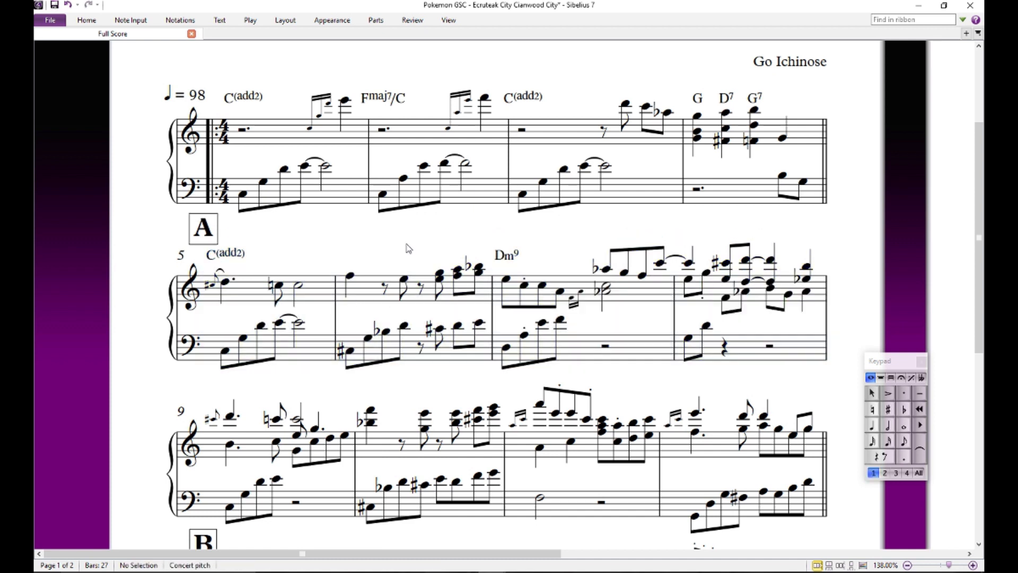
- Paste the A7(b13 b9)/C# chord symbol back above the first beat of bar 6
{"action": "left_click", "coordinate": [350, 276]}
{"action": "key", "text": "ctrl+v"}
{"action": "key", "text": "Escape"}
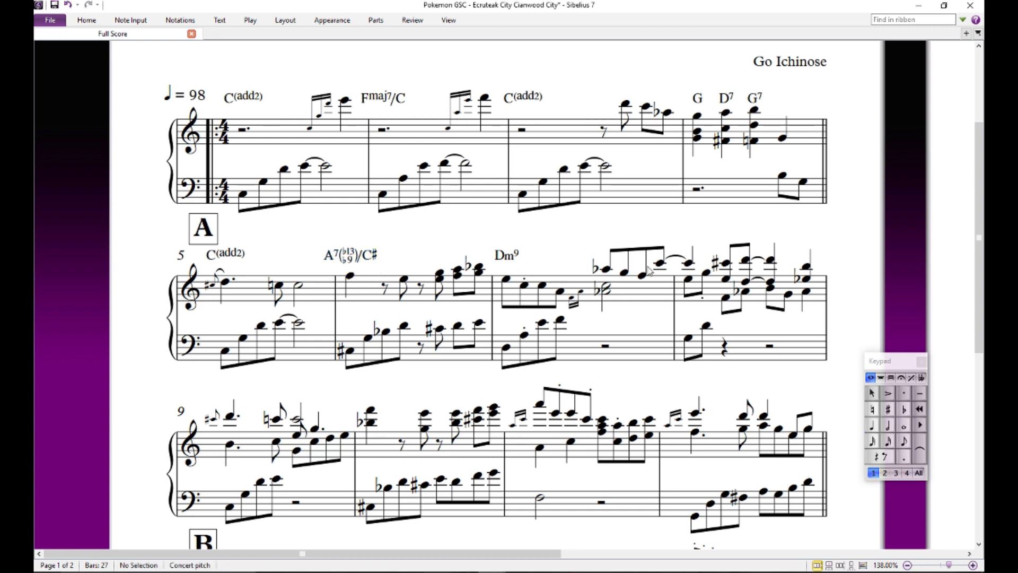
- Audition bar 7's upper treble notes from beat 3 onward and the bar's opening bass note
{"action": "left_click_drag", "start_coordinate": [614, 318], "coordinate": [559, 327]}
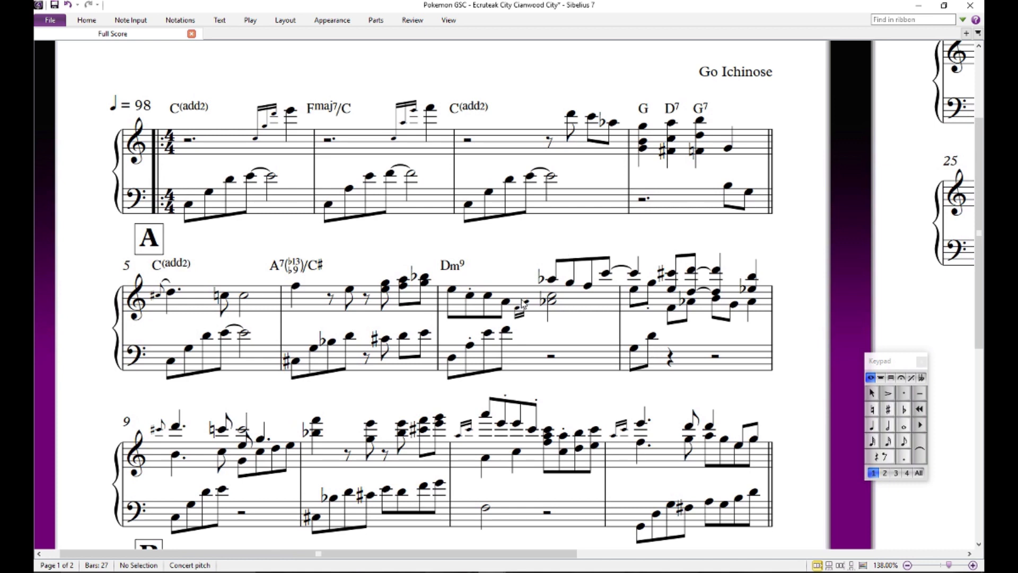
{"action": "left_click", "coordinate": [553, 305]}
{"action": "left_click", "coordinate": [552, 280]}
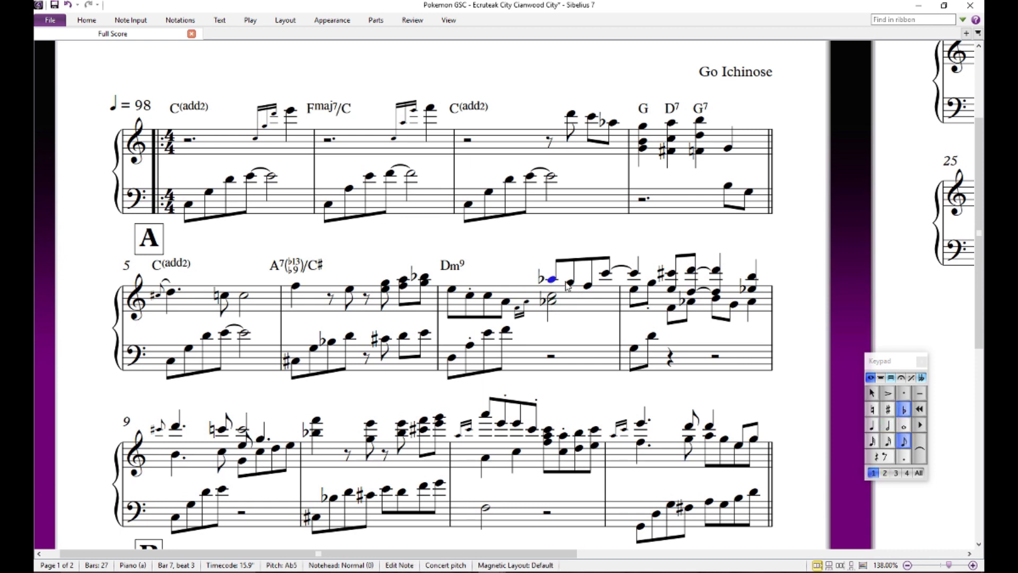
{"action": "left_click", "coordinate": [575, 285]}
{"action": "left_click", "coordinate": [592, 283]}
{"action": "left_click", "coordinate": [609, 275]}
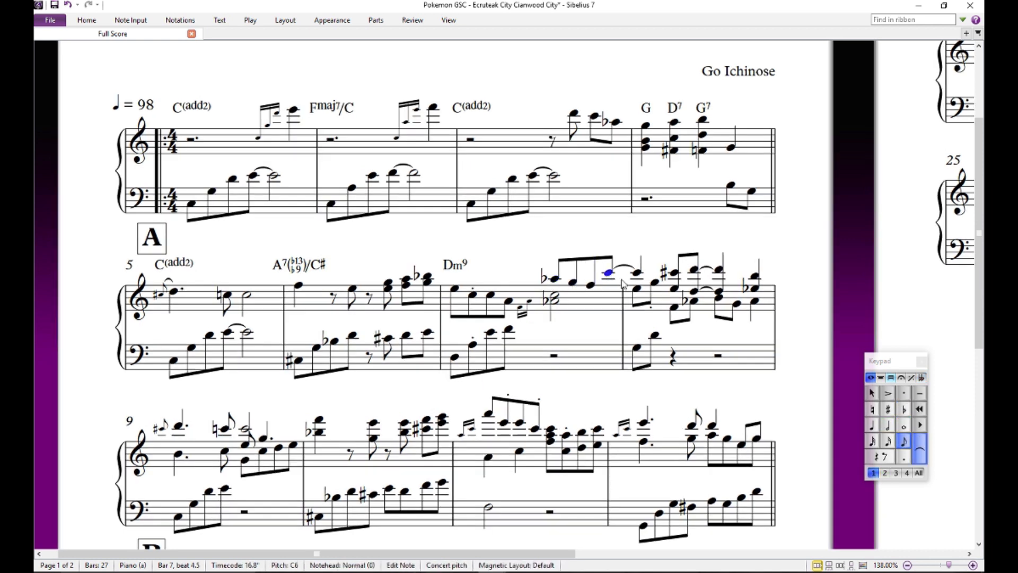
{"action": "left_click", "coordinate": [555, 280]}
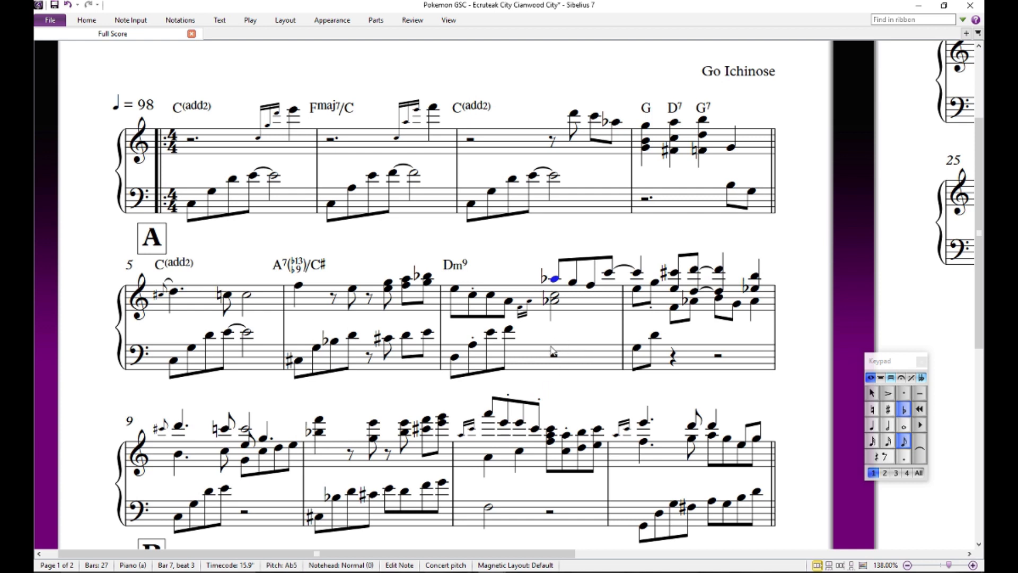
{"action": "left_click", "coordinate": [581, 397]}
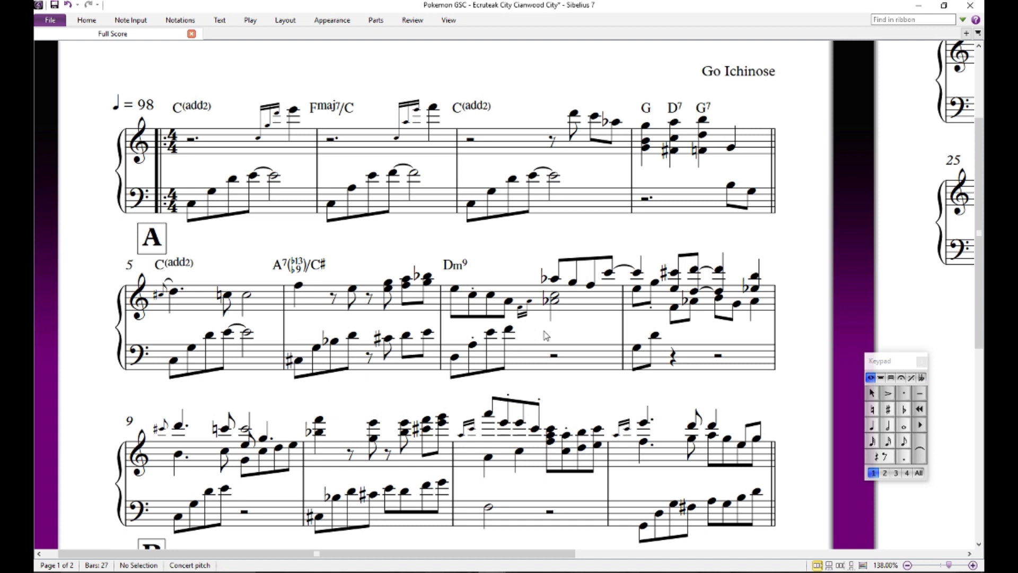
{"action": "left_click", "coordinate": [455, 358]}
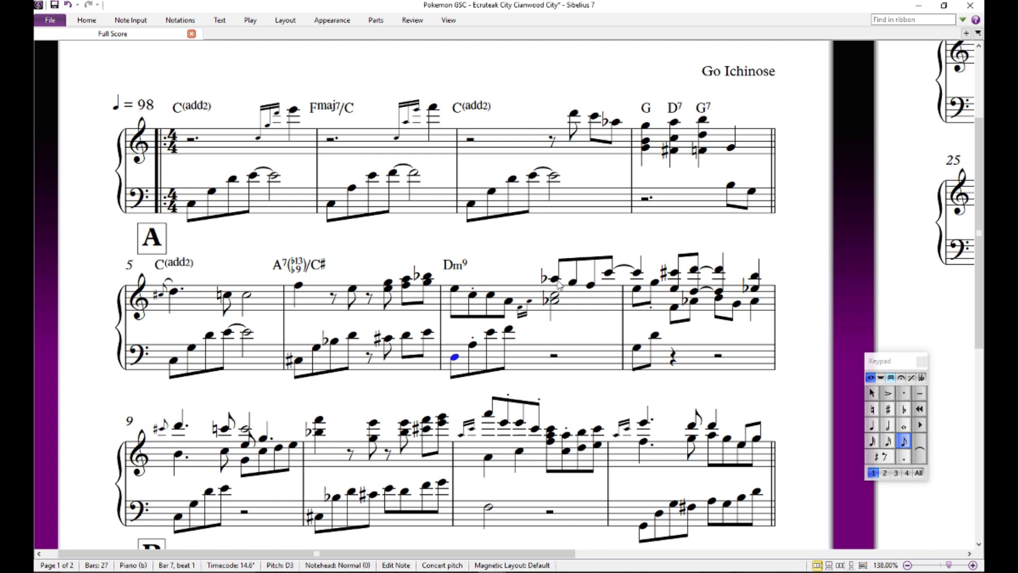
{"action": "key", "text": "Escape"}
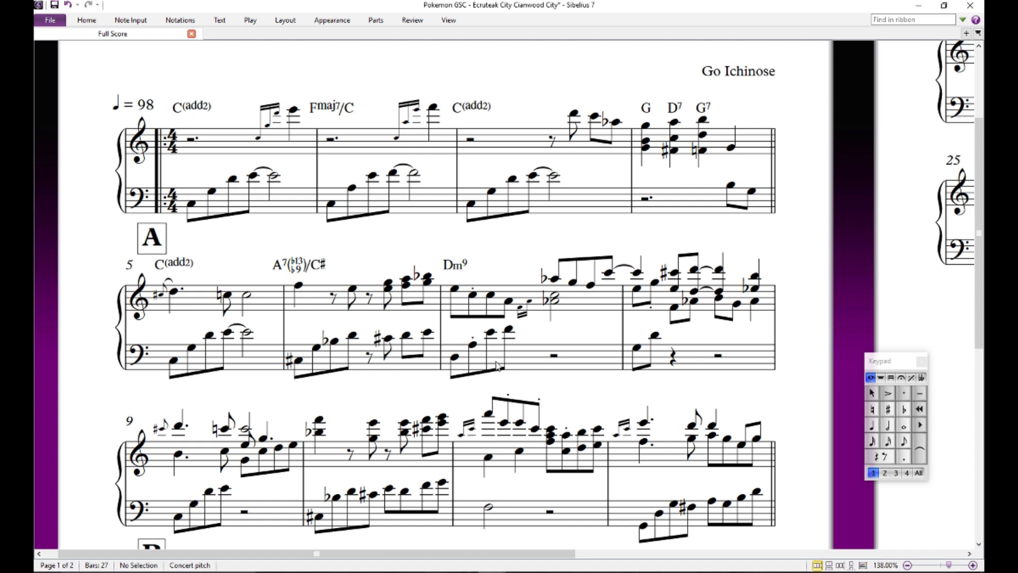
- Add a half-diminished Dø7 chord symbol above beat 3 of bar 7
{"action": "left_click", "coordinate": [554, 280]}
{"action": "key", "text": "ctrl+k"}
{"action": "type", "text": "Dhalfd"}
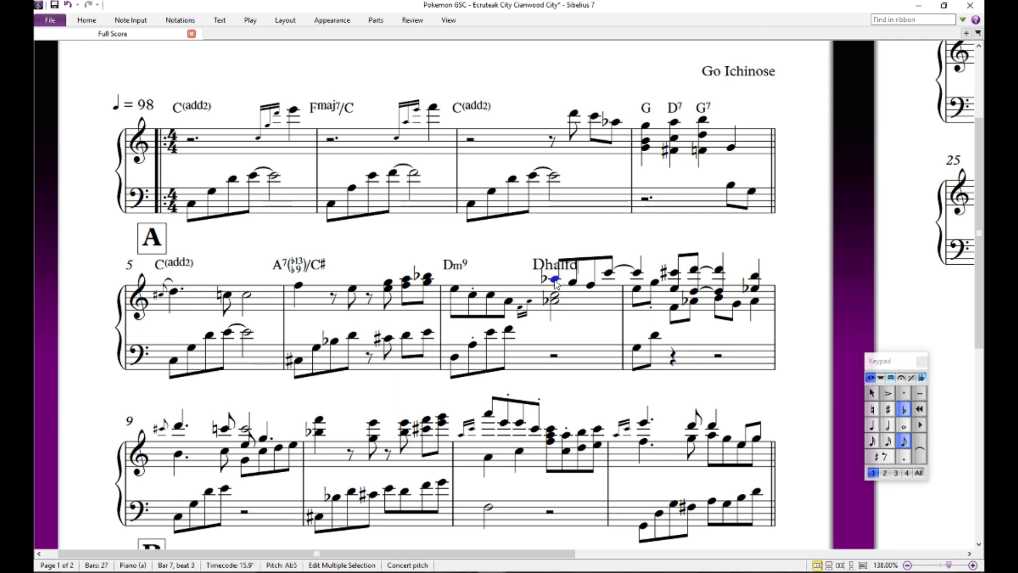
{"action": "key", "text": "Escape"}
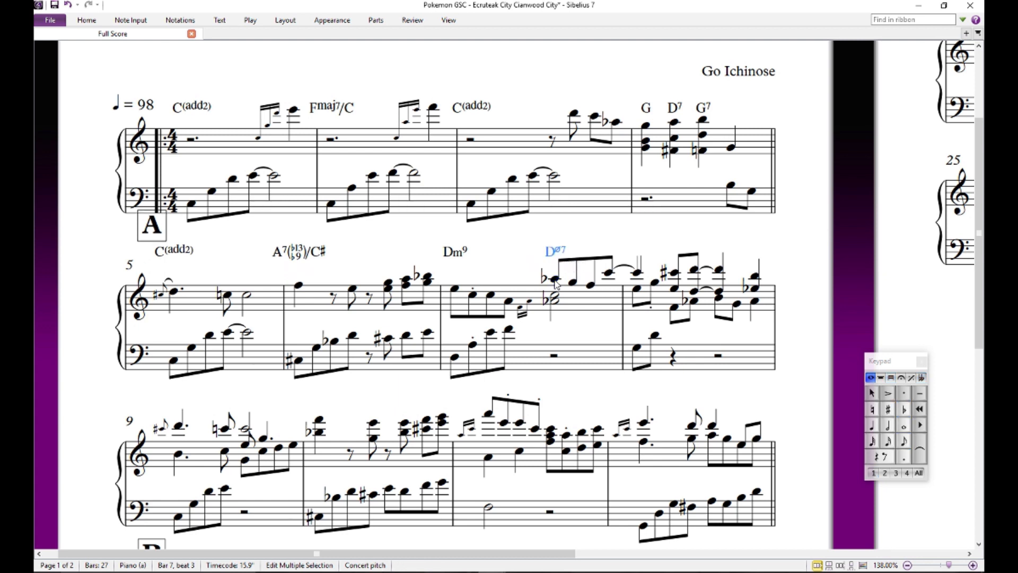
{"action": "scroll", "coordinate": [579, 297], "scroll_direction": "down", "scroll_amount": 3}
{"action": "key", "text": "Escape"}
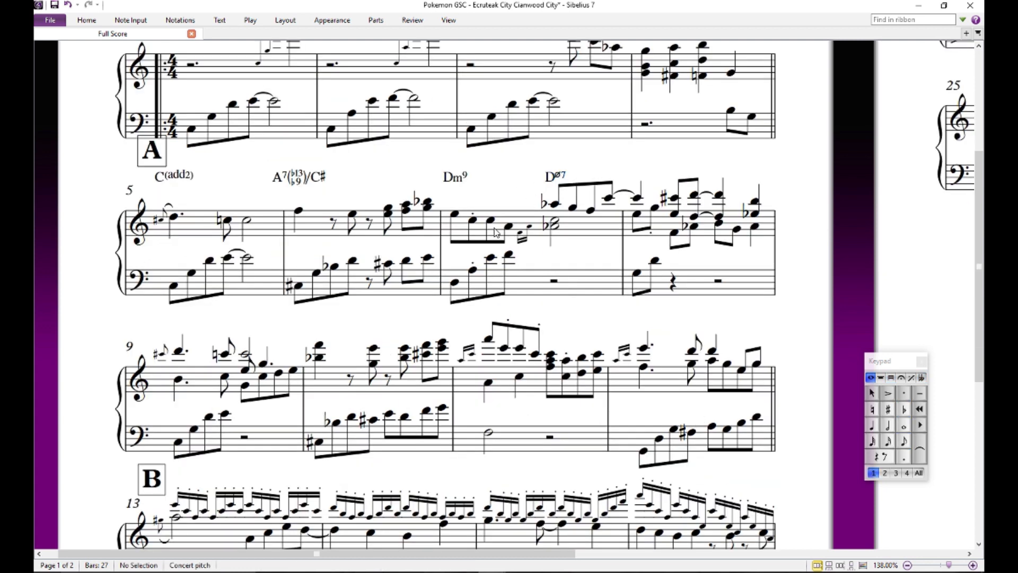
- Play back the score from the first beat of bar 7 to hear the Dm9 and Dø7 harmonies
{"action": "left_click", "coordinate": [455, 215]}
{"action": "key", "text": "p"}
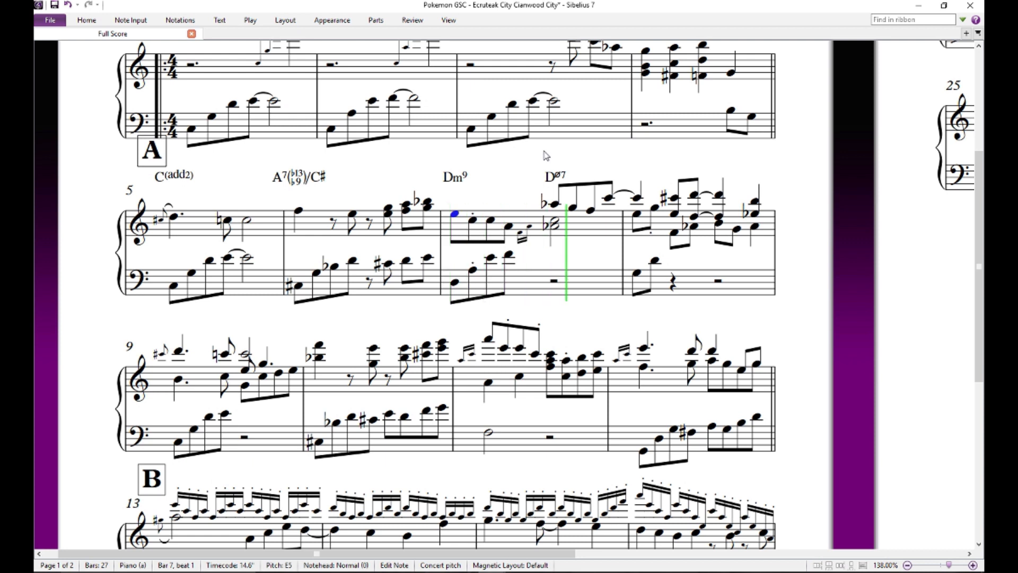
{"action": "key", "text": "Escape"}
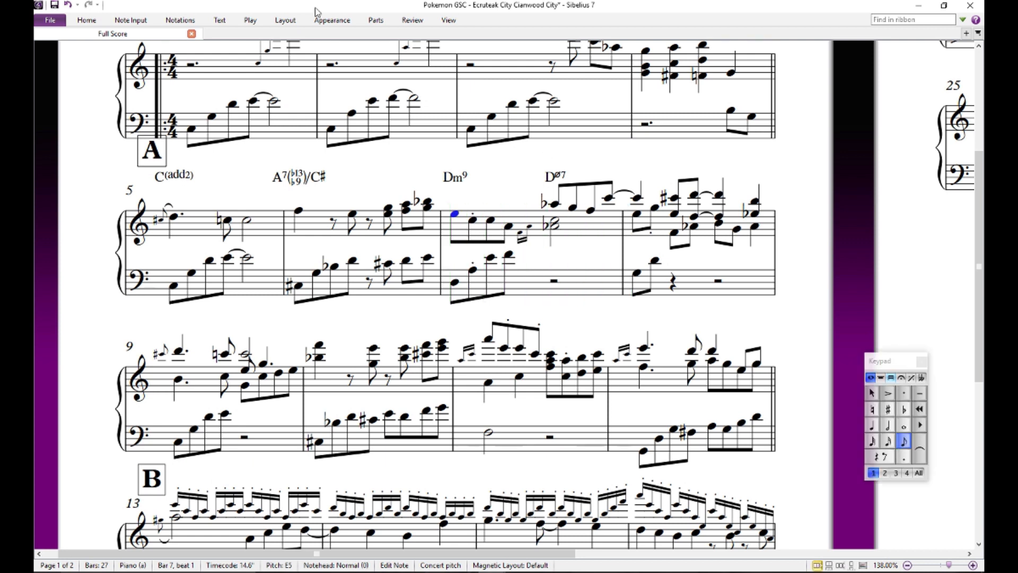
{"action": "right_click", "coordinate": [566, 218]}
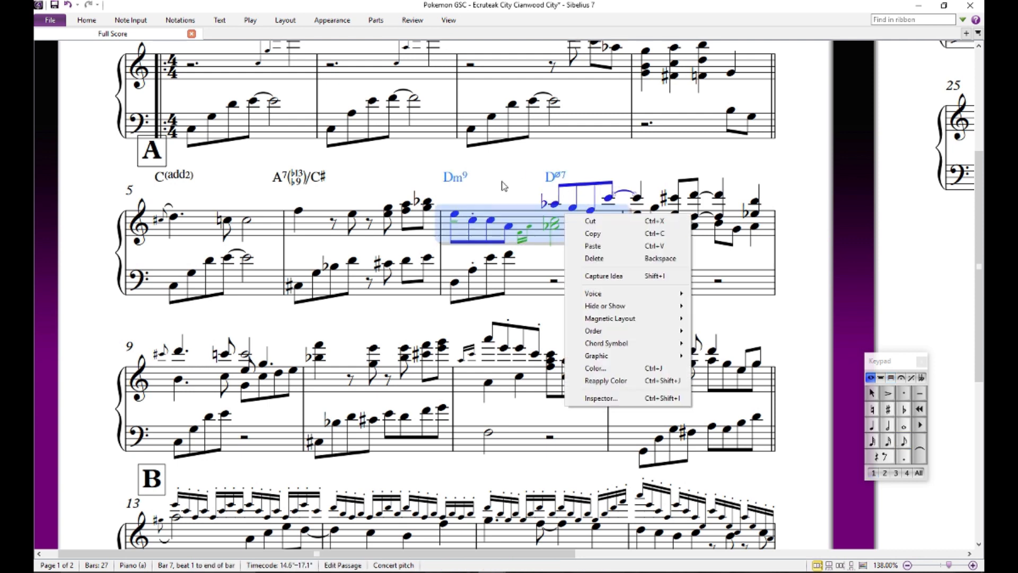
{"action": "left_click", "coordinate": [499, 186]}
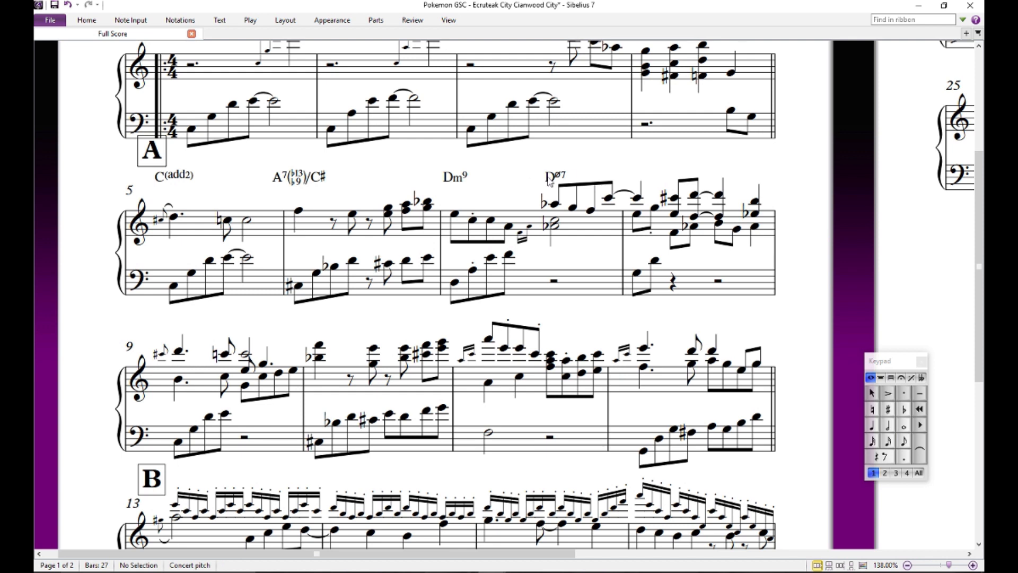
{"action": "left_click_drag", "start_coordinate": [580, 164], "coordinate": [625, 182]}
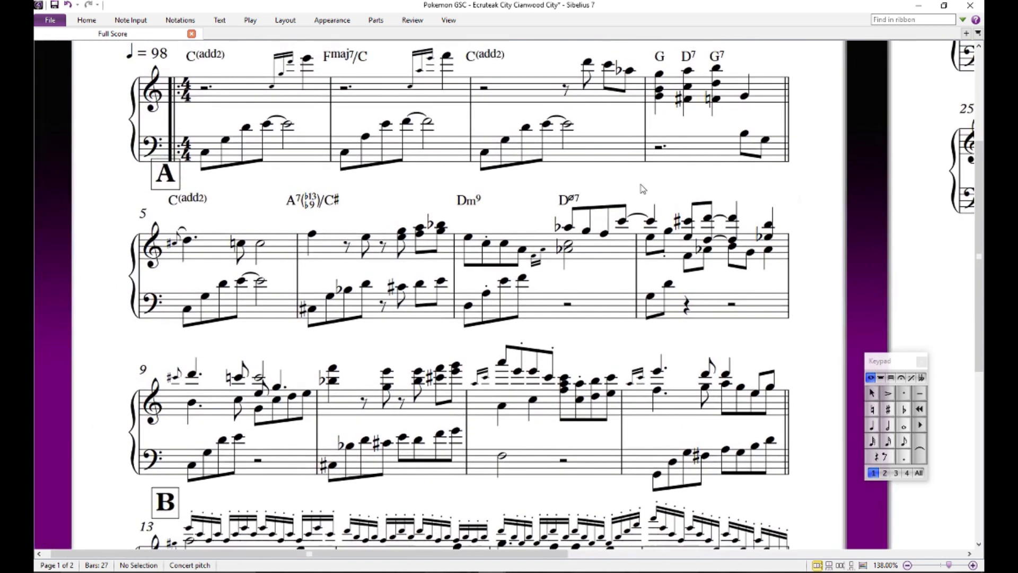
{"action": "left_click", "coordinate": [653, 220]}
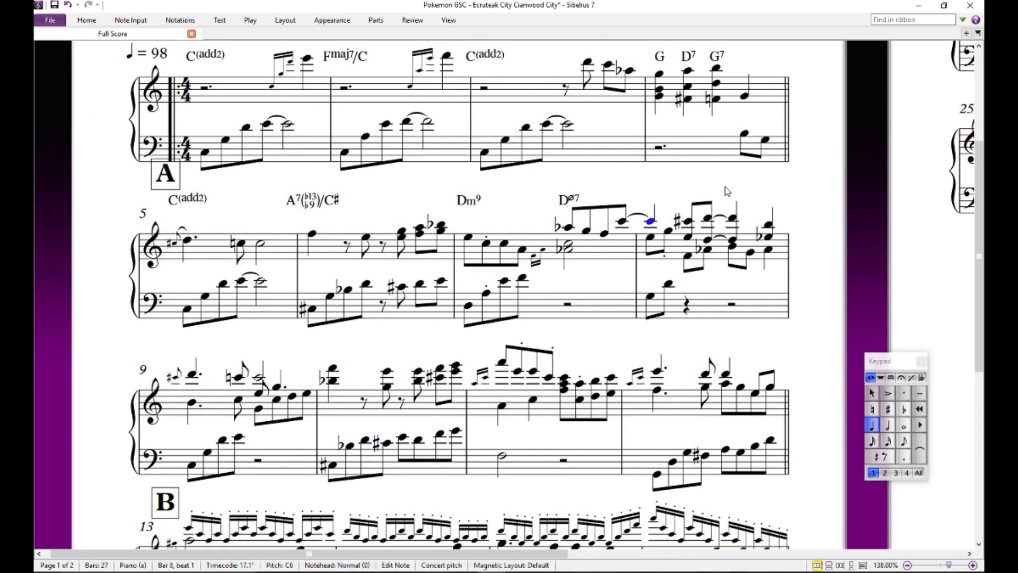
{"action": "key", "text": "ctrl+shift+a"}
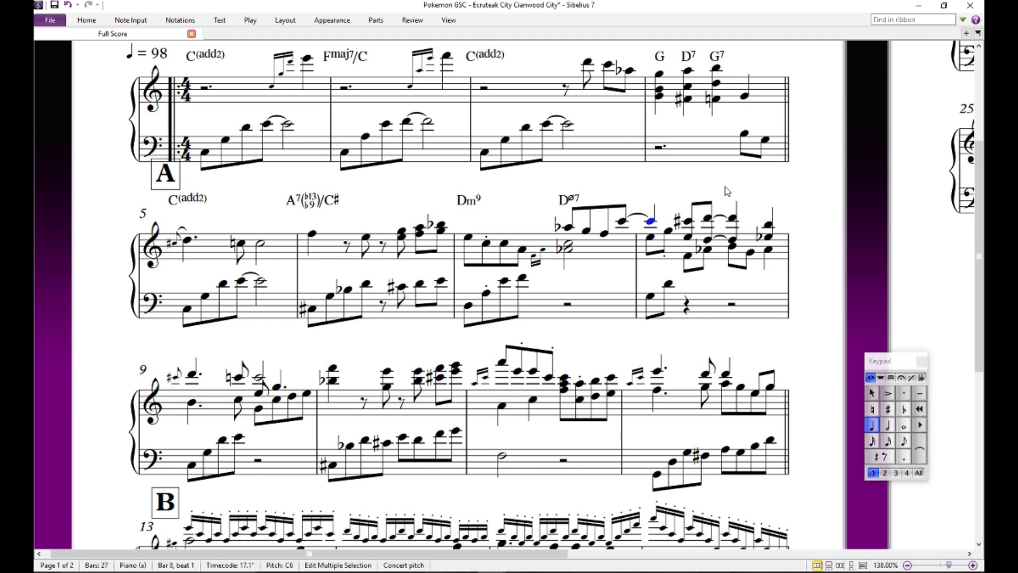
{"action": "left_click", "coordinate": [727, 191]}
{"action": "left_click_drag", "start_coordinate": [755, 199], "coordinate": [710, 166]}
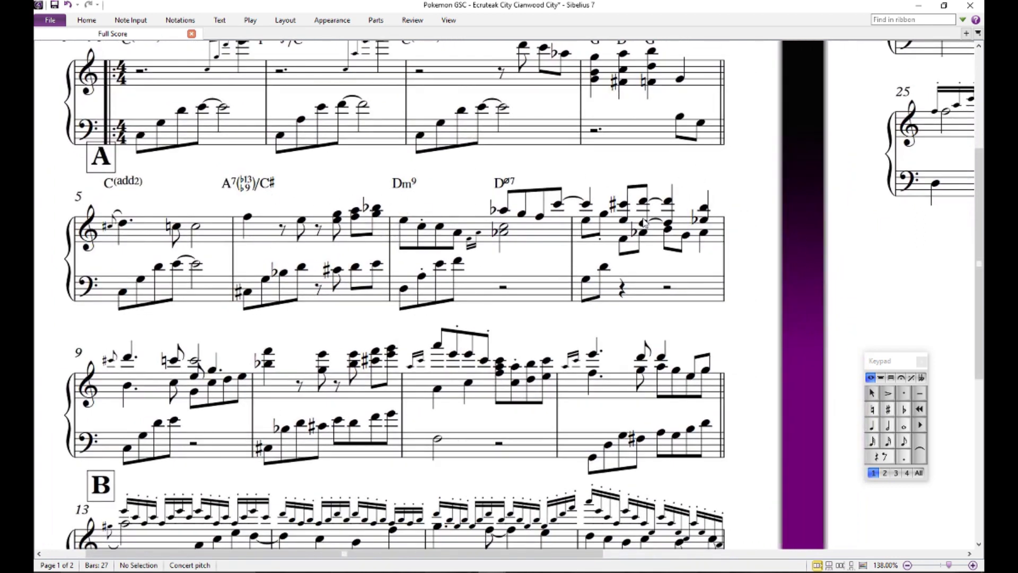
{"action": "left_click_drag", "start_coordinate": [737, 189], "coordinate": [711, 227]}
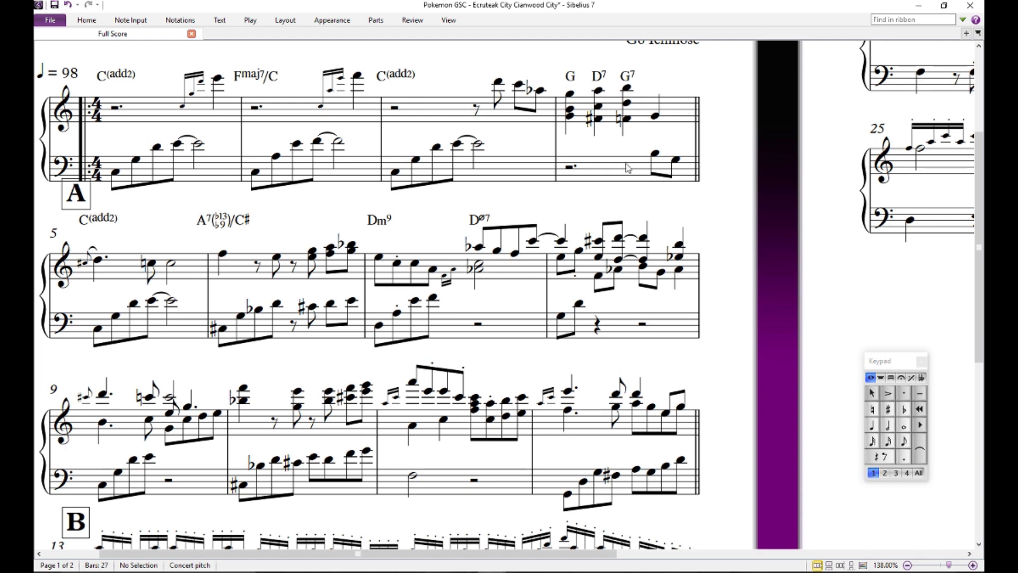
- Audition the treble notes of bar 8 on beats 1, 2.5 and 3, in both the upper and lower voices
{"action": "left_click", "coordinate": [562, 242]}
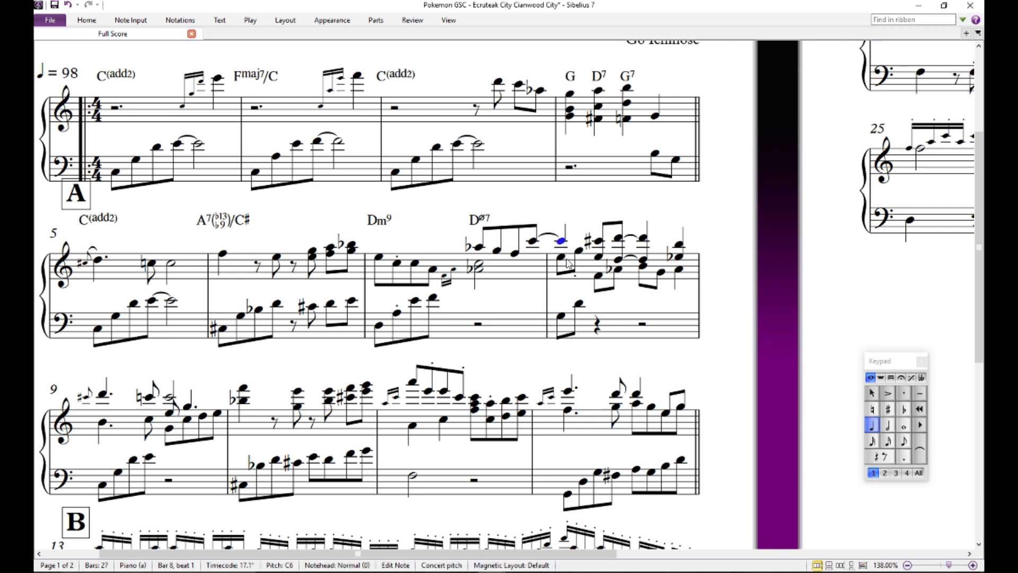
{"action": "left_click", "coordinate": [617, 240]}
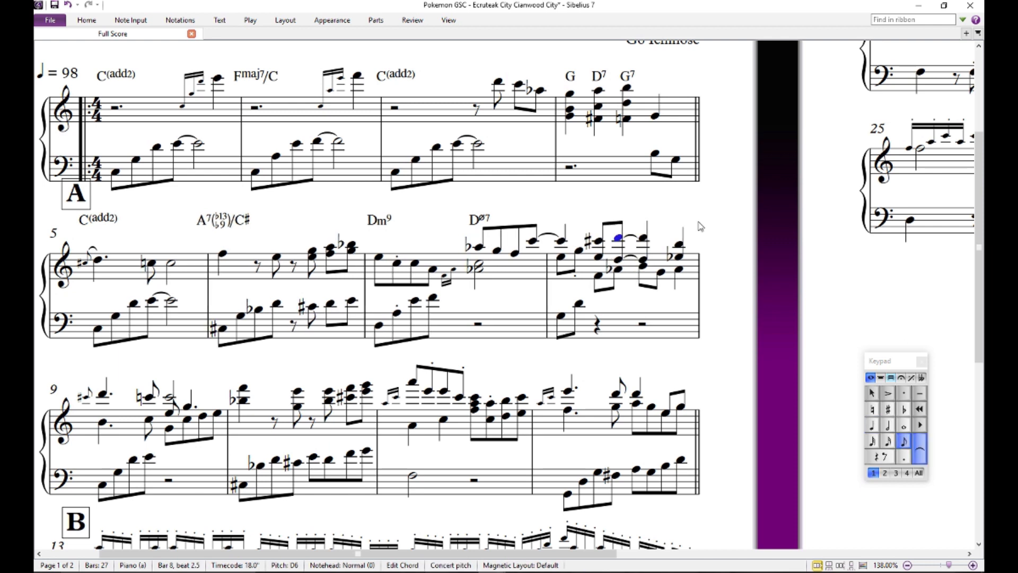
{"action": "key", "text": "Escape"}
{"action": "left_click", "coordinate": [642, 266]}
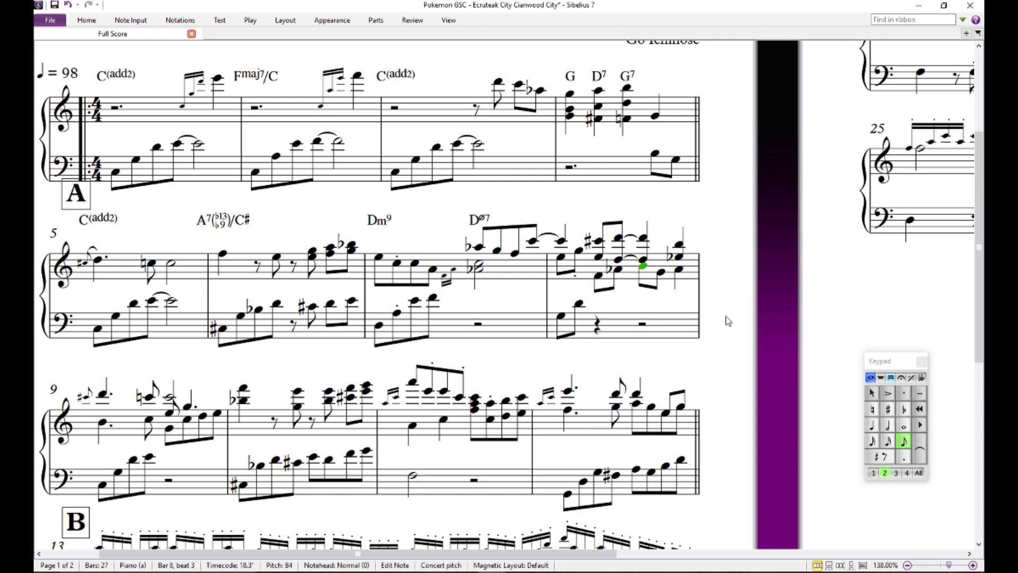
{"action": "key", "text": "Escape"}
{"action": "left_click", "coordinate": [562, 259]}
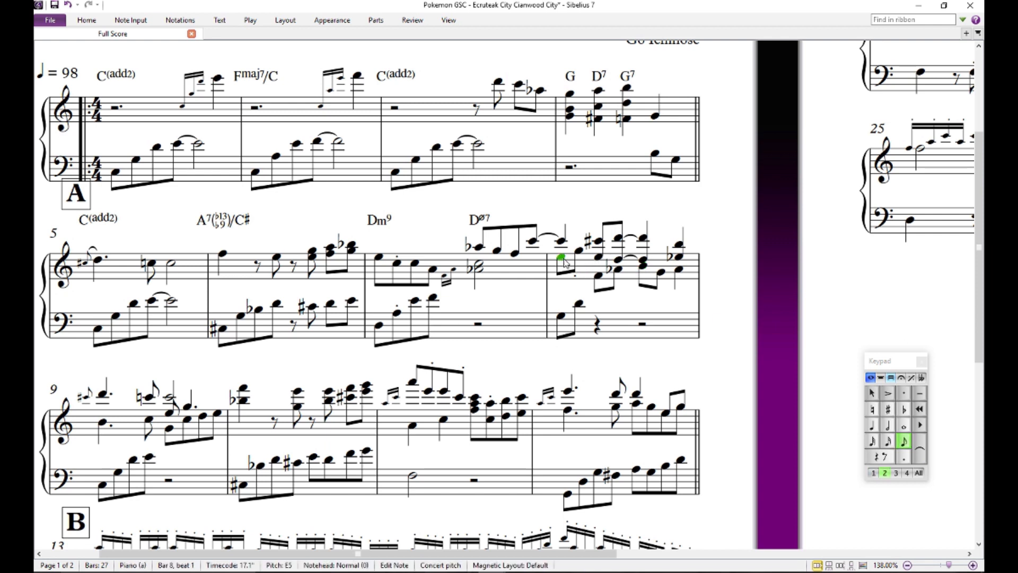
{"action": "key", "text": "Escape"}
- Add a G13(b9sus4) chord symbol above the first beat of bar 8 and shift it clear of the Dø7 symbol
{"action": "left_click", "coordinate": [562, 242]}
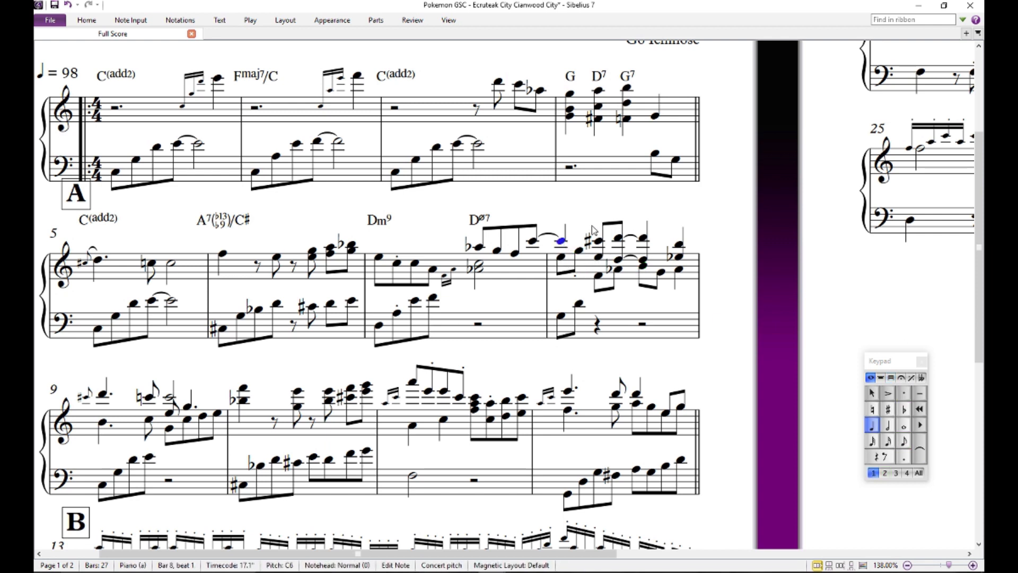
{"action": "key", "text": "ctrl+k"}
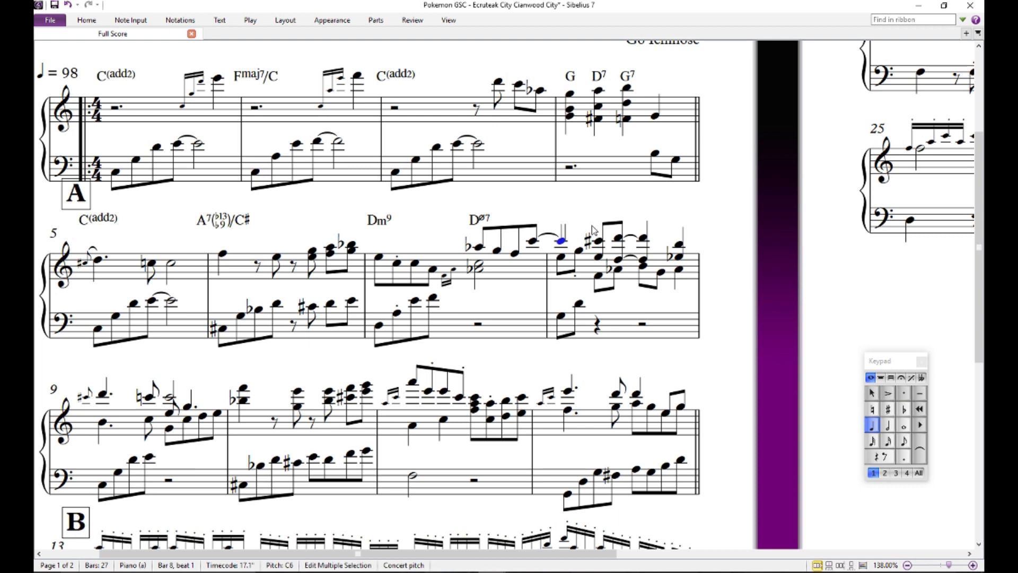
{"action": "type", "text": "G13susb"}
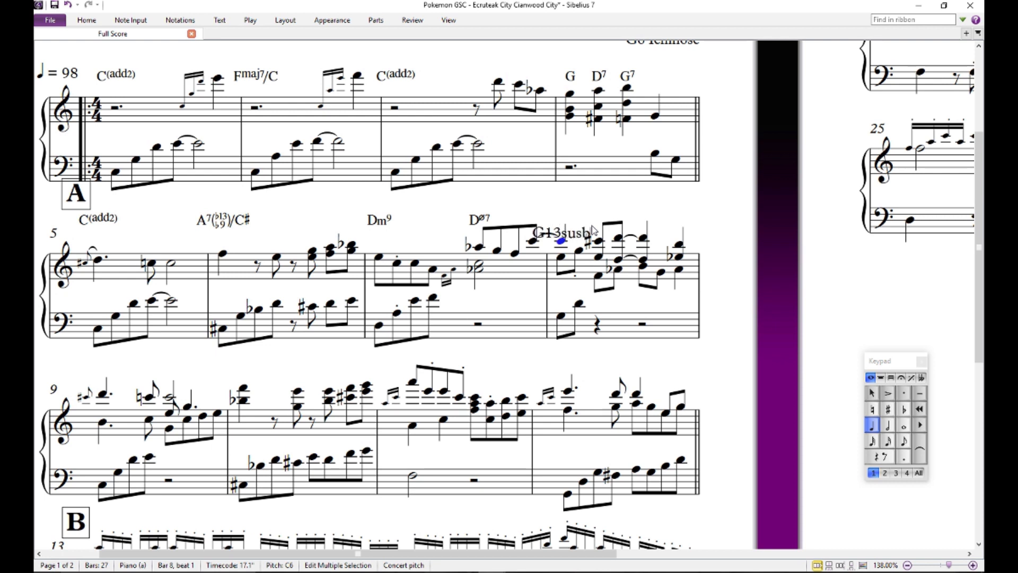
{"action": "type", "text": "9"}
{"action": "key", "text": "Escape"}
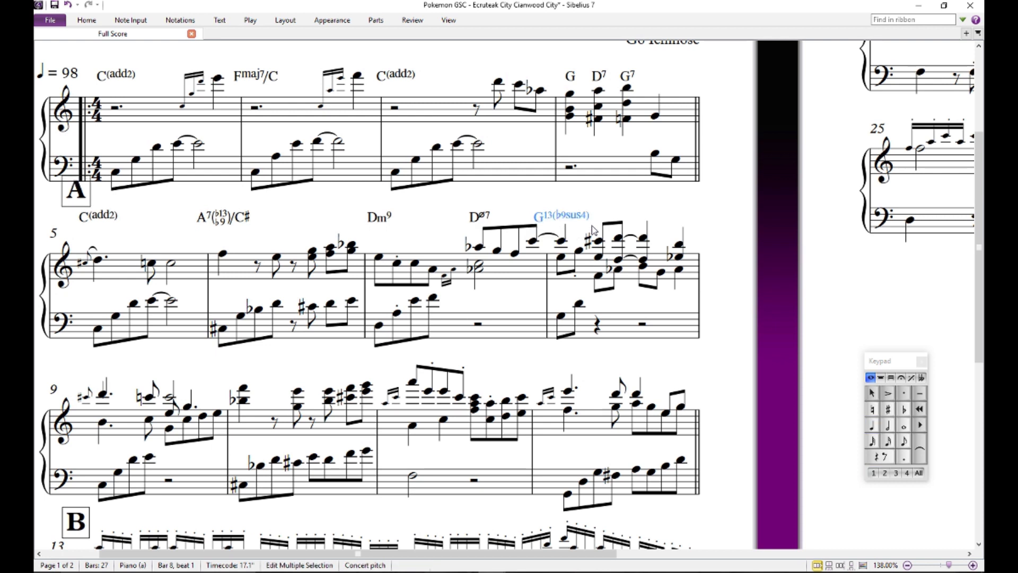
{"action": "key", "text": "Escape"}
{"action": "left_click_drag", "start_coordinate": [585, 218], "coordinate": [602, 216]}
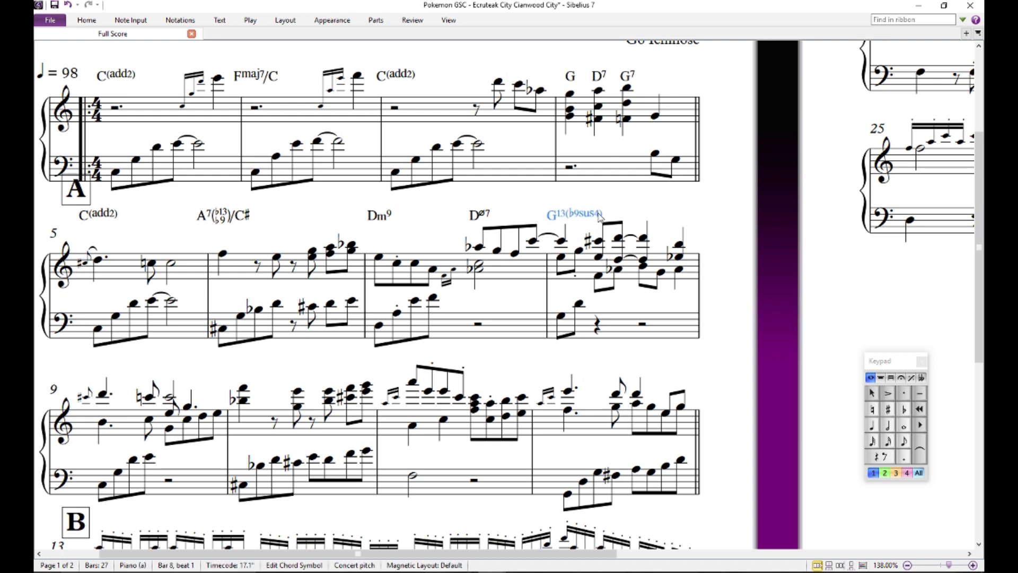
{"action": "key", "text": "Escape"}
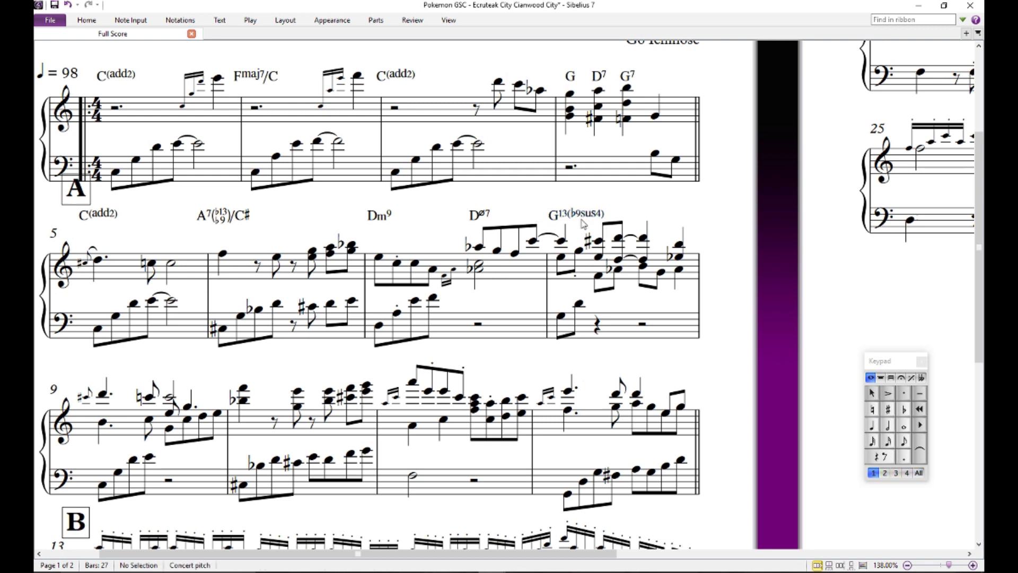
- Audition bar 8's upper treble notes and compare the E on beat 1 with the E on beat 2
{"action": "left_click", "coordinate": [562, 242]}
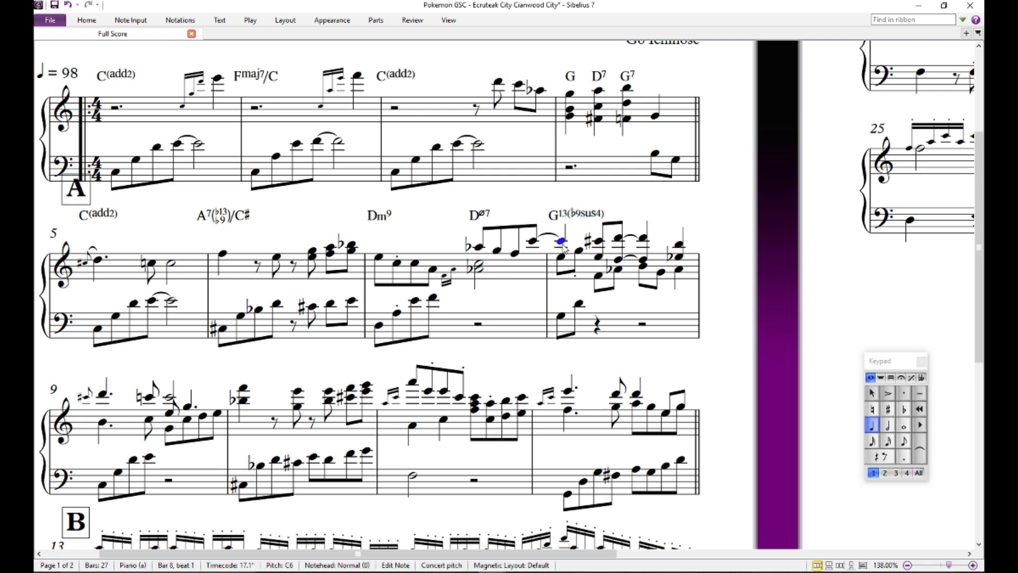
{"action": "left_click", "coordinate": [618, 239]}
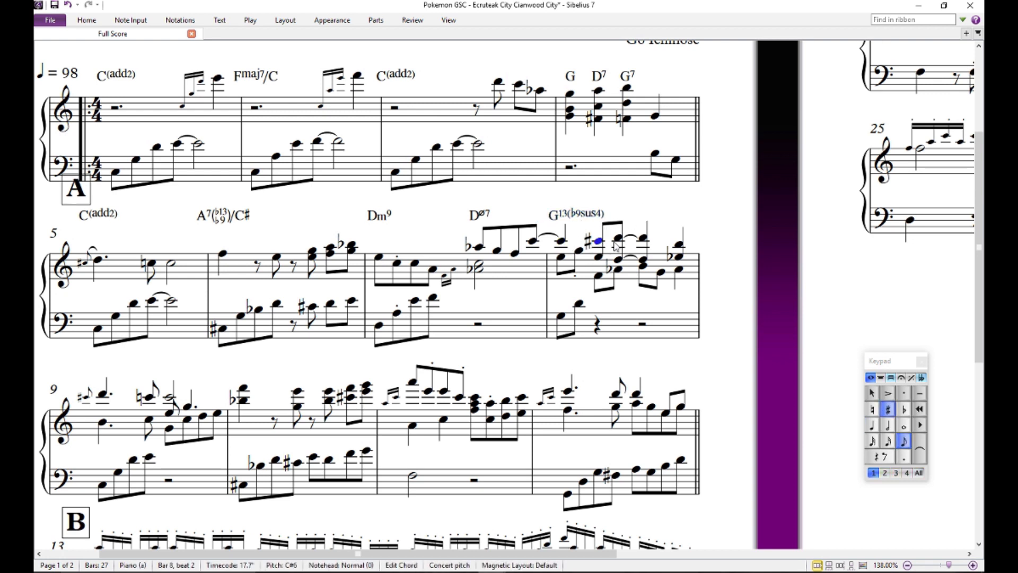
{"action": "left_click", "coordinate": [560, 257]}
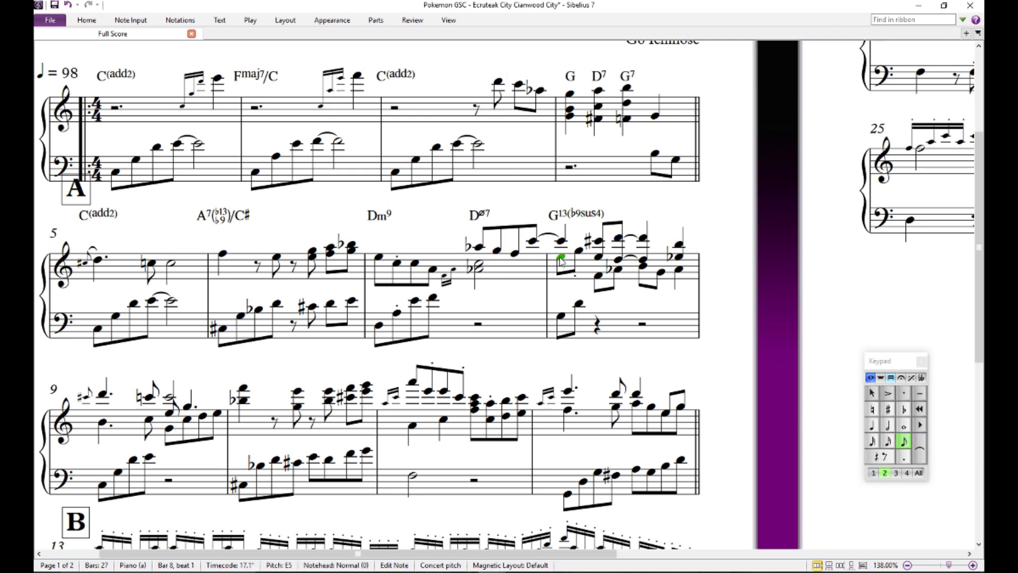
{"action": "left_click", "coordinate": [596, 258]}
{"action": "left_click", "coordinate": [562, 256]}
{"action": "left_click", "coordinate": [601, 257]}
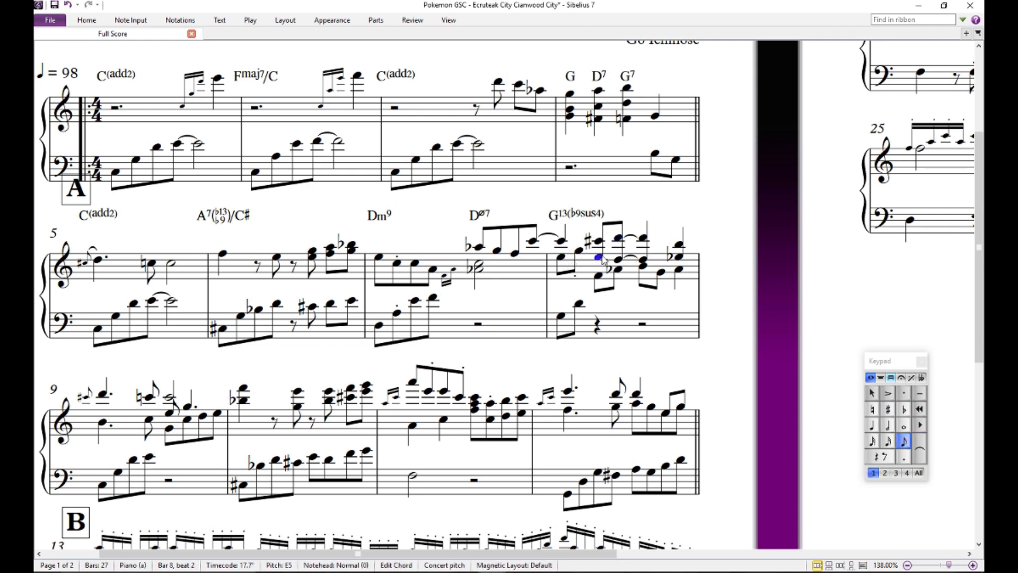
{"action": "left_click", "coordinate": [561, 256]}
{"action": "left_click", "coordinate": [599, 257]}
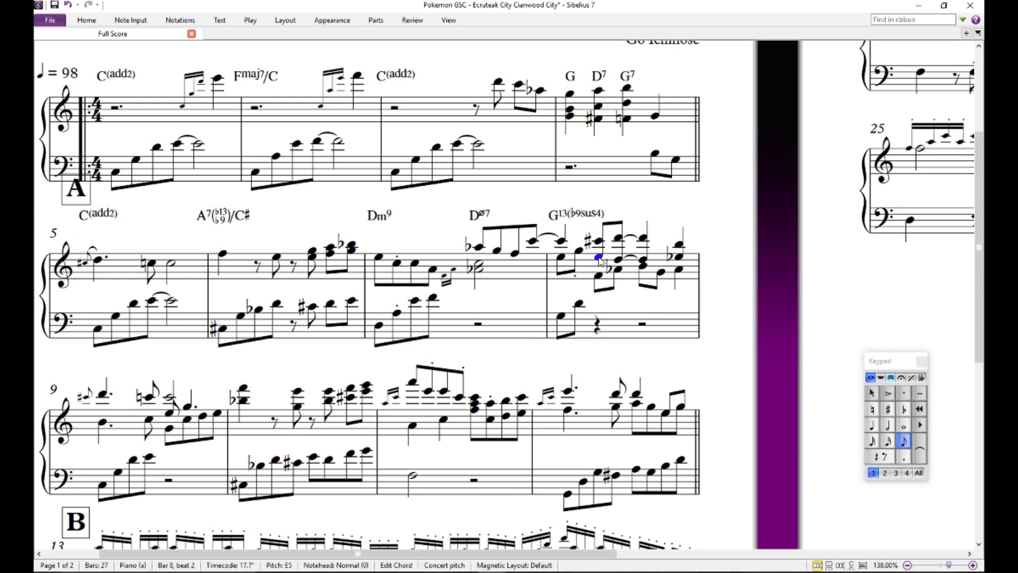
{"action": "left_click", "coordinate": [562, 256]}
{"action": "left_click", "coordinate": [599, 258]}
{"action": "left_click", "coordinate": [562, 257]}
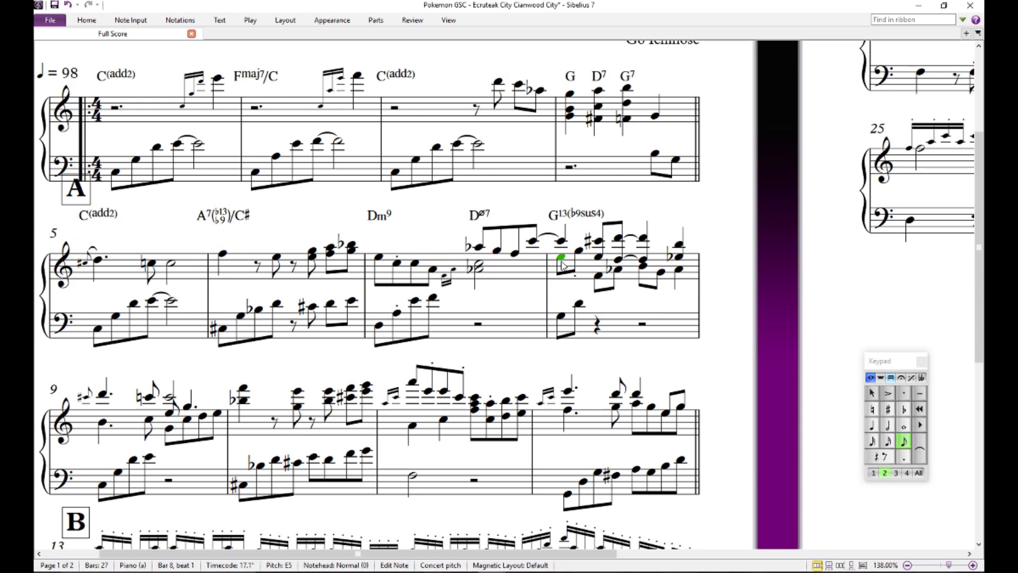
{"action": "left_click", "coordinate": [643, 239]}
{"action": "left_click", "coordinate": [652, 212]}
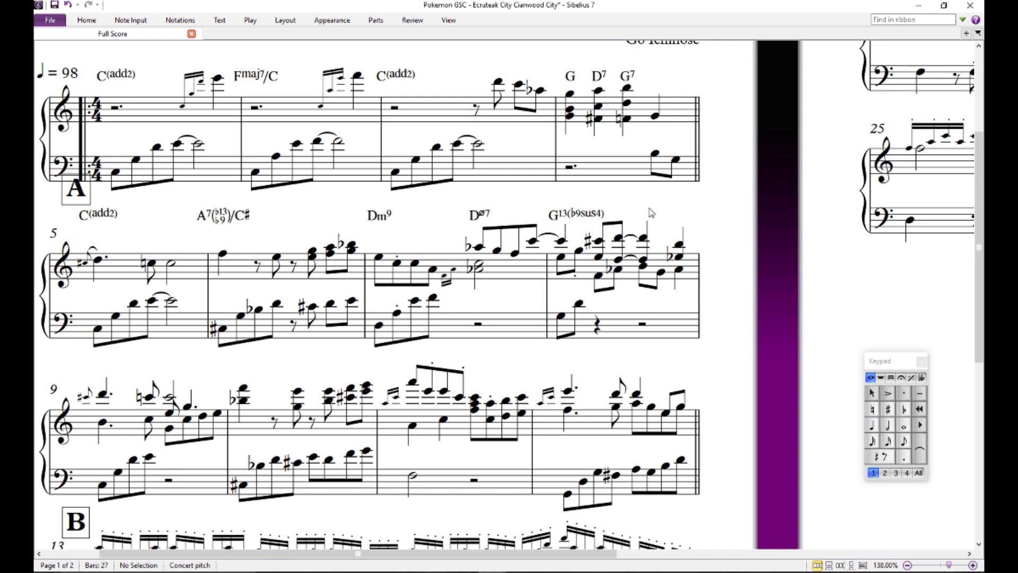
- Change the G13(b9sus4) chord symbol above bar 8 to C/G
{"action": "double_click", "coordinate": [587, 213]}
{"action": "key", "text": "BackSpace"}
{"action": "key", "text": "BackSpace"}
{"action": "key", "text": "BackSpace"}
{"action": "key", "text": "BackSpace"}
{"action": "key", "text": "BackSpace"}
{"action": "key", "text": "BackSpace"}
{"action": "key", "text": "BackSpace"}
{"action": "key", "text": "BackSpace"}
{"action": "key", "text": "BackSpace"}
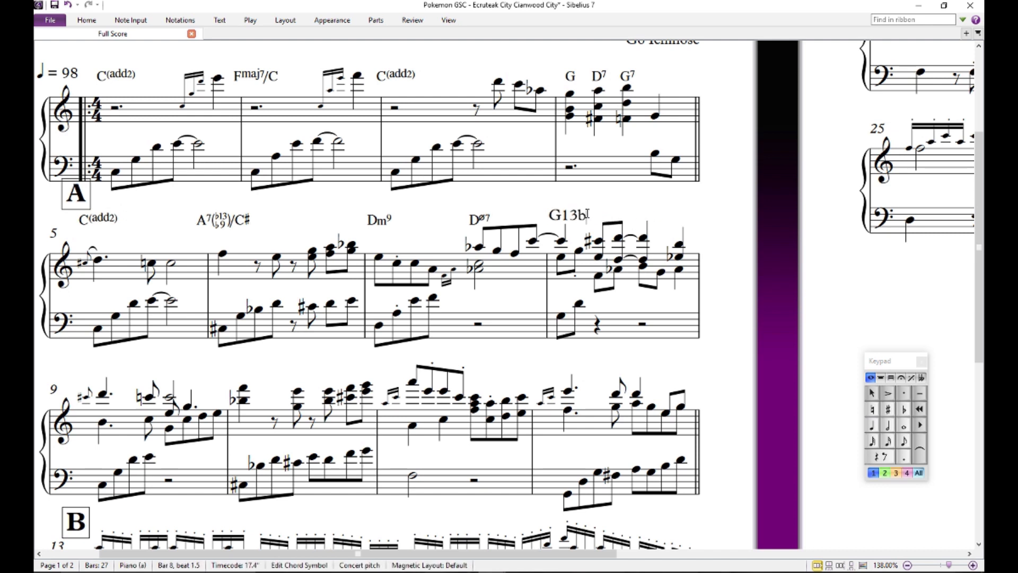
{"action": "type", "text": "C/G"}
{"action": "key", "text": "Escape"}
- Audition the treble and bass notes on the first beat of bar 8 against the C/G symbol
{"action": "left_click", "coordinate": [564, 245]}
{"action": "left_click", "coordinate": [561, 315]}
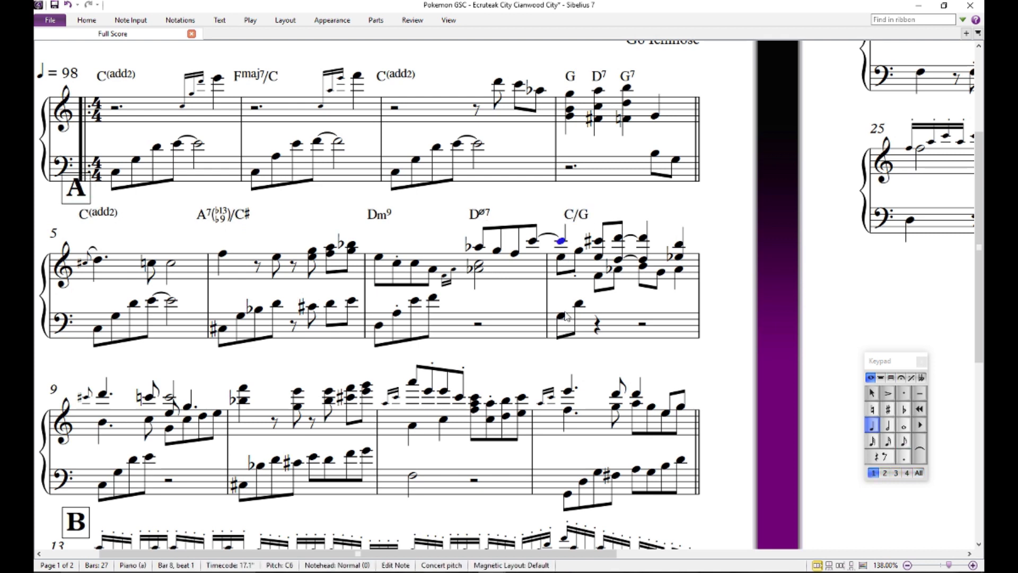
{"action": "left_click", "coordinate": [561, 257]}
{"action": "left_click", "coordinate": [561, 242]}
{"action": "left_click", "coordinate": [561, 257]}
- Try adding a G a third above the lower-voice E on bar 8's first beat, and restore the original note
{"action": "key", "text": "3"}
{"action": "left_click", "coordinate": [561, 257]}
{"action": "left_click", "coordinate": [561, 250]}
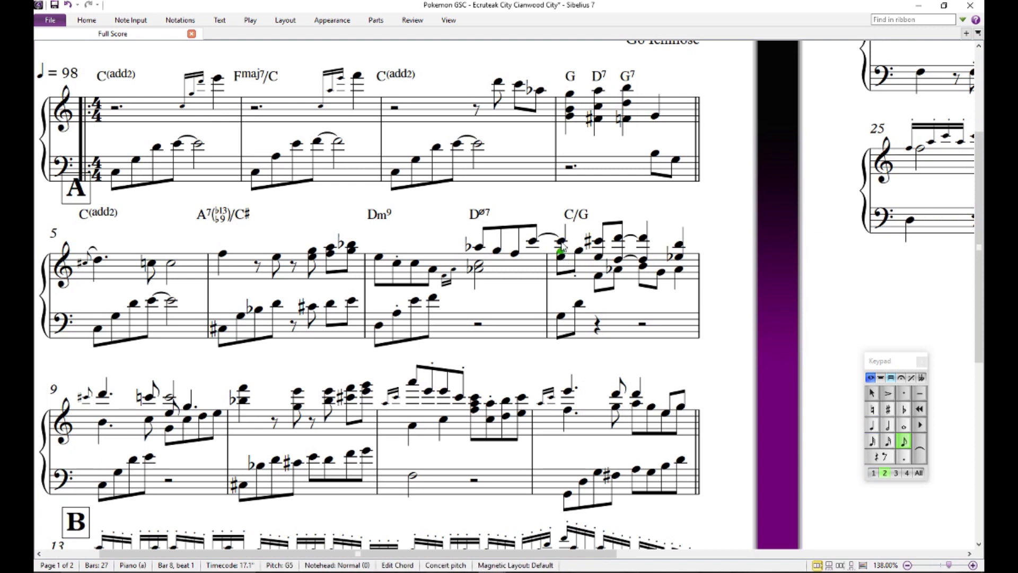
{"action": "left_click", "coordinate": [561, 242]}
{"action": "left_click", "coordinate": [561, 250]}
{"action": "key", "text": "Delete"}
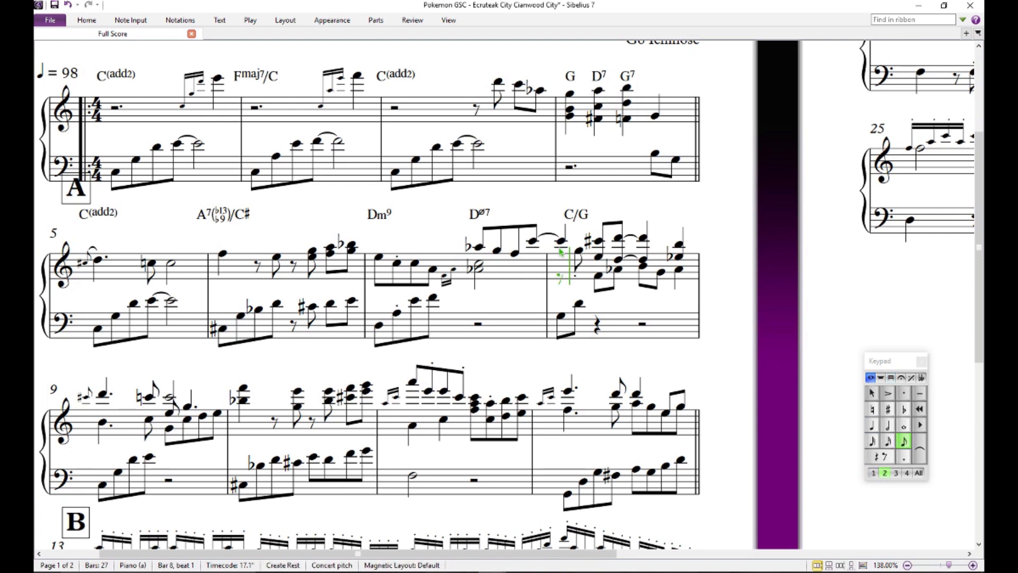
{"action": "key", "text": "Escape"}
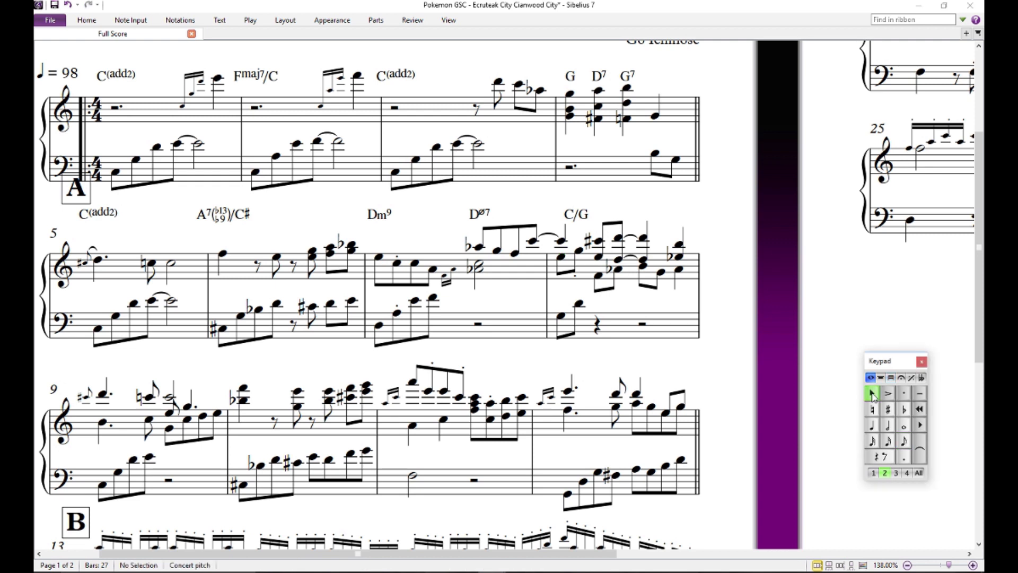
- Align the C/G chord symbol with the start of bar 8 and audition the upper D on beat 2.5
{"action": "left_click", "coordinate": [567, 316]}
{"action": "left_click", "coordinate": [581, 199]}
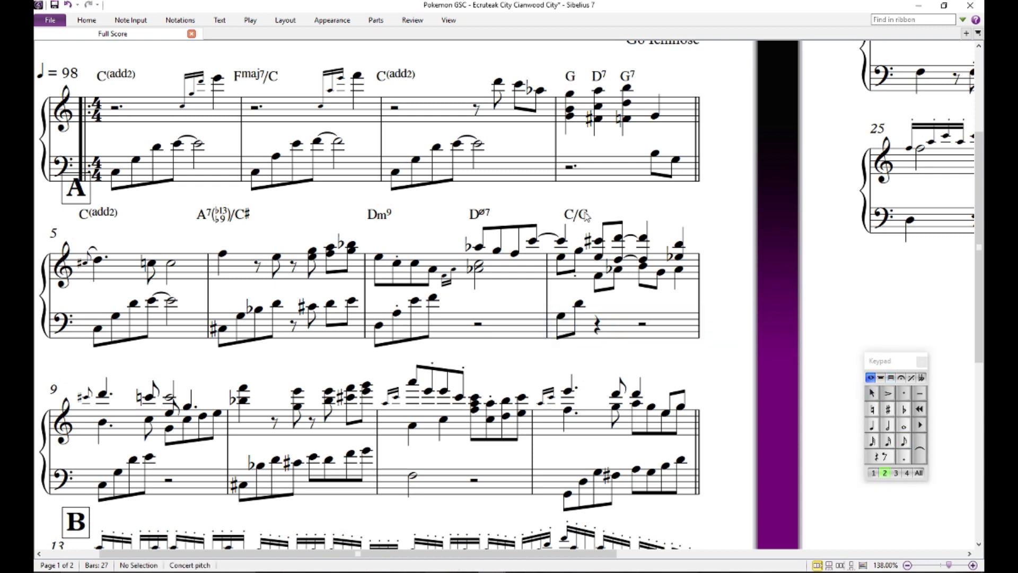
{"action": "left_click_drag", "start_coordinate": [583, 213], "coordinate": [570, 214]}
{"action": "left_click", "coordinate": [618, 239]}
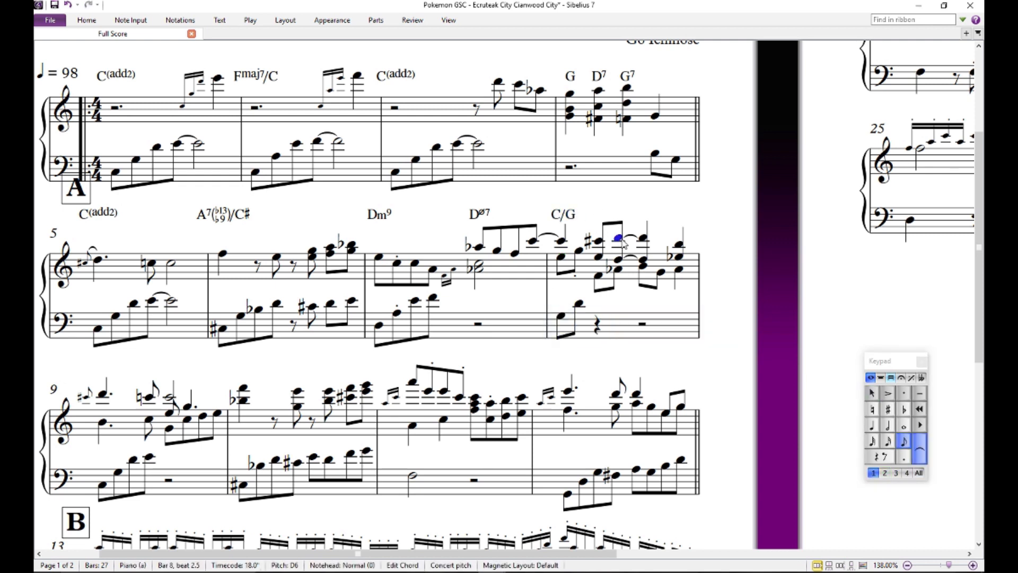
- Add a G7(b9) chord symbol above beat 3 of bar 8
{"action": "left_click", "coordinate": [663, 224], "text": "shift"}
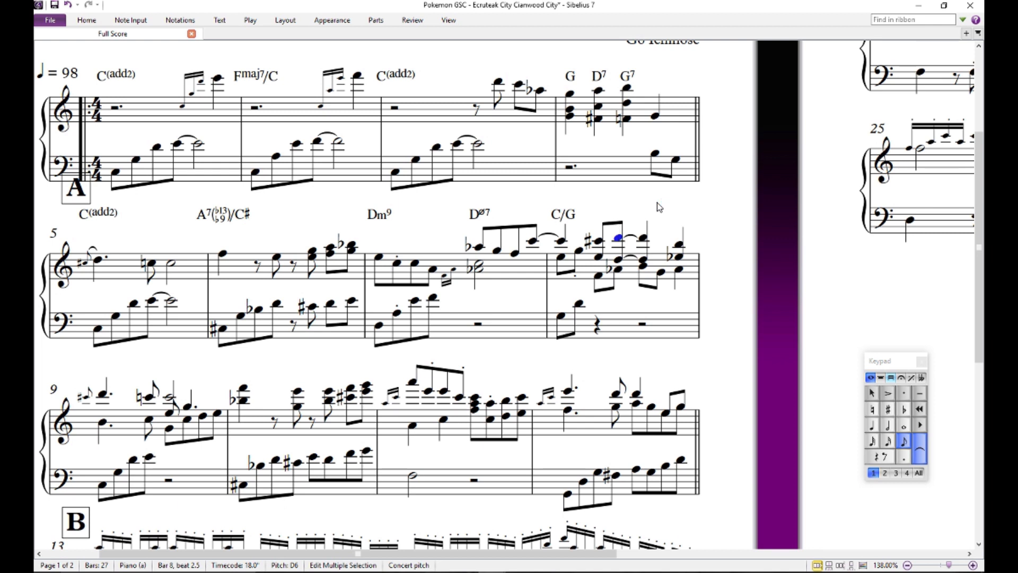
{"action": "left_click", "coordinate": [661, 232]}
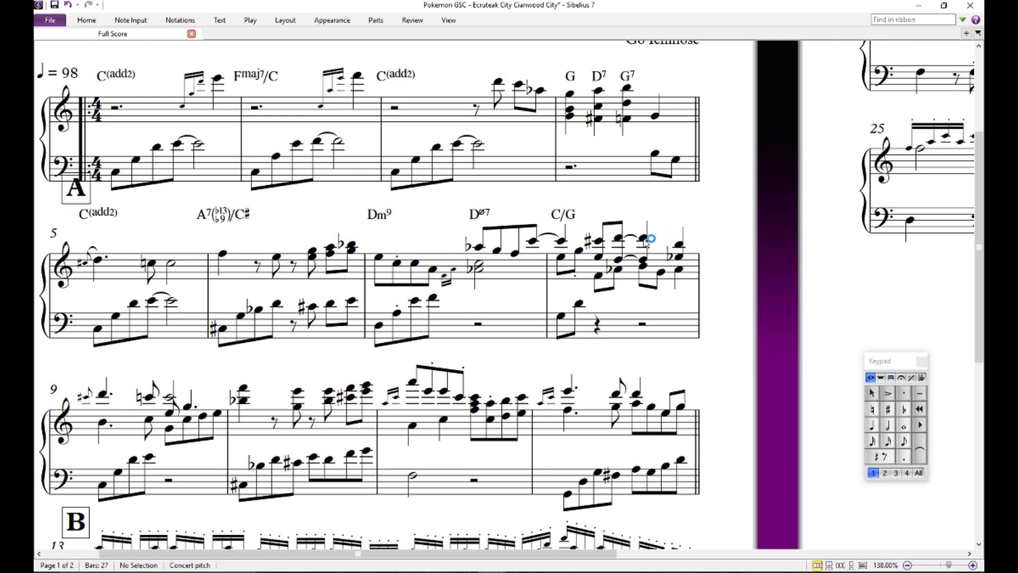
{"action": "left_click", "coordinate": [644, 238]}
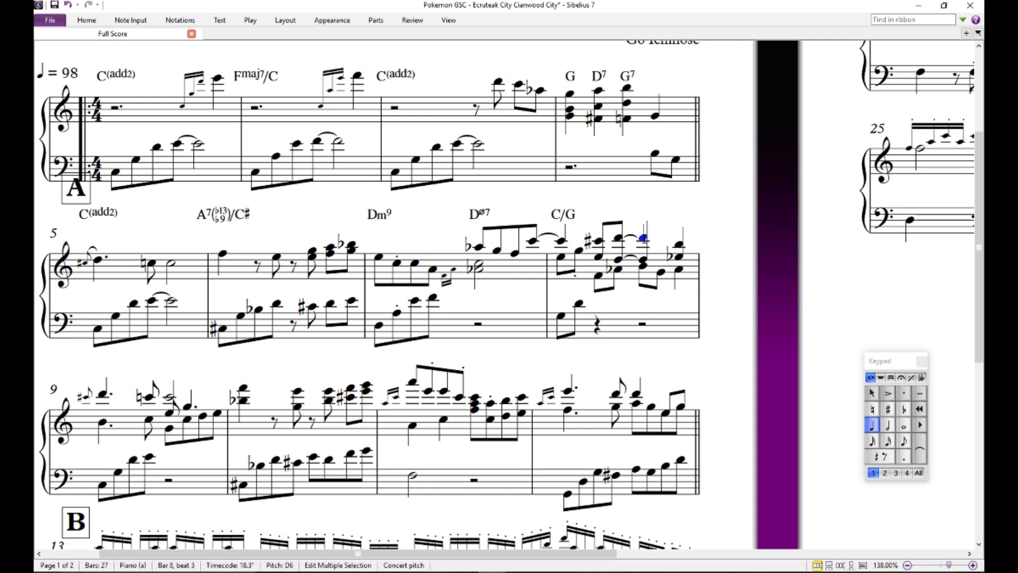
{"action": "type", "text": "7b9"}
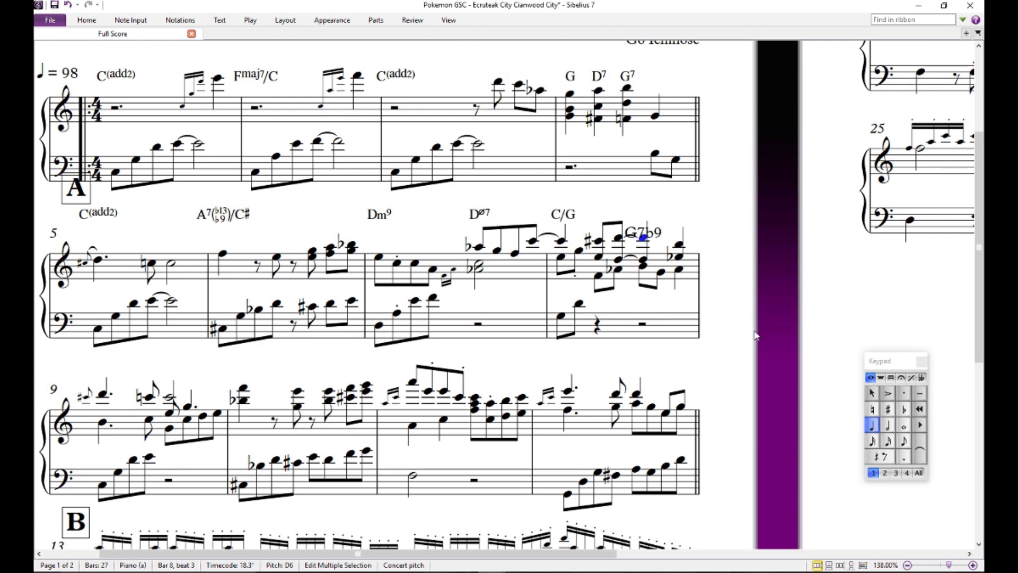
{"action": "left_click", "coordinate": [871, 394]}
{"action": "left_click", "coordinate": [774, 291]}
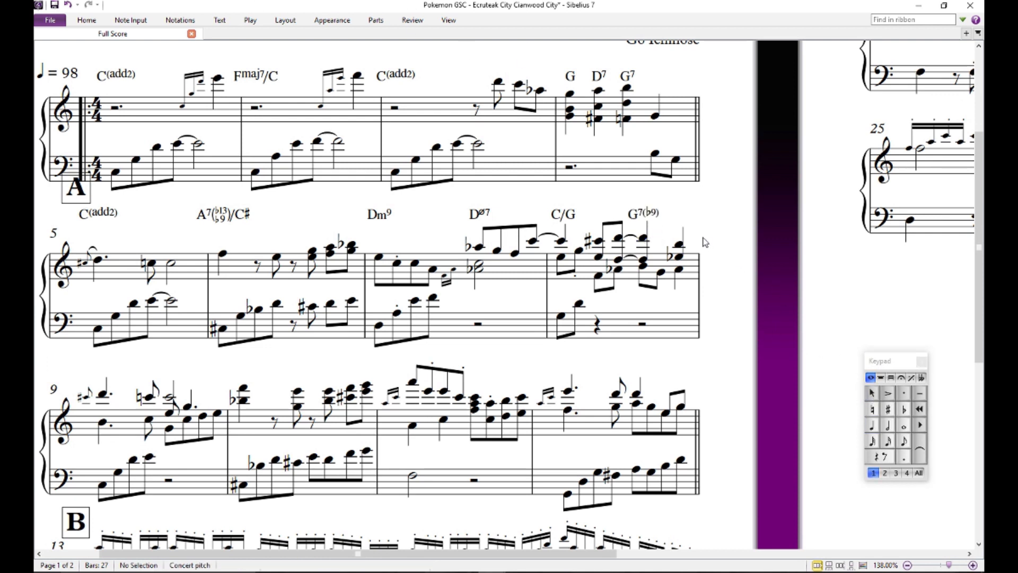
- Audition the lower-voice F on beat 2 of bar 8, between the C/G and G7(b9) symbols
{"action": "left_click_drag", "start_coordinate": [702, 218], "coordinate": [753, 163]}
{"action": "left_click", "coordinate": [650, 222]}
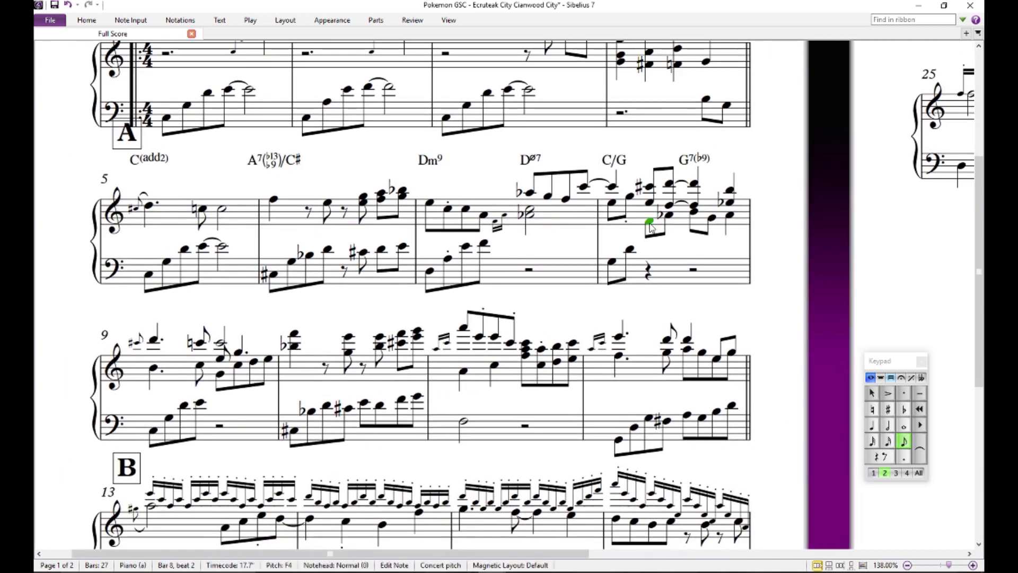
{"action": "left_click_drag", "start_coordinate": [651, 227], "coordinate": [606, 237]}
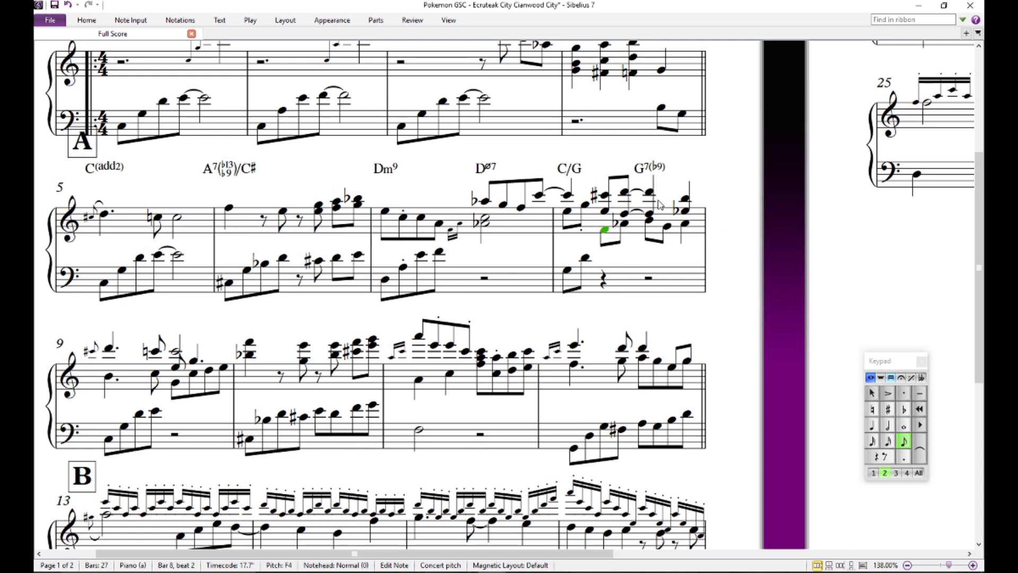
{"action": "key", "text": "Escape"}
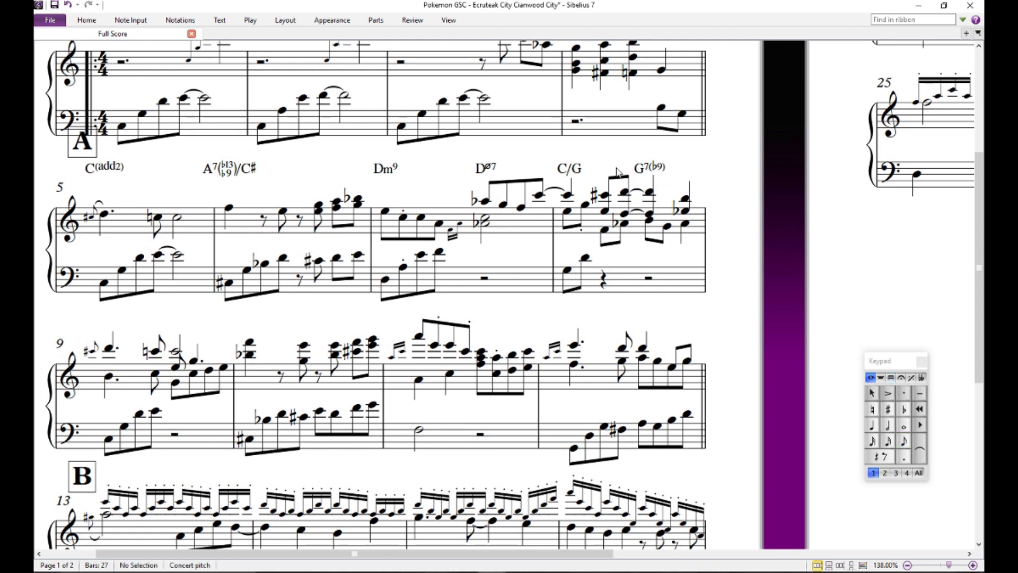
{"action": "left_click_drag", "start_coordinate": [617, 170], "coordinate": [692, 169]}
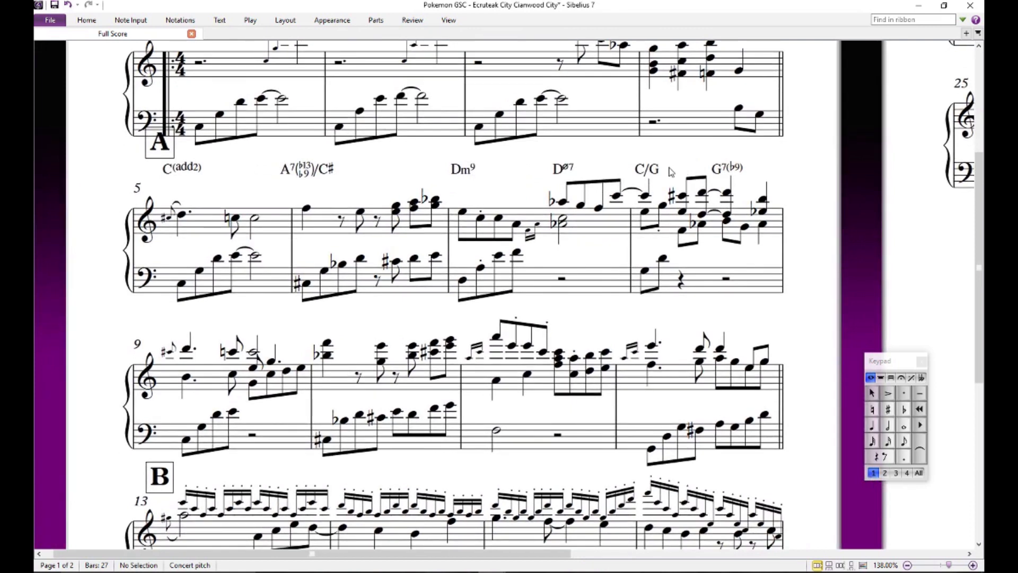
- Review the C/G and G7(b9) chord symbols above bar 8, opening C/G as editable text without altering it
{"action": "left_click", "coordinate": [652, 173]}
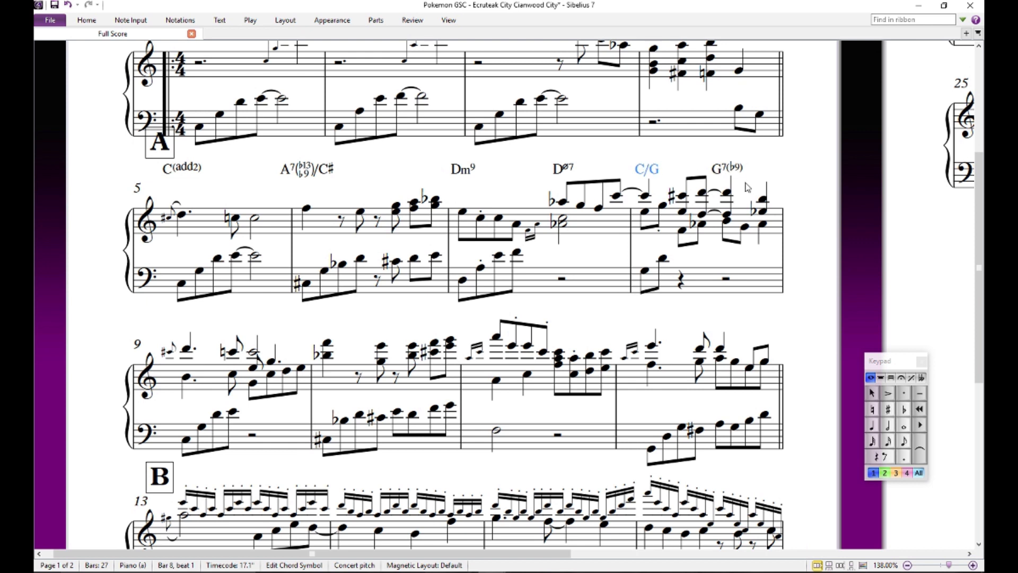
{"action": "left_click", "coordinate": [814, 226]}
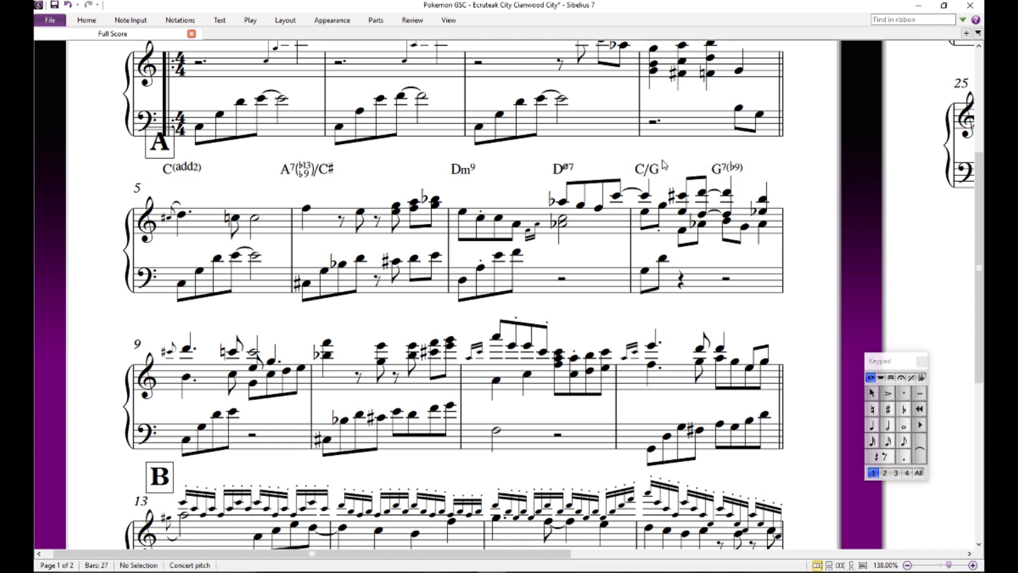
{"action": "left_click", "coordinate": [657, 169]}
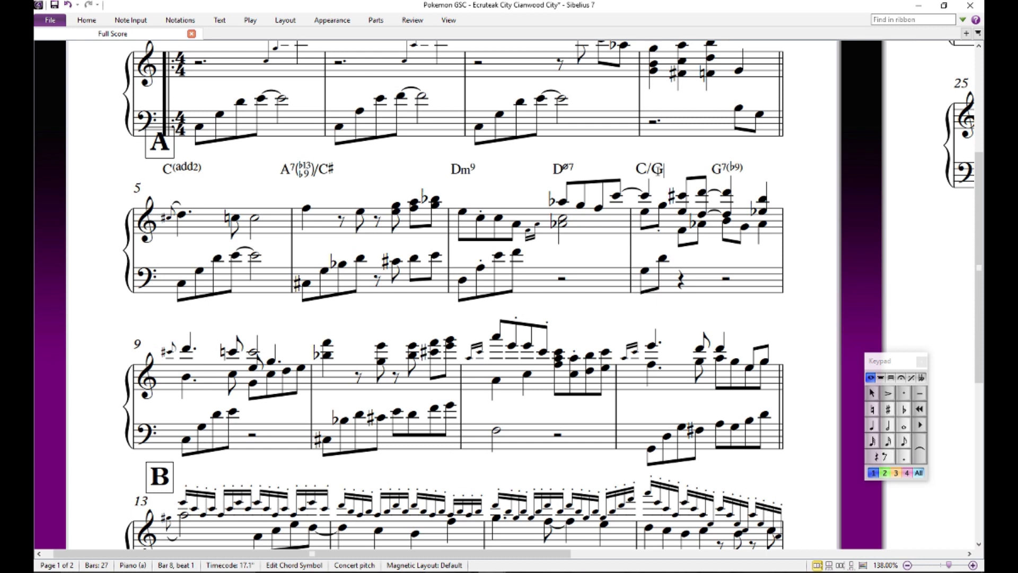
{"action": "left_click", "coordinate": [798, 200]}
{"action": "left_click_drag", "start_coordinate": [798, 259], "coordinate": [775, 239]}
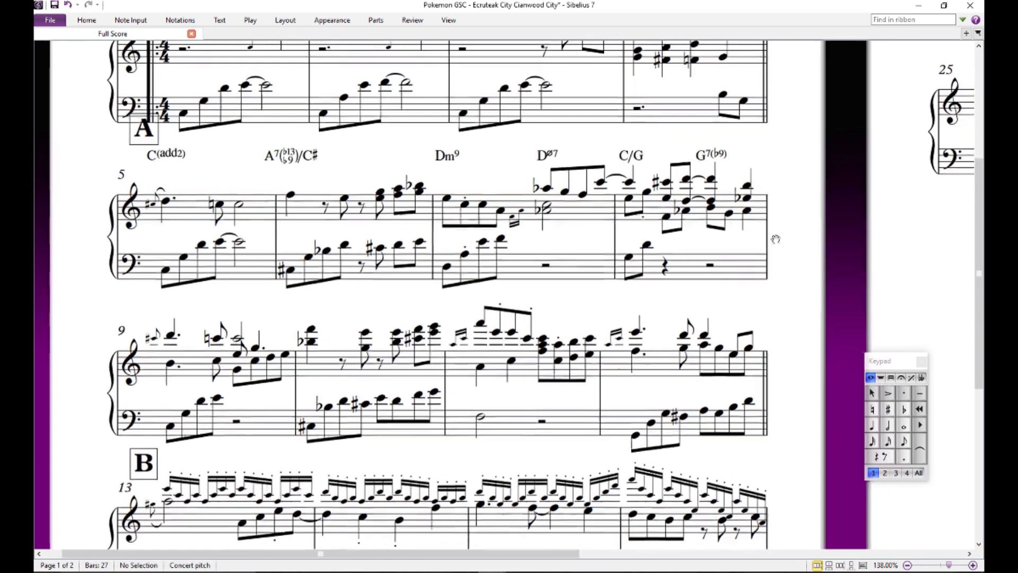
{"action": "double_click", "coordinate": [722, 154]}
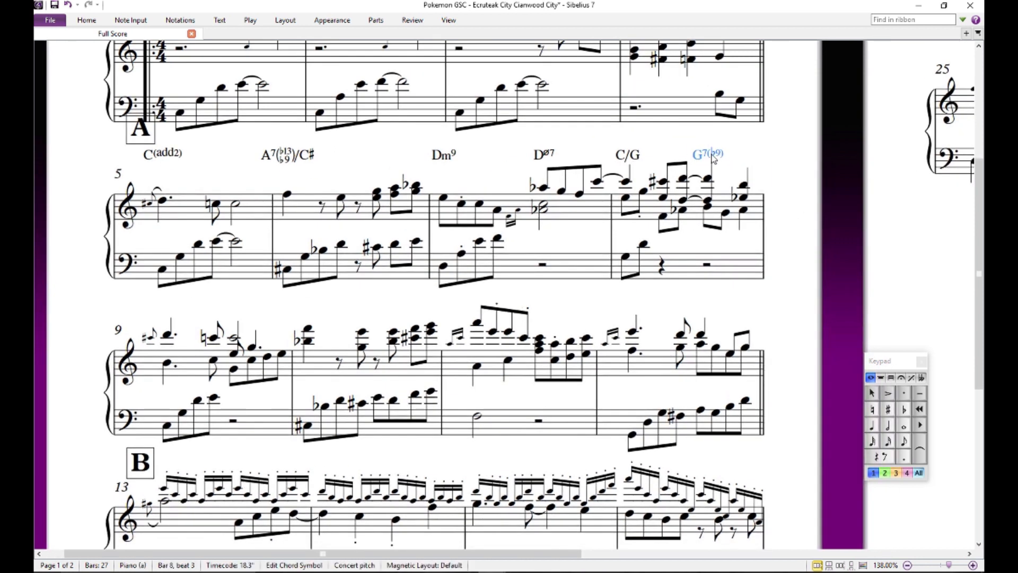
{"action": "left_click_drag", "start_coordinate": [859, 270], "coordinate": [769, 249]}
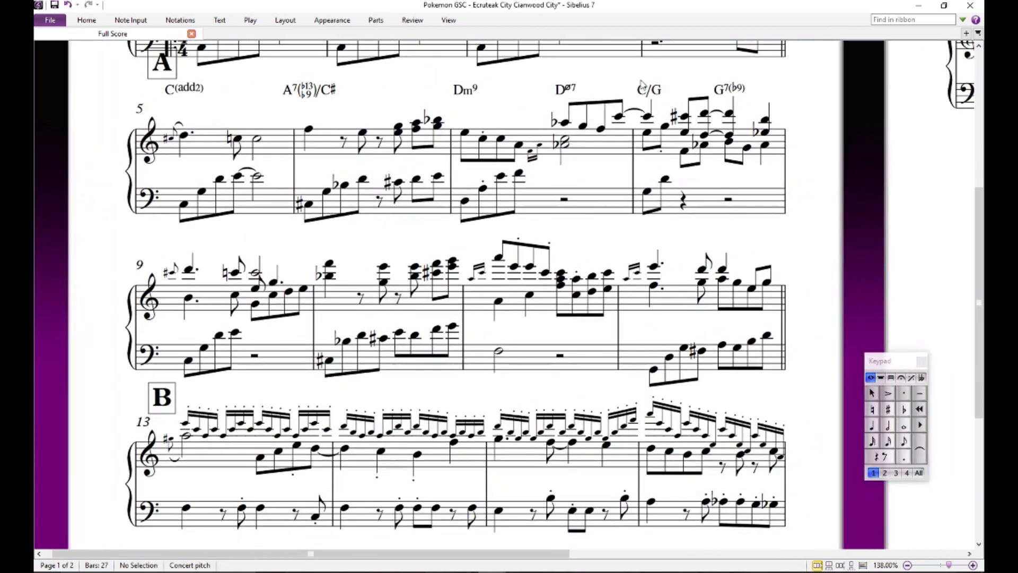
- Optimize the staff spacing across the entire score
{"action": "left_click_drag", "start_coordinate": [856, 212], "coordinate": [929, 178]}
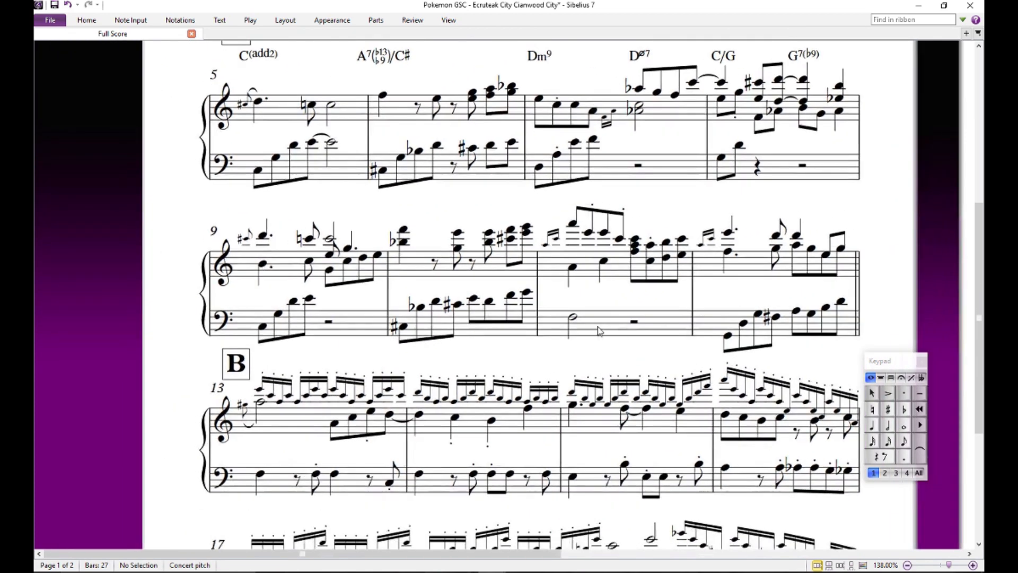
{"action": "mouse_move", "coordinate": [599, 355]}
{"action": "left_mouse_down"}
{"action": "mouse_move", "coordinate": [680, 385]}
{"action": "mouse_move", "coordinate": [714, 370]}
{"action": "mouse_move", "coordinate": [606, 366]}
{"action": "left_mouse_up"}
{"action": "key", "text": "ctrl+a"}
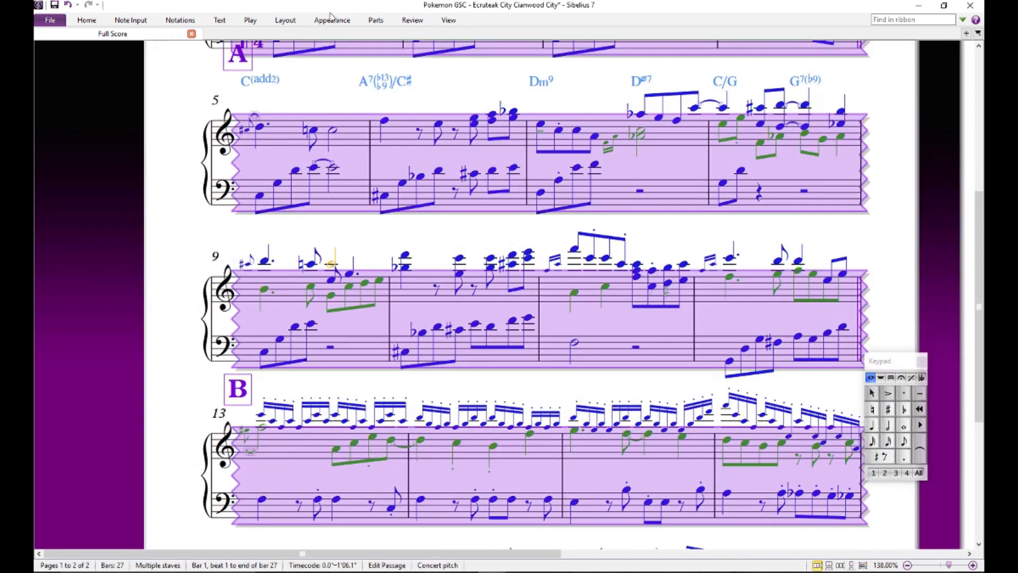
{"action": "left_click", "coordinate": [286, 22]}
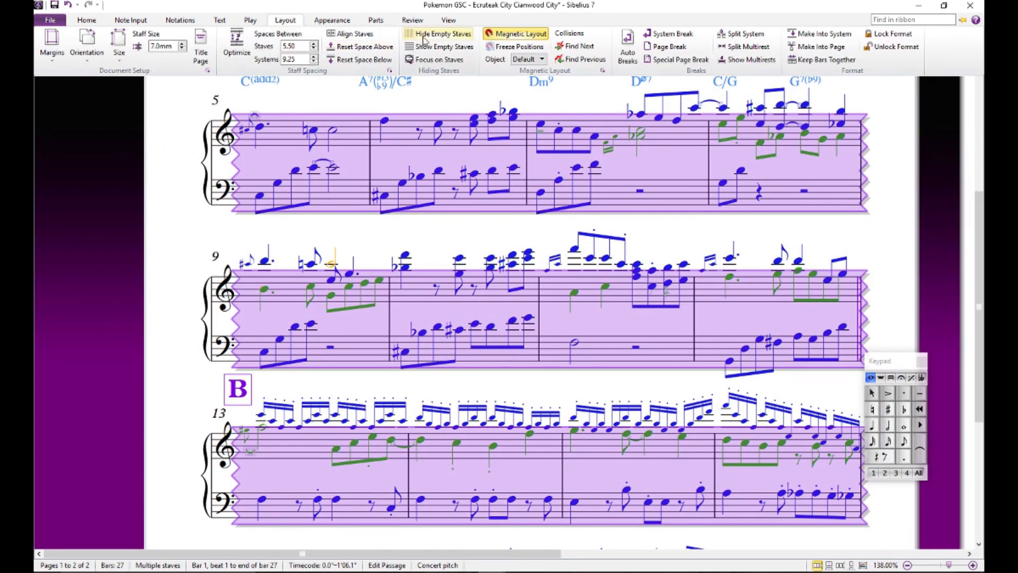
{"action": "left_click", "coordinate": [236, 44]}
{"action": "left_click", "coordinate": [163, 185]}
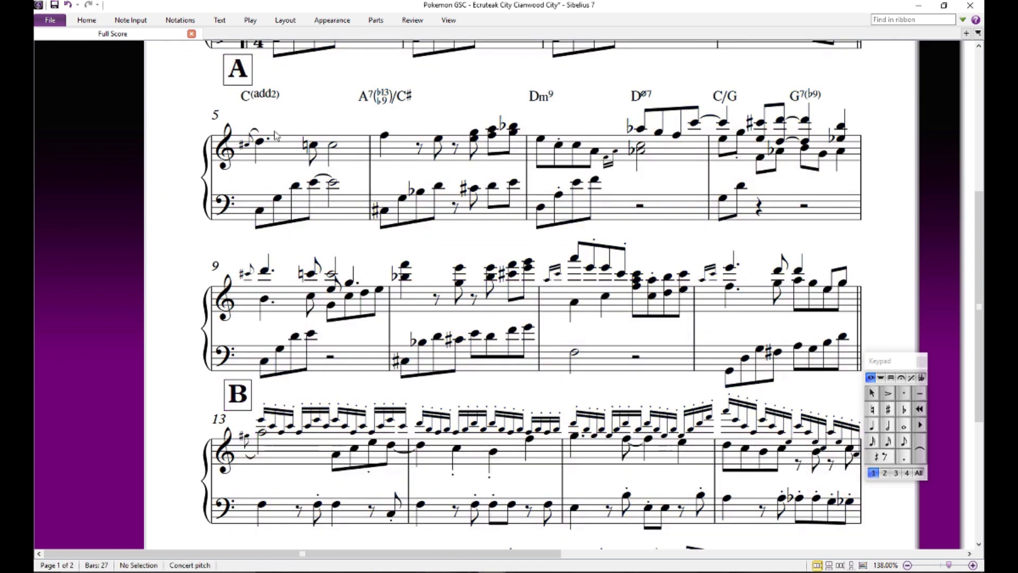
- Copy the C(add2) and A7(b13 b9)/C# chord symbols from bars 5 and 6 to bars 9 and 10
{"action": "left_click_drag", "start_coordinate": [333, 142], "coordinate": [344, 55]}
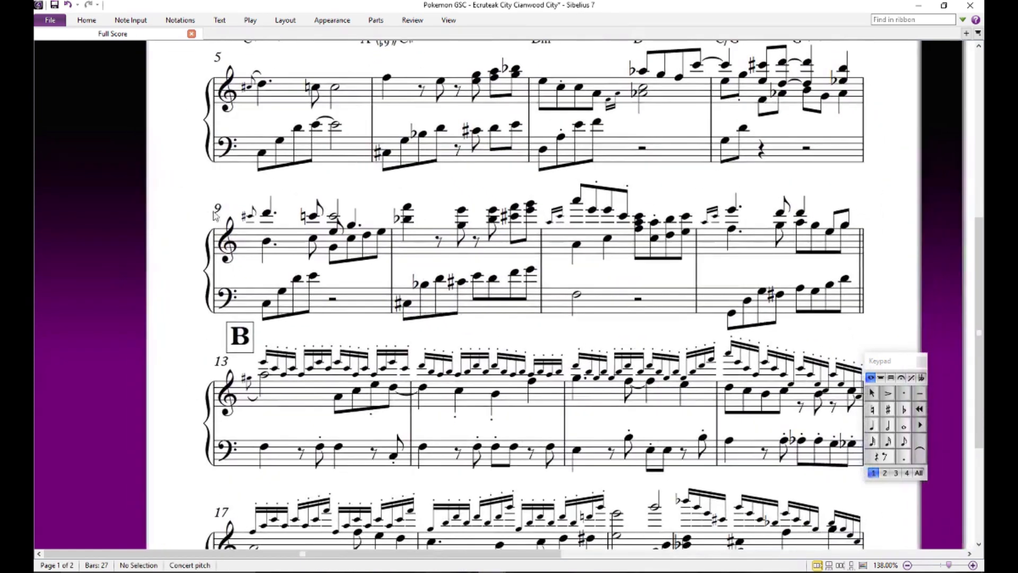
{"action": "left_click_drag", "start_coordinate": [183, 228], "coordinate": [139, 254]}
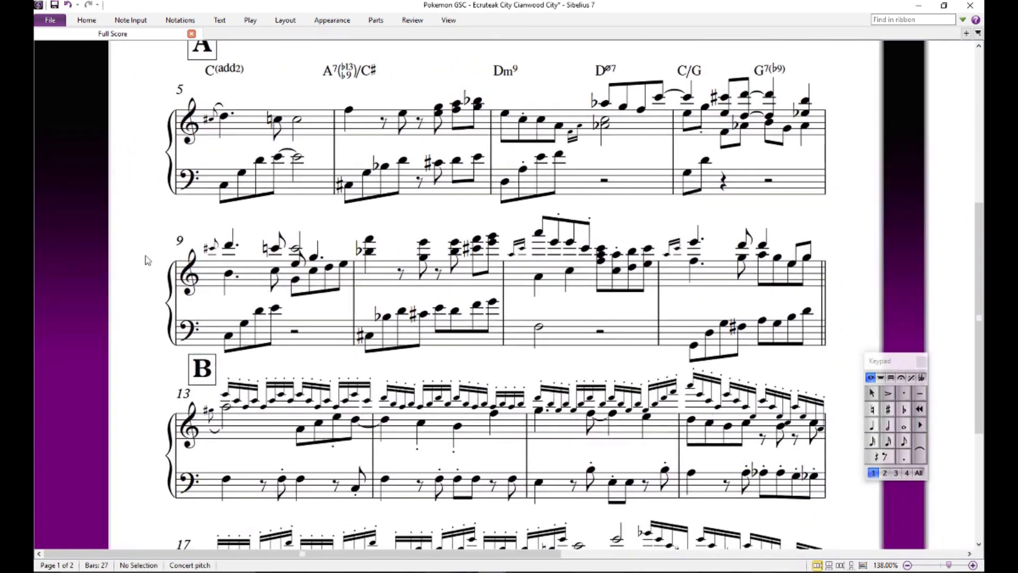
{"action": "left_click", "coordinate": [217, 76]}
{"action": "left_click", "coordinate": [336, 73], "text": "ctrl"}
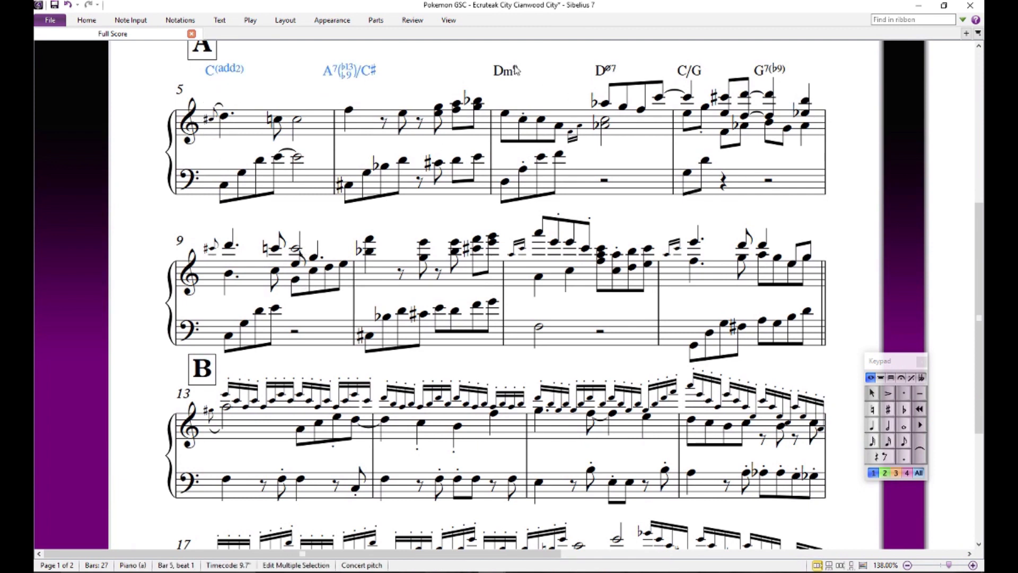
{"action": "key", "text": "Escape"}
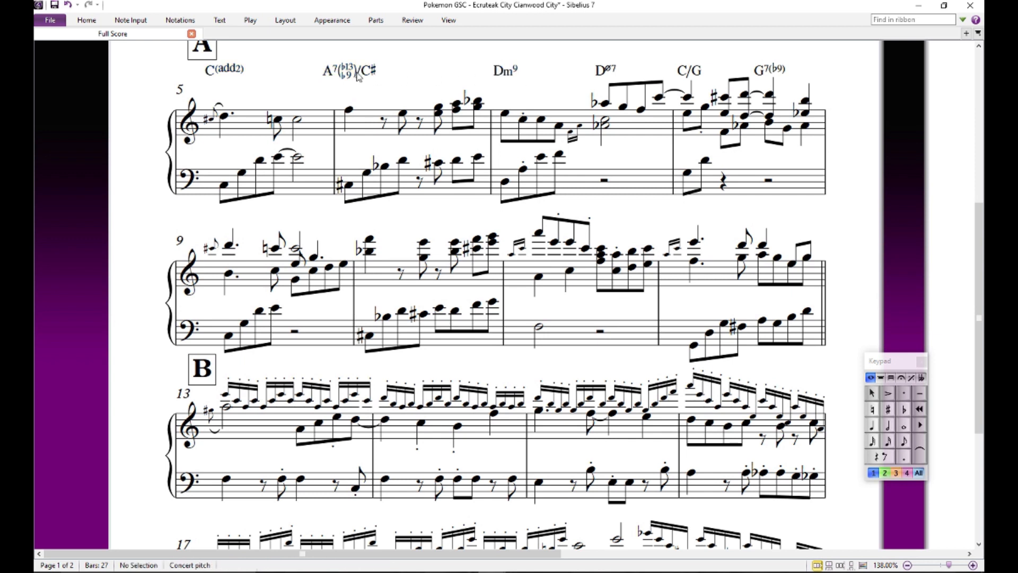
{"action": "left_click", "coordinate": [359, 78]}
{"action": "left_click", "coordinate": [237, 77], "text": "ctrl"}
{"action": "left_click", "coordinate": [231, 244]}
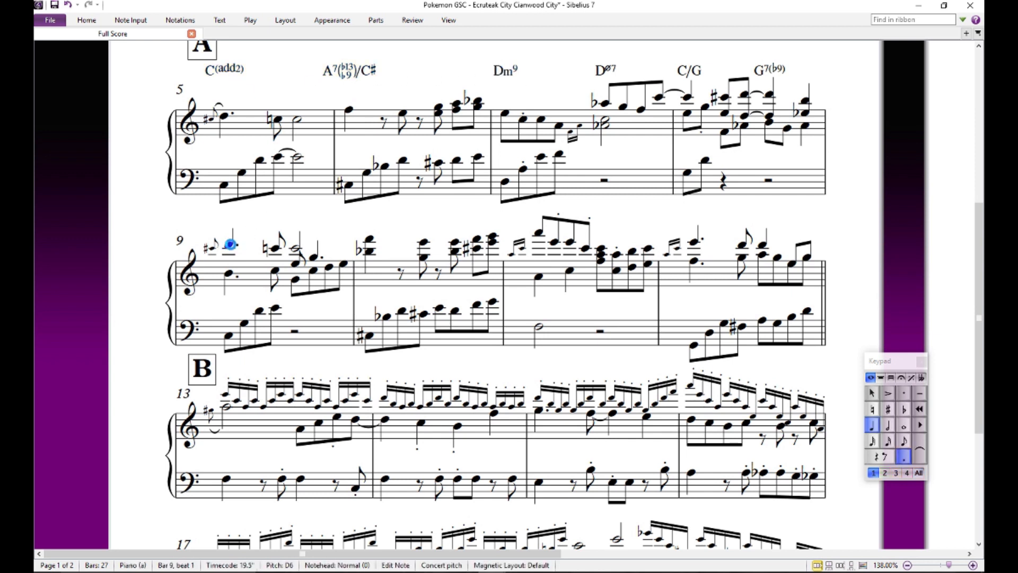
{"action": "key", "text": "ctrl+v"}
{"action": "left_click", "coordinate": [232, 244]}
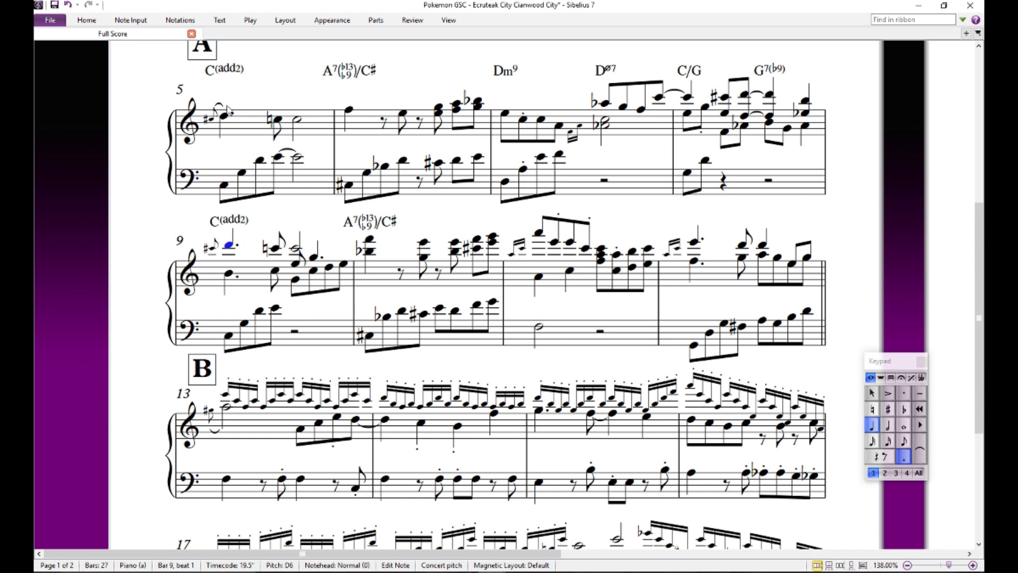
- Play the score back from the dotted D on the first beat of bar 5
{"action": "left_click", "coordinate": [224, 117]}
{"action": "key", "text": "Escape"}
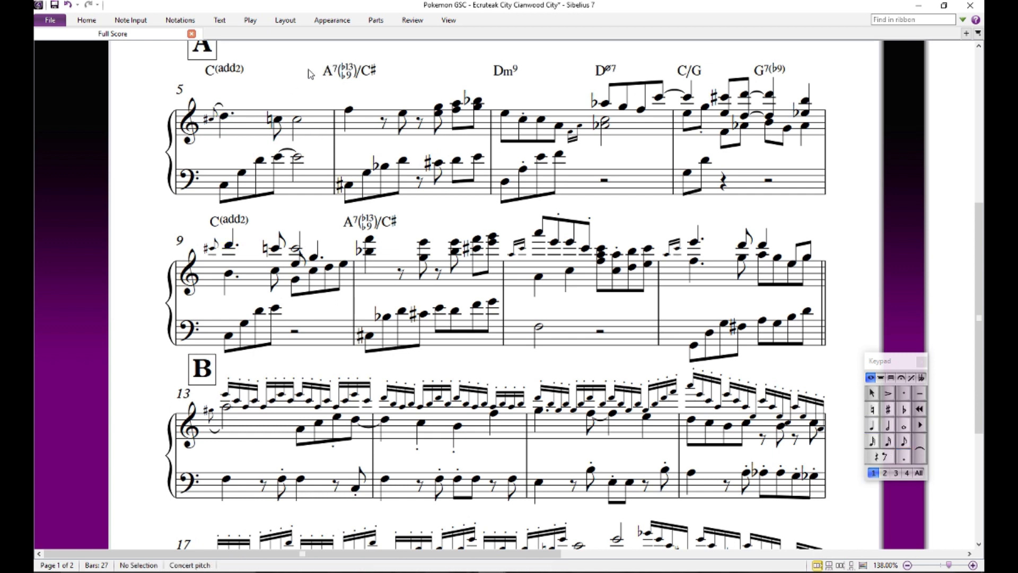
{"action": "key", "text": "space"}
{"action": "key", "text": "space"}
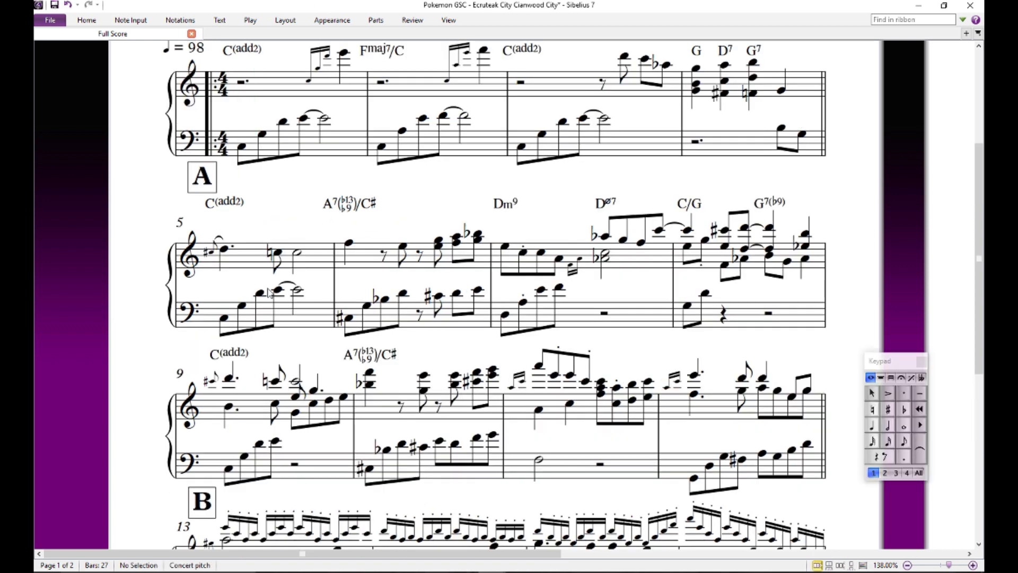
{"action": "left_click", "coordinate": [225, 250]}
{"action": "key", "text": "space"}
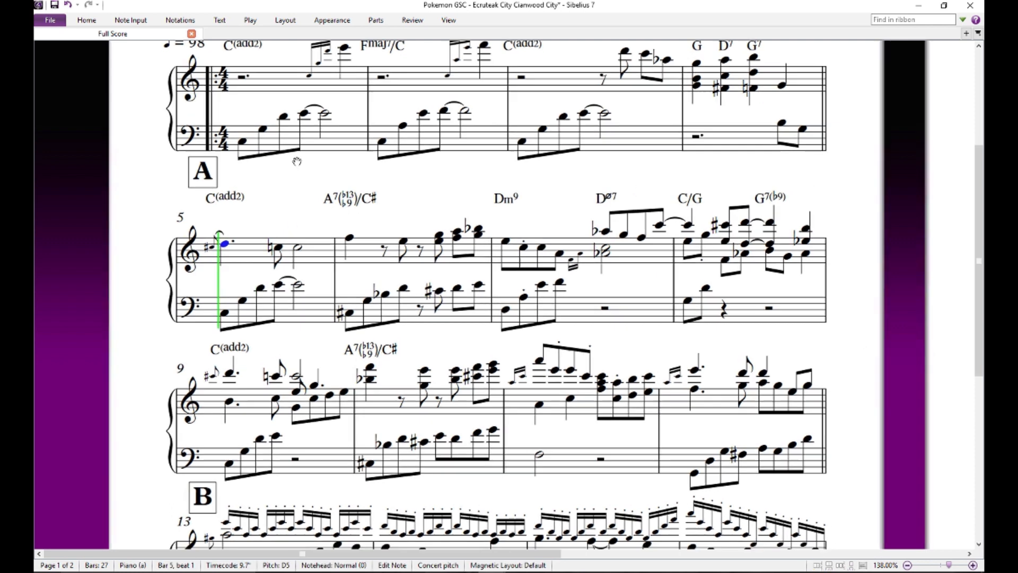
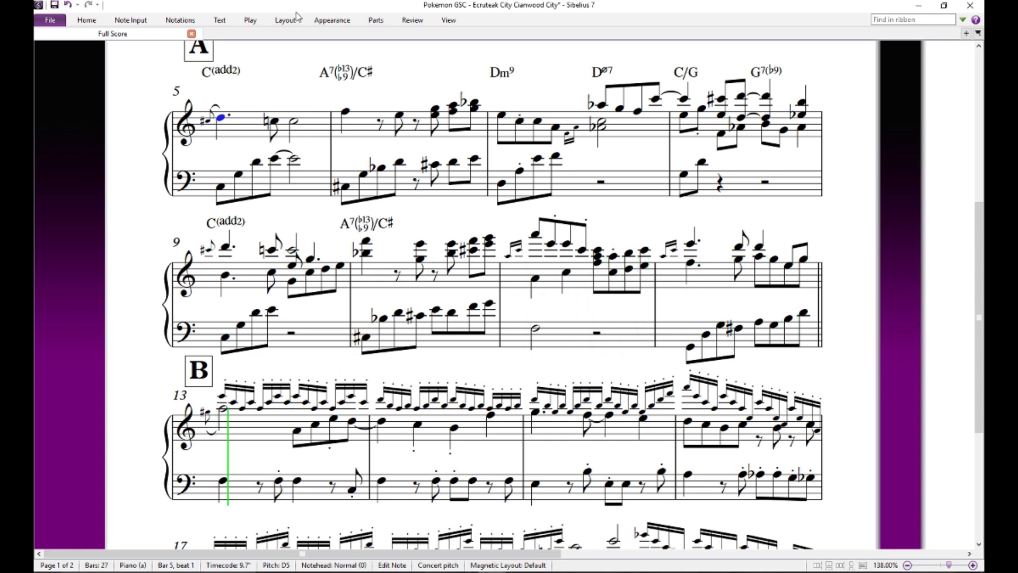
- Stop the playback and audition the dotted D on beat 1 and the lower-voice G on beat 3 of bar 9
{"action": "key", "text": "space"}
{"action": "left_click", "coordinate": [130, 221]}
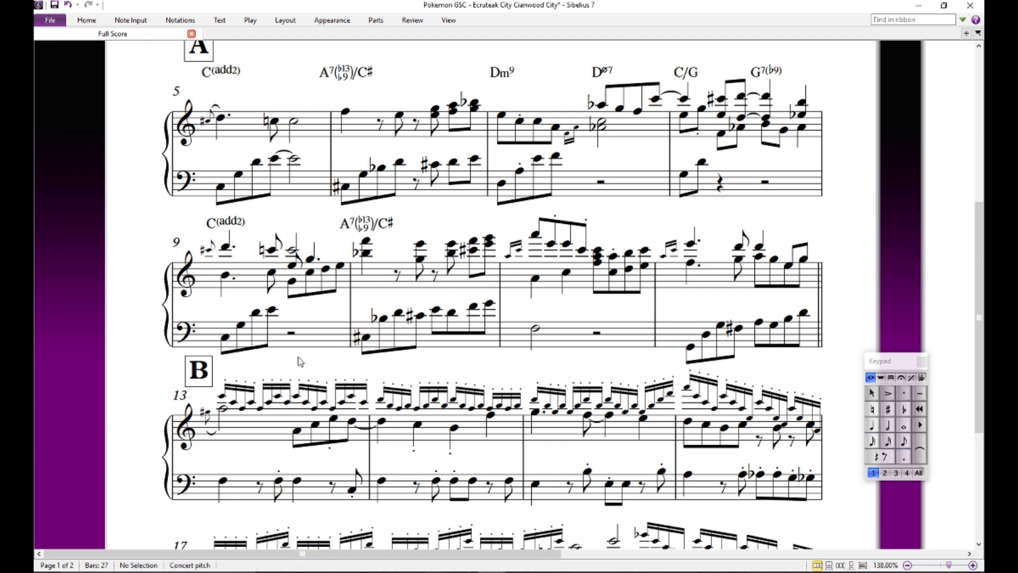
{"action": "mouse_move", "coordinate": [324, 344]}
{"action": "left_mouse_down"}
{"action": "mouse_move", "coordinate": [298, 307]}
{"action": "mouse_move", "coordinate": [327, 324]}
{"action": "left_mouse_up"}
{"action": "left_click", "coordinate": [289, 257]}
{"action": "key", "text": "Escape"}
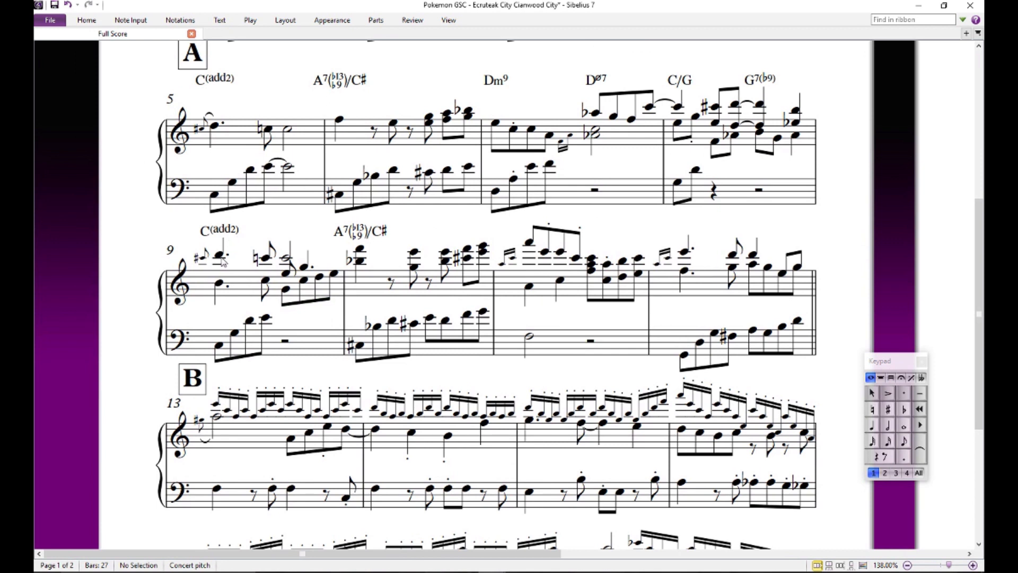
{"action": "left_click", "coordinate": [218, 254]}
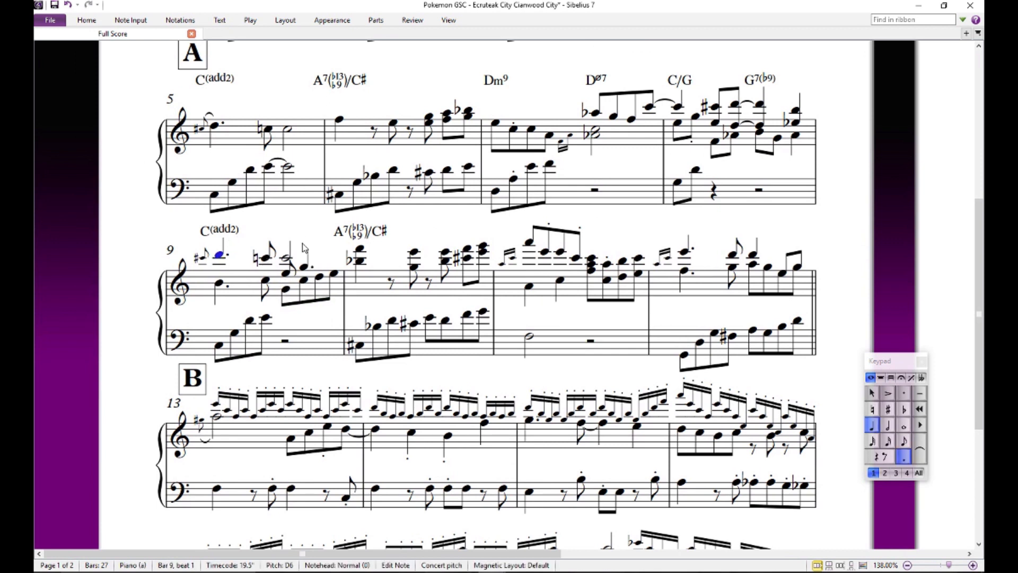
{"action": "left_click", "coordinate": [286, 291]}
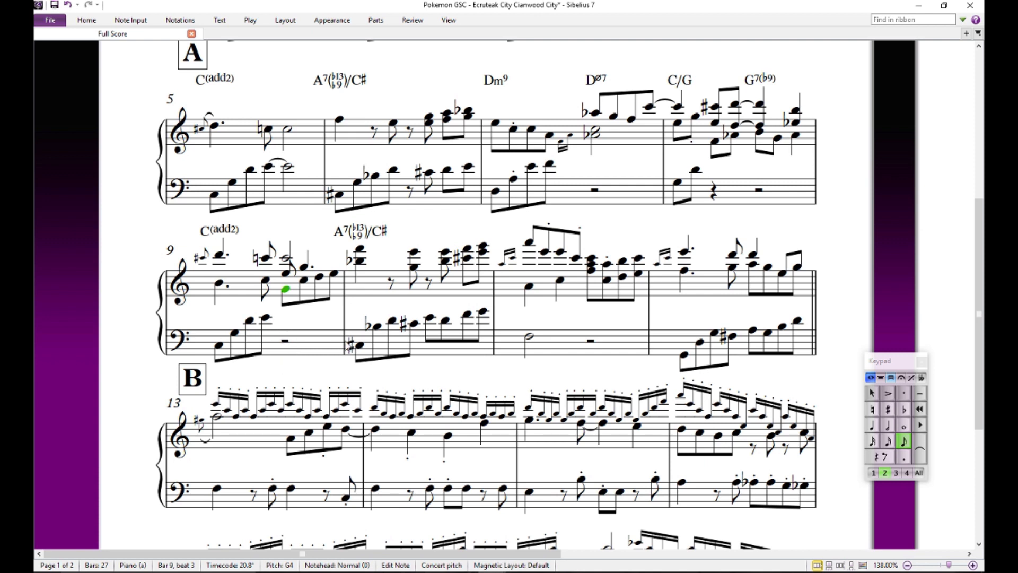
{"action": "left_click", "coordinate": [294, 382]}
{"action": "left_click_drag", "start_coordinate": [301, 305], "coordinate": [303, 324]}
{"action": "key", "text": "ctrl+z"}
{"action": "left_click", "coordinate": [394, 310]}
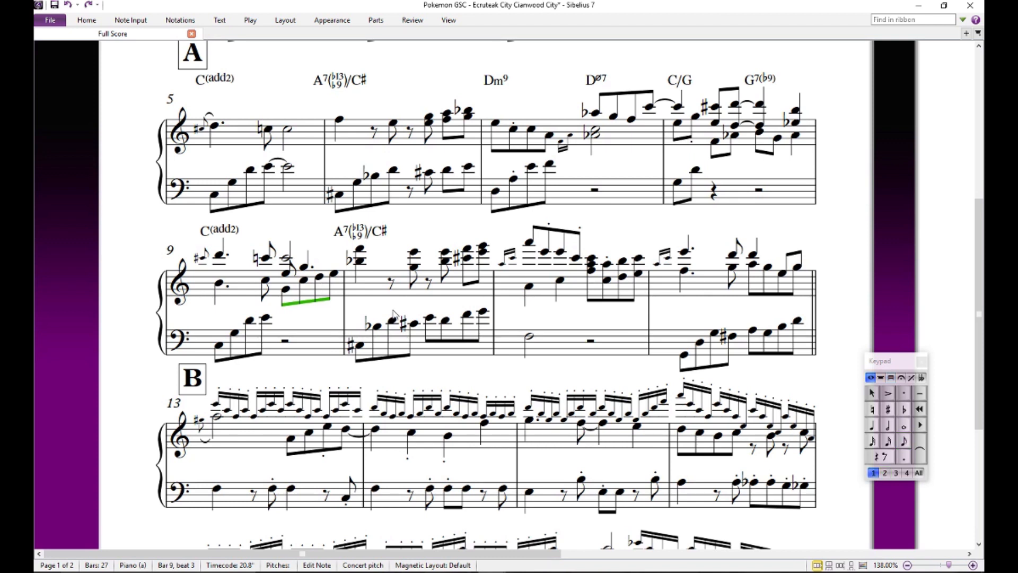
- Audition the full B-flat and F chord on beat 1 of bar 10, and its upper F on its own
{"action": "left_click_drag", "start_coordinate": [320, 312], "coordinate": [240, 320]}
{"action": "left_click", "coordinate": [281, 269]}
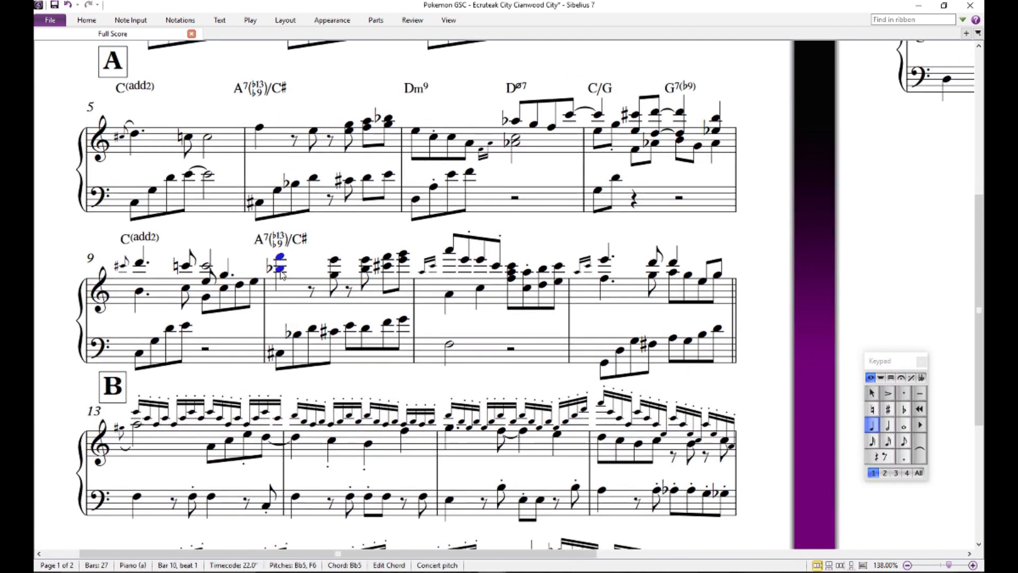
{"action": "key", "text": "Escape"}
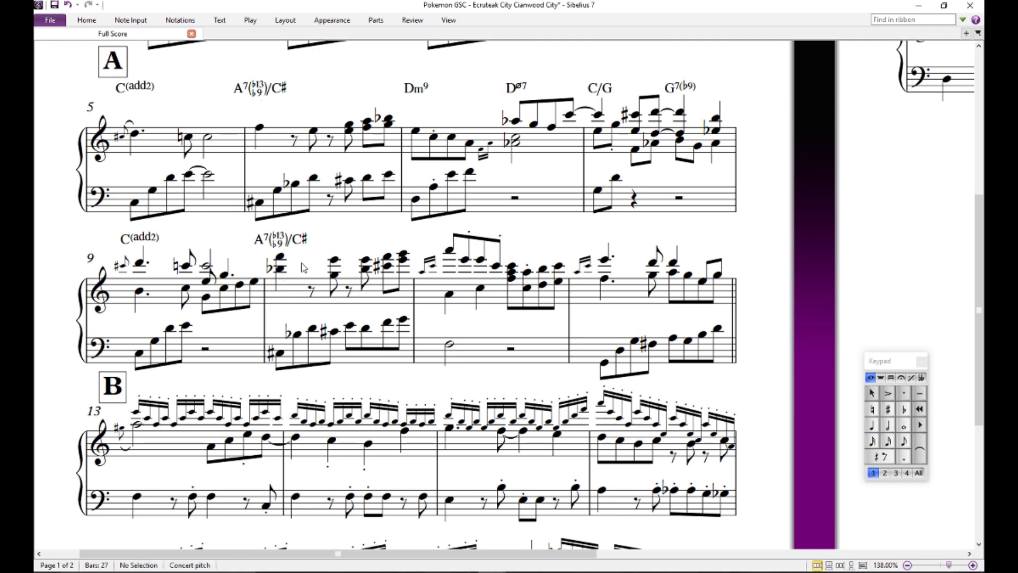
{"action": "left_click", "coordinate": [282, 271]}
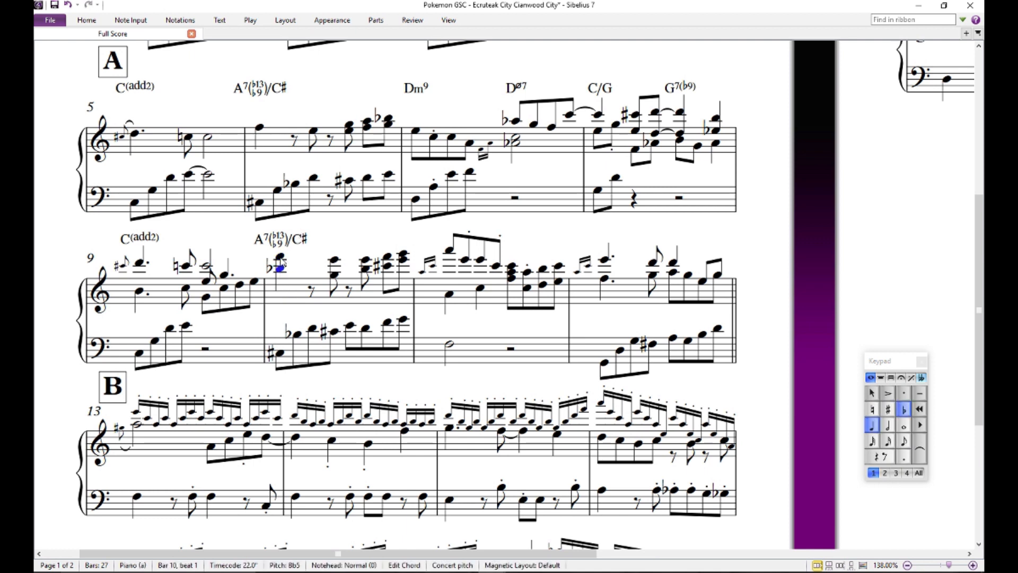
{"action": "left_click", "coordinate": [281, 240]}
{"action": "left_click", "coordinate": [322, 269]}
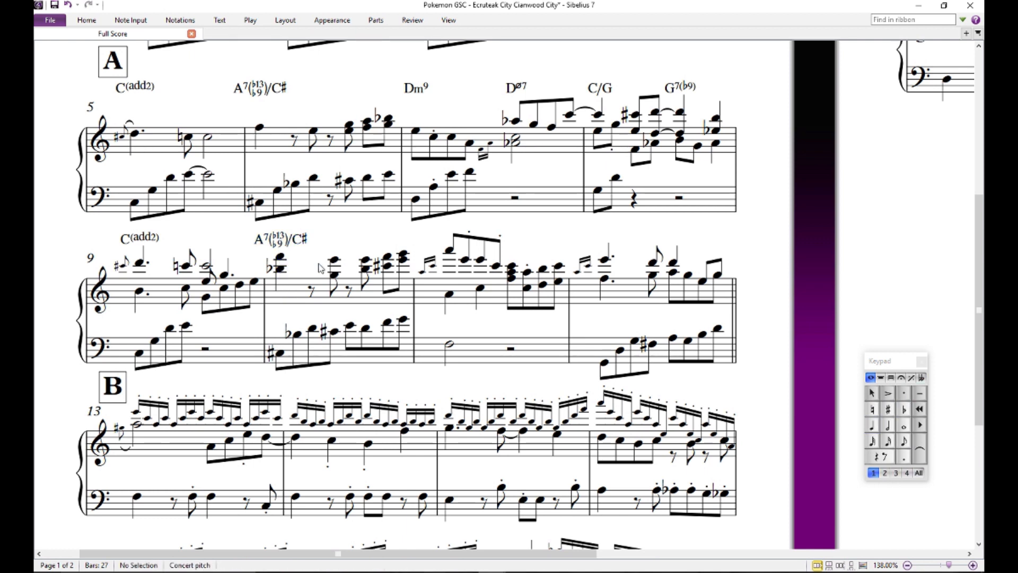
- Try adding a note a sixth above the B-flat in bar 10's first treble chord
{"action": "left_click", "coordinate": [280, 270]}
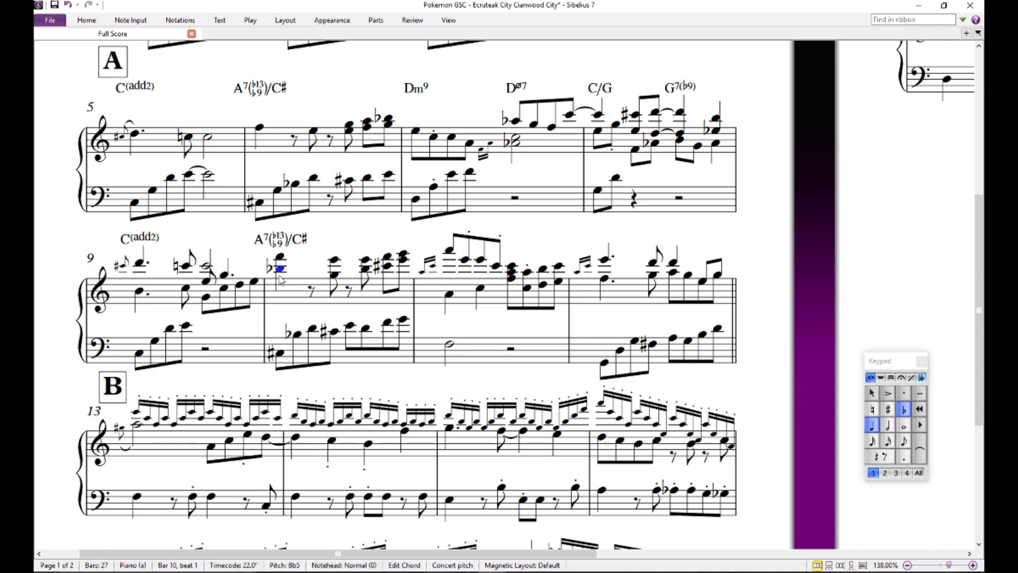
{"action": "key", "text": "6"}
{"action": "left_click", "coordinate": [279, 256]}
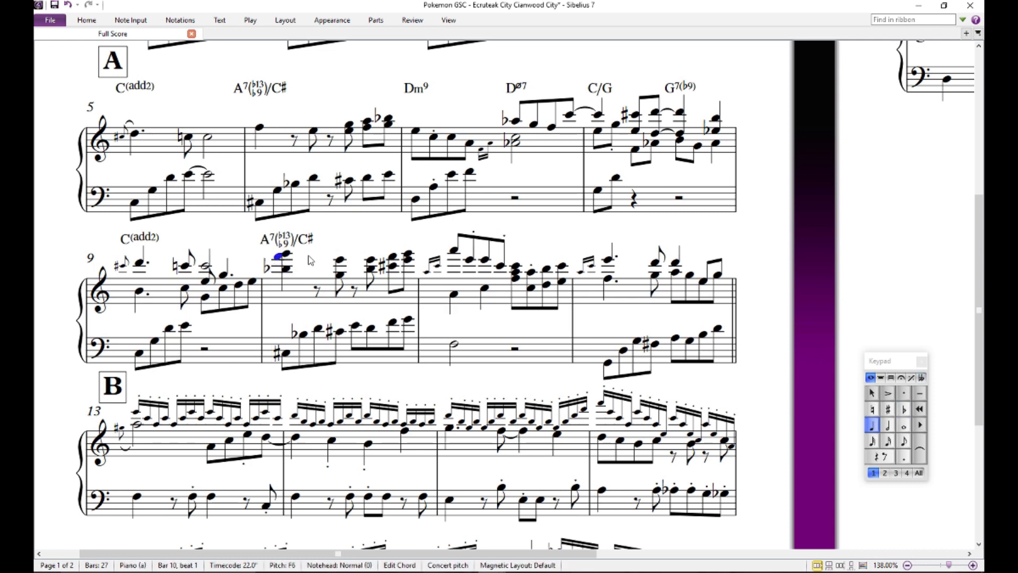
{"action": "key", "text": "Delete"}
{"action": "key", "text": "Escape"}
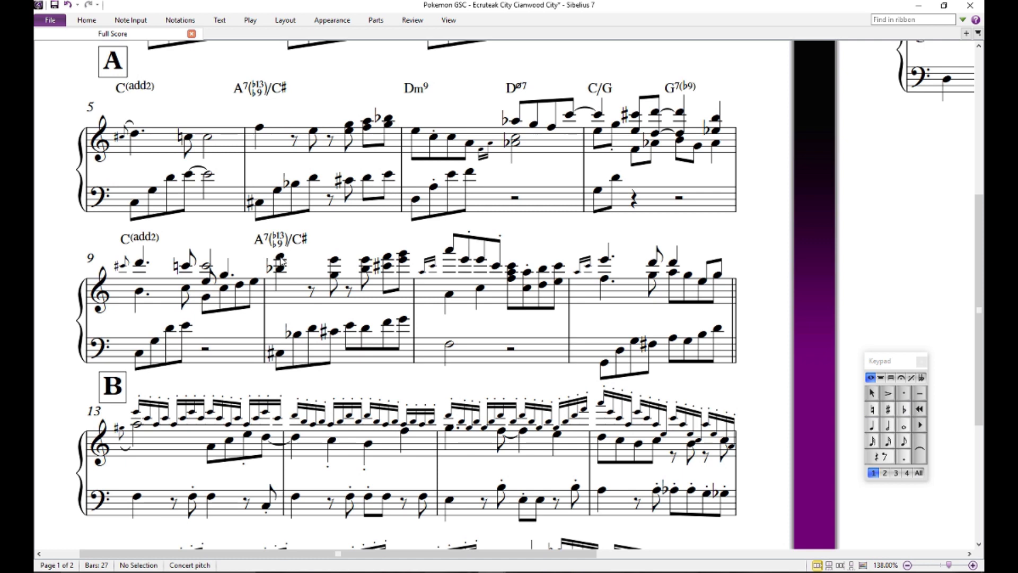
- Audition bar 10's first treble chord again, followed by the upper E on beat 2.5
{"action": "left_click", "coordinate": [280, 257]}
{"action": "double_click", "coordinate": [281, 256]}
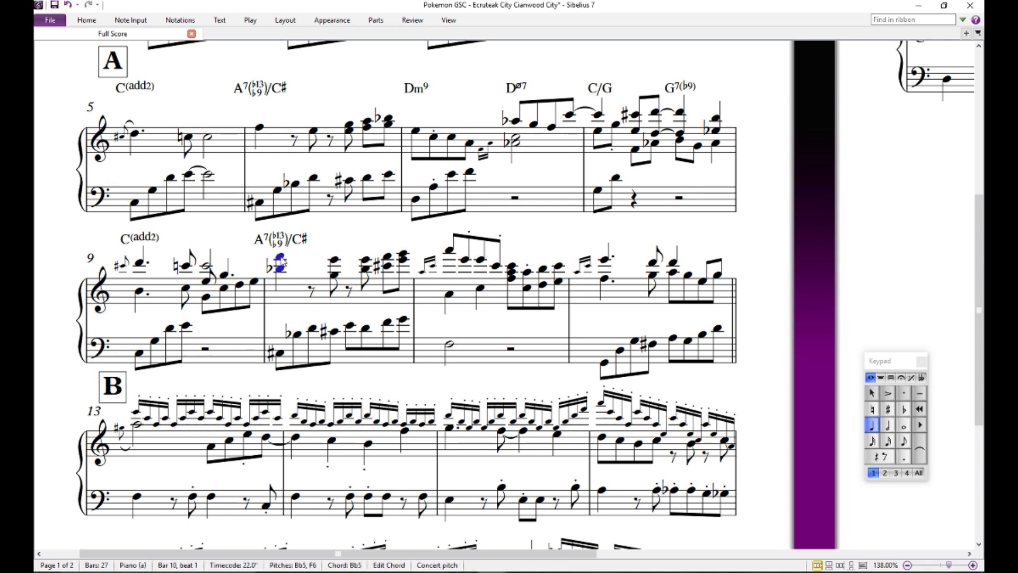
{"action": "key", "text": "Escape"}
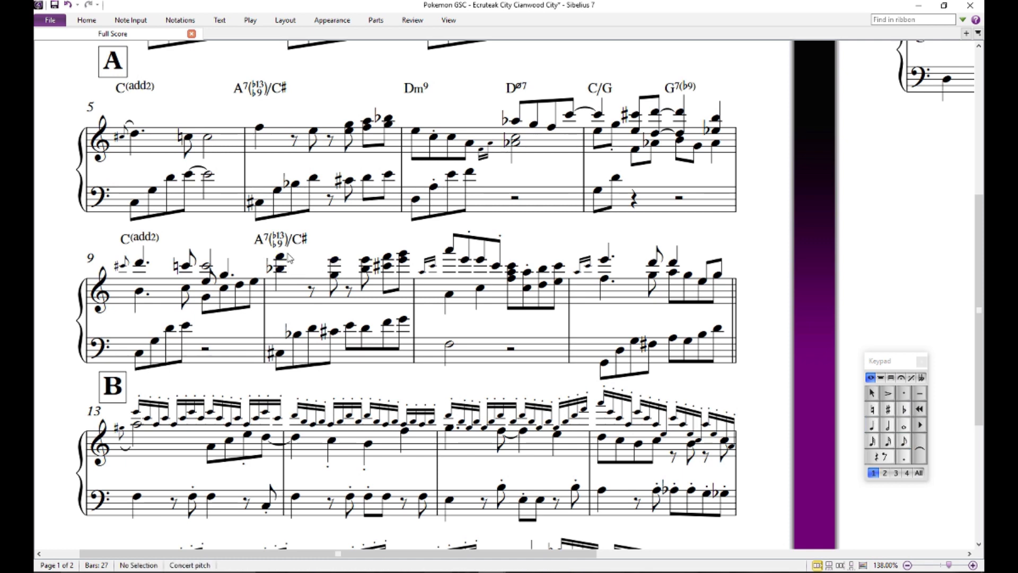
{"action": "double_click", "coordinate": [282, 257]}
{"action": "left_click", "coordinate": [304, 246]}
{"action": "left_click", "coordinate": [335, 260]}
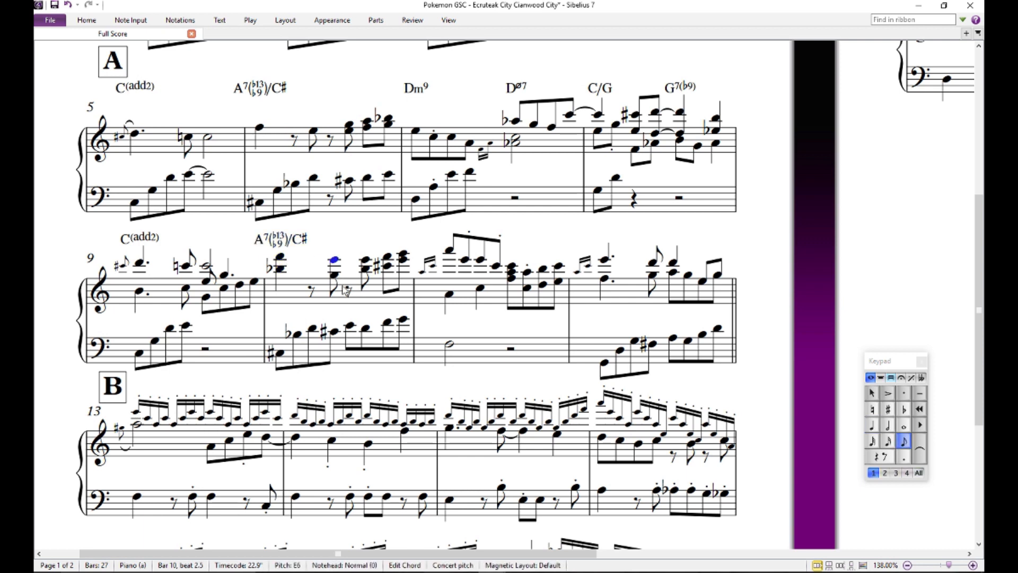
{"action": "left_click", "coordinate": [355, 243]}
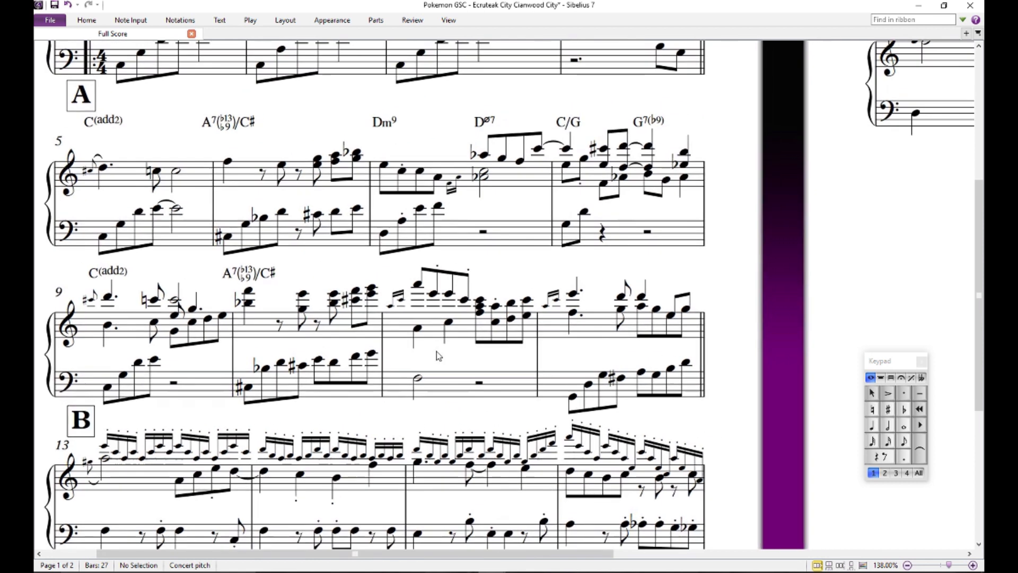
- Audition the high A and the bass F on the first beat of bar 11
{"action": "left_click_drag", "start_coordinate": [465, 316], "coordinate": [437, 351]}
{"action": "left_click", "coordinate": [418, 284]}
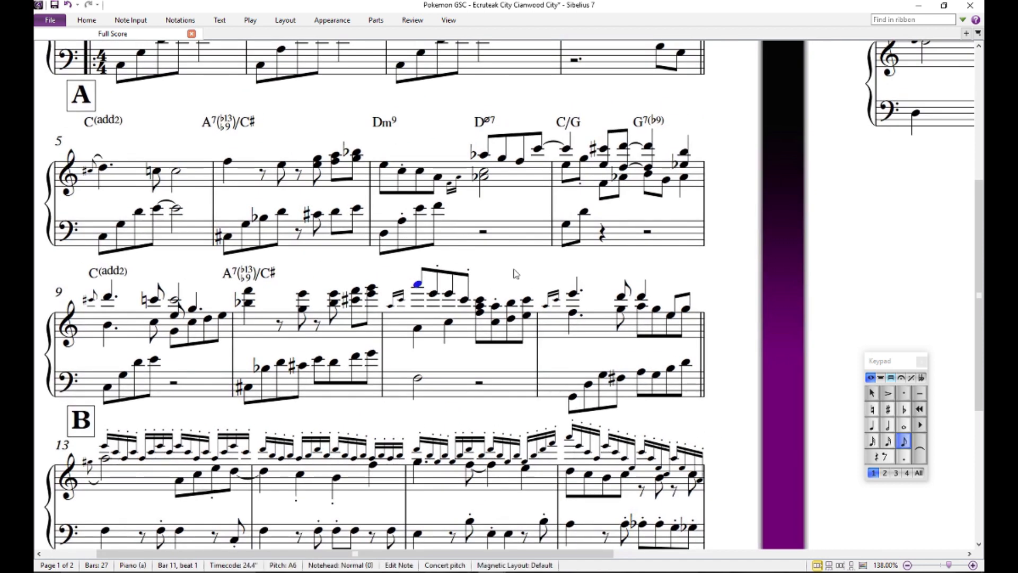
{"action": "key", "text": "Escape"}
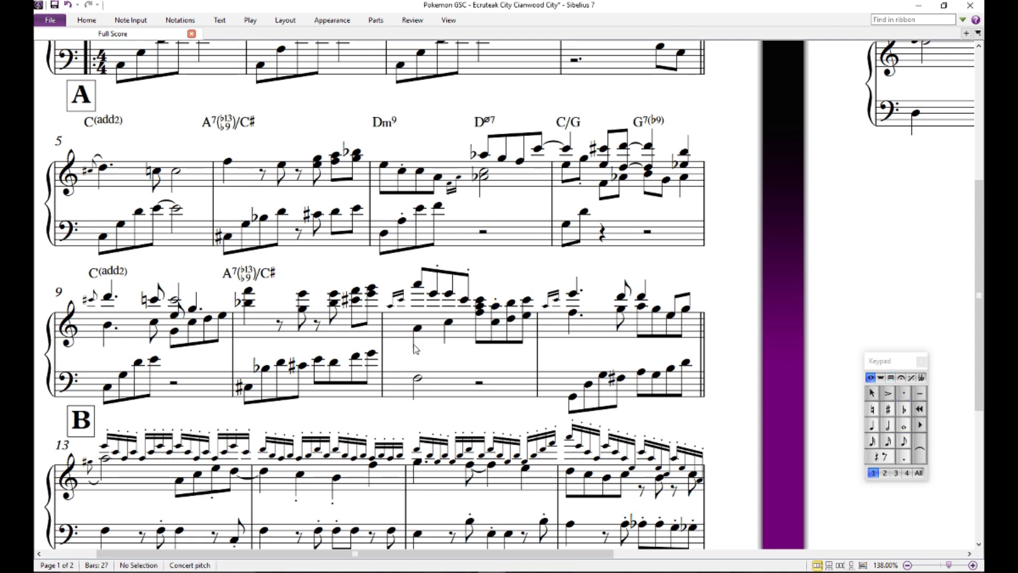
{"action": "left_click", "coordinate": [418, 378]}
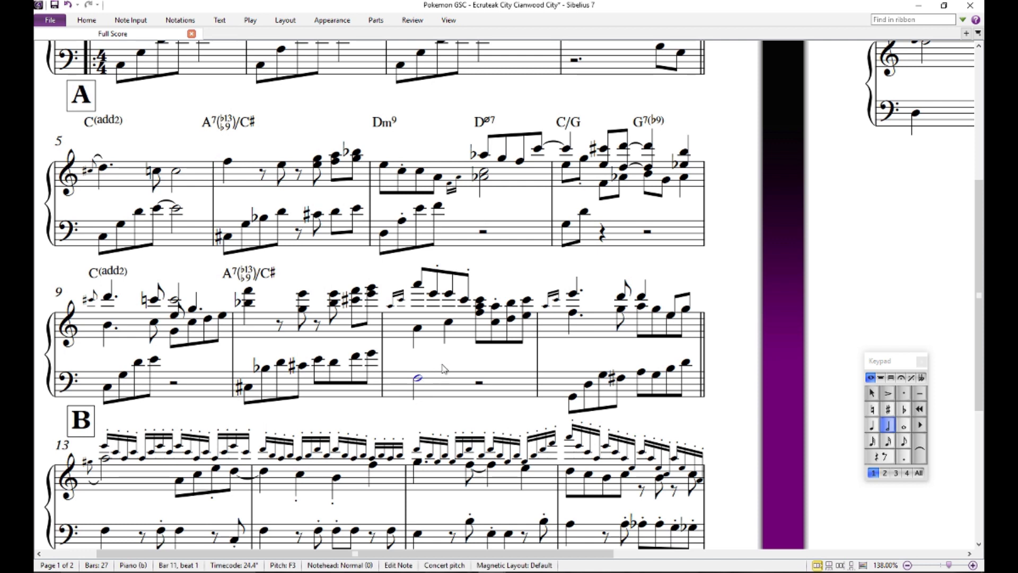
- Add the chord symbol Fmaj7 above the first beat of bar 11 and save the score
{"action": "left_click", "coordinate": [419, 286]}
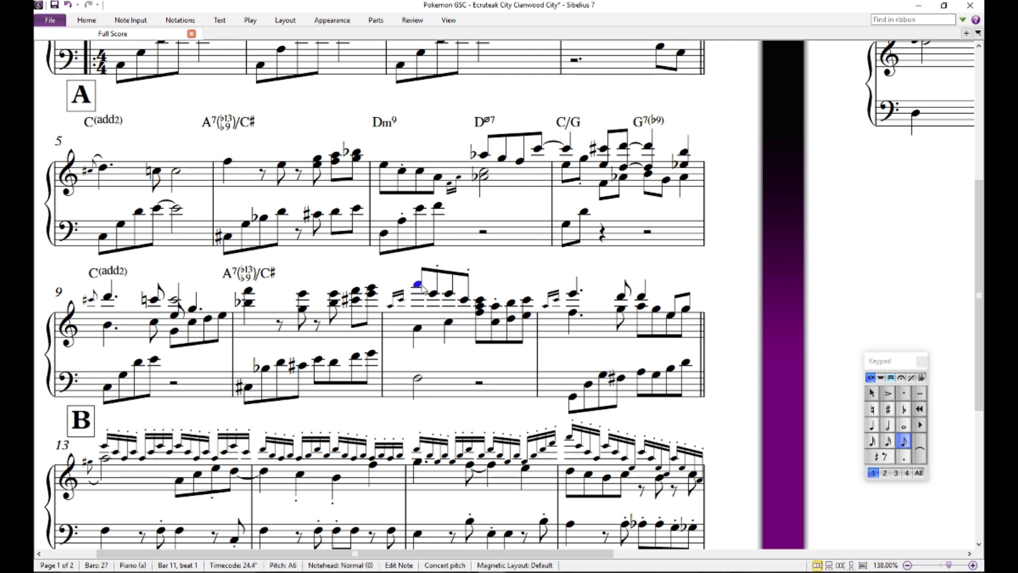
{"action": "key", "text": "ctrl+k"}
{"action": "type", "text": "Fmaj7"}
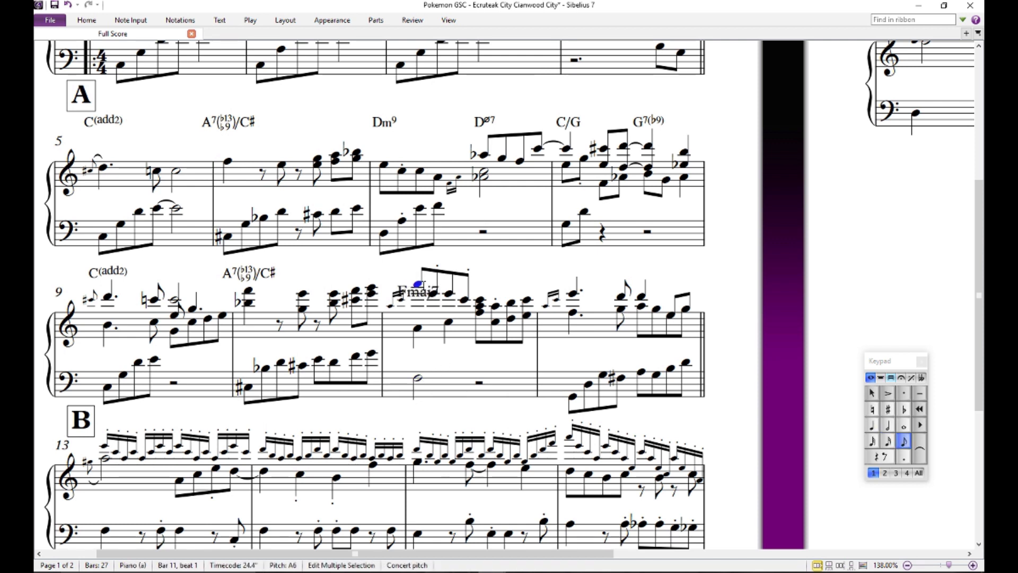
{"action": "key", "text": "Escape"}
{"action": "key", "text": "Escape"}
{"action": "key", "text": "ctrl+s"}
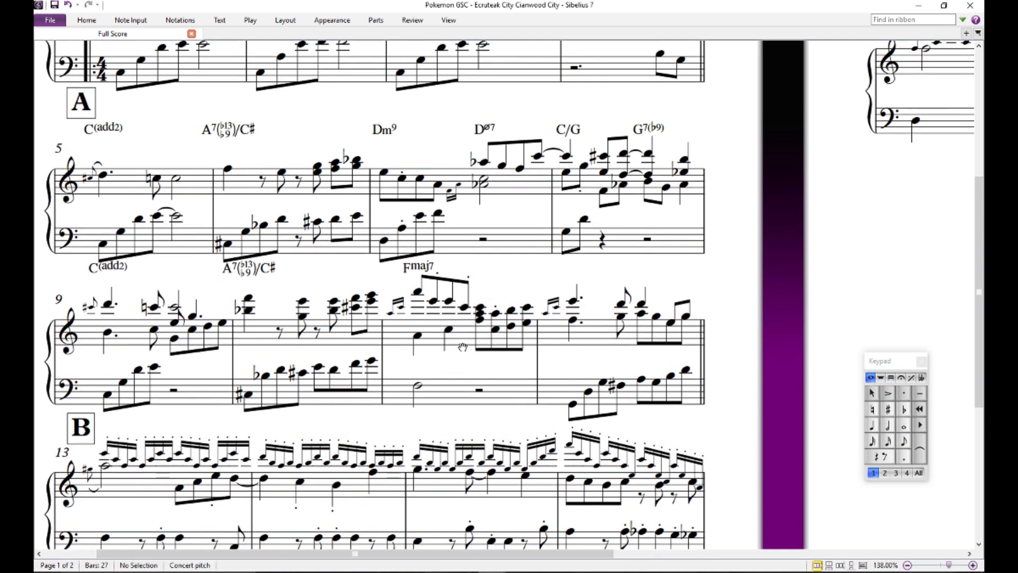
- Optimize the staff spacing to give the chord symbols above bars 9 to 11 more room
{"action": "left_click_drag", "start_coordinate": [458, 345], "coordinate": [459, 361]}
{"action": "left_click", "coordinate": [506, 282]}
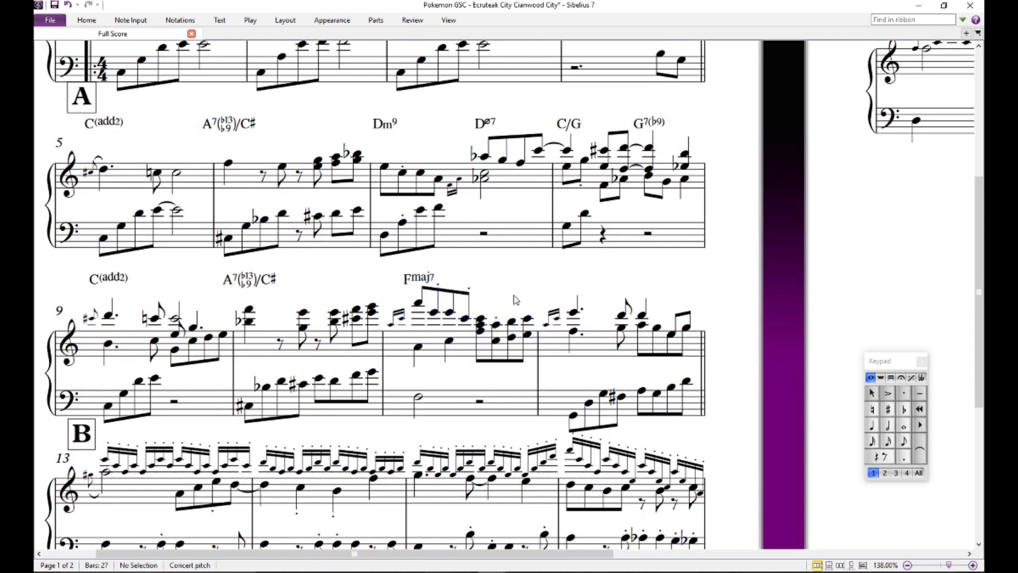
{"action": "scroll", "coordinate": [514, 300], "scroll_direction": "up", "scroll_amount": 3}
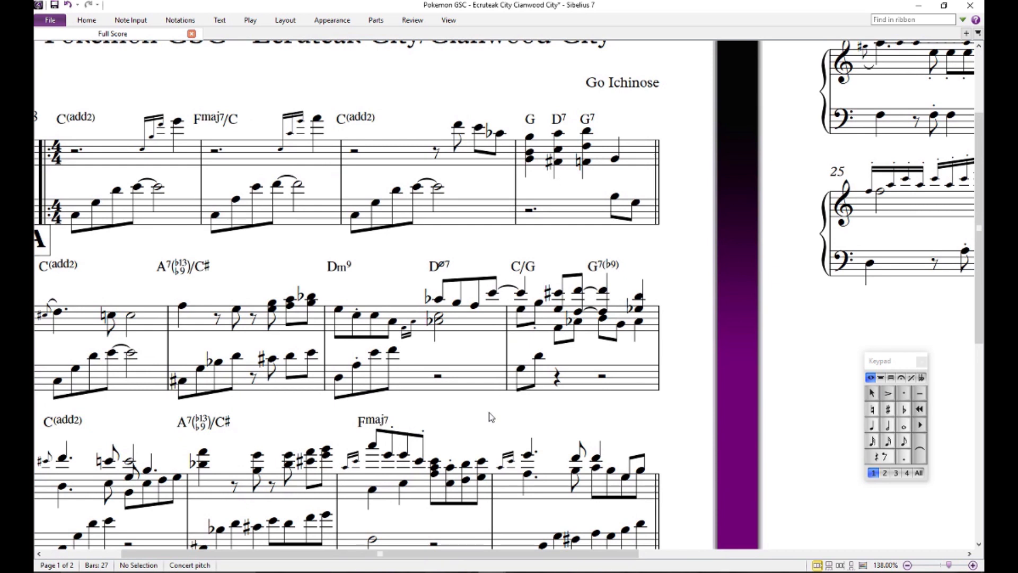
{"action": "scroll", "coordinate": [491, 417], "scroll_direction": "down", "scroll_amount": 5}
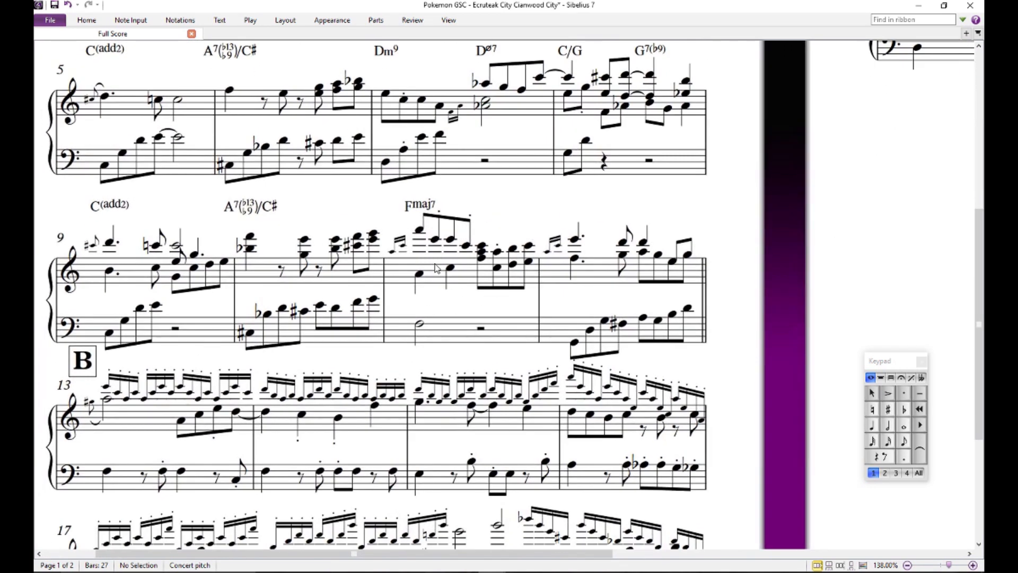
- Play the score back from the bass C-sharp on the first beat of bar 10, stop playback and clear the selection
{"action": "left_click_drag", "start_coordinate": [456, 296], "coordinate": [491, 321]}
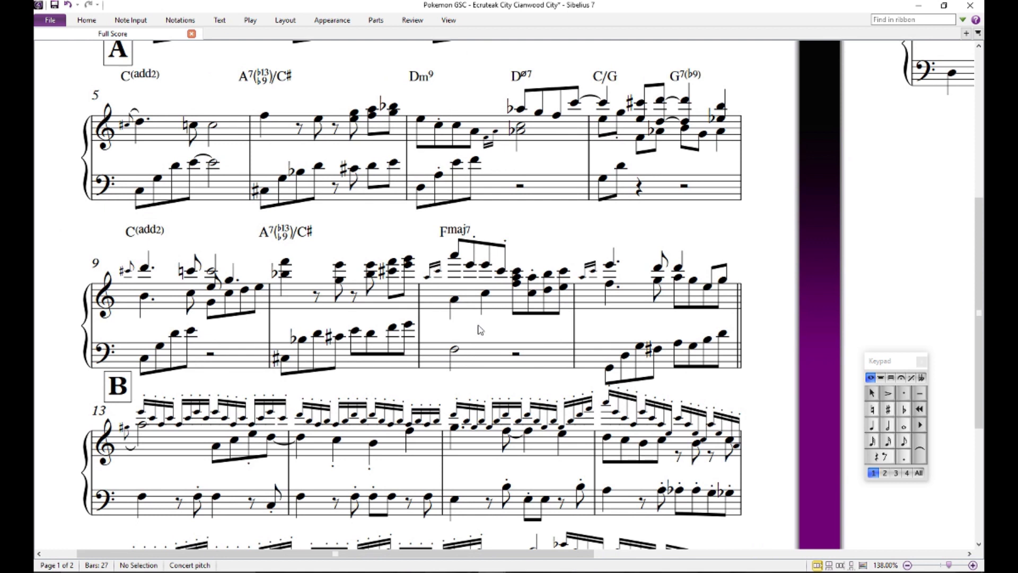
{"action": "left_click", "coordinate": [285, 359]}
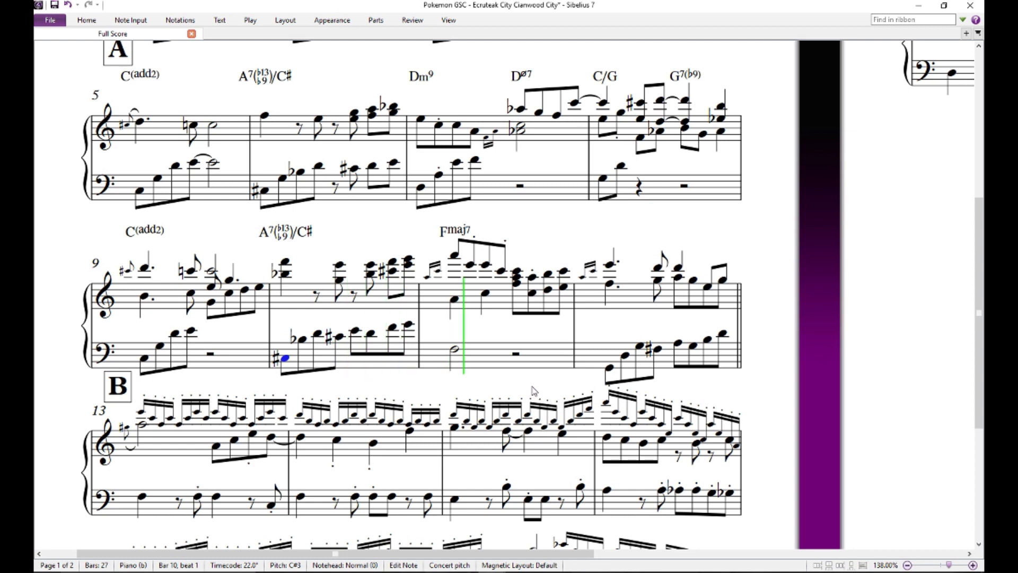
{"action": "key", "text": "Escape"}
{"action": "key", "text": "Escape"}
- Audition the upper notes from beat 3 to beat 4.5 of bar 11, and the full chord on beat 3
{"action": "left_click_drag", "start_coordinate": [488, 335], "coordinate": [446, 322]}
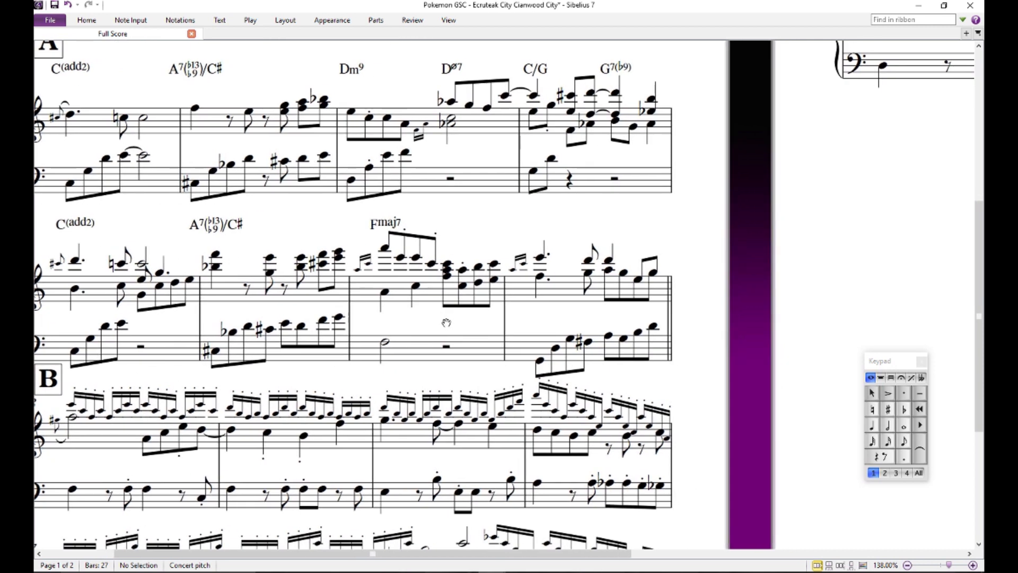
{"action": "left_click", "coordinate": [447, 272]}
{"action": "key", "text": "Right"}
{"action": "key", "text": "Right"}
{"action": "key", "text": "Right"}
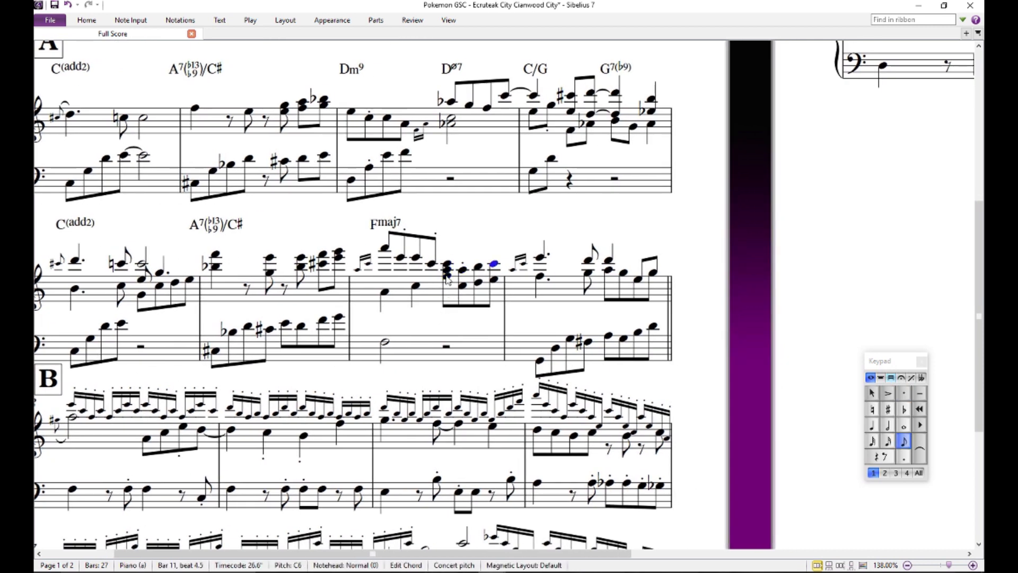
{"action": "left_click", "coordinate": [470, 233]}
{"action": "double_click", "coordinate": [447, 270]}
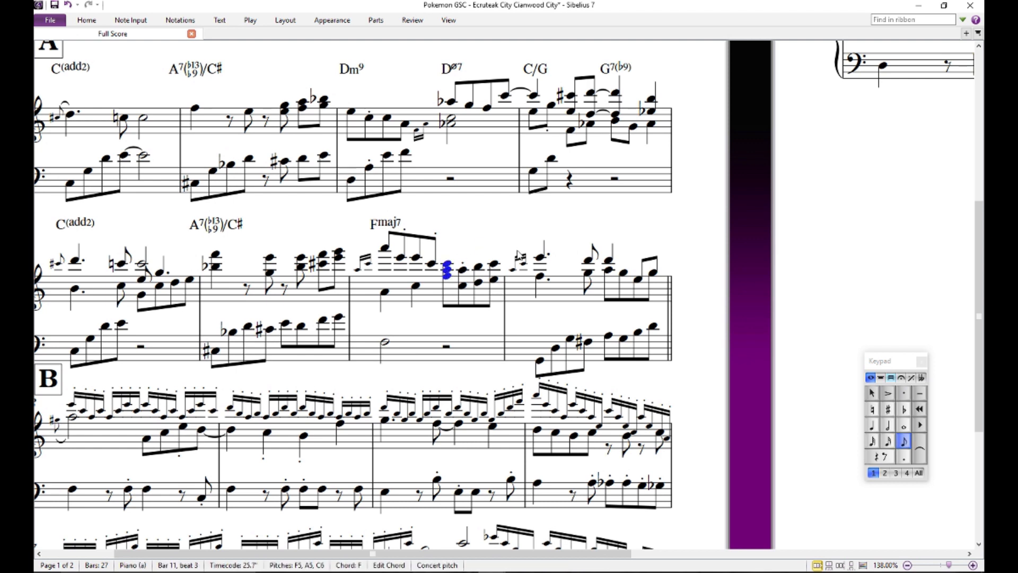
{"action": "left_click", "coordinate": [560, 313]}
- Audition the dotted E and the lower-voice F on the first beat of bar 12
{"action": "left_click_drag", "start_coordinate": [561, 321], "coordinate": [605, 240]}
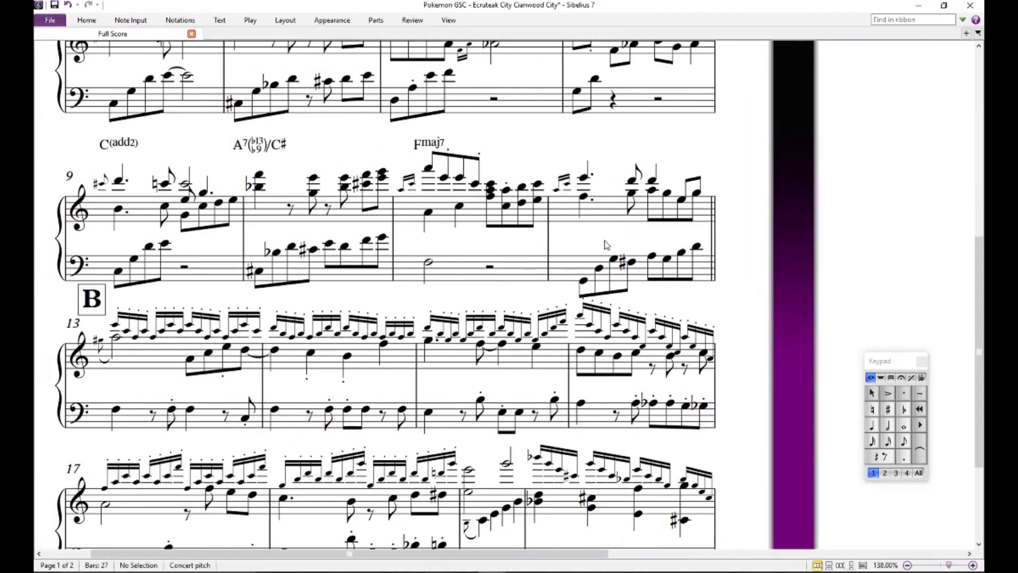
{"action": "left_click", "coordinate": [584, 178]}
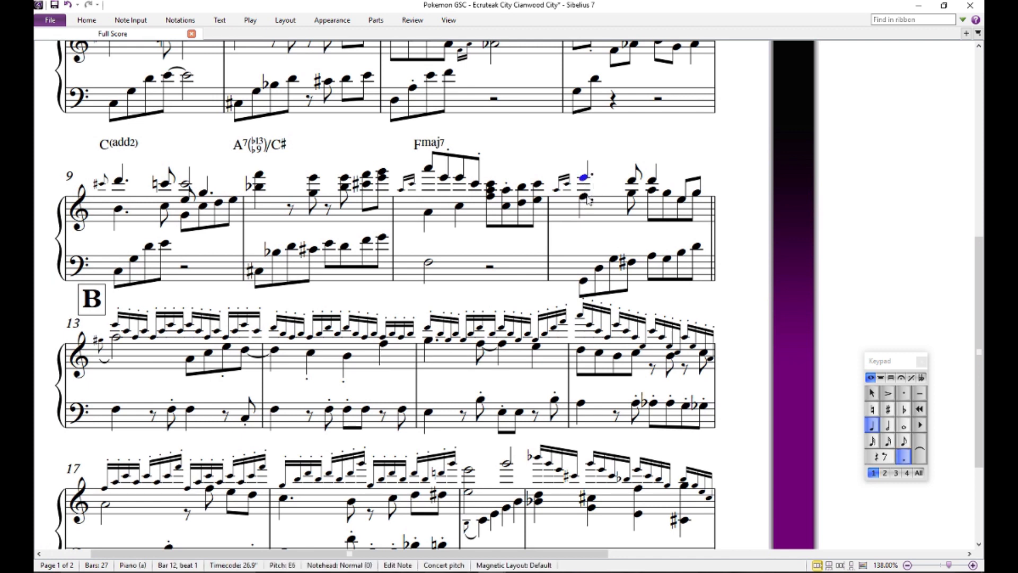
{"action": "left_click", "coordinate": [584, 198]}
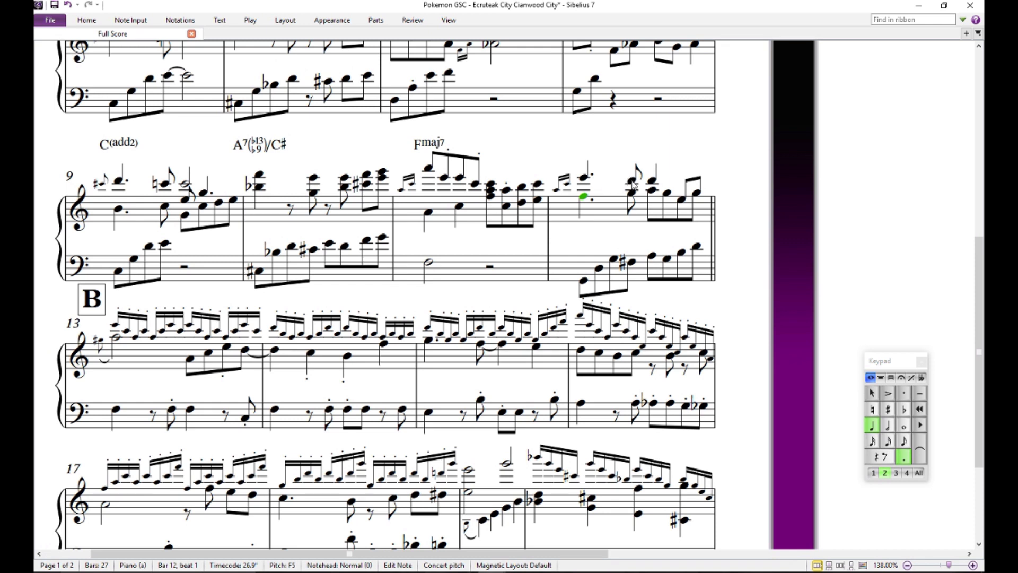
- Audition bar 12's bass notes from the low G on beat 1 to the G on beat 3.5
{"action": "left_click", "coordinate": [585, 286]}
{"action": "left_click", "coordinate": [614, 259]}
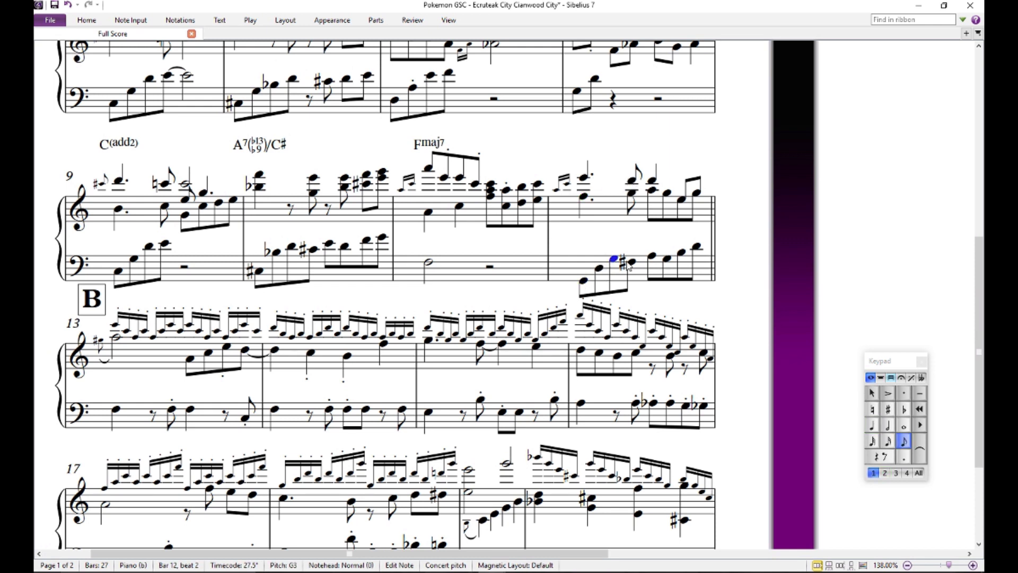
{"action": "left_click", "coordinate": [630, 262]}
{"action": "left_click", "coordinate": [653, 257]}
{"action": "left_click", "coordinate": [669, 259]}
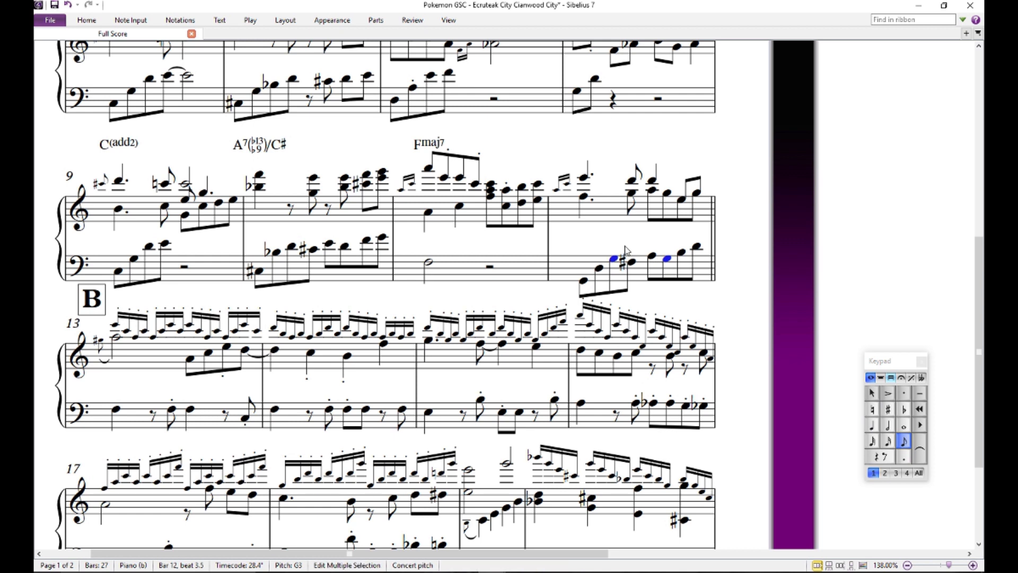
- Audition bar 12's bass G on beat 3.5 and the F-sharp on beat 2.5, and clear the selection
{"action": "key", "text": "Escape"}
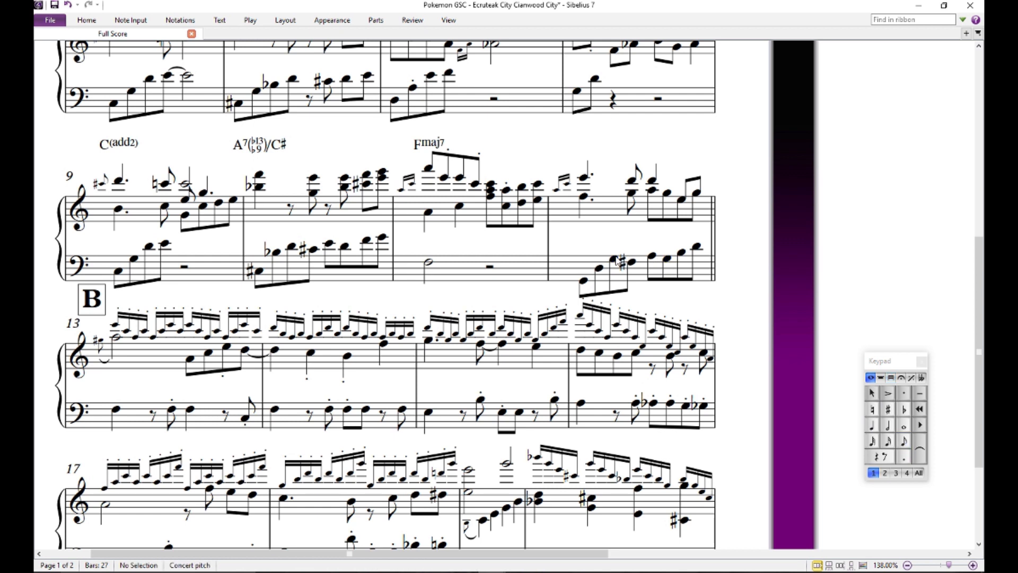
{"action": "left_click", "coordinate": [668, 259]}
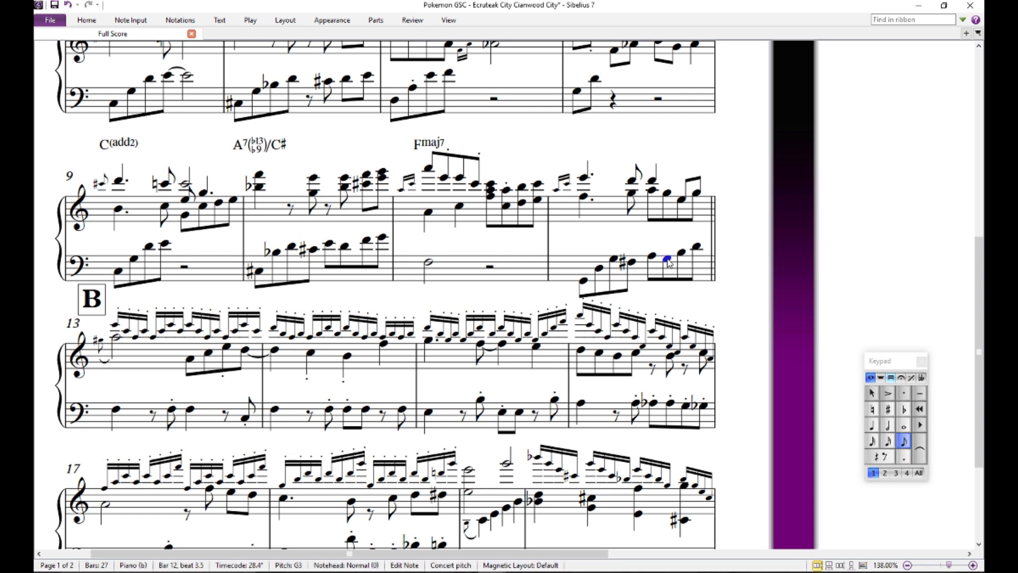
{"action": "left_click", "coordinate": [632, 262]}
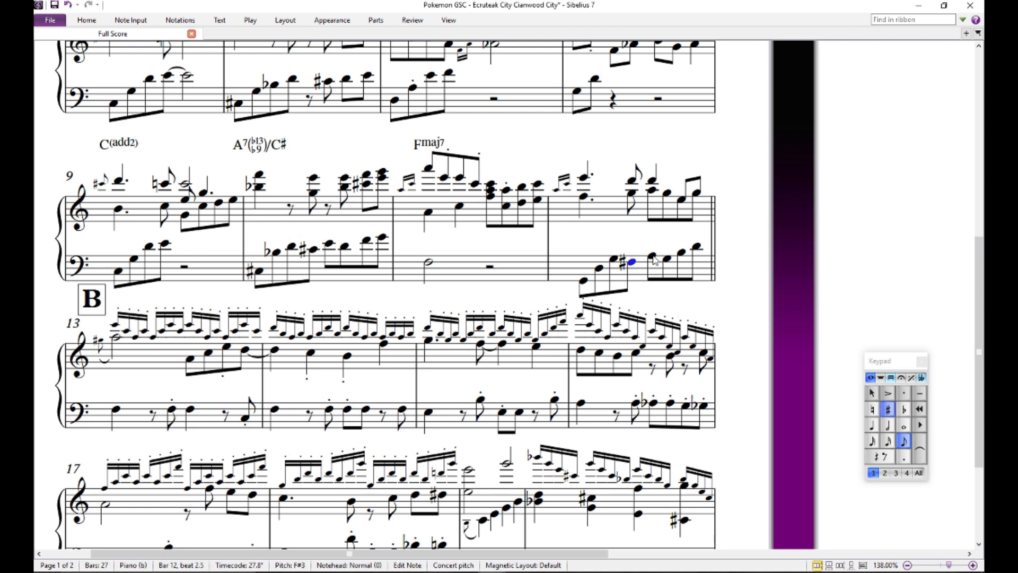
{"action": "key", "text": "Escape"}
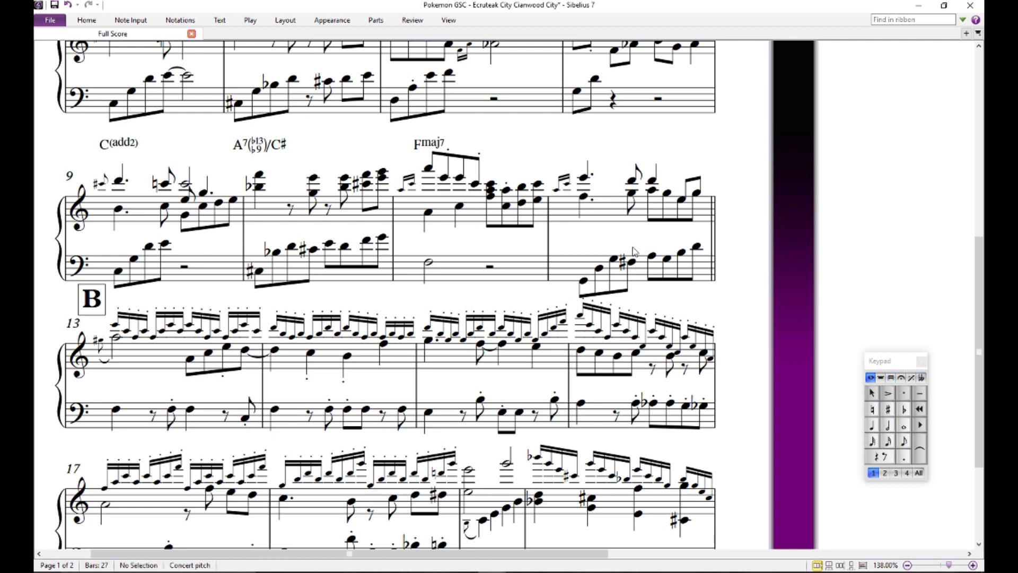
- Step through bar 12's bass notes from the G on beat 2 to the G on beat 3.5, and clear the selection
{"action": "left_click", "coordinate": [614, 260]}
{"action": "key", "text": "Right"}
{"action": "key", "text": "Right"}
{"action": "key", "text": "Right"}
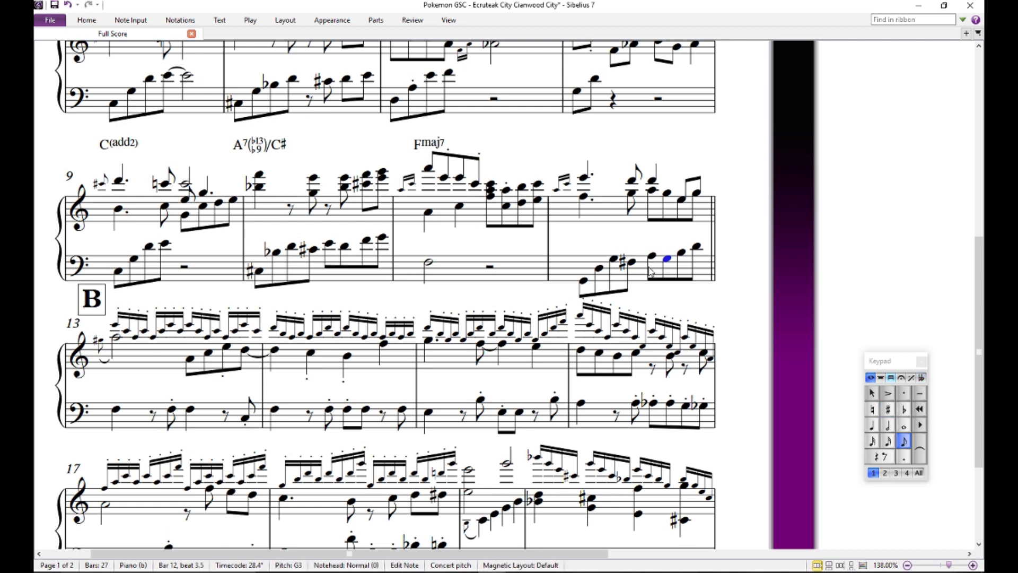
{"action": "key", "text": "Escape"}
{"action": "key", "text": "Escape"}
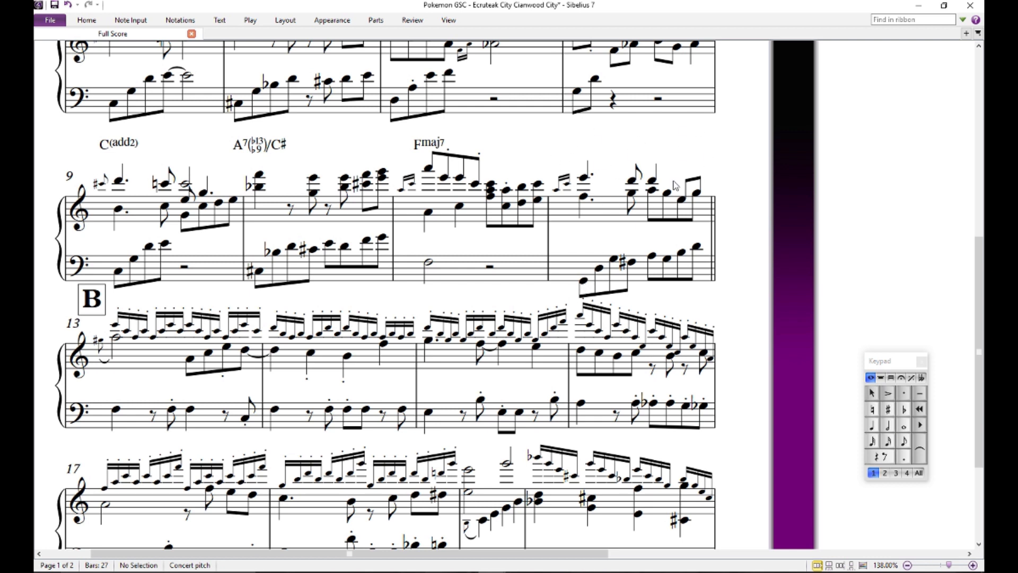
- Play the score back from the lower-voice F on the first beat of bar 12, and stop playback
{"action": "left_click", "coordinate": [583, 197]}
{"action": "key", "text": "p"}
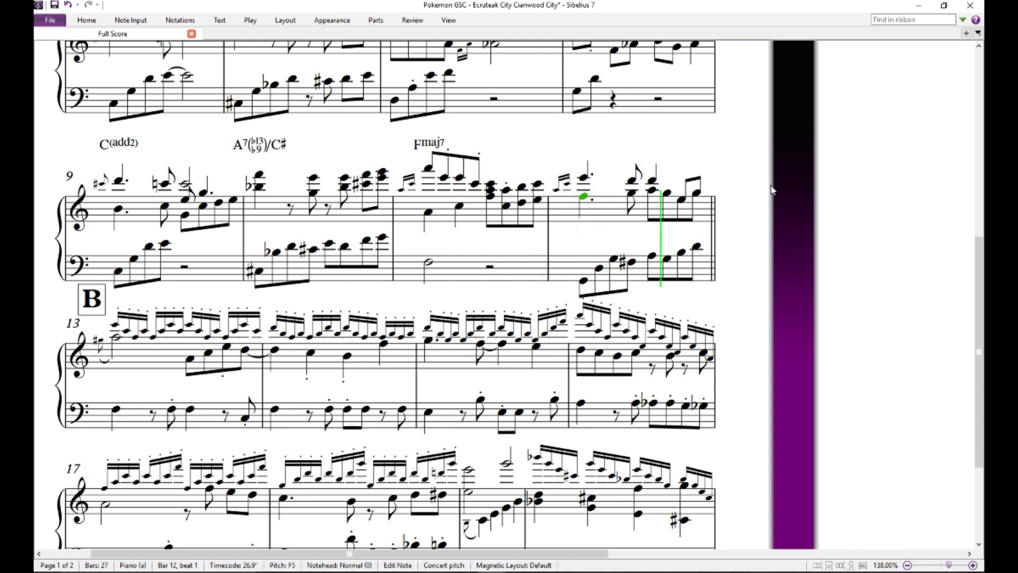
{"action": "key", "text": "Escape"}
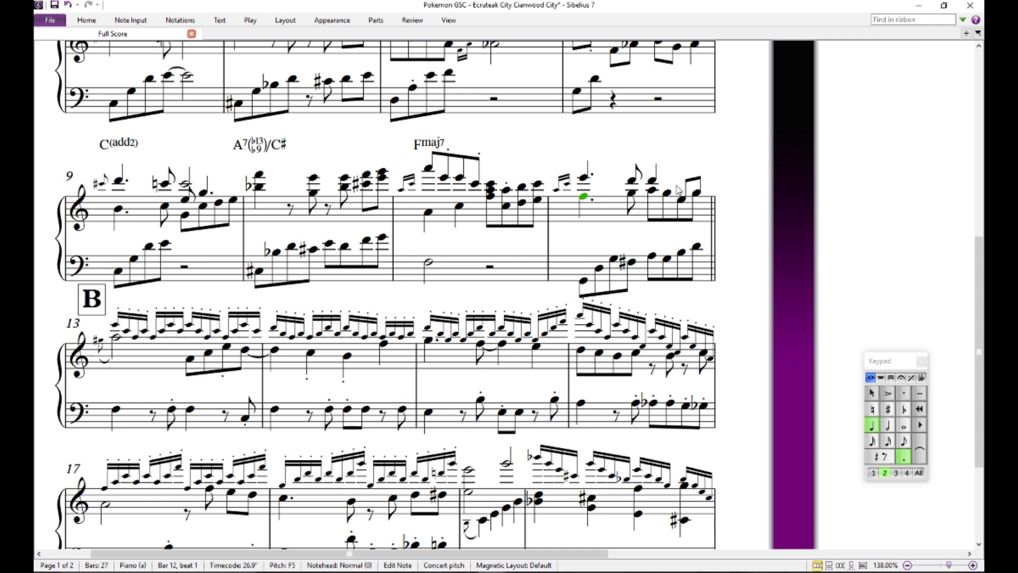
- Audition the dotted E on the first beat of bar 12 and the grace notes A and C leading into it
{"action": "left_click", "coordinate": [588, 174]}
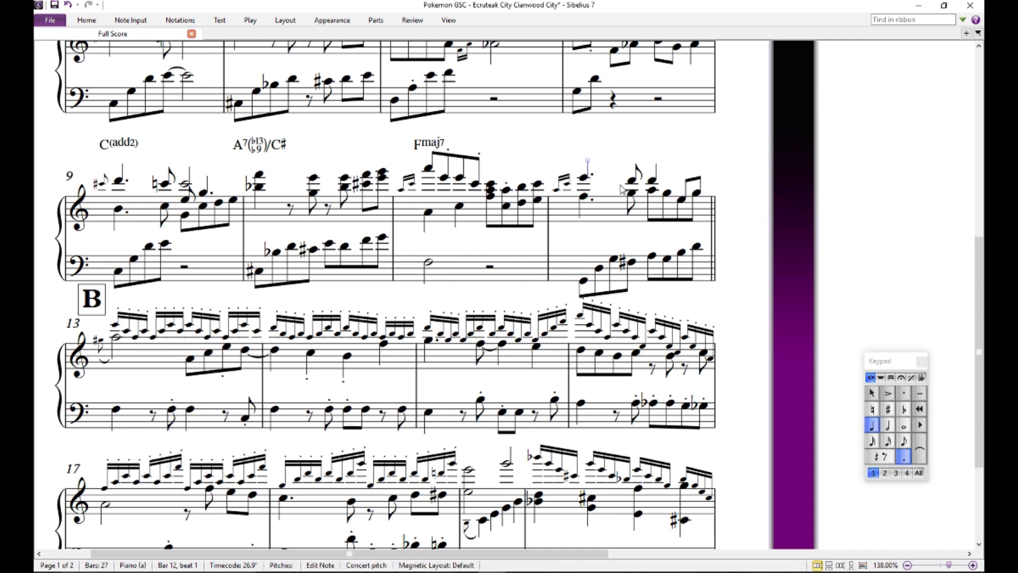
{"action": "left_click", "coordinate": [583, 179]}
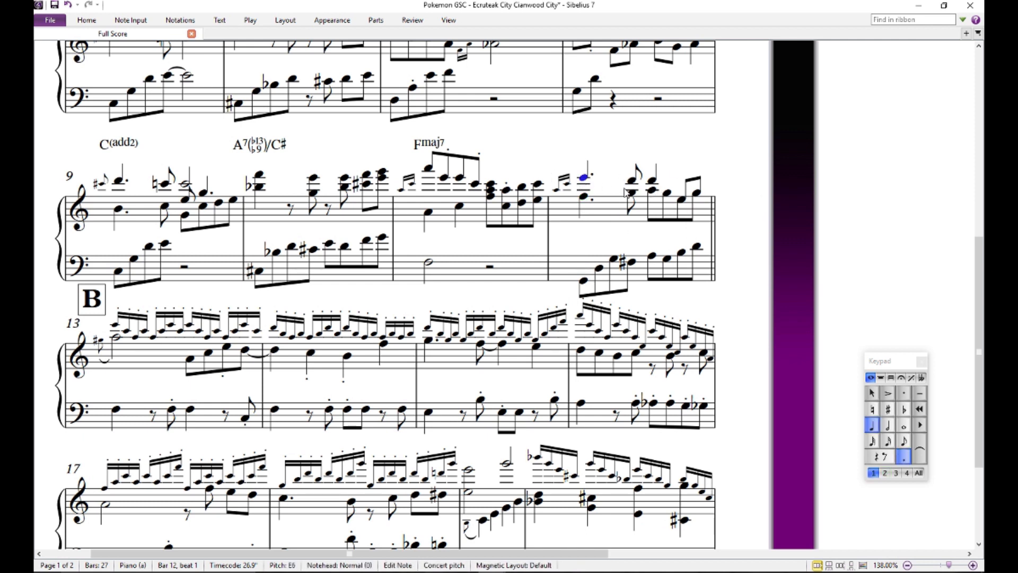
{"action": "left_click", "coordinate": [557, 190]}
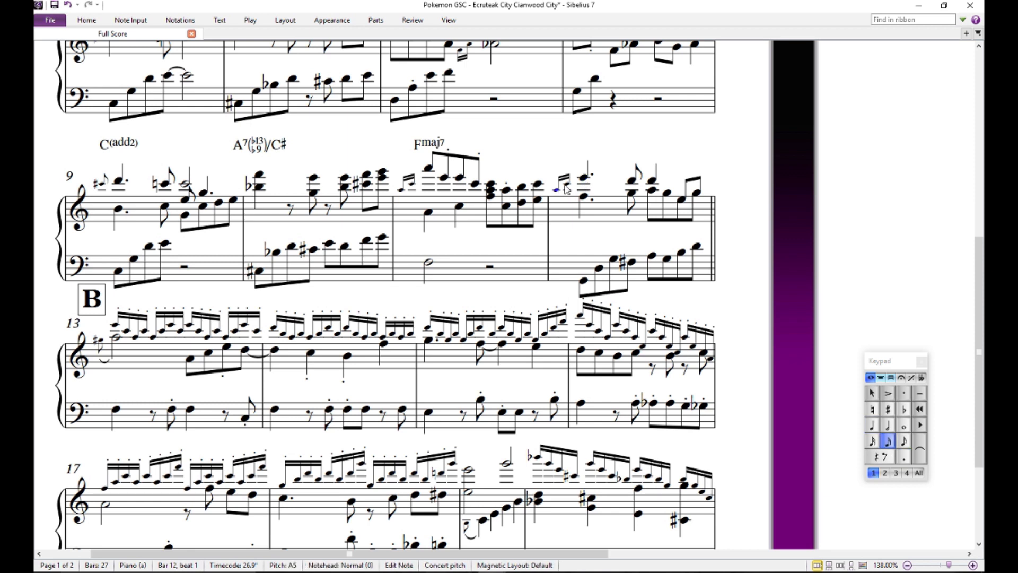
{"action": "left_click", "coordinate": [554, 197]}
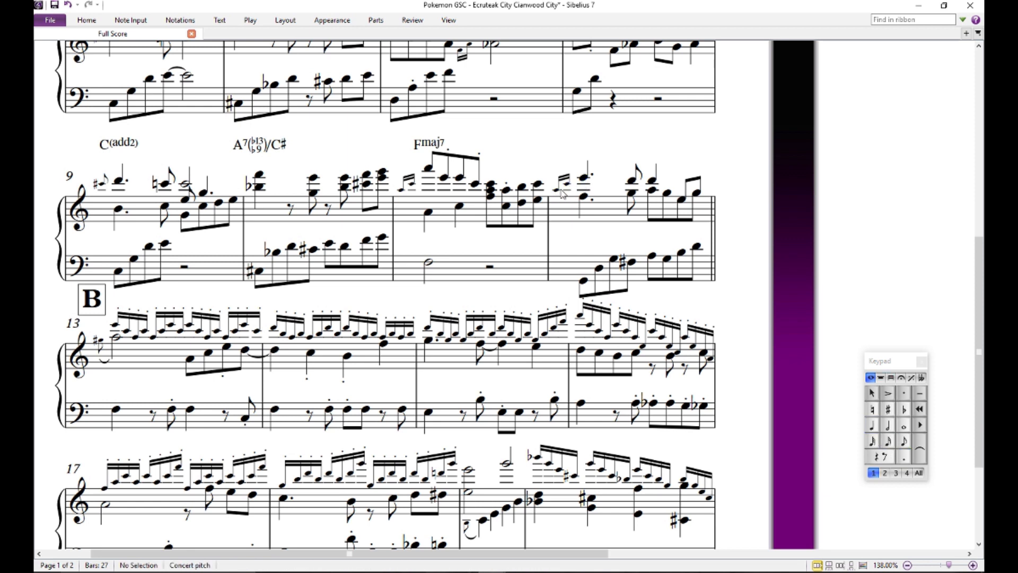
{"action": "left_click", "coordinate": [558, 191]}
{"action": "left_click", "coordinate": [585, 178]}
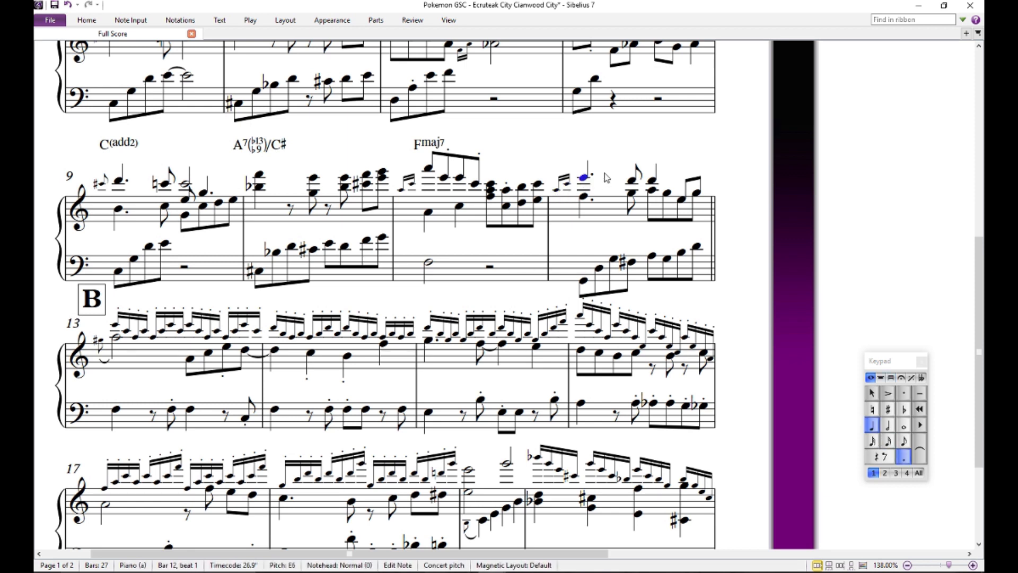
{"action": "left_click", "coordinate": [603, 172]}
{"action": "left_click", "coordinate": [567, 184]}
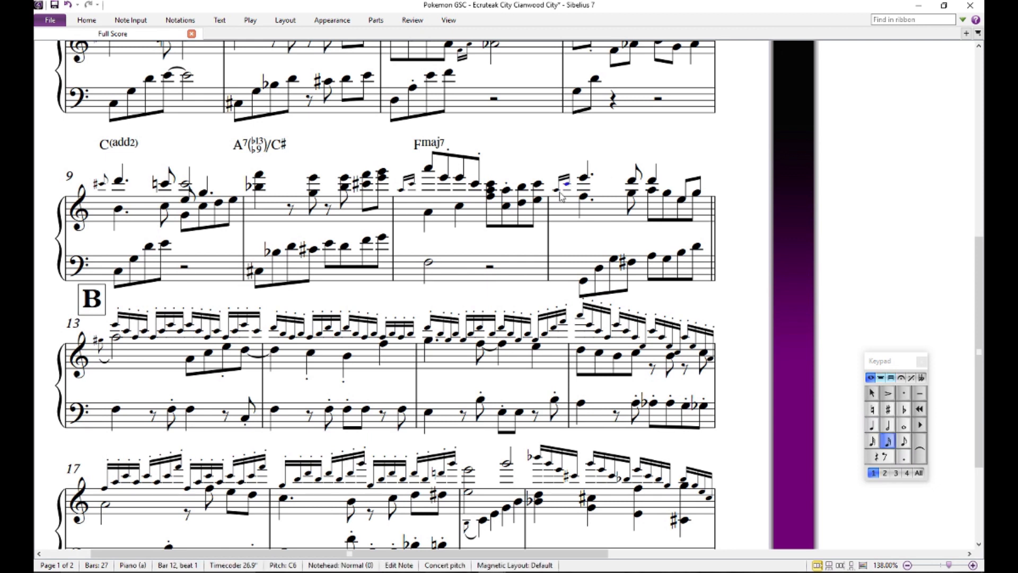
- Add a Gsus chord symbol above the dotted E on the first beat of bar 12
{"action": "left_click", "coordinate": [585, 178]}
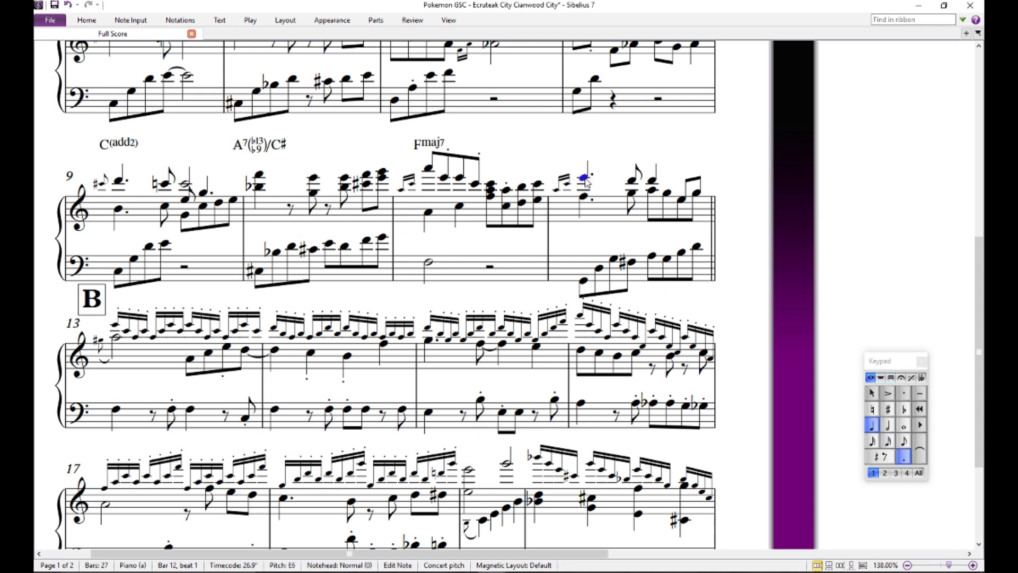
{"action": "key", "text": "ctrl+k"}
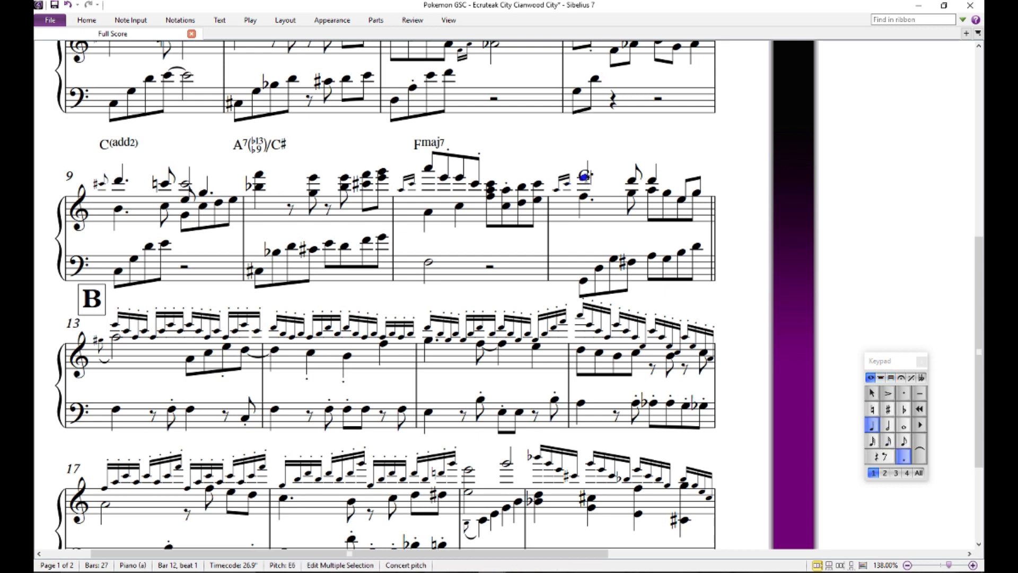
{"action": "type", "text": "Gsus"}
{"action": "key", "text": "Escape"}
{"action": "key", "text": "Escape"}
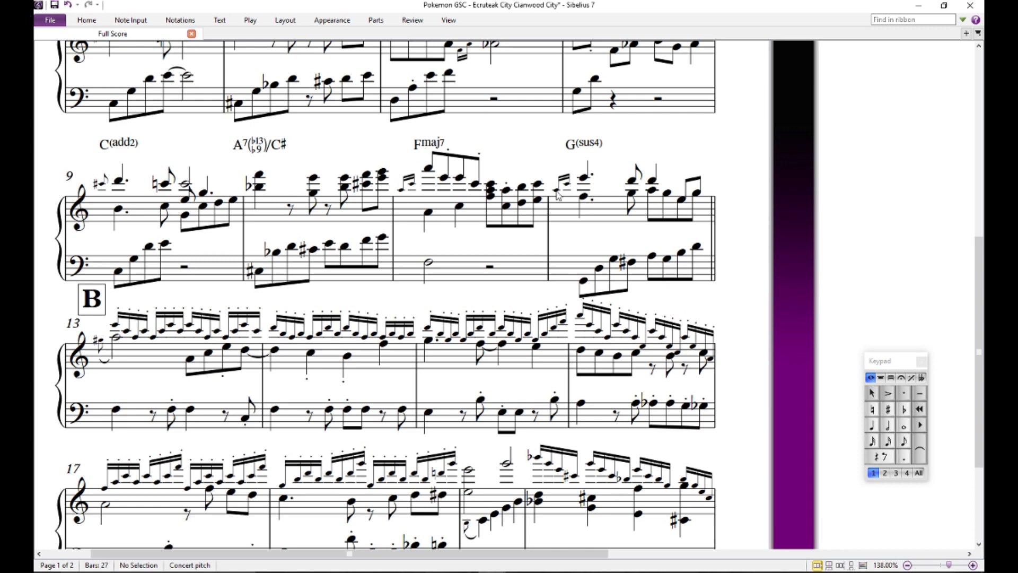
- Compare the upper E on beat 1 of bar 12 with the D on beat 2.5 by auditioning them repeatedly
{"action": "left_click", "coordinate": [584, 178]}
{"action": "left_click", "coordinate": [631, 181]}
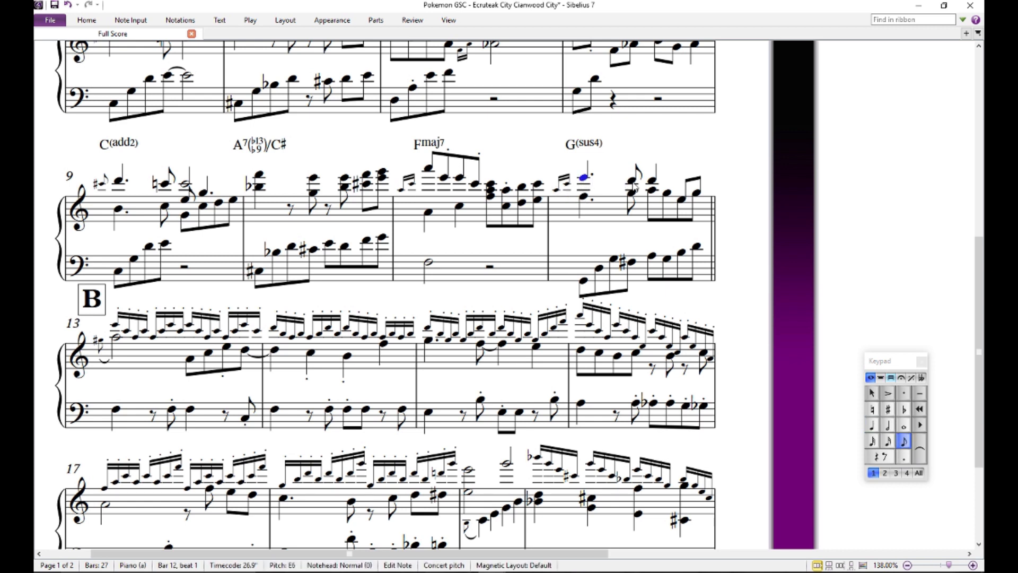
{"action": "left_click", "coordinate": [582, 179]}
{"action": "left_click", "coordinate": [633, 180]}
{"action": "key", "text": "Escape"}
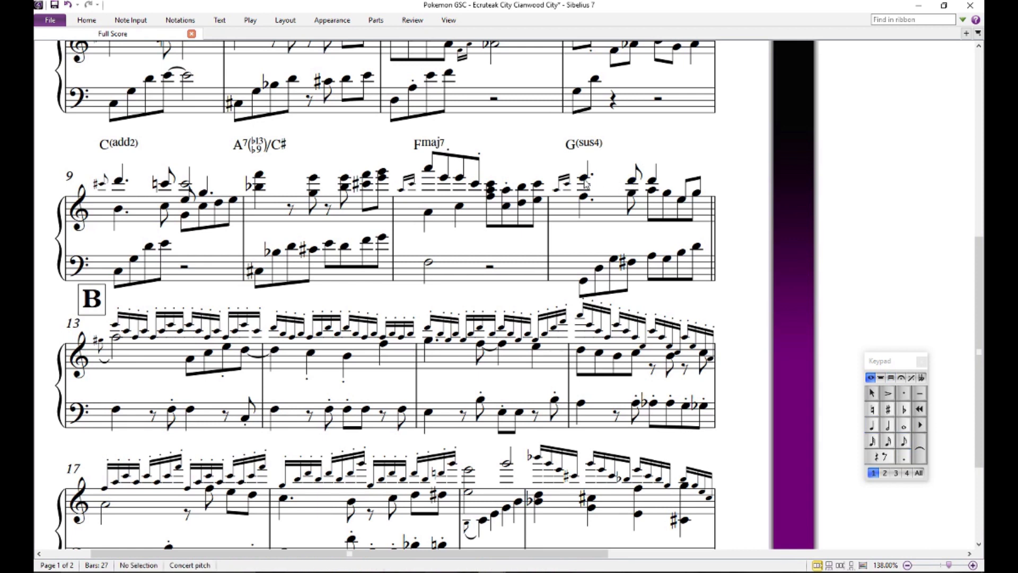
{"action": "left_click", "coordinate": [584, 179]}
{"action": "left_click", "coordinate": [632, 181]}
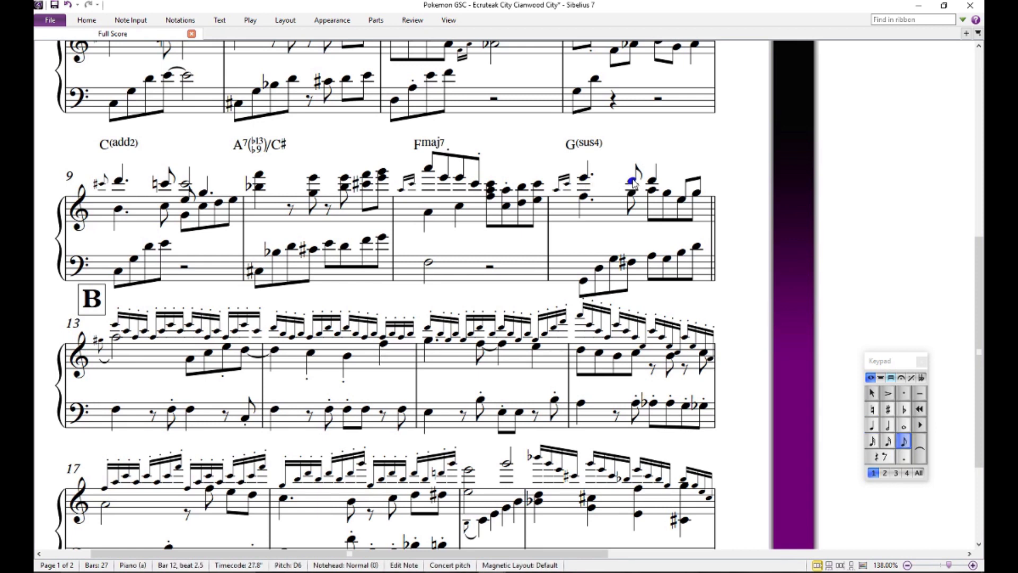
{"action": "key", "text": "Escape"}
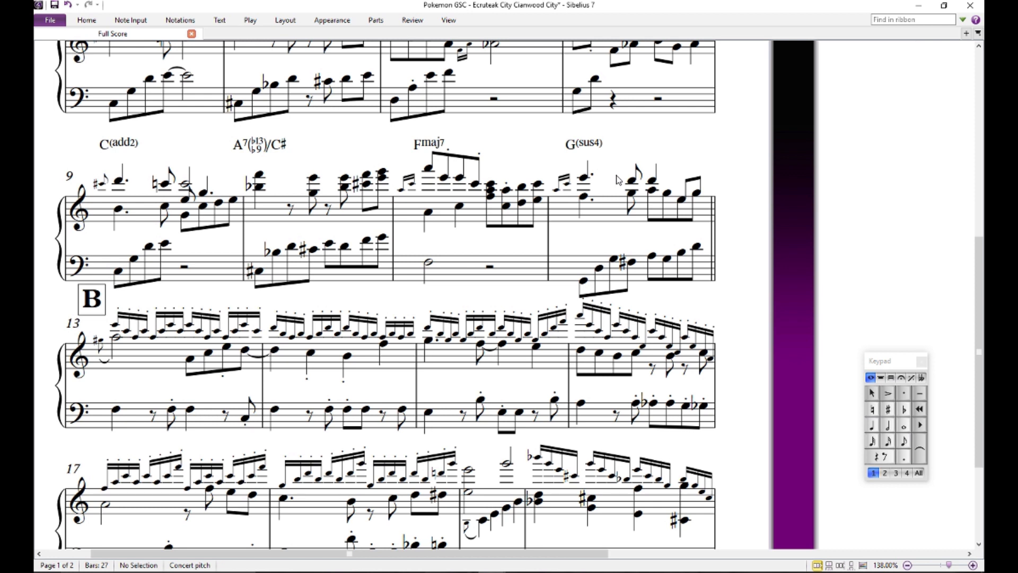
{"action": "left_click_drag", "start_coordinate": [617, 180], "coordinate": [551, 202]}
{"action": "left_click", "coordinate": [562, 203]}
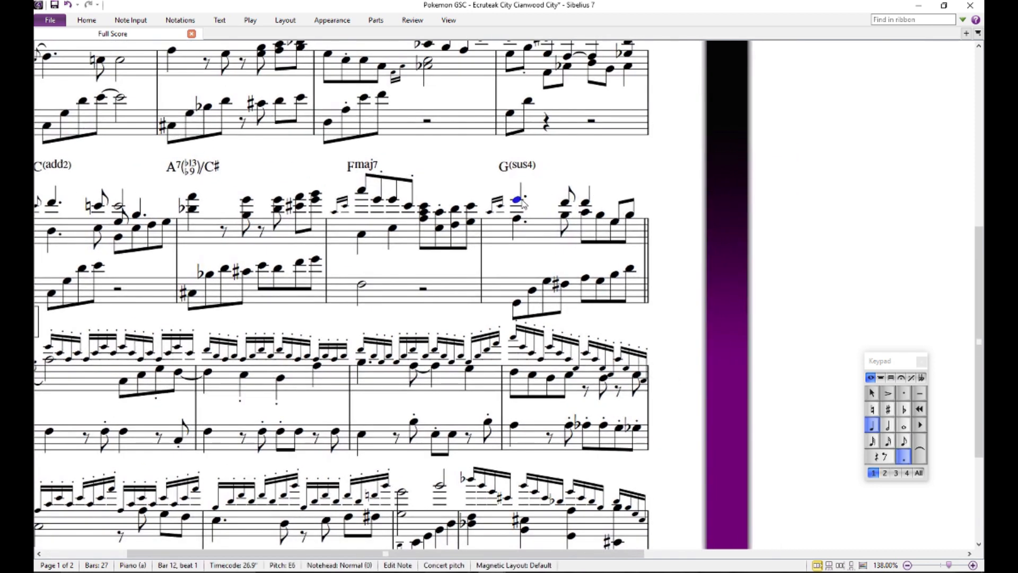
{"action": "key", "text": "Escape"}
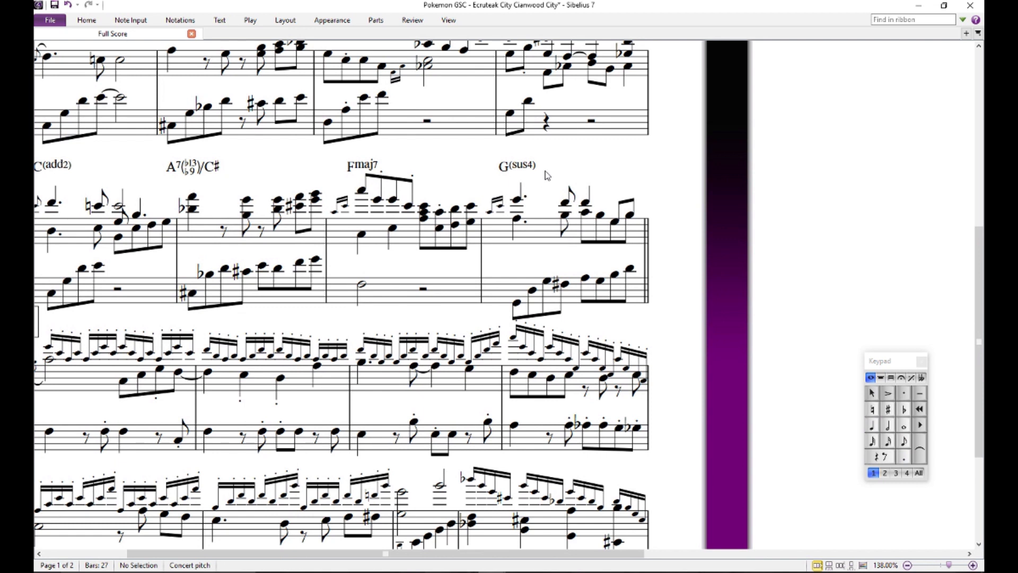
- Audition the bass B on beat 4 of bar 12
{"action": "scroll", "coordinate": [587, 177], "scroll_direction": "down", "scroll_amount": 1}
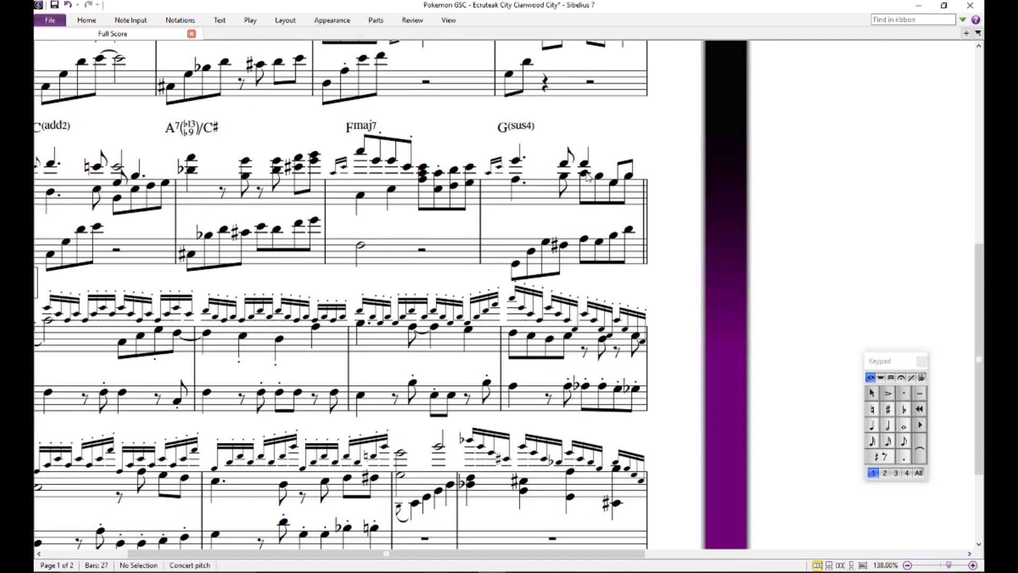
{"action": "left_click", "coordinate": [614, 236]}
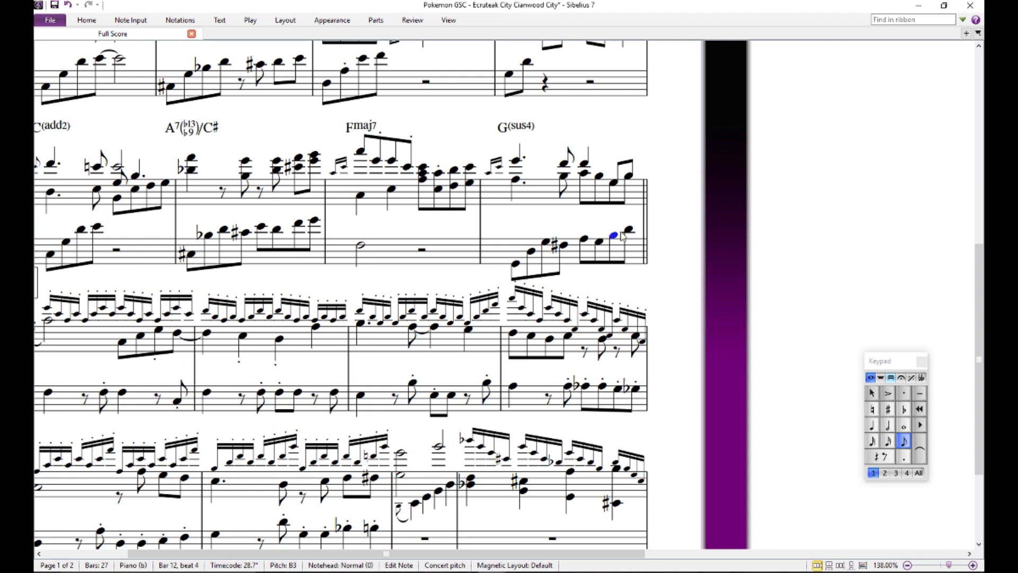
{"action": "left_click", "coordinate": [622, 233]}
{"action": "left_click", "coordinate": [606, 235]}
{"action": "left_click", "coordinate": [613, 236]}
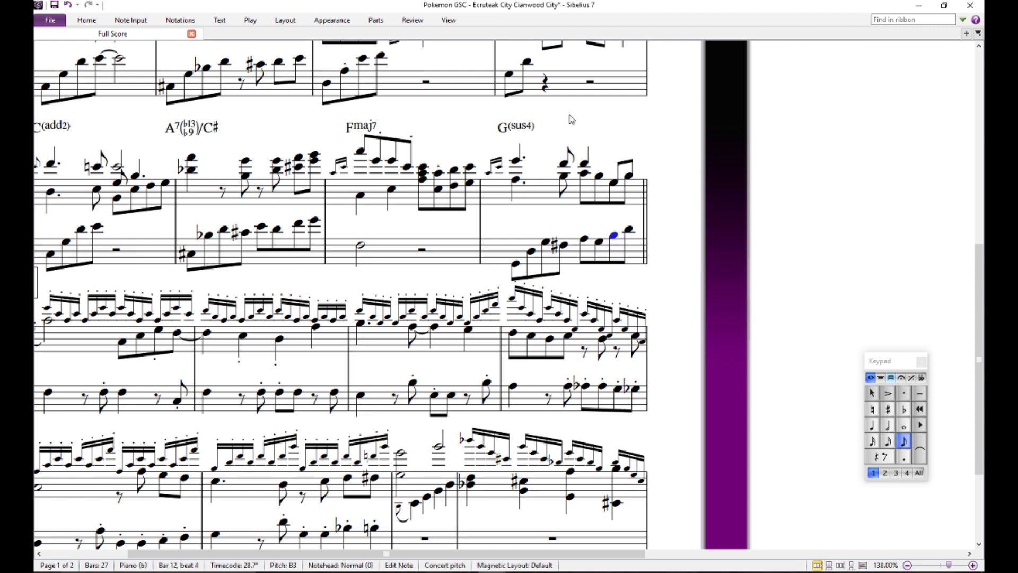
- Add a G chord symbol above the upper D on beat 3 of bar 12
{"action": "left_click", "coordinate": [586, 166]}
{"action": "left_click", "coordinate": [586, 161], "text": "ctrl"}
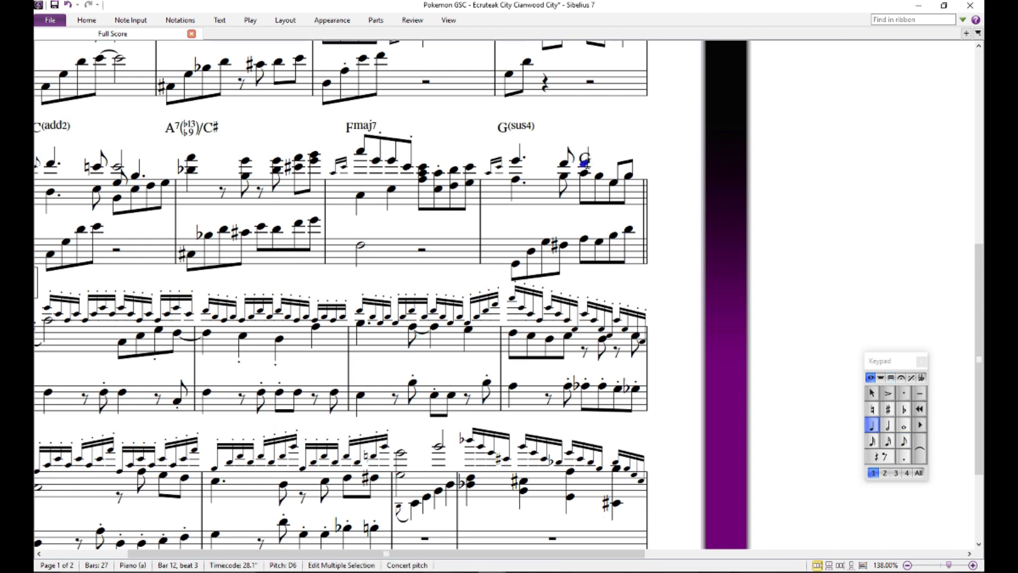
{"action": "left_click", "coordinate": [630, 131]}
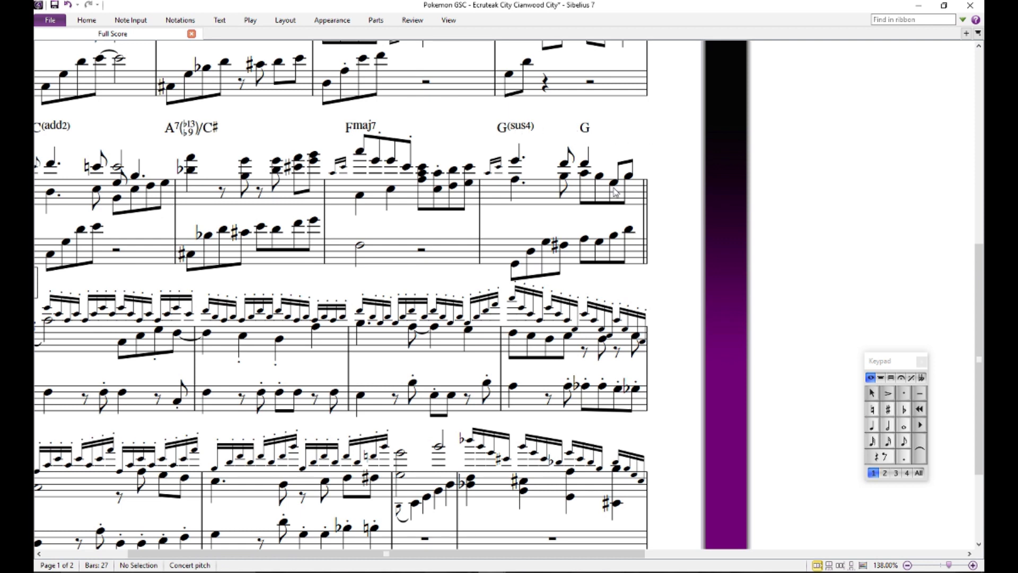
- Audition the high E and bass F on the first beat of bar 13, plus the upper notes on beats 1.5 and 1.75
{"action": "left_click_drag", "start_coordinate": [590, 208], "coordinate": [815, 106]}
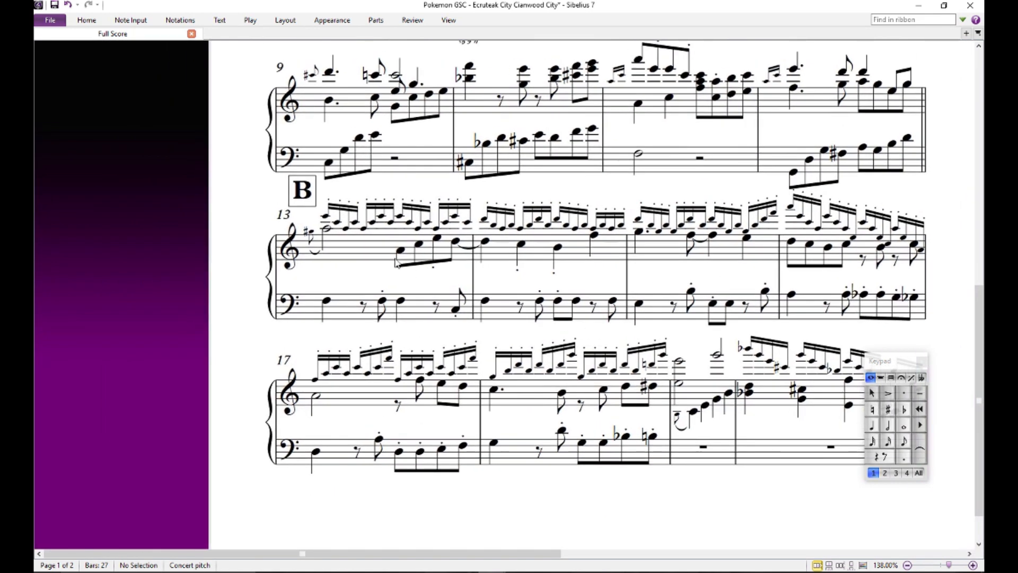
{"action": "left_click", "coordinate": [325, 216]}
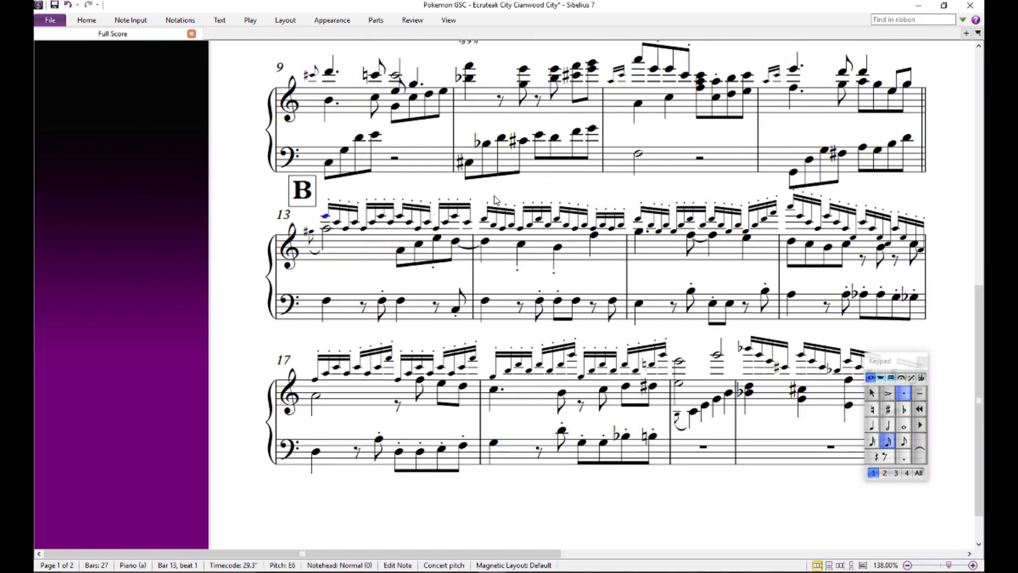
{"action": "left_click_drag", "start_coordinate": [614, 184], "coordinate": [620, 220]}
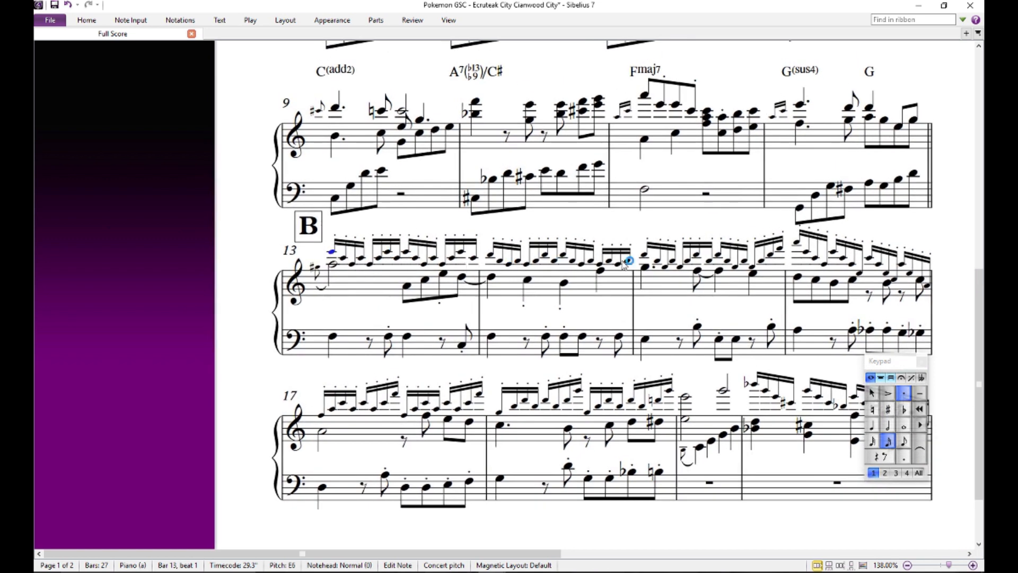
{"action": "key", "text": "Escape"}
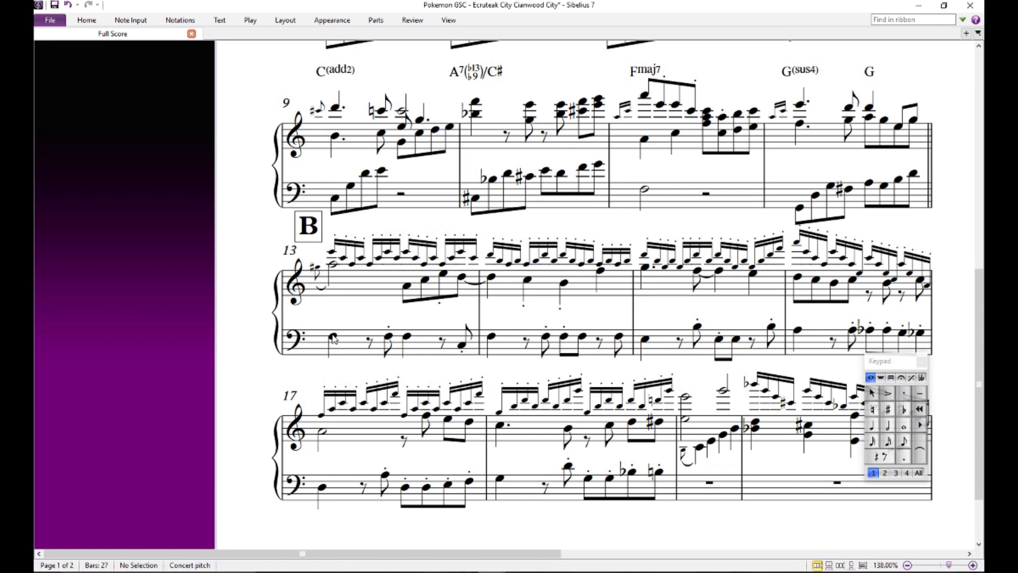
{"action": "left_click", "coordinate": [333, 337]}
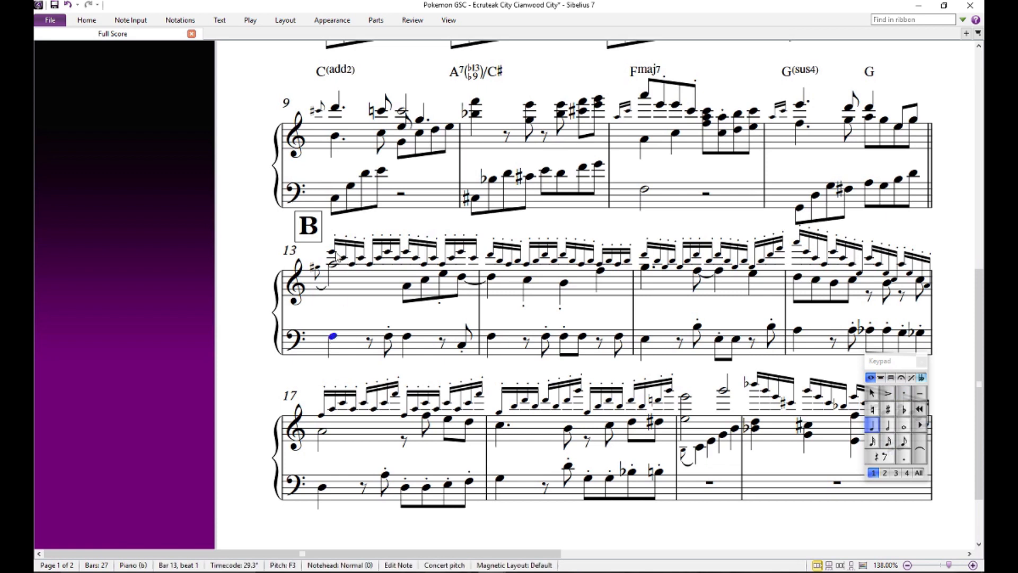
{"action": "left_click", "coordinate": [351, 263]}
{"action": "left_click", "coordinate": [360, 259]}
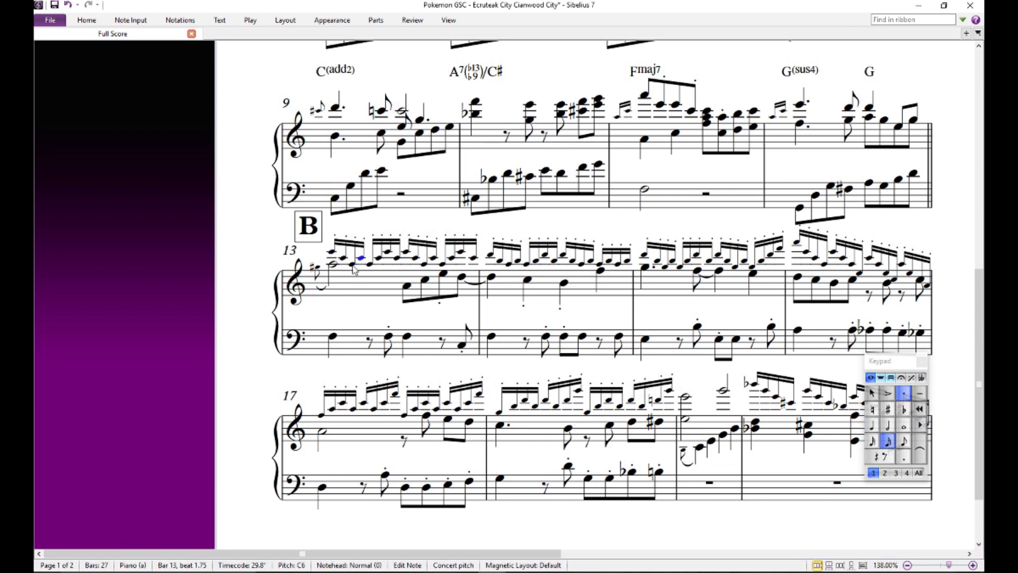
- Add an Fmaj7 chord symbol above the high E on beat 1 of bar 13
{"action": "left_click", "coordinate": [333, 253]}
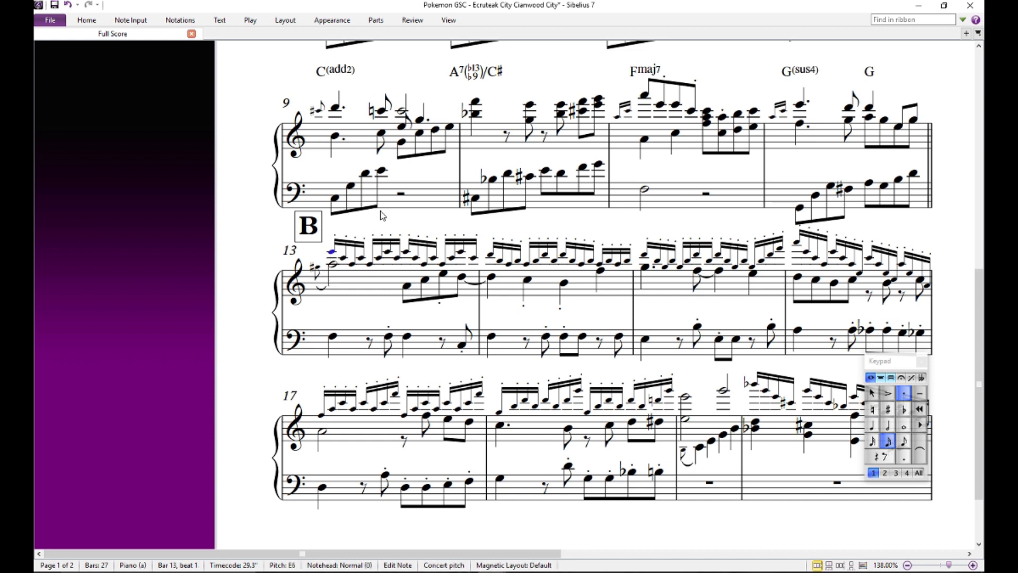
{"action": "key", "text": "ctrl+shift+a"}
{"action": "type", "text": "F"}
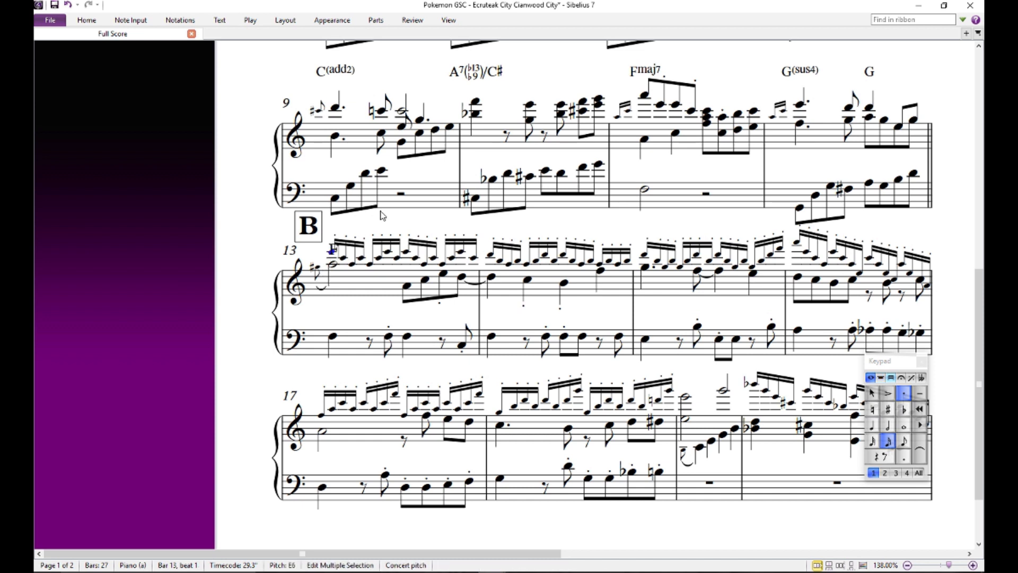
{"action": "type", "text": "maj7"}
{"action": "key", "text": "Escape"}
{"action": "key", "text": "Escape"}
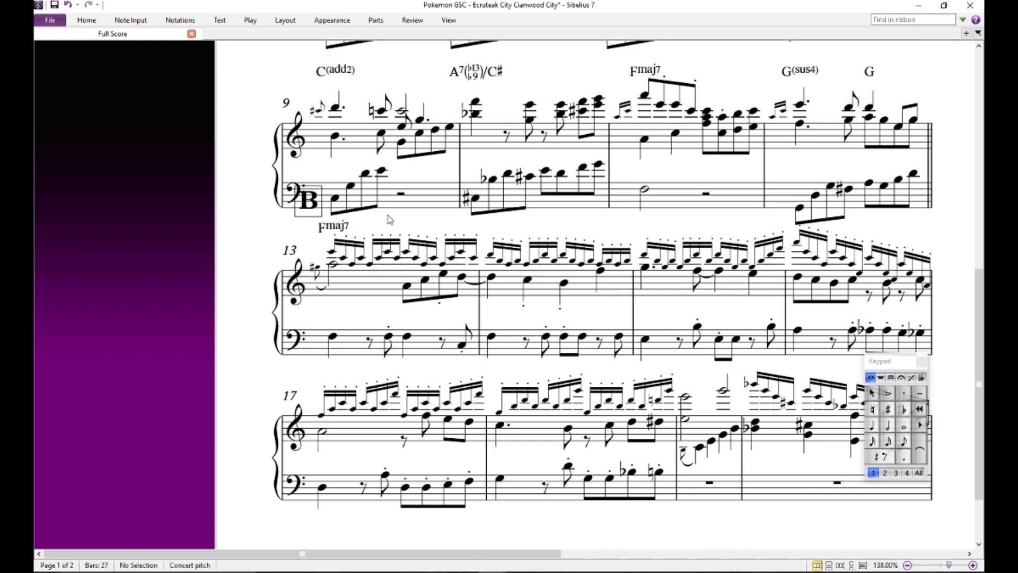
{"action": "left_click", "coordinate": [373, 285]}
{"action": "key", "text": "n"}
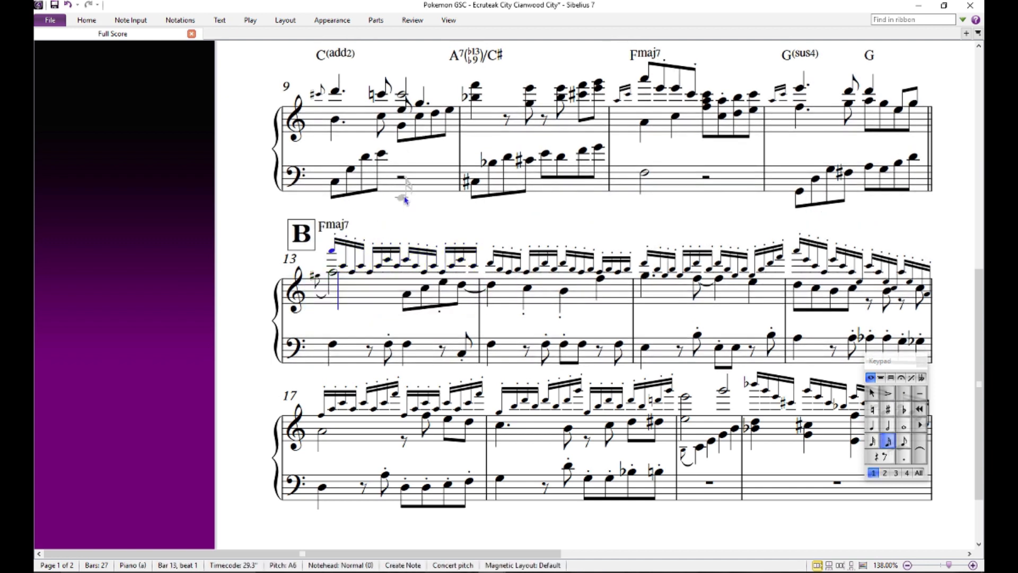
{"action": "key", "text": "ctrl+z"}
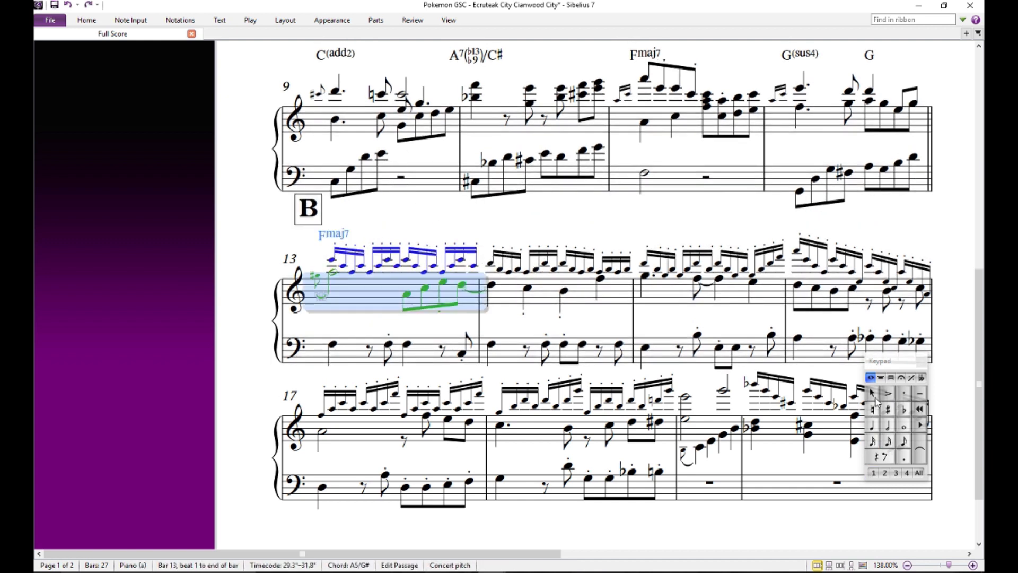
{"action": "key", "text": "Escape"}
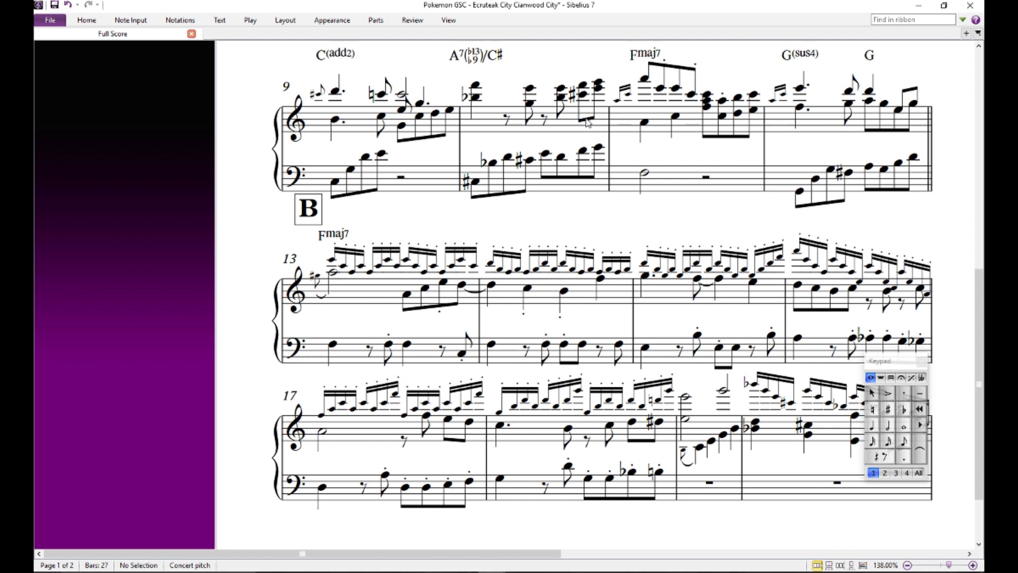
- Optimize the staff spacing across the whole score
{"action": "key", "text": "ctrl+a"}
{"action": "left_click", "coordinate": [285, 20]}
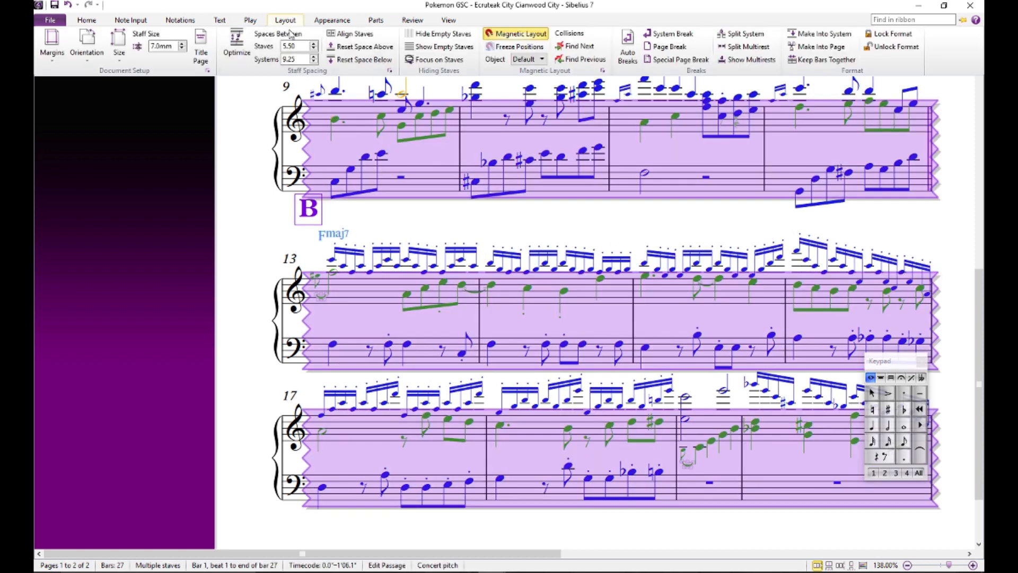
{"action": "left_click", "coordinate": [244, 46]}
{"action": "left_click", "coordinate": [425, 327]}
{"action": "left_click_drag", "start_coordinate": [450, 340], "coordinate": [371, 185]}
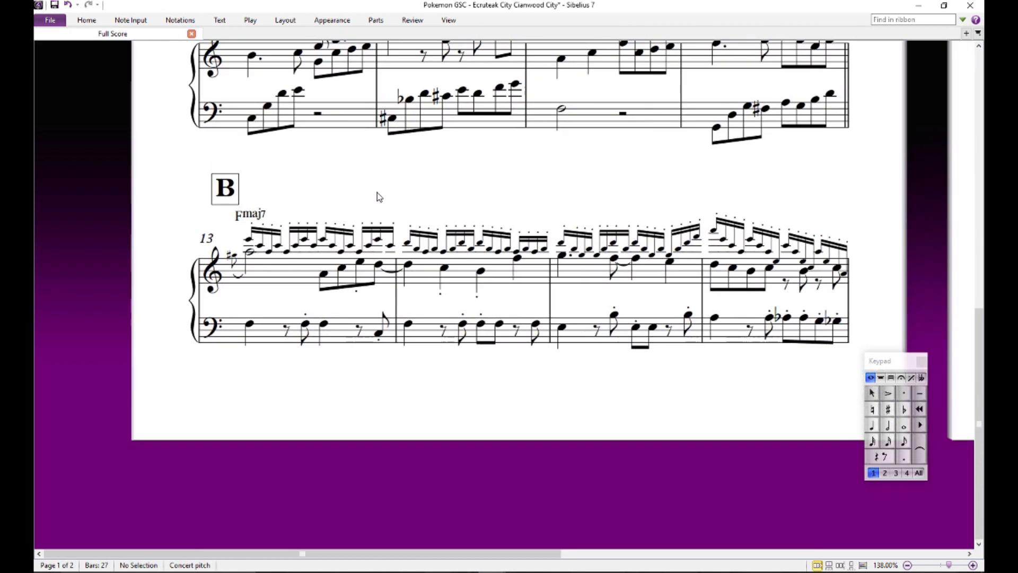
{"action": "left_click_drag", "start_coordinate": [467, 188], "coordinate": [439, 190]}
{"action": "left_click", "coordinate": [377, 246]}
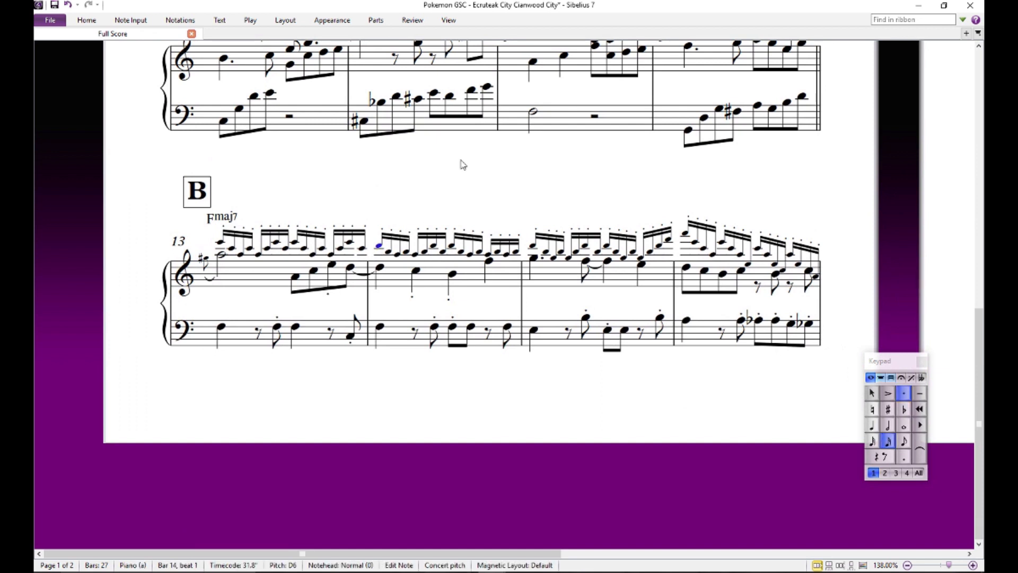
{"action": "key", "text": "ctrl+k"}
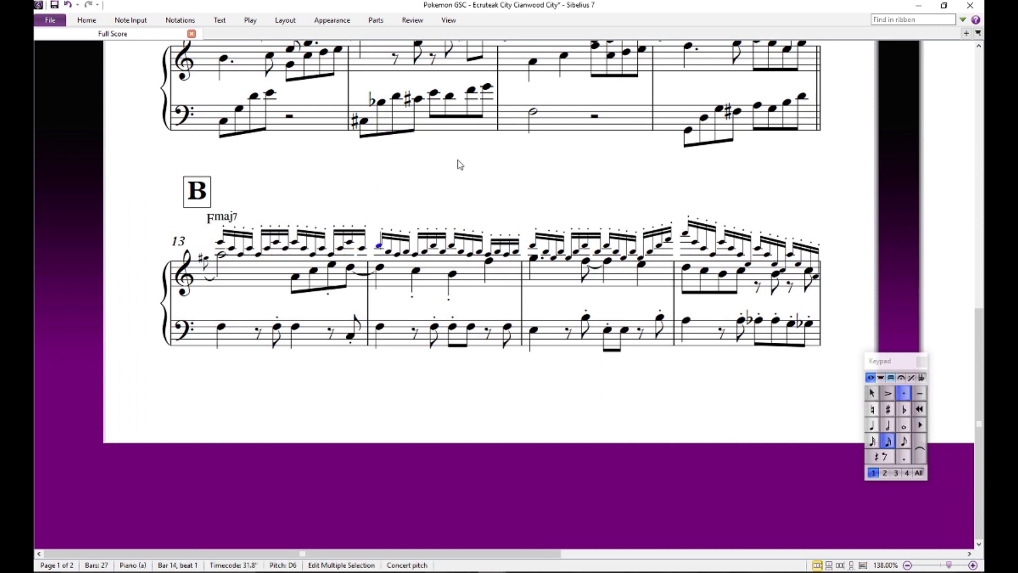
{"action": "key", "text": "Escape"}
{"action": "left_click_drag", "start_coordinate": [507, 156], "coordinate": [615, 158]}
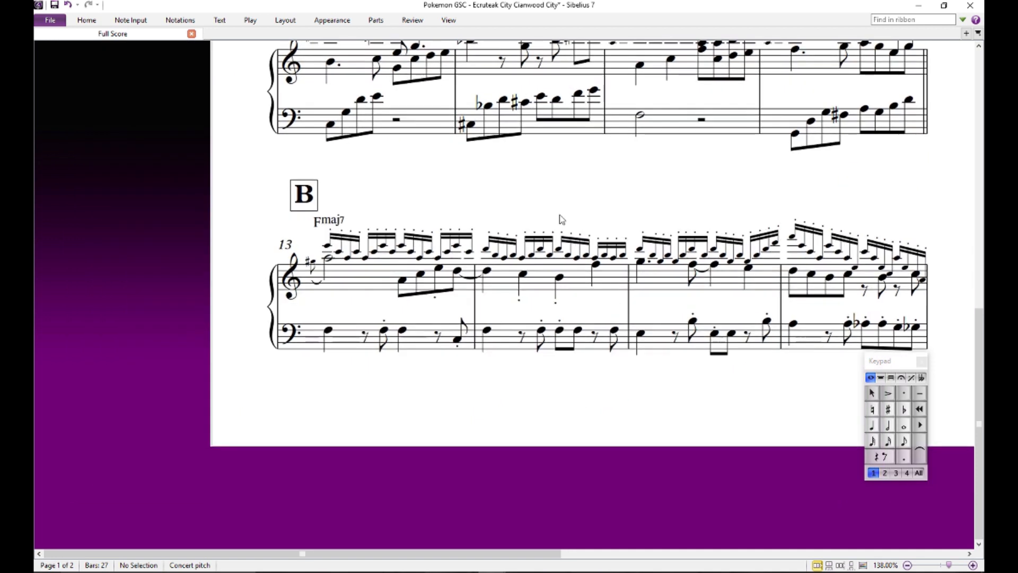
{"action": "left_click", "coordinate": [485, 250]}
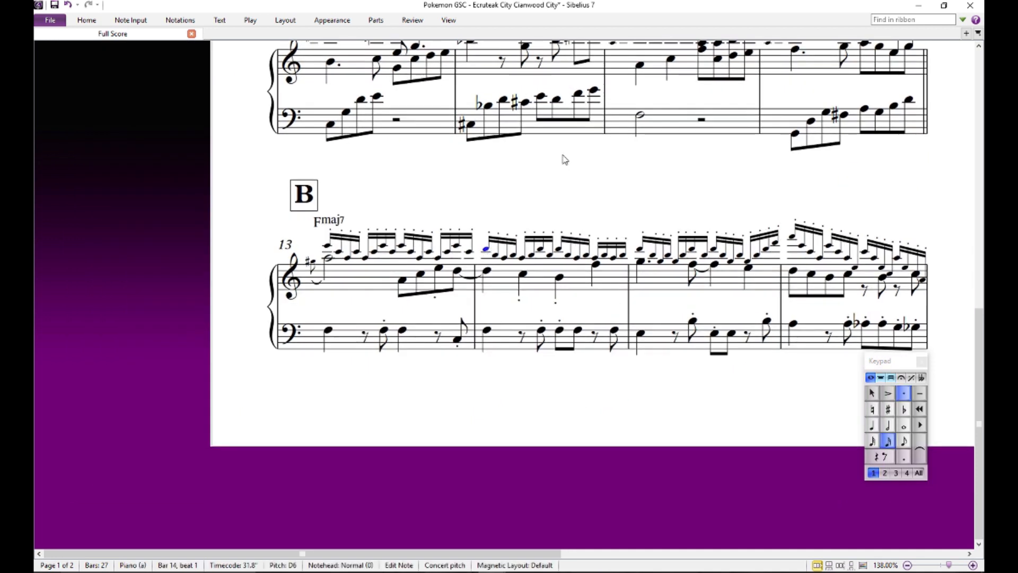
{"action": "key", "text": "ctrl+j"}
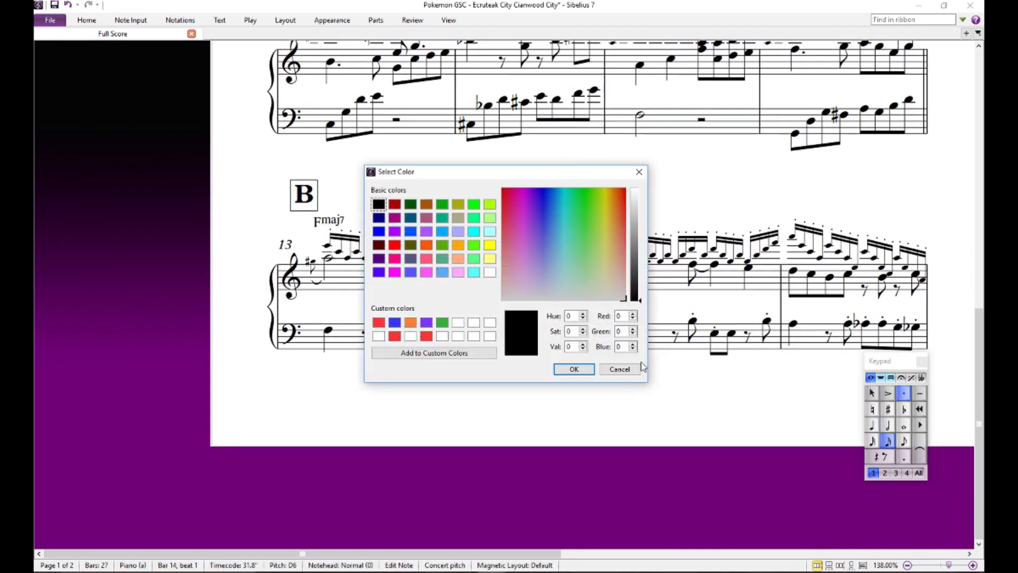
{"action": "left_click", "coordinate": [619, 369]}
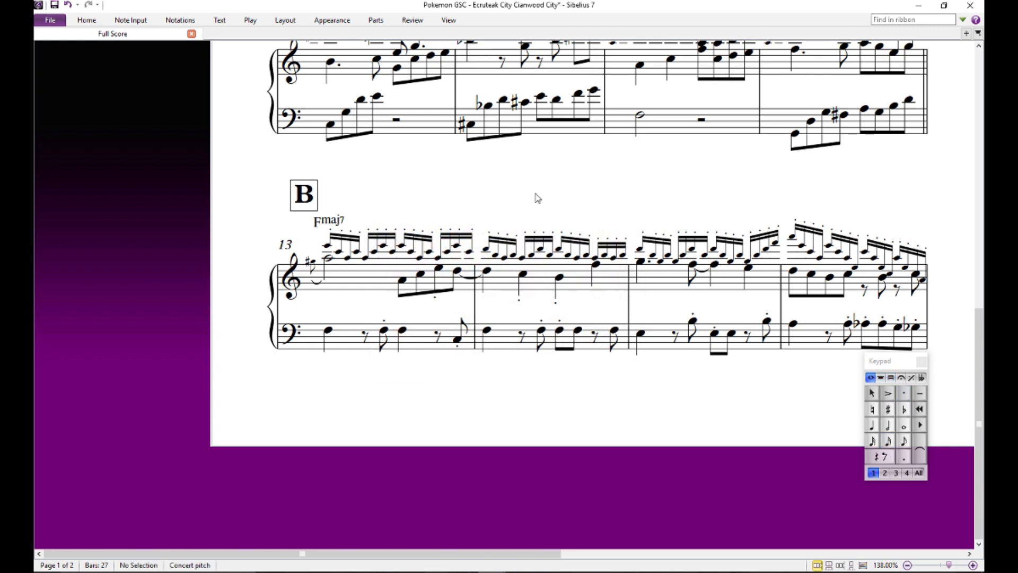
- Audition the bass F on beat 1 of bar 14, and play back section B from bar 13 into bar 16
{"action": "left_click", "coordinate": [487, 331]}
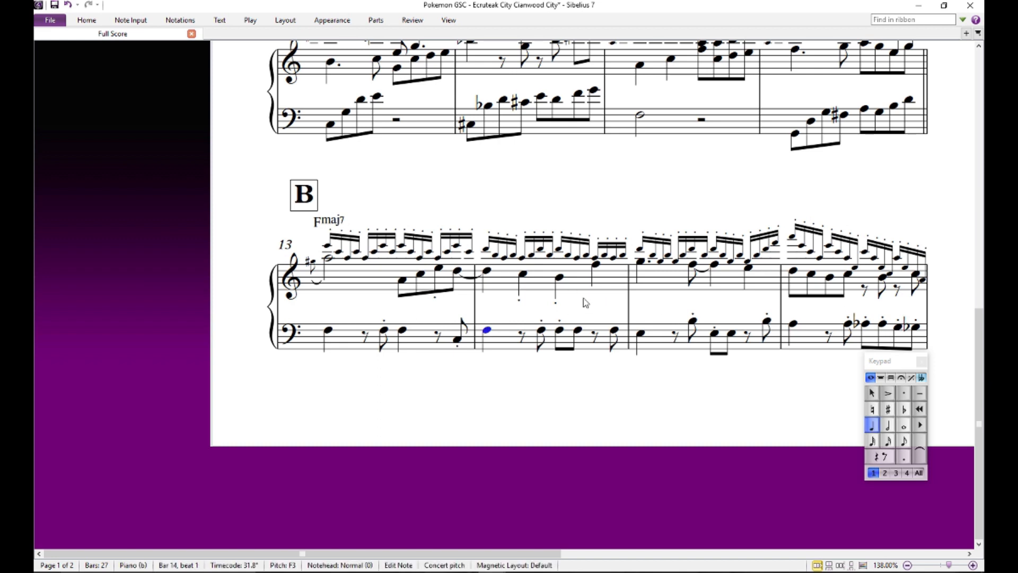
{"action": "left_click", "coordinate": [327, 246]}
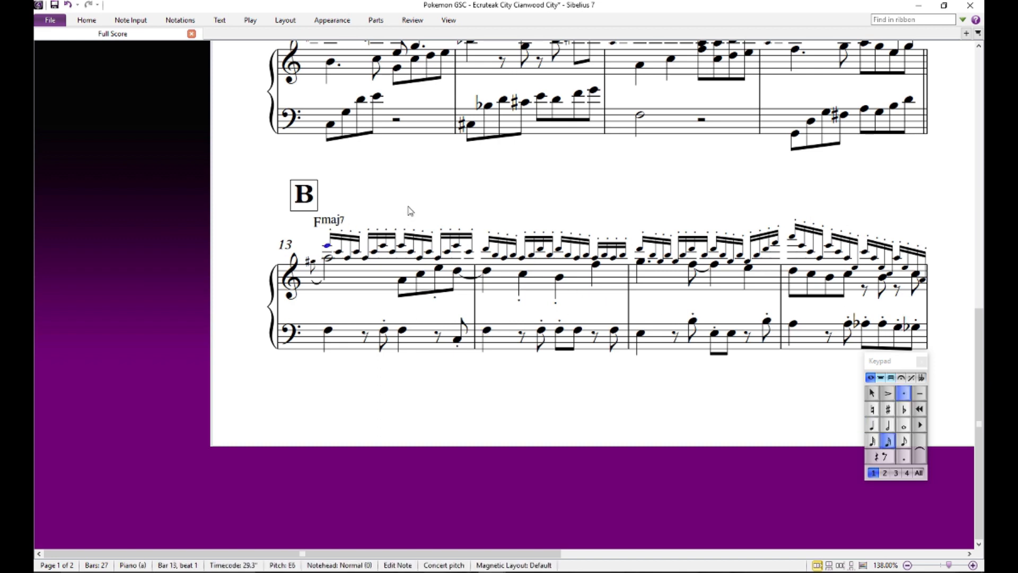
{"action": "key", "text": "space"}
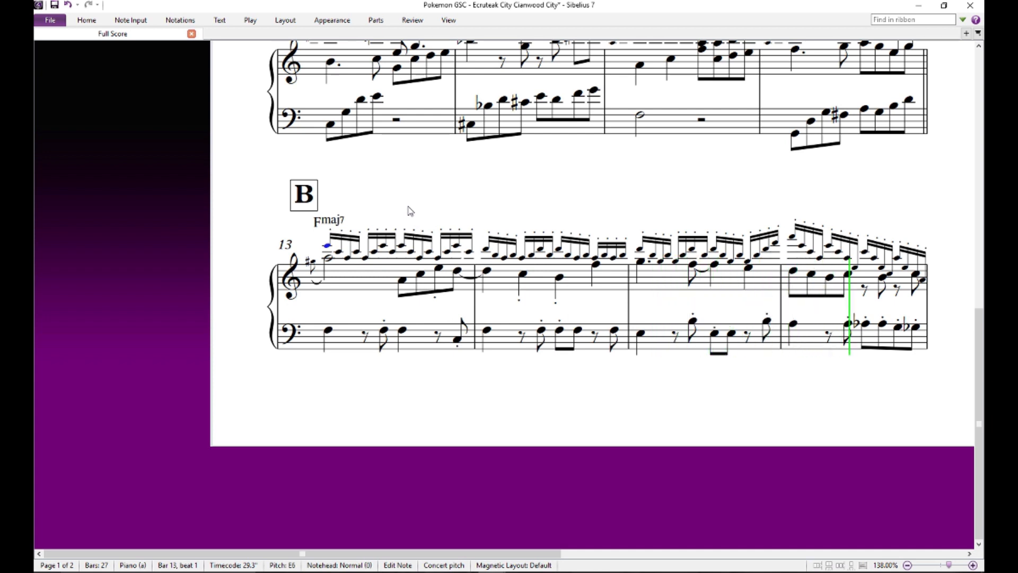
{"action": "key", "text": "space"}
{"action": "key", "text": "Escape"}
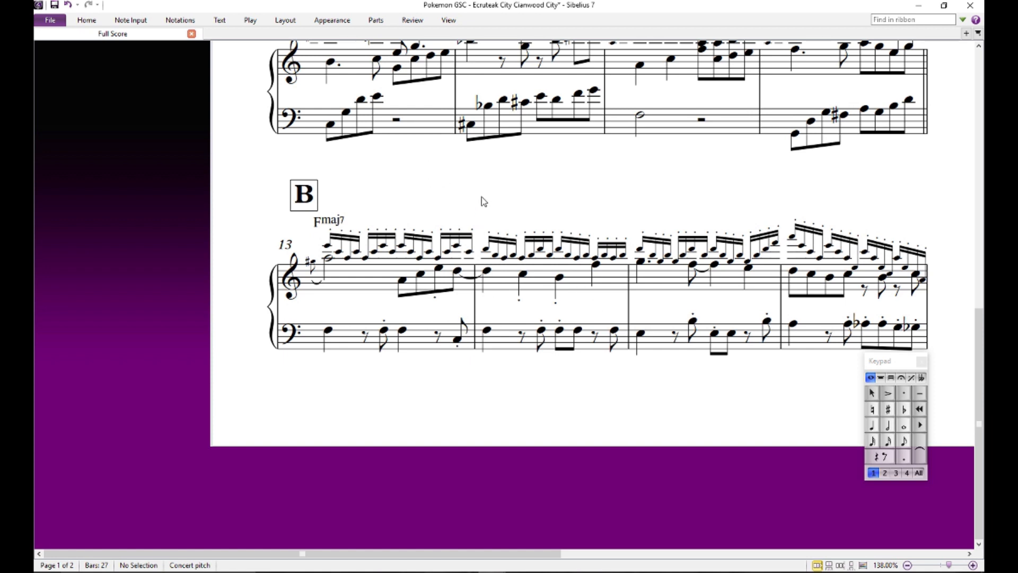
- Audition the first three upper-voice sixteenth notes of bar 14 repeatedly, up and down from the high D
{"action": "left_click", "coordinate": [487, 249]}
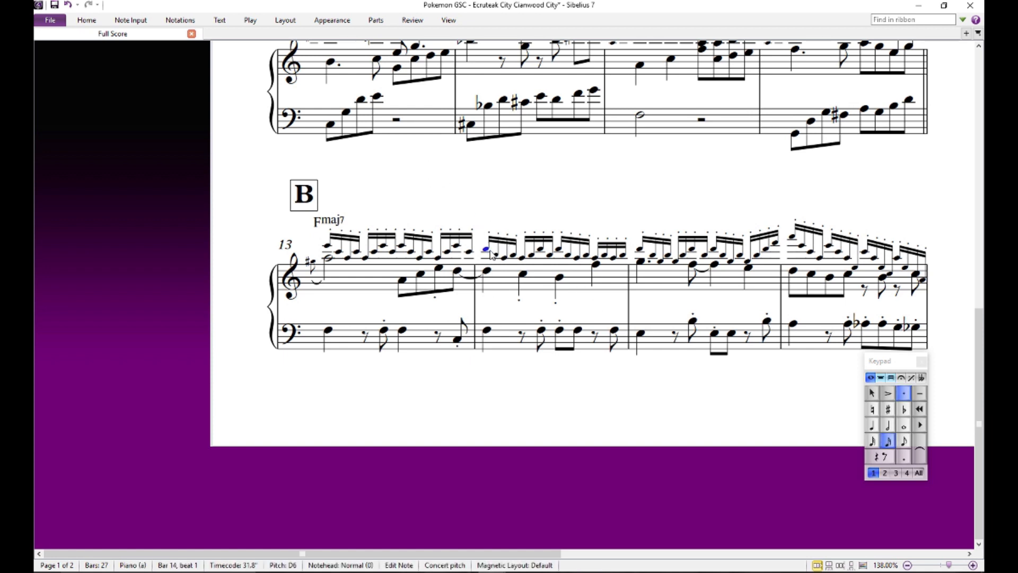
{"action": "left_click", "coordinate": [510, 194]}
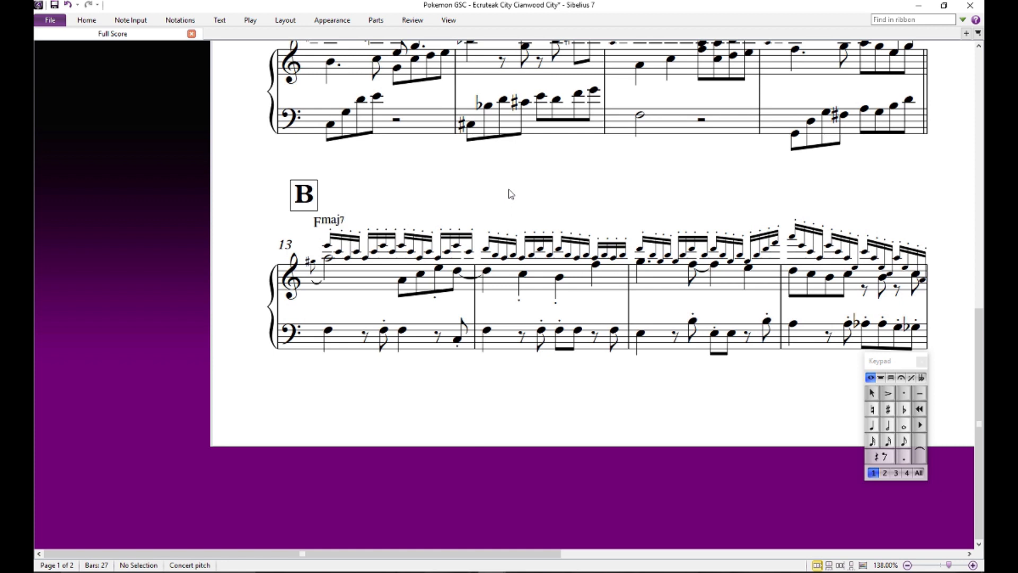
{"action": "left_click", "coordinate": [504, 258]}
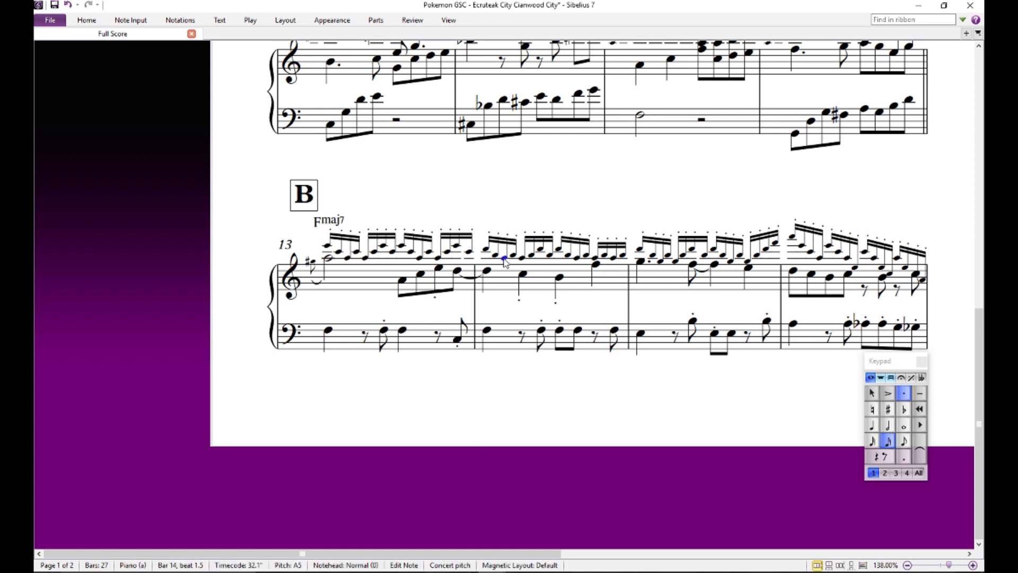
{"action": "left_click", "coordinate": [486, 250]}
{"action": "left_click", "coordinate": [495, 255]}
{"action": "left_click", "coordinate": [504, 258]}
{"action": "left_click", "coordinate": [495, 255]}
{"action": "left_click", "coordinate": [487, 250]}
{"action": "left_click", "coordinate": [494, 255]}
{"action": "left_click", "coordinate": [503, 258]}
{"action": "left_click", "coordinate": [495, 255]}
{"action": "left_click", "coordinate": [486, 249]}
{"action": "left_click", "coordinate": [509, 209]}
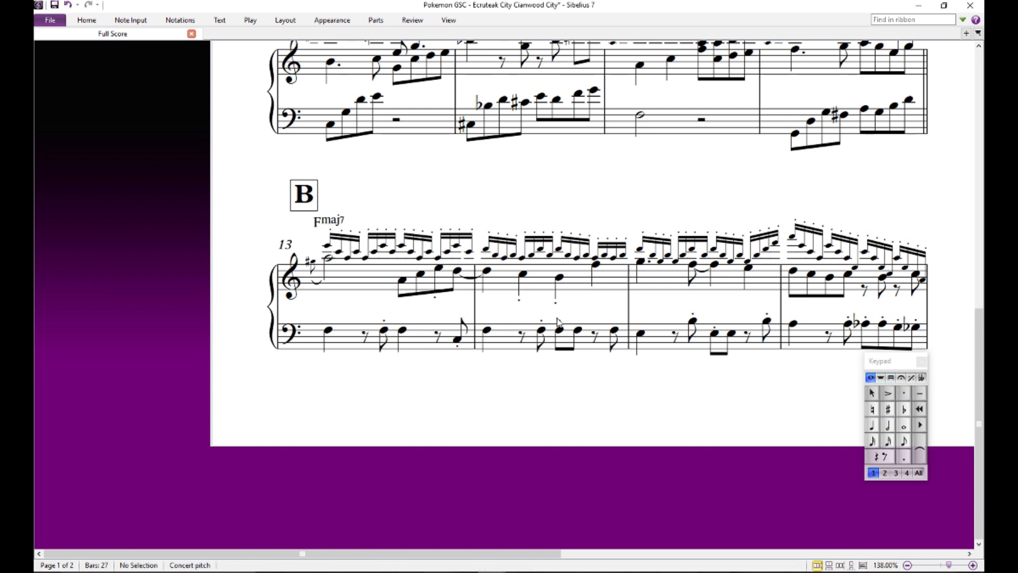
- Audition the second-voice quarter notes D, C, B and F in the upper staff of bar 14
{"action": "left_click", "coordinate": [489, 273]}
{"action": "left_click", "coordinate": [523, 276]}
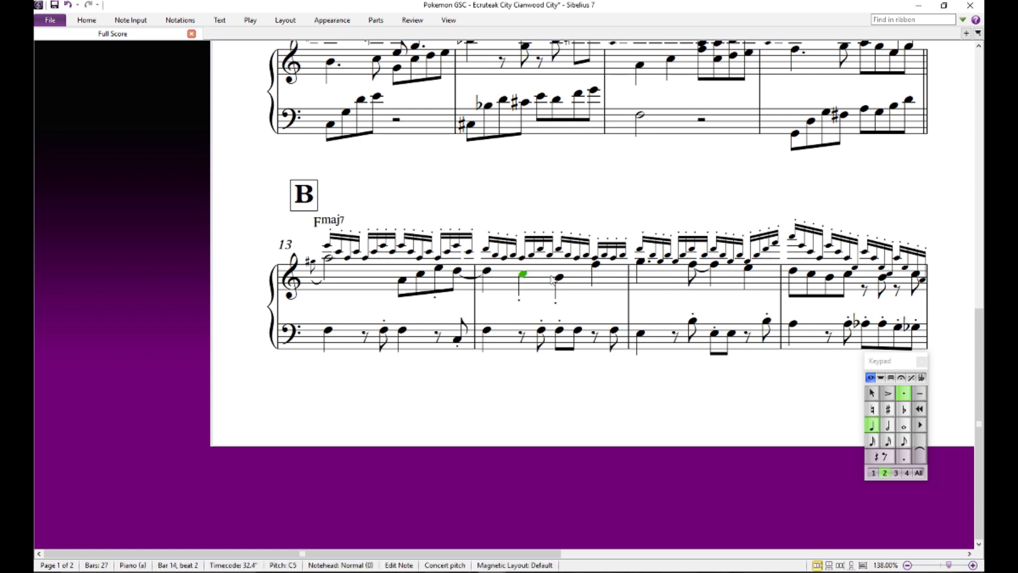
{"action": "left_click", "coordinate": [560, 277]}
{"action": "left_click", "coordinate": [596, 265]}
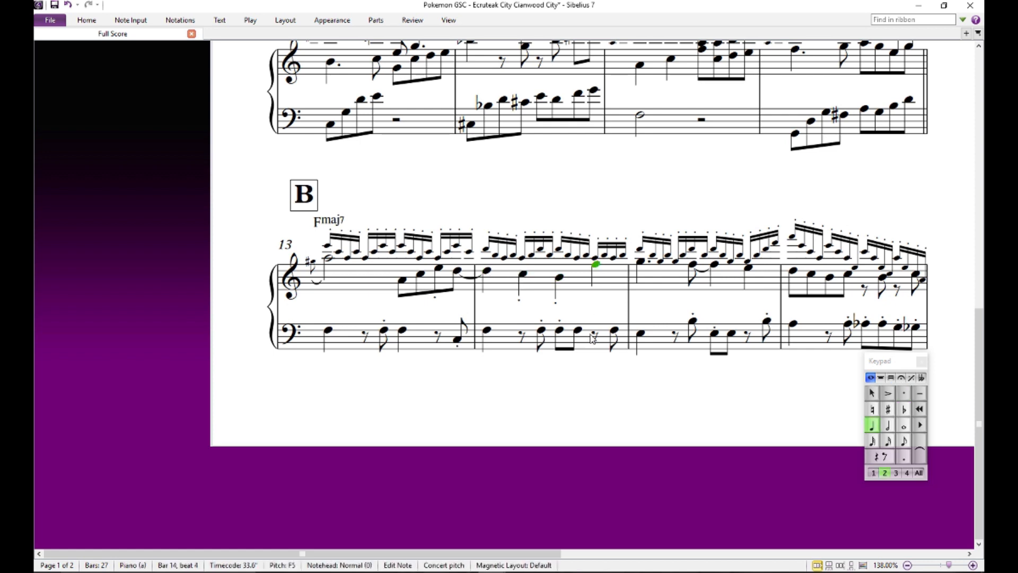
{"action": "key", "text": "Escape"}
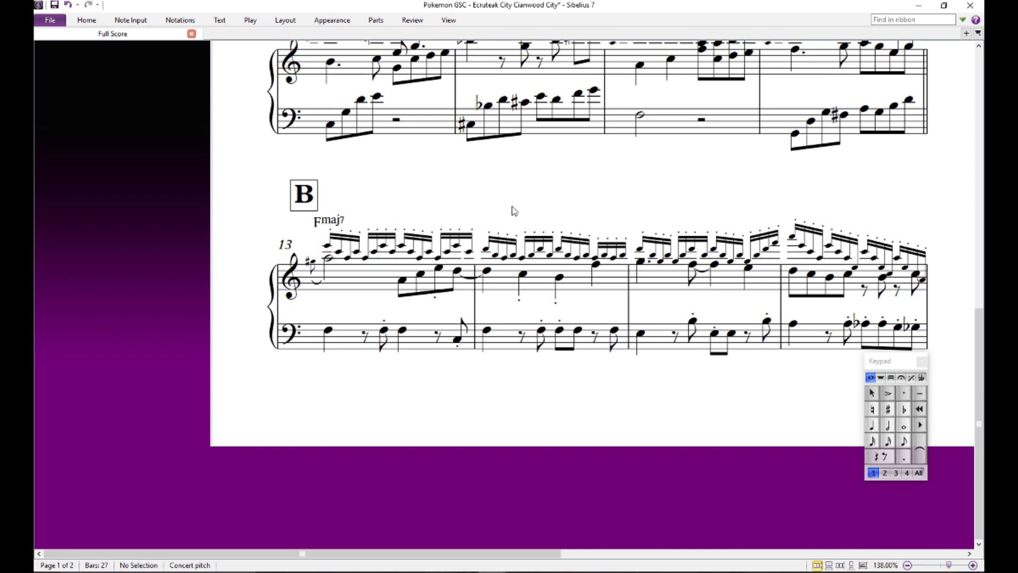
- Add an F6(b5) chord symbol above the high D on beat 1 of bar 14
{"action": "left_click", "coordinate": [485, 249]}
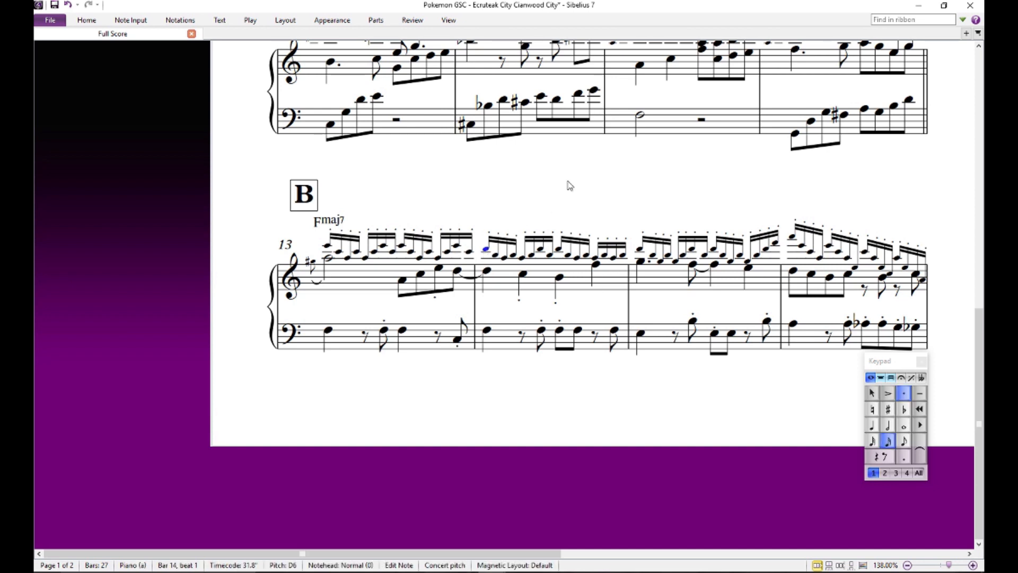
{"action": "key", "text": "shift+Right"}
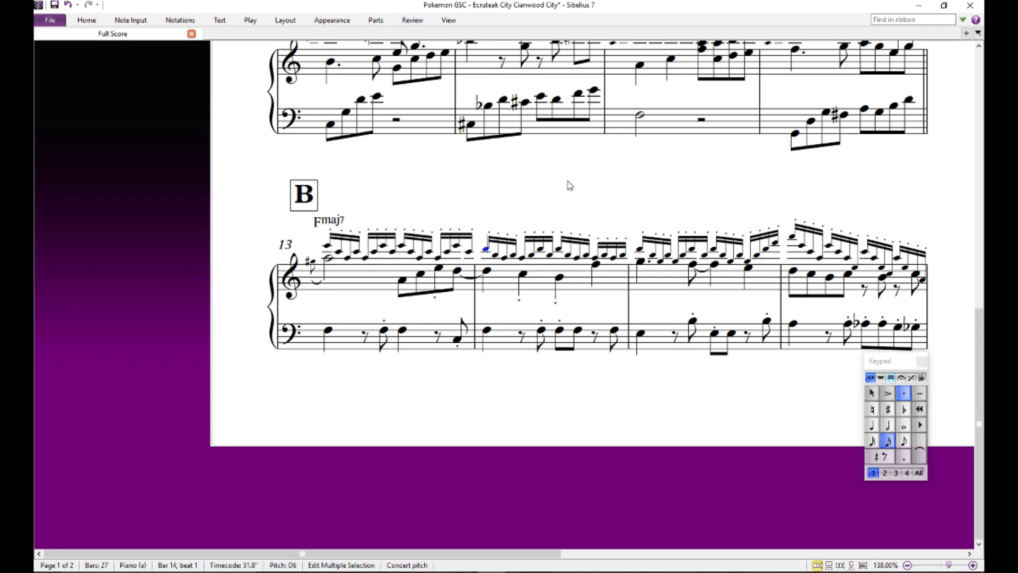
{"action": "type", "text": "F"}
{"action": "type", "text": "b"}
{"action": "type", "text": "b5"}
{"action": "key", "text": "BackSpace"}
{"action": "key", "text": "BackSpace"}
{"action": "type", "text": "b5"}
{"action": "key", "text": "Escape"}
{"action": "key", "text": "Escape"}
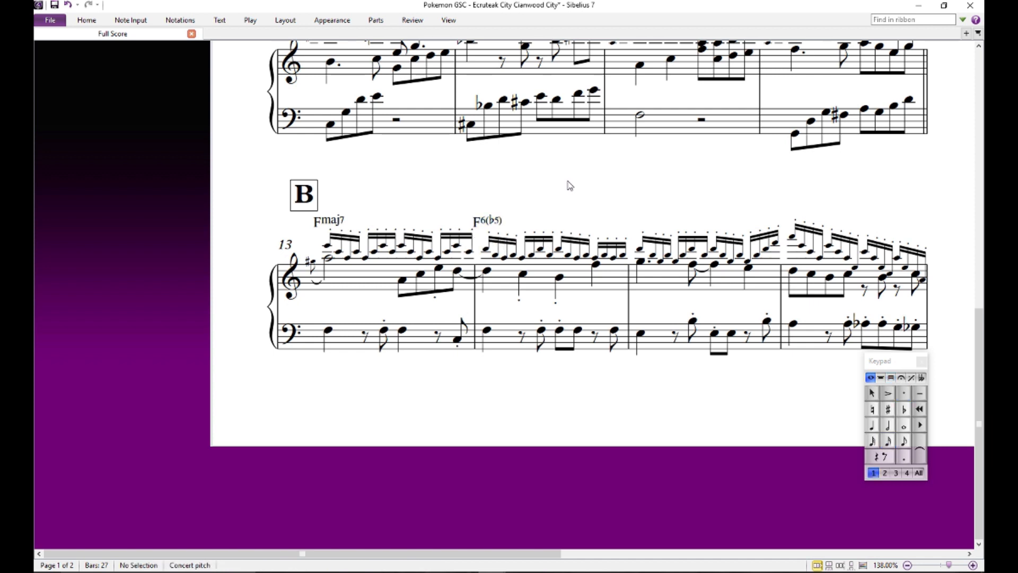
{"action": "left_click", "coordinate": [496, 221]}
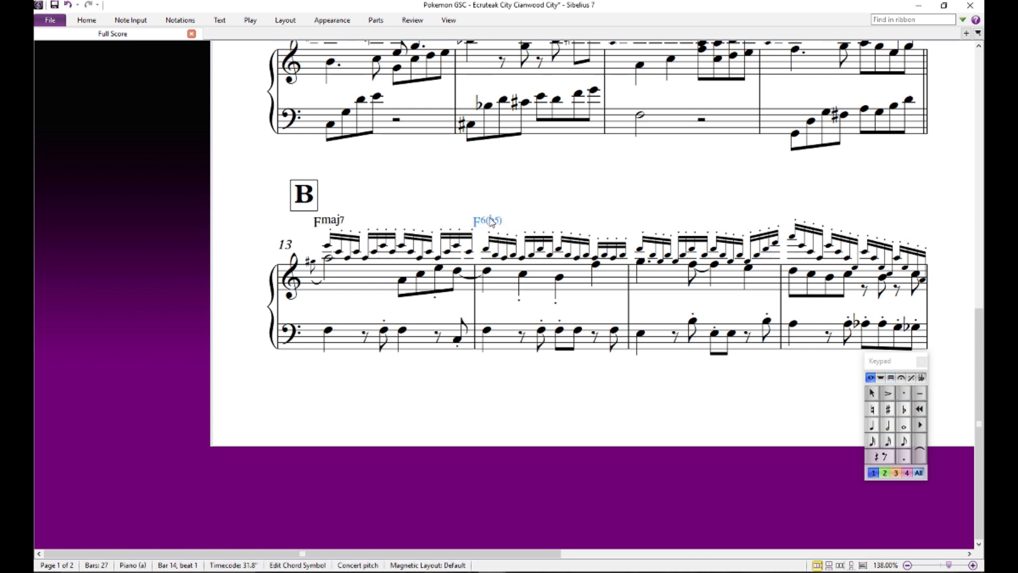
{"action": "left_click", "coordinate": [495, 193]}
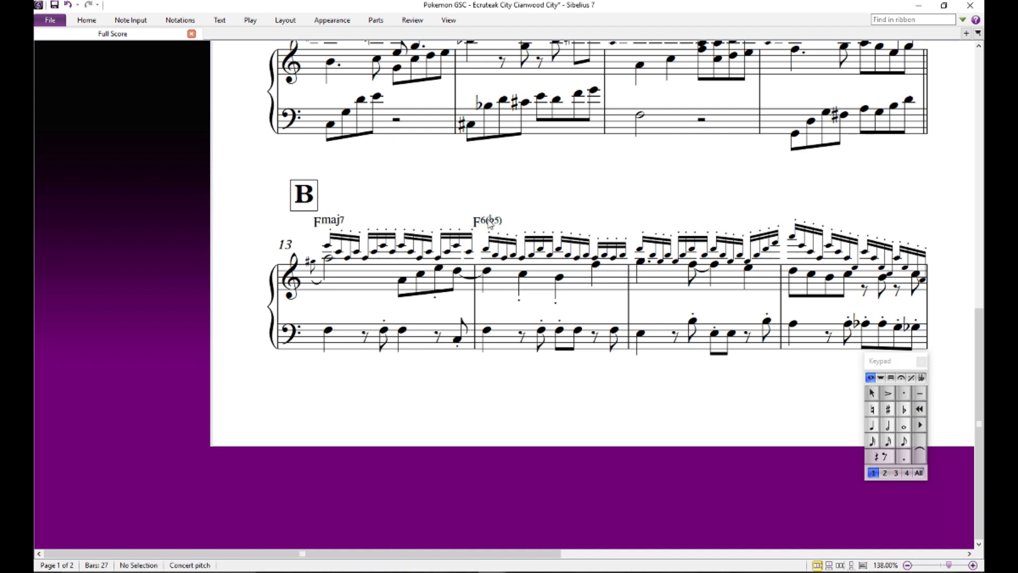
{"action": "left_click", "coordinate": [490, 221]}
{"action": "left_click", "coordinate": [519, 199]}
{"action": "left_click", "coordinate": [493, 224]}
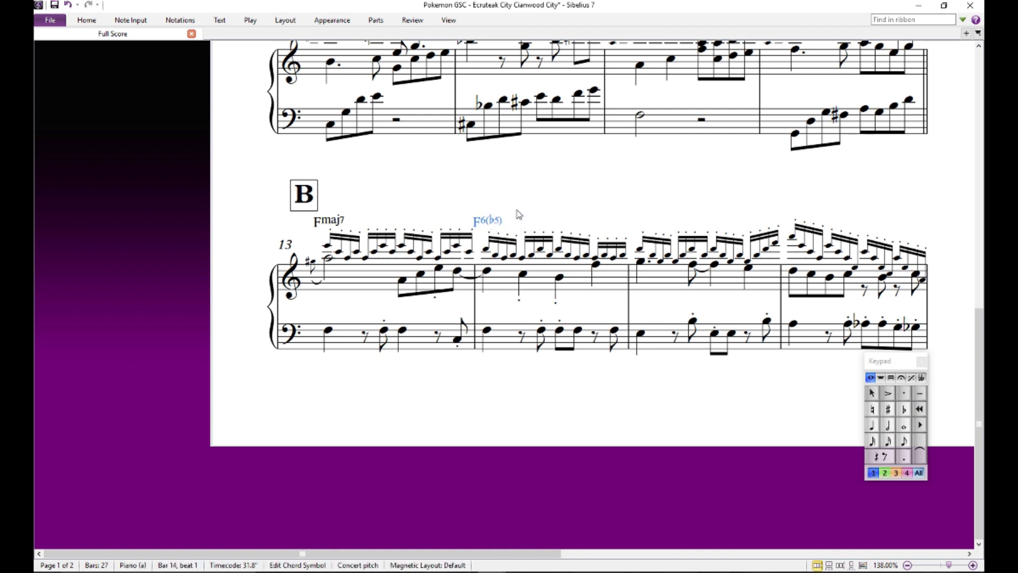
{"action": "left_click", "coordinate": [500, 213]}
{"action": "left_click", "coordinate": [494, 223]}
{"action": "left_click", "coordinate": [517, 211]}
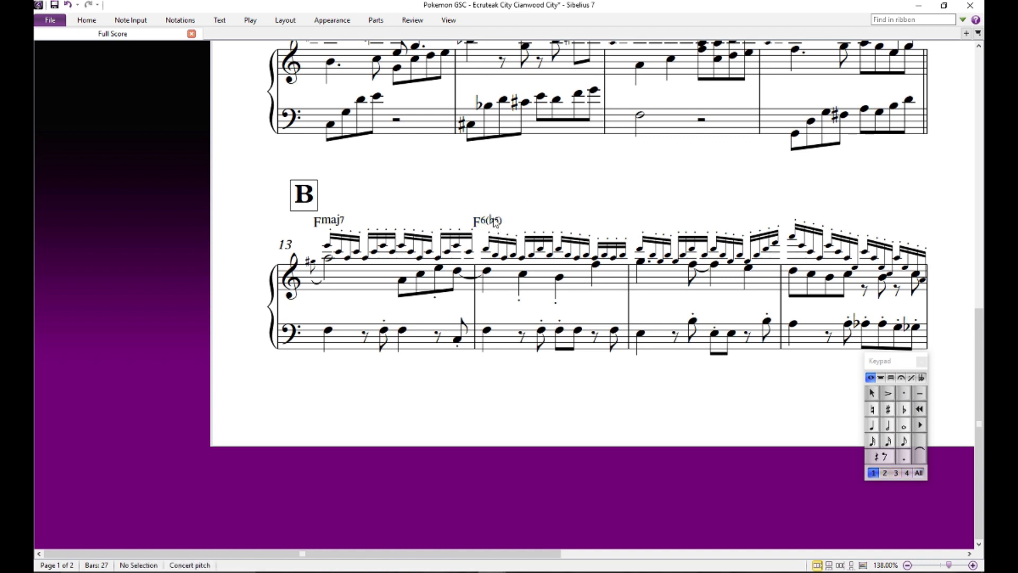
{"action": "right_click", "coordinate": [549, 212]}
{"action": "left_click", "coordinate": [522, 191]}
{"action": "double_click", "coordinate": [494, 222]}
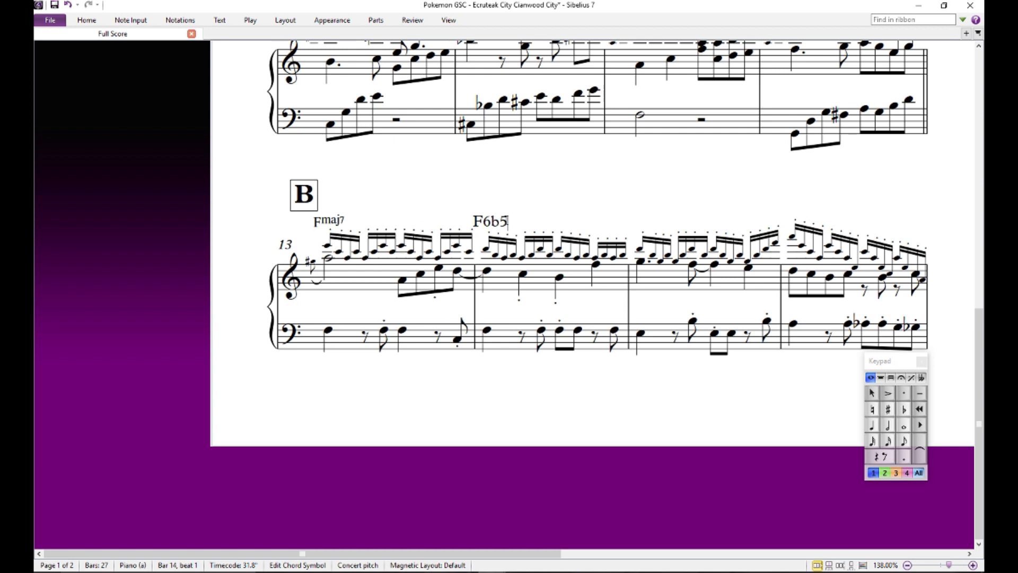
{"action": "left_click", "coordinate": [565, 205]}
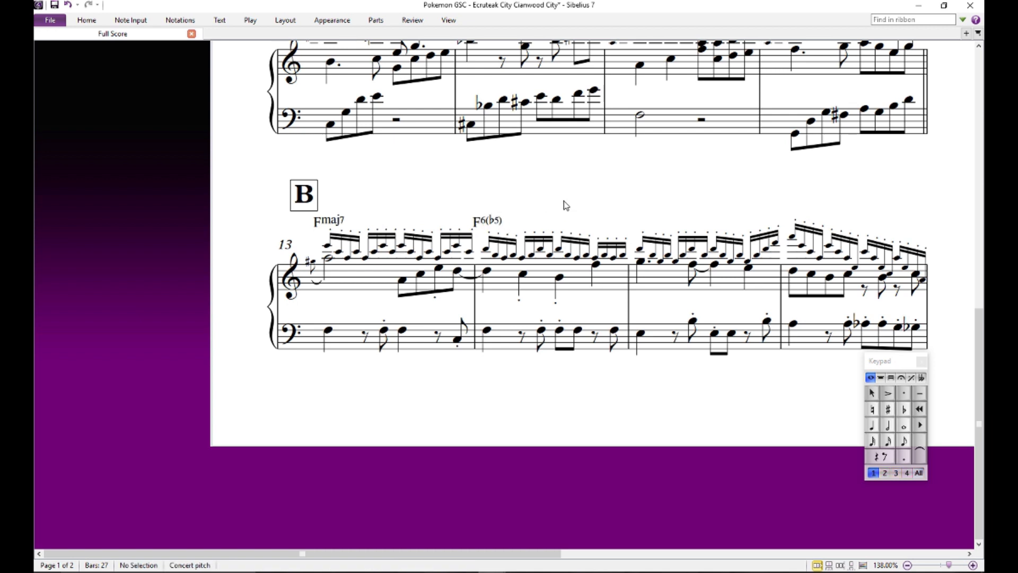
- Audition the second-voice C on beat 2 of bar 14, and replace the chord symbol on beat 1 with G/F
{"action": "left_click", "coordinate": [523, 275]}
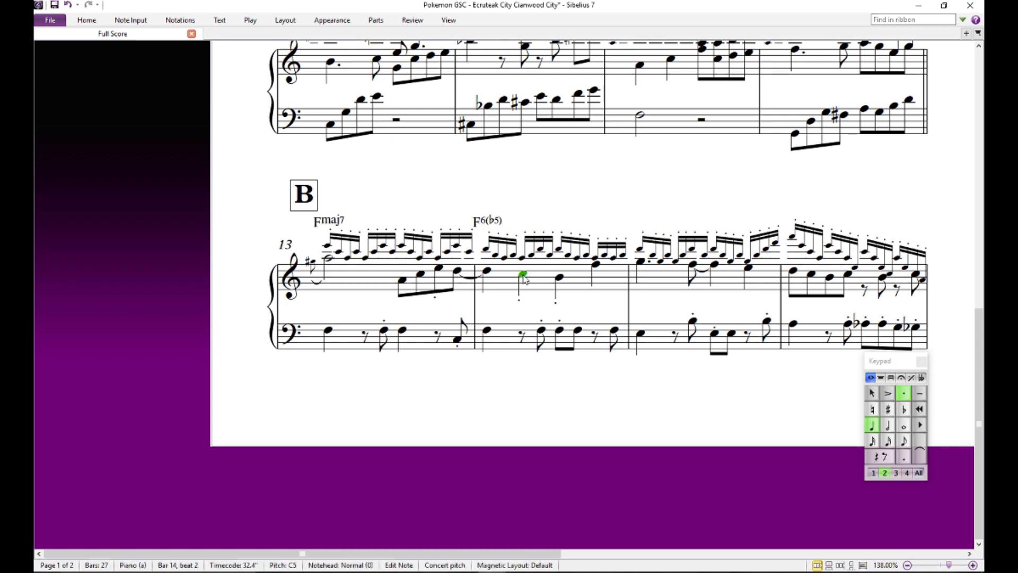
{"action": "left_click", "coordinate": [518, 212]}
{"action": "double_click", "coordinate": [495, 222]}
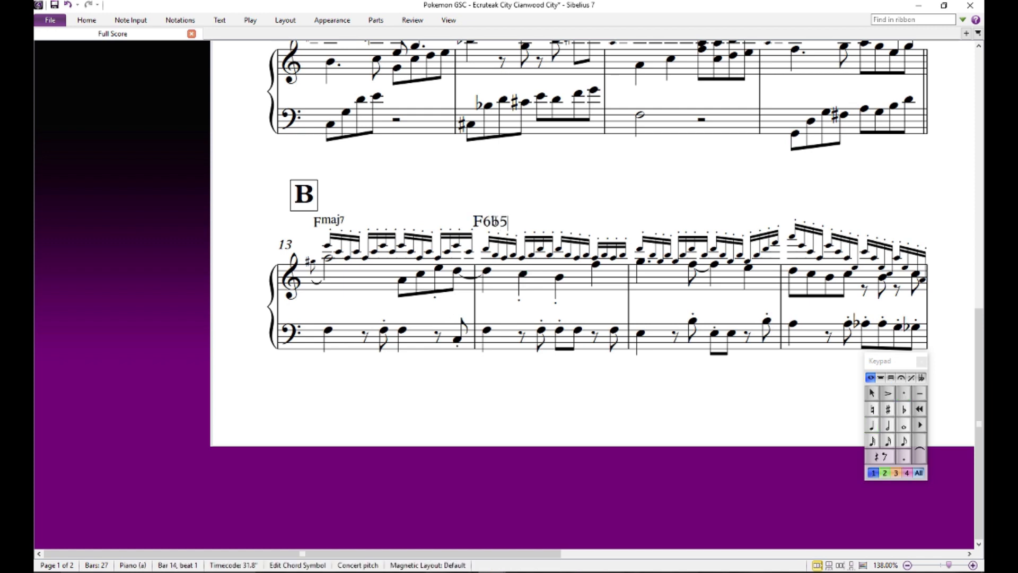
{"action": "key", "text": "BackSpace"}
{"action": "key", "text": "BackSpace"}
{"action": "key", "text": "BackSpace"}
{"action": "key", "text": "BackSpace"}
{"action": "type", "text": "G/F"}
{"action": "left_click", "coordinate": [563, 208]}
- Compare the G/F chord symbol over bar 14 with the Fmaj7 chord symbol over bar 13
{"action": "left_click_drag", "start_coordinate": [583, 198], "coordinate": [541, 154]}
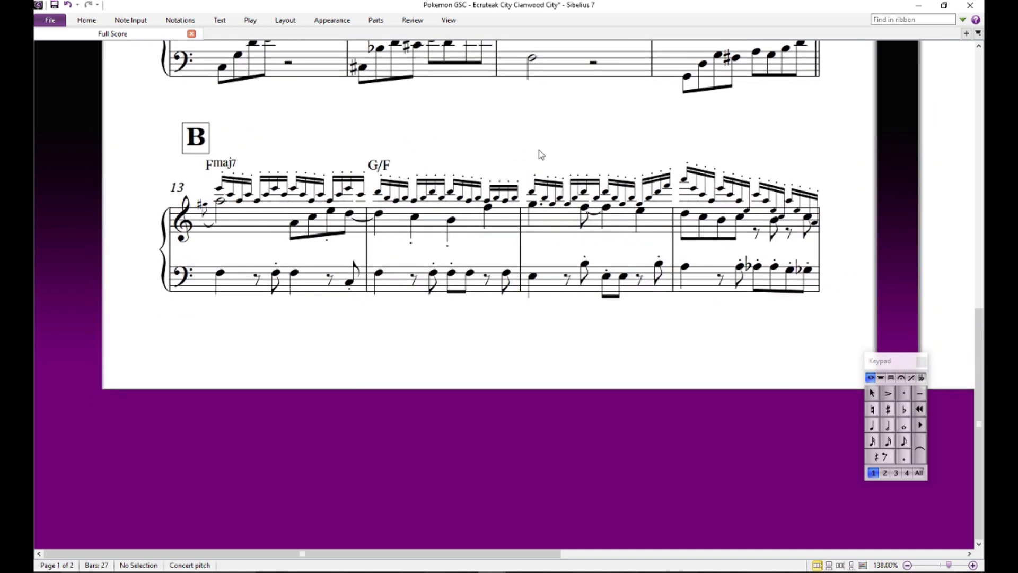
{"action": "left_click", "coordinate": [387, 169]}
{"action": "left_click", "coordinate": [412, 153]}
{"action": "left_click", "coordinate": [223, 163]}
{"action": "key", "text": "Escape"}
{"action": "left_click_drag", "start_coordinate": [542, 161], "coordinate": [547, 142]}
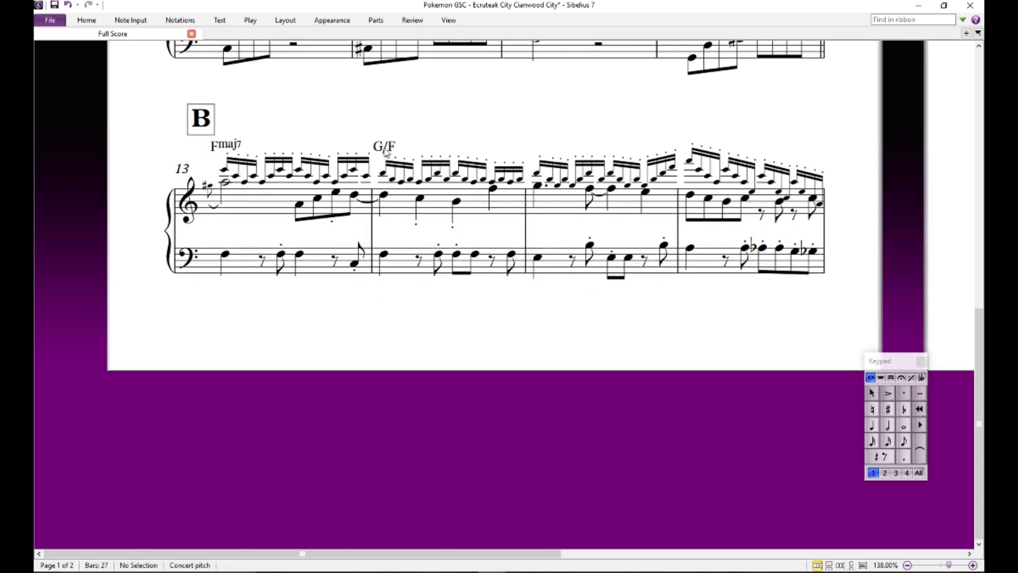
{"action": "double_click", "coordinate": [384, 149]}
{"action": "left_click", "coordinate": [410, 137]}
{"action": "left_click_drag", "start_coordinate": [471, 142], "coordinate": [477, 195]}
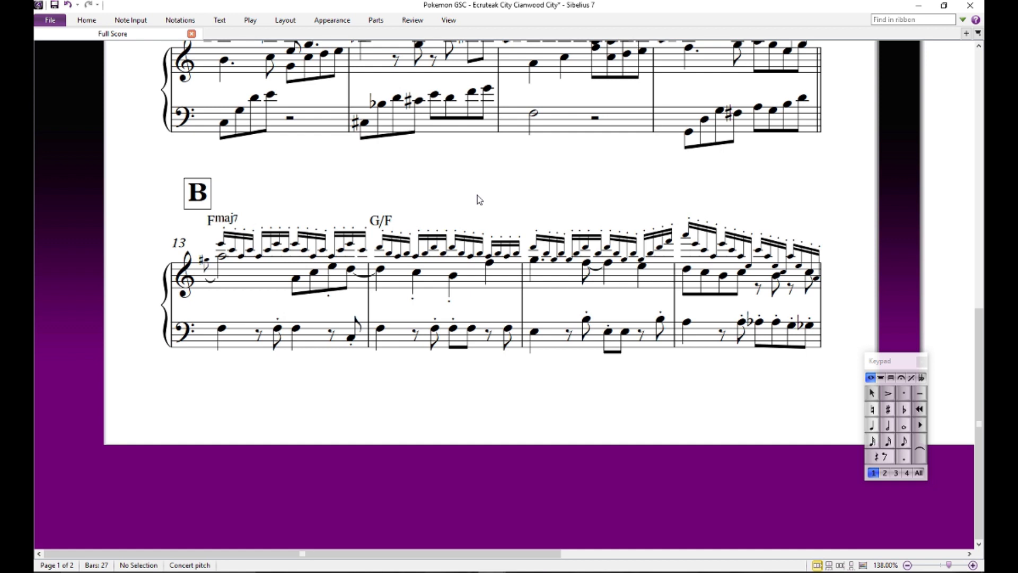
- Examine the Fmaj7 chord symbol at the start of section B
{"action": "left_click", "coordinate": [224, 220]}
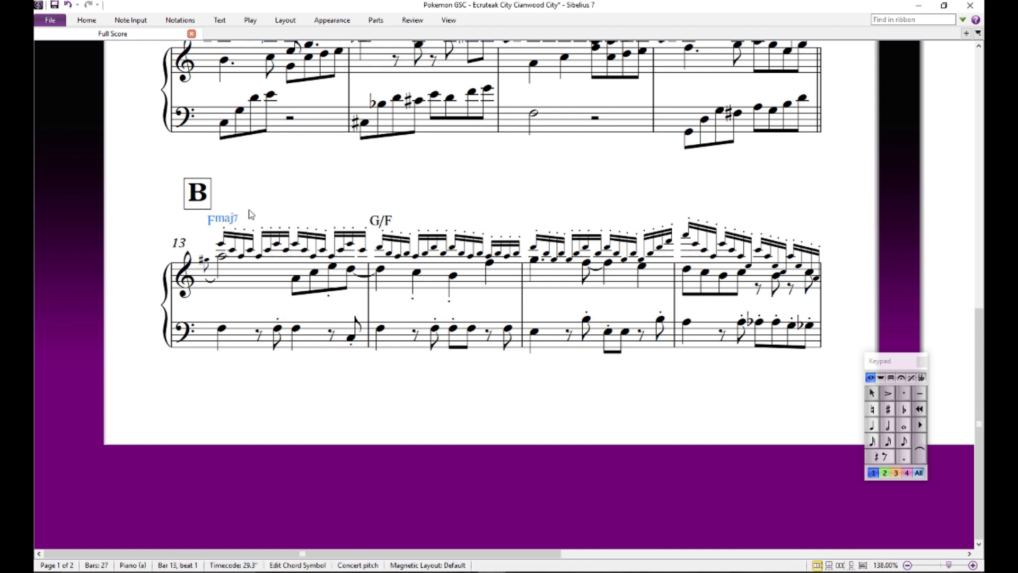
{"action": "left_click", "coordinate": [248, 211]}
{"action": "left_click", "coordinate": [233, 220]}
{"action": "left_click", "coordinate": [250, 214]}
{"action": "left_click", "coordinate": [234, 221]}
{"action": "left_click", "coordinate": [249, 212]}
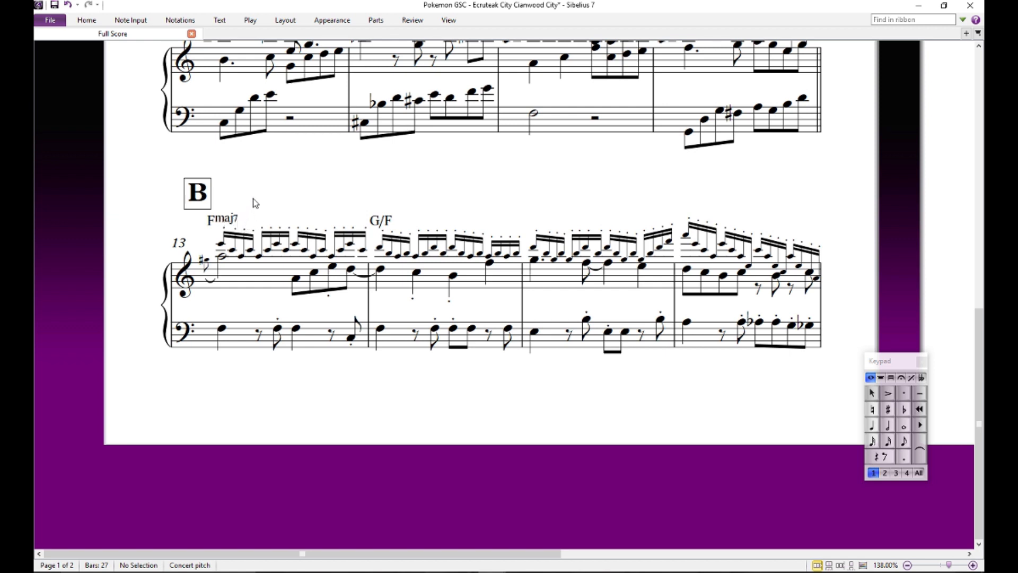
{"action": "left_click", "coordinate": [222, 223]}
{"action": "key", "text": "Escape"}
- Examine the G/F chord symbol over bar 14 and its slash bass note against the surrounding bars
{"action": "left_click", "coordinate": [381, 223]}
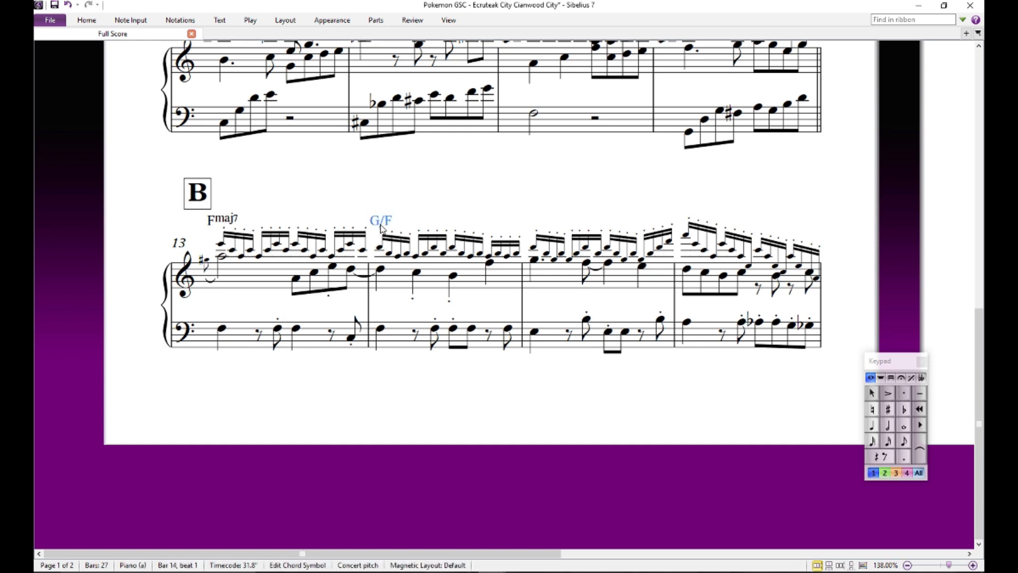
{"action": "left_click", "coordinate": [396, 200]}
{"action": "left_click", "coordinate": [391, 222]}
{"action": "left_click", "coordinate": [400, 199]}
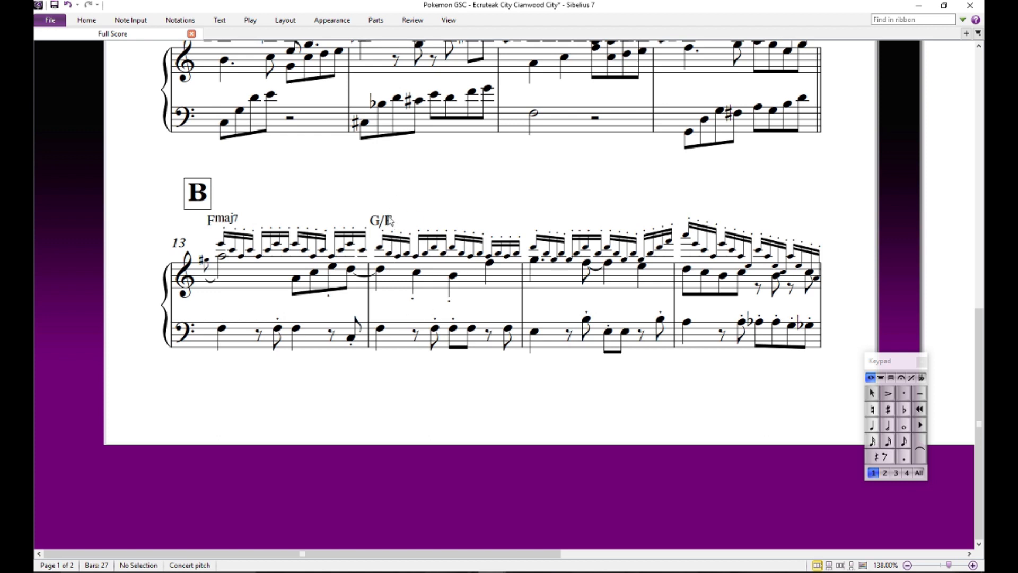
{"action": "left_click", "coordinate": [389, 220]}
{"action": "left_click", "coordinate": [404, 196]}
{"action": "left_click_drag", "start_coordinate": [471, 212], "coordinate": [417, 235]}
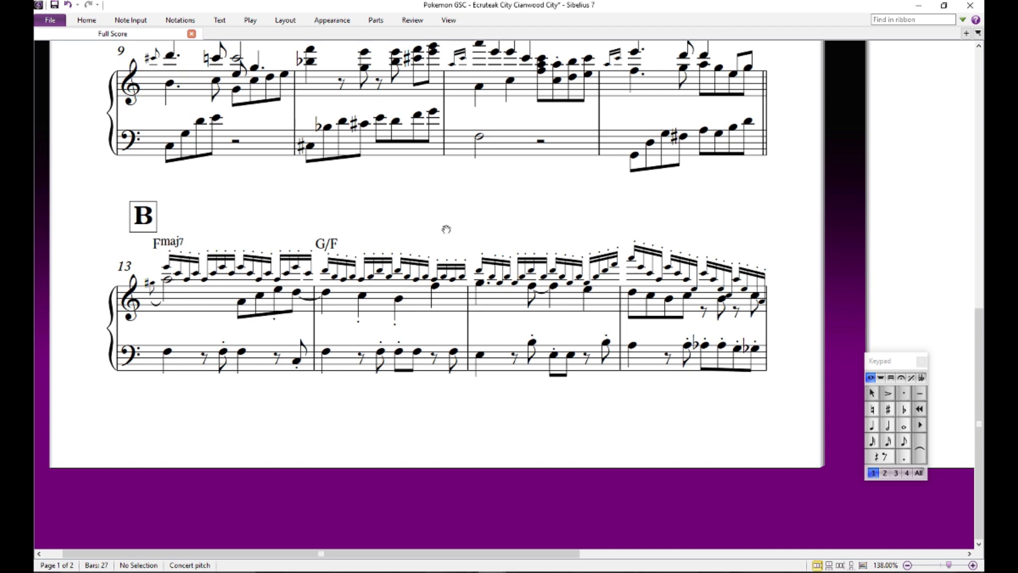
{"action": "mouse_move", "coordinate": [448, 227]}
{"action": "left_mouse_down"}
{"action": "mouse_move", "coordinate": [477, 260]}
{"action": "mouse_move", "coordinate": [452, 209]}
{"action": "left_mouse_up"}
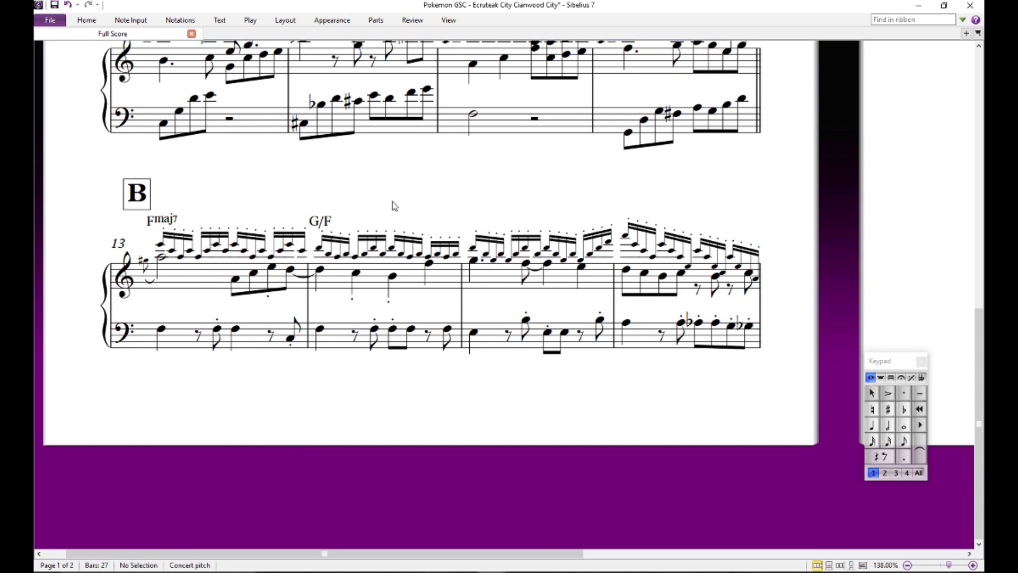
{"action": "left_click_drag", "start_coordinate": [418, 204], "coordinate": [476, 198]}
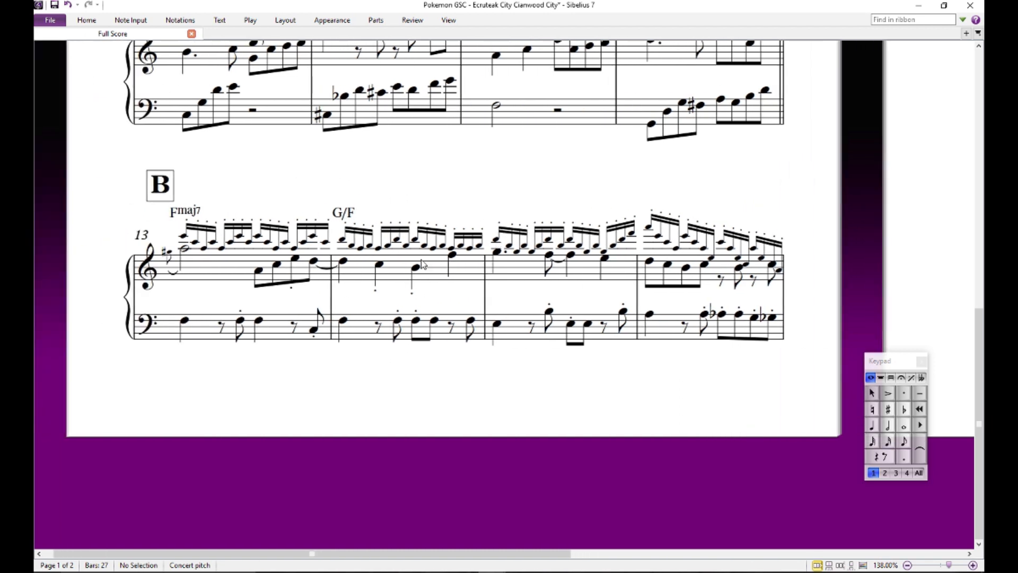
{"action": "left_click", "coordinate": [347, 214]}
{"action": "key", "text": "Escape"}
- Add an Em7 chord symbol above the high D on beat 1 of bar 15
{"action": "left_click_drag", "start_coordinate": [409, 206], "coordinate": [323, 192]}
{"action": "left_click", "coordinate": [320, 208]}
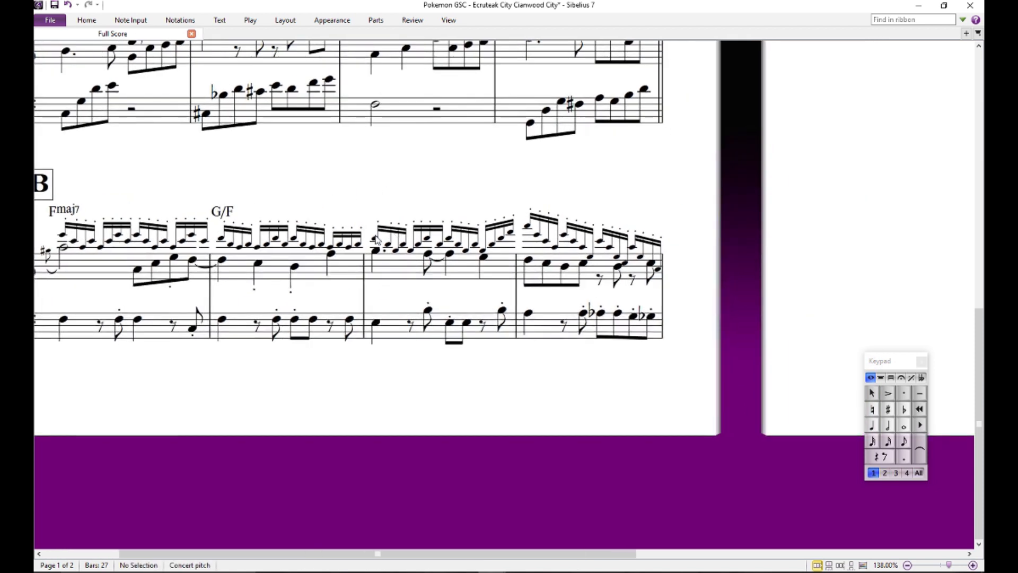
{"action": "left_click", "coordinate": [375, 238]}
{"action": "key", "text": "ctrl+k"}
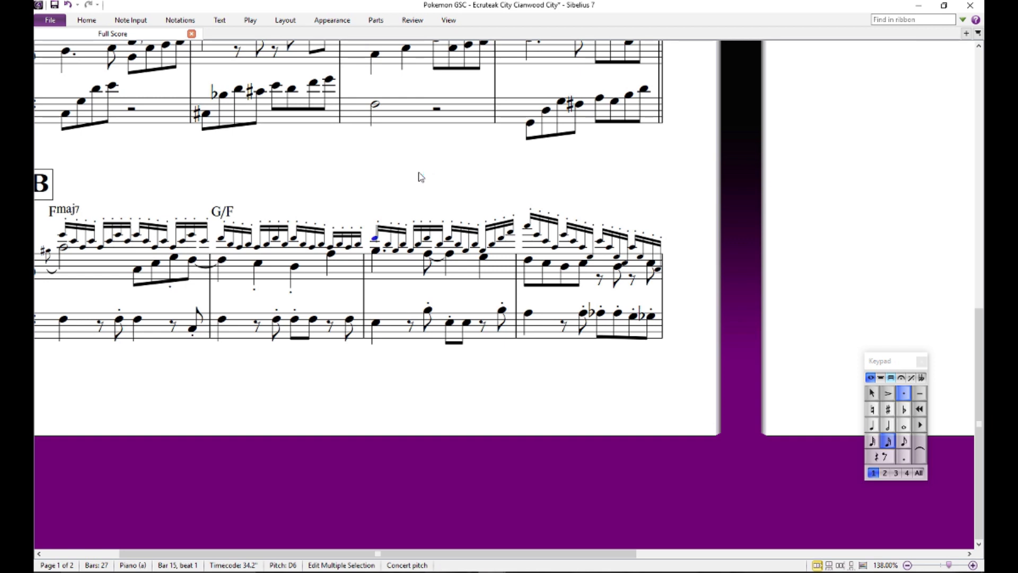
{"action": "type", "text": "Em7"}
{"action": "key", "text": "Escape"}
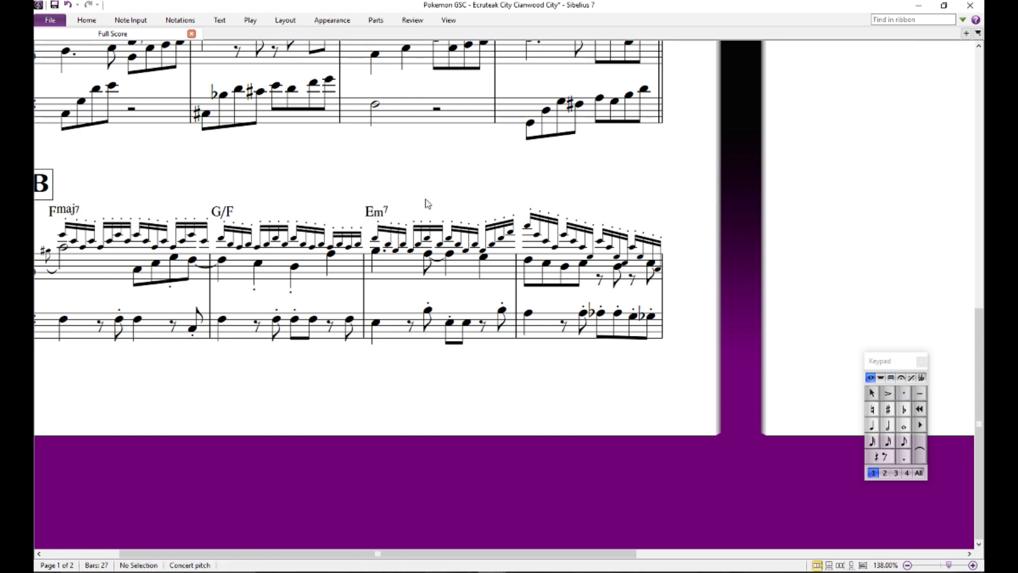
- Audition the opening upper-voice sixteenth notes of bar 15, going back up to the high D
{"action": "left_click", "coordinate": [403, 245]}
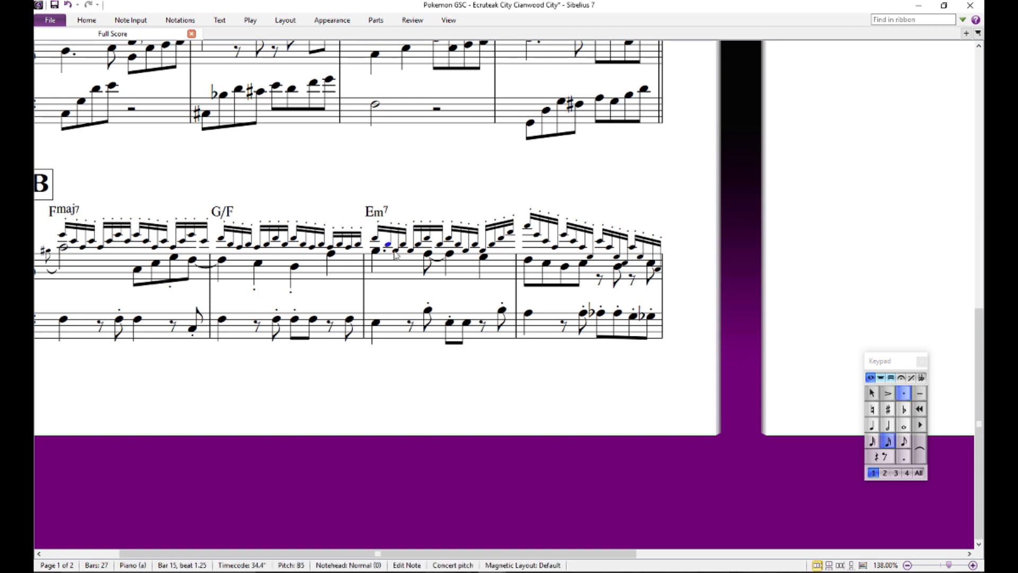
{"action": "left_click", "coordinate": [396, 251]}
{"action": "left_click", "coordinate": [388, 245]}
{"action": "left_click", "coordinate": [375, 239]}
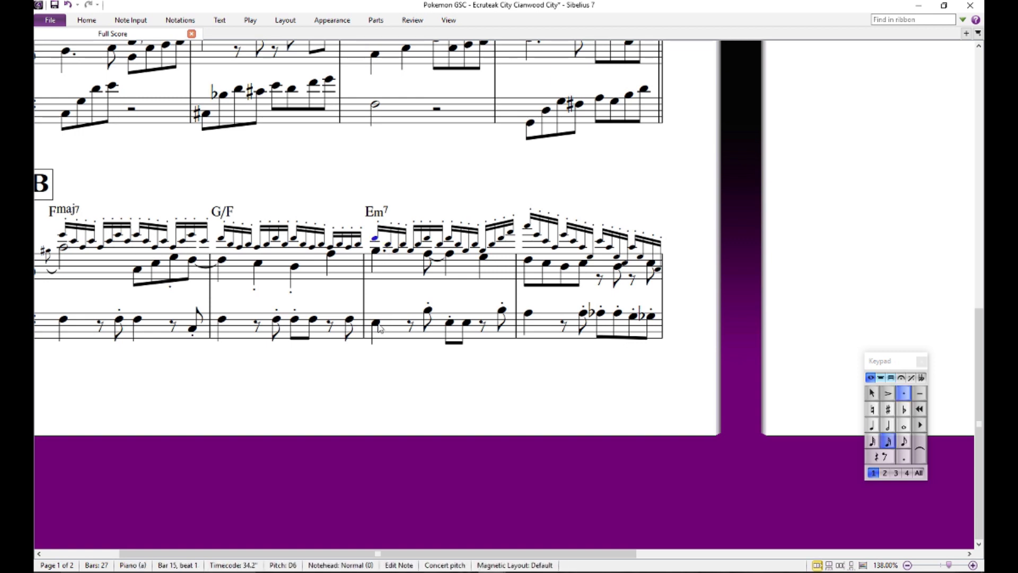
{"action": "key", "text": "Escape"}
- Audition the upper-voice high A on beat 1 of bar 16 and the A an octave below it
{"action": "left_click_drag", "start_coordinate": [501, 198], "coordinate": [449, 174]}
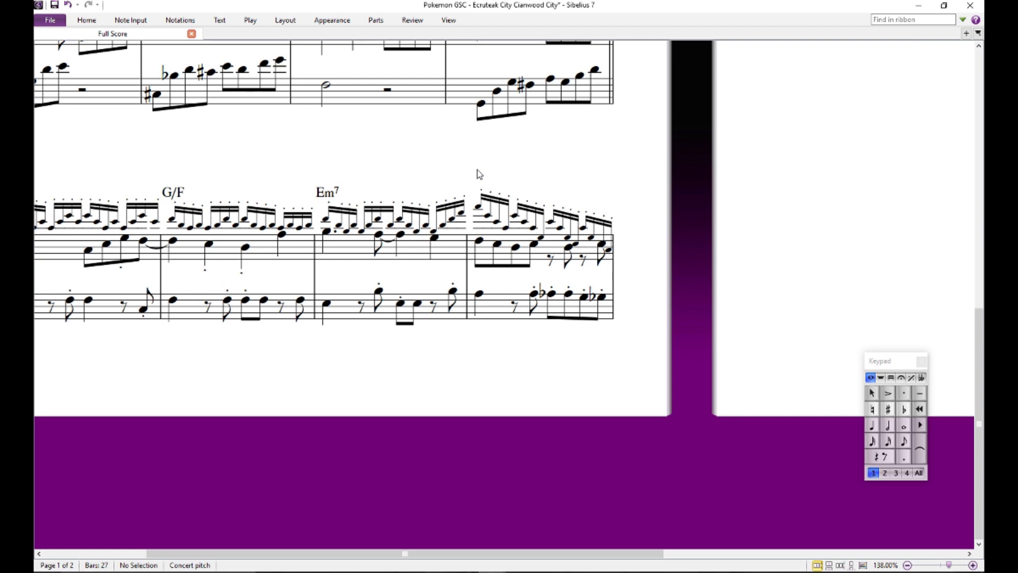
{"action": "left_click", "coordinate": [480, 211]}
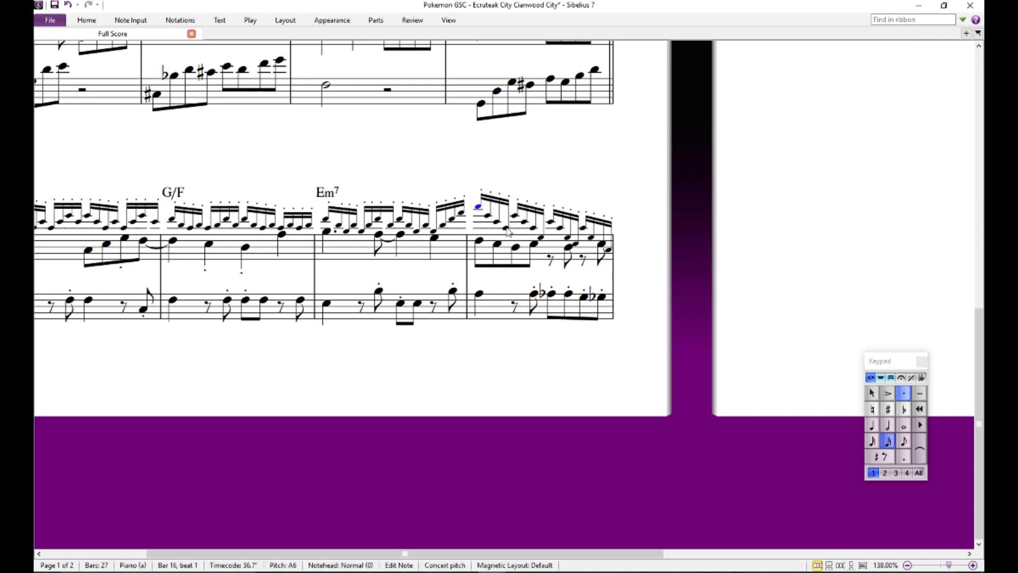
{"action": "left_click", "coordinate": [505, 227]}
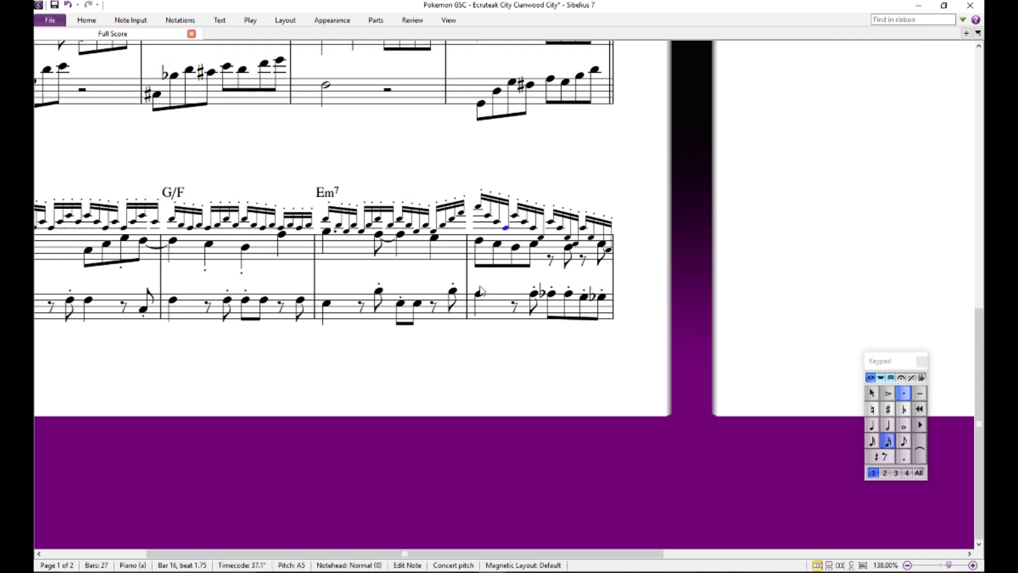
{"action": "left_click", "coordinate": [501, 167]}
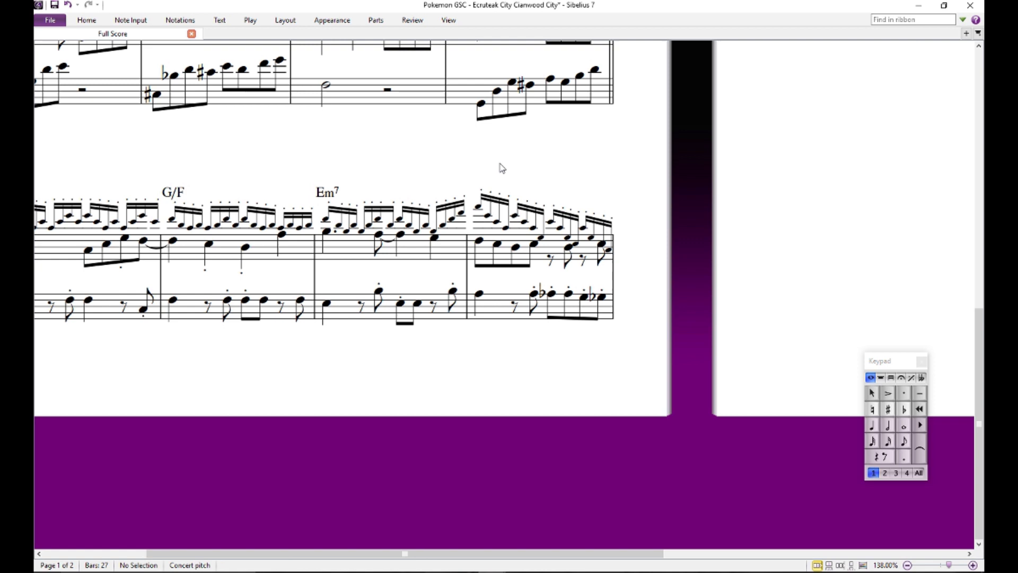
- Add an Am chord symbol above the high A on beat 1 of bar 16
{"action": "left_click", "coordinate": [479, 208]}
{"action": "key", "text": "ctrl+k"}
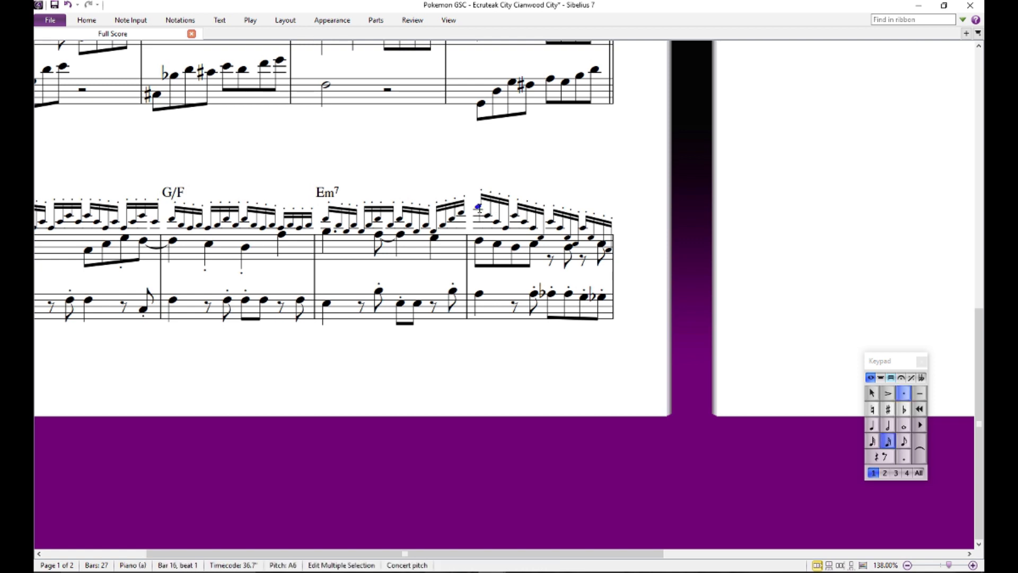
{"action": "type", "text": "Am"}
{"action": "left_click", "coordinate": [525, 177]}
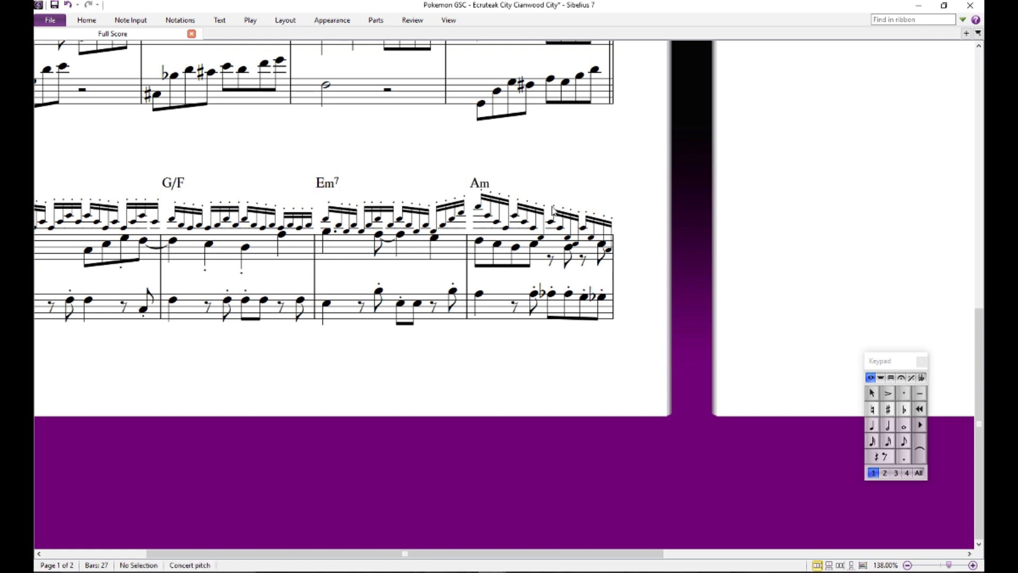
- Audition the descending bass line from the A on beat 2.5 of bar 16 through to the D on beat 1 of bar 17
{"action": "left_click", "coordinate": [534, 295]}
{"action": "key", "text": "Right"}
{"action": "key", "text": "Right"}
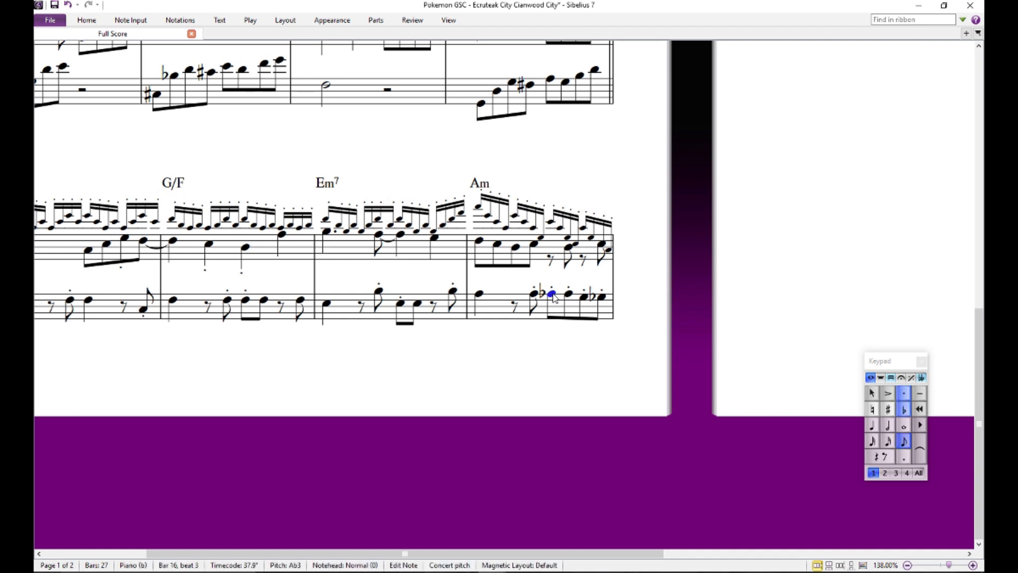
{"action": "key", "text": "Right"}
{"action": "key", "text": "Right"}
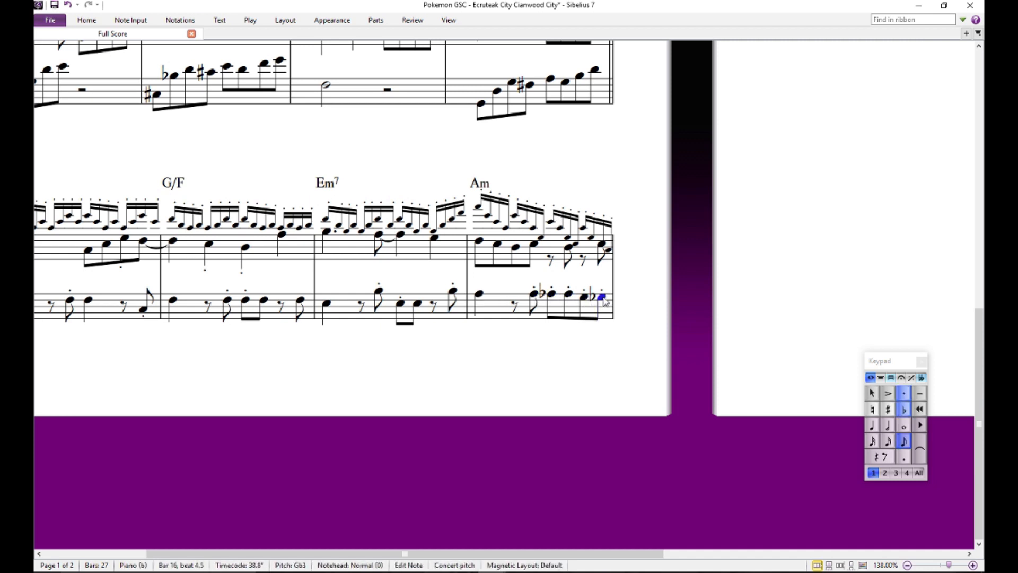
{"action": "key", "text": "Right"}
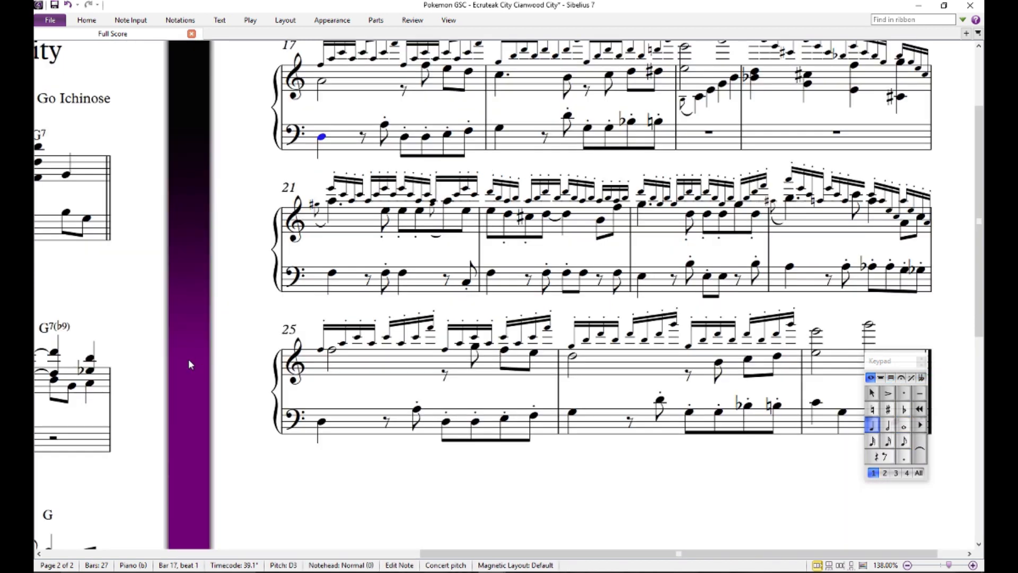
{"action": "left_click_drag", "start_coordinate": [198, 371], "coordinate": [718, 186]}
{"action": "left_click_drag", "start_coordinate": [666, 343], "coordinate": [745, 89]}
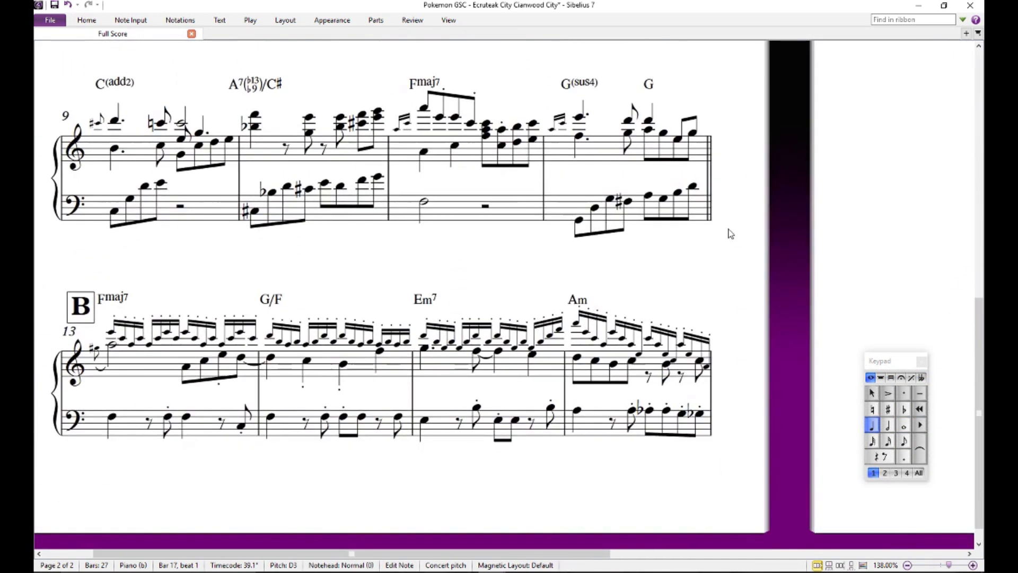
{"action": "left_click_drag", "start_coordinate": [727, 225], "coordinate": [714, 180]}
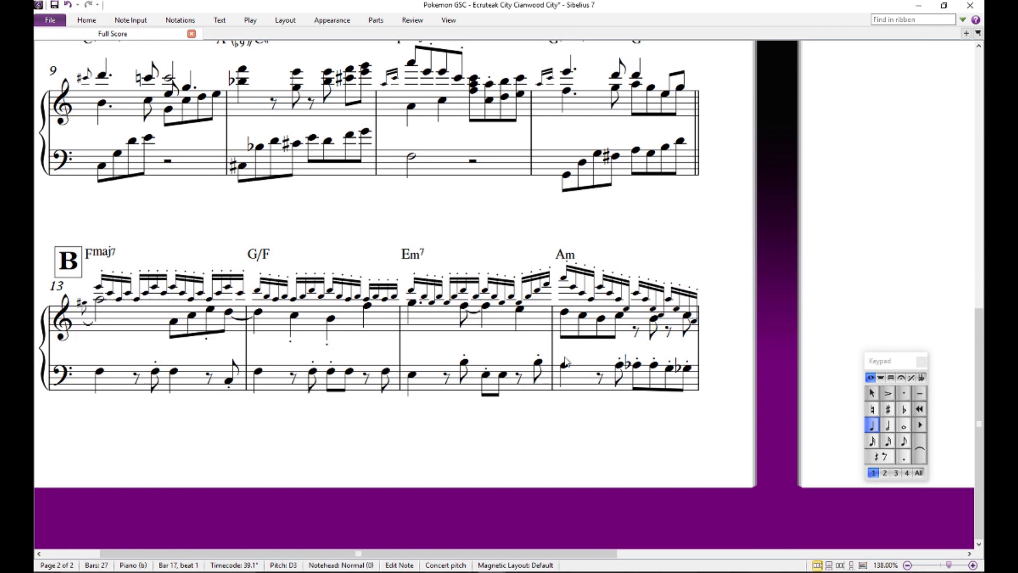
- Audition the bar 16 bass descent from A to G-flat again, and the bass F on beat 1 of bar 13
{"action": "left_click", "coordinate": [619, 365]}
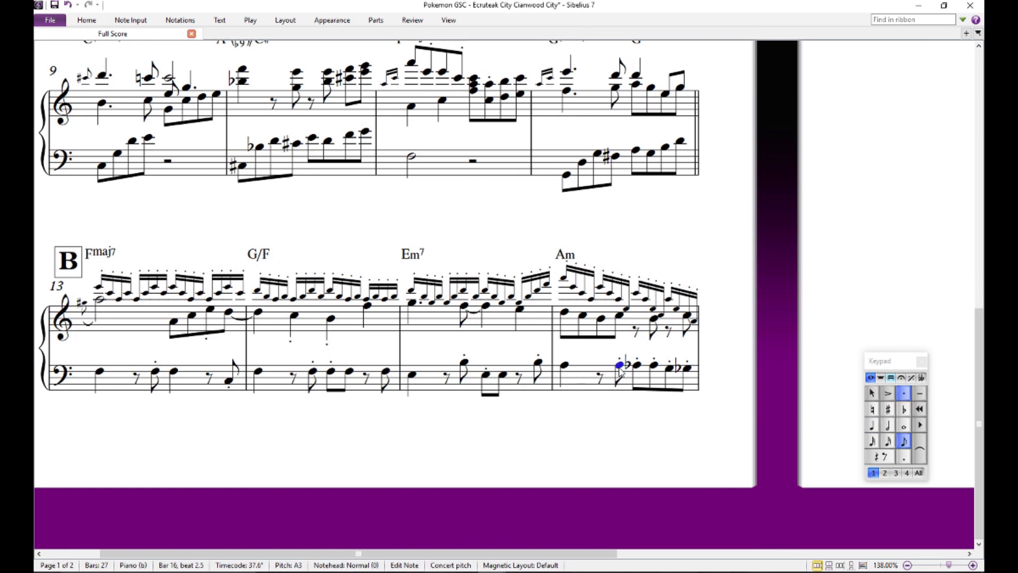
{"action": "key", "text": "Right"}
{"action": "key", "text": "Right"}
{"action": "key", "text": "Right"}
{"action": "key", "text": "Right"}
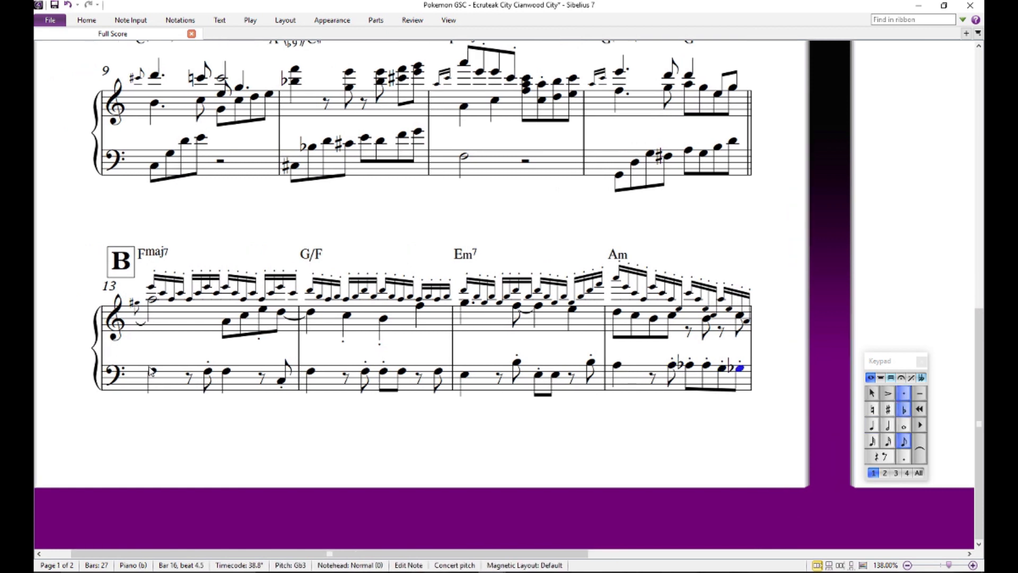
{"action": "left_click", "coordinate": [151, 370]}
{"action": "left_click", "coordinate": [318, 409]}
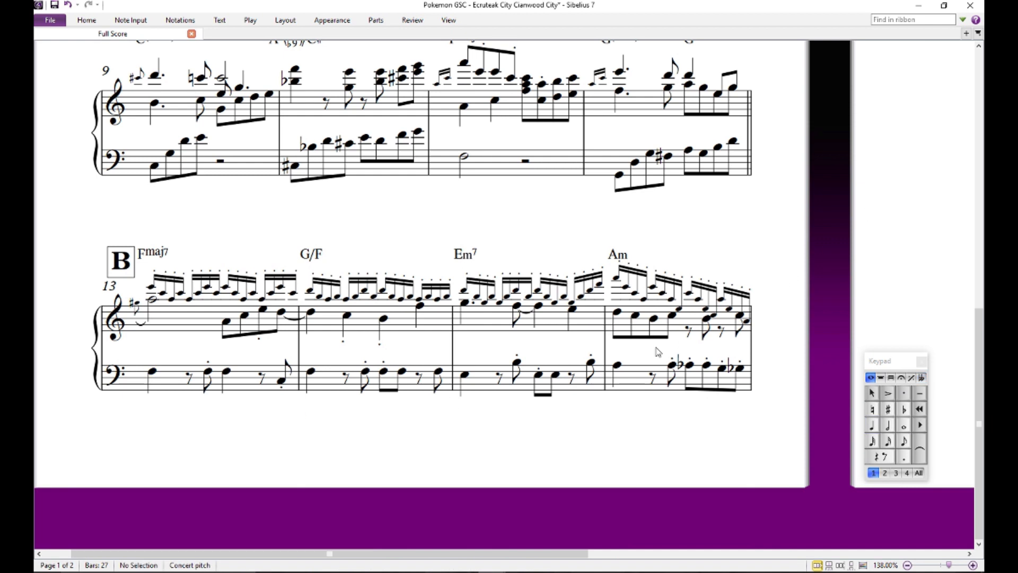
- Audition the bass A-flat on beat 3 of bar 16 and the bass note that follows it
{"action": "left_click_drag", "start_coordinate": [749, 412], "coordinate": [660, 366]}
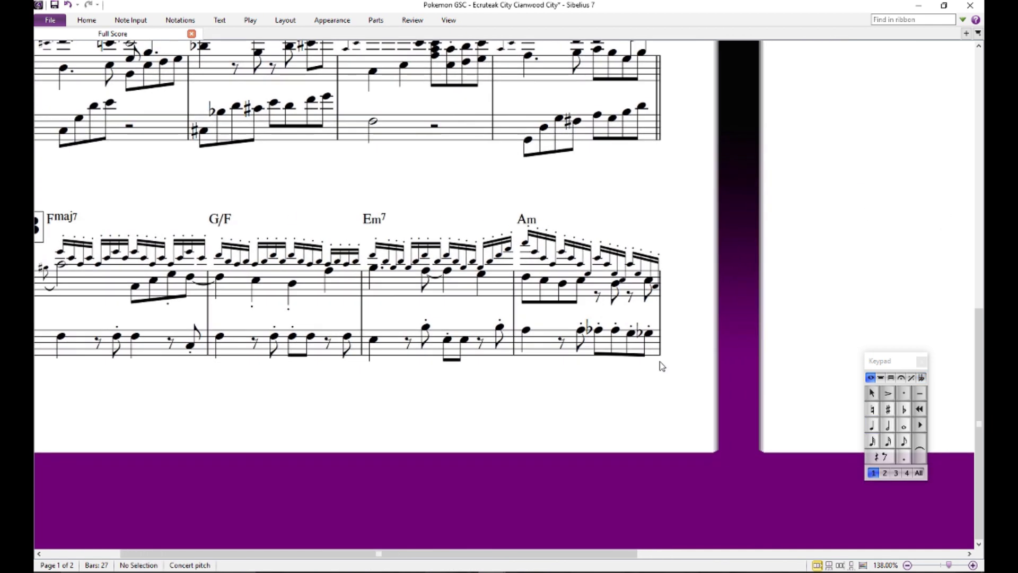
{"action": "left_click", "coordinate": [599, 330]}
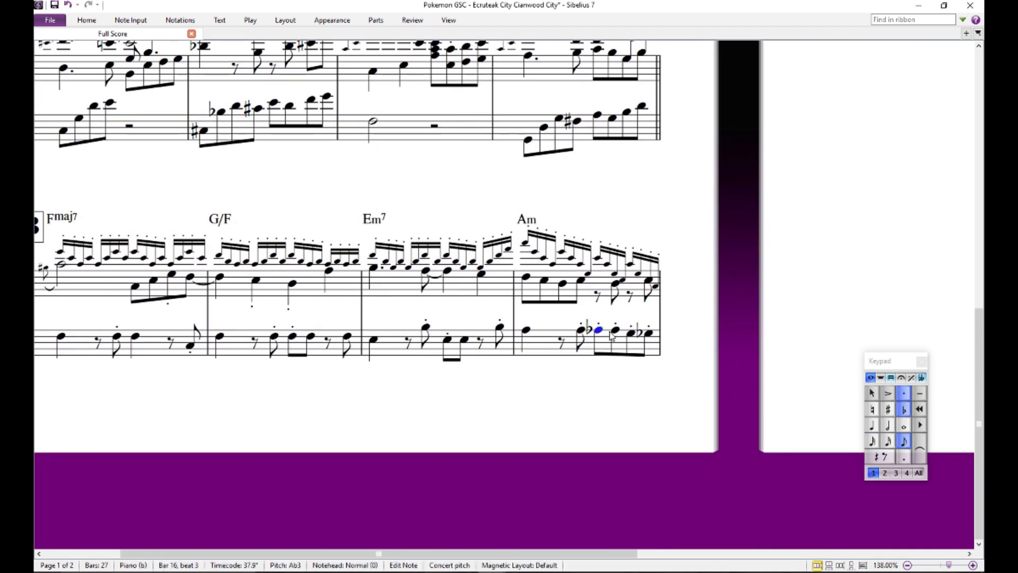
{"action": "left_click", "coordinate": [615, 330]}
{"action": "key", "text": "Escape"}
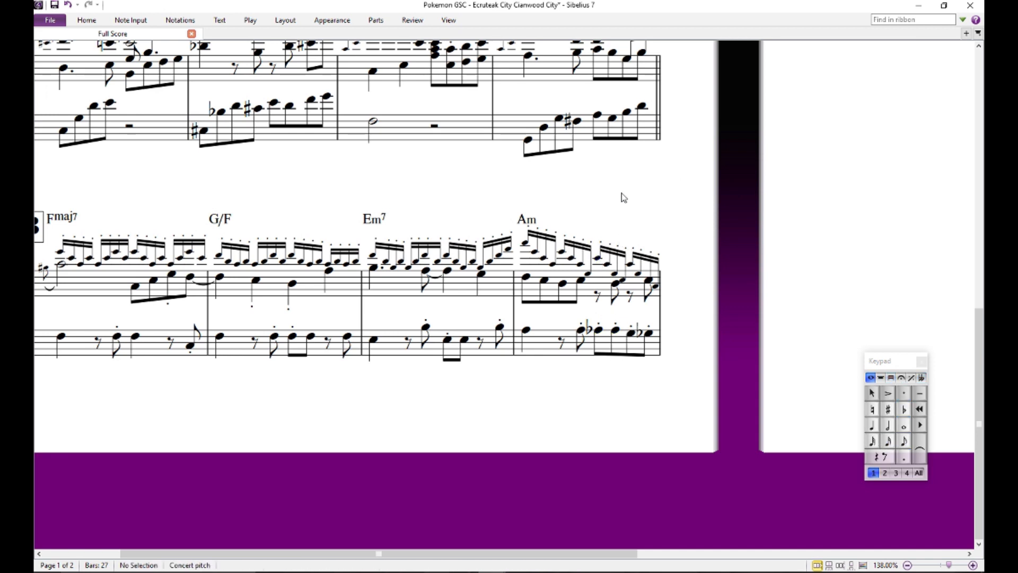
- Audition the upper-voice sixteenth notes on beat 3 of bar 16 against the bass A-flat beneath them
{"action": "left_click", "coordinate": [597, 259]}
{"action": "left_click", "coordinate": [621, 280]}
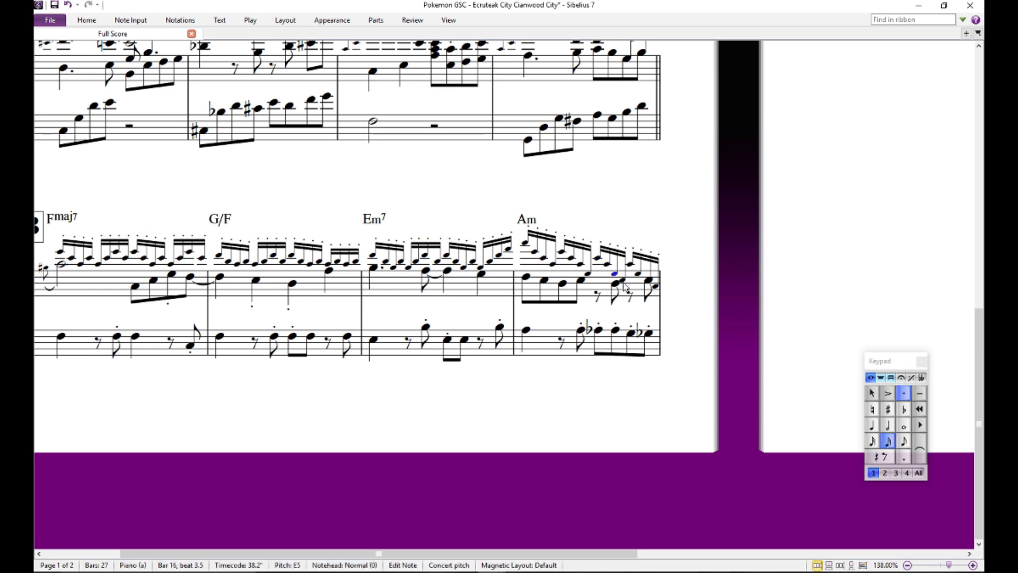
{"action": "left_click", "coordinate": [600, 331]}
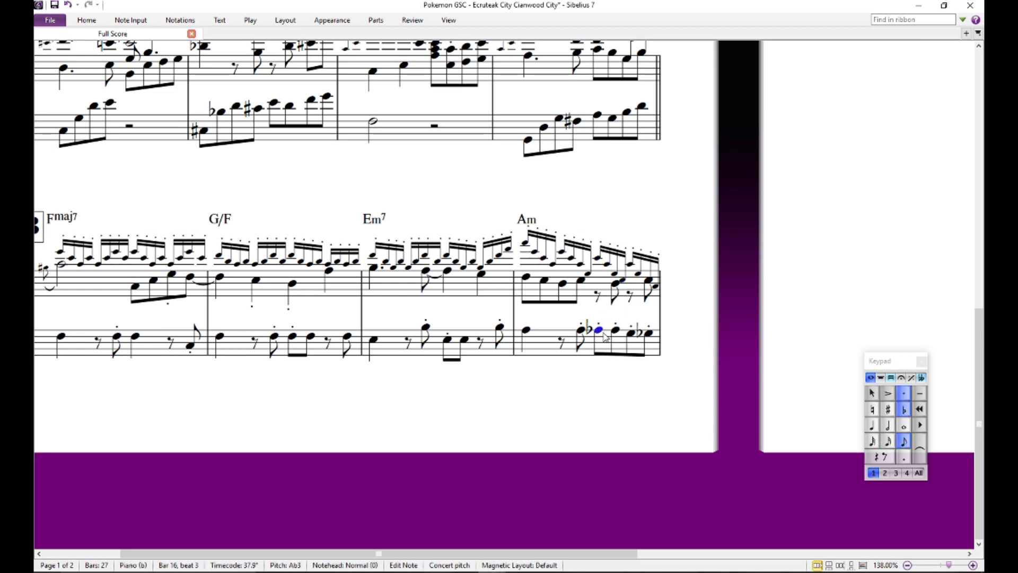
{"action": "left_click", "coordinate": [616, 330]}
{"action": "left_click", "coordinate": [607, 265]}
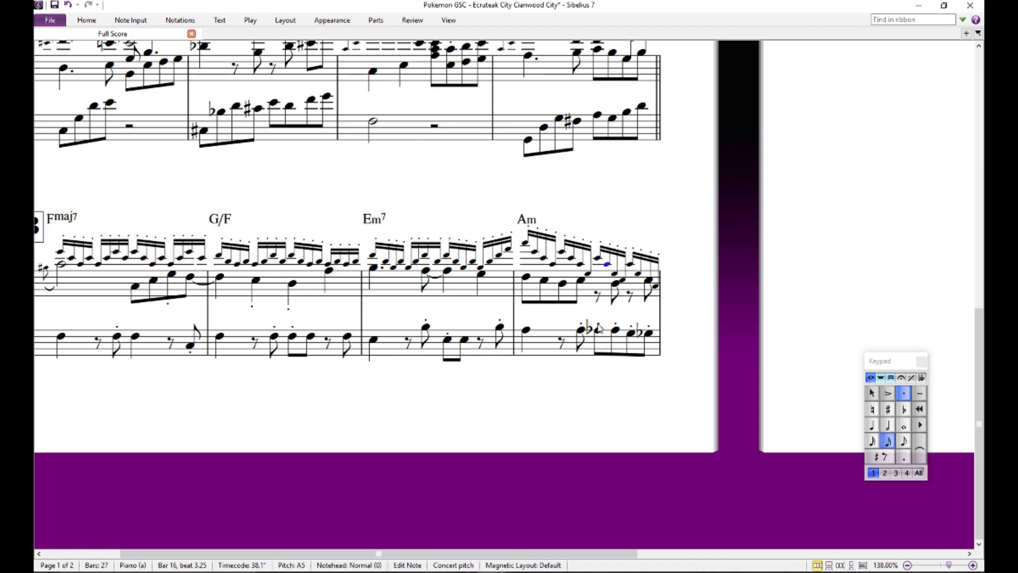
{"action": "left_click", "coordinate": [598, 330]}
{"action": "left_click", "coordinate": [609, 265]}
{"action": "left_click", "coordinate": [604, 307]}
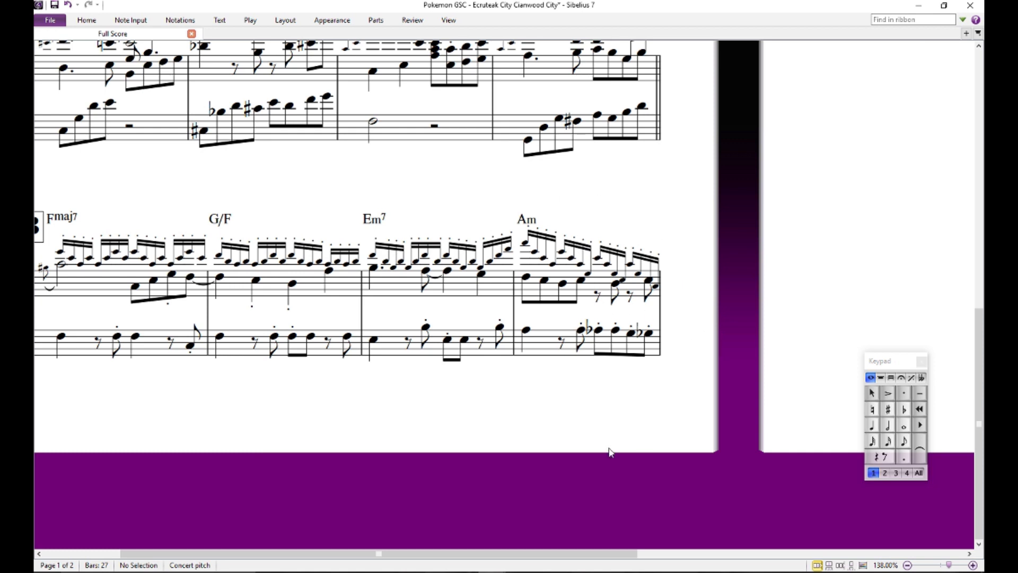
{"action": "left_click_drag", "start_coordinate": [570, 198], "coordinate": [595, 291]}
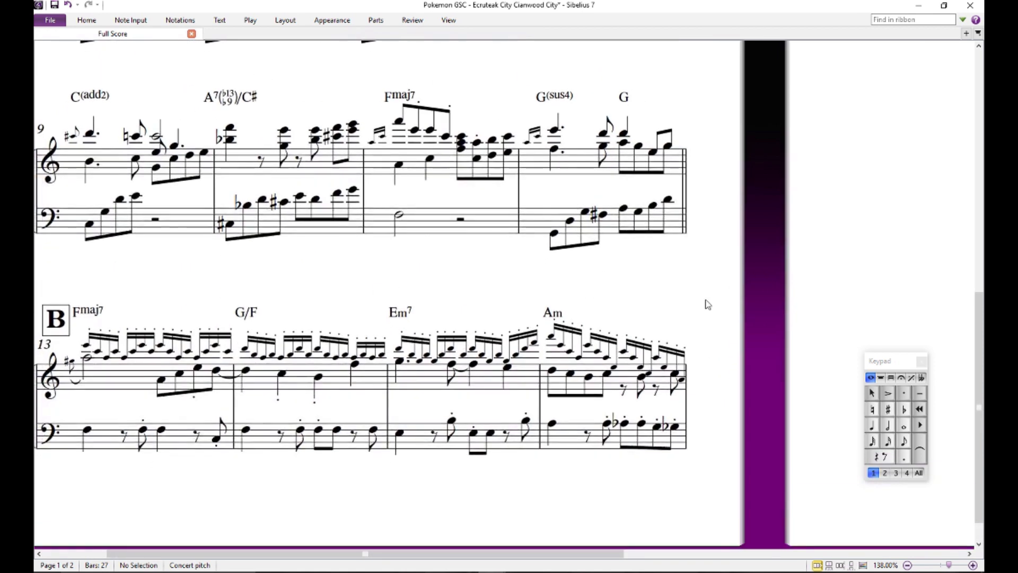
{"action": "left_click_drag", "start_coordinate": [693, 316], "coordinate": [661, 267]}
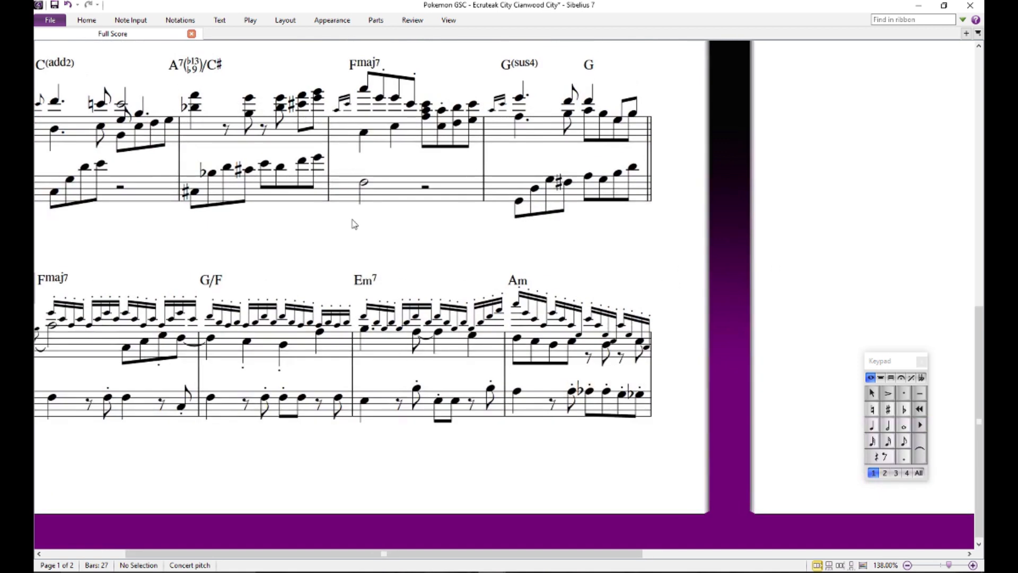
{"action": "left_click_drag", "start_coordinate": [354, 223], "coordinate": [533, 210]}
{"action": "left_click_drag", "start_coordinate": [638, 227], "coordinate": [331, 224]}
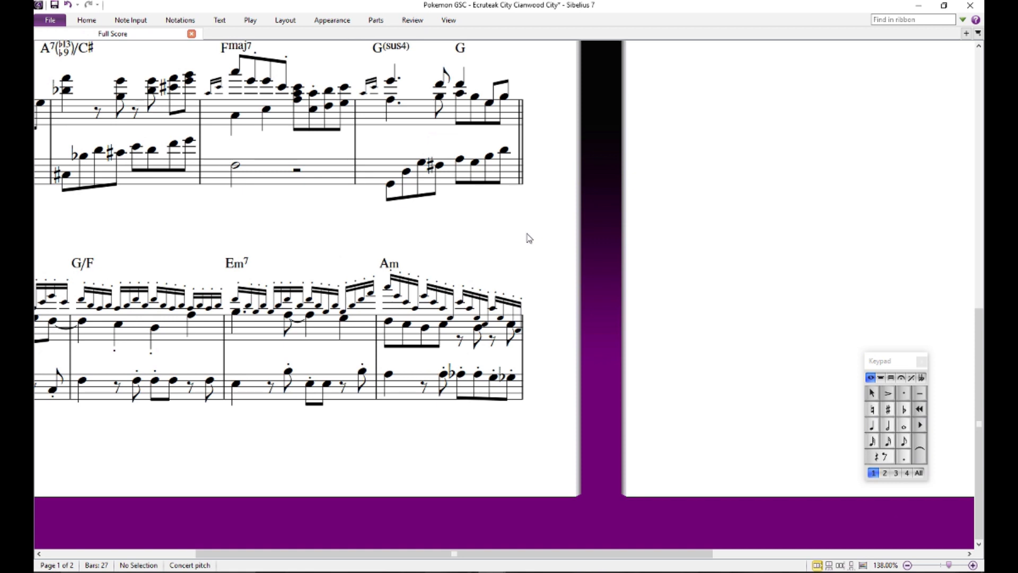
{"action": "left_click_drag", "start_coordinate": [574, 240], "coordinate": [561, 282]}
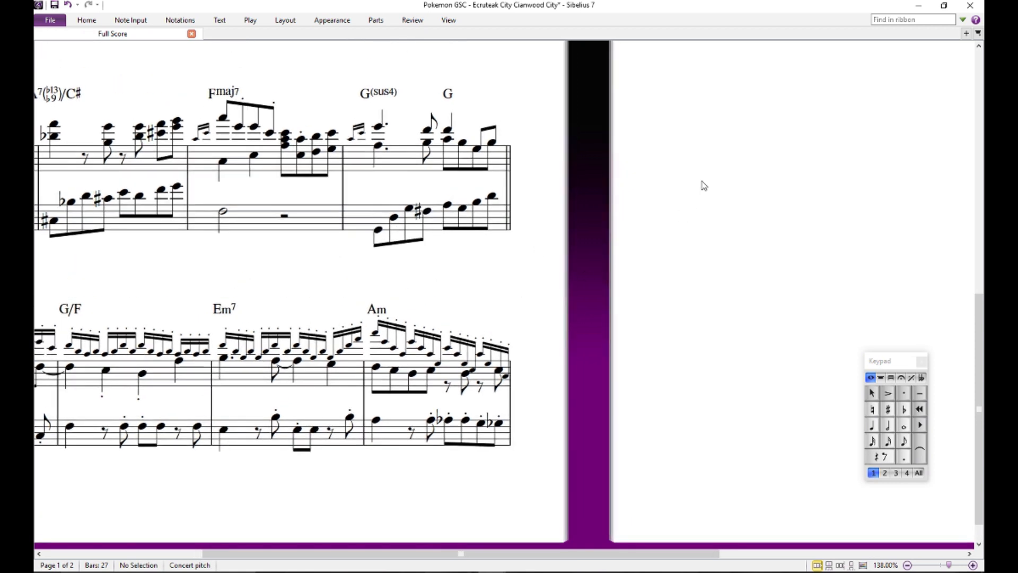
{"action": "left_click_drag", "start_coordinate": [702, 184], "coordinate": [699, 185]}
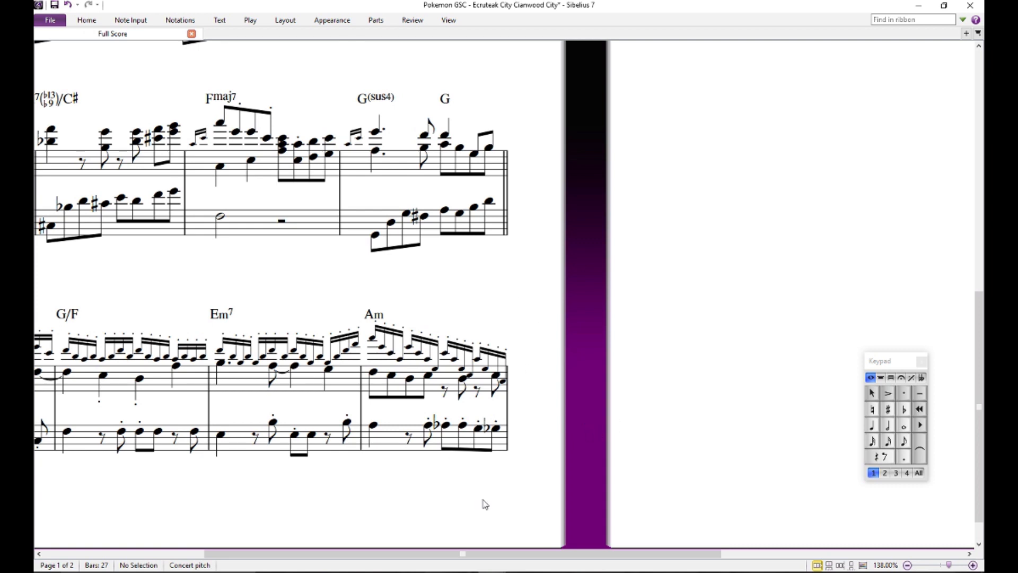
{"action": "left_click", "coordinate": [378, 315]}
{"action": "key", "text": "Escape"}
- Add a Dm7 chord symbol above the upper-voice F on beat 1 of bar 17
{"action": "left_click_drag", "start_coordinate": [705, 146], "coordinate": [516, 455]}
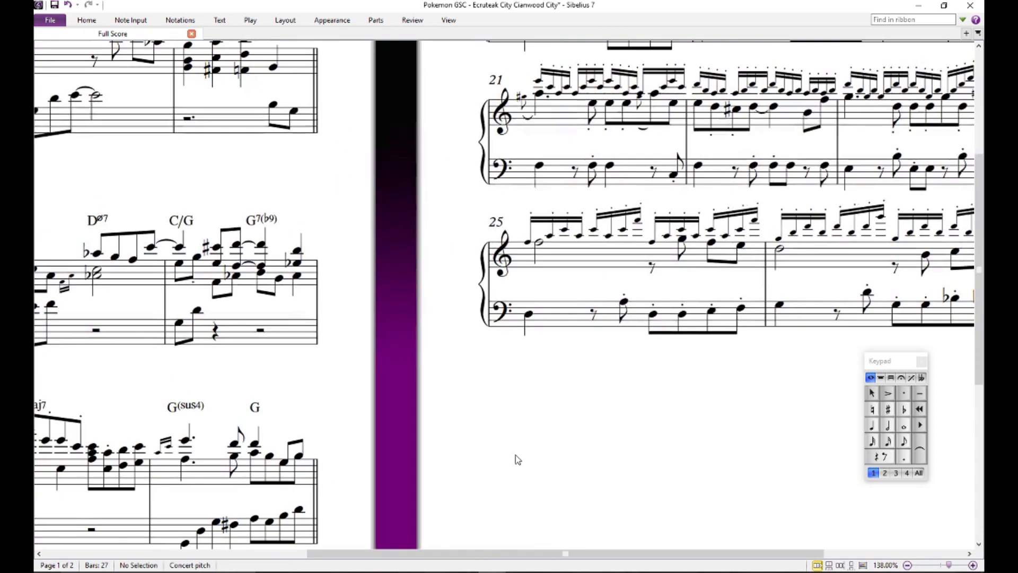
{"action": "left_click_drag", "start_coordinate": [600, 145], "coordinate": [408, 343]}
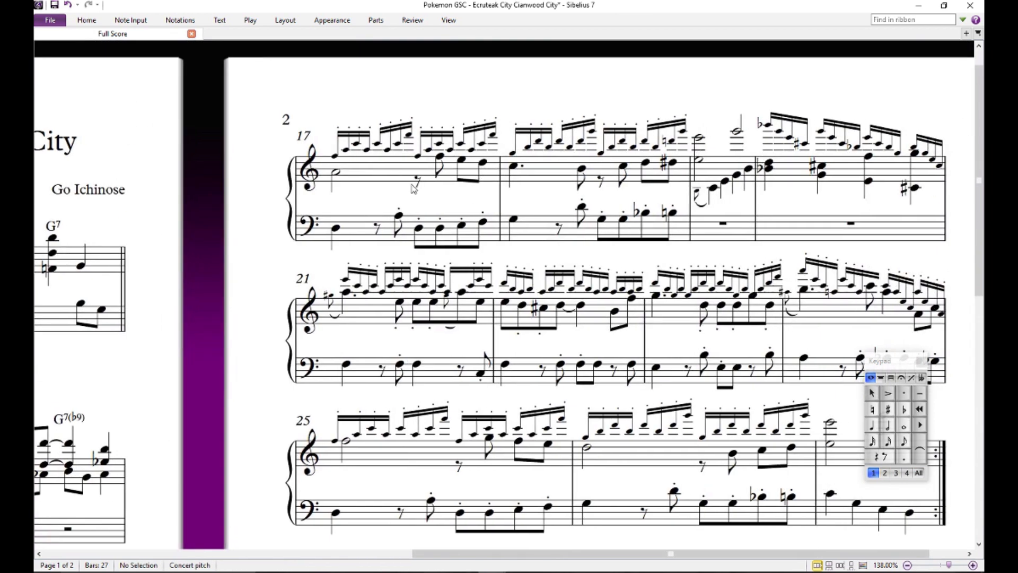
{"action": "left_click", "coordinate": [335, 155]}
{"action": "key", "text": "ctrl+k"}
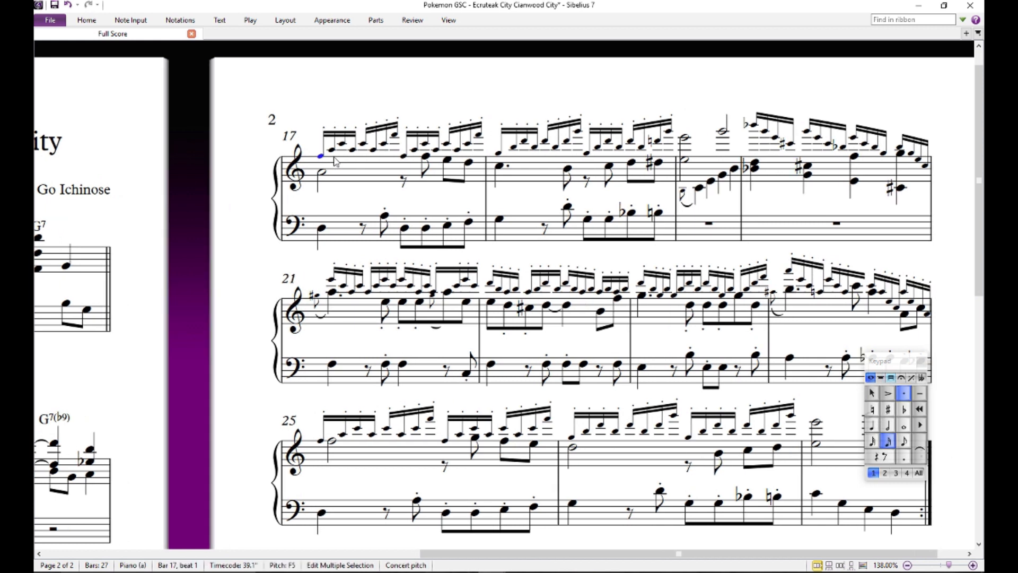
{"action": "type", "text": "Dm7"}
{"action": "left_click", "coordinate": [460, 97]}
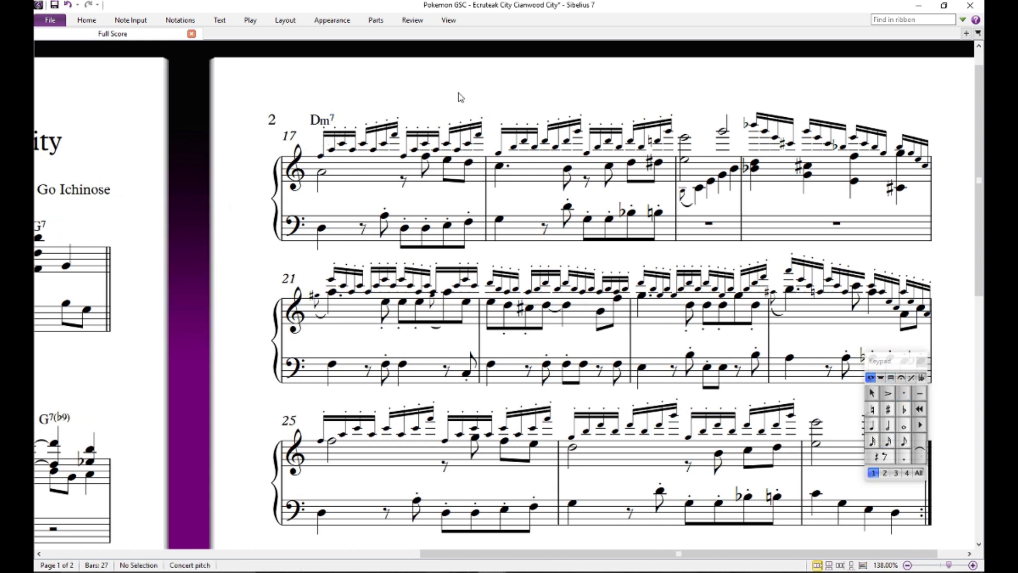
- Audition the bass D on beat 1 of bar 17, the upper-voice F above it and the C on beat 1.5
{"action": "left_click", "coordinate": [322, 228]}
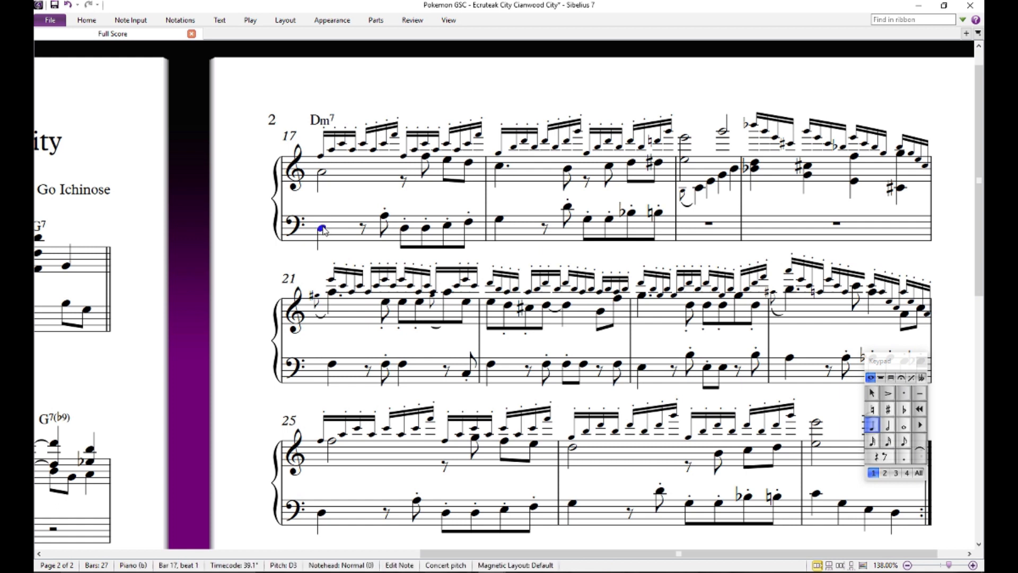
{"action": "left_click", "coordinate": [320, 157]}
{"action": "left_click", "coordinate": [342, 144]}
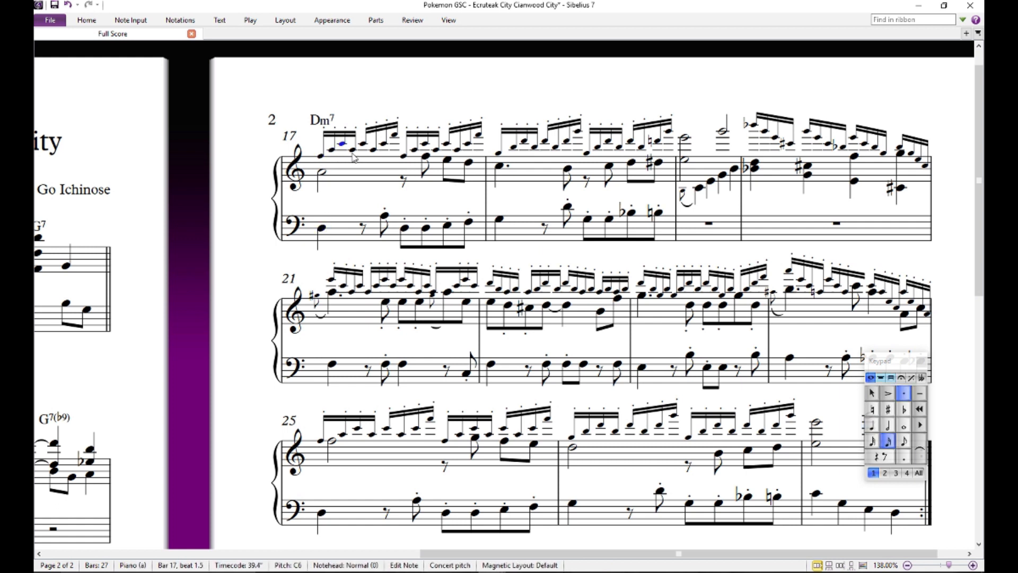
{"action": "left_click", "coordinate": [368, 199]}
- Audition the bass G, the lower-voice C and the upper-voice G and B on beat 1 of bar 18
{"action": "left_click", "coordinate": [498, 219]}
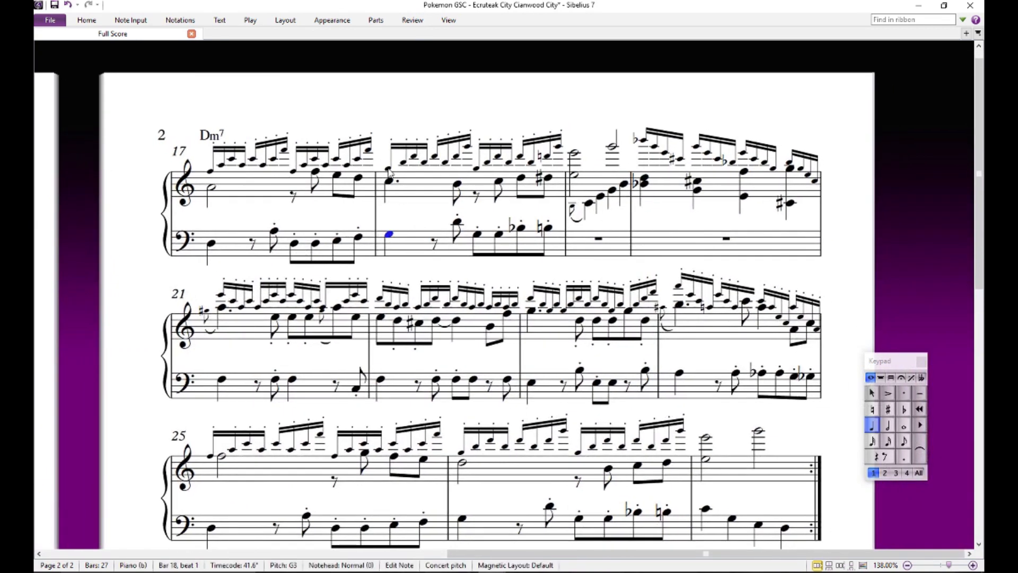
{"action": "left_click", "coordinate": [403, 162]}
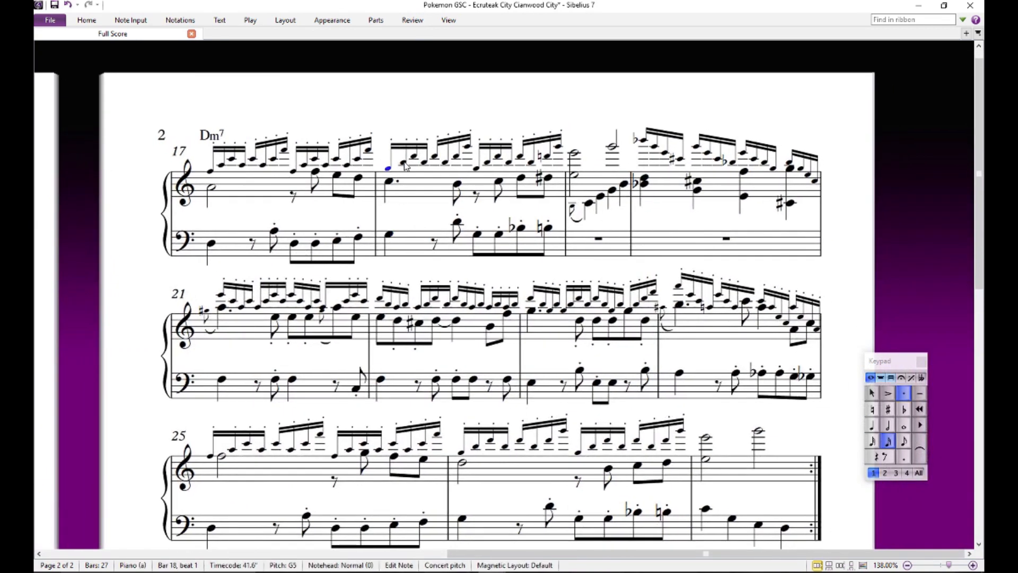
{"action": "left_click", "coordinate": [405, 216]}
{"action": "left_click", "coordinate": [390, 182]}
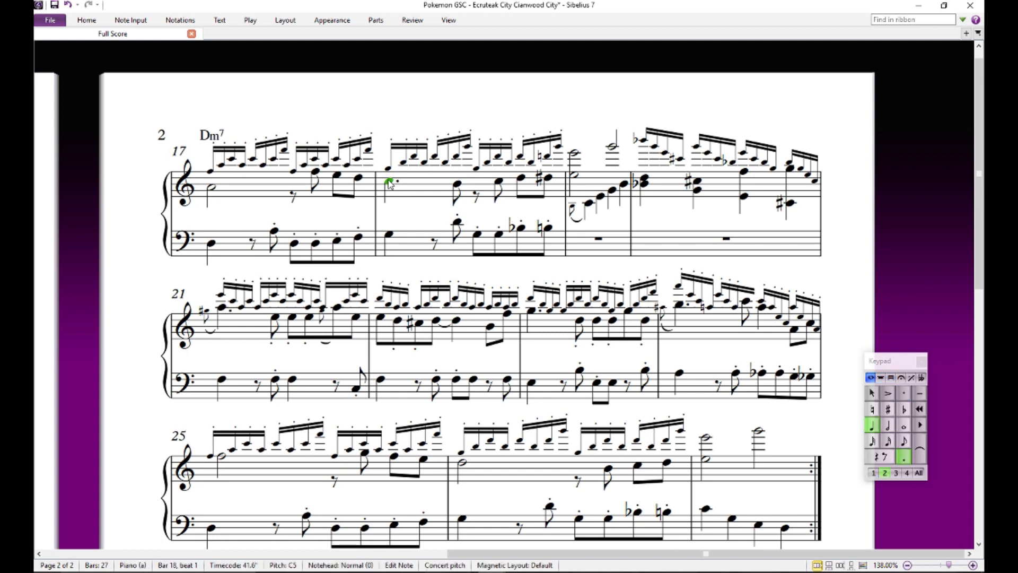
{"action": "left_click", "coordinate": [403, 164]}
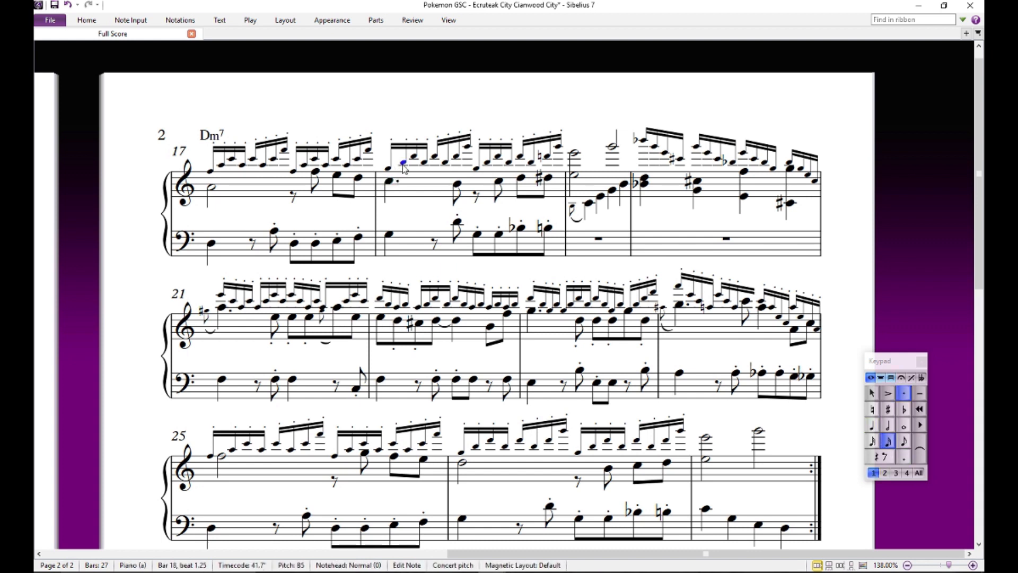
{"action": "left_click", "coordinate": [384, 168]}
{"action": "left_click", "coordinate": [403, 163]}
- Add a G chord symbol above the upper-voice G on beat 1 of bar 18
{"action": "left_click", "coordinate": [387, 168]}
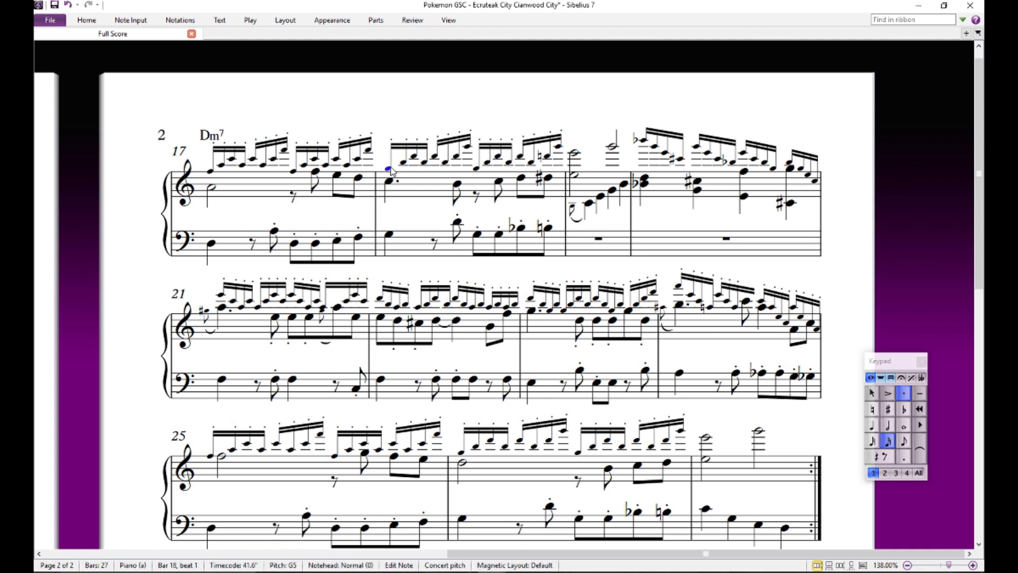
{"action": "double_click", "coordinate": [390, 167]}
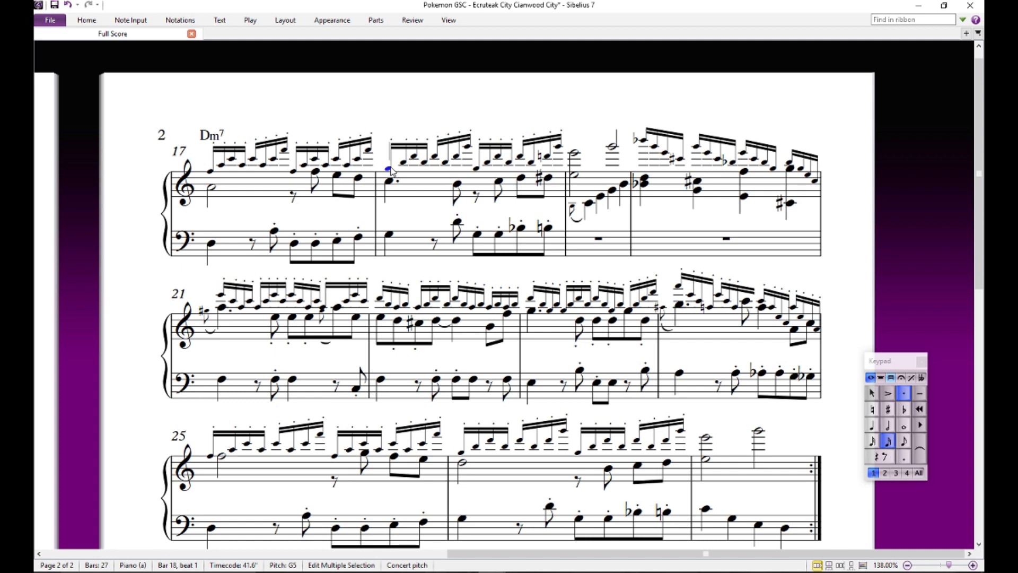
{"action": "type", "text": "G"}
{"action": "left_click", "coordinate": [422, 211]}
- Audition the upper-voice high G on beat 2.75 and the D on beat 4.5 of bar 18
{"action": "left_click", "coordinate": [467, 147]}
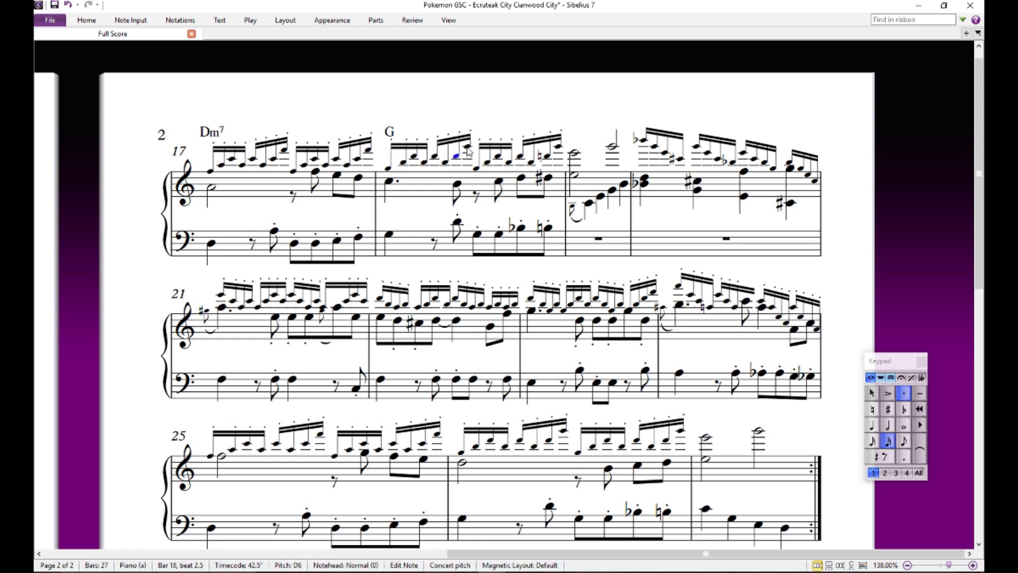
{"action": "left_click", "coordinate": [546, 156]}
{"action": "left_click", "coordinate": [425, 221]}
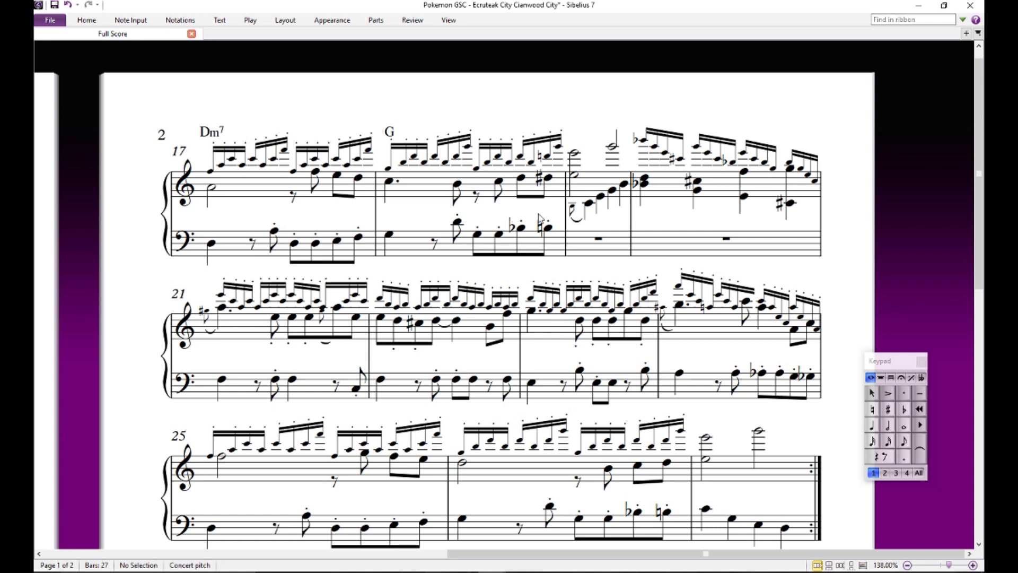
- Add a Cmaj7 chord symbol above the high E on beat 1 of bar 19 and check the B ending the lower-voice arpeggio
{"action": "left_click", "coordinate": [574, 155]}
{"action": "key", "text": "ctrl+k"}
{"action": "type", "text": "C"}
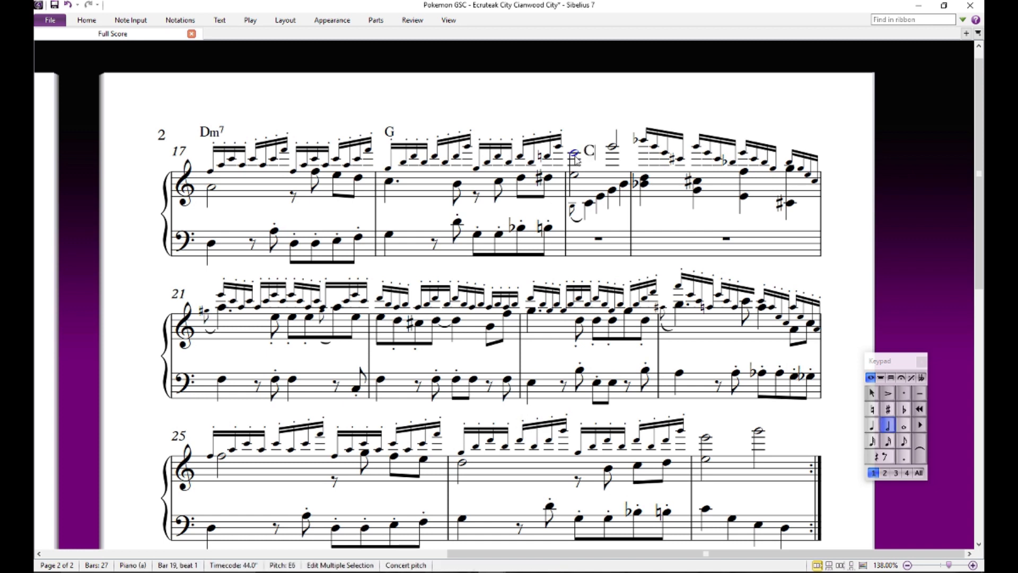
{"action": "type", "text": "maj7"}
{"action": "key", "text": "Escape"}
{"action": "key", "text": "Escape"}
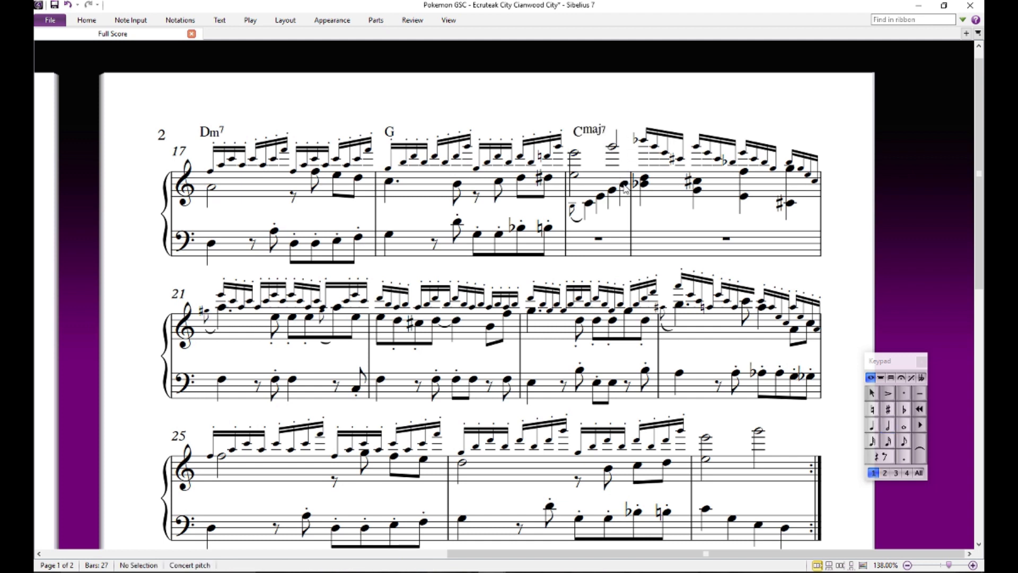
{"action": "left_click", "coordinate": [625, 189]}
- Audition the descending upper-voice B-flat, G, E and C-sharp on beat 1 of bar 20
{"action": "left_click_drag", "start_coordinate": [657, 217], "coordinate": [647, 238]}
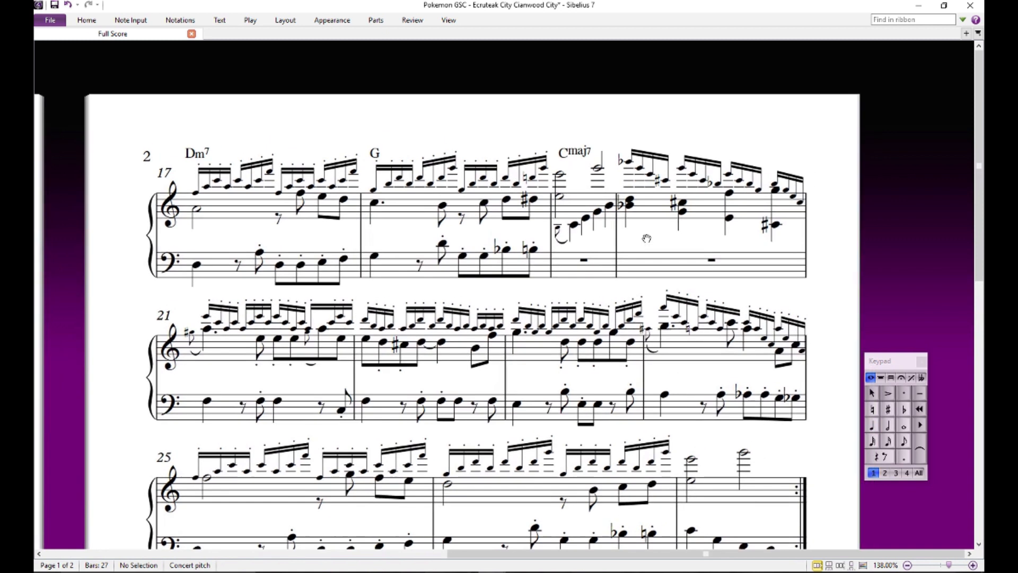
{"action": "left_click", "coordinate": [630, 162]}
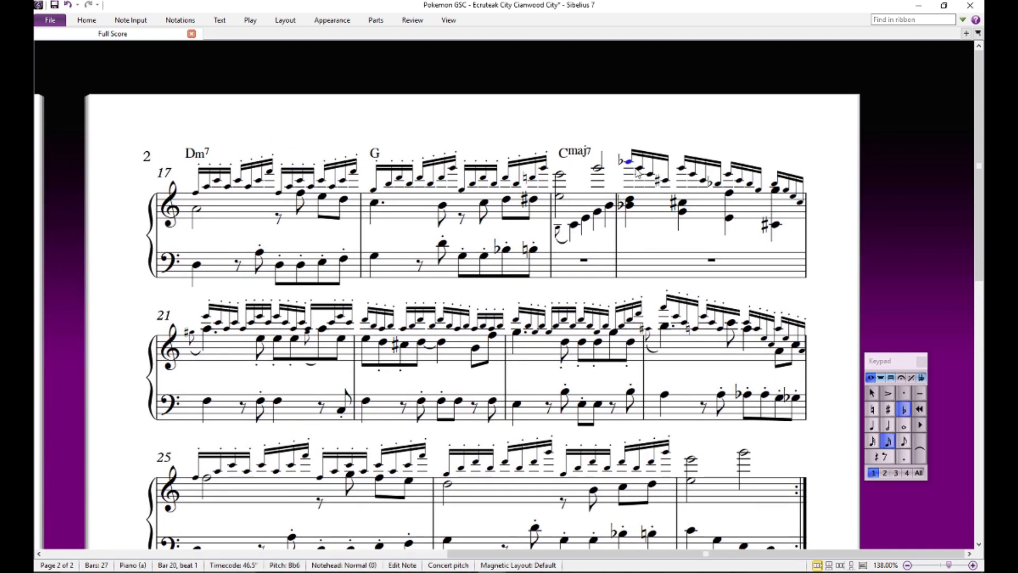
{"action": "left_click", "coordinate": [640, 169]}
{"action": "left_click", "coordinate": [651, 174]}
{"action": "left_click", "coordinate": [666, 181]}
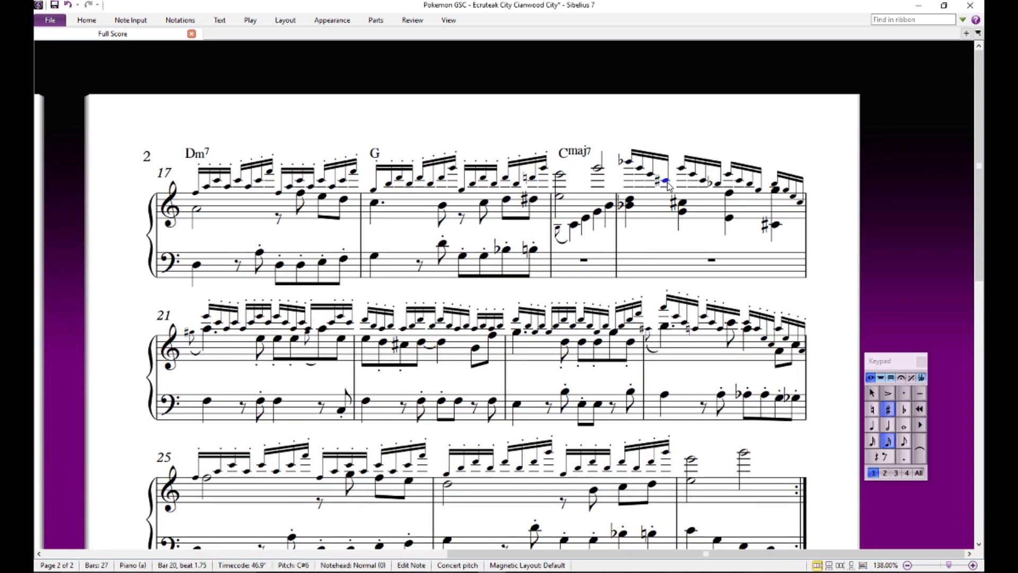
- Audition the two-note lower-voice chords of bar 20 in order, starting with B-flat and D on beat 1
{"action": "left_click", "coordinate": [628, 205]}
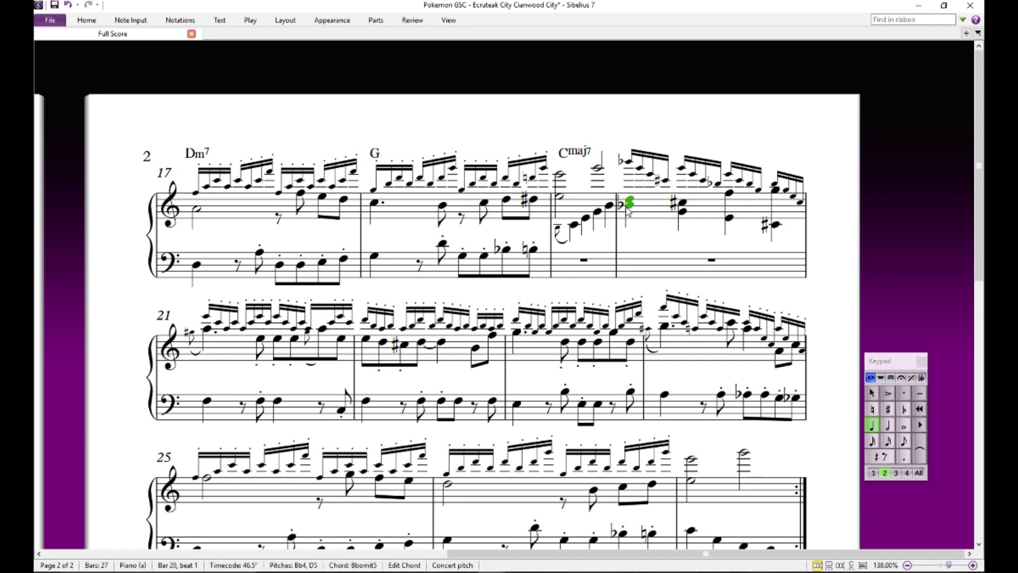
{"action": "left_click", "coordinate": [683, 211]}
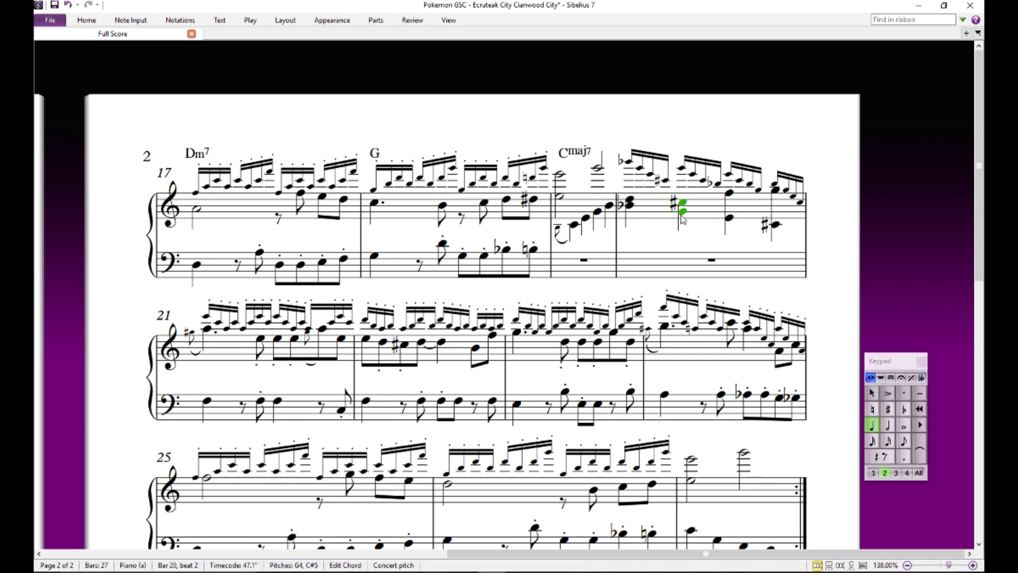
{"action": "left_click", "coordinate": [734, 195]}
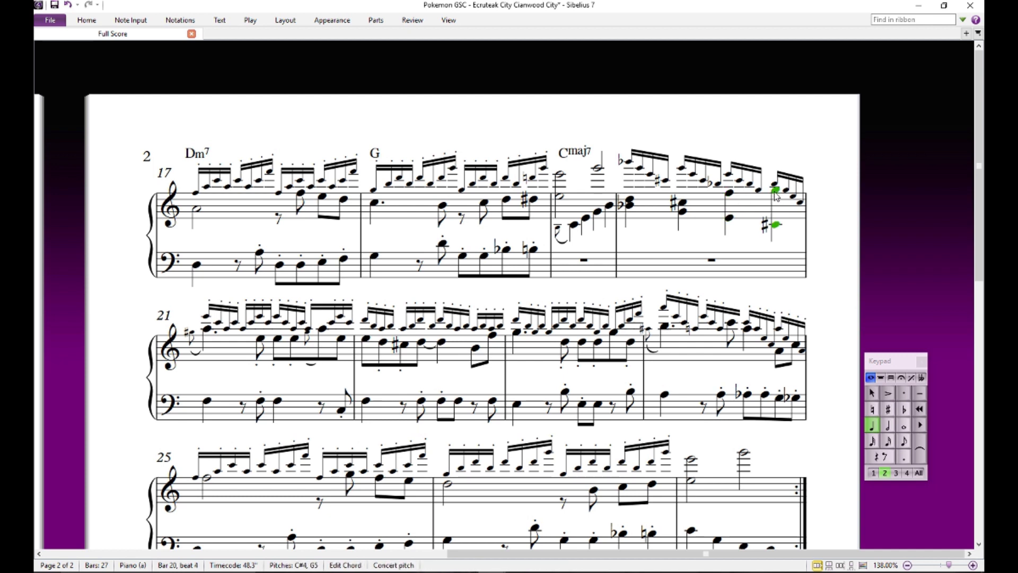
- Audition the E and F of the lower-voice chord on beat 3 of bar 20, separately and together
{"action": "left_click", "coordinate": [841, 223]}
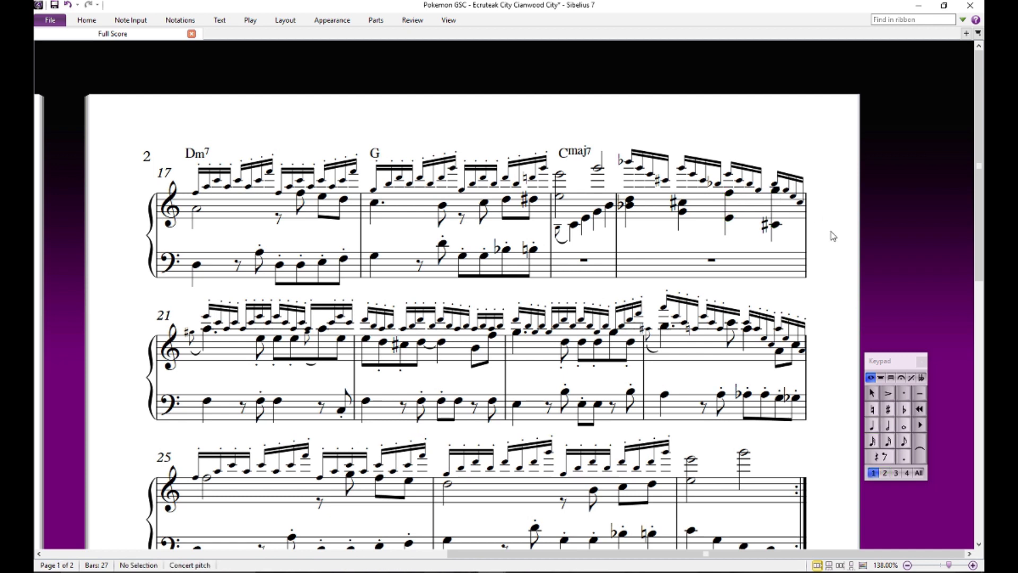
{"action": "left_click", "coordinate": [731, 218]}
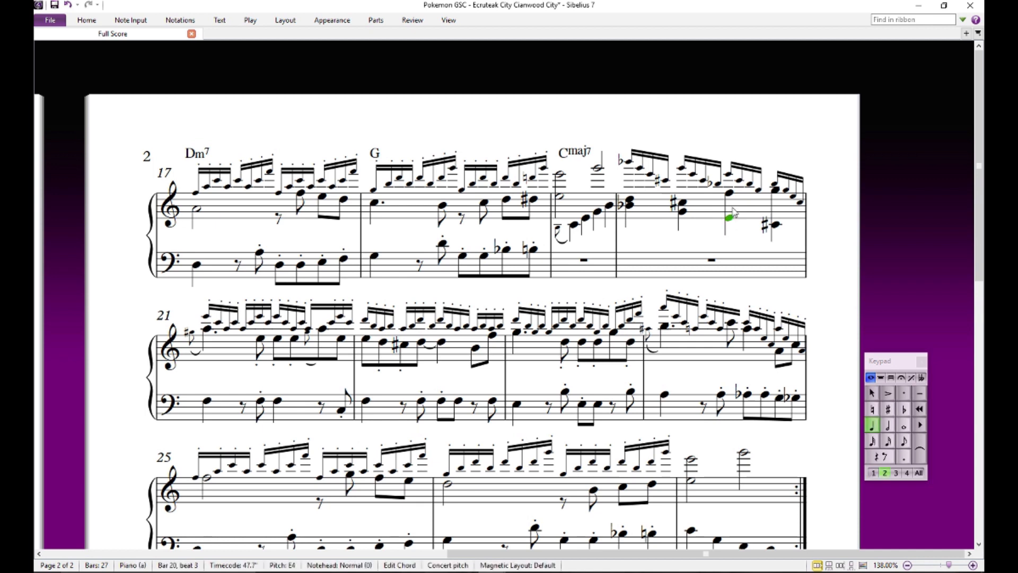
{"action": "left_click", "coordinate": [731, 194], "text": "ctrl"}
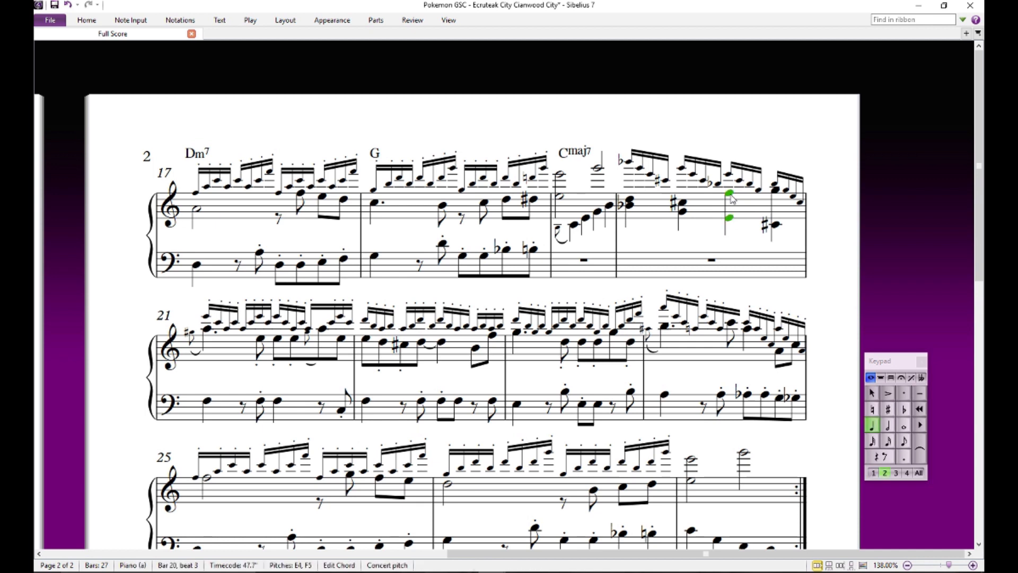
{"action": "key", "text": "Escape"}
{"action": "left_click", "coordinate": [730, 194]}
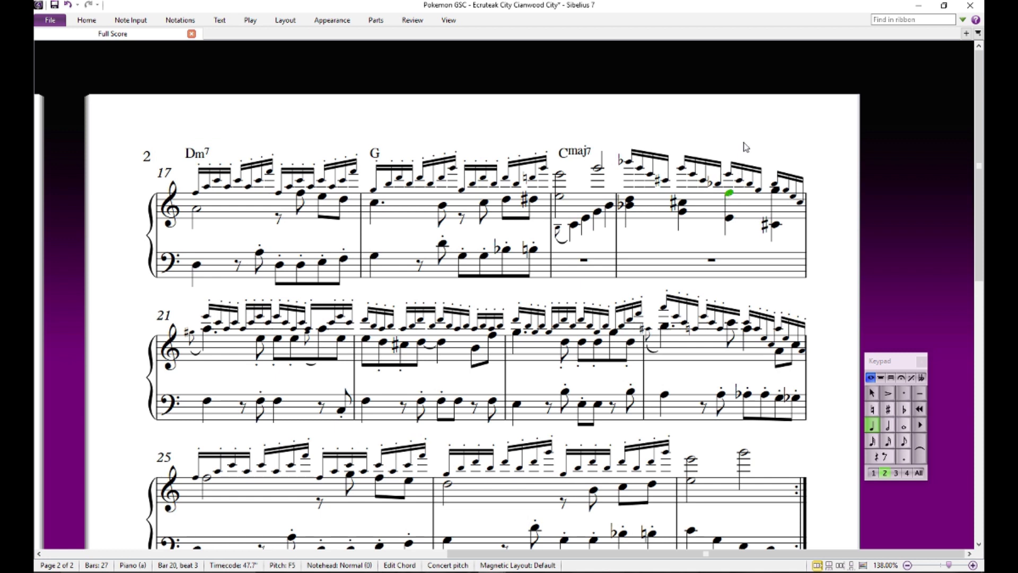
{"action": "key", "text": "Escape"}
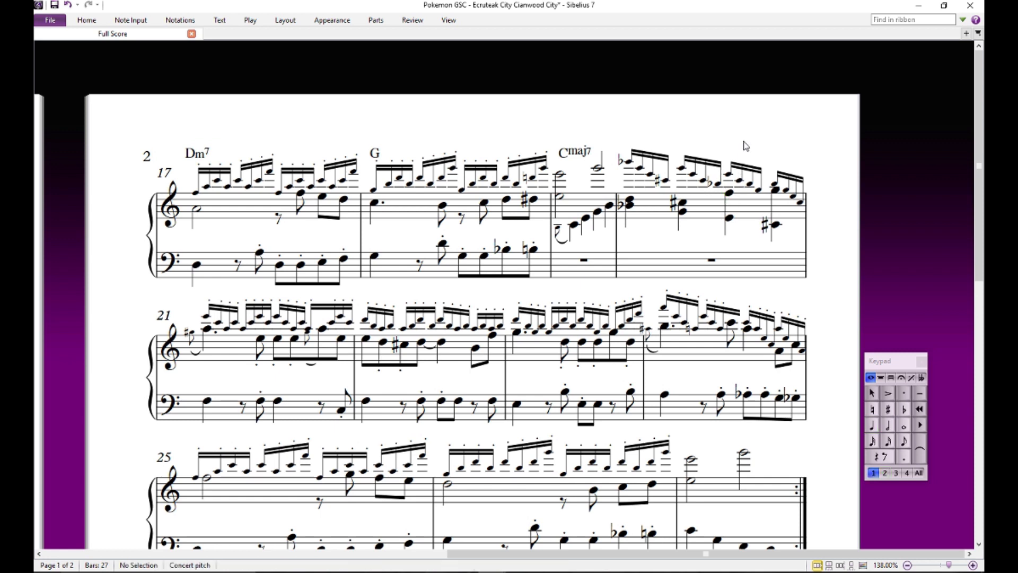
{"action": "left_click", "coordinate": [727, 195]}
{"action": "left_click", "coordinate": [728, 220]}
{"action": "key", "text": "Escape"}
- Add a C#dim7 chord symbol above the high B-flat on beat 1 of bar 20
{"action": "left_click_drag", "start_coordinate": [701, 233], "coordinate": [686, 214]}
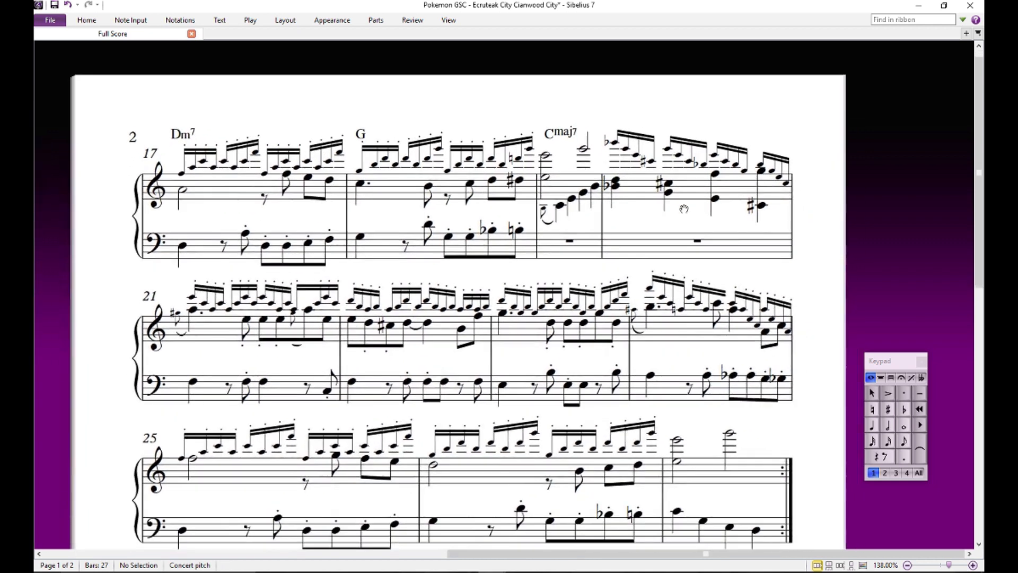
{"action": "left_click", "coordinate": [613, 143]}
{"action": "key", "text": "ctrl+k"}
{"action": "type", "text": "C#dim"}
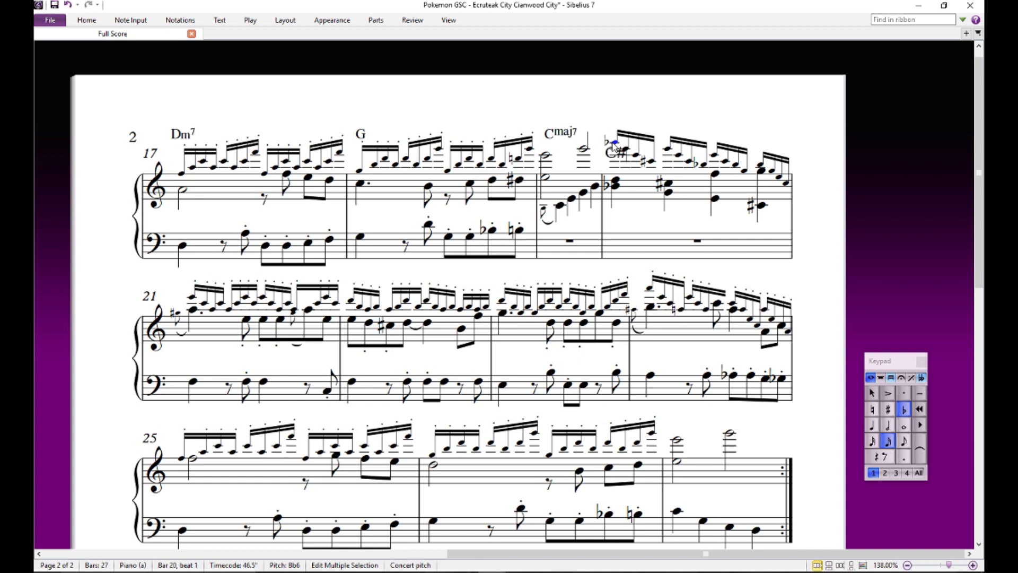
{"action": "type", "text": "7"}
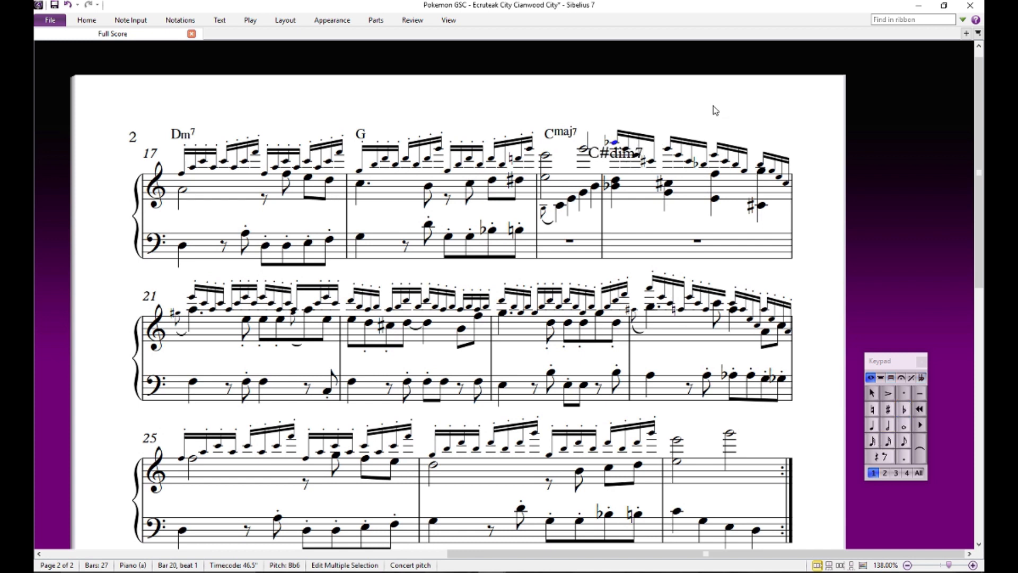
{"action": "key", "text": "Escape"}
{"action": "key", "text": "Escape"}
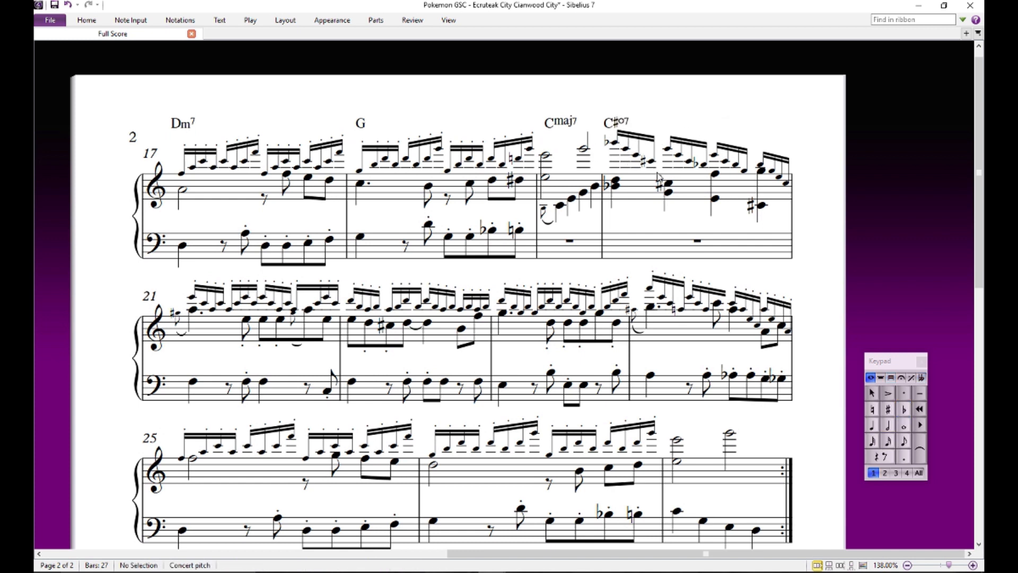
- Audition the bottom notes of the four lower-voice chords in bar 20: B-flat, G, E and C-sharp
{"action": "left_click", "coordinate": [616, 187]}
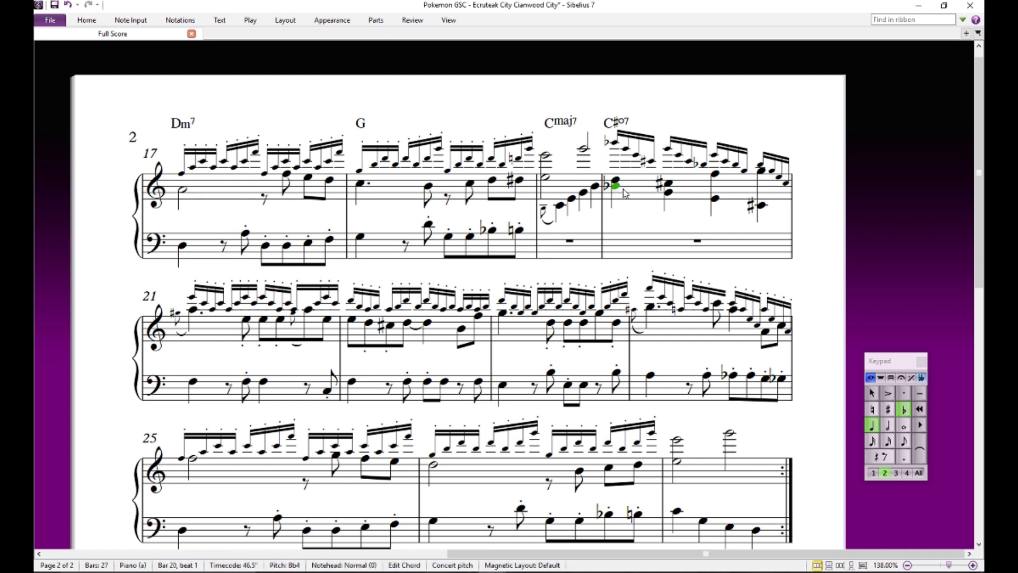
{"action": "left_click", "coordinate": [667, 193]}
{"action": "left_click", "coordinate": [715, 199]}
{"action": "left_click", "coordinate": [763, 206]}
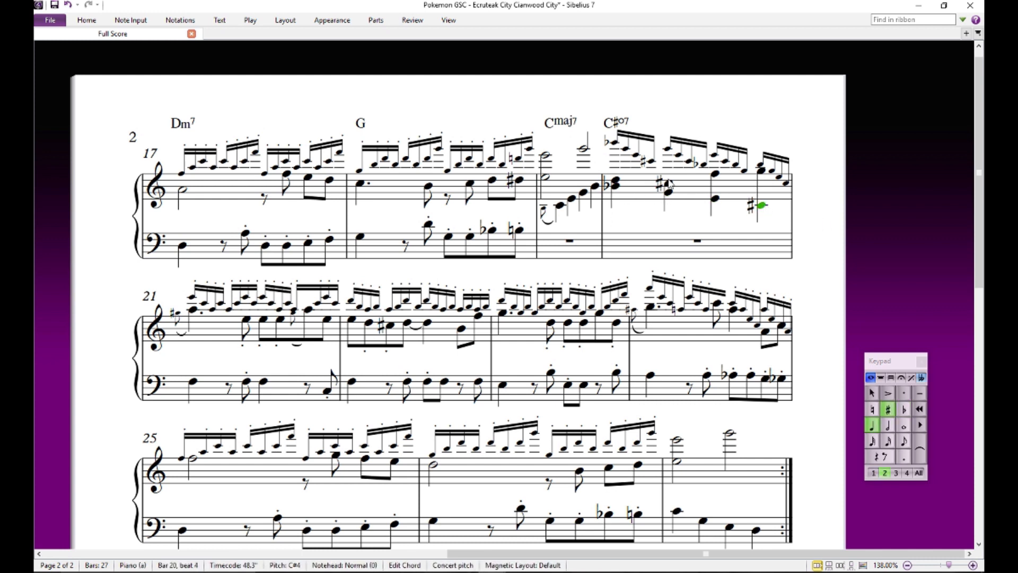
{"action": "left_click", "coordinate": [687, 224]}
- Audition the top notes of the four lower-voice chords in bar 20, D, C-sharp, F and G, and recheck the F
{"action": "left_click", "coordinate": [617, 176]}
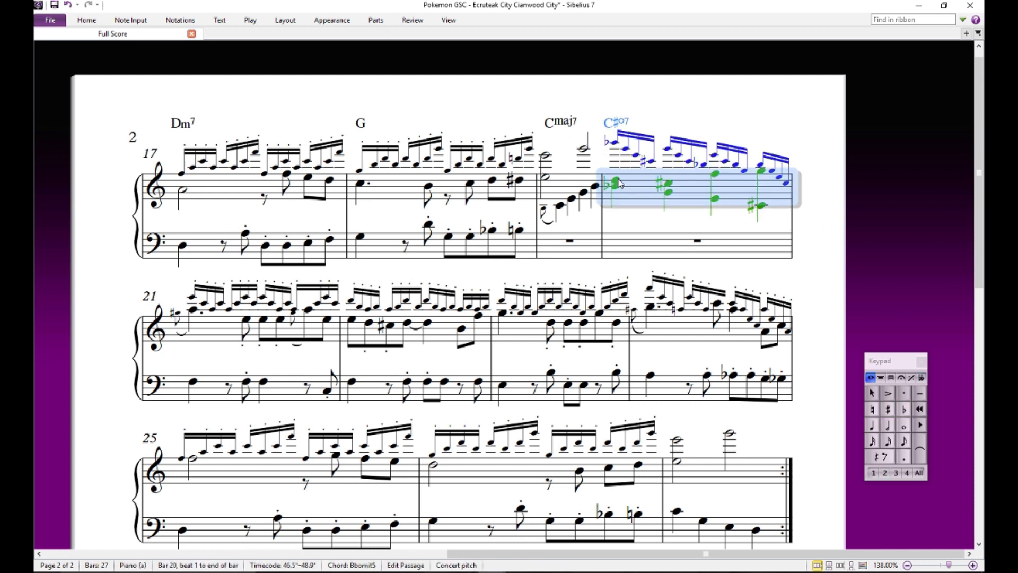
{"action": "left_click", "coordinate": [617, 179]}
{"action": "left_click", "coordinate": [670, 183]}
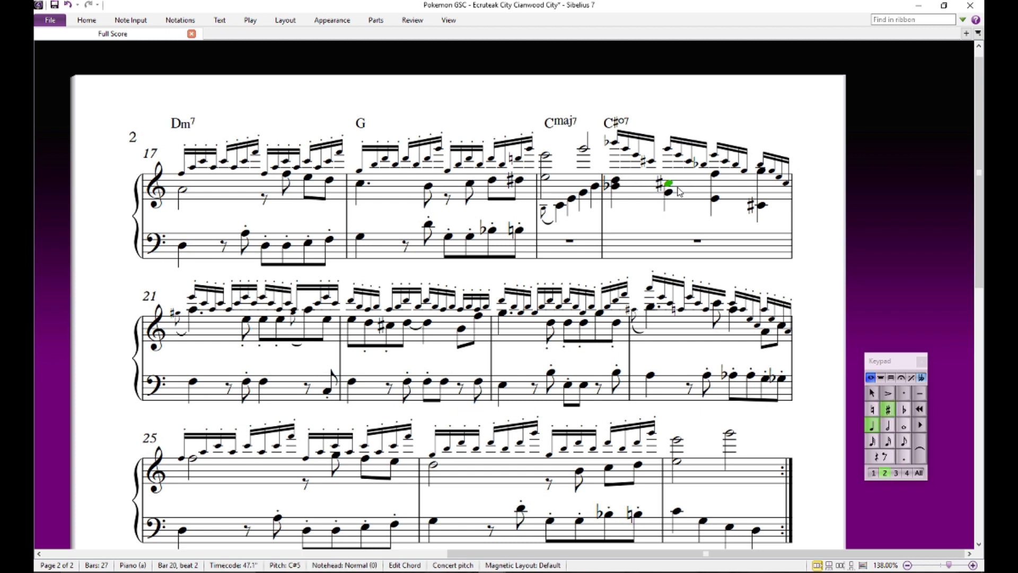
{"action": "left_click", "coordinate": [715, 174]}
{"action": "left_click", "coordinate": [760, 172]}
{"action": "left_click", "coordinate": [755, 124]}
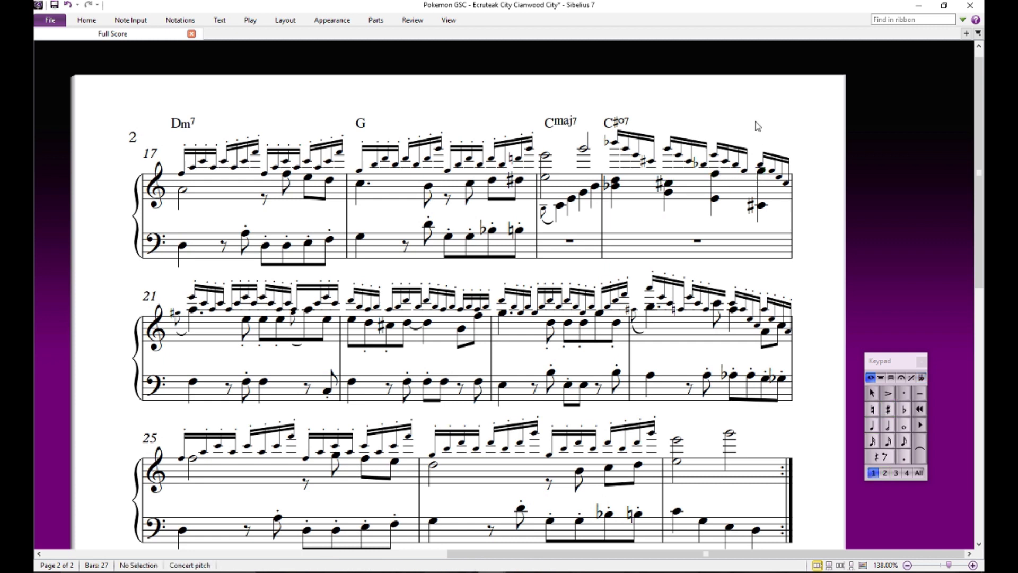
{"action": "left_click", "coordinate": [718, 174]}
{"action": "left_click", "coordinate": [777, 133]}
- Lower the system starting at bar 21 slightly and add an Fmaj7 chord symbol above beat 1 of bar 21
{"action": "left_click_drag", "start_coordinate": [777, 127], "coordinate": [840, 62]}
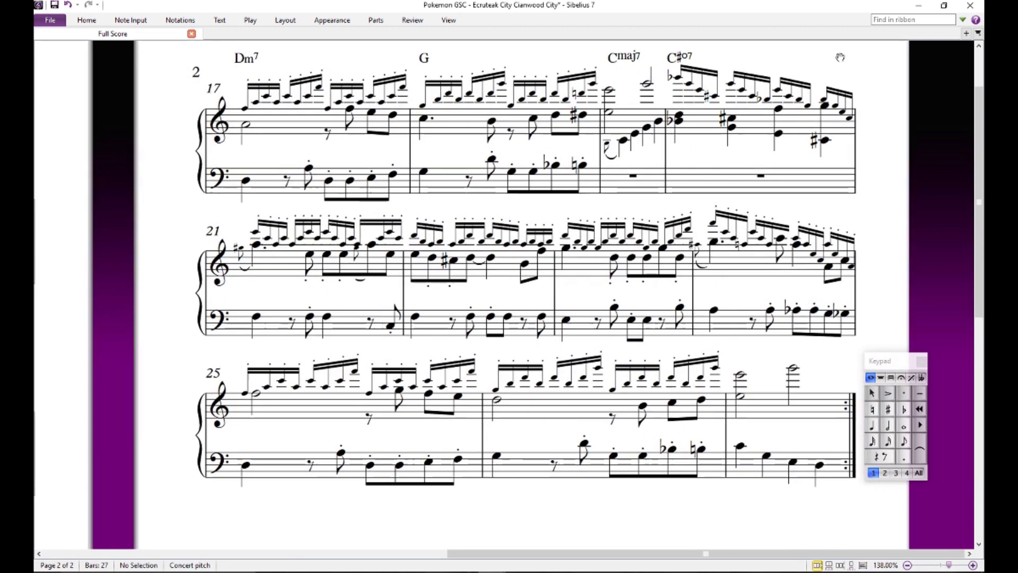
{"action": "left_click_drag", "start_coordinate": [269, 259], "coordinate": [269, 280]}
{"action": "key", "text": "Escape"}
{"action": "left_click", "coordinate": [255, 256]}
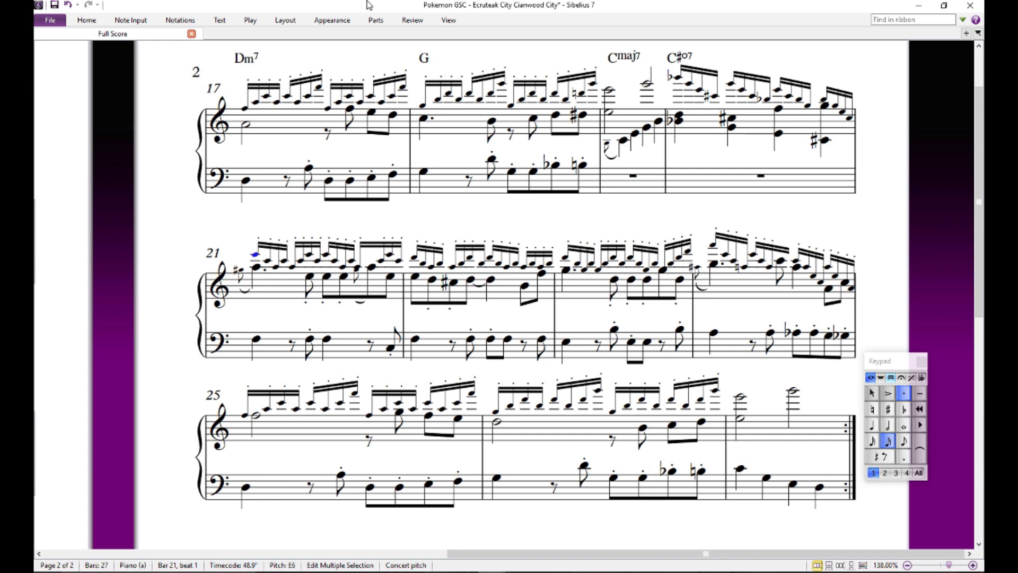
{"action": "key", "text": "ctrl+k"}
{"action": "type", "text": "Fmaj7"}
{"action": "key", "text": "Escape"}
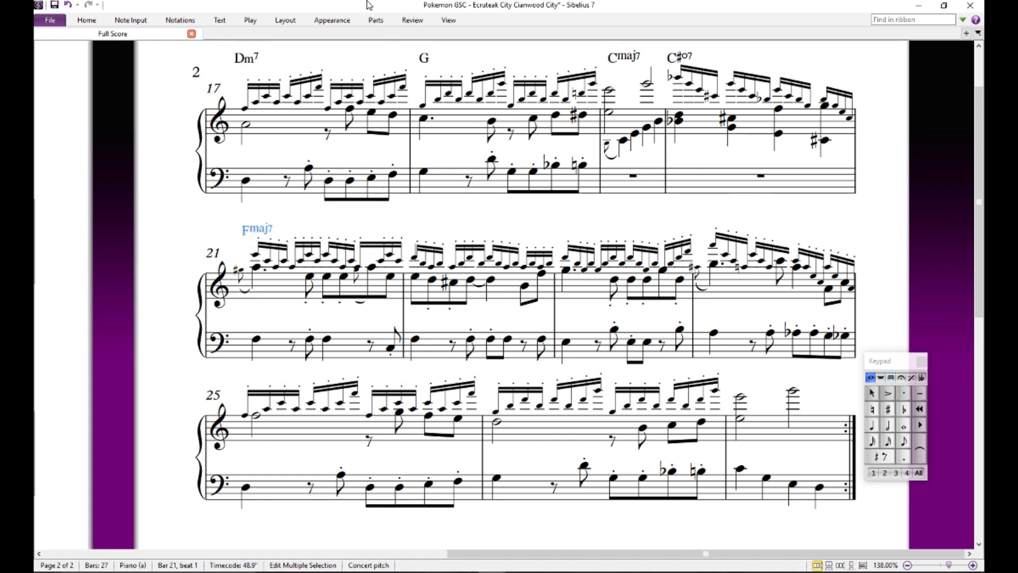
- Add G/F, Em7 and Am chord symbols on beat 1 of bars 22, 23 and 24, and check the lower-voice B opening bar 24
{"action": "type", "text": "G/F"}
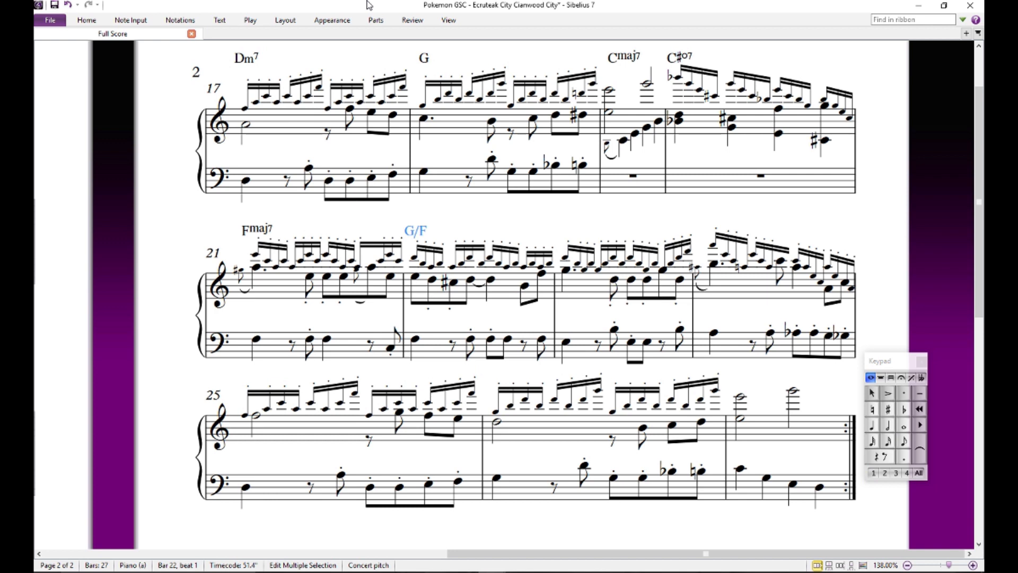
{"action": "key", "text": "Tab"}
{"action": "type", "text": "Em7"}
{"action": "key", "text": "Tab"}
{"action": "type", "text": "Am"}
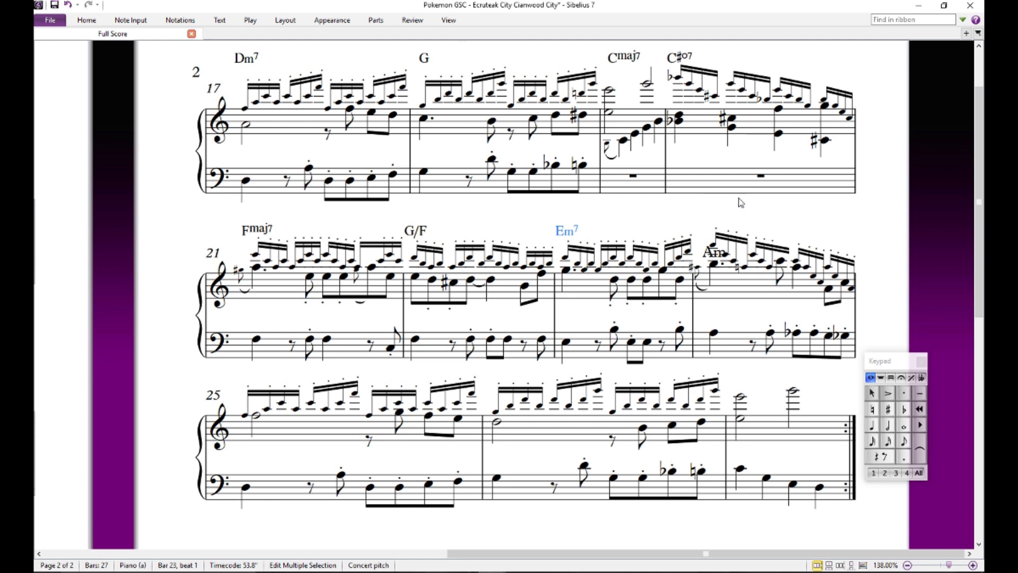
{"action": "left_click", "coordinate": [787, 212]}
{"action": "left_click", "coordinate": [713, 265]}
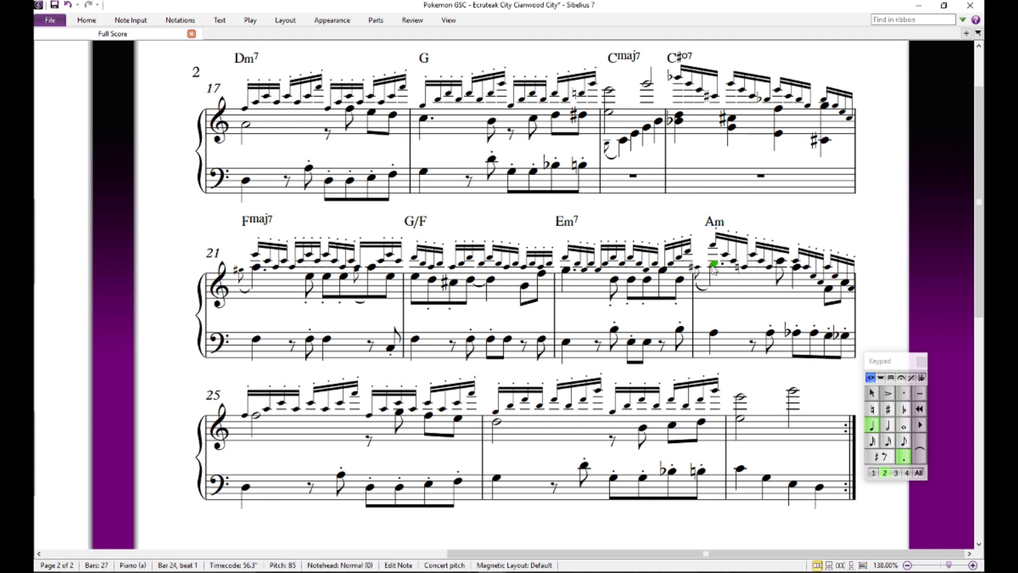
{"action": "left_click", "coordinate": [884, 290]}
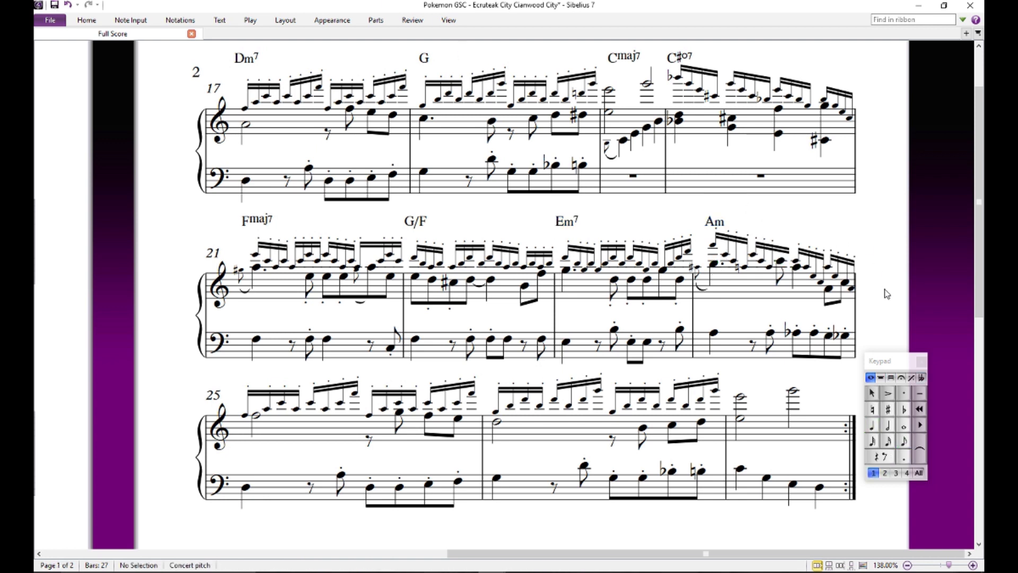
- Add Dm7, G and C chord symbols on beat 1 of bars 25, 26 and 27
{"action": "left_click_drag", "start_coordinate": [895, 290], "coordinate": [903, 142]}
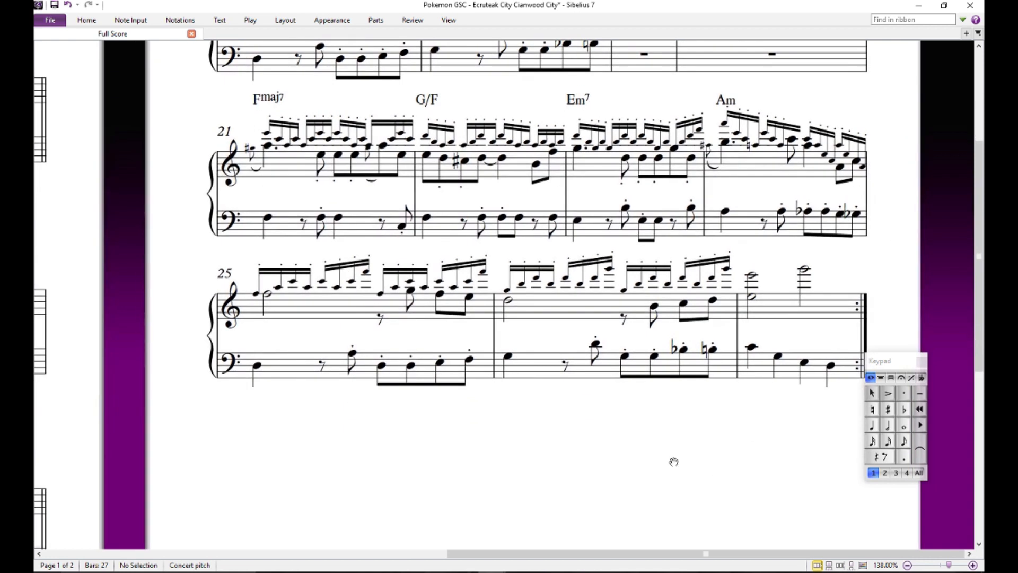
{"action": "left_click_drag", "start_coordinate": [673, 461], "coordinate": [648, 450]}
{"action": "left_click", "coordinate": [323, 305]}
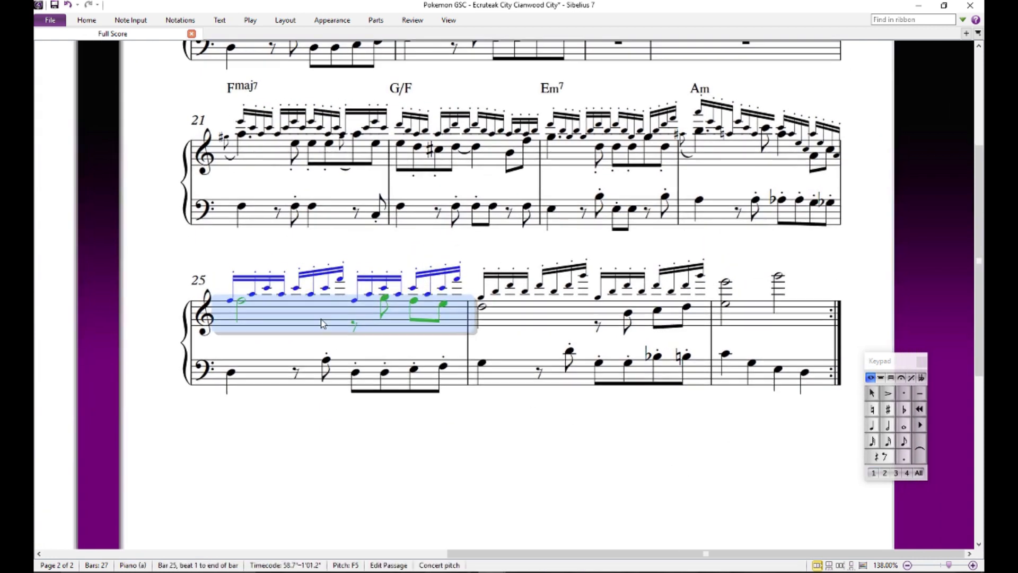
{"action": "left_click", "coordinate": [229, 302]}
{"action": "key", "text": "ctrl+k"}
{"action": "type", "text": "Dm7"}
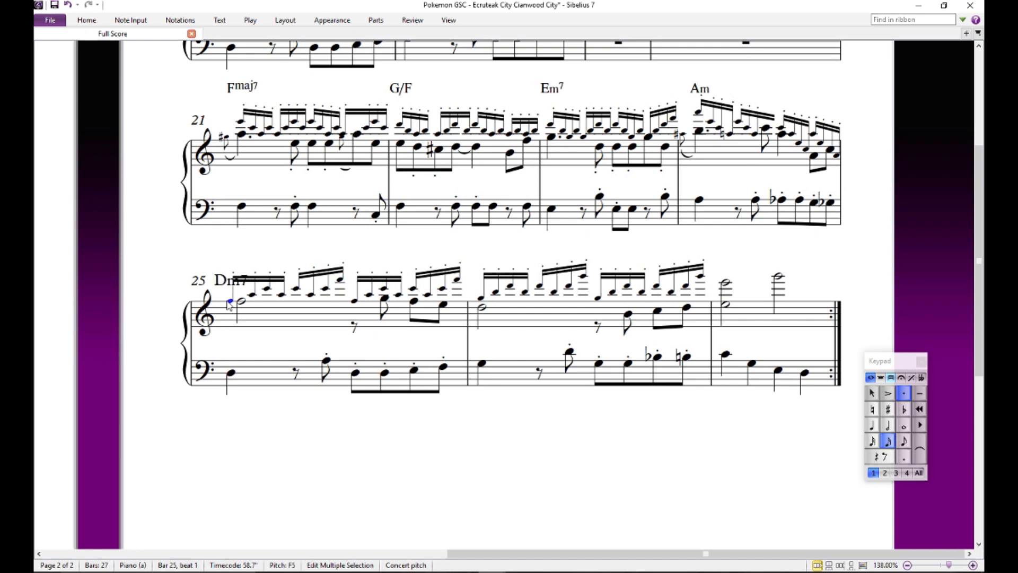
{"action": "key", "text": "Escape"}
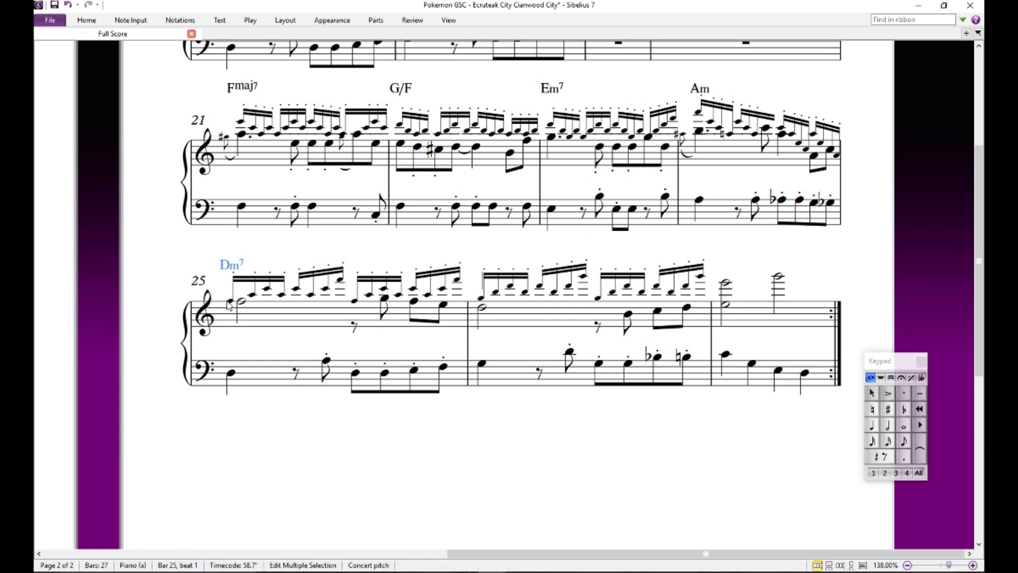
{"action": "type", "text": "G"}
{"action": "key", "text": "Tab"}
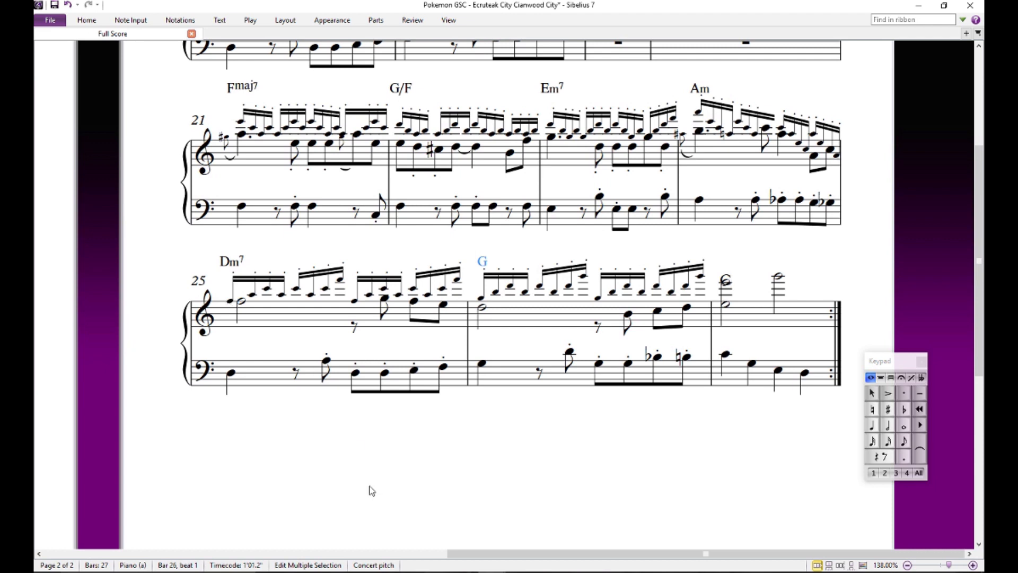
{"action": "type", "text": "C"}
{"action": "key", "text": "Escape"}
{"action": "key", "text": "Escape"}
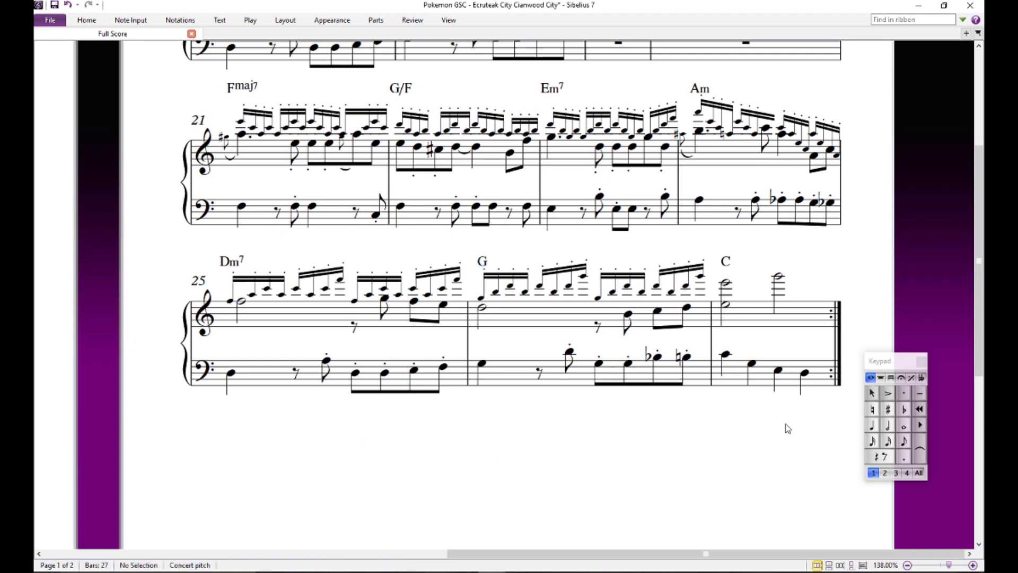
- Save the score
{"action": "scroll", "coordinate": [749, 275], "scroll_direction": "down", "scroll_amount": 4}
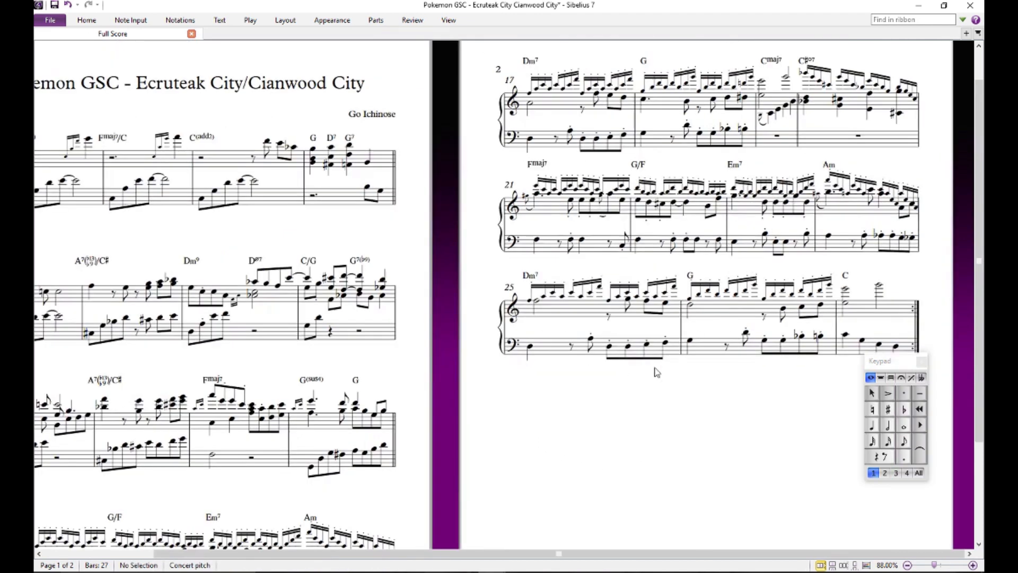
{"action": "key", "text": "ctrl+s"}
{"action": "left_click_drag", "start_coordinate": [734, 422], "coordinate": [675, 447]}
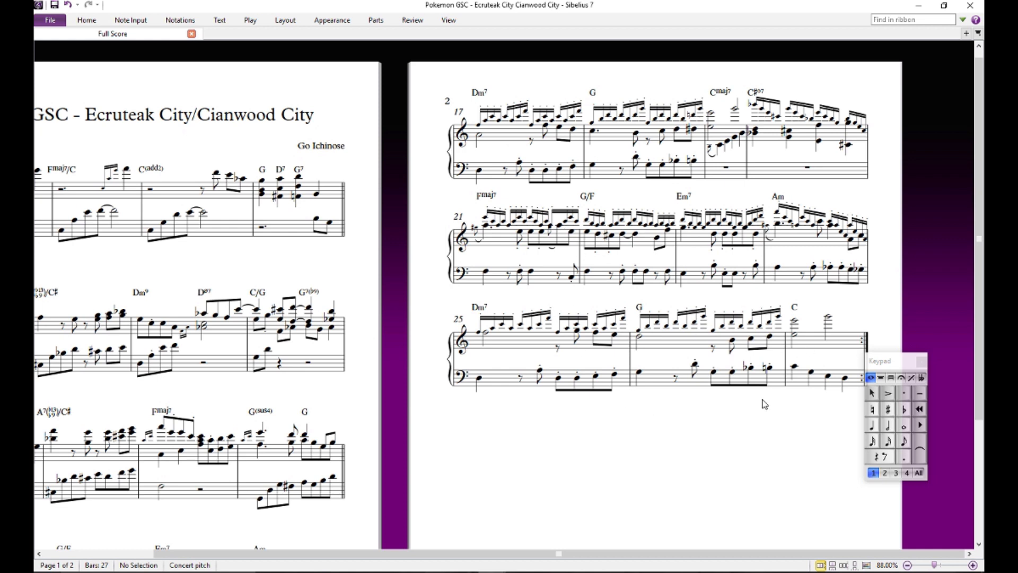
- Look over the upper-staff passage of bars 1 to 4 and audition the low C on beat 1 of bar 1
{"action": "left_click_drag", "start_coordinate": [619, 439], "coordinate": [844, 420]}
{"action": "triple_click", "coordinate": [231, 172]}
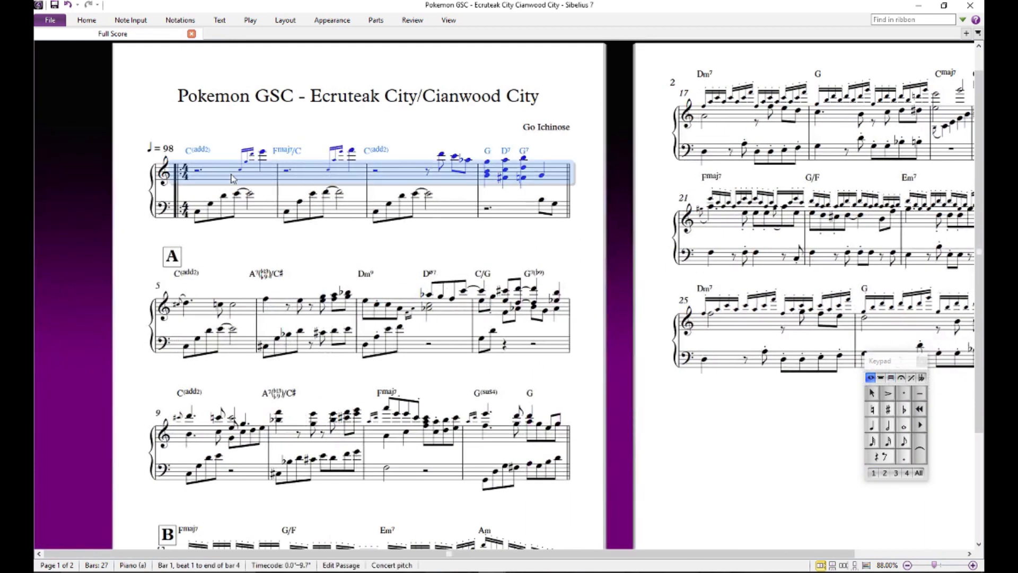
{"action": "left_click", "coordinate": [461, 251]}
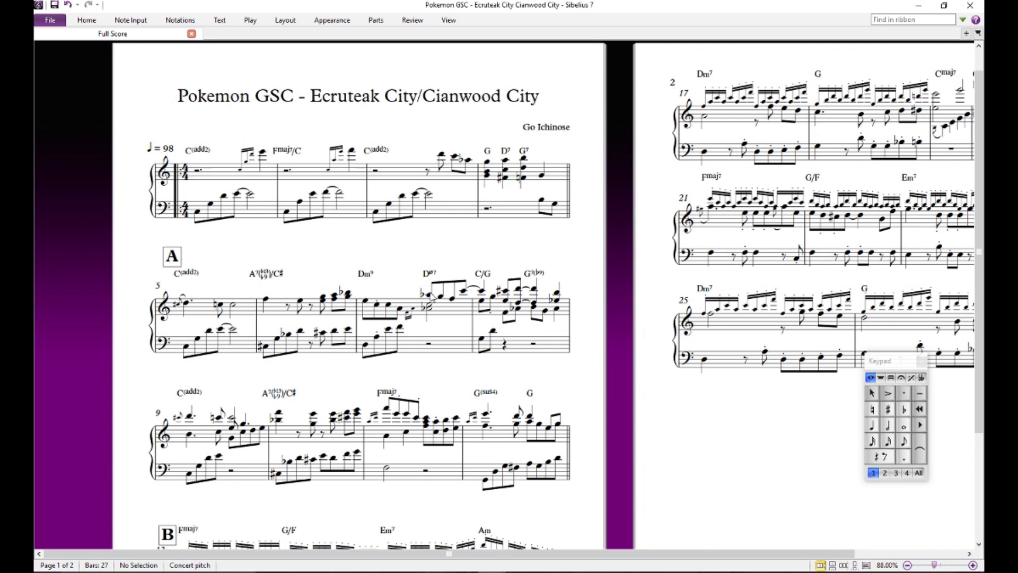
{"action": "left_click", "coordinate": [198, 212]}
{"action": "key", "text": "ctrl+equal"}
{"action": "key", "text": "ctrl+equal"}
{"action": "key", "text": "ctrl+equal"}
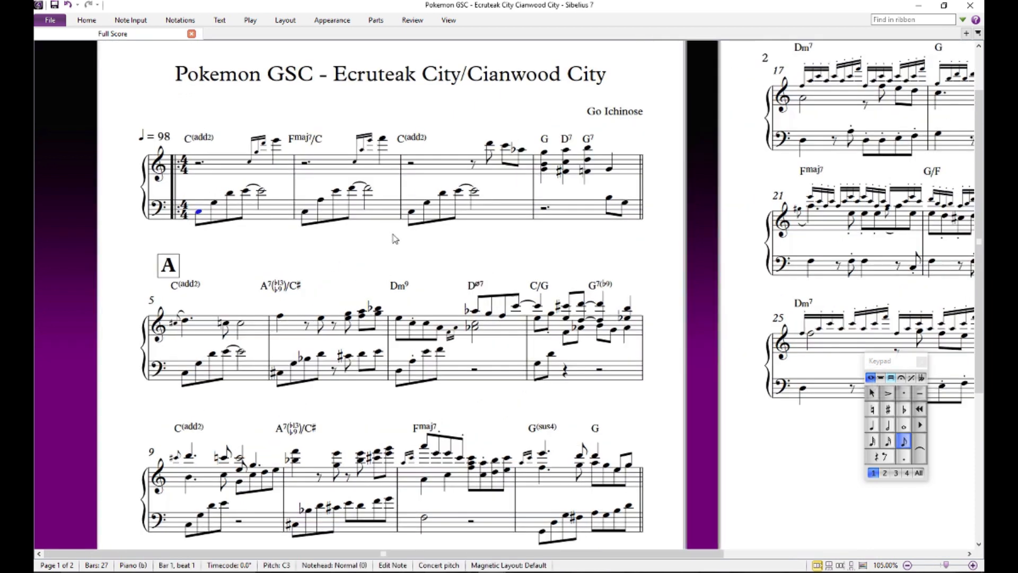
{"action": "scroll", "coordinate": [436, 267], "scroll_direction": "up", "scroll_amount": 3}
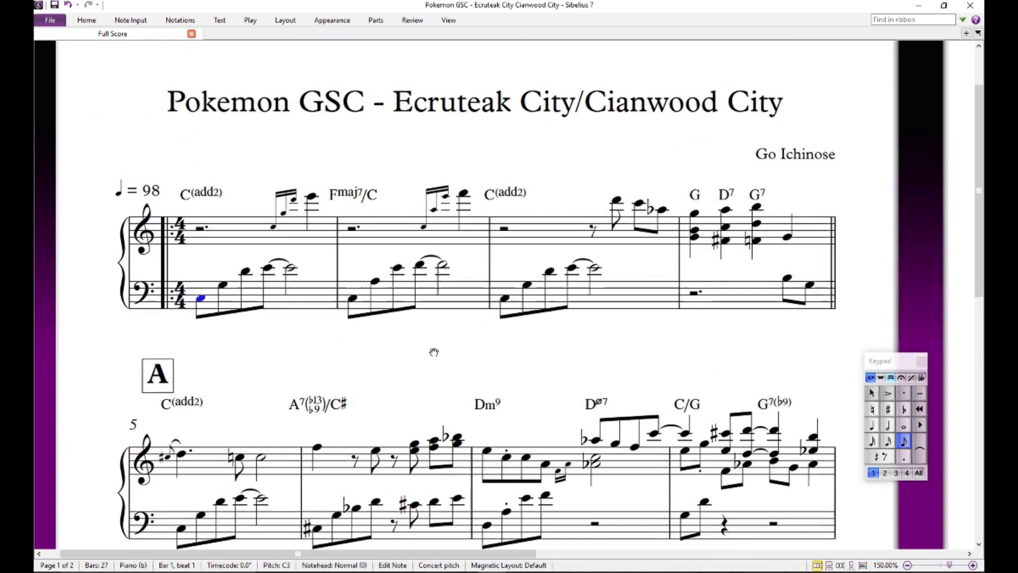
- Review the opening chord symbols in order: C(add2), Fmaj7/C, C(add2) and the G on beat 1 of bar 4
{"action": "left_click", "coordinate": [210, 202]}
{"action": "left_click", "coordinate": [352, 202]}
{"action": "left_click", "coordinate": [504, 201]}
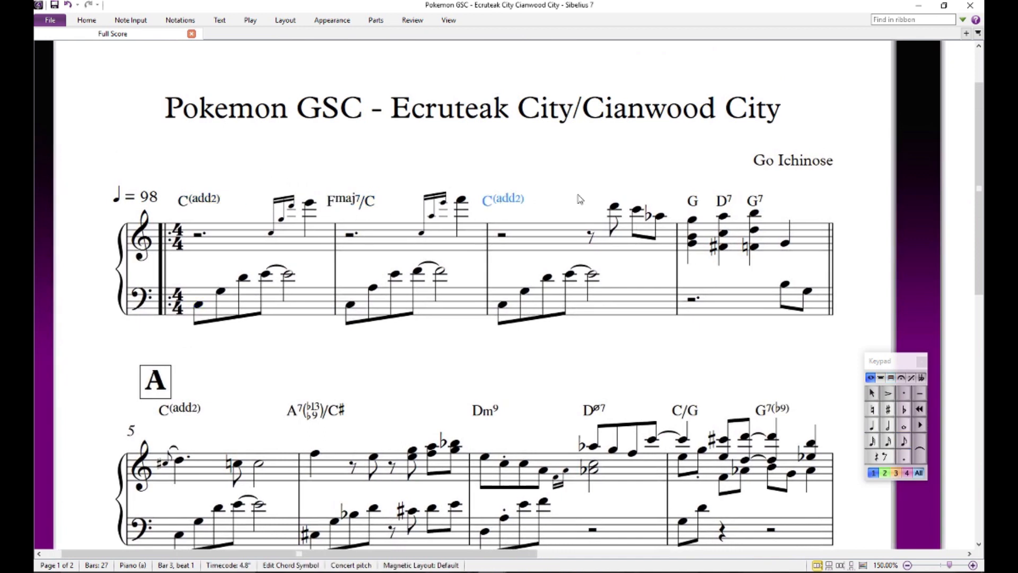
{"action": "left_click", "coordinate": [693, 202]}
{"action": "left_click", "coordinate": [696, 172]}
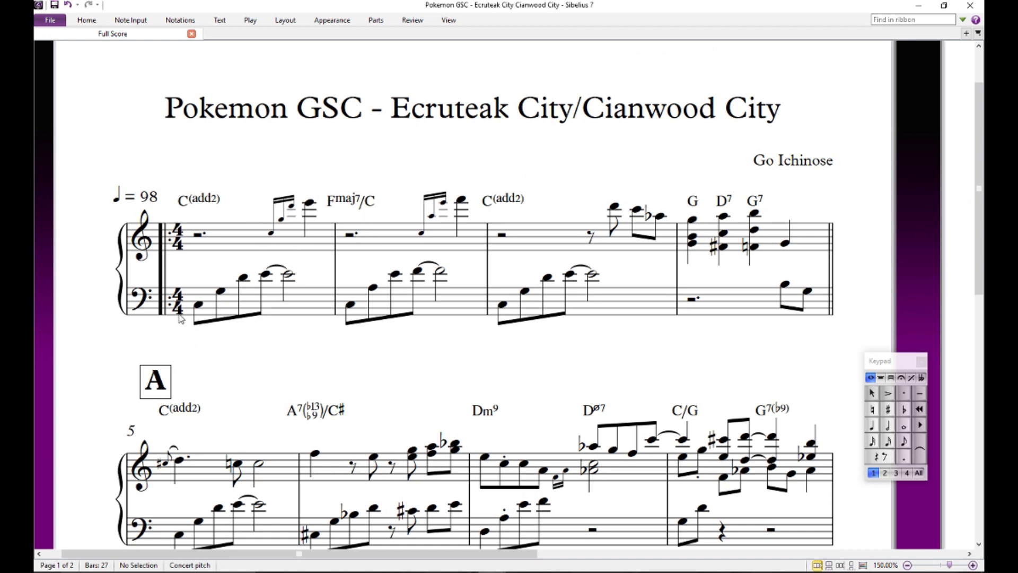
- Play back the score from the low C on beat 1 of bar 1 and follow it onto page 2
{"action": "left_click", "coordinate": [199, 306]}
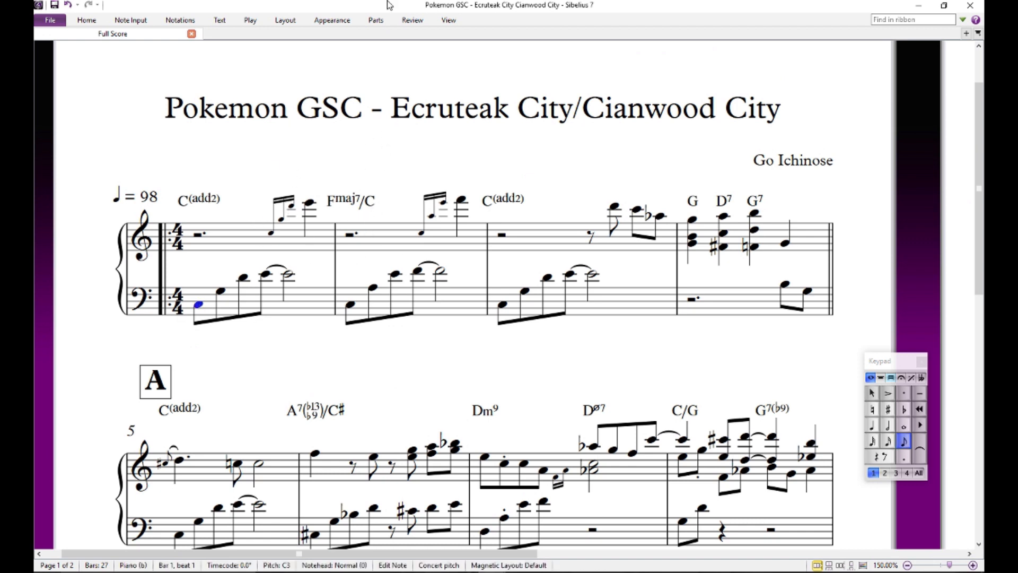
{"action": "key", "text": "p"}
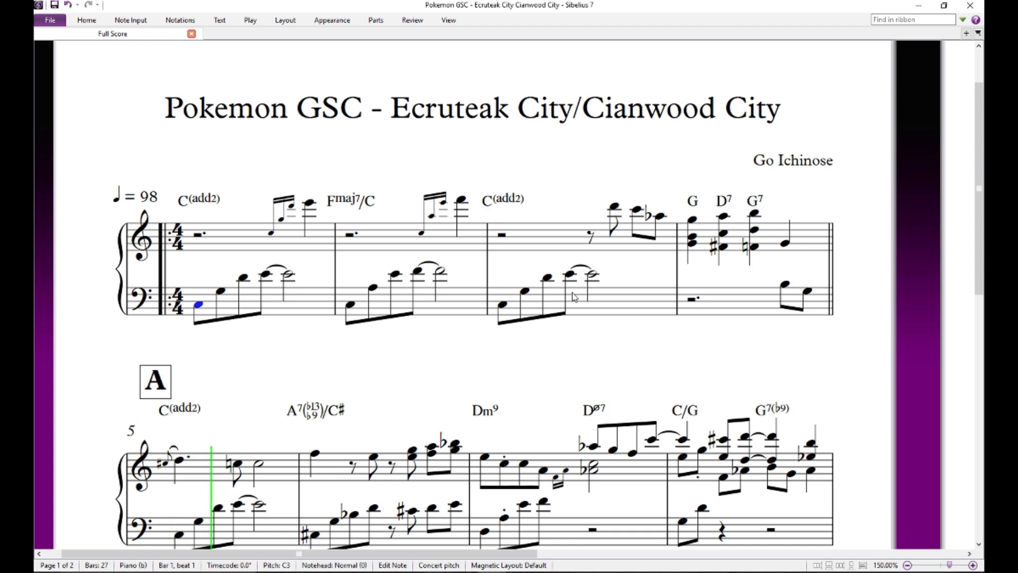
{"action": "left_click_drag", "start_coordinate": [546, 345], "coordinate": [556, 57]}
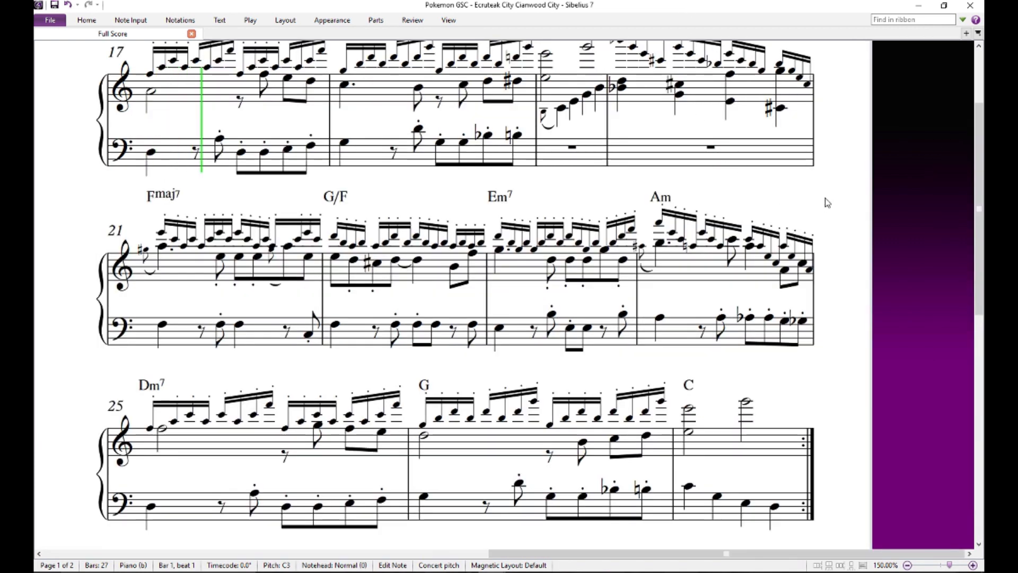
{"action": "left_click_drag", "start_coordinate": [825, 200], "coordinate": [824, 232]}
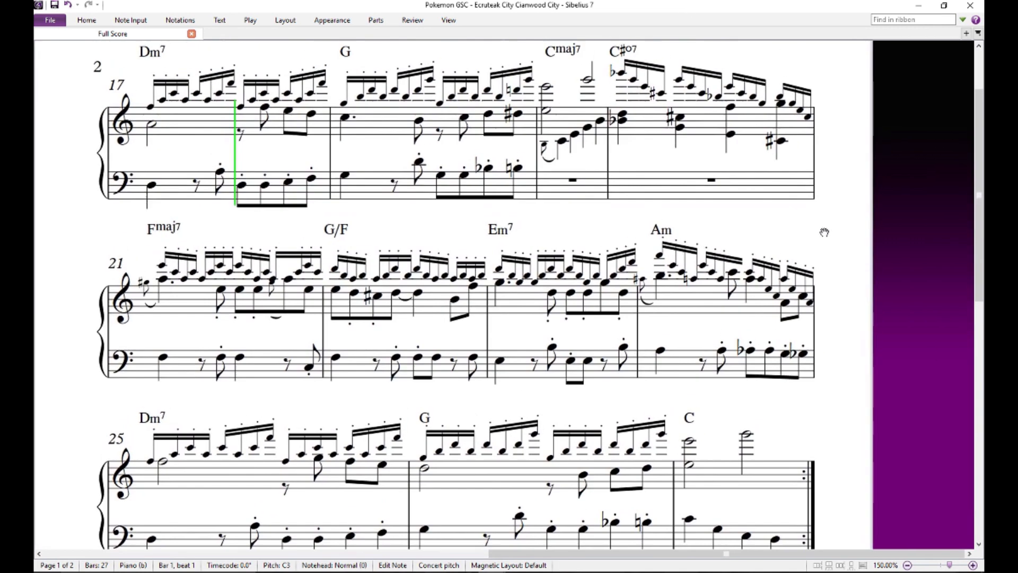
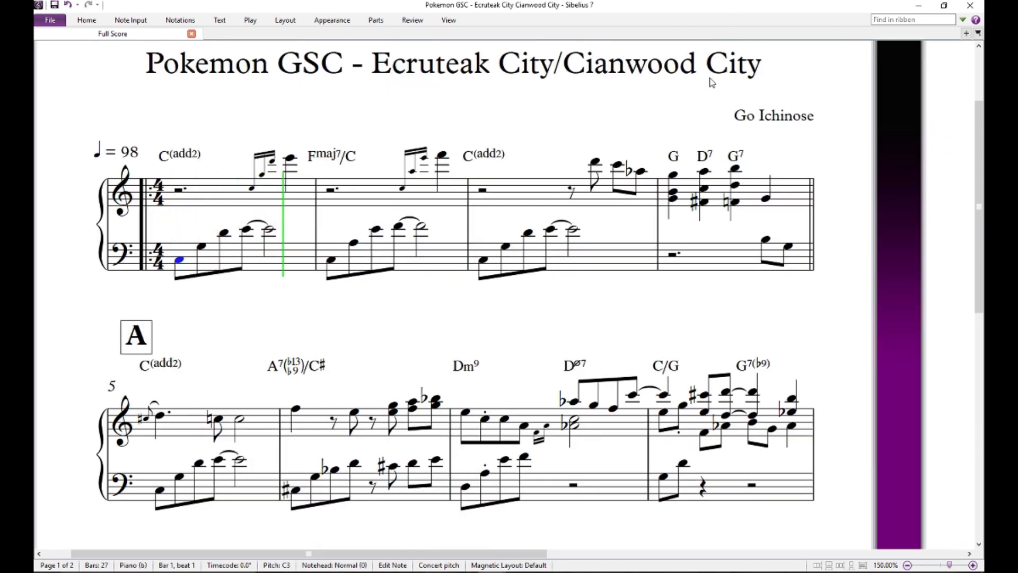
- Stop the playback and look over the Pokemon Gold/Silver - Surf Theme score on page 1
{"action": "key", "text": "space"}
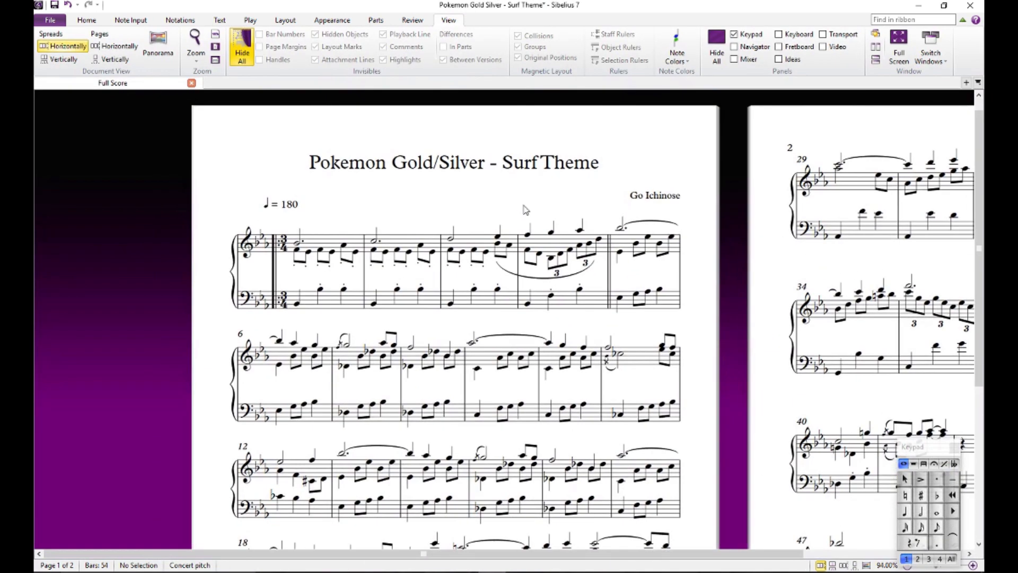
{"action": "double_click", "coordinate": [544, 167]}
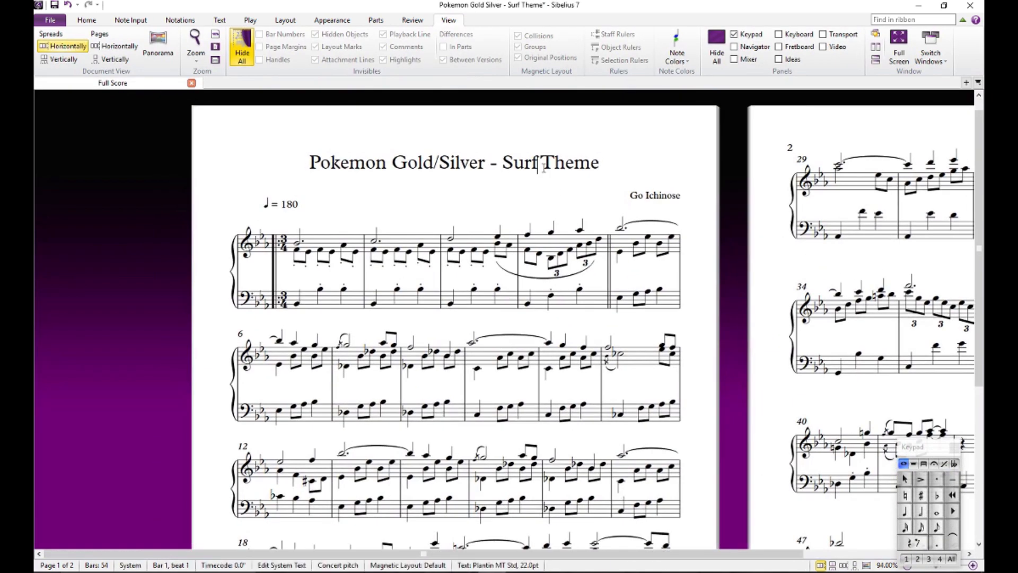
{"action": "left_click", "coordinate": [549, 216]}
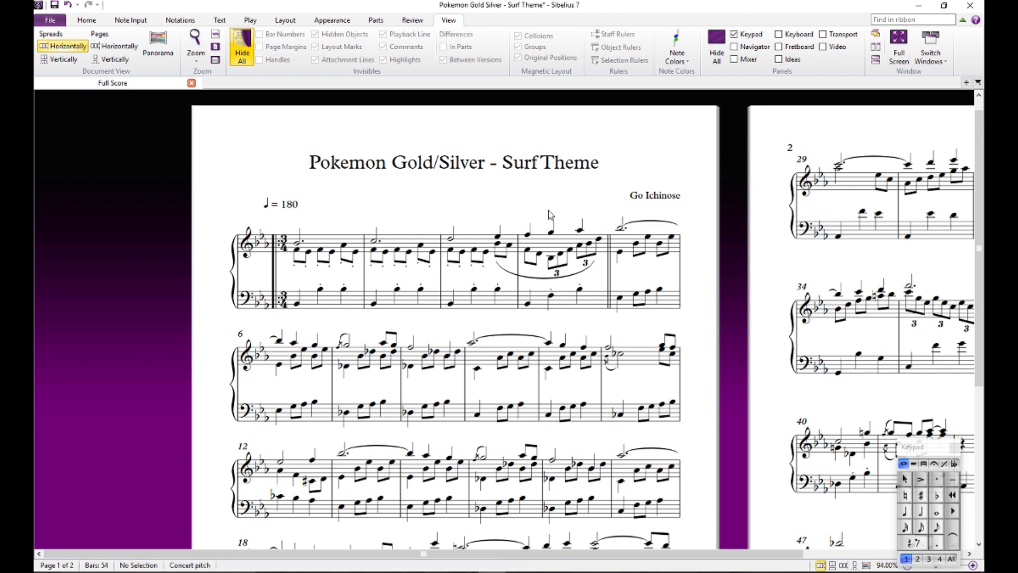
{"action": "scroll", "coordinate": [548, 212], "scroll_direction": "down", "scroll_amount": 2}
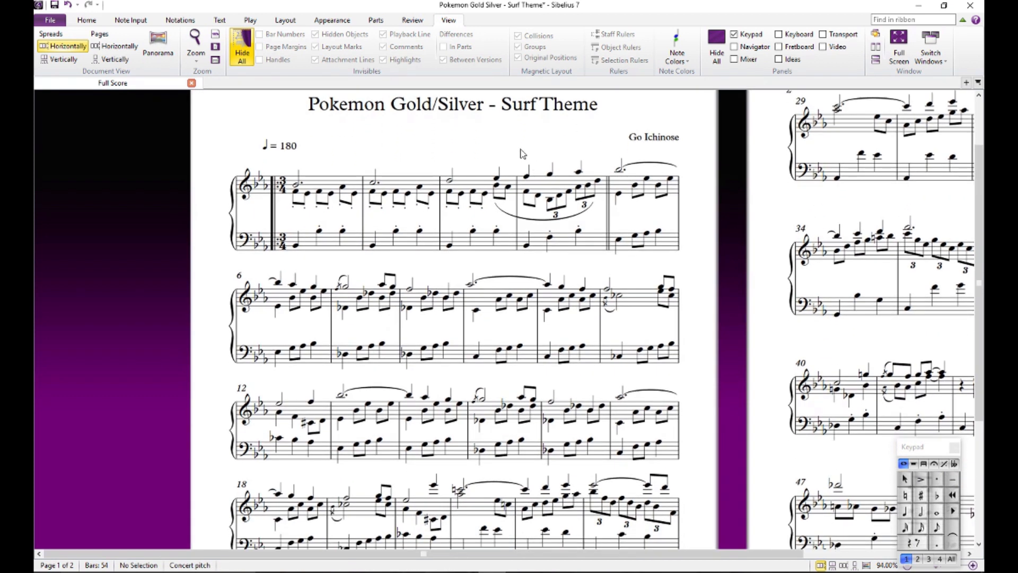
{"action": "scroll", "coordinate": [647, 212], "scroll_direction": "down", "scroll_amount": 5}
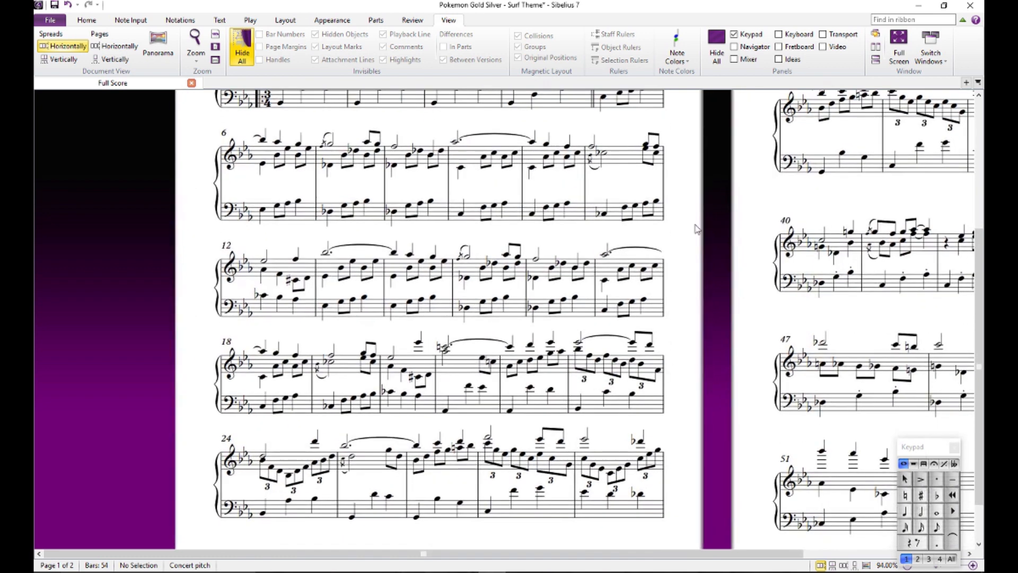
{"action": "left_click_drag", "start_coordinate": [695, 227], "coordinate": [232, 399]}
{"action": "left_click_drag", "start_coordinate": [700, 359], "coordinate": [736, 340]}
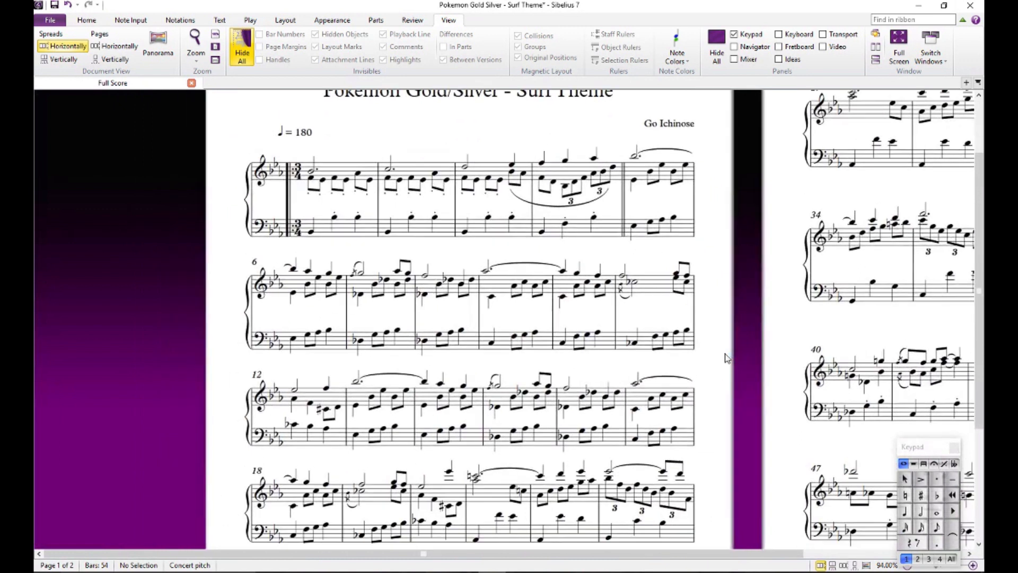
- Apply automatic system breaks every 4 bars to the whole Surf Theme score
{"action": "key", "text": "ctrl+a"}
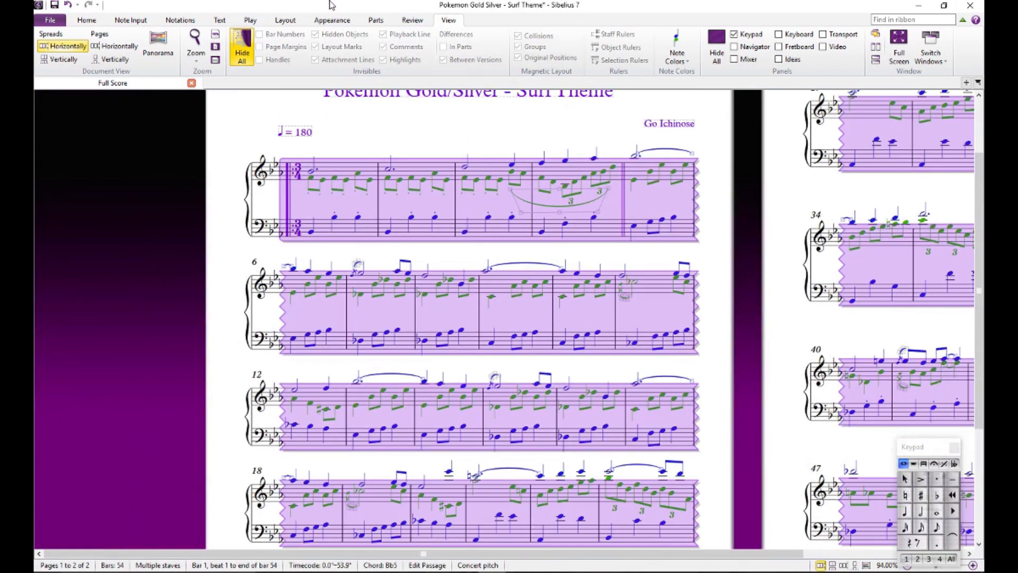
{"action": "left_click", "coordinate": [319, 20]}
{"action": "left_click", "coordinate": [291, 22]}
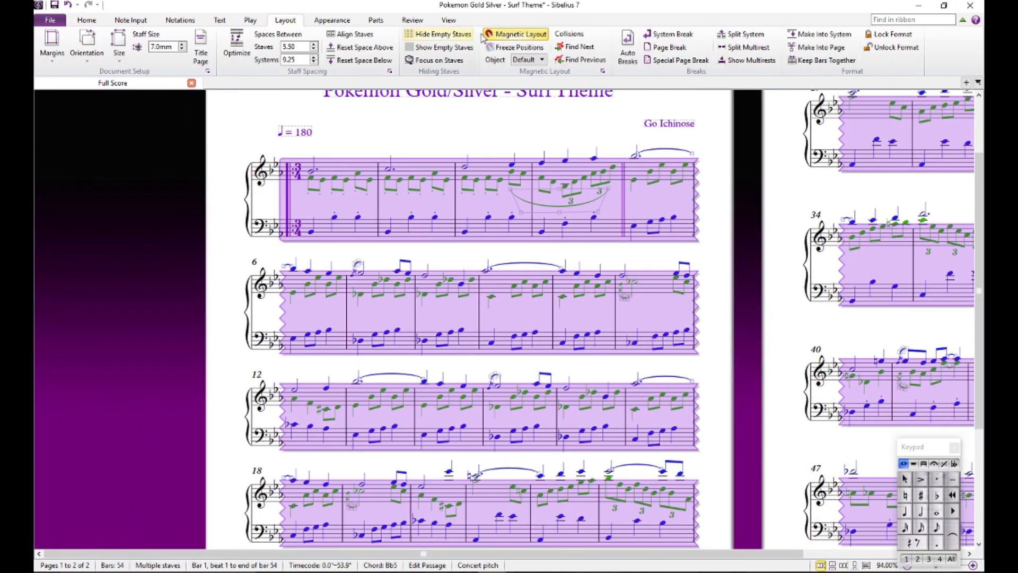
{"action": "left_click", "coordinate": [627, 52]}
{"action": "left_click", "coordinate": [322, 176]}
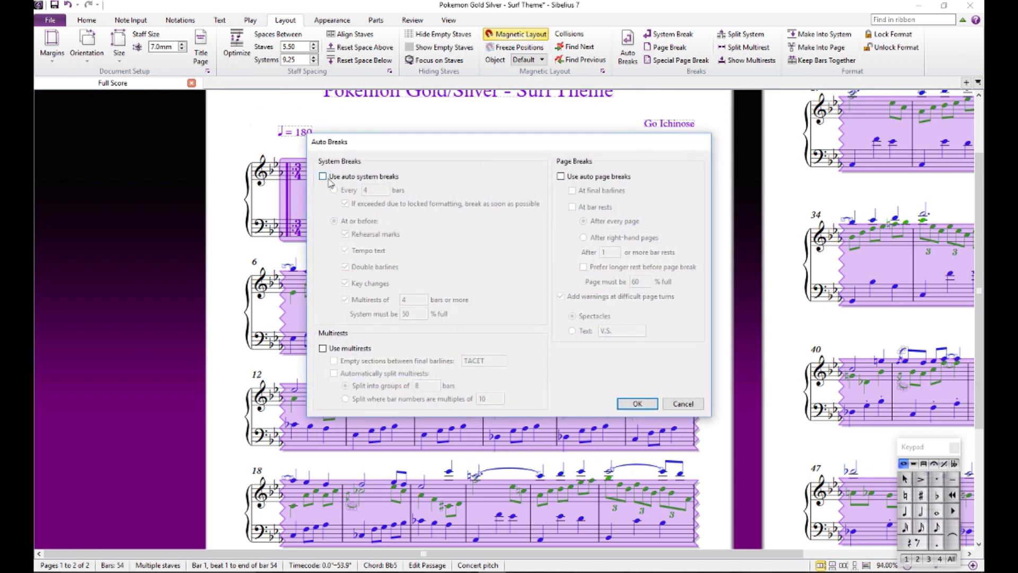
{"action": "left_click", "coordinate": [636, 403]}
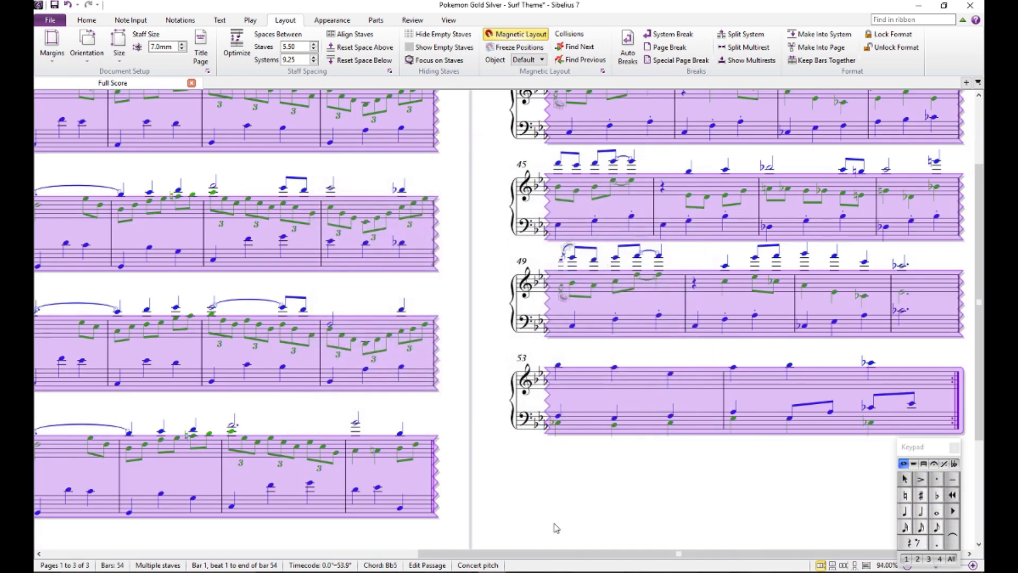
{"action": "left_click", "coordinate": [588, 545]}
{"action": "left_click_drag", "start_coordinate": [472, 554], "coordinate": [152, 519]}
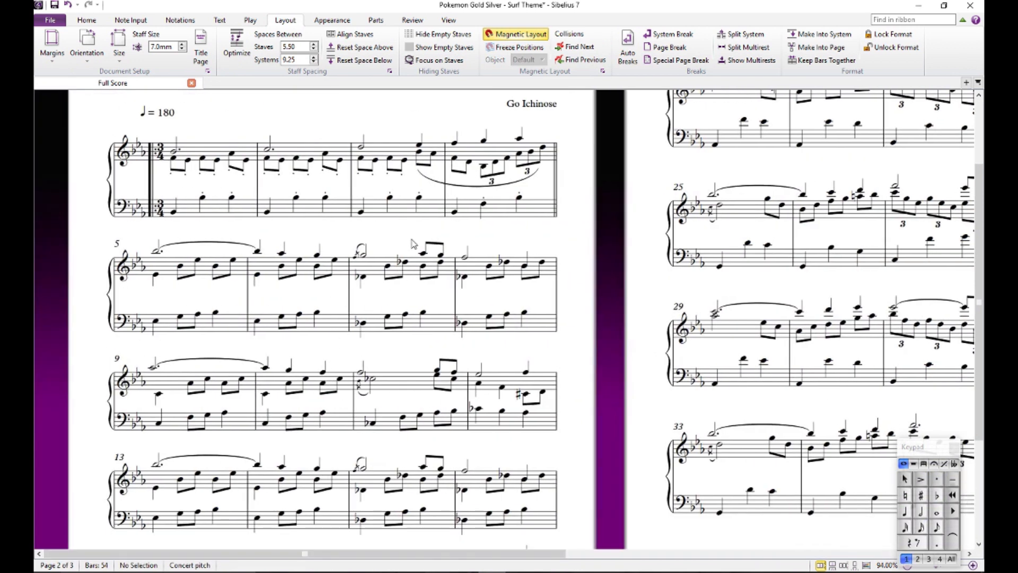
- Optimize the staff spacing of the whole score and reset its note spacing
{"action": "left_click_drag", "start_coordinate": [412, 240], "coordinate": [484, 332]}
{"action": "key", "text": "ctrl+a"}
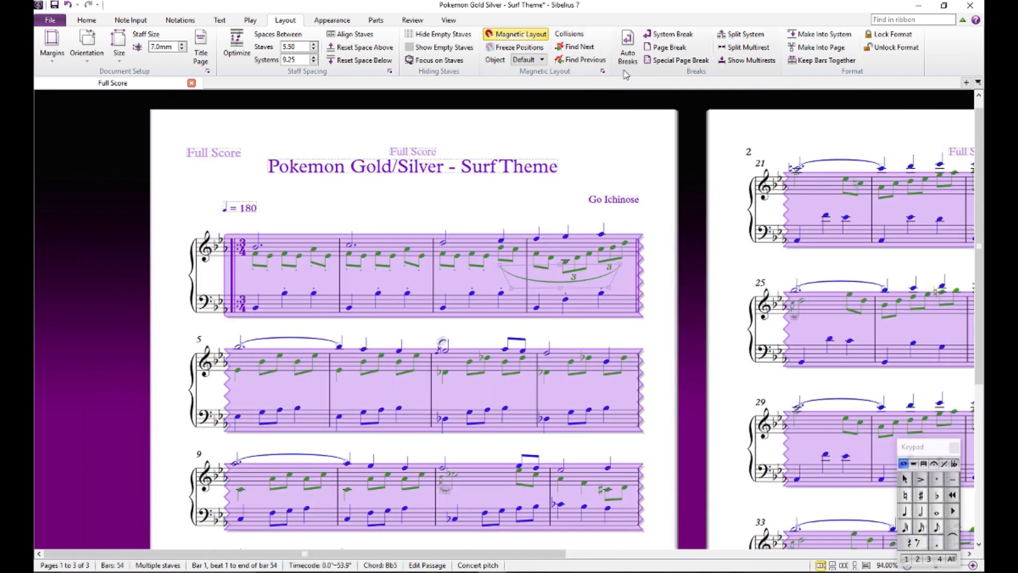
{"action": "left_click", "coordinate": [235, 48]}
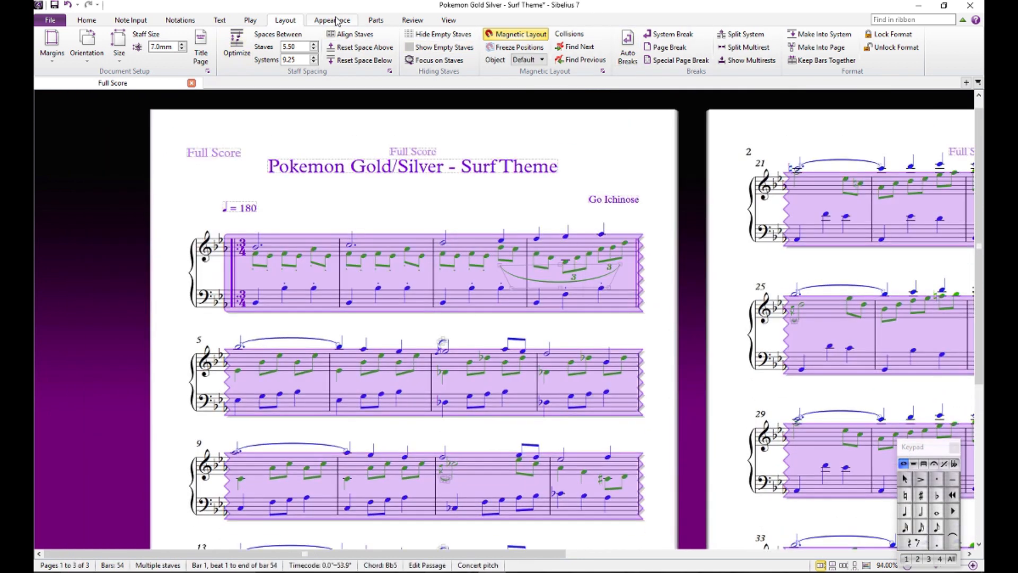
{"action": "left_click", "coordinate": [333, 20]}
{"action": "left_click", "coordinate": [384, 53]}
{"action": "left_click", "coordinate": [410, 200]}
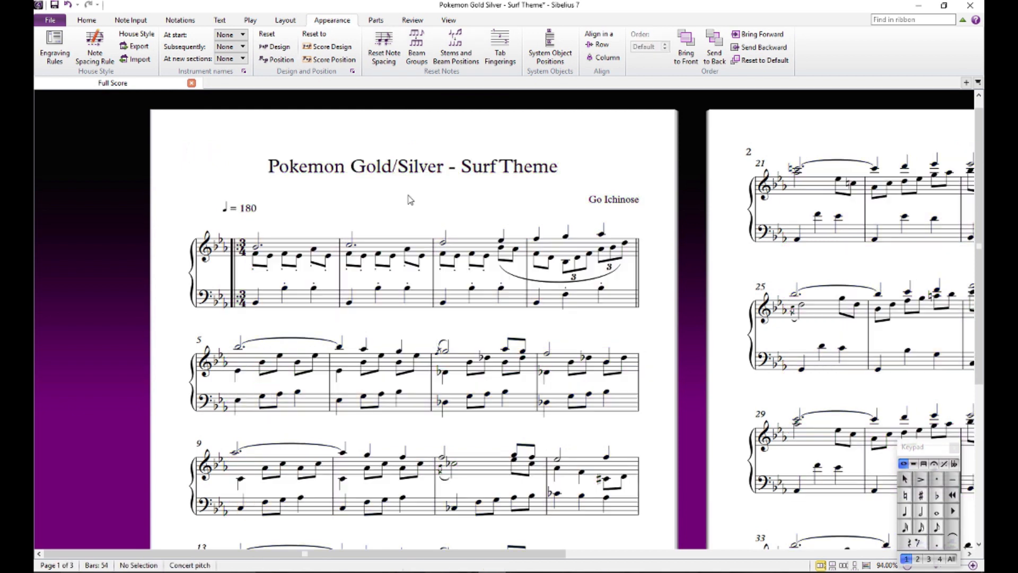
- Add rehearsal mark A at the start of bar 5
{"action": "scroll", "coordinate": [533, 142], "scroll_direction": "up", "scroll_amount": 2}
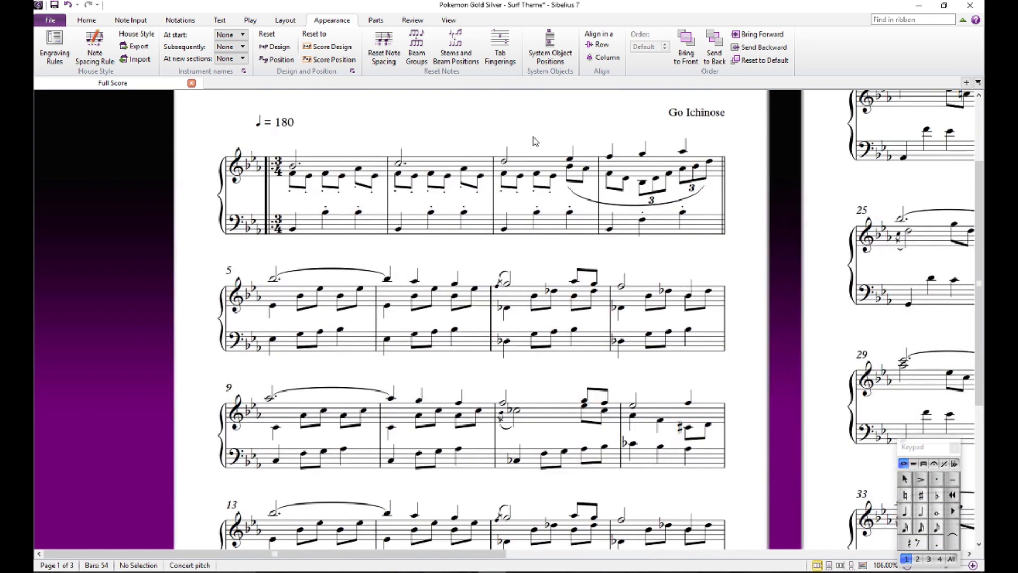
{"action": "left_click_drag", "start_coordinate": [533, 143], "coordinate": [565, 190]}
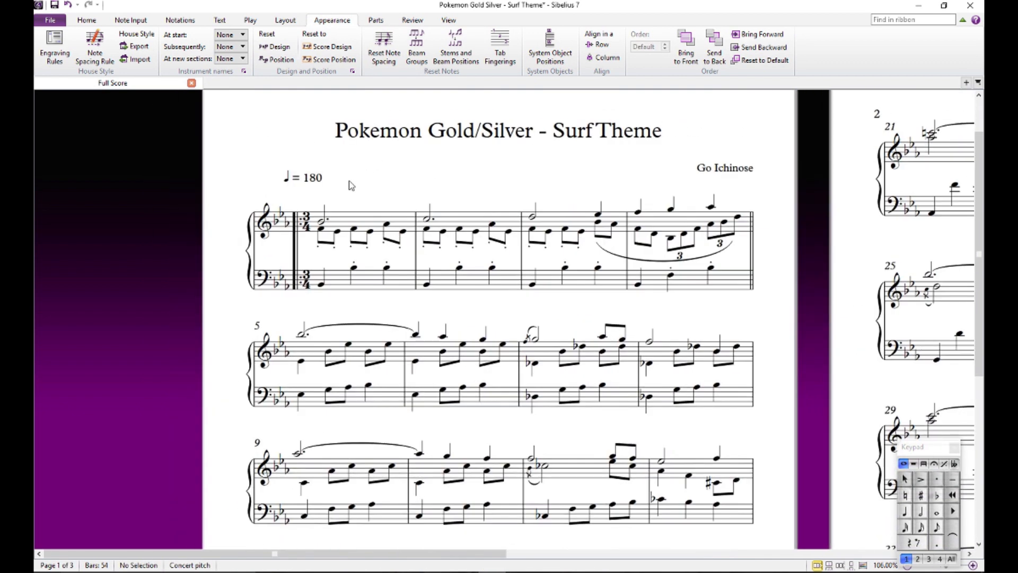
{"action": "scroll", "coordinate": [360, 188], "scroll_direction": "down", "scroll_amount": 1}
{"action": "left_click", "coordinate": [283, 331]}
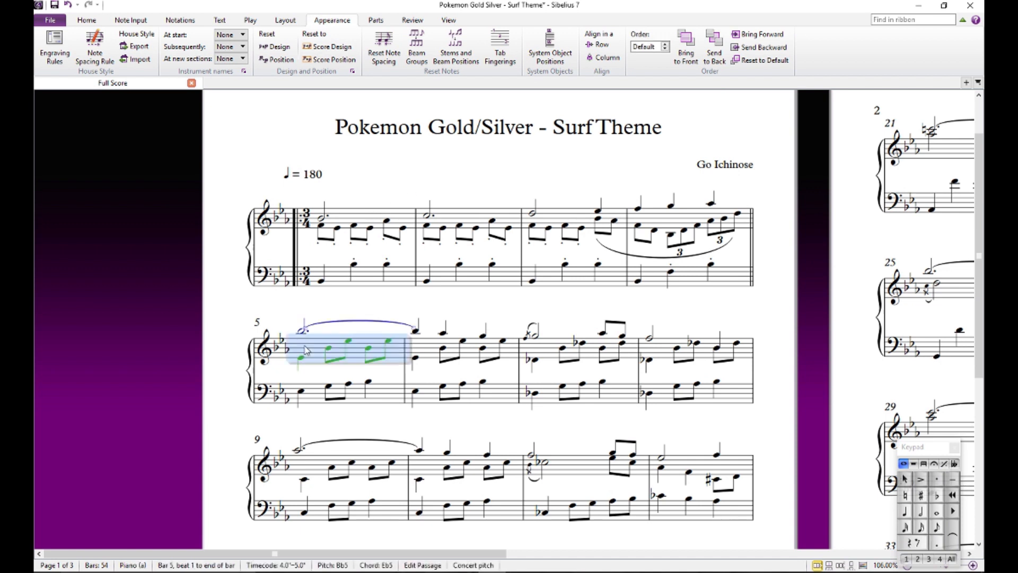
{"action": "key", "text": "ctrl+r"}
{"action": "key", "text": "Escape"}
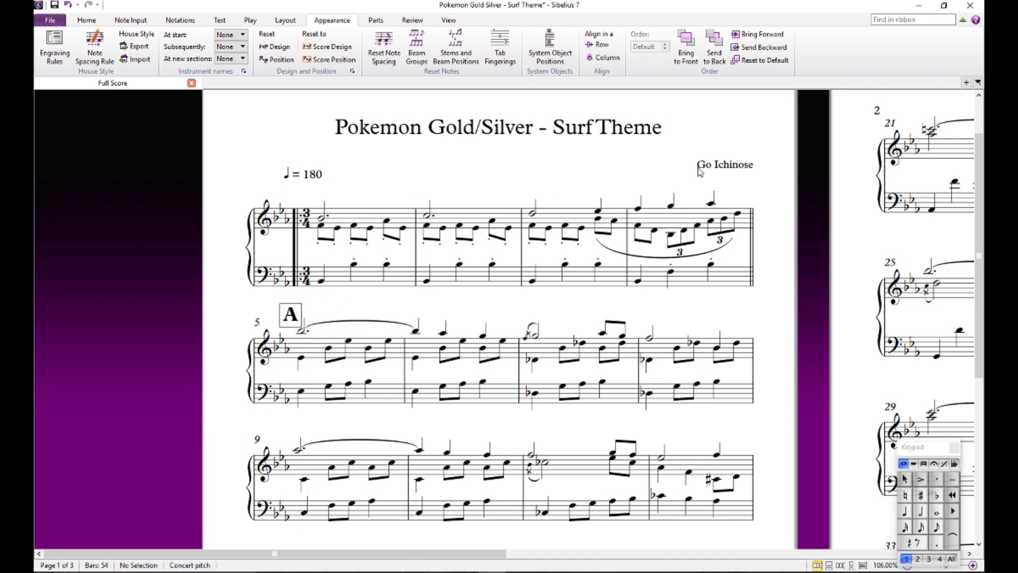
- Audition the top melody note and the three bass notes of bar 1
{"action": "left_click", "coordinate": [322, 219]}
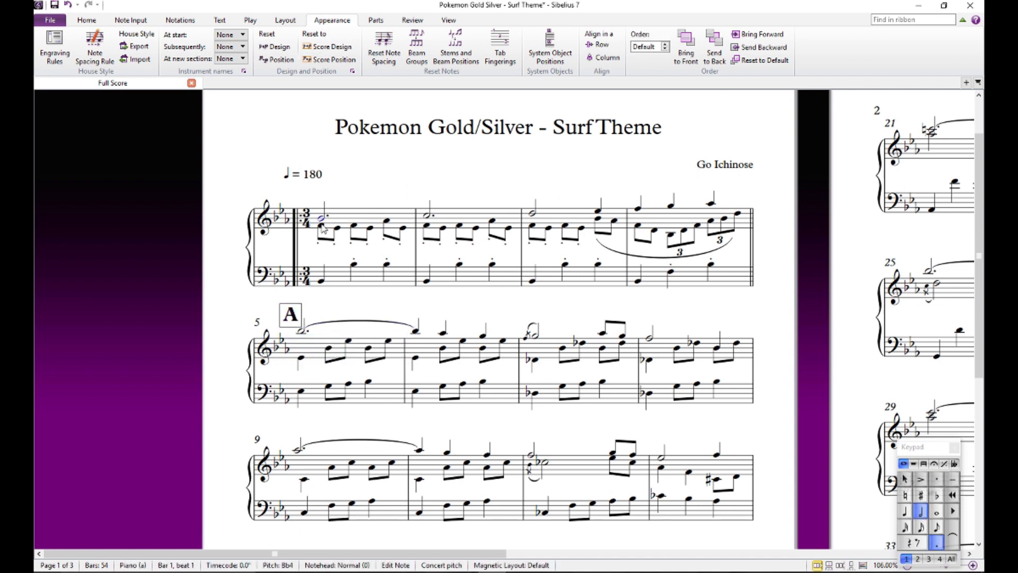
{"action": "left_click", "coordinate": [321, 282]}
{"action": "left_click", "coordinate": [354, 264]}
{"action": "left_click", "coordinate": [387, 265]}
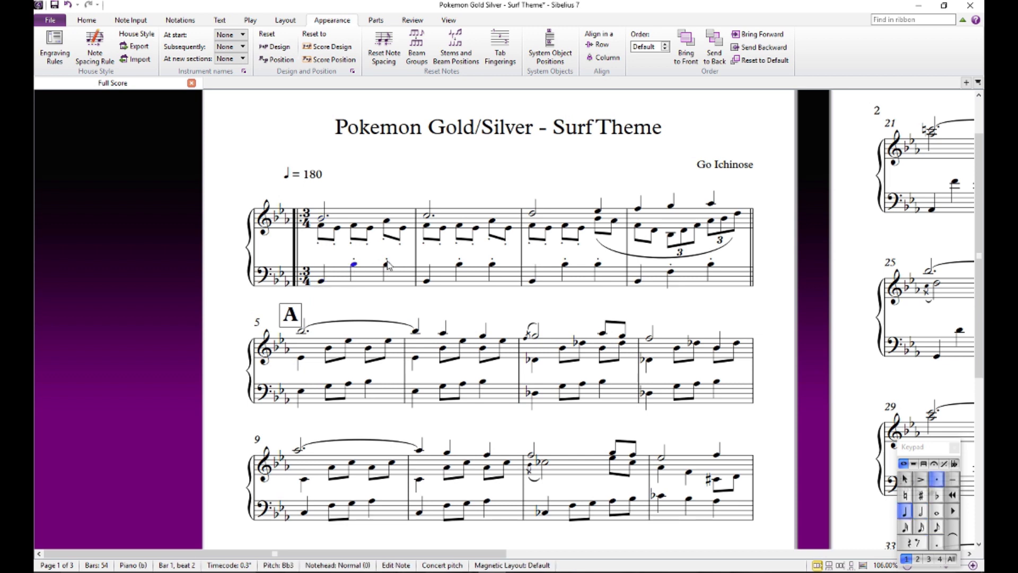
{"action": "left_click", "coordinate": [387, 259]}
{"action": "left_click", "coordinate": [321, 219]}
{"action": "left_click", "coordinate": [480, 168]}
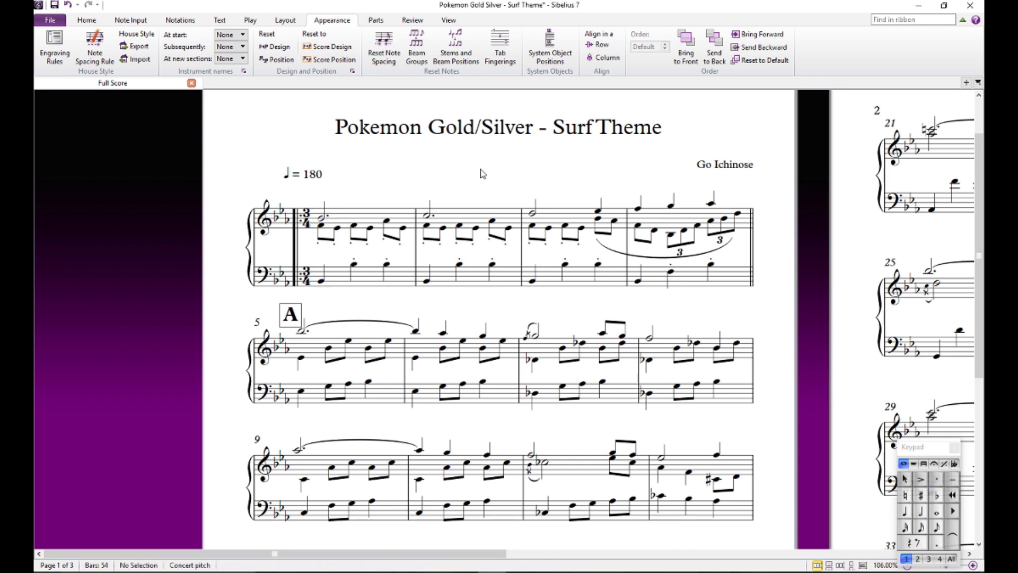
- Play back the introduction from the first melody note of bar 1, stop it and clear the selection
{"action": "left_click", "coordinate": [322, 218]}
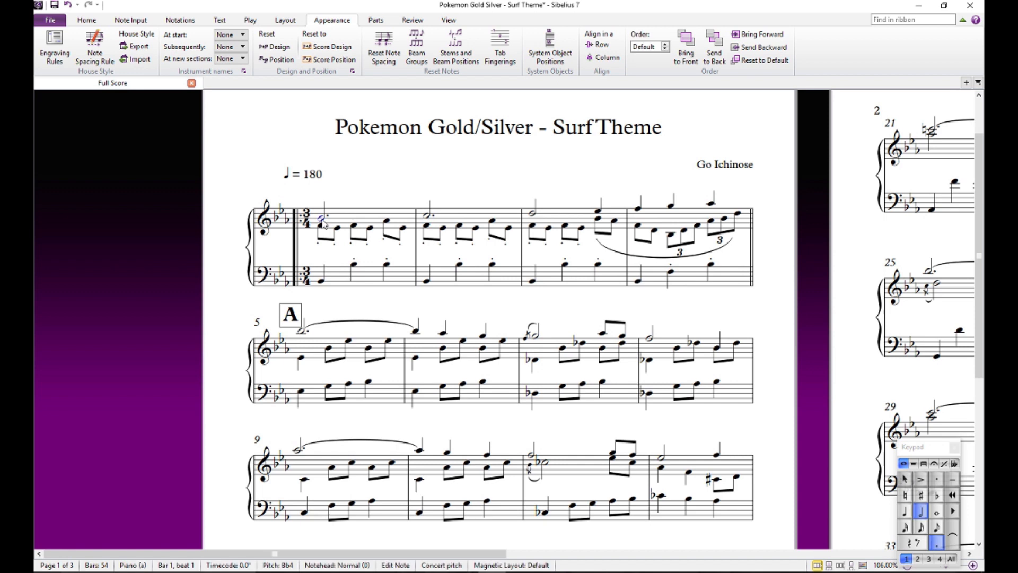
{"action": "key", "text": "p"}
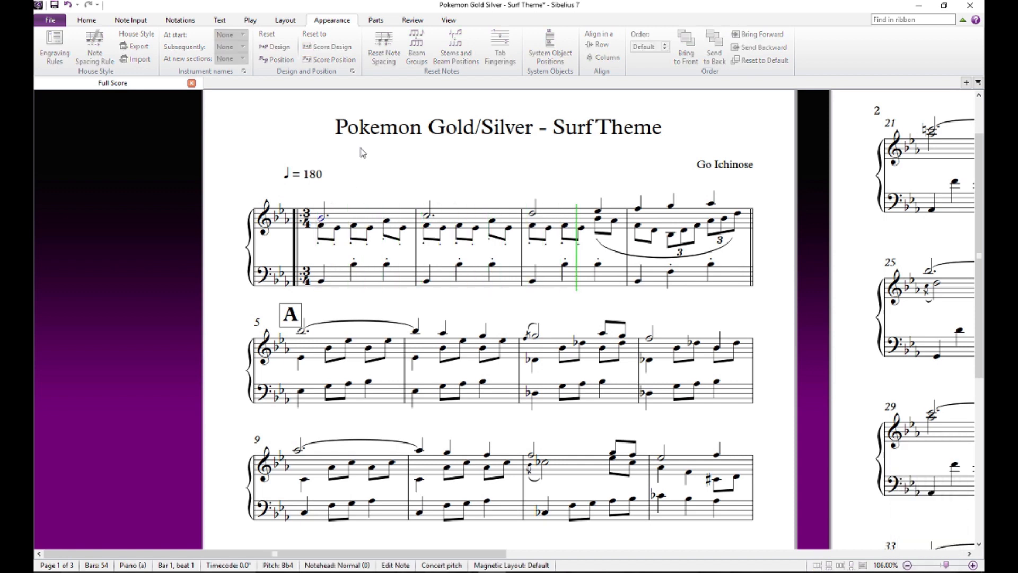
{"action": "key", "text": "Escape"}
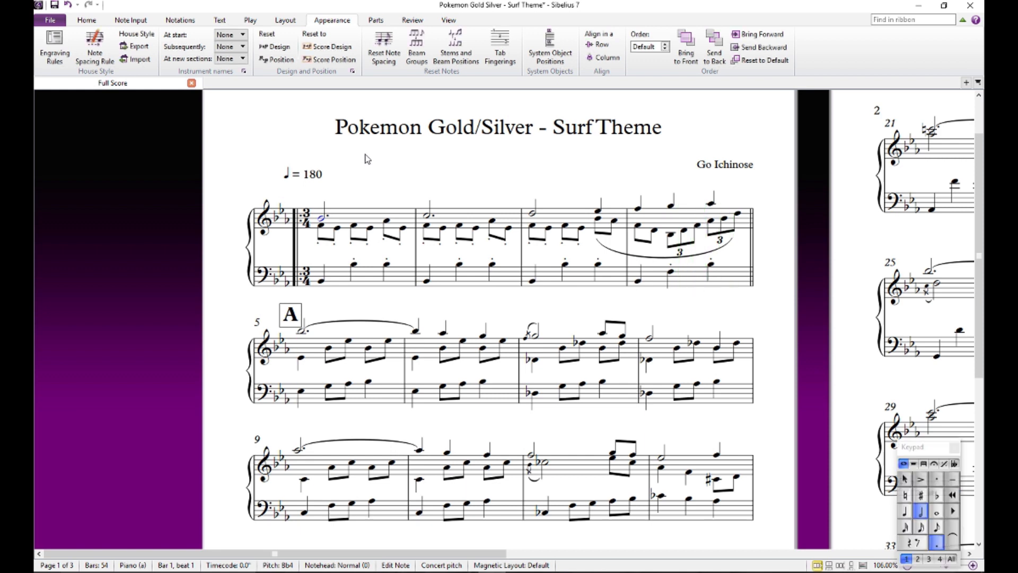
{"action": "key", "text": "Escape"}
- Audition the upper melody notes in order from bar 1 to beat 2 of bar 4
{"action": "left_click", "coordinate": [323, 217]}
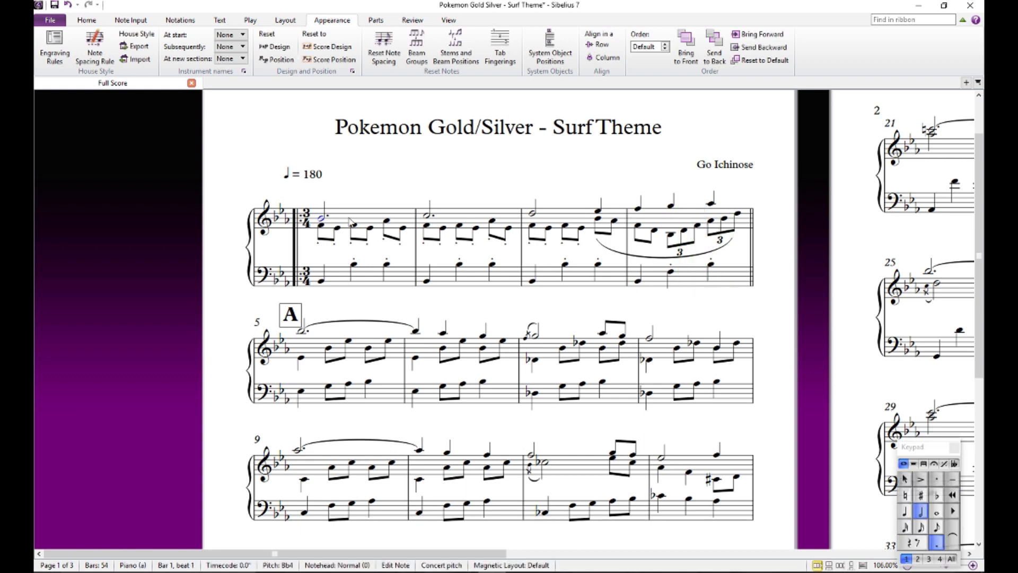
{"action": "left_click", "coordinate": [426, 215]}
{"action": "left_click", "coordinate": [532, 213]}
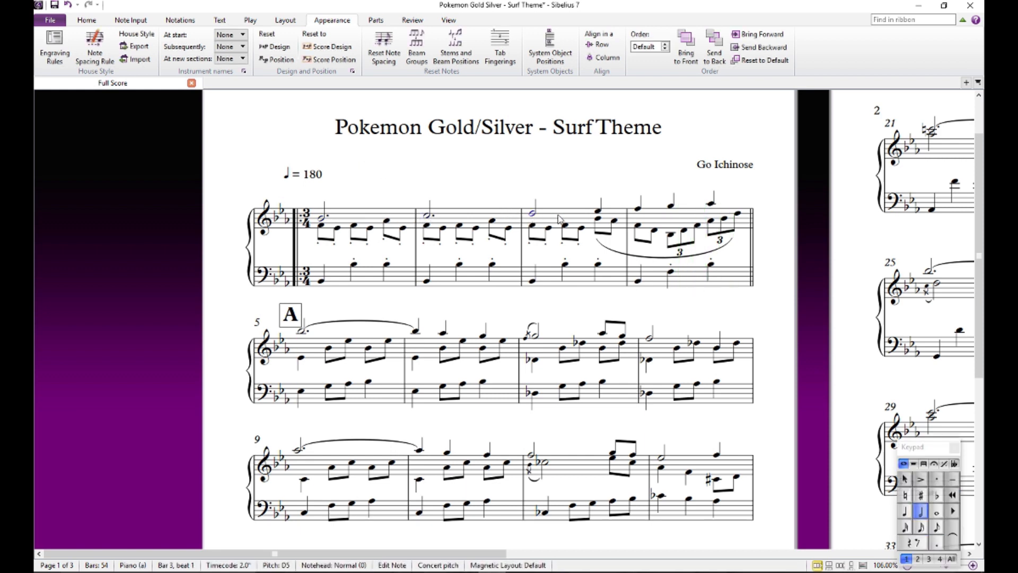
{"action": "left_click", "coordinate": [599, 208]}
{"action": "left_click", "coordinate": [638, 208]}
{"action": "left_click", "coordinate": [665, 210]}
{"action": "left_click", "coordinate": [671, 205]}
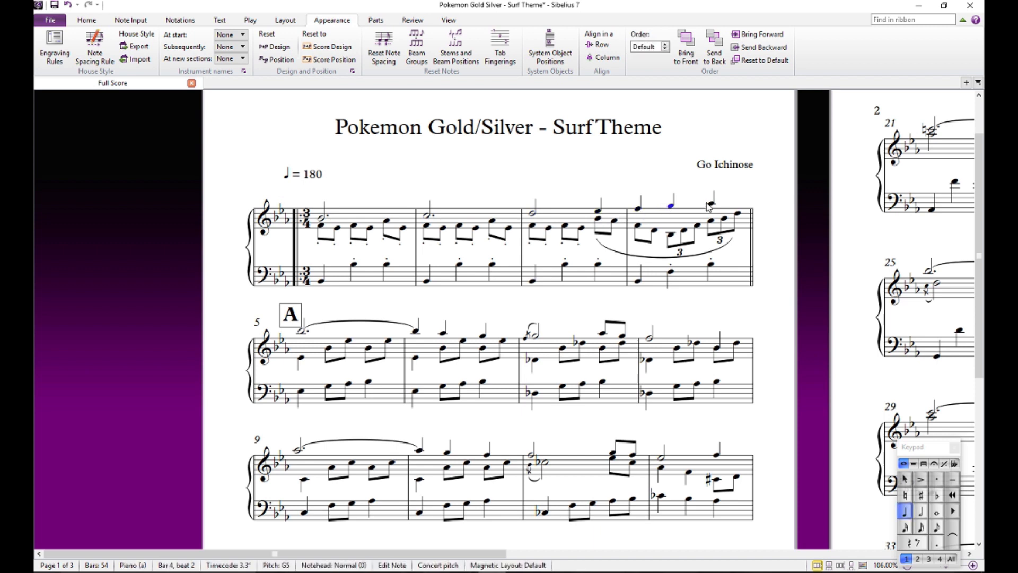
{"action": "left_click", "coordinate": [321, 153]}
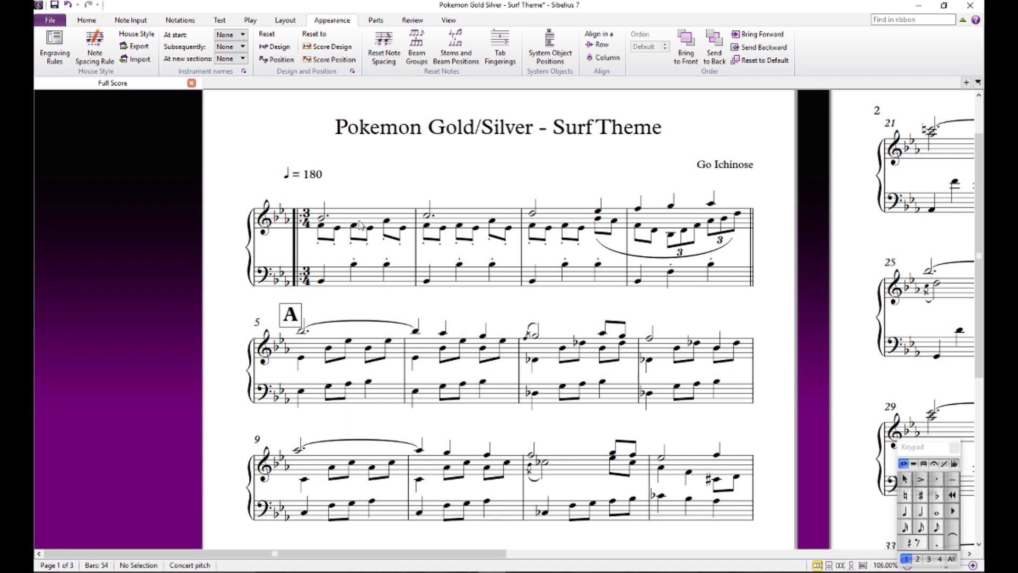
- Audition the inner F on beat 1 of bar 1 and examine the bass staff in bars 2 to 4
{"action": "left_click", "coordinate": [321, 227]}
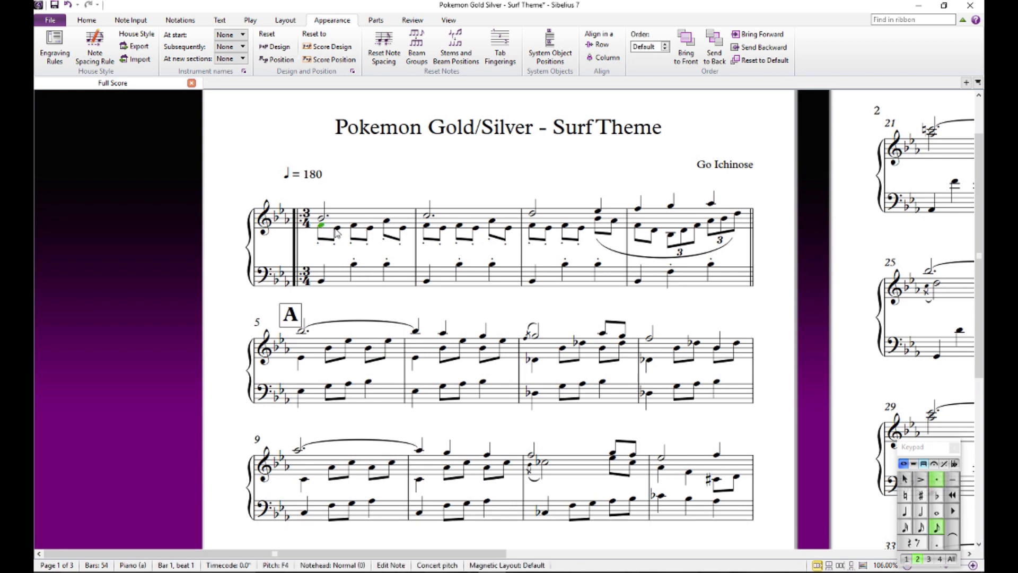
{"action": "left_click", "coordinate": [445, 277]}
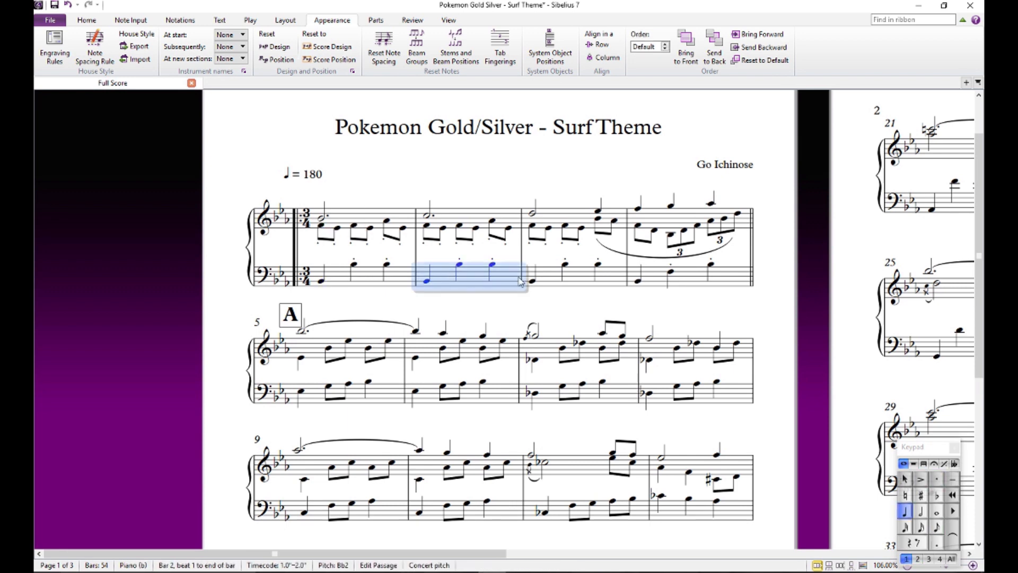
{"action": "left_click", "coordinate": [549, 278]}
{"action": "left_click", "coordinate": [656, 279]}
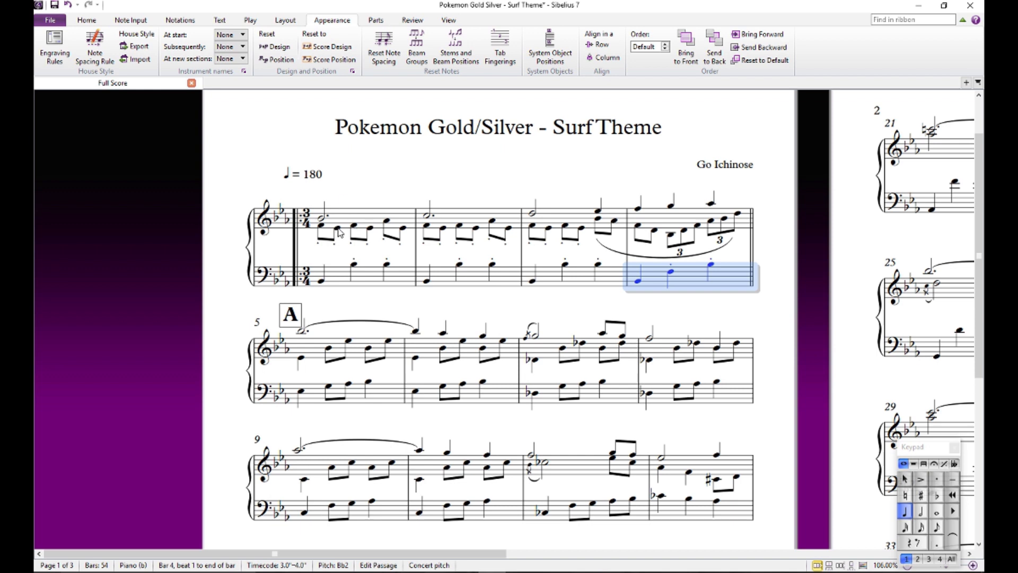
- Audition the inner-voice eighth notes of bar 1 in order
{"action": "left_click", "coordinate": [321, 226]}
{"action": "left_click", "coordinate": [337, 228]}
{"action": "left_click", "coordinate": [354, 225]}
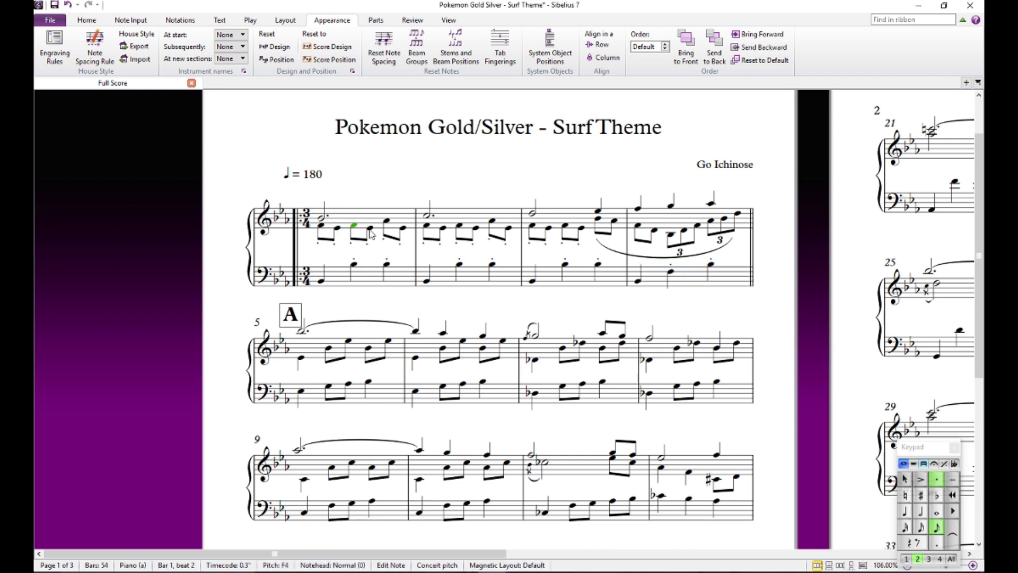
{"action": "left_click", "coordinate": [370, 228]}
{"action": "left_click", "coordinate": [386, 221]}
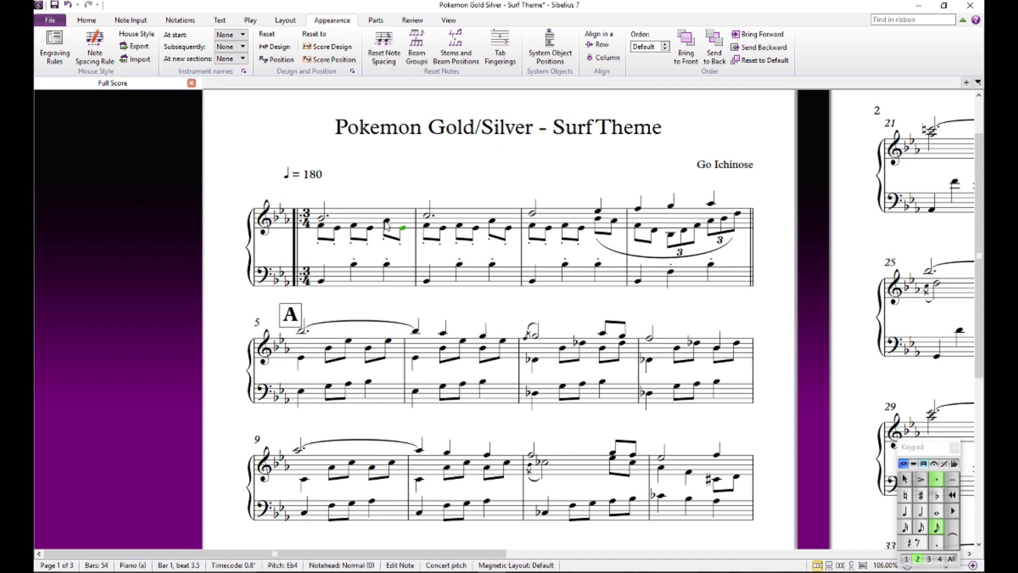
- Add the chord symbol Bb7(sus4) above beat 1 of bar 1
{"action": "left_click", "coordinate": [322, 218]}
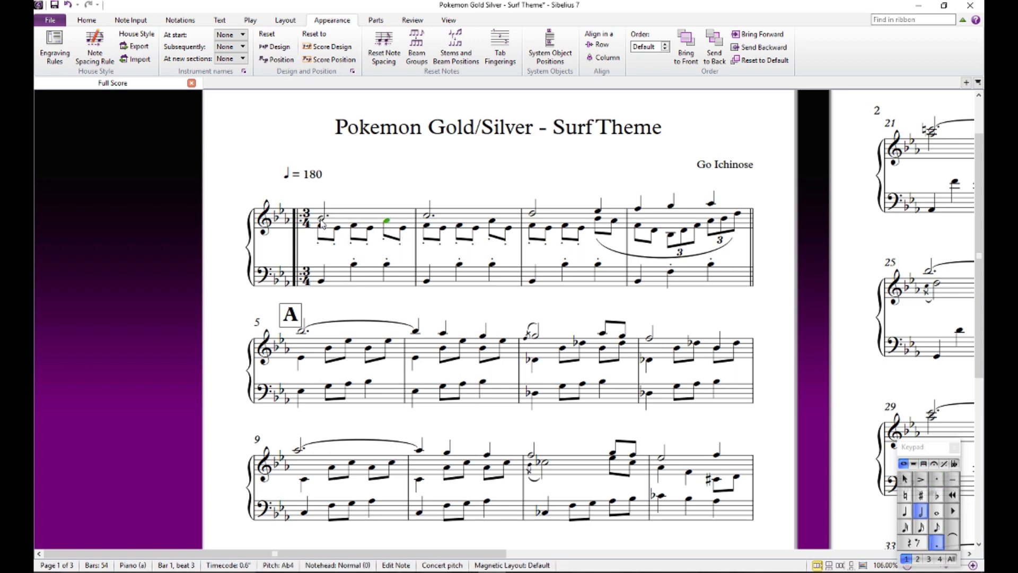
{"action": "key", "text": "ctrl+k"}
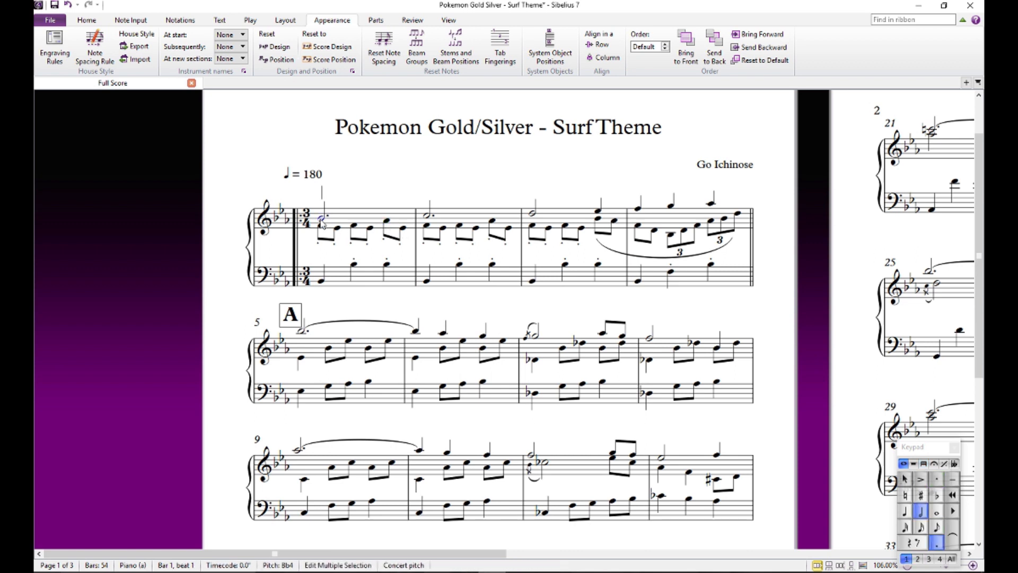
{"action": "type", "text": "Bb7sus"}
{"action": "key", "text": "Escape"}
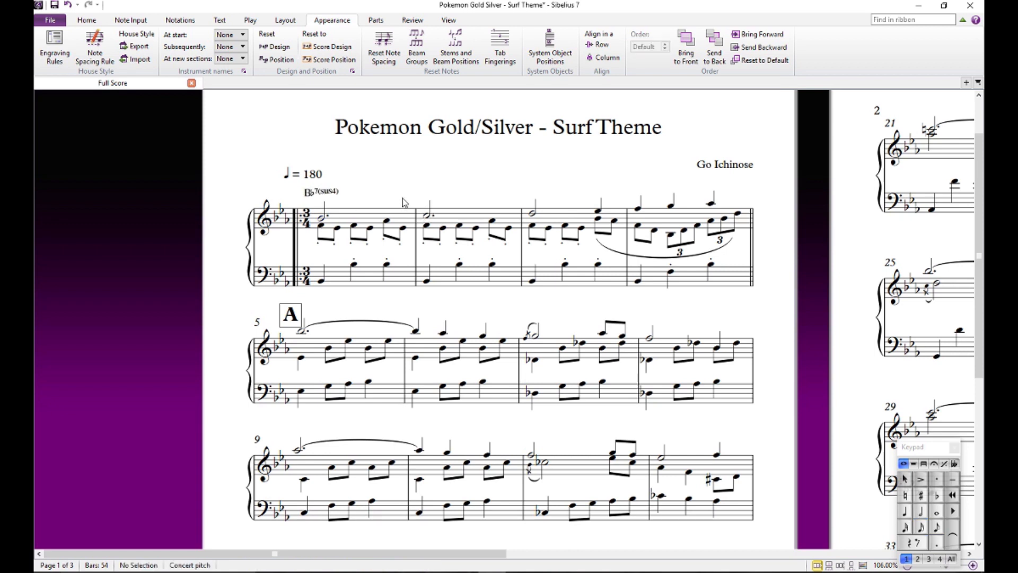
- Check the chord symbol above bar 1 and audition the upper melody notes from bar 2 to beat 1 of bar 4
{"action": "left_click", "coordinate": [318, 194]}
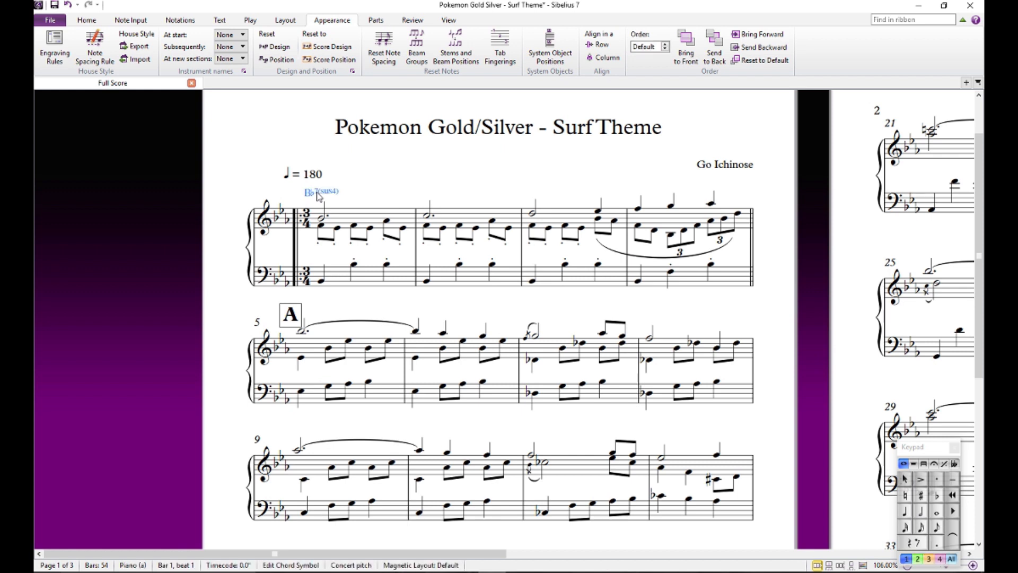
{"action": "left_click", "coordinate": [427, 219]}
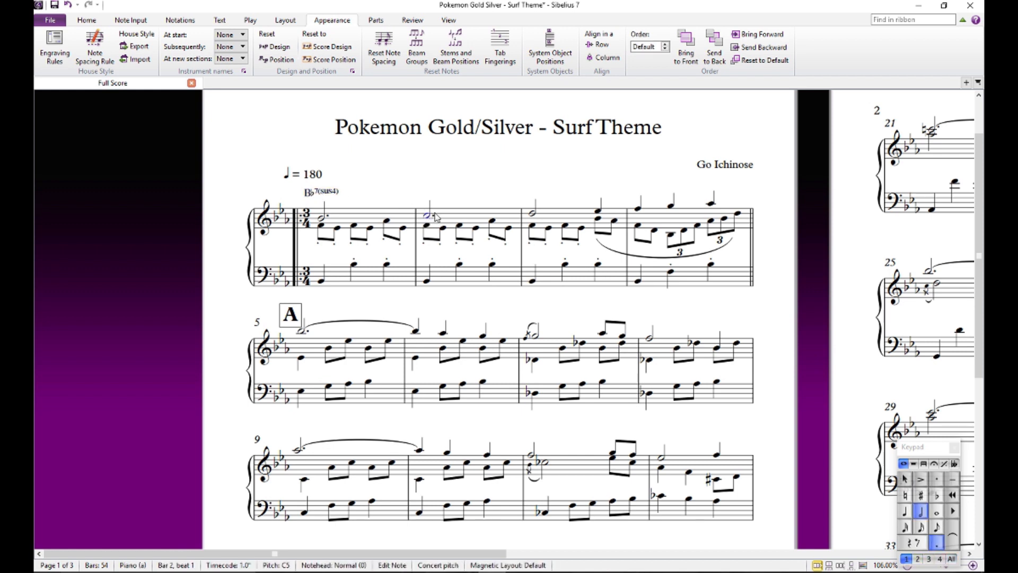
{"action": "left_click", "coordinate": [539, 200]}
{"action": "left_click", "coordinate": [533, 214]}
{"action": "left_click", "coordinate": [599, 212]}
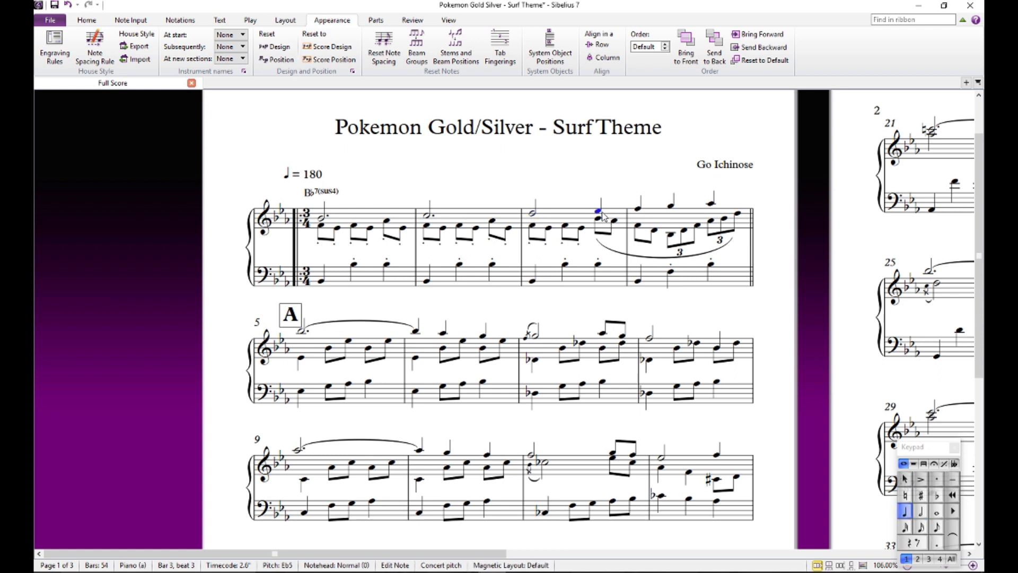
{"action": "left_click", "coordinate": [637, 210]}
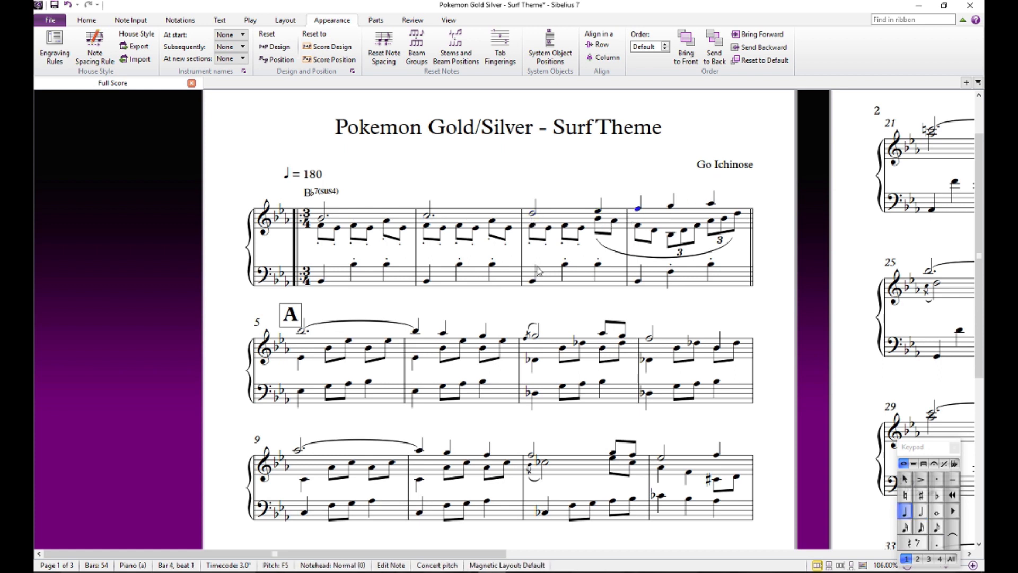
{"action": "left_click", "coordinate": [749, 190]}
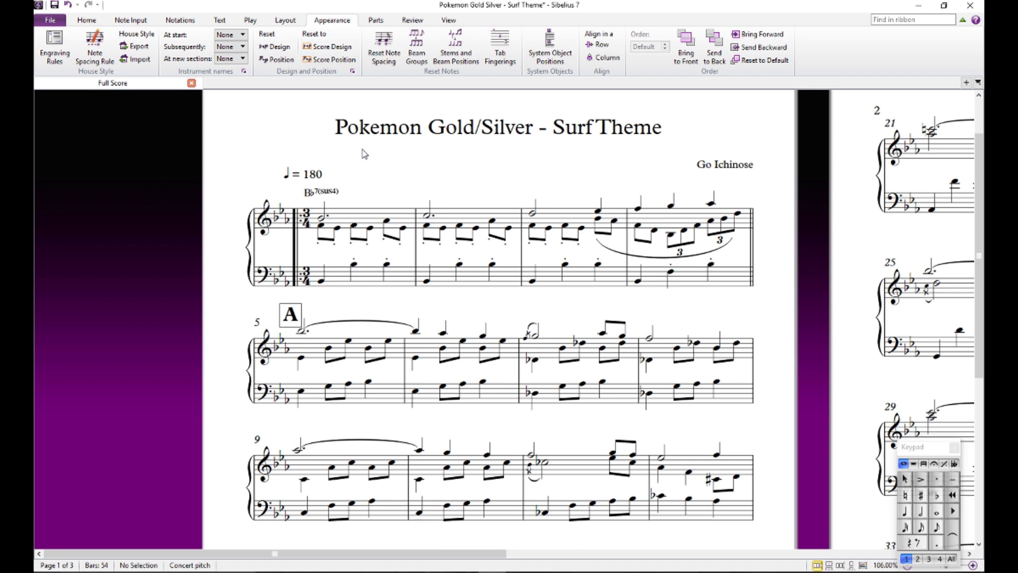
- Audition the upper melody from bar 2 to beat 1 of bar 4 again and compare it with bar 1's chord symbol
{"action": "left_click", "coordinate": [428, 218]}
{"action": "left_click", "coordinate": [533, 214]}
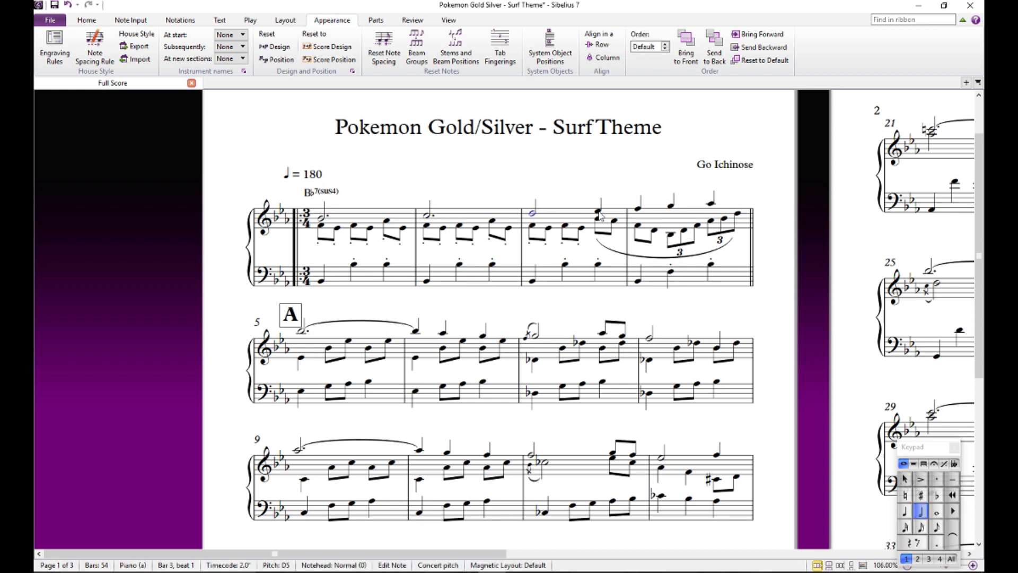
{"action": "left_click", "coordinate": [598, 211]}
{"action": "left_click", "coordinate": [636, 213]}
{"action": "left_click", "coordinate": [623, 188]}
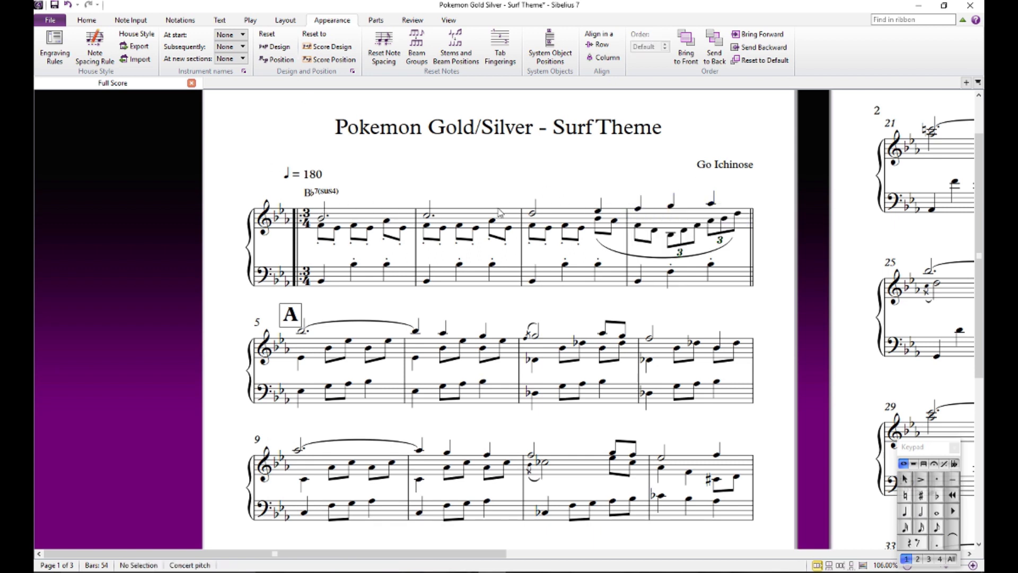
{"action": "left_click", "coordinate": [333, 194]}
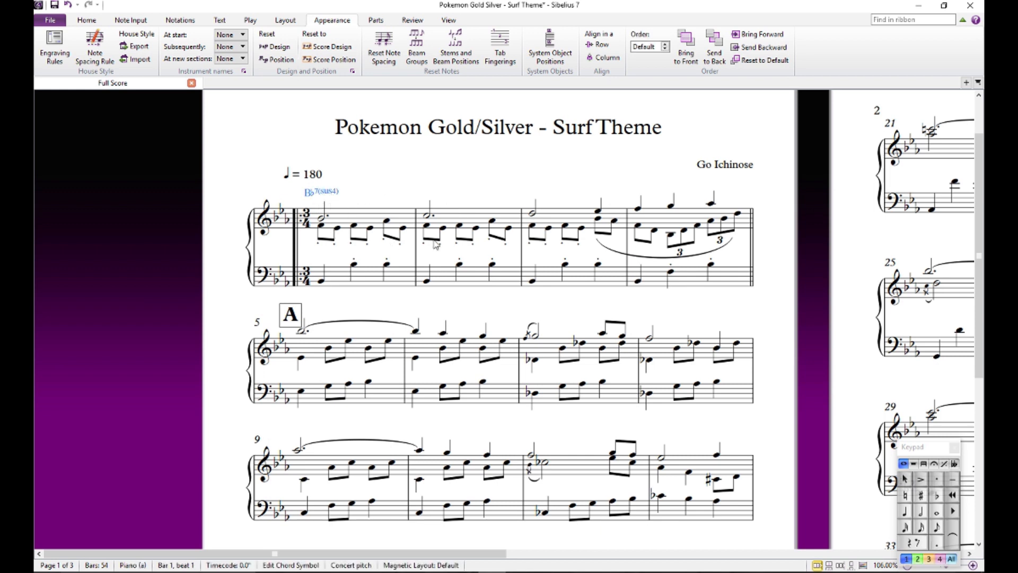
- Add the chord symbol Bb7 above beat 1 of bar 4
{"action": "left_click", "coordinate": [638, 209]}
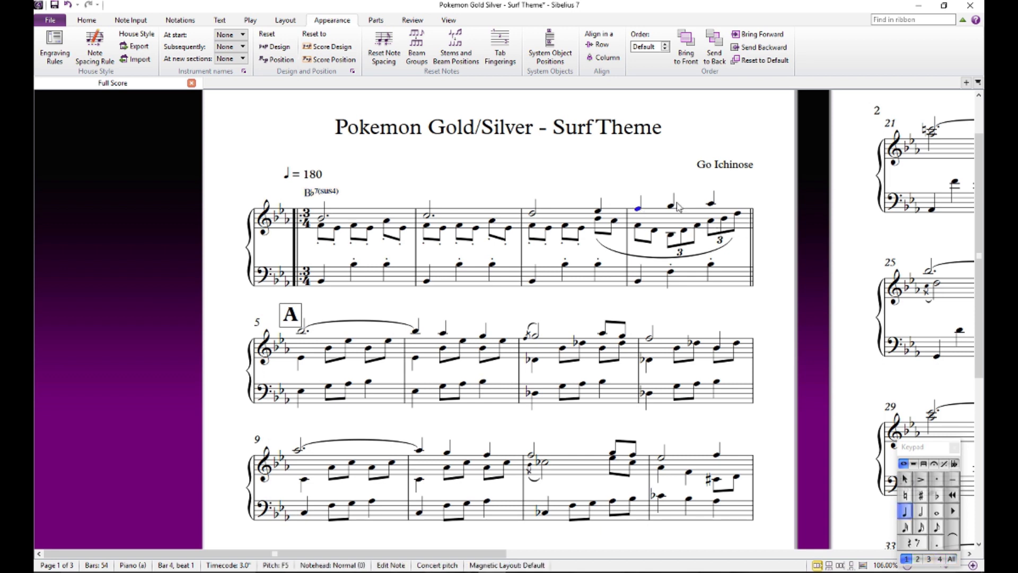
{"action": "key", "text": "ctrl+k"}
{"action": "type", "text": "Bb7"}
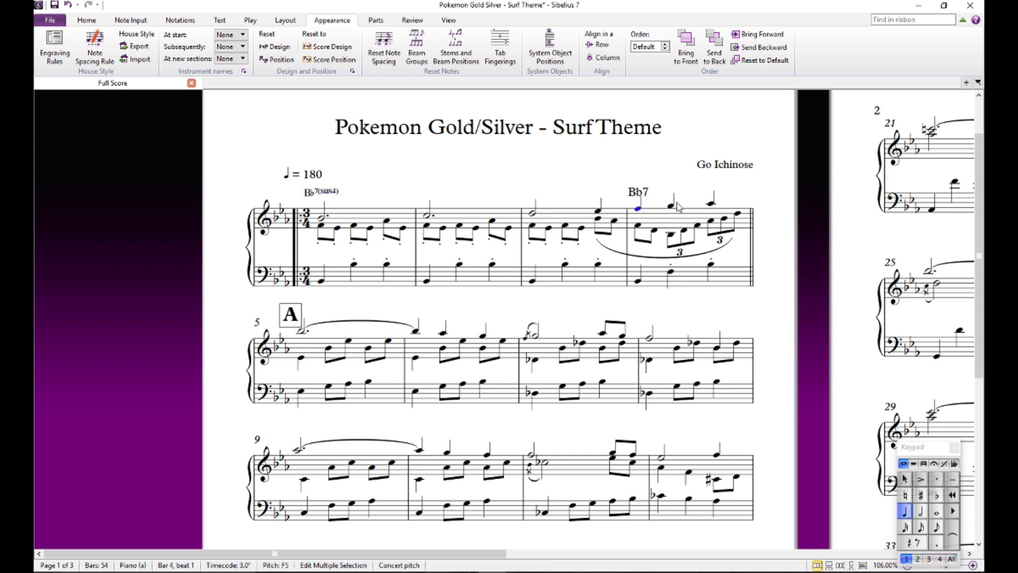
{"action": "key", "text": "Escape"}
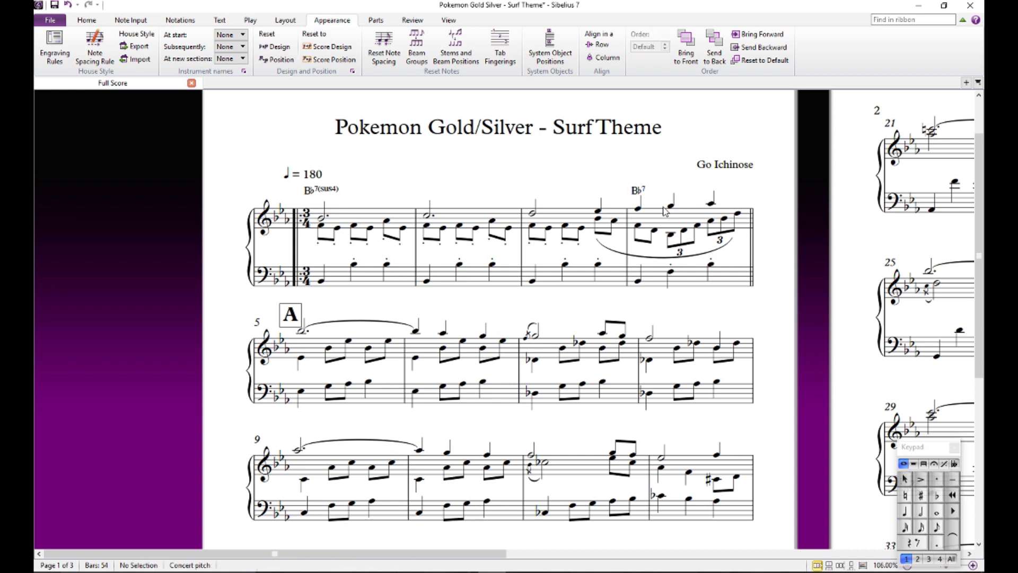
- Play back the start of bar 4 from its first melody note
{"action": "left_click", "coordinate": [638, 210]}
{"action": "key", "text": "p"}
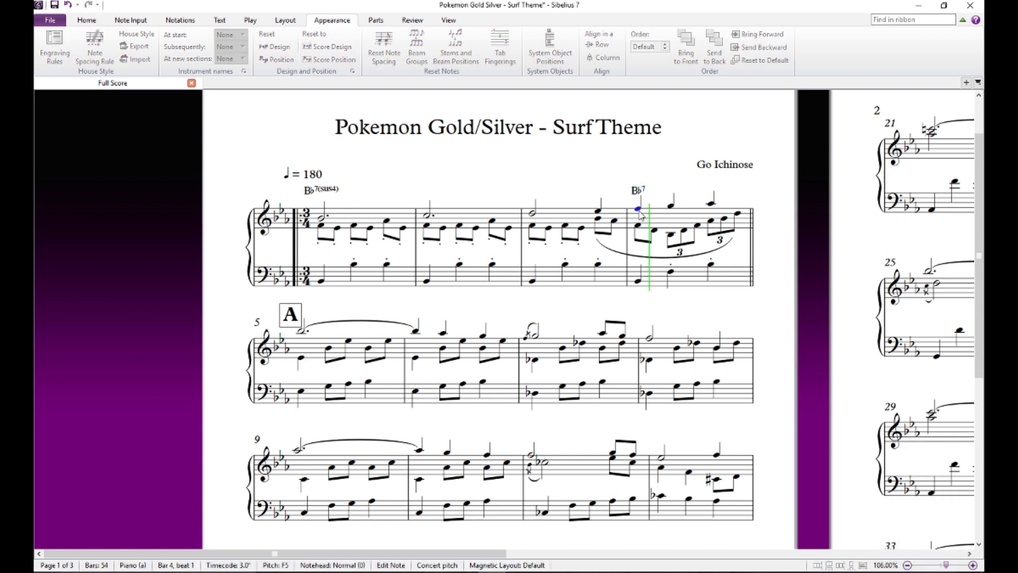
{"action": "key", "text": "space"}
- Audition the inner-voice triplet notes on beats 2 and 3 of bar 4 in order
{"action": "left_click", "coordinate": [671, 235]}
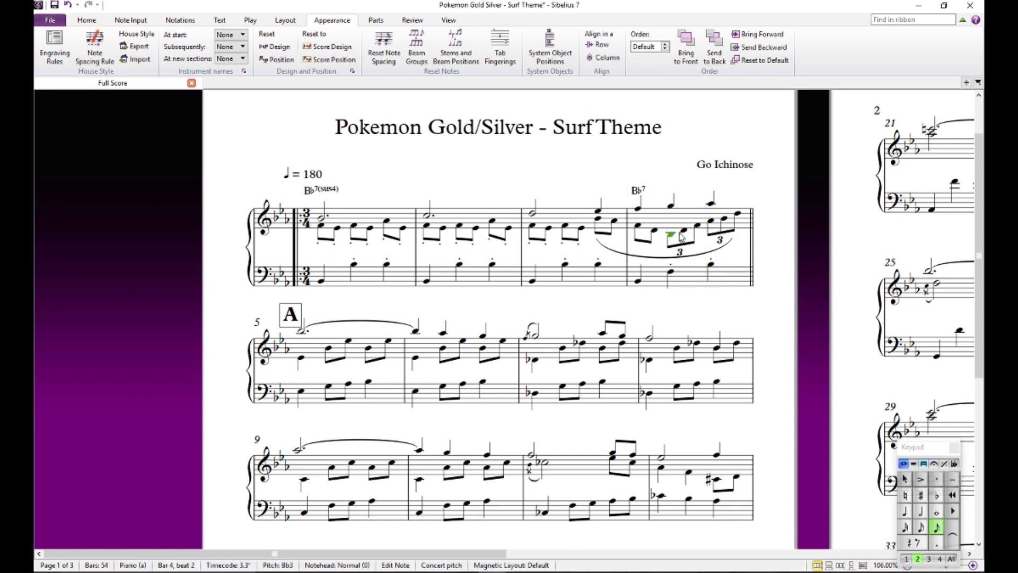
{"action": "left_click", "coordinate": [684, 231]}
{"action": "left_click", "coordinate": [697, 226]}
{"action": "left_click", "coordinate": [711, 220]}
{"action": "left_click", "coordinate": [724, 218]}
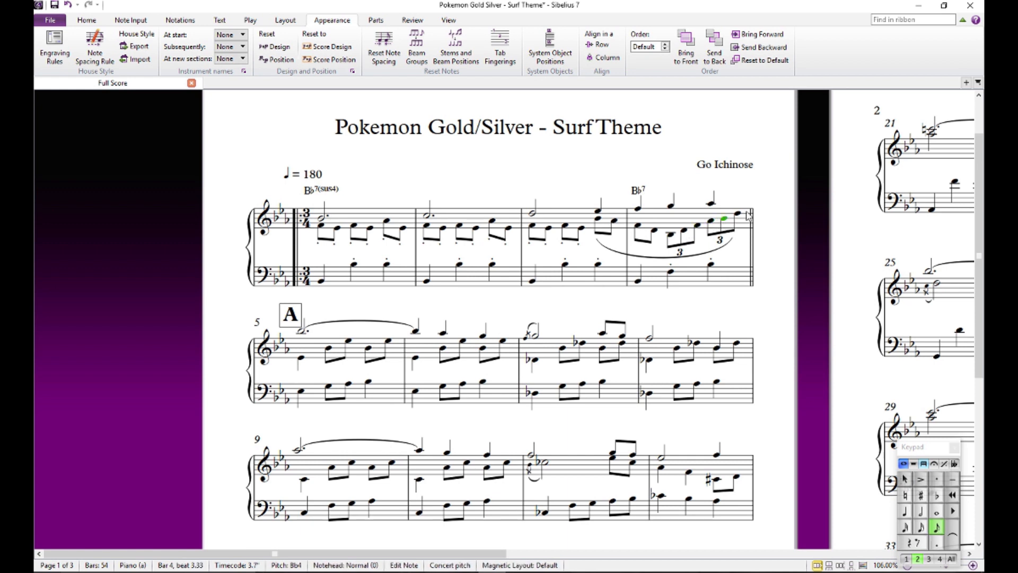
{"action": "left_click", "coordinate": [738, 213]}
{"action": "left_click", "coordinate": [753, 183]}
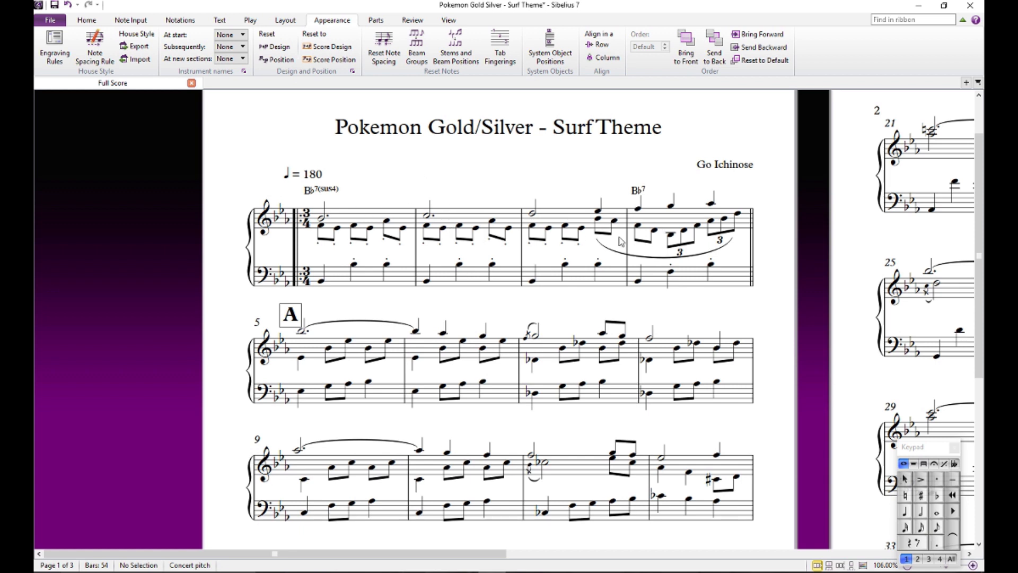
- Audition the bass staff notes of bar 5 in order, starting from beat 1
{"action": "left_click_drag", "start_coordinate": [477, 306], "coordinate": [510, 229]}
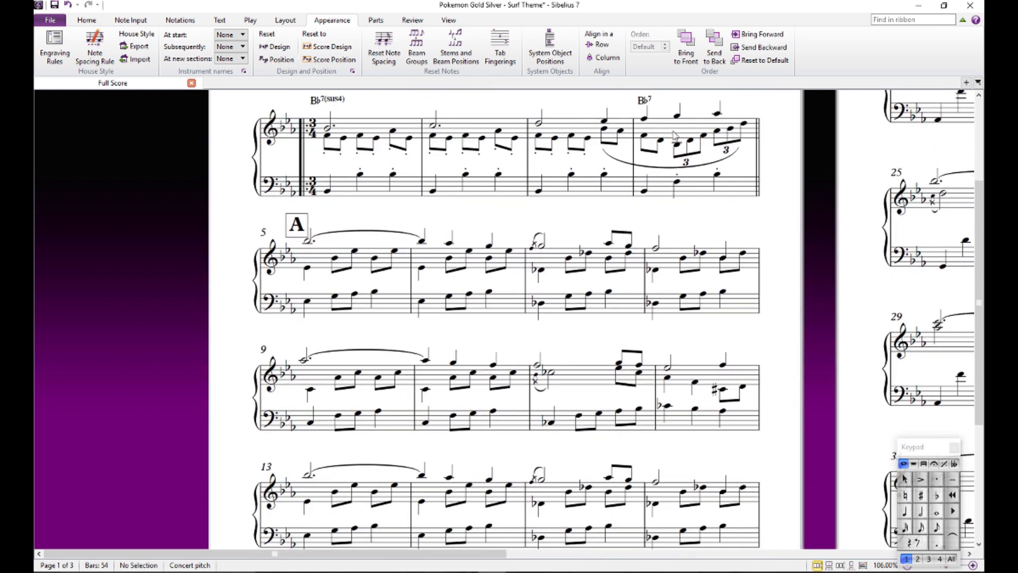
{"action": "left_click_drag", "start_coordinate": [370, 225], "coordinate": [378, 190]}
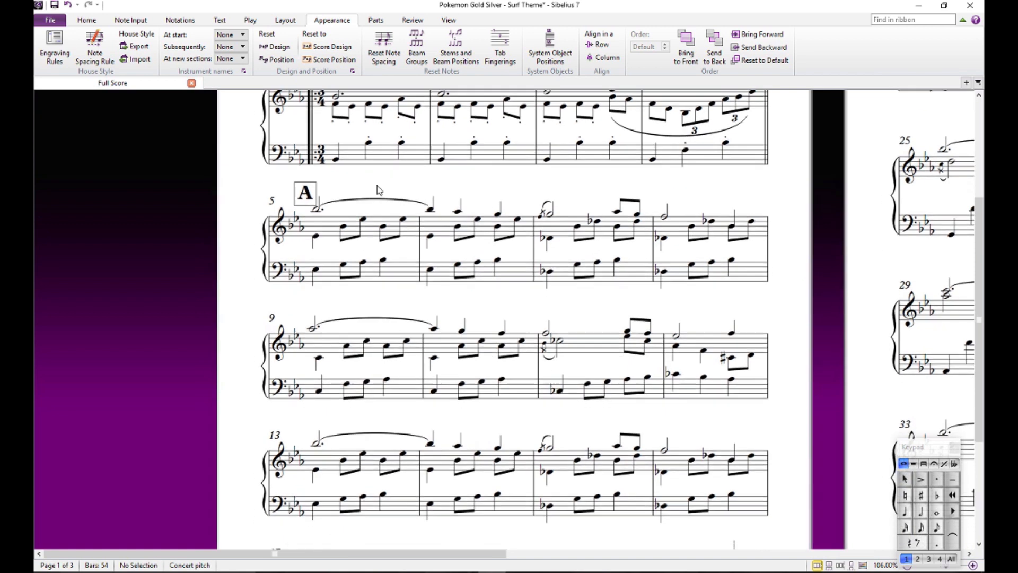
{"action": "left_click", "coordinate": [316, 269]}
{"action": "key", "text": "Right"}
{"action": "key", "text": "Right"}
{"action": "key", "text": "Right"}
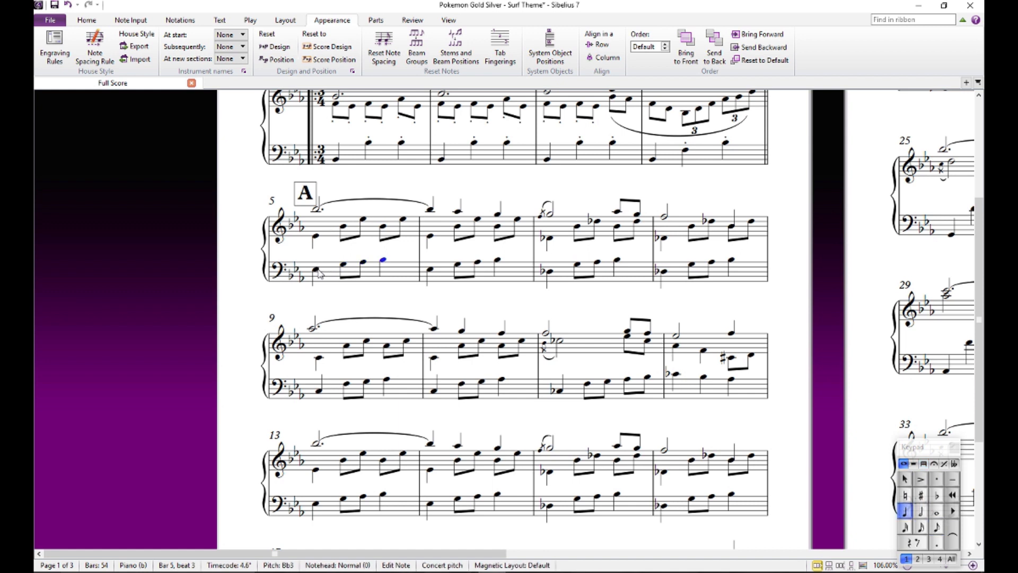
- Audition the inner-voice notes on beats 1 and 2 of bar 5
{"action": "left_click", "coordinate": [315, 236]}
{"action": "left_click", "coordinate": [345, 227]}
{"action": "left_click", "coordinate": [362, 220]}
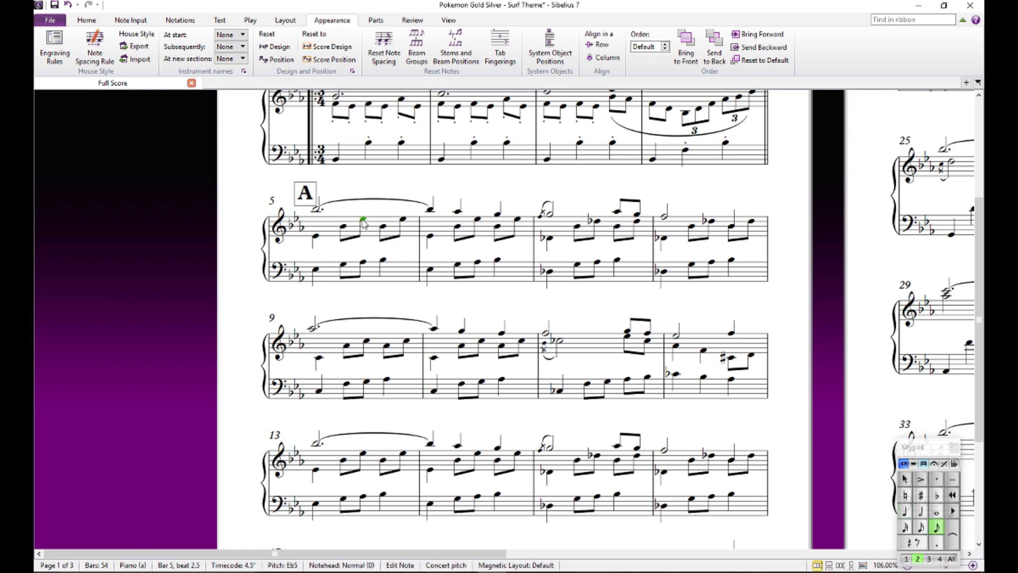
- Add the chord symbol Eb above beat 1 of bar 5
{"action": "left_click", "coordinate": [318, 210]}
{"action": "key", "text": "ctrl+shift+j"}
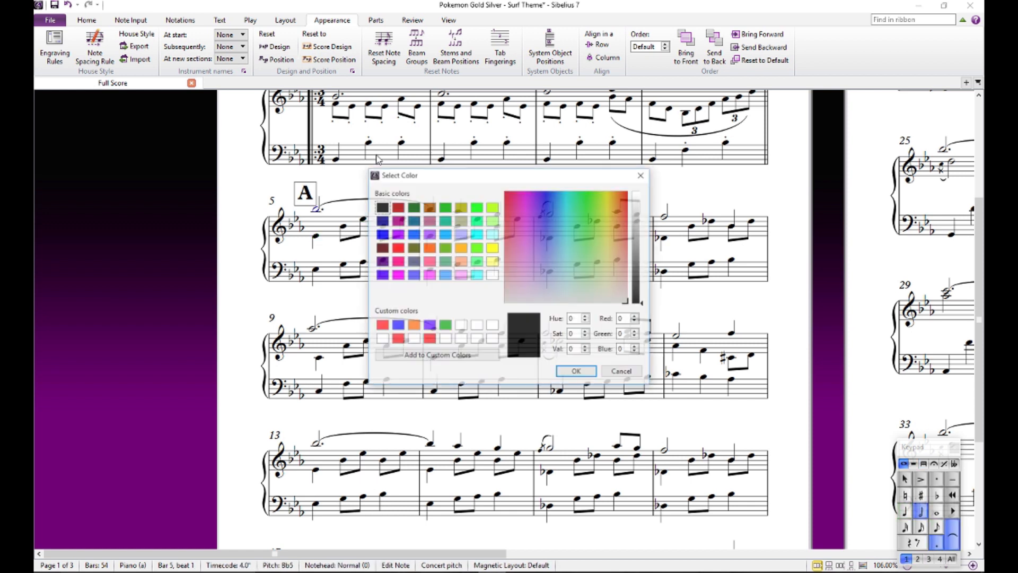
{"action": "left_click", "coordinate": [622, 371]}
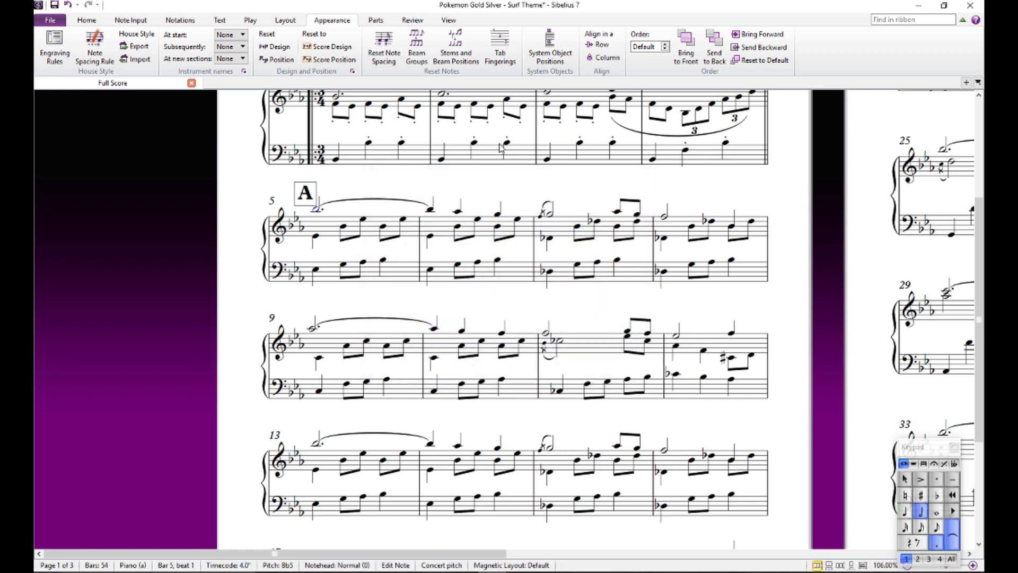
{"action": "key", "text": "ctrl+k"}
{"action": "type", "text": "Eb"}
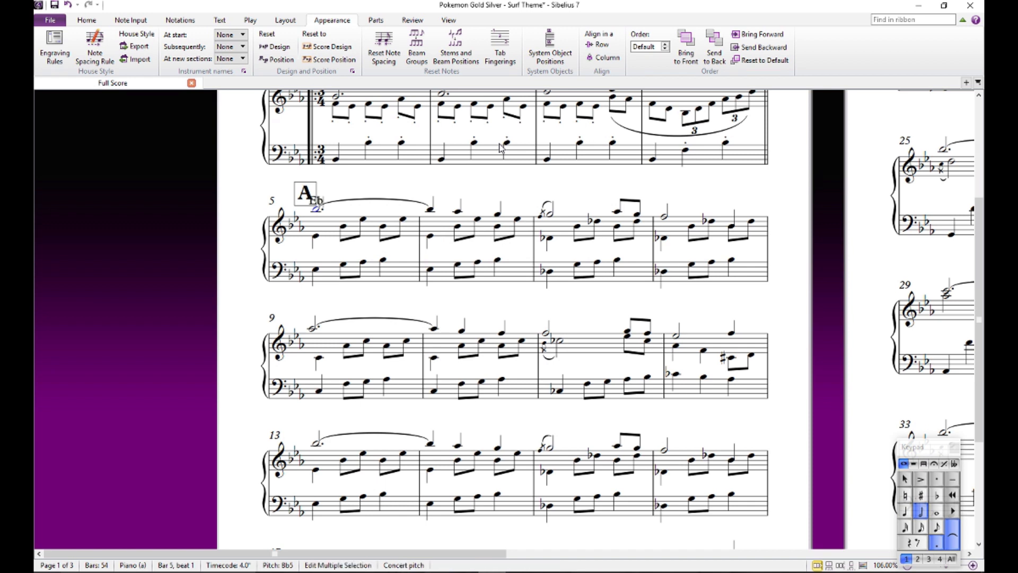
{"action": "key", "text": "Escape"}
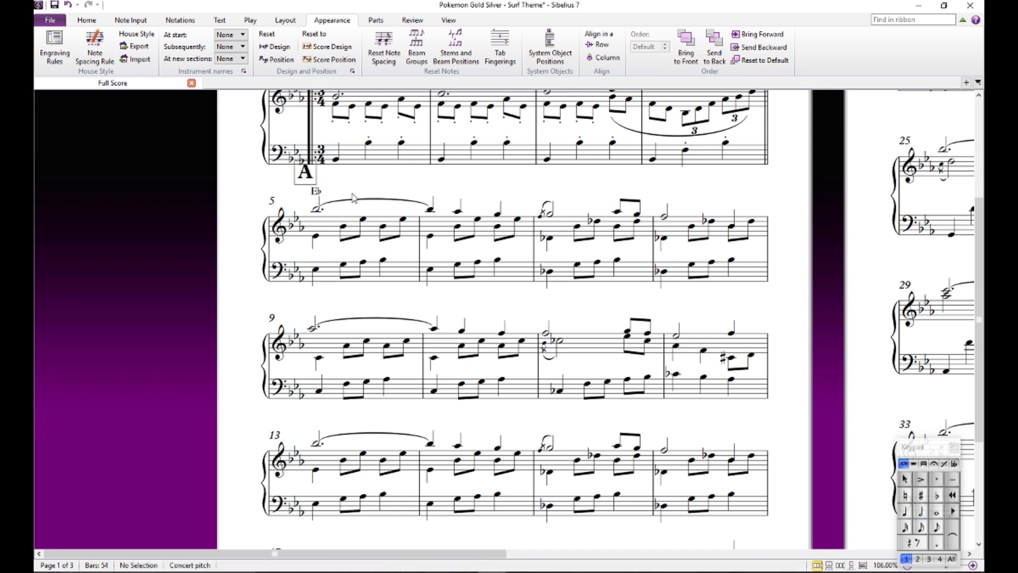
- Optimize the staff spacing of the entire score
{"action": "left_click", "coordinate": [337, 231]}
{"action": "key", "text": "ctrl+a"}
{"action": "key", "text": "Escape"}
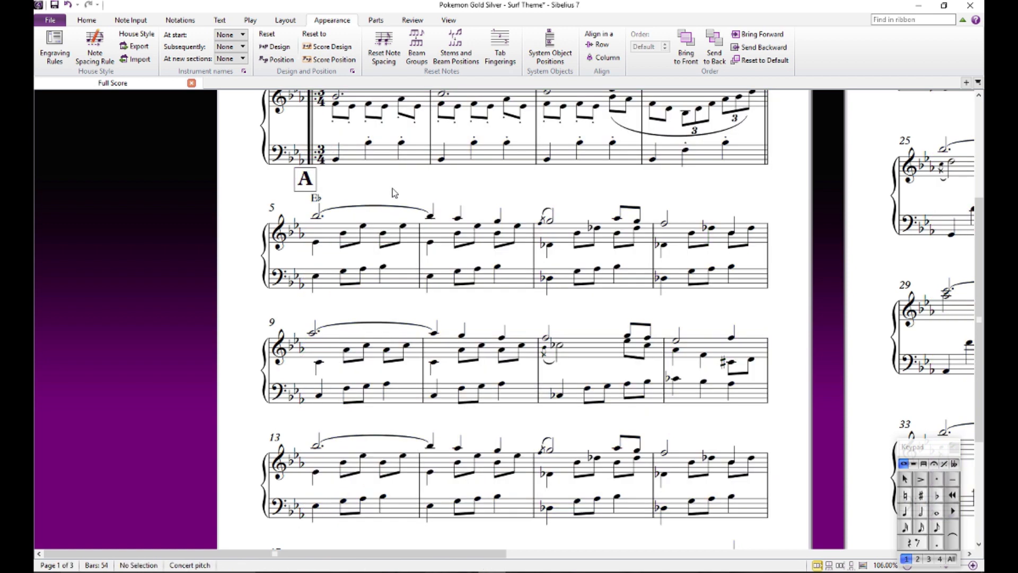
{"action": "key", "text": "ctrl+a"}
{"action": "left_click", "coordinate": [297, 19]}
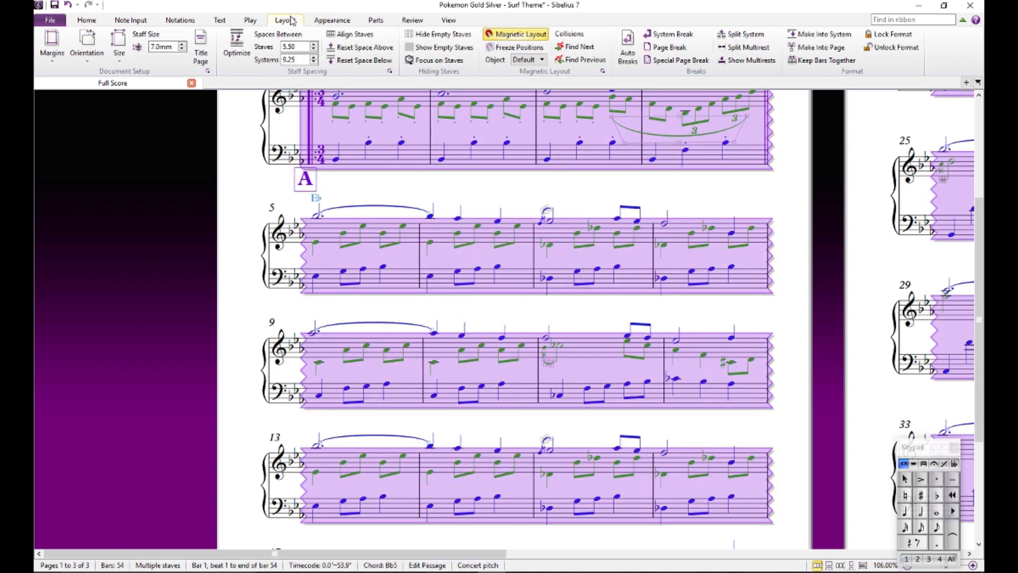
{"action": "left_click", "coordinate": [236, 49]}
{"action": "left_click", "coordinate": [520, 185]}
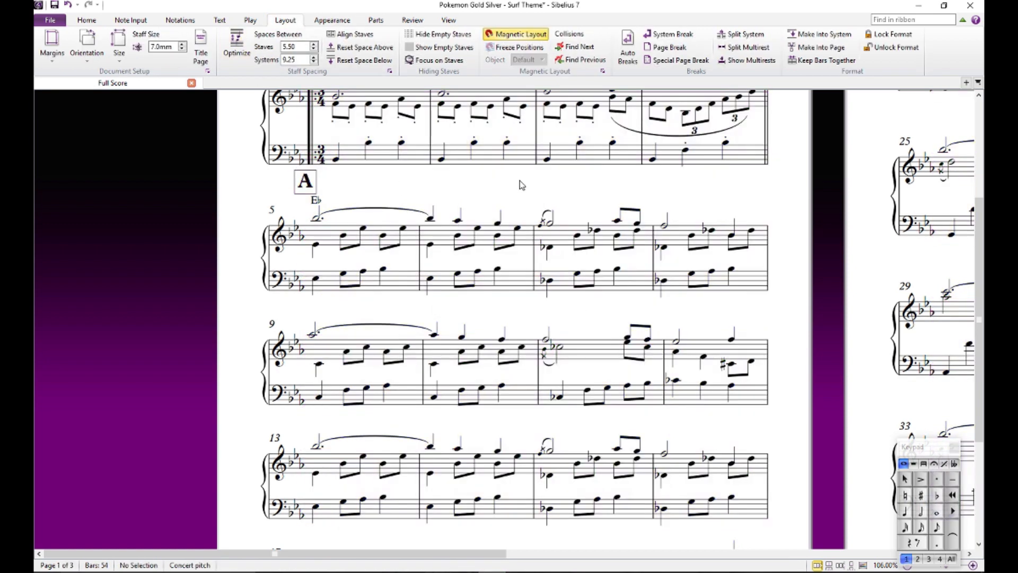
- Check the chord symbol above bar 5 and play back the score from bar 5 to the start of bar 12
{"action": "left_click", "coordinate": [315, 202]}
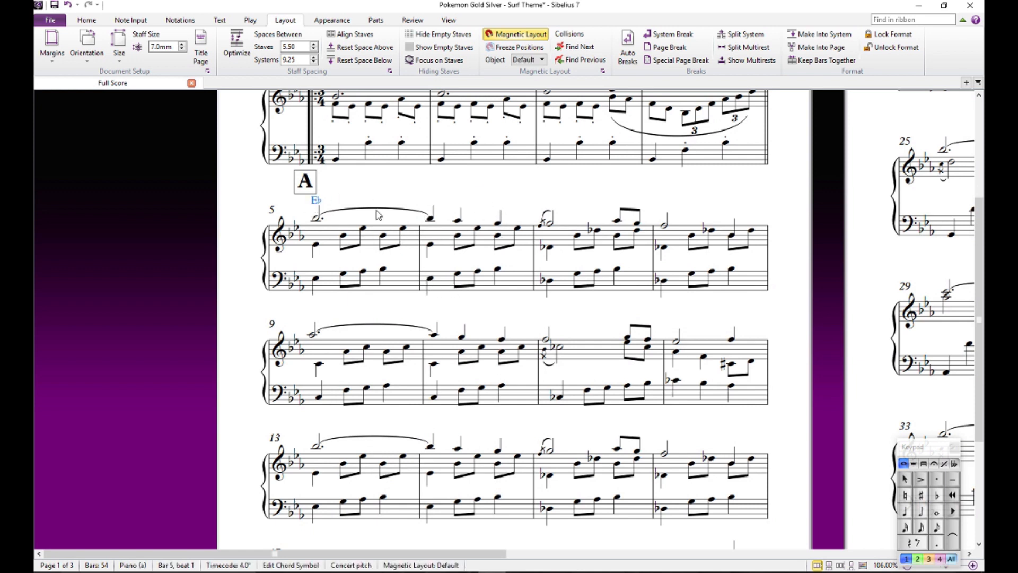
{"action": "left_click", "coordinate": [449, 184]}
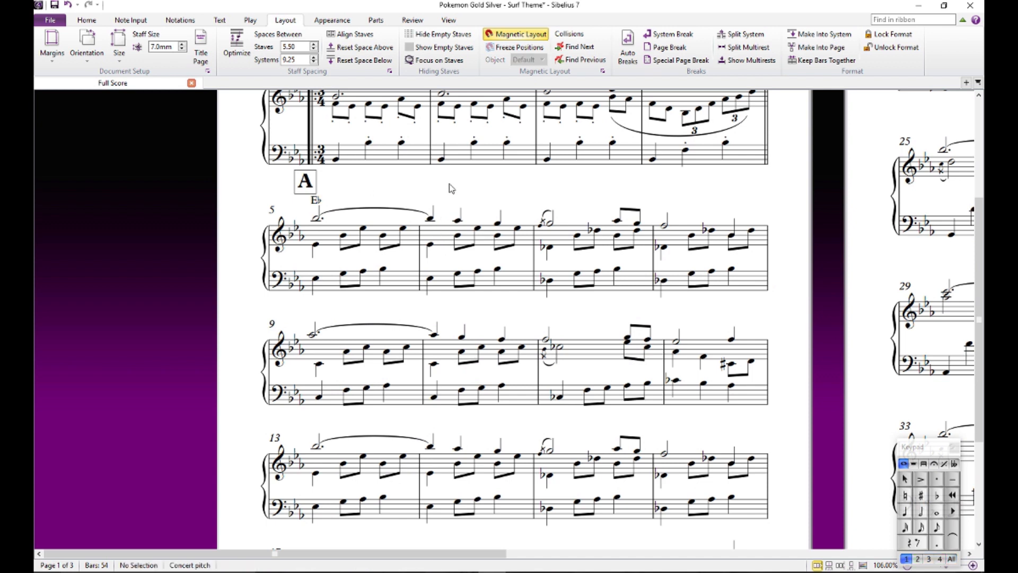
{"action": "left_click_drag", "start_coordinate": [479, 185], "coordinate": [425, 189]}
{"action": "left_click", "coordinate": [262, 222]}
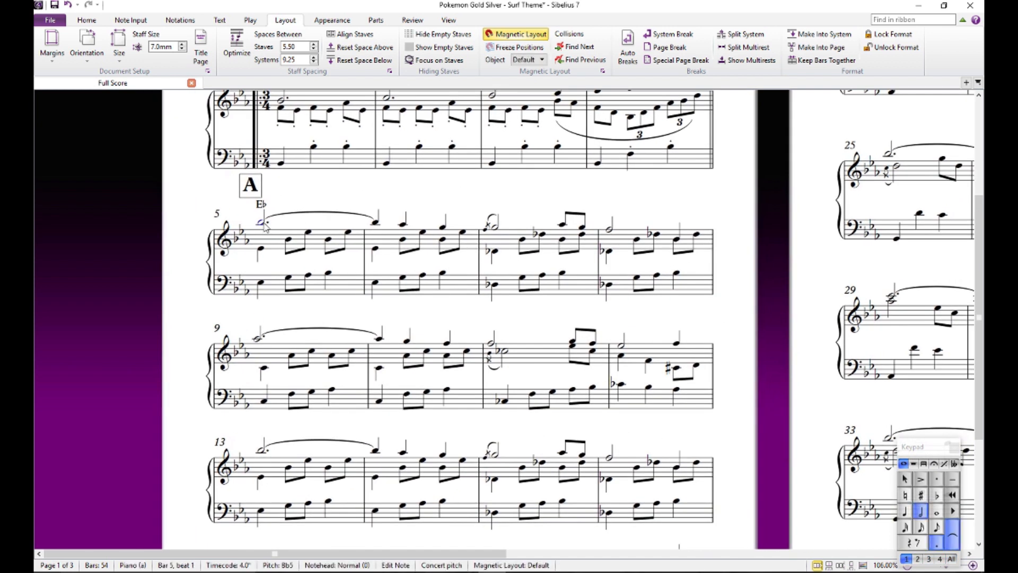
{"action": "key", "text": "space"}
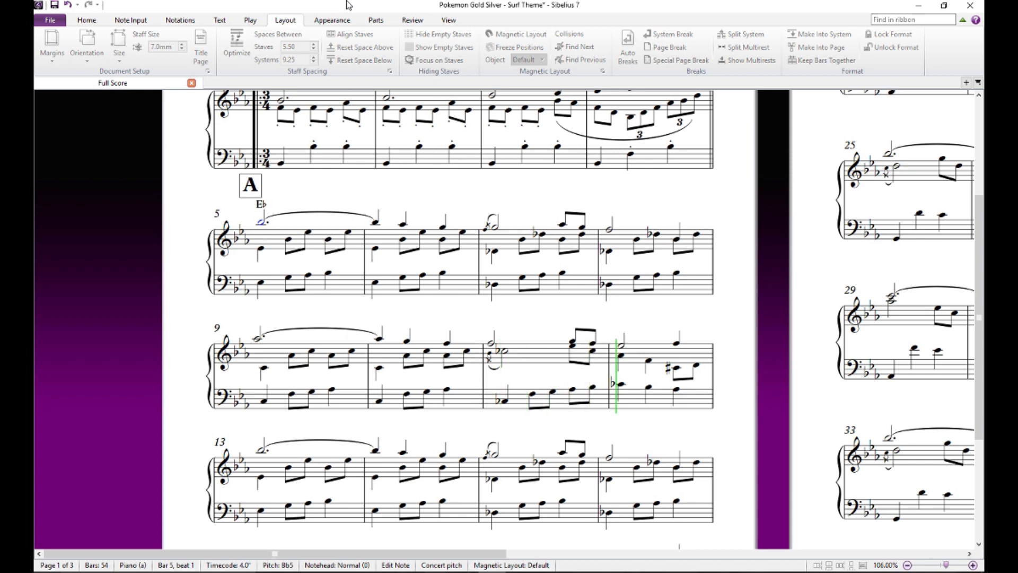
{"action": "key", "text": "space"}
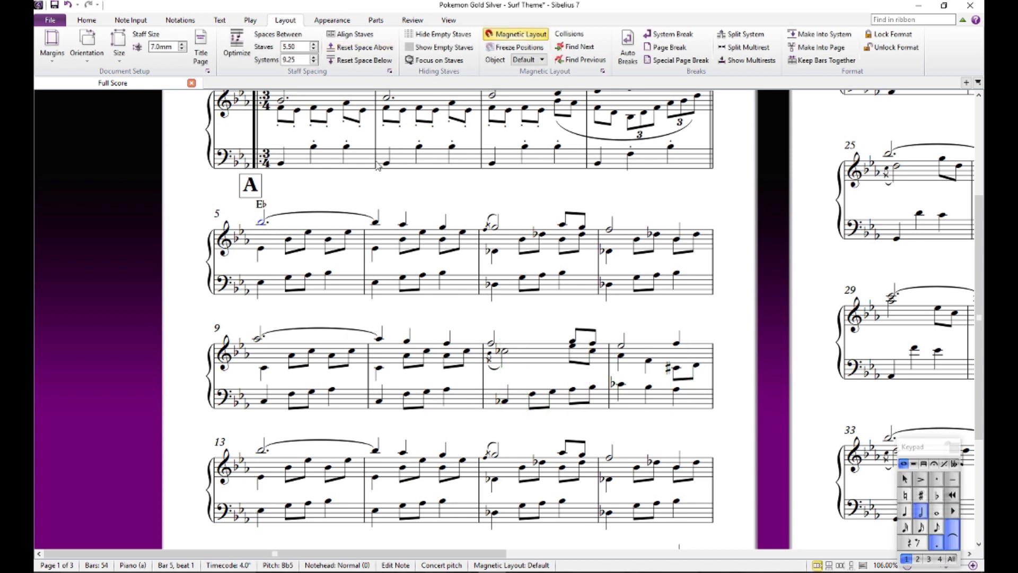
{"action": "key", "text": "Escape"}
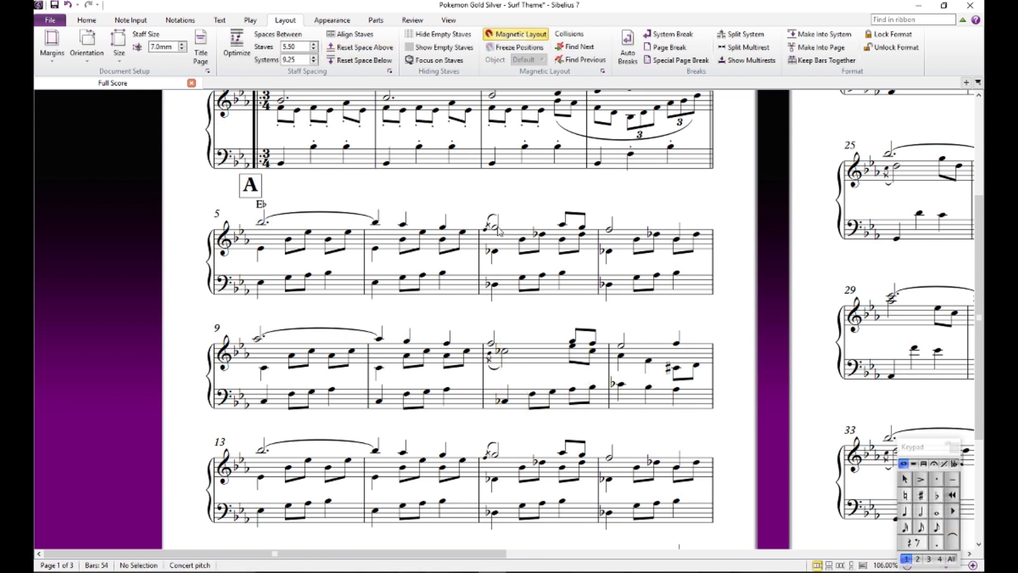
- Audition the half-note melody note, the bass notes and the beat 2 inner-voice note of bar 7
{"action": "left_click", "coordinate": [497, 228]}
{"action": "left_click", "coordinate": [498, 287]}
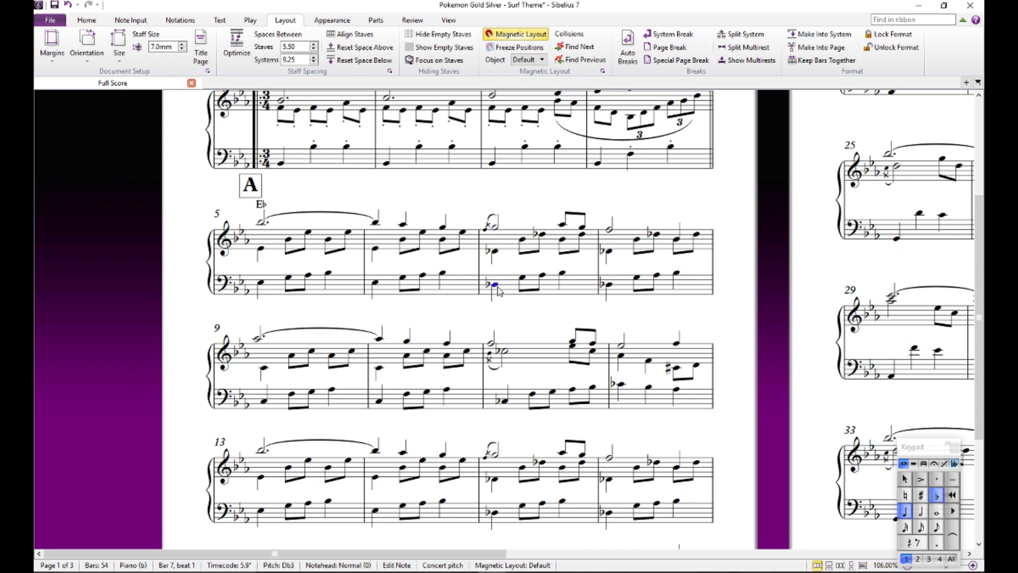
{"action": "left_click", "coordinate": [525, 280]}
{"action": "left_click", "coordinate": [562, 275]}
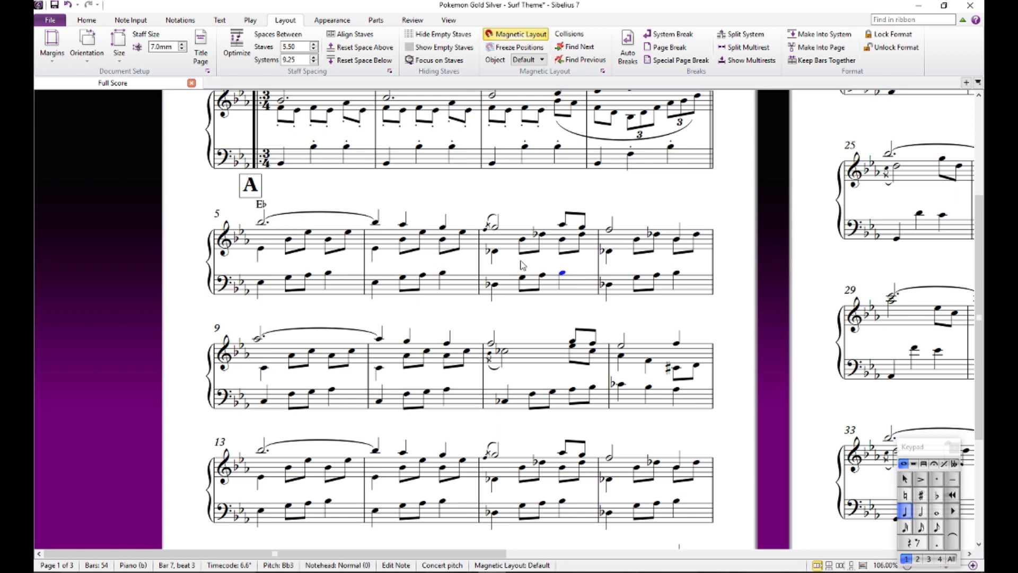
{"action": "left_click", "coordinate": [523, 240]}
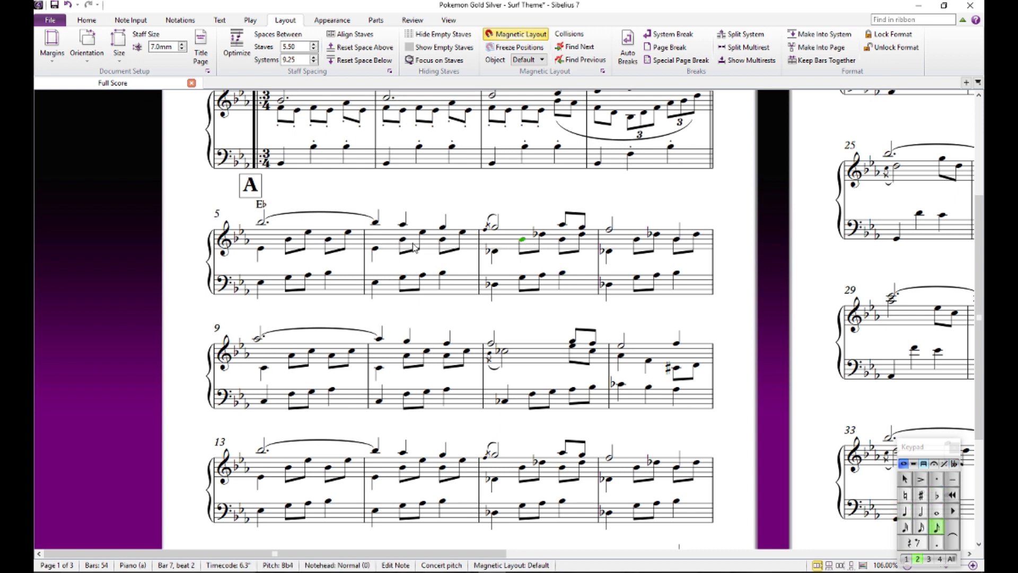
- Audition the bass notes on beats 1 and 2 of bar 7
{"action": "left_click", "coordinate": [498, 286]}
{"action": "left_click", "coordinate": [497, 287]}
{"action": "key", "text": "Escape"}
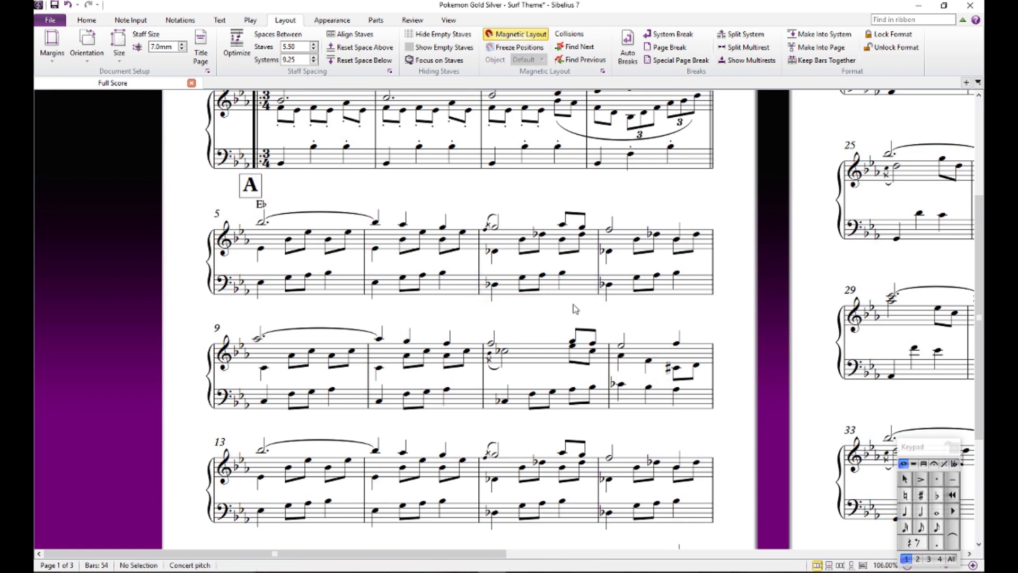
{"action": "left_click", "coordinate": [496, 286]}
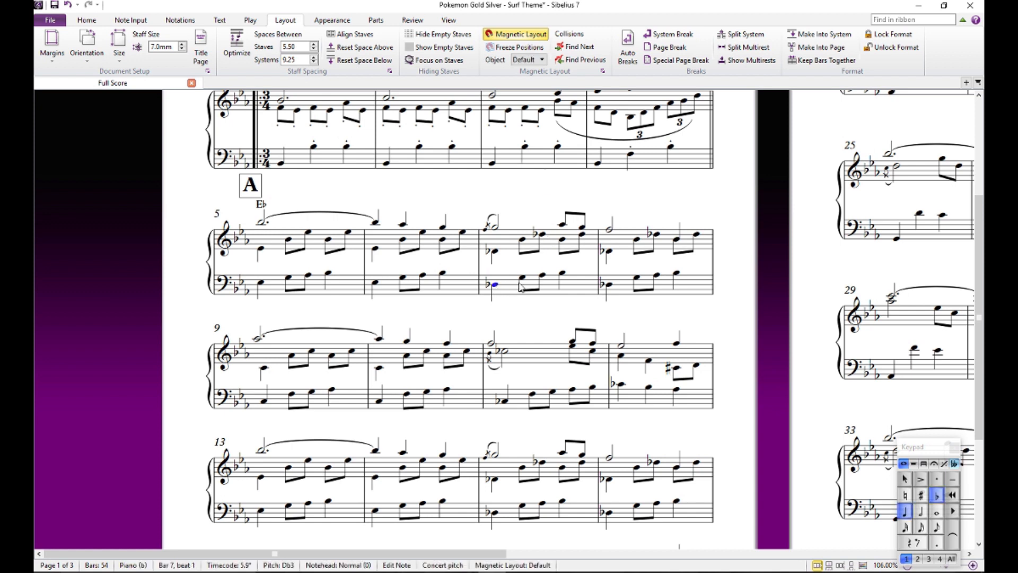
{"action": "left_click", "coordinate": [523, 278]}
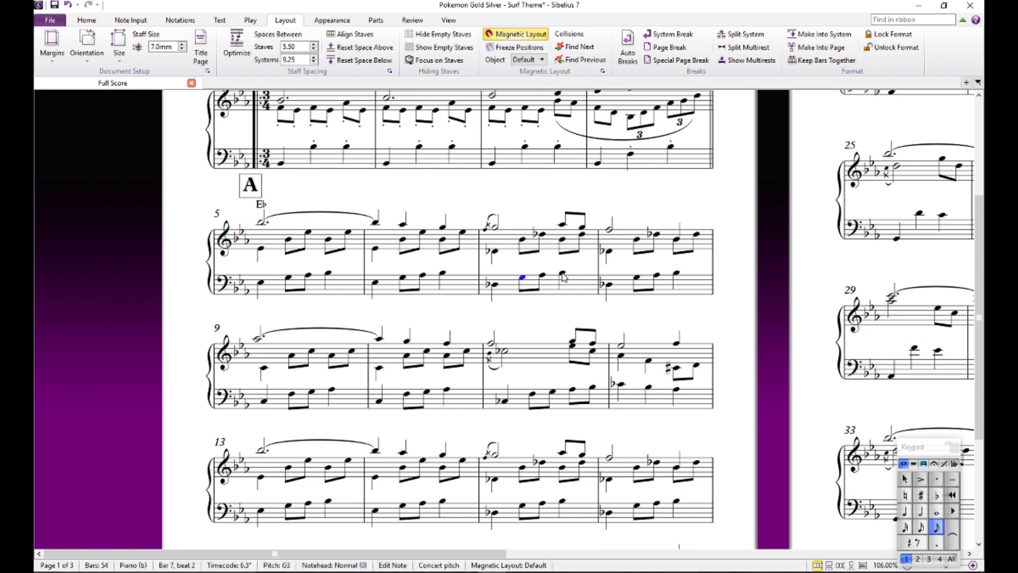
{"action": "left_click", "coordinate": [533, 206]}
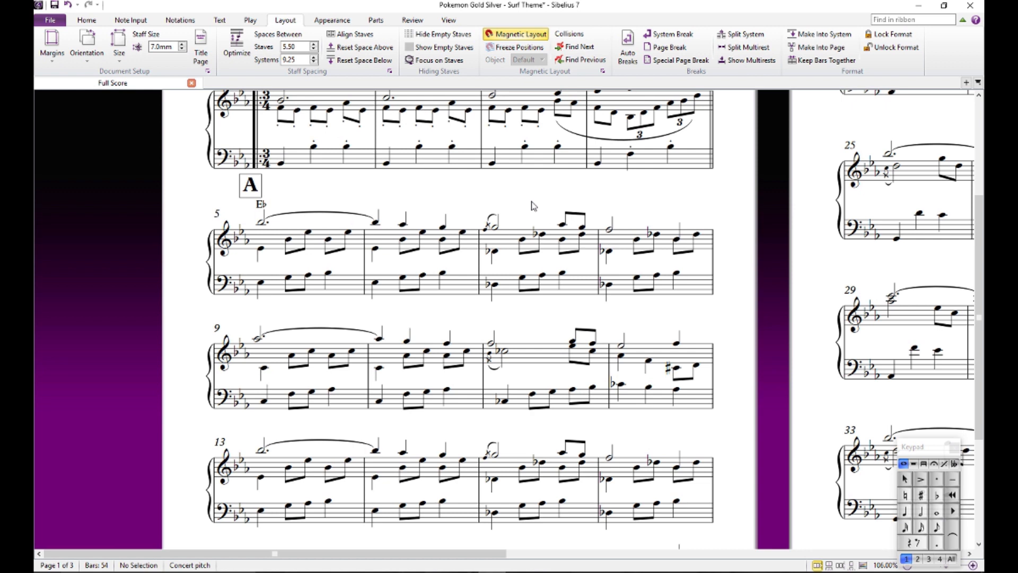
- Add the chord symbol Eb/Db above beat 1 of bar 7
{"action": "left_click", "coordinate": [495, 229]}
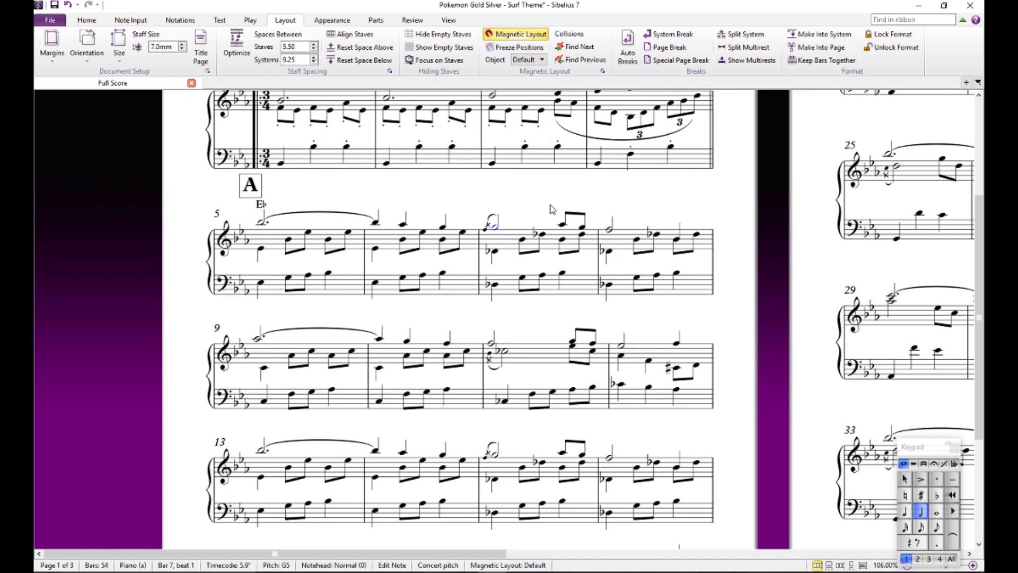
{"action": "key", "text": "ctrl+k"}
{"action": "type", "text": "/Db"}
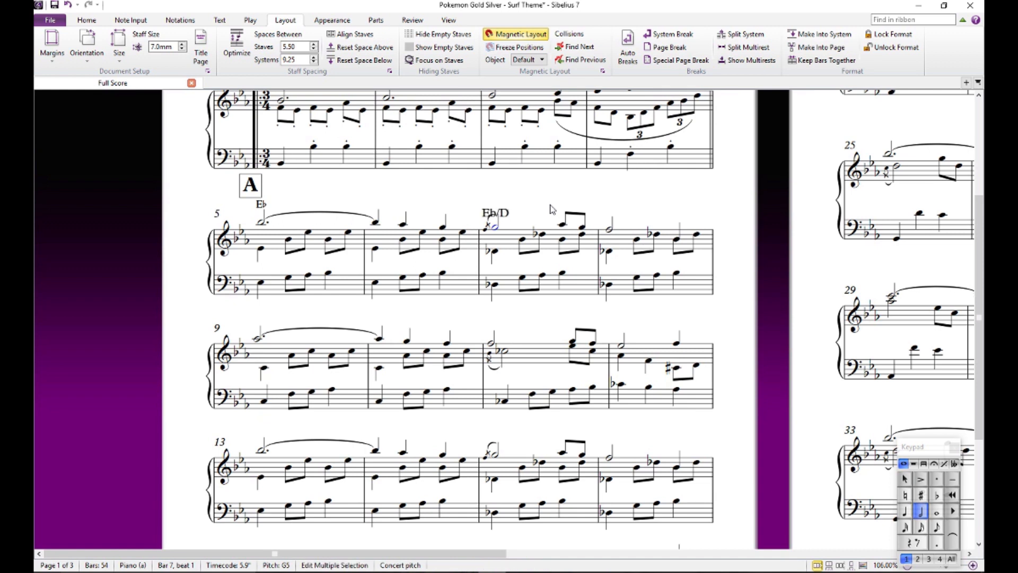
{"action": "key", "text": "Escape"}
{"action": "key", "text": "Escape"}
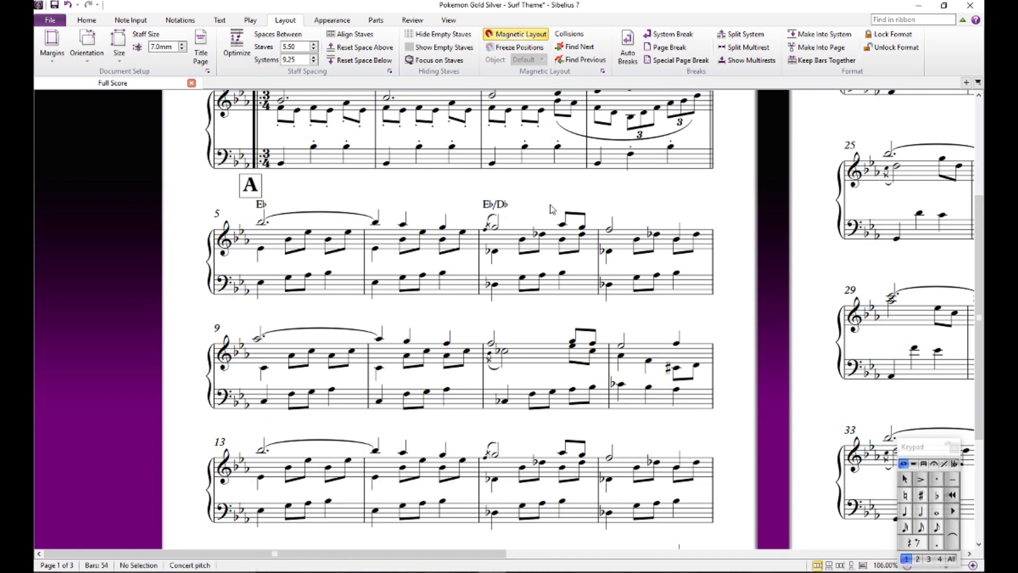
- Try adding an Eb5 below the half-note melody note of bar 7 and play back the passage from bar 6
{"action": "left_click", "coordinate": [497, 230]}
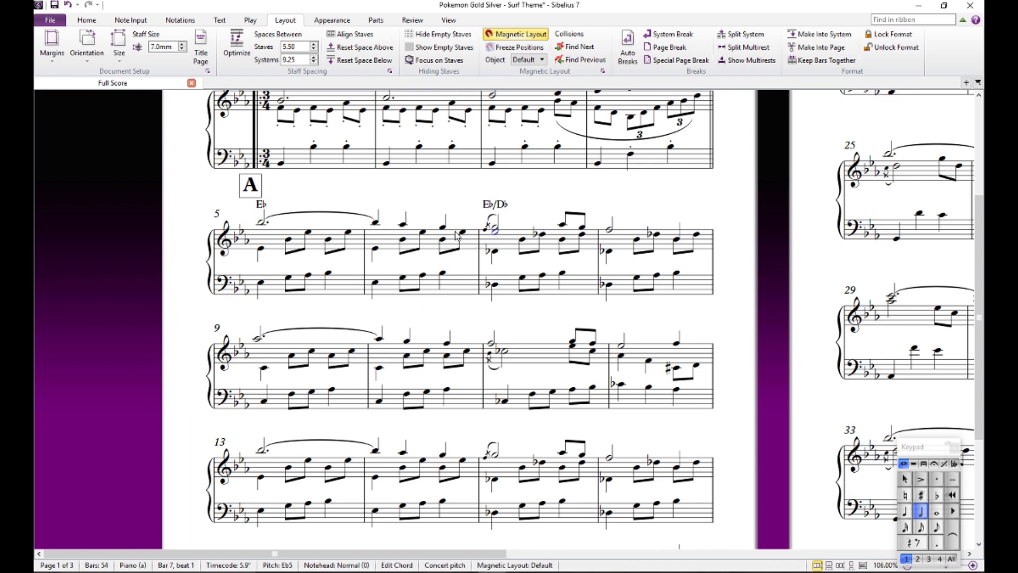
{"action": "left_click", "coordinate": [374, 249]}
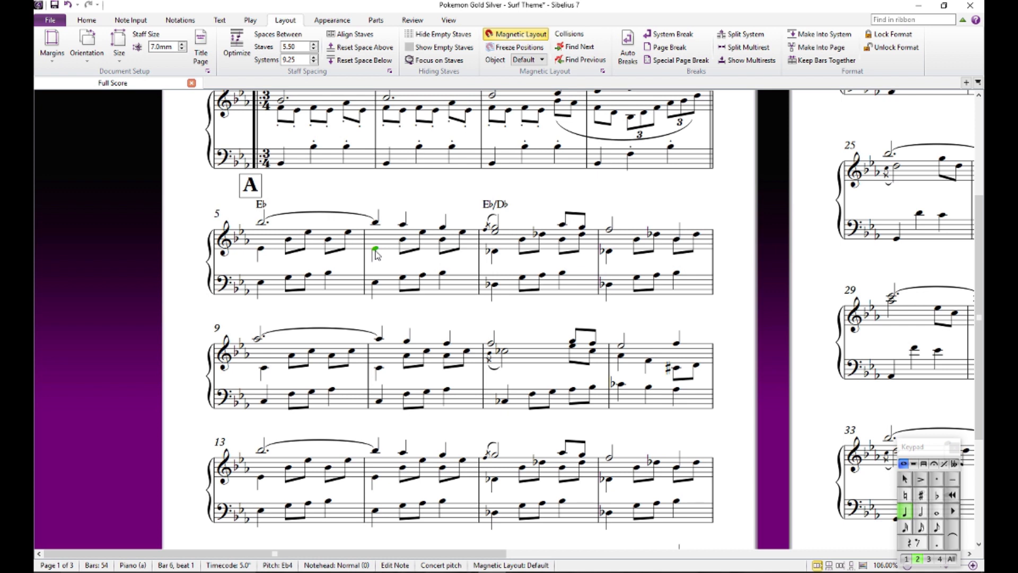
{"action": "key", "text": "space"}
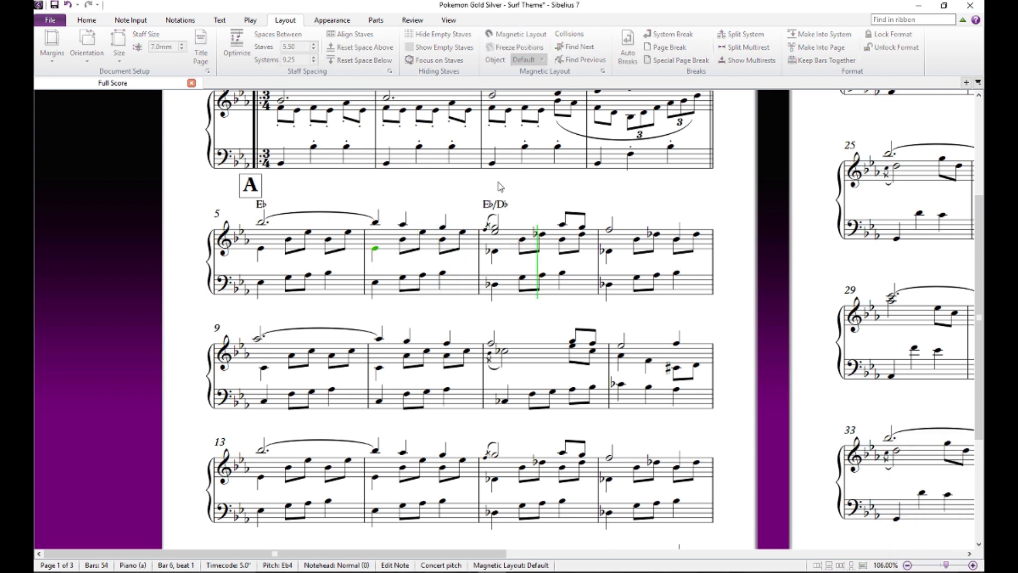
{"action": "key", "text": "Escape"}
{"action": "key", "text": "Escape"}
{"action": "left_click", "coordinate": [493, 237]}
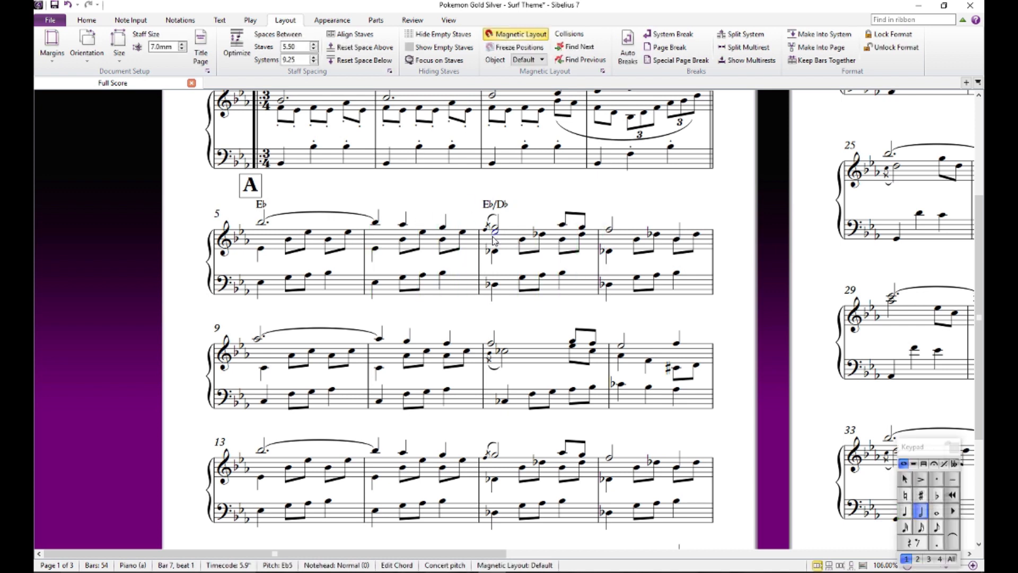
- Check the text of the chord symbol above bar 7 without changing it
{"action": "key", "text": "Escape"}
{"action": "double_click", "coordinate": [504, 206]}
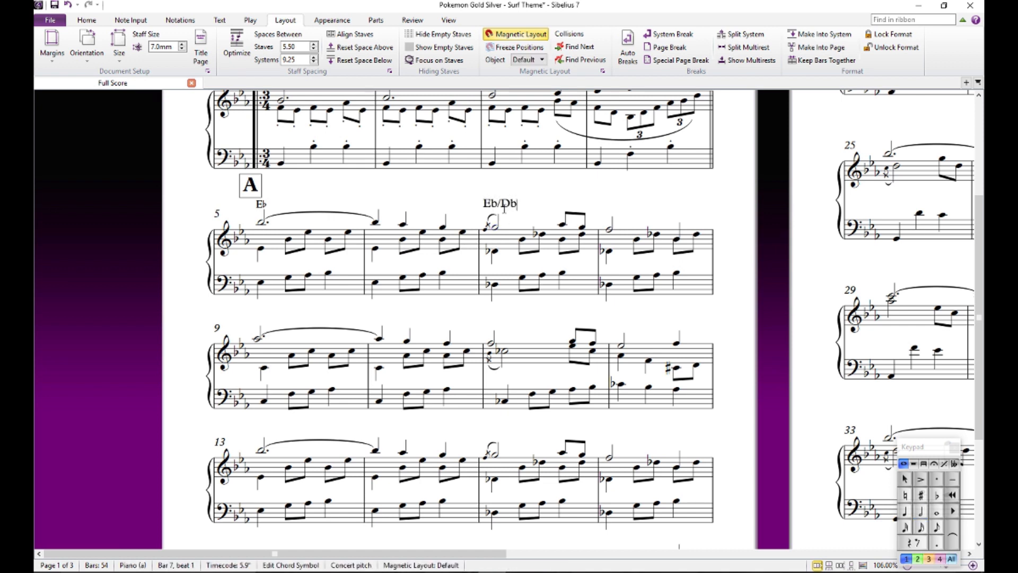
{"action": "key", "text": "Escape"}
{"action": "key", "text": "Escape"}
{"action": "left_click", "coordinate": [499, 206]}
{"action": "key", "text": "Escape"}
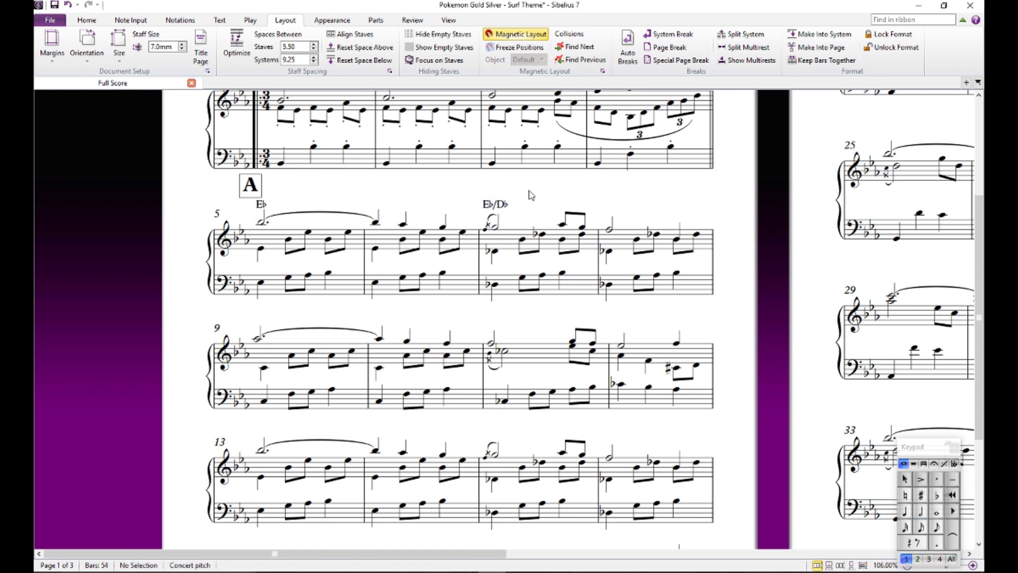
{"action": "left_click", "coordinate": [505, 209]}
{"action": "key", "text": "Escape"}
- Audition the left-hand bass notes of bar 9
{"action": "left_click", "coordinate": [264, 402]}
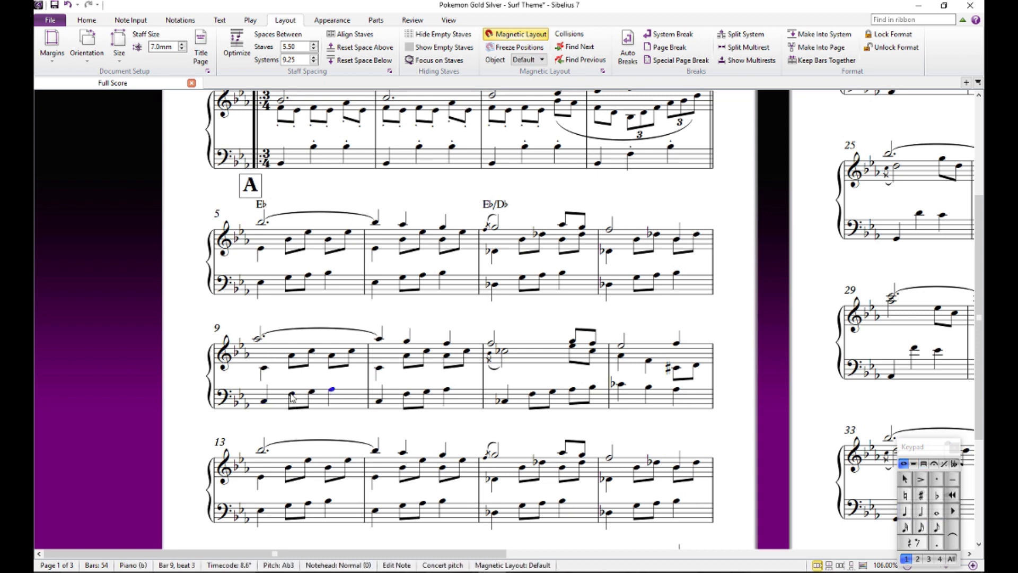
{"action": "left_click", "coordinate": [263, 407]}
{"action": "key", "text": "Escape"}
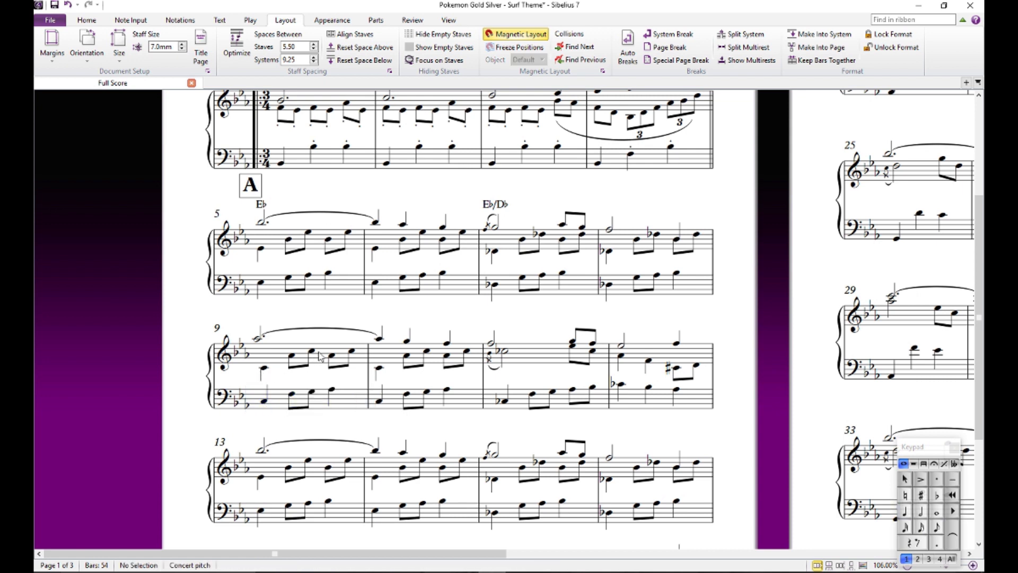
{"action": "left_click", "coordinate": [292, 395]}
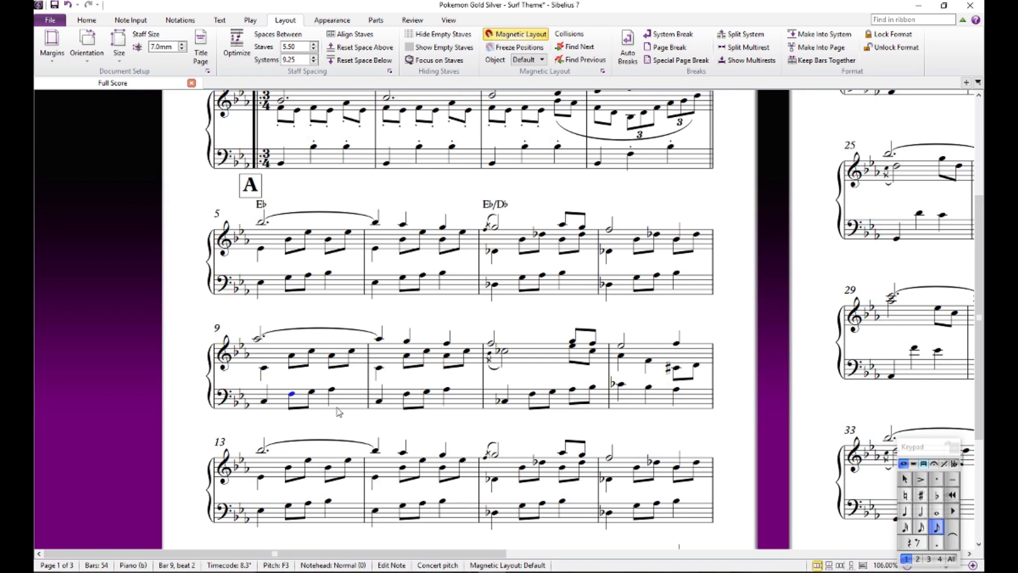
- Add the chord symbol Fm/C above beat 1 of bar 9
{"action": "left_click", "coordinate": [259, 340]}
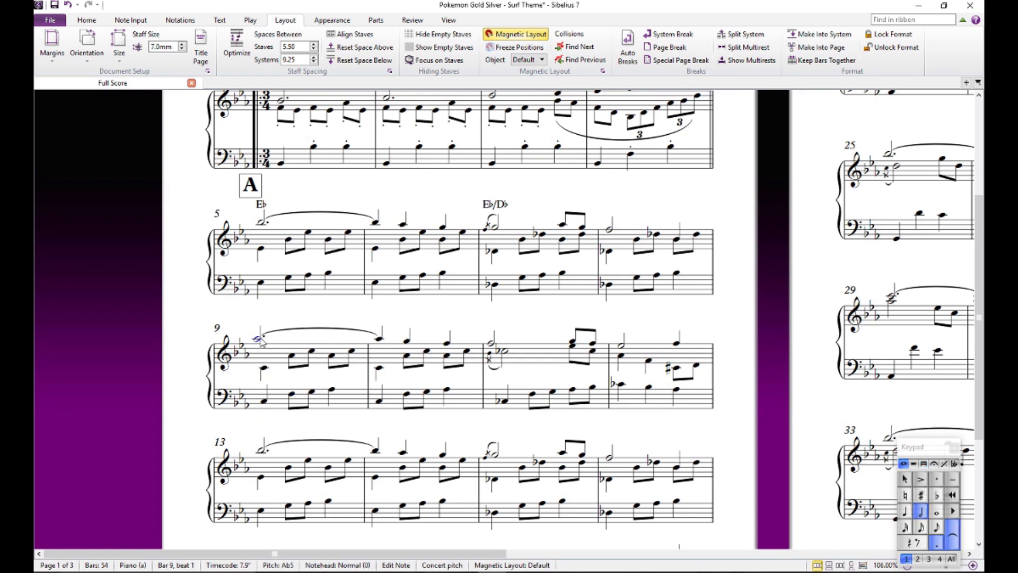
{"action": "key", "text": "ctrl+k"}
{"action": "type", "text": "Fm/C"}
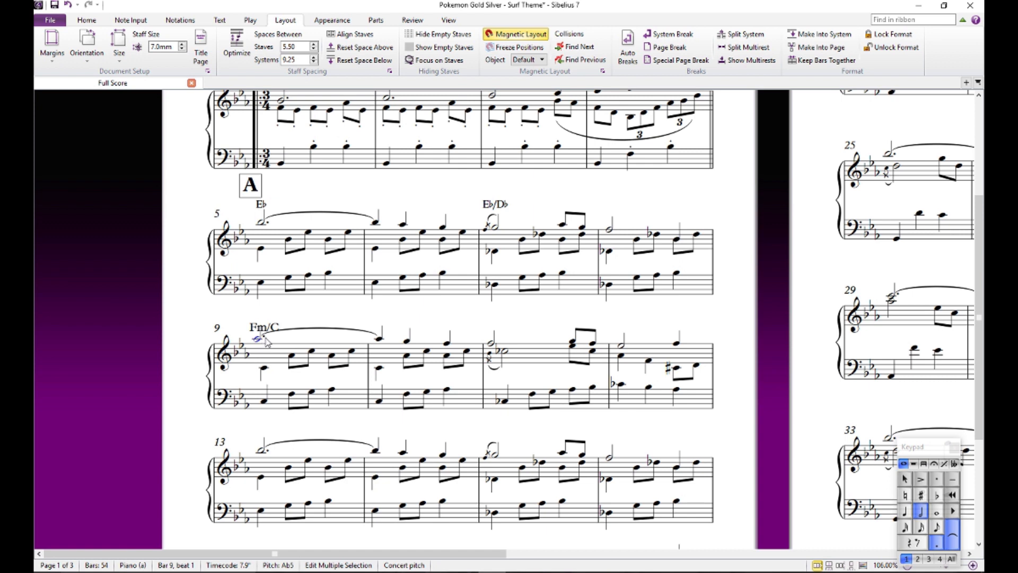
{"action": "left_click", "coordinate": [322, 309]}
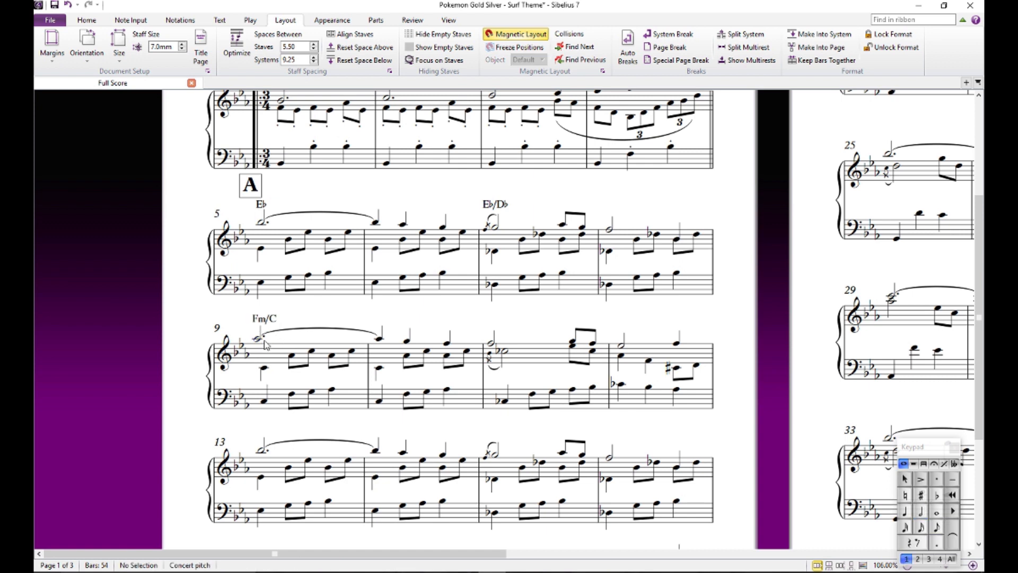
- Audition the beat 1 inner-voice note and the bass notes on beats 1, 2 and 3 of bar 9
{"action": "left_click", "coordinate": [262, 370]}
{"action": "left_click", "coordinate": [264, 401]}
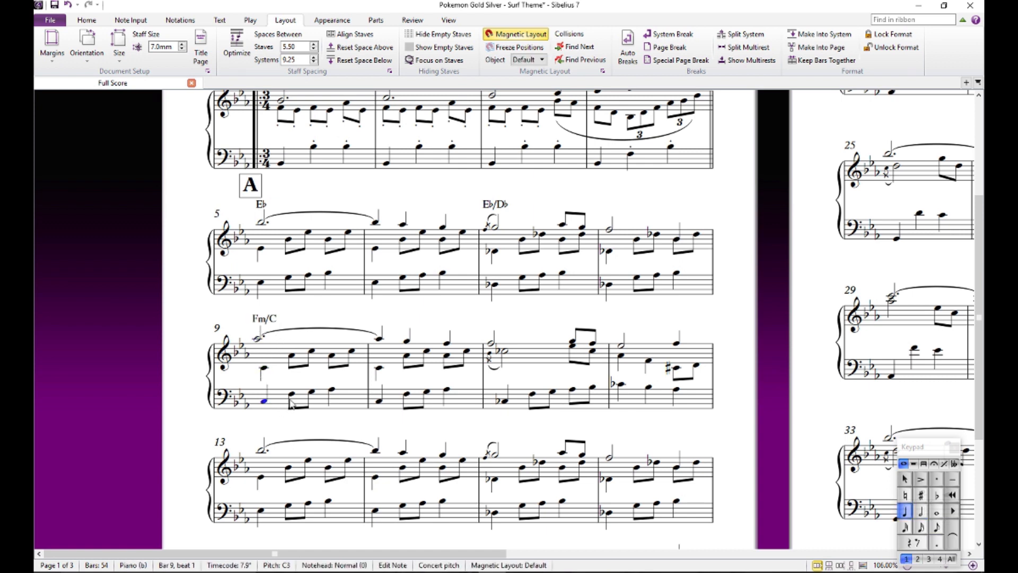
{"action": "left_click", "coordinate": [291, 394]}
{"action": "left_click", "coordinate": [331, 390]}
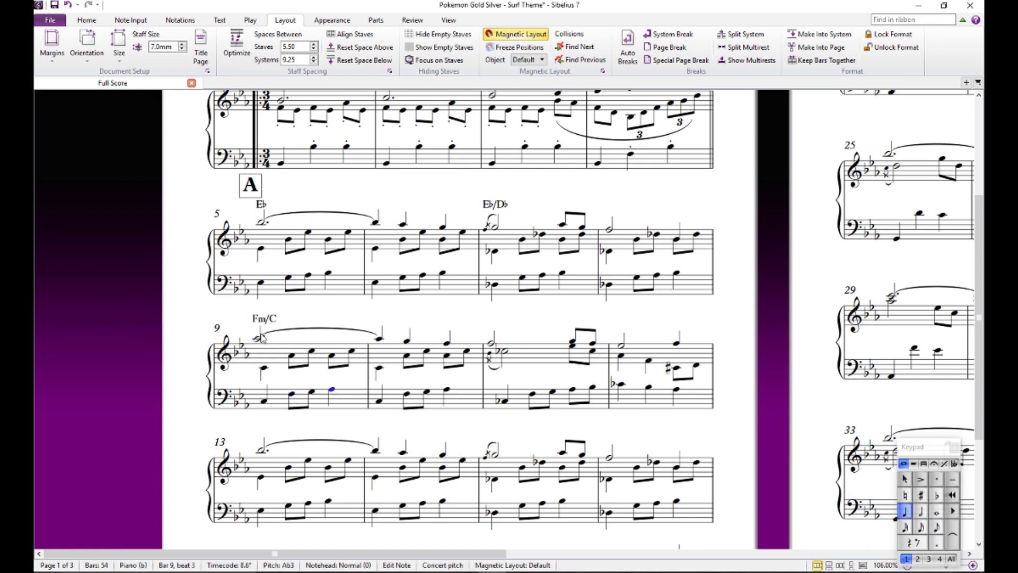
{"action": "key", "text": "Escape"}
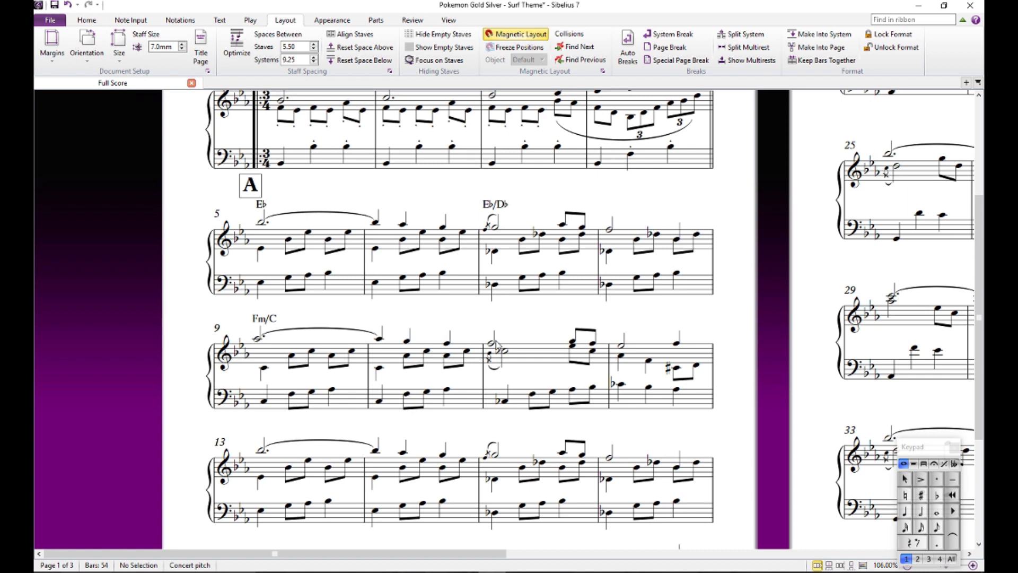
- Audition the bass note and the half-note melody note on beat 1 of bar 11
{"action": "left_click", "coordinate": [505, 401]}
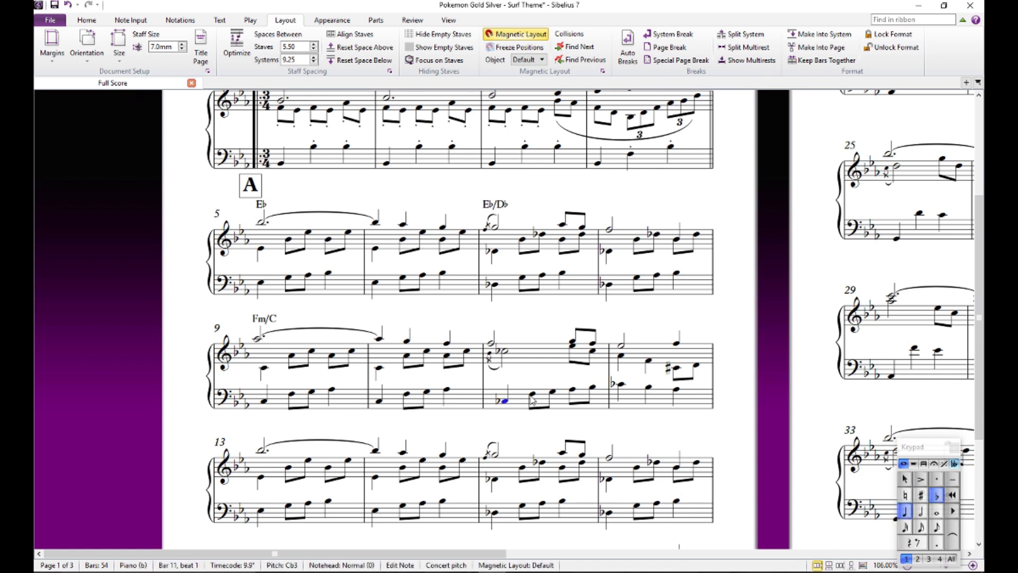
{"action": "left_click", "coordinate": [492, 344]}
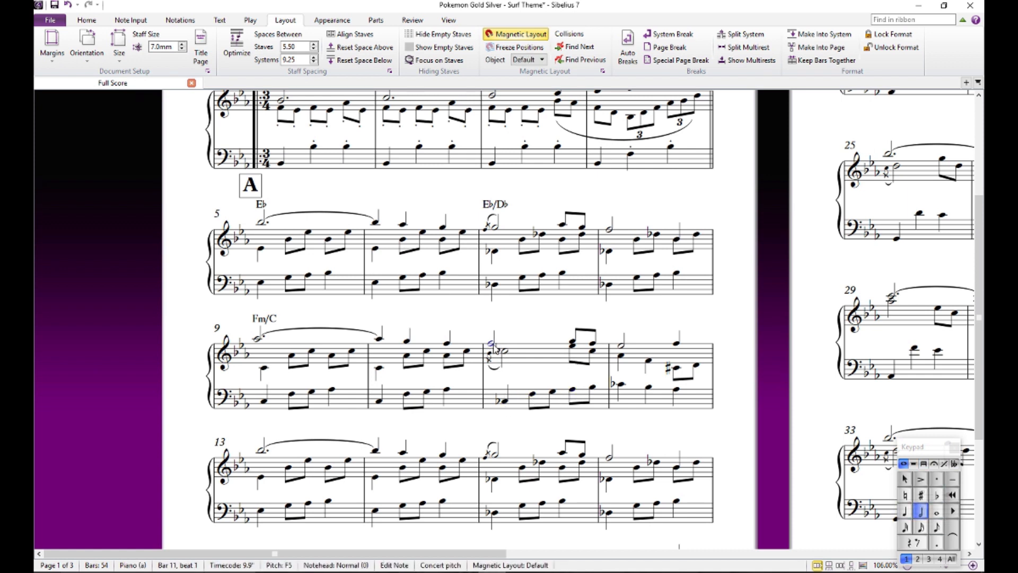
{"action": "key", "text": "Escape"}
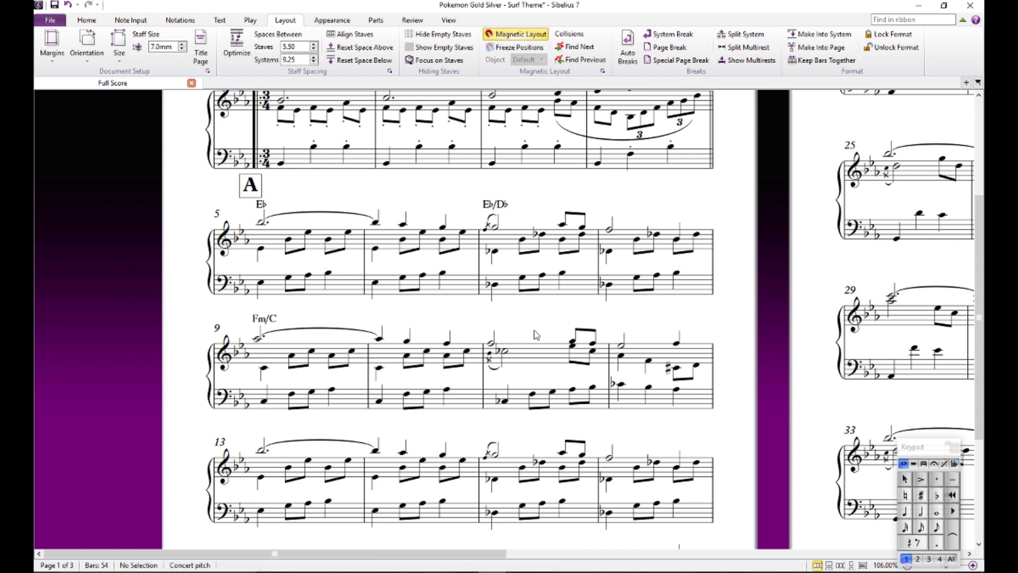
{"action": "left_click", "coordinate": [505, 401]}
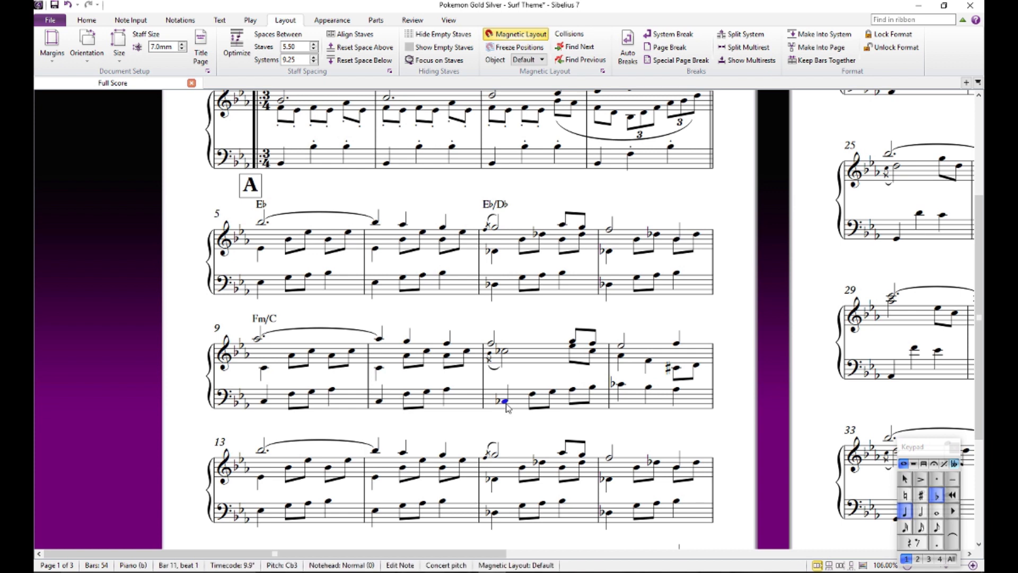
{"action": "key", "text": "Escape"}
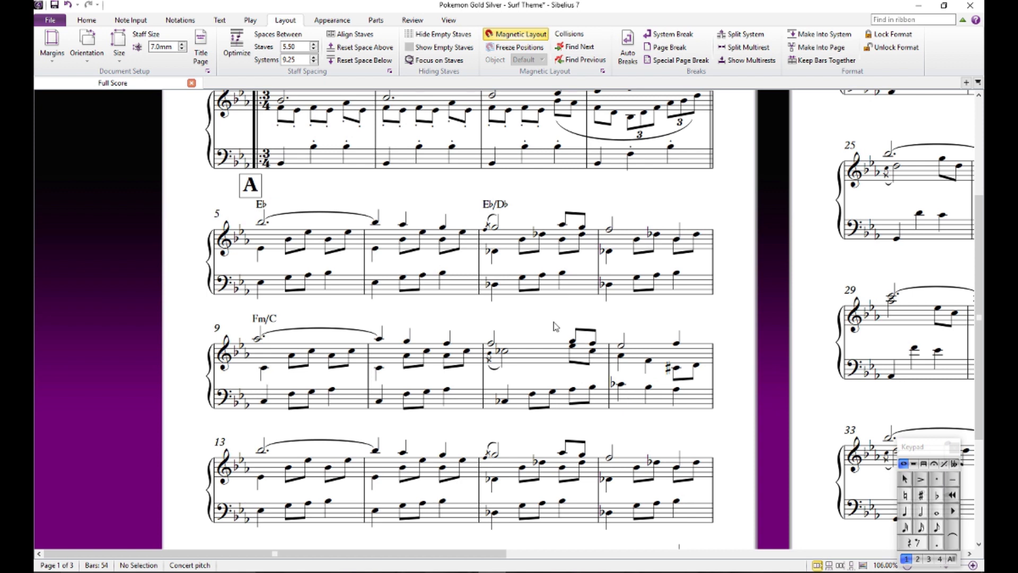
- Audition the melody notes on beats 1 and 3 of bar 11 and the first melody note of bar 12
{"action": "left_click", "coordinate": [492, 344]}
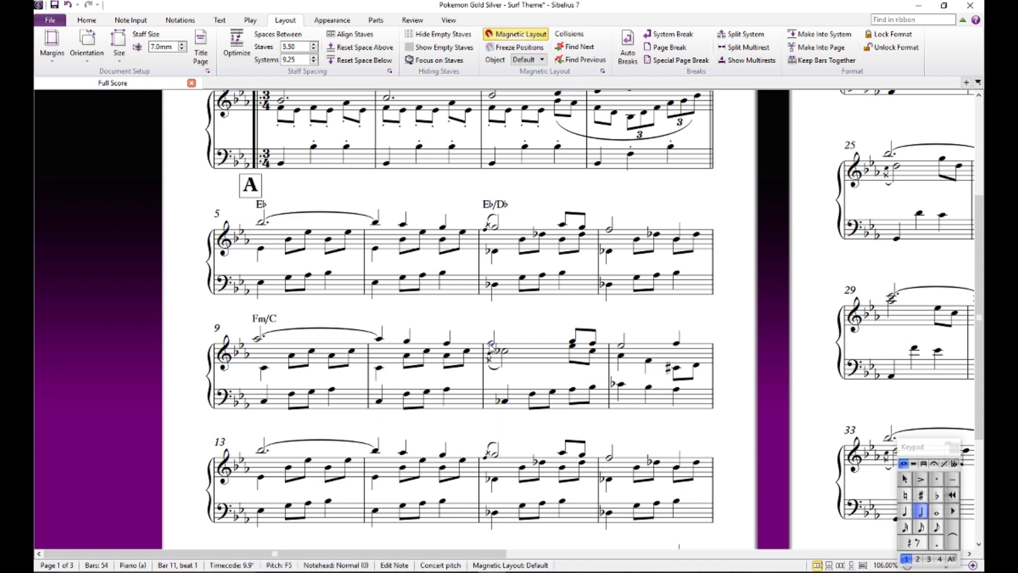
{"action": "left_click", "coordinate": [572, 341]}
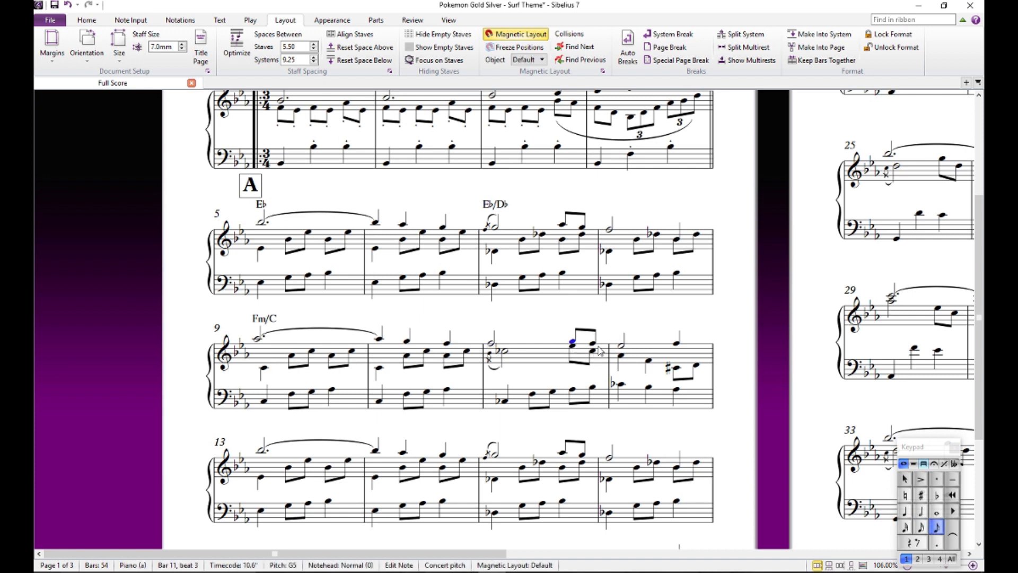
{"action": "left_click", "coordinate": [621, 344]}
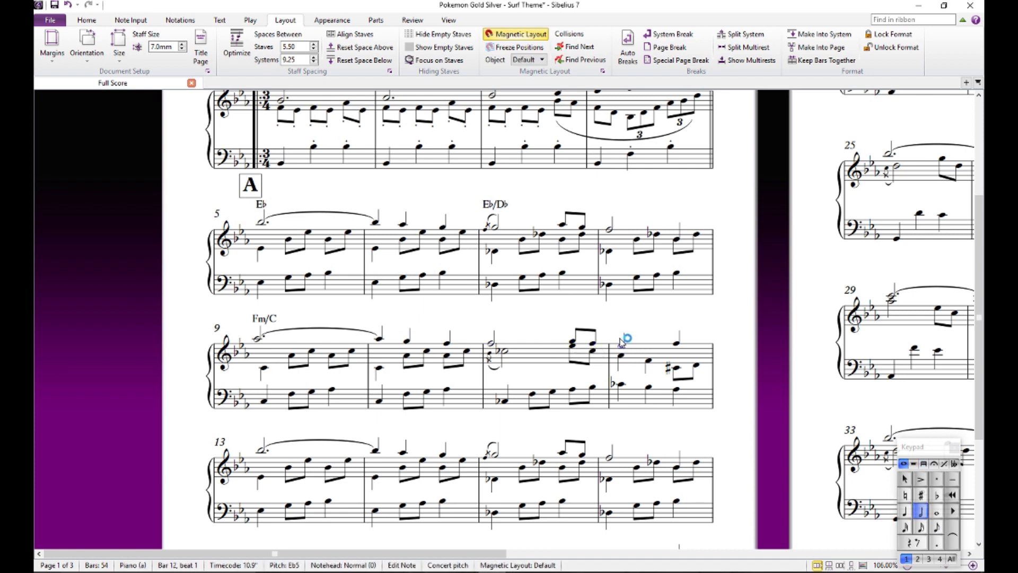
{"action": "left_click", "coordinate": [614, 324]}
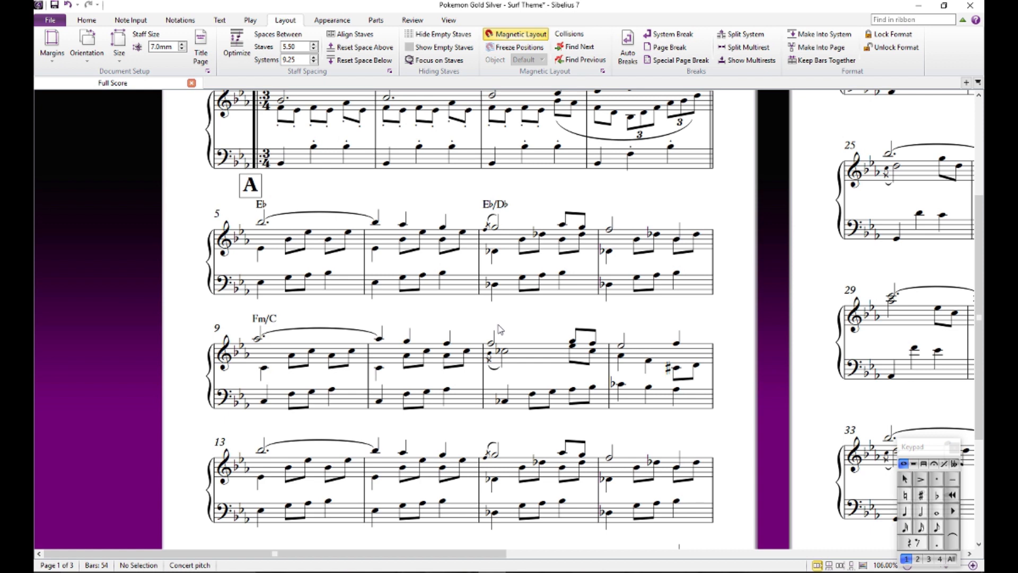
{"action": "left_click", "coordinate": [622, 347]}
{"action": "left_click_drag", "start_coordinate": [521, 321], "coordinate": [519, 318]}
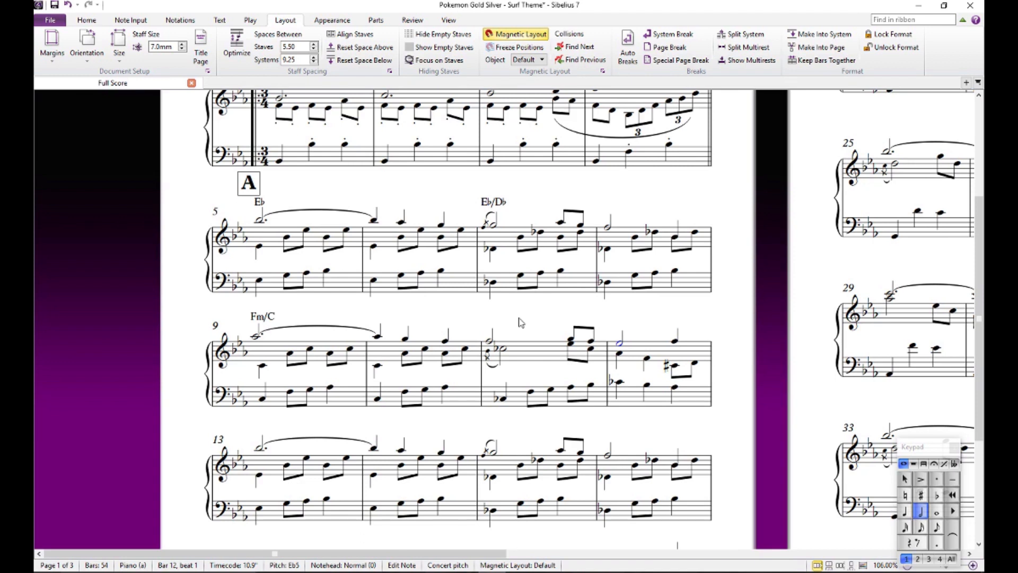
- Add the chord symbol Abm6/Cb above beat 1 of bar 11
{"action": "left_click", "coordinate": [489, 340]}
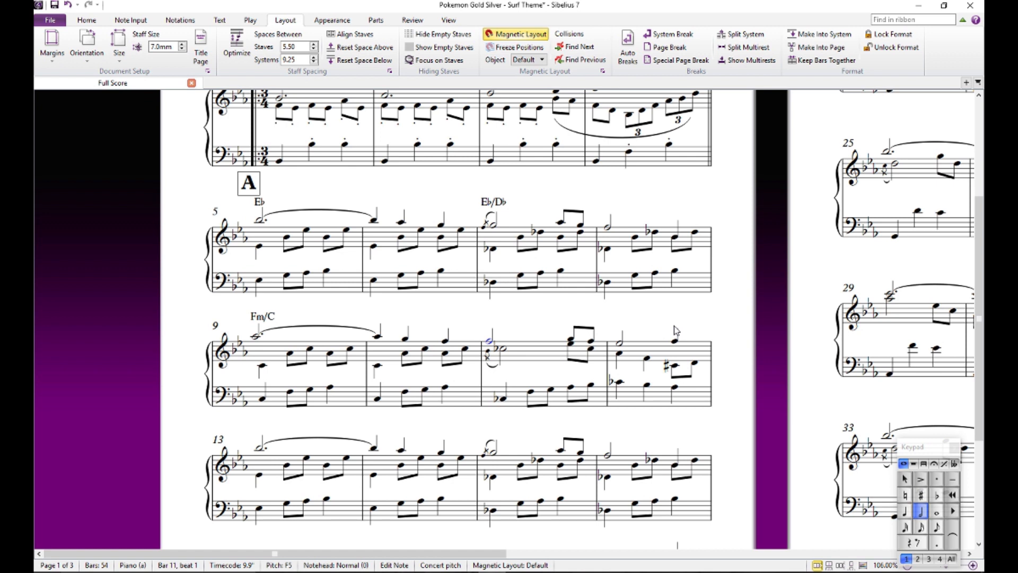
{"action": "key", "text": "Escape"}
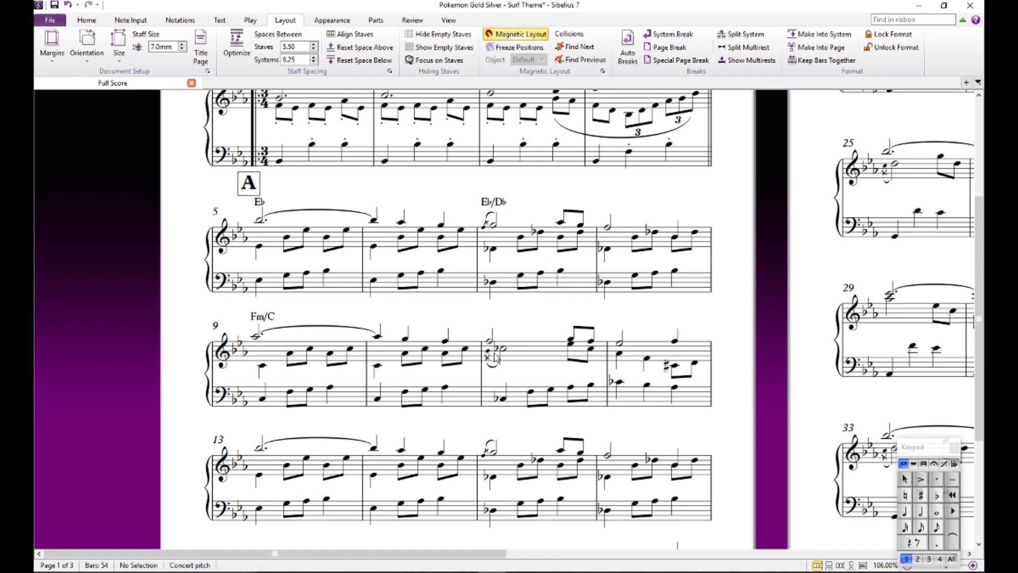
{"action": "left_click", "coordinate": [488, 342]}
{"action": "key", "text": "ctrl+k"}
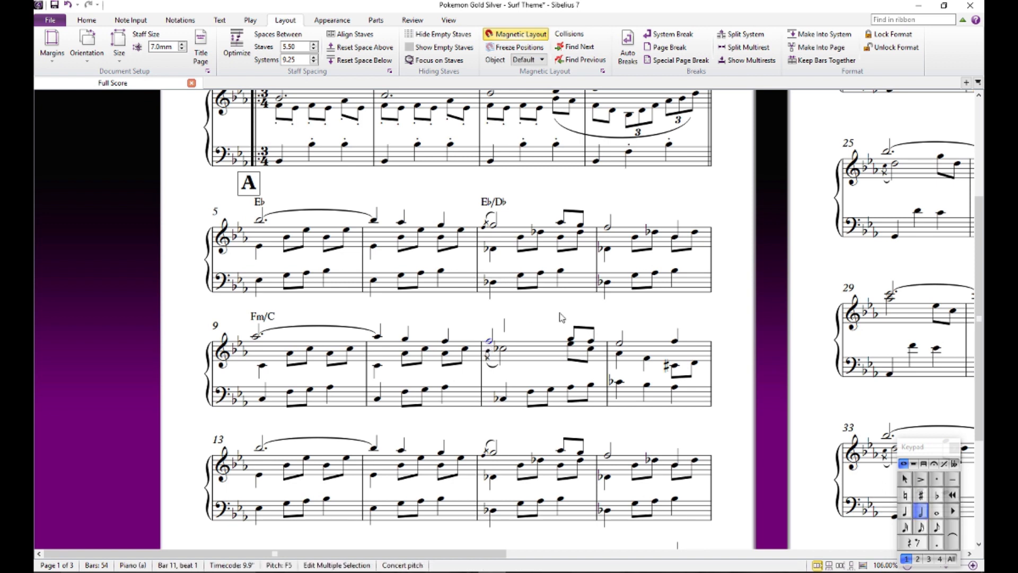
{"action": "type", "text": "Abm6/Cnb"}
{"action": "key", "text": "Escape"}
{"action": "key", "text": "Escape"}
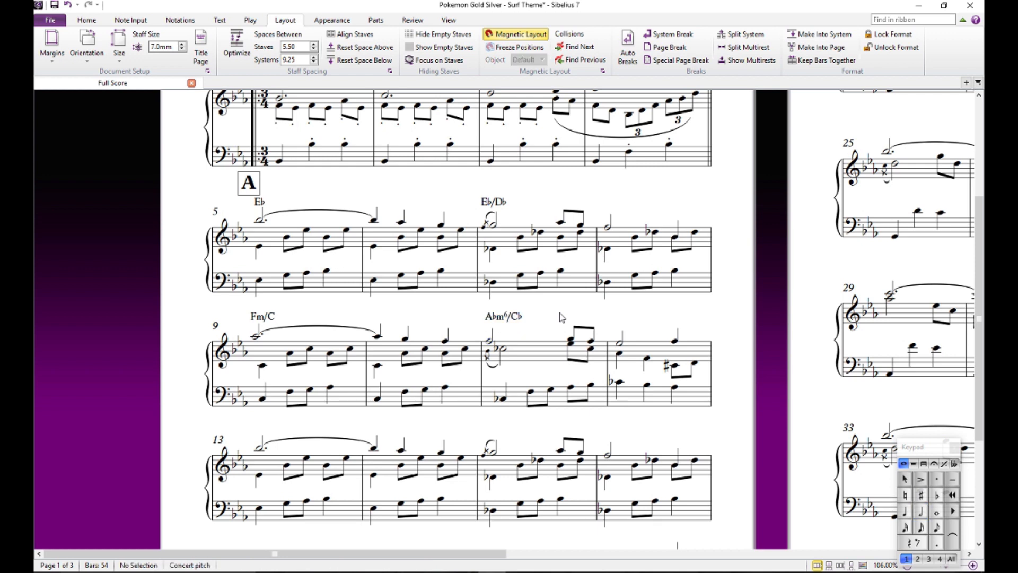
- Change the bar 11 chord symbol to F half-diminished seventh over Cb, replacing the Abm6 part with the halfdim suffix on F
{"action": "left_click", "coordinate": [496, 317]}
{"action": "key", "text": "Escape"}
{"action": "left_click", "coordinate": [500, 322]}
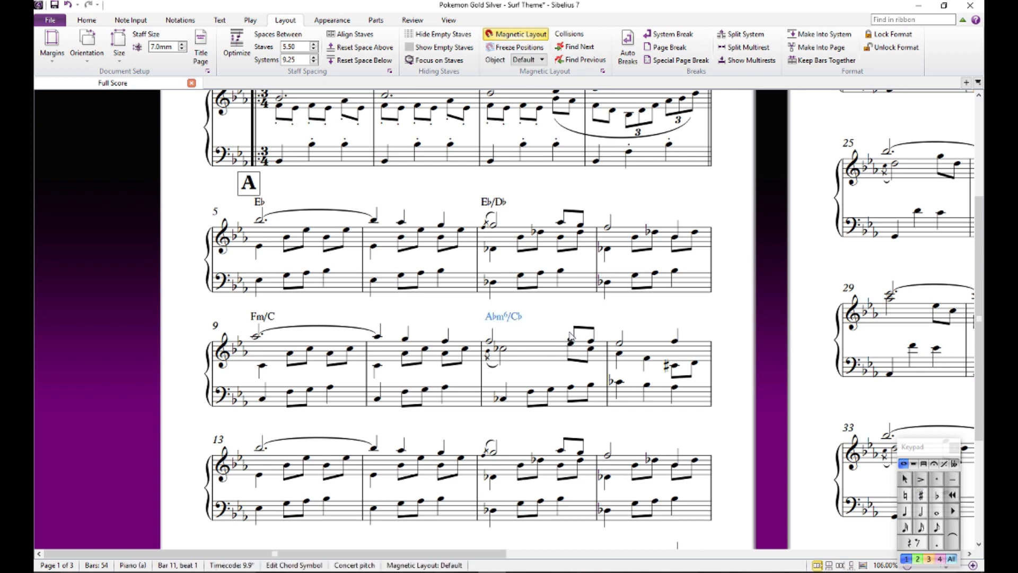
{"action": "key", "text": "Escape"}
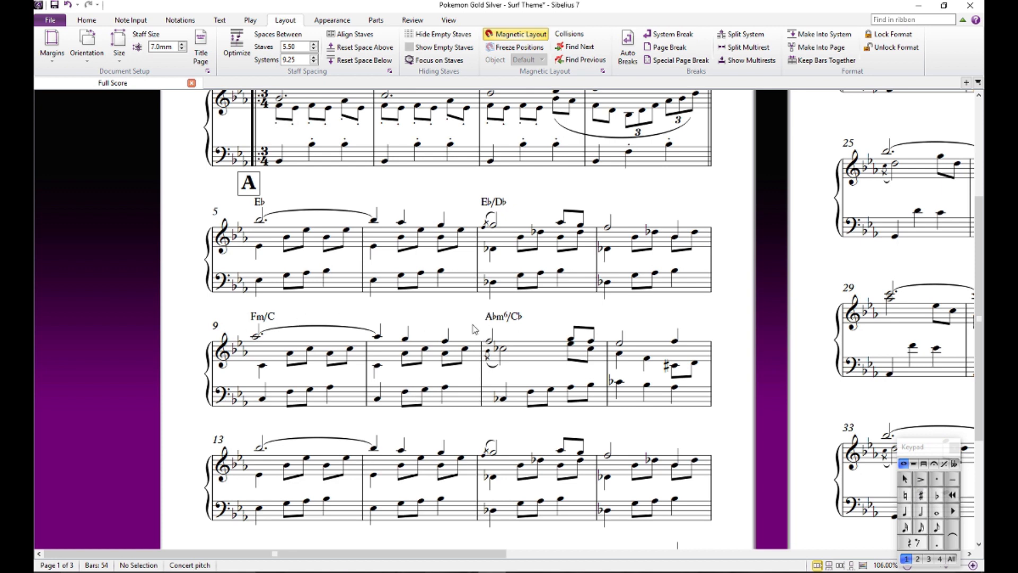
{"action": "double_click", "coordinate": [506, 321]}
{"action": "left_click_drag", "start_coordinate": [510, 319], "coordinate": [487, 318]}
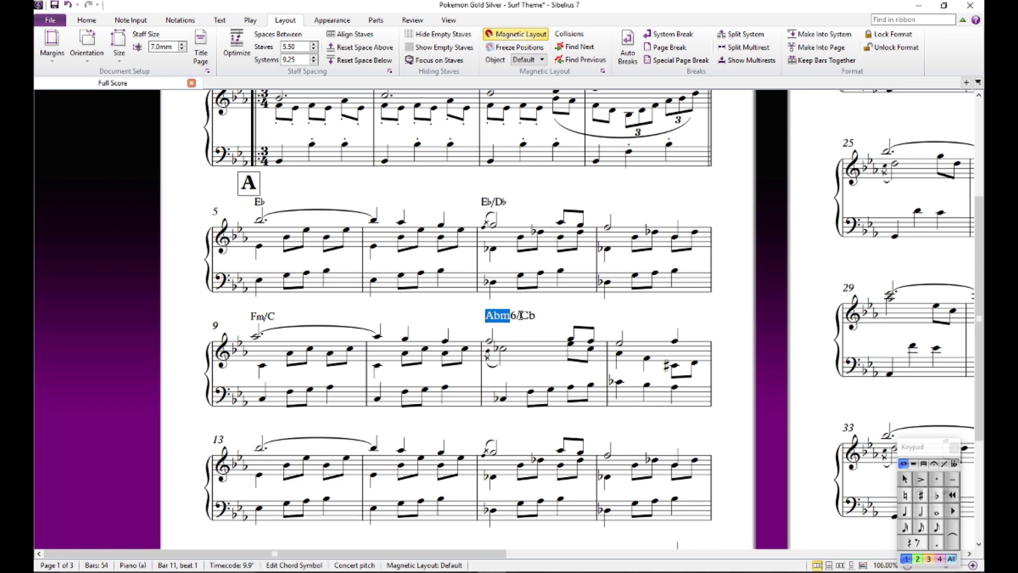
{"action": "type", "text": "Fhalfdim"}
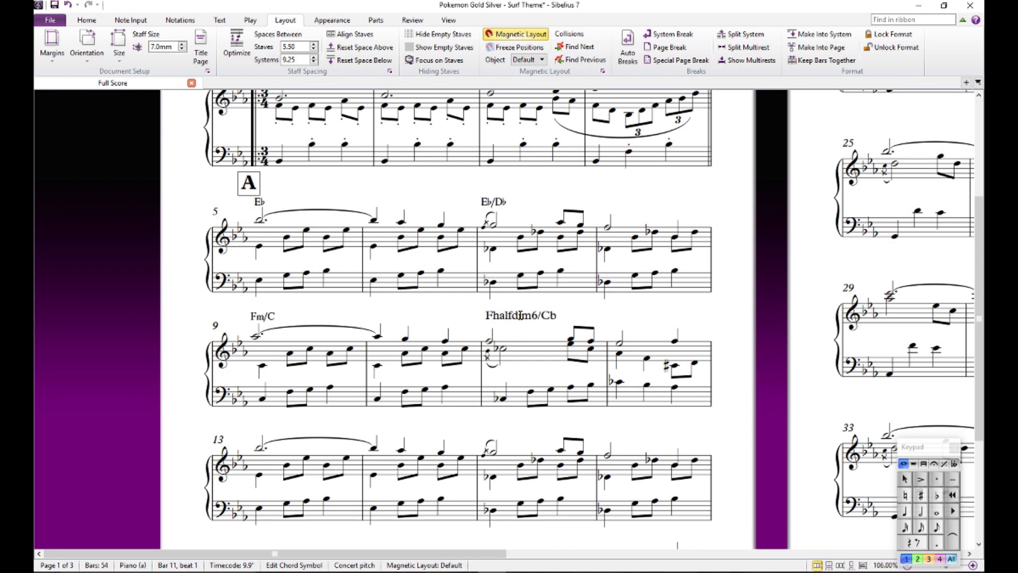
{"action": "key", "text": "Delete"}
{"action": "left_click", "coordinate": [607, 311]}
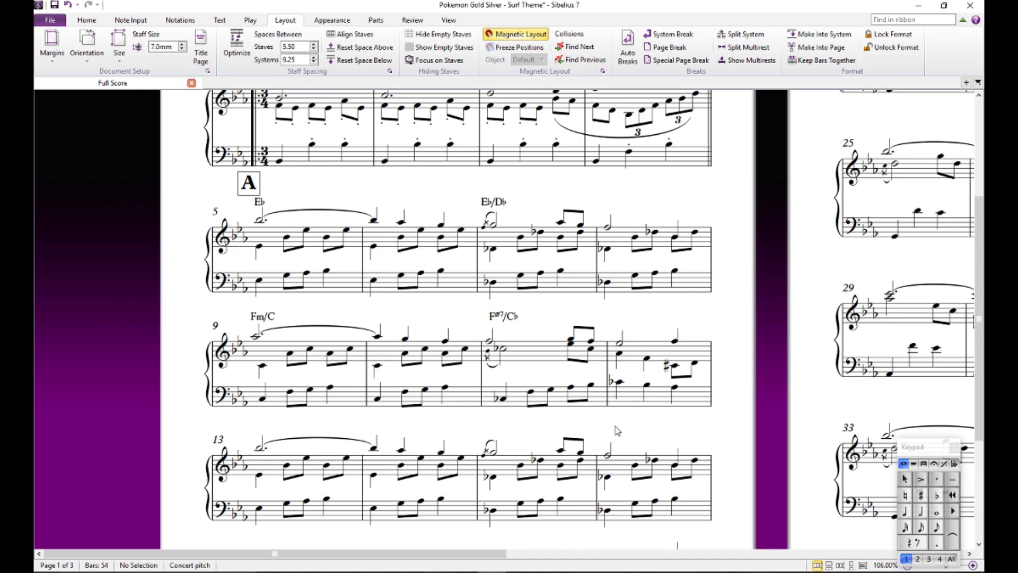
- Audition the first melody note of bar 11 and the inner-voice notes from beat 2 of bar 12 into bar 13
{"action": "left_click", "coordinate": [488, 341]}
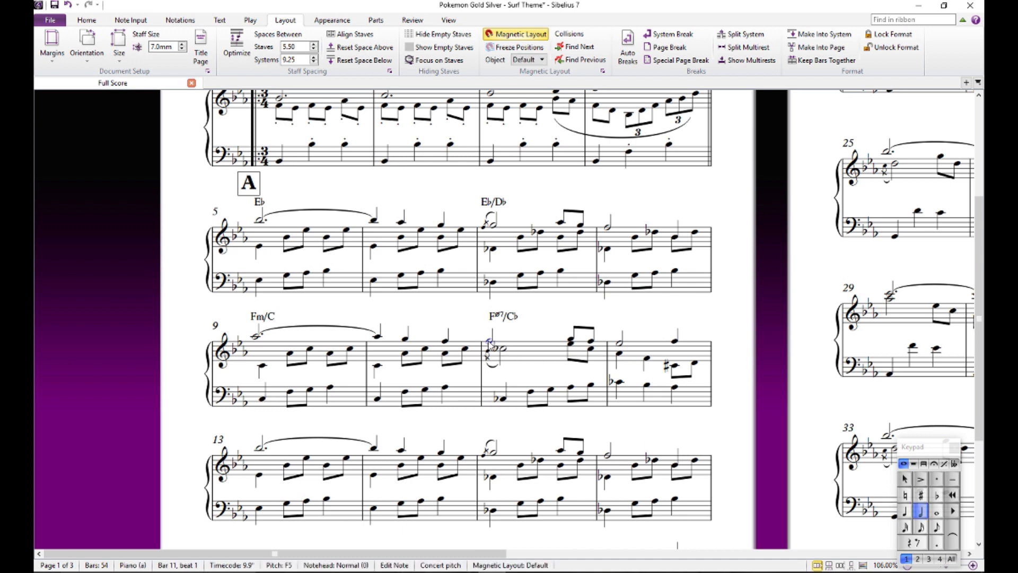
{"action": "left_click", "coordinate": [647, 360]}
{"action": "left_click", "coordinate": [734, 443]}
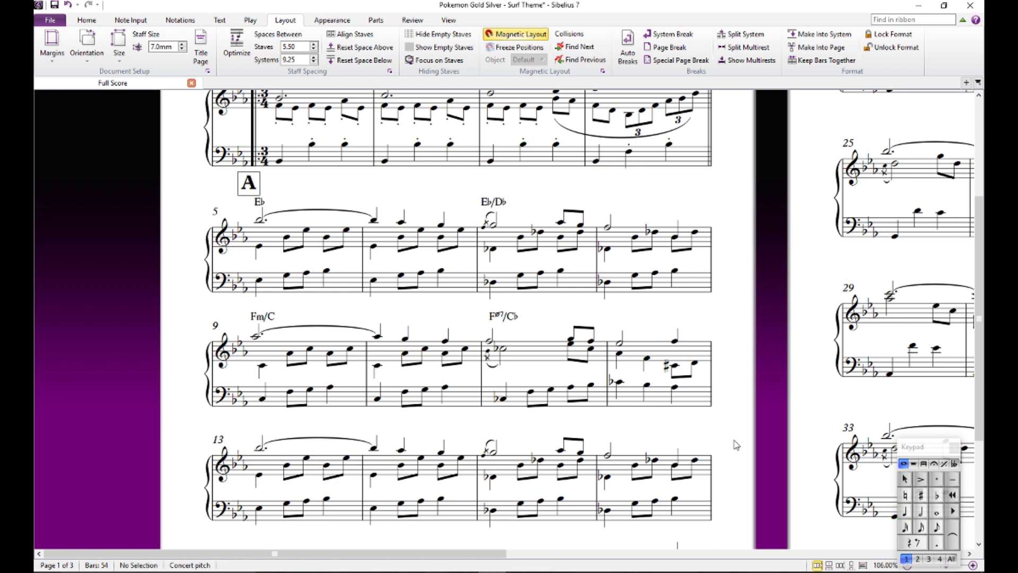
{"action": "scroll", "coordinate": [735, 444], "scroll_direction": "down", "scroll_amount": 5}
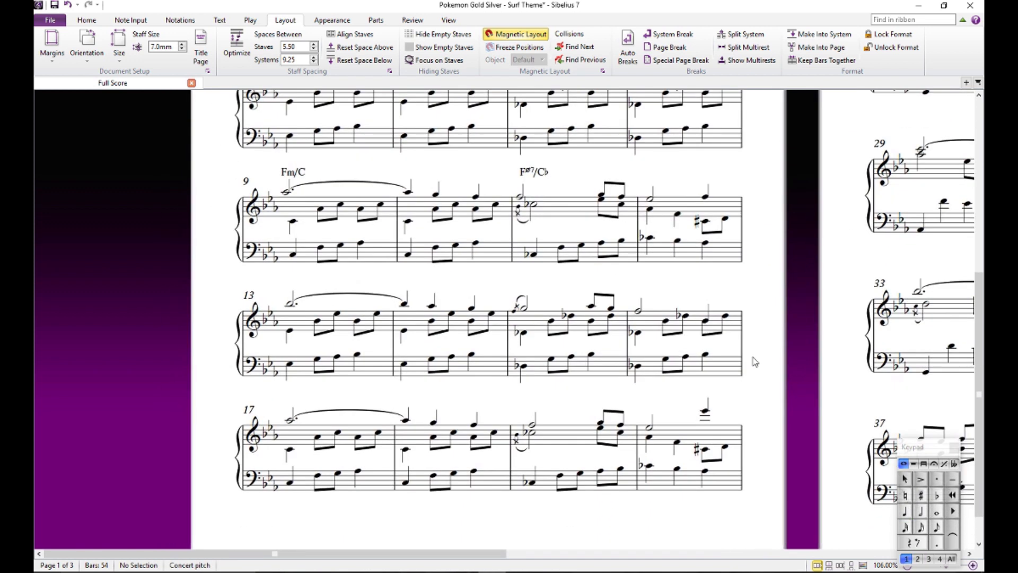
{"action": "scroll", "coordinate": [759, 365], "scroll_direction": "down", "scroll_amount": 1}
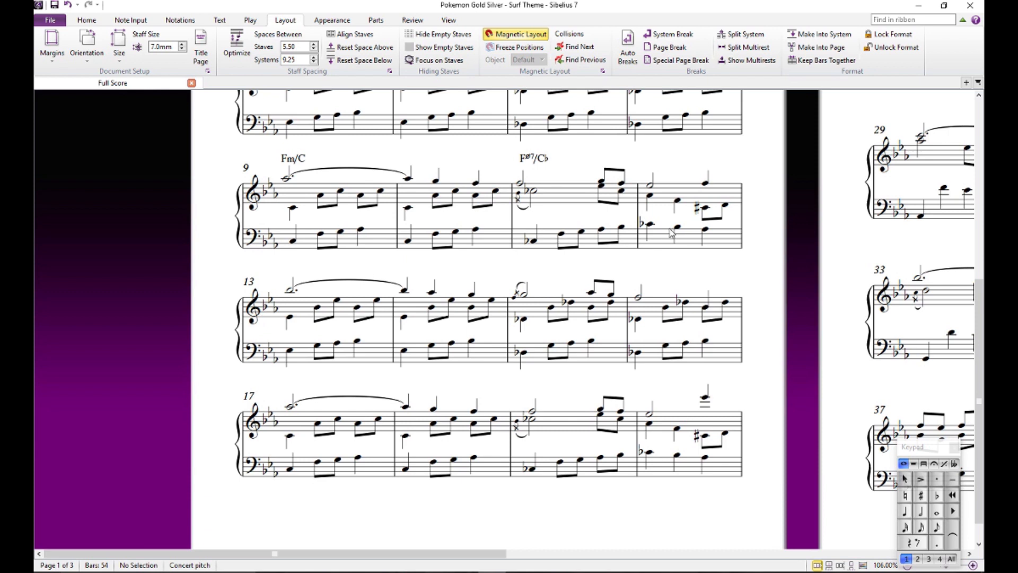
{"action": "left_click", "coordinate": [707, 209]}
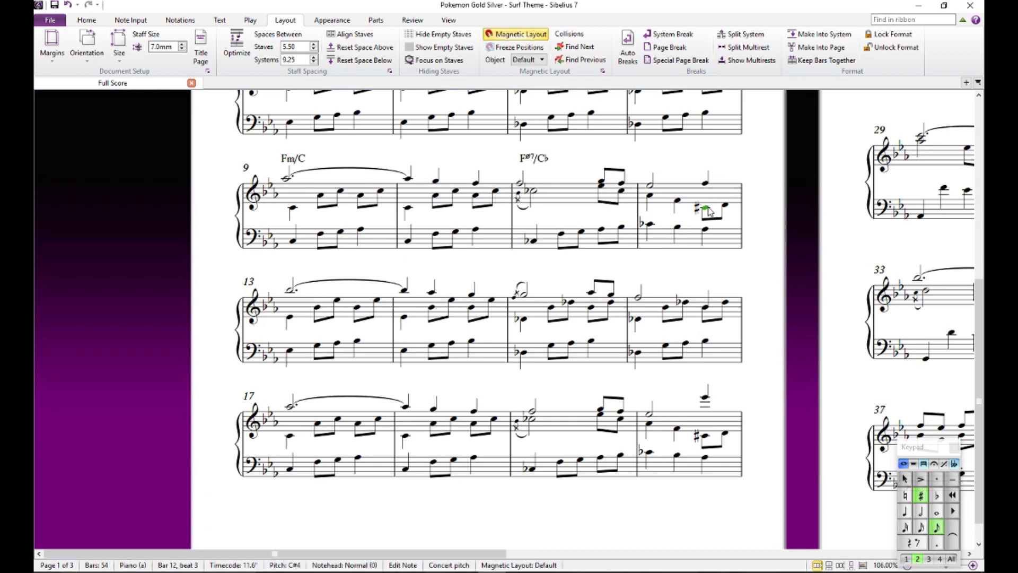
{"action": "key", "text": "Right"}
{"action": "key", "text": "Right"}
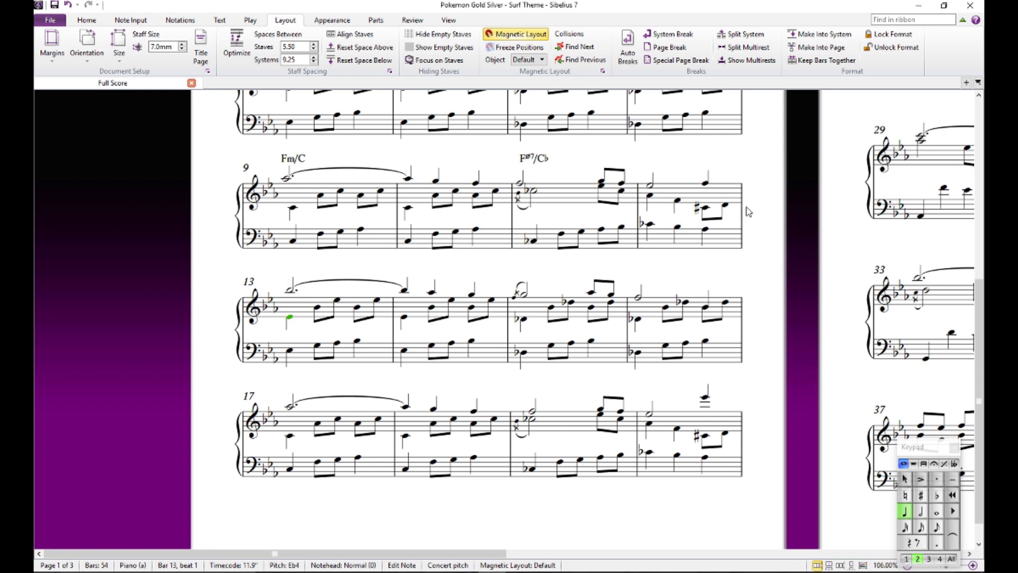
{"action": "left_click", "coordinate": [326, 275]}
- Copy the four chord symbols of bars 5 to 11 onto the matching bars starting at beat 1 of bar 13
{"action": "scroll", "coordinate": [314, 278], "scroll_direction": "up", "scroll_amount": 3}
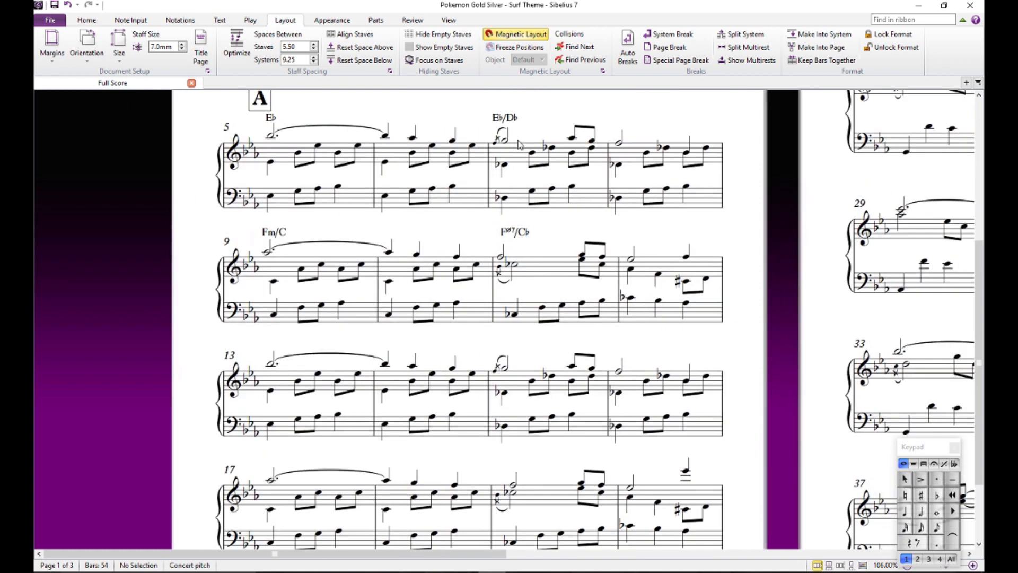
{"action": "left_click", "coordinate": [505, 117]}
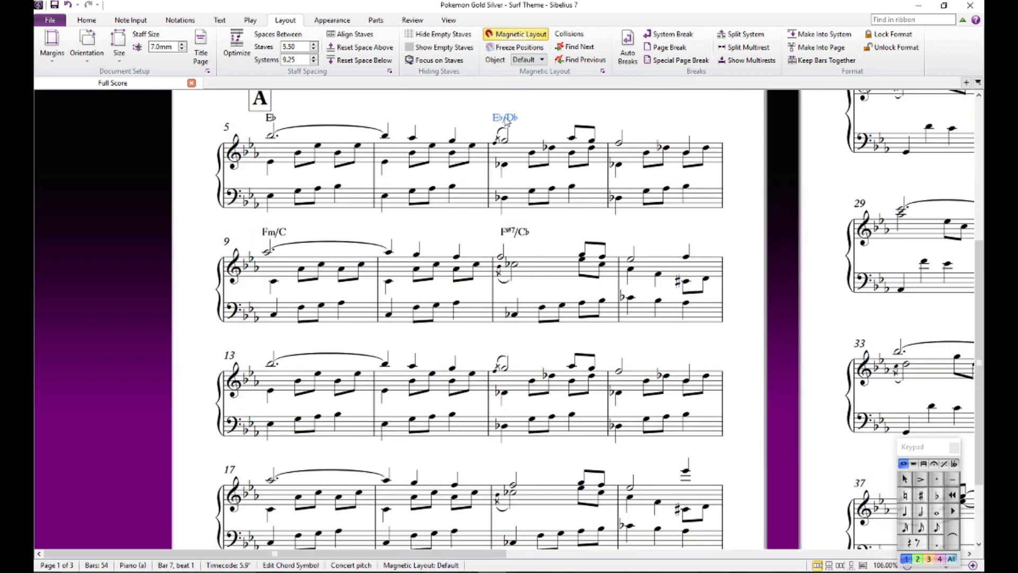
{"action": "left_click", "coordinate": [270, 117], "text": "ctrl"}
{"action": "left_click", "coordinate": [286, 237], "text": "ctrl"}
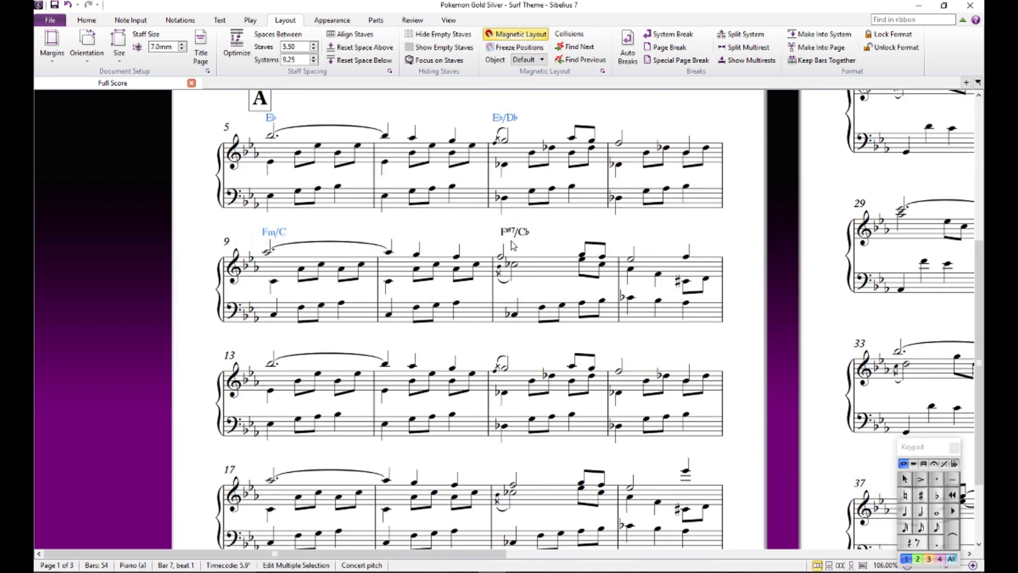
{"action": "left_click", "coordinate": [524, 236], "text": "ctrl"}
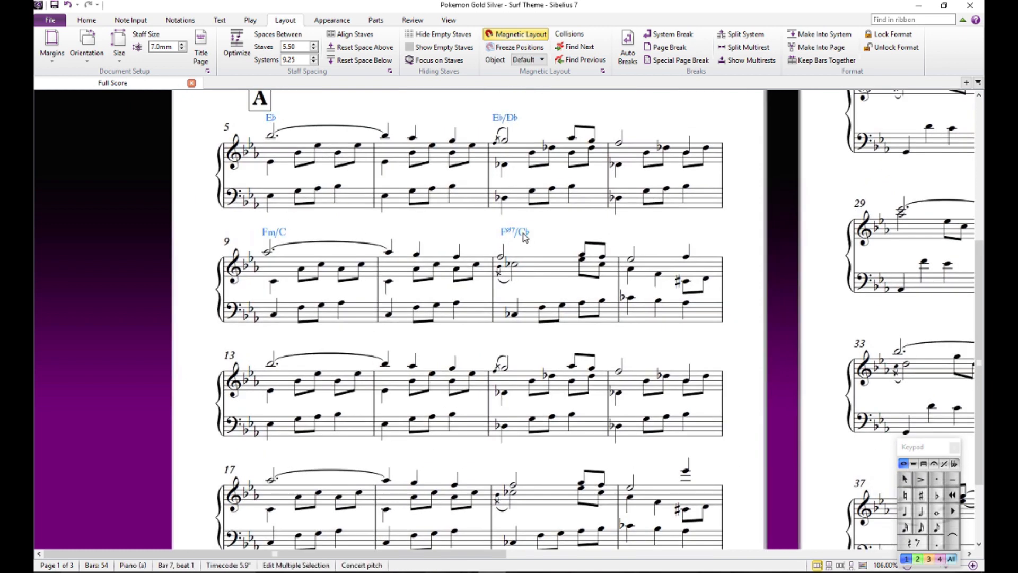
{"action": "left_click", "coordinate": [271, 365]}
{"action": "key", "text": "ctrl+v"}
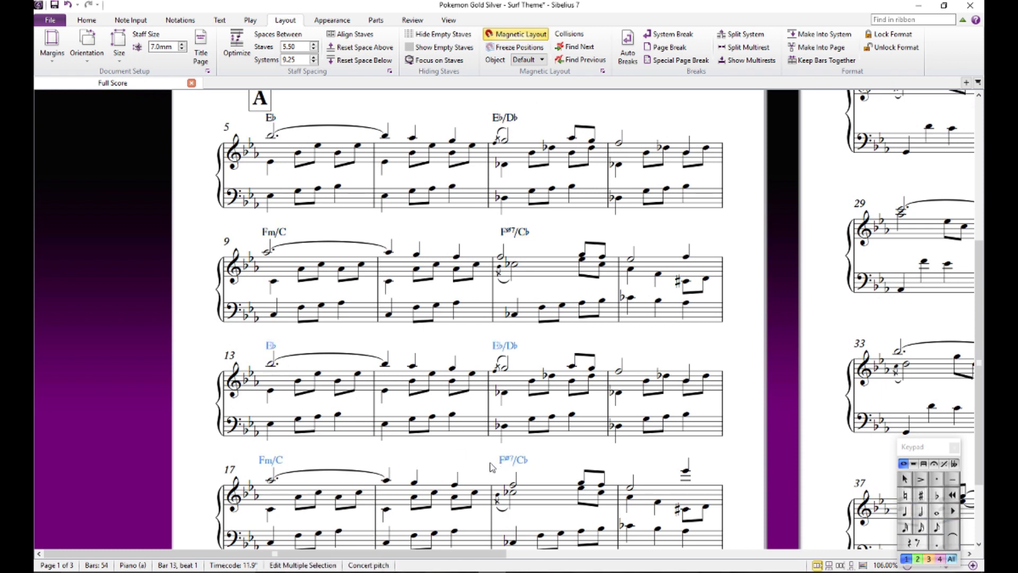
- Audition the high melody note on beat 3 of bar 20, and play the score back from bar 13 to about bar 35
{"action": "scroll", "coordinate": [493, 467], "scroll_direction": "down", "scroll_amount": 3}
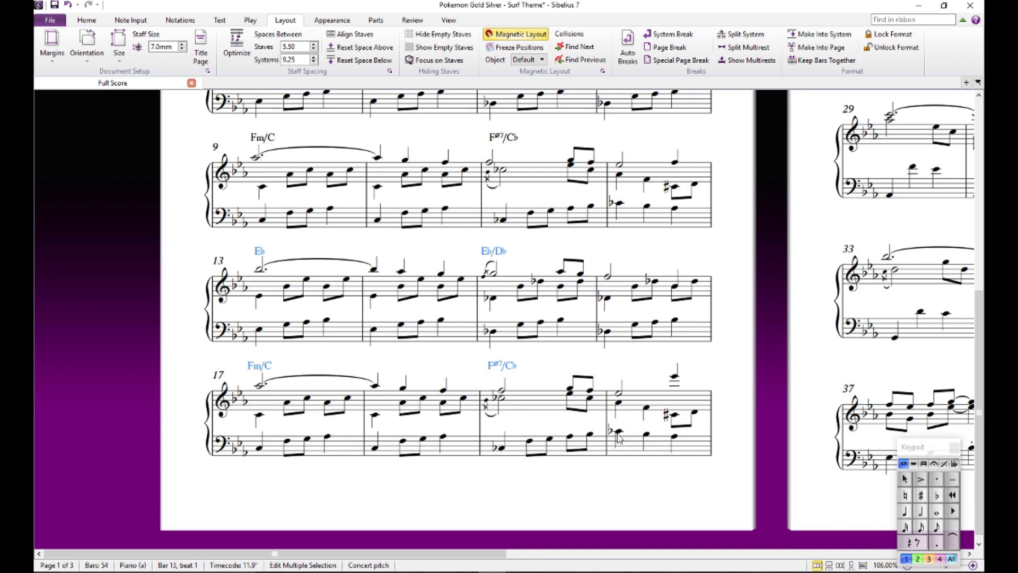
{"action": "left_click", "coordinate": [674, 377]}
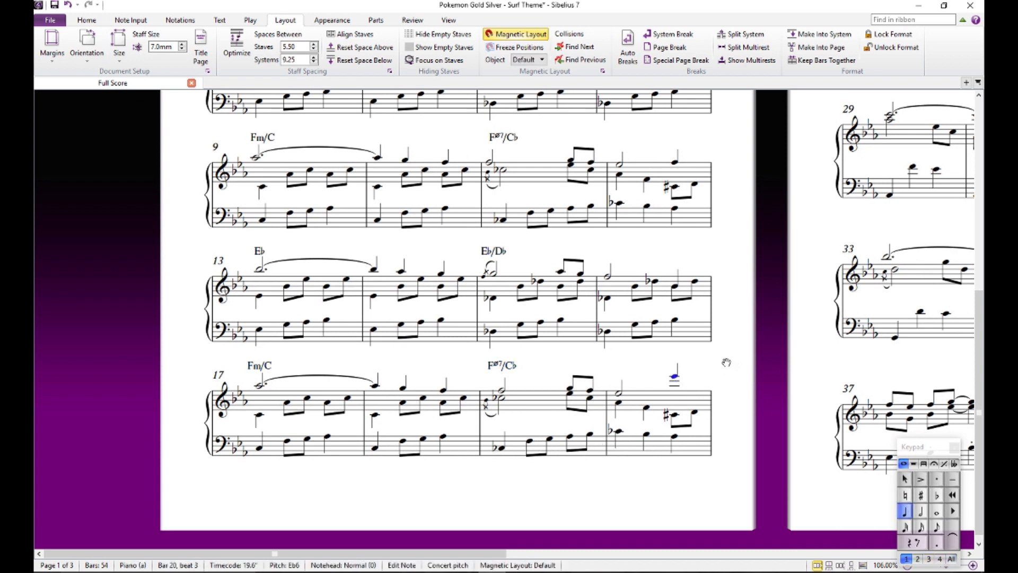
{"action": "left_click_drag", "start_coordinate": [727, 362], "coordinate": [722, 412]}
{"action": "left_click", "coordinate": [255, 319]}
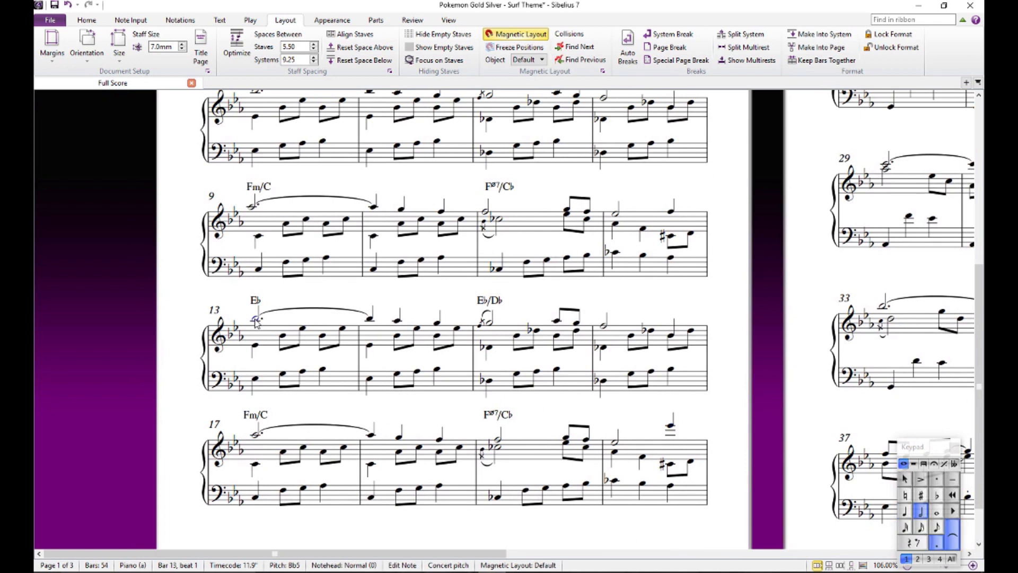
{"action": "key", "text": "space"}
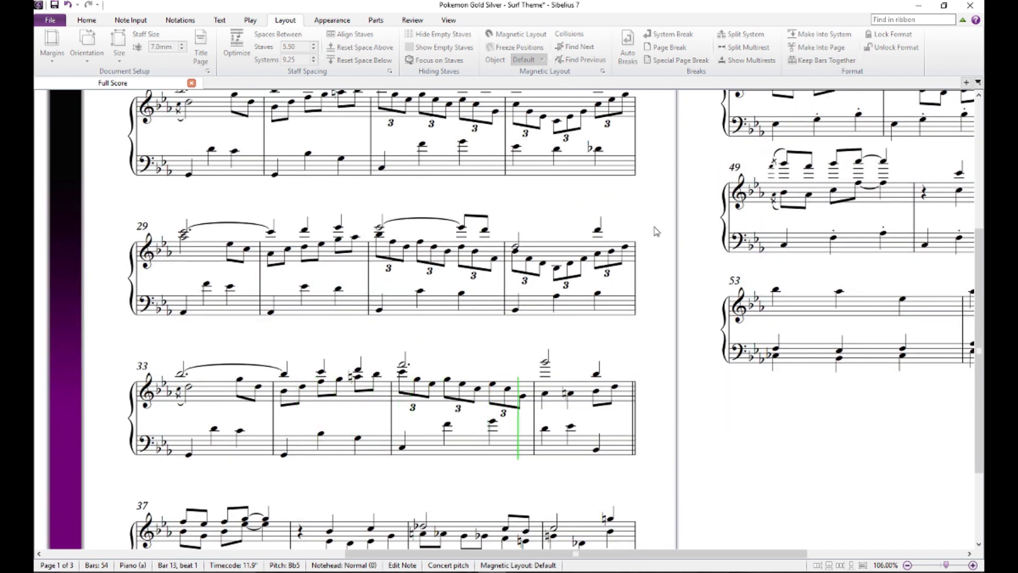
{"action": "key", "text": "space"}
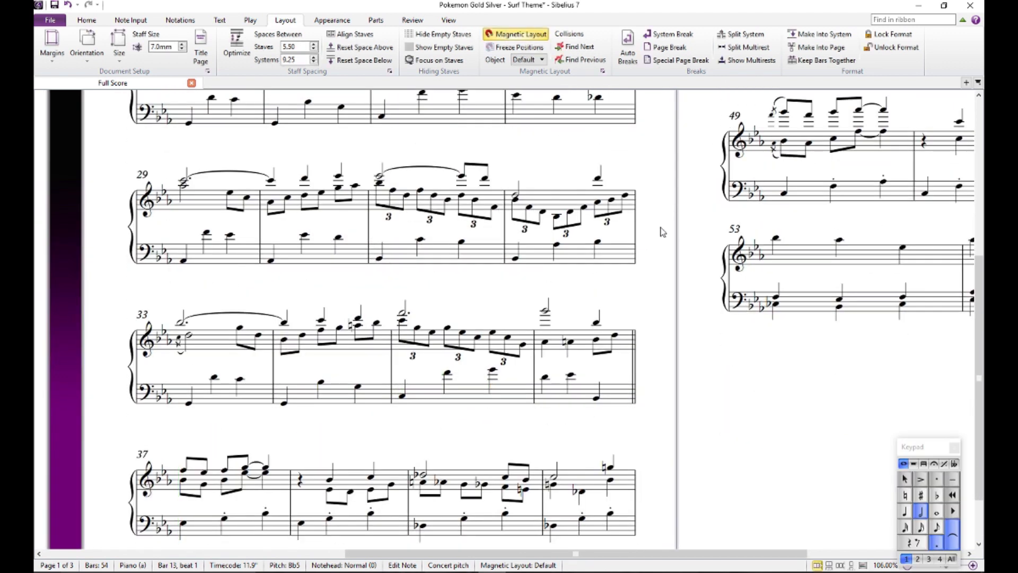
- Remove the natural signs from the beat 1 melody C and the last inner-voice eighth note C of bar 21
{"action": "left_click_drag", "start_coordinate": [685, 330], "coordinate": [693, 430]}
{"action": "left_click_drag", "start_coordinate": [669, 289], "coordinate": [730, 318]}
{"action": "left_click", "coordinate": [297, 181]}
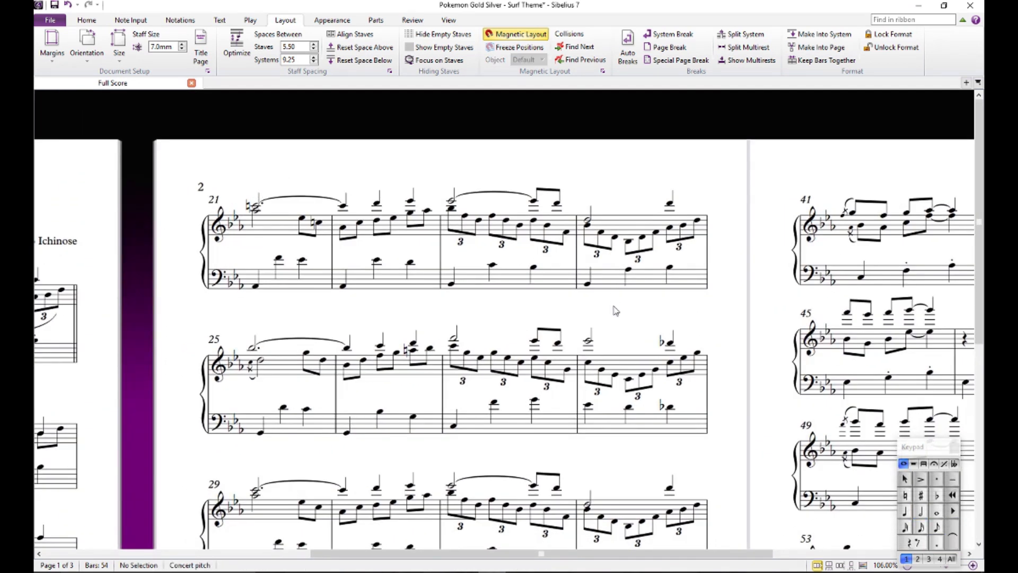
{"action": "left_click_drag", "start_coordinate": [615, 311], "coordinate": [686, 325]}
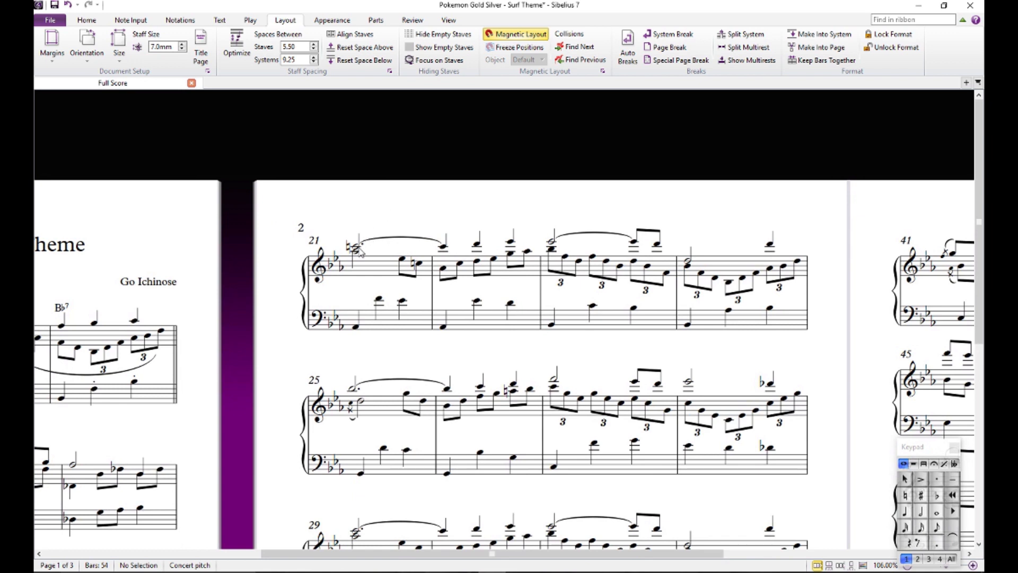
{"action": "left_click", "coordinate": [355, 246]}
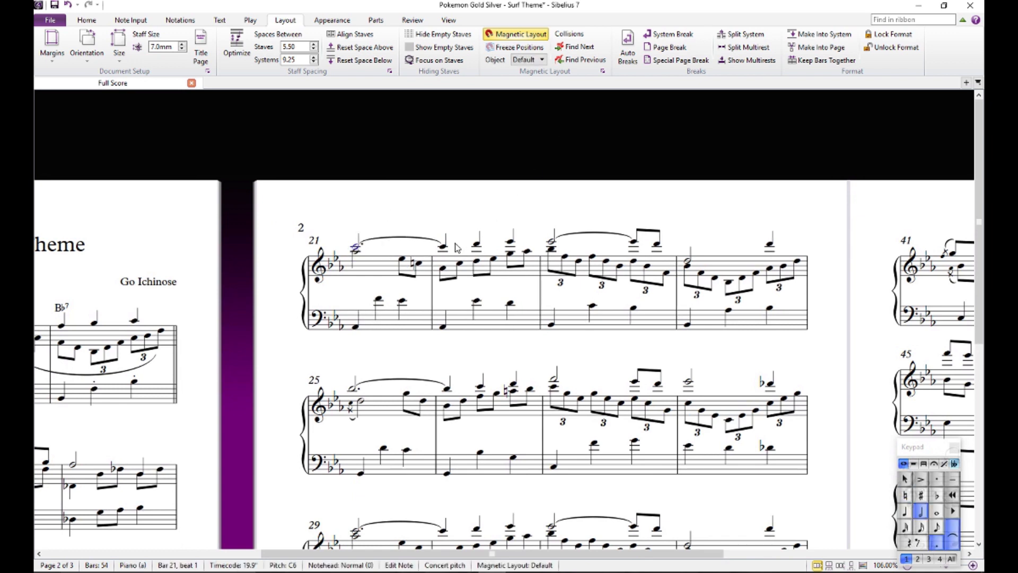
{"action": "left_click", "coordinate": [421, 264]}
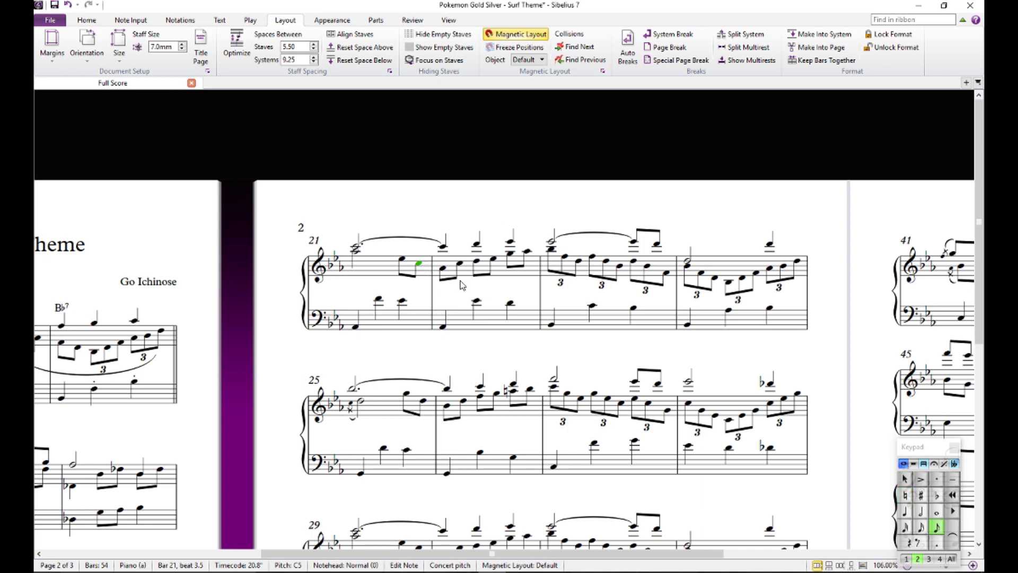
{"action": "key", "text": "Escape"}
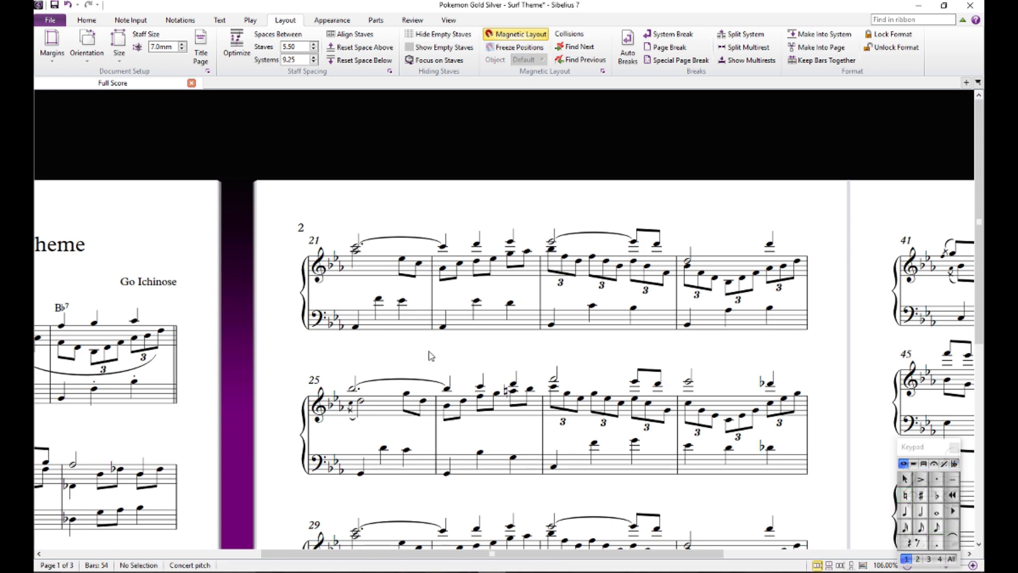
- Audition the bass notes on beats 1, 2 and 3 of bar 21
{"action": "left_click", "coordinate": [354, 327]}
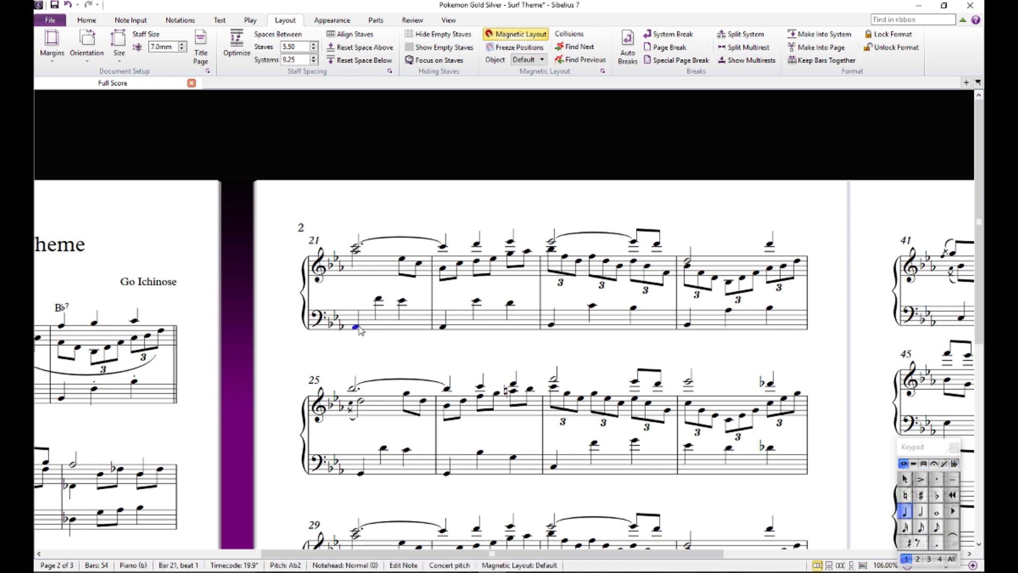
{"action": "left_click", "coordinate": [379, 300]}
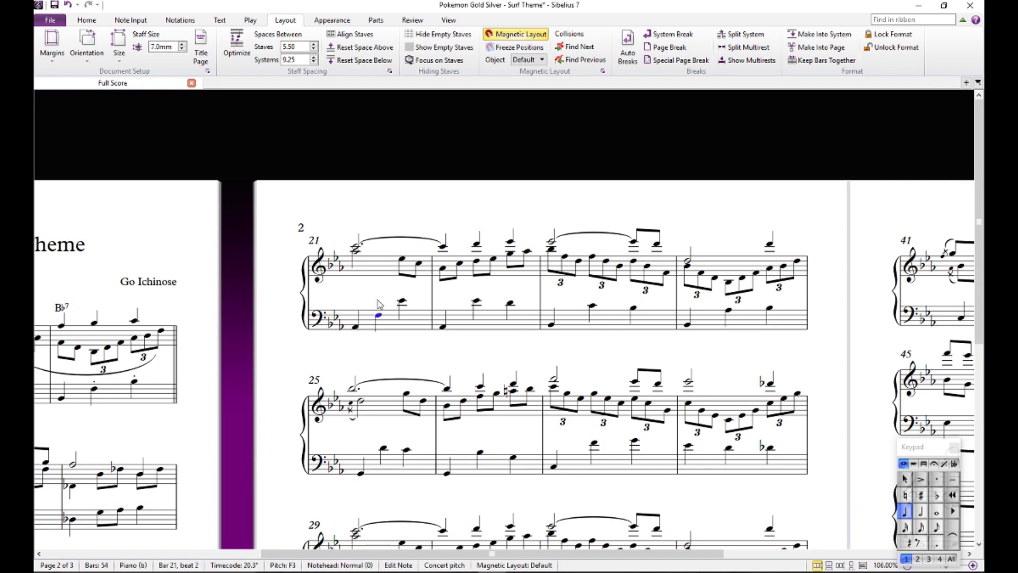
{"action": "key", "text": "Right"}
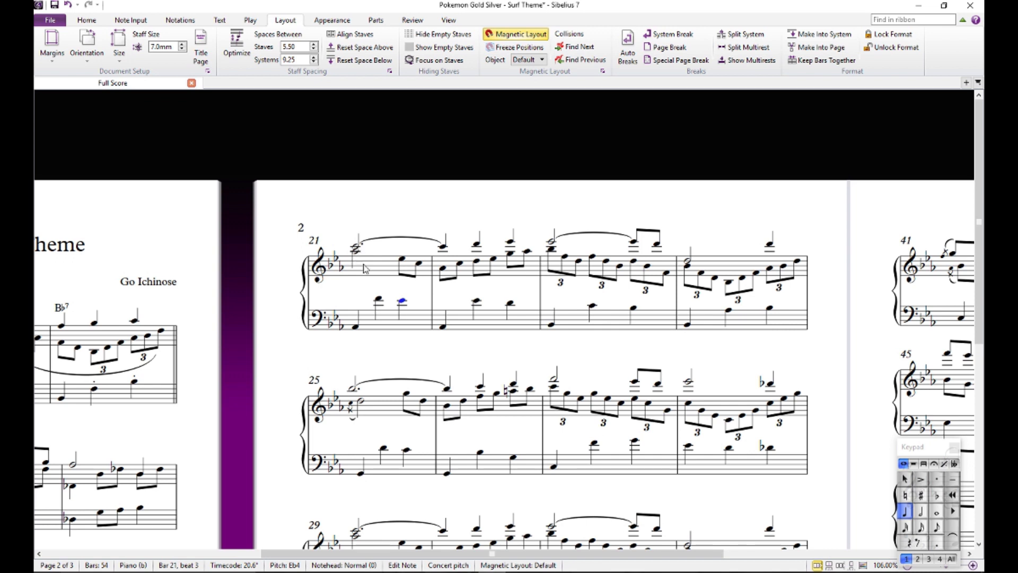
{"action": "key", "text": "Escape"}
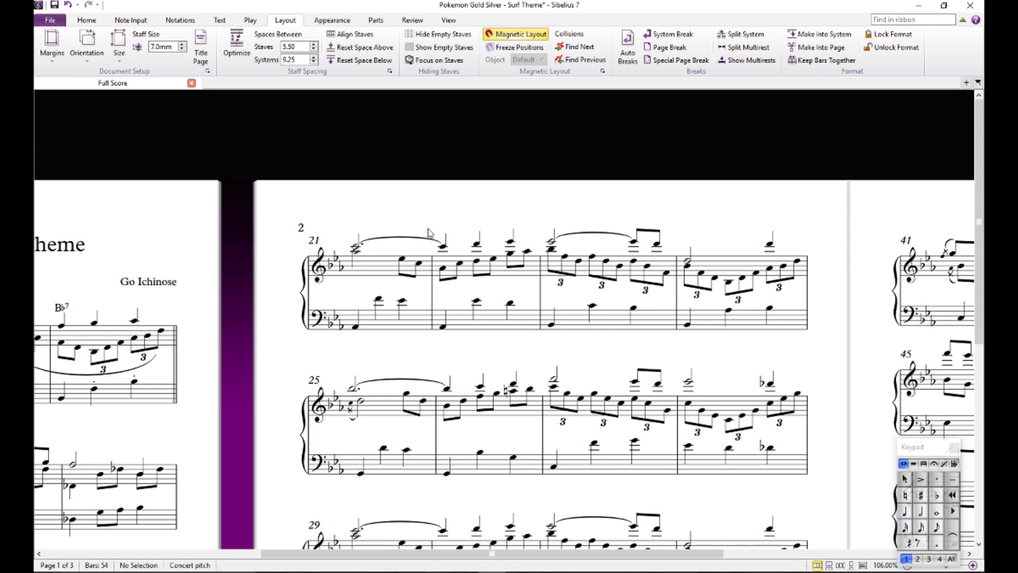
- Add an Ab chord symbol above beat 1 of bar 21
{"action": "left_click", "coordinate": [356, 249]}
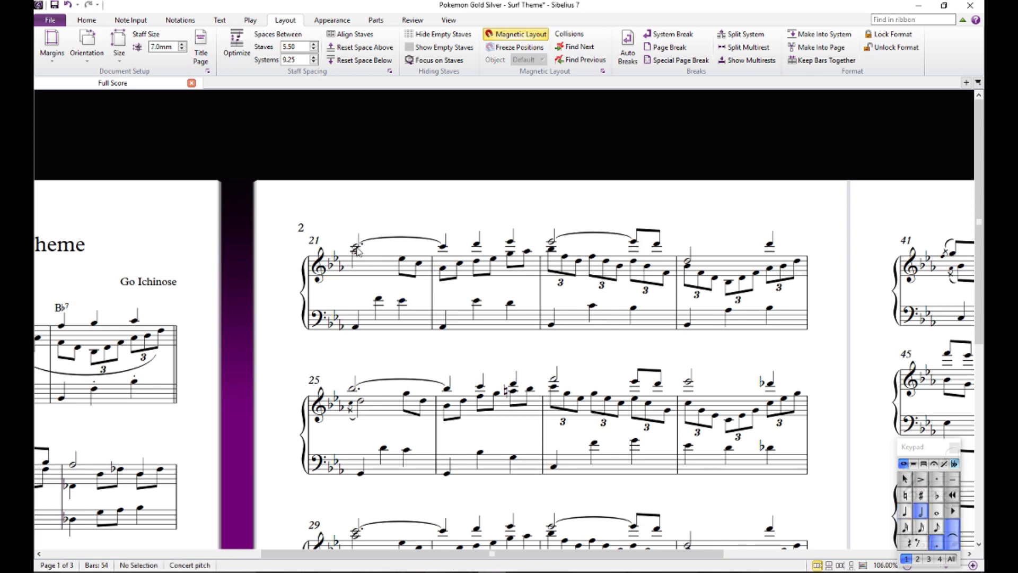
{"action": "key", "text": "ctrl+k"}
{"action": "type", "text": "Ab"}
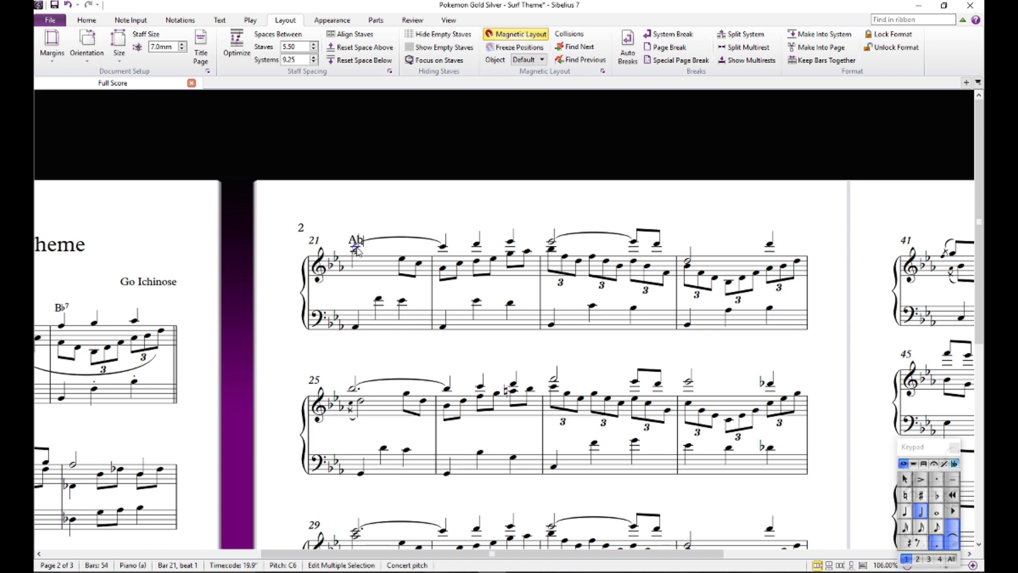
{"action": "left_click", "coordinate": [413, 216]}
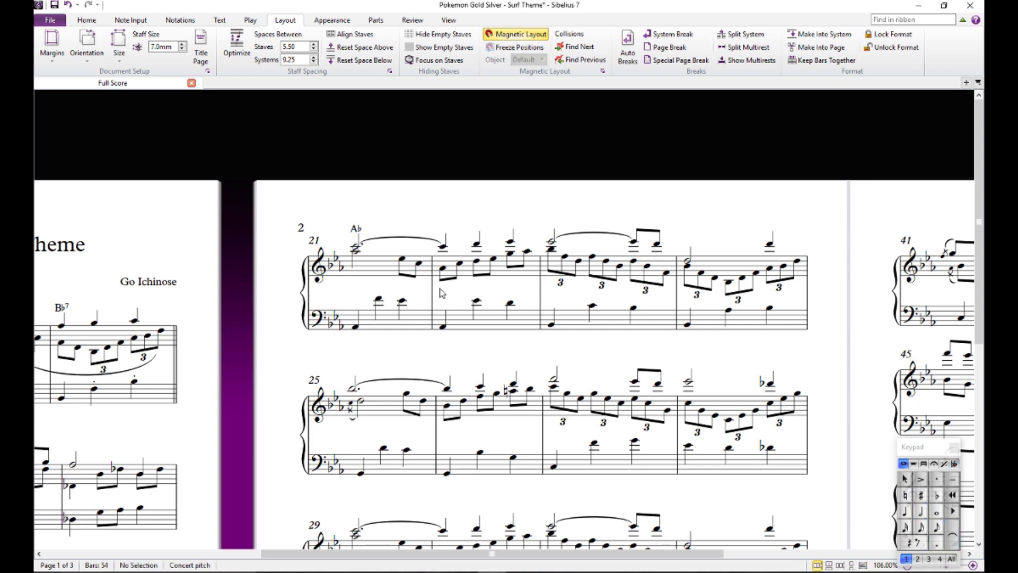
- Audition the bass note on beat 2 of bar 22, and change bar 21's chord symbol to Ab6
{"action": "left_click", "coordinate": [477, 303]}
{"action": "left_click", "coordinate": [487, 293]}
{"action": "double_click", "coordinate": [357, 228]}
{"action": "type", "text": "6"}
{"action": "left_click", "coordinate": [437, 211]}
- Review the chord symbols on the first page, and change bar 21's chord symbol back to Ab
{"action": "left_click_drag", "start_coordinate": [281, 377], "coordinate": [568, 30]}
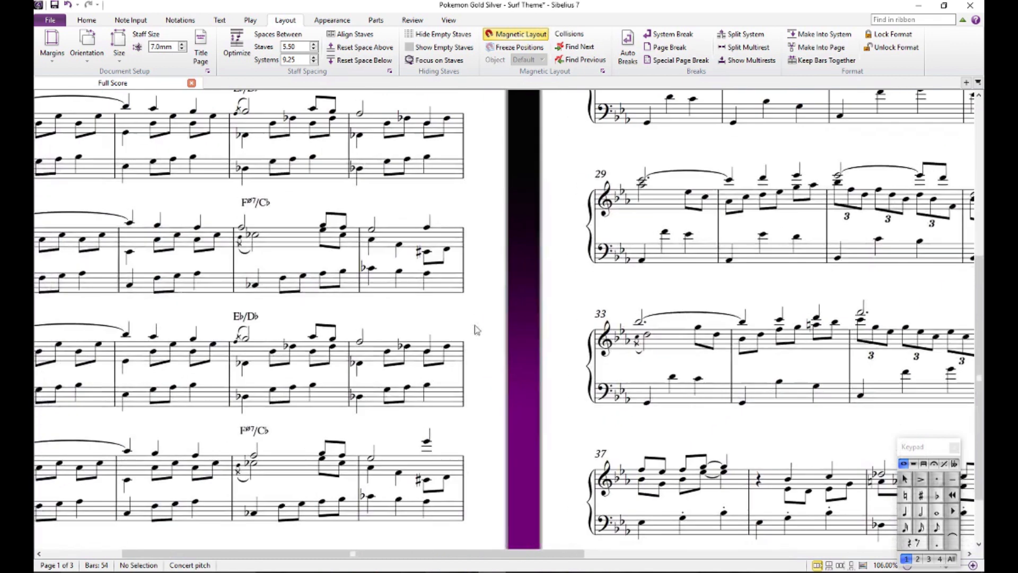
{"action": "left_click_drag", "start_coordinate": [470, 380], "coordinate": [495, 340]}
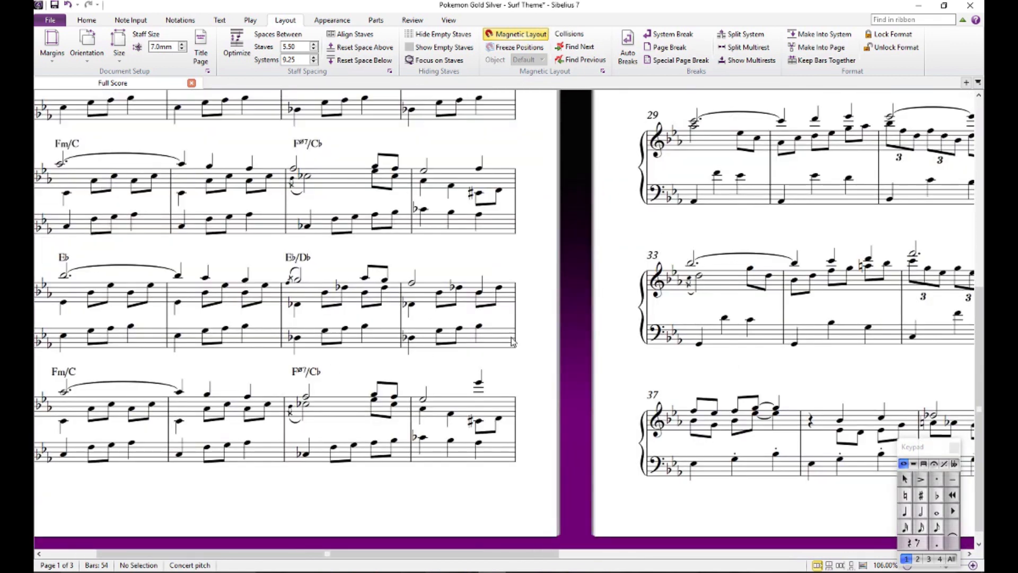
{"action": "left_click_drag", "start_coordinate": [544, 227], "coordinate": [318, 525]}
{"action": "left_click_drag", "start_coordinate": [484, 283], "coordinate": [413, 404]}
{"action": "left_click_drag", "start_coordinate": [506, 265], "coordinate": [379, 222]}
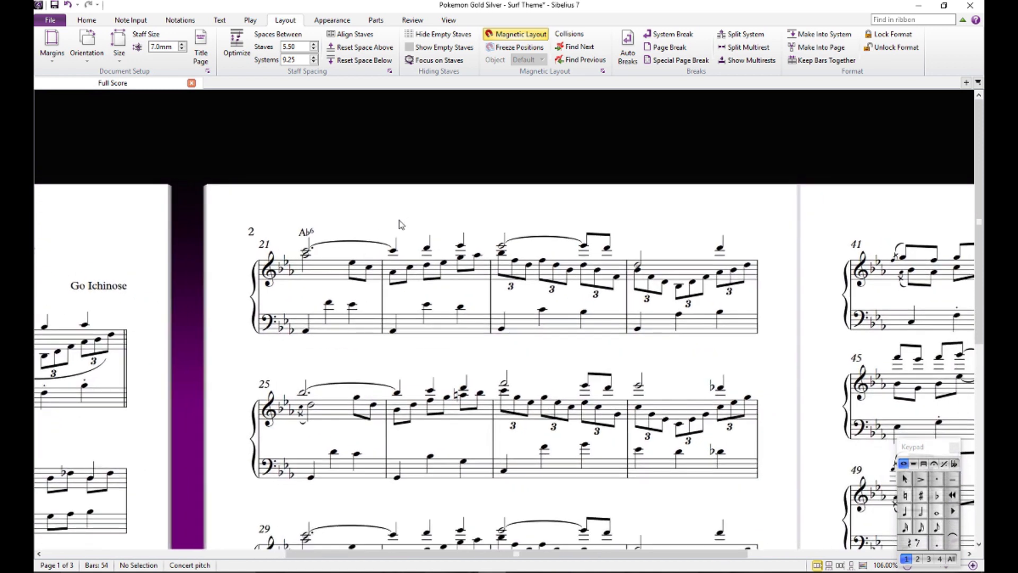
{"action": "double_click", "coordinate": [307, 233]}
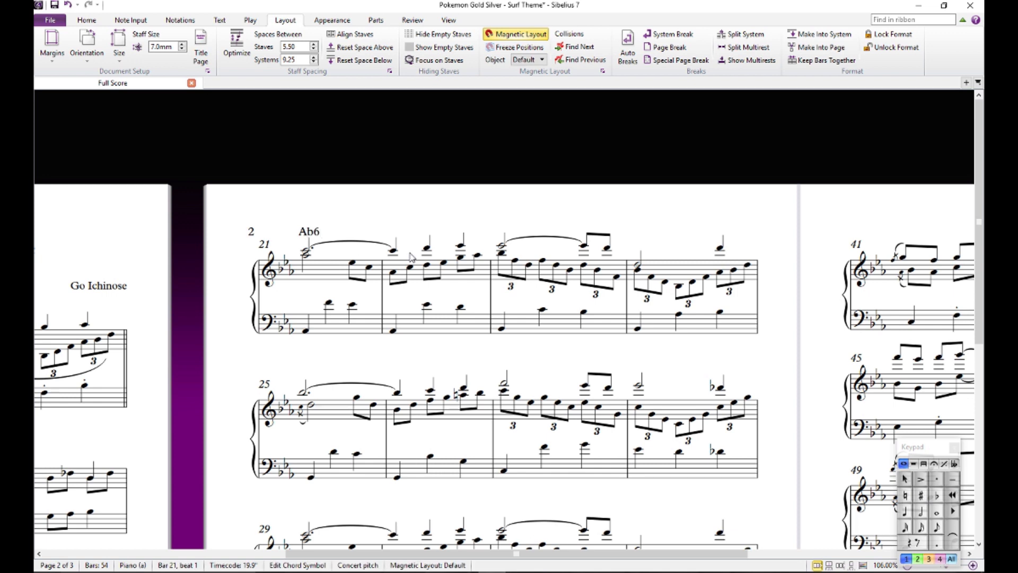
{"action": "left_click", "coordinate": [409, 225]}
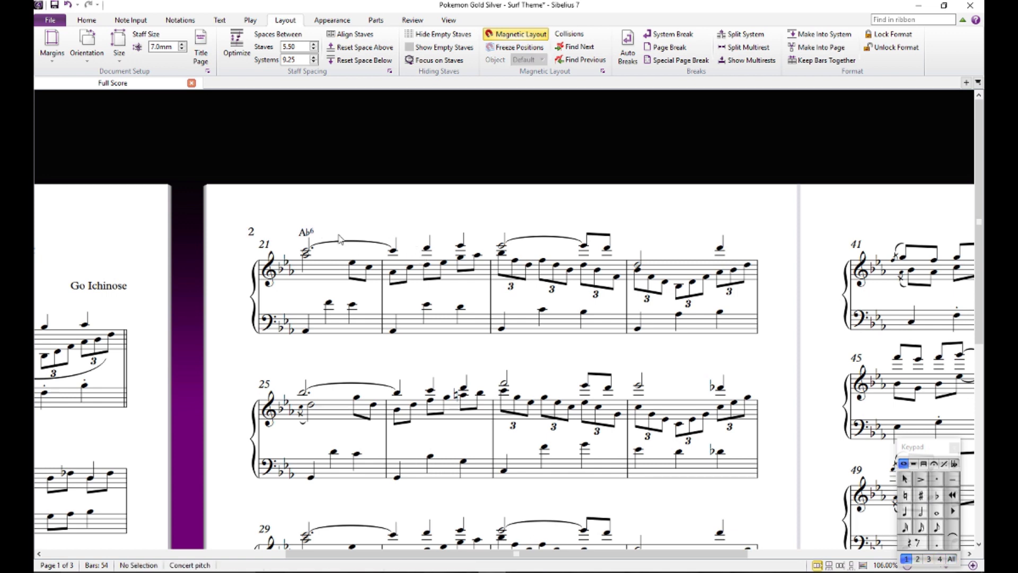
{"action": "double_click", "coordinate": [309, 236]}
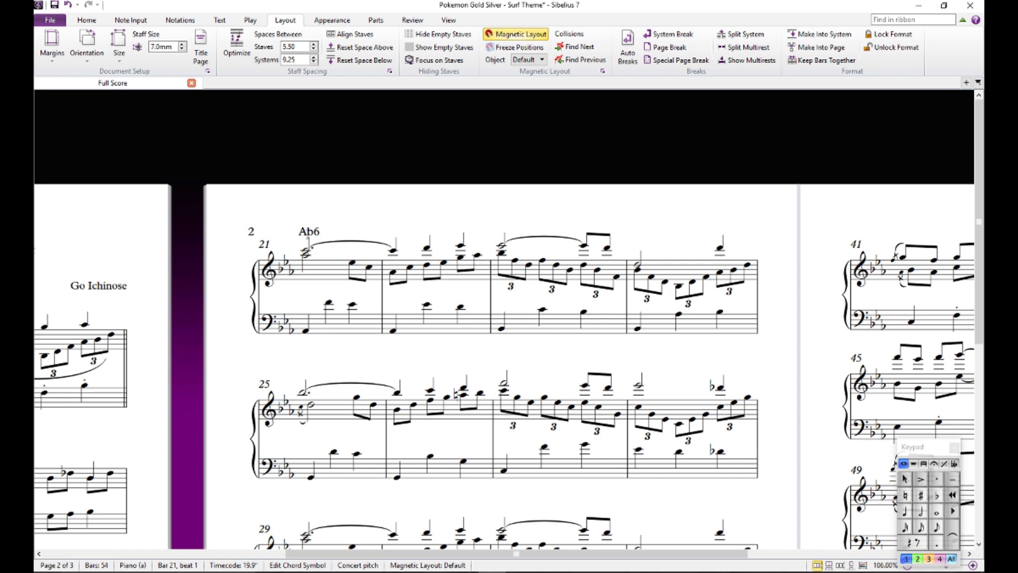
{"action": "left_click", "coordinate": [347, 220]}
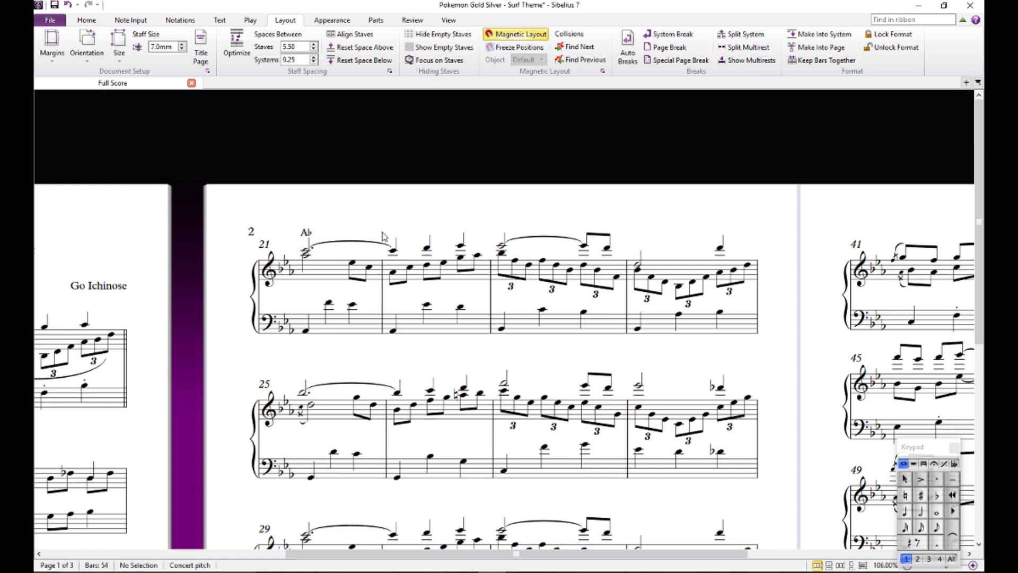
- Add a Bb chord symbol above beat 1 of bar 23, and audition the melody note beneath it
{"action": "mouse_move", "coordinate": [408, 232]}
{"action": "left_mouse_down"}
{"action": "mouse_move", "coordinate": [376, 261]}
{"action": "mouse_move", "coordinate": [363, 259]}
{"action": "mouse_move", "coordinate": [391, 230]}
{"action": "left_mouse_up"}
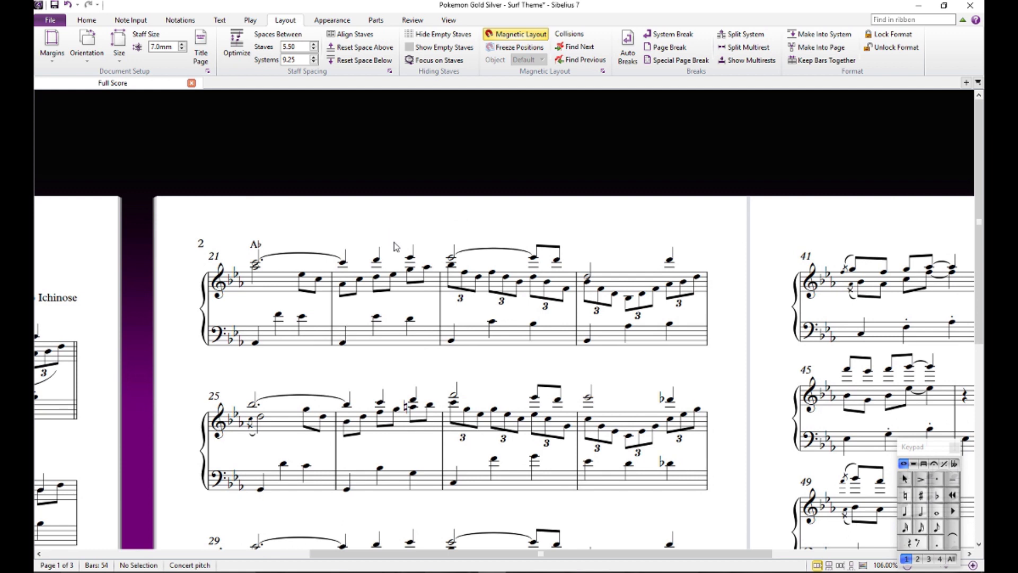
{"action": "left_click", "coordinate": [452, 260]}
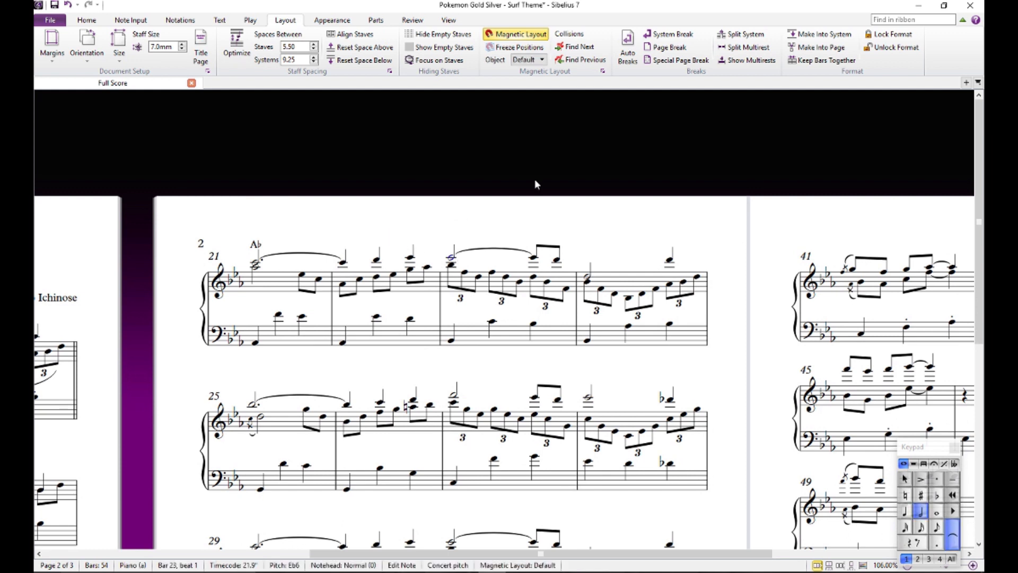
{"action": "key", "text": "ctrl+k"}
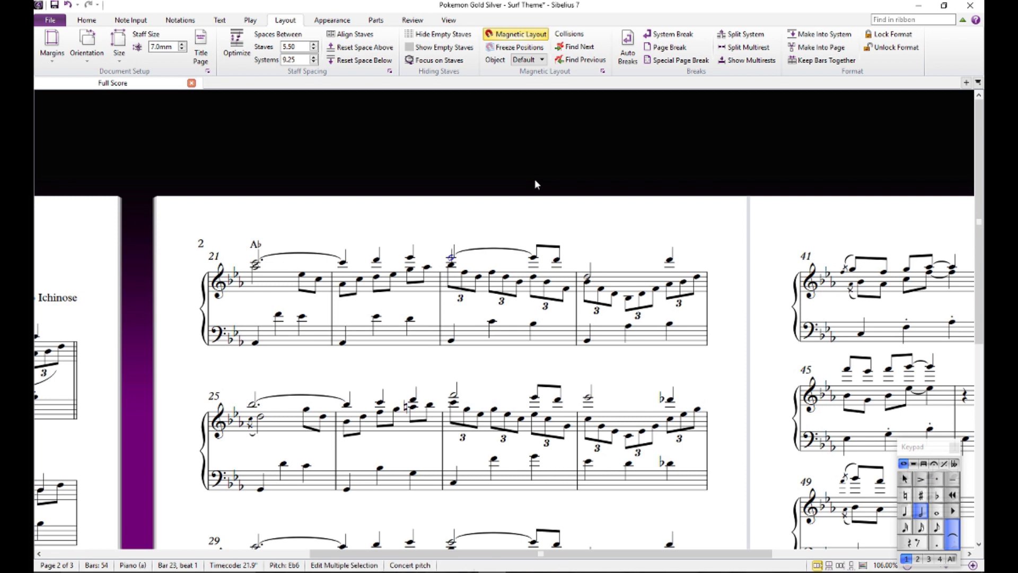
{"action": "type", "text": "B"}
{"action": "type", "text": "b"}
{"action": "key", "text": "Escape"}
{"action": "key", "text": "Escape"}
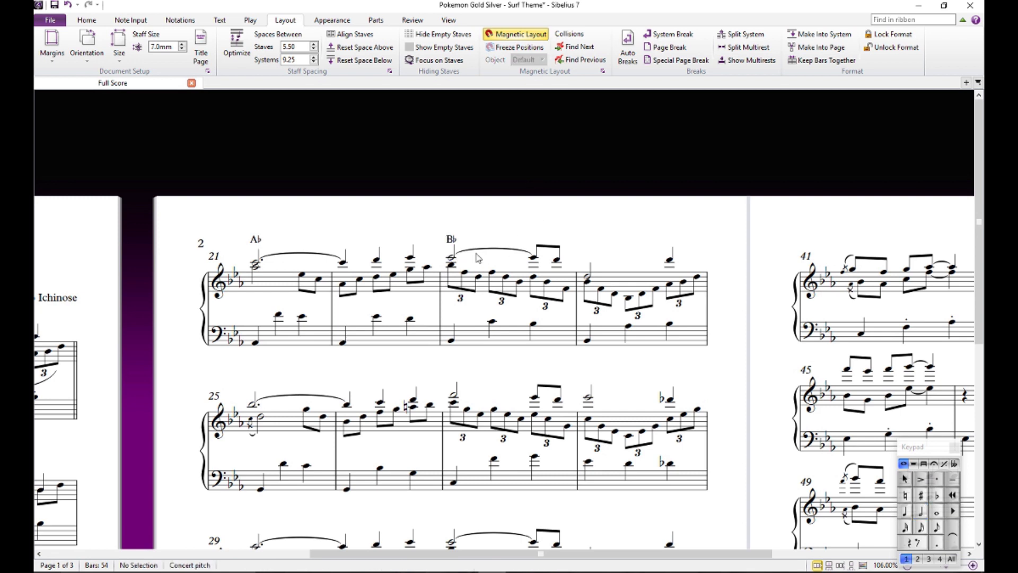
{"action": "left_click", "coordinate": [452, 260]}
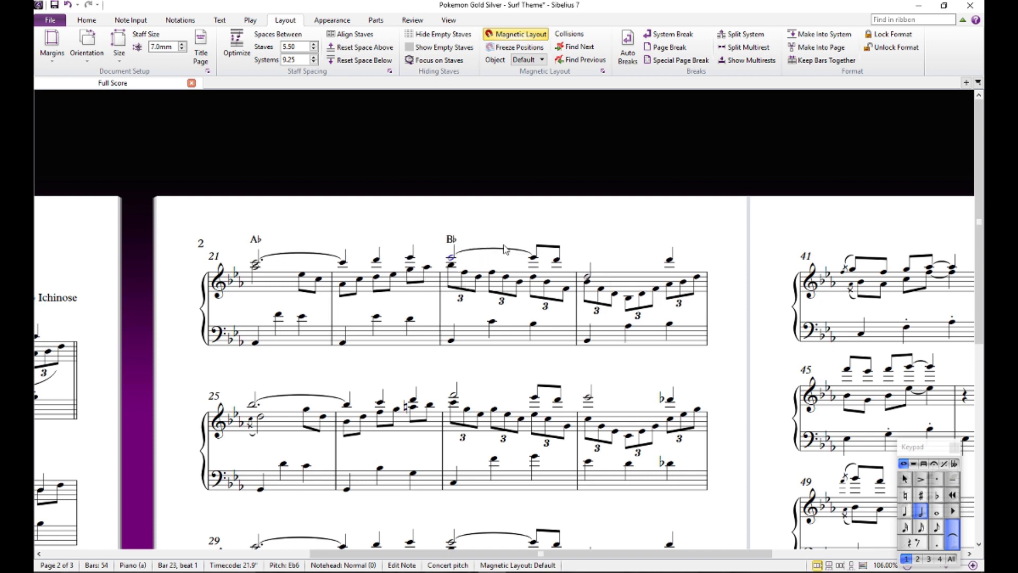
{"action": "key", "text": "Escape"}
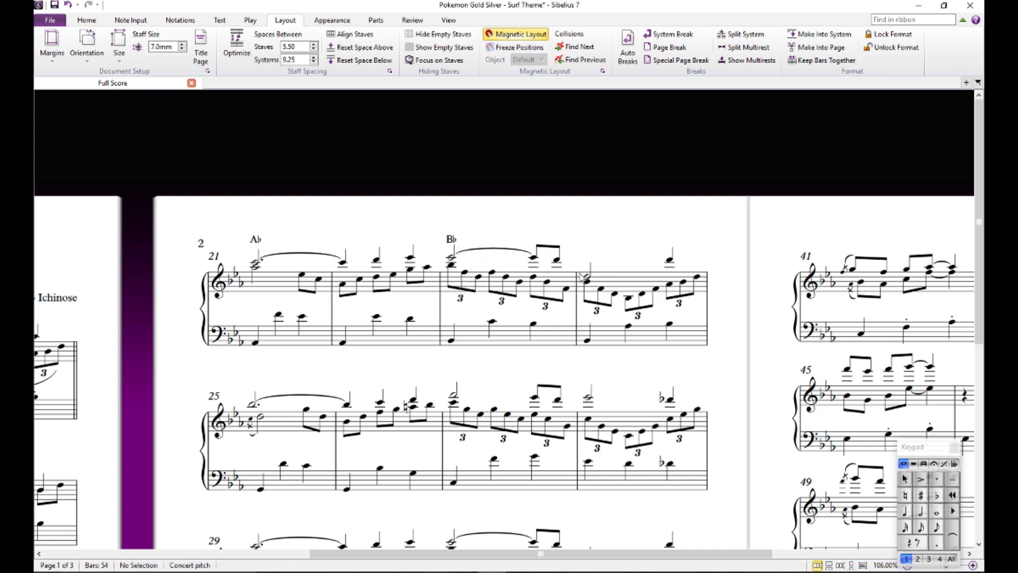
- Audition the inner-voice triplet notes of bar 23, mainly those on beats 1 and 3
{"action": "left_click", "coordinate": [479, 276]}
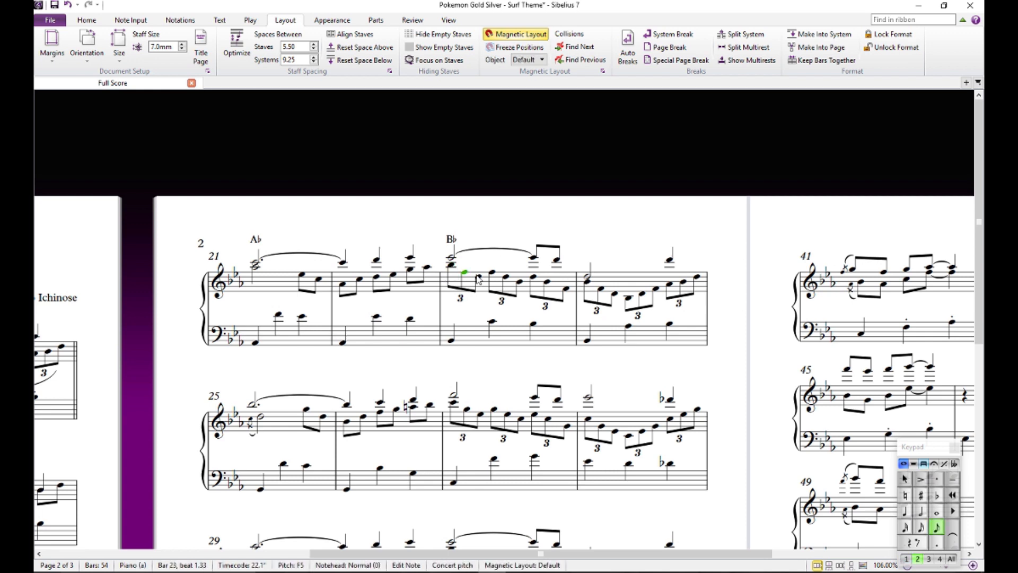
{"action": "left_click", "coordinate": [540, 284]}
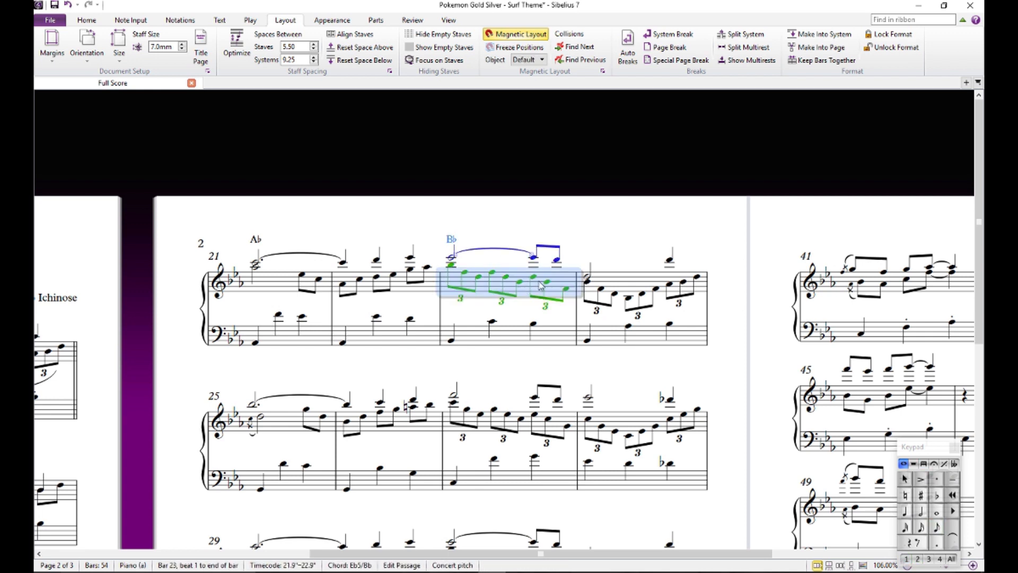
{"action": "left_click", "coordinate": [534, 277]}
{"action": "left_click", "coordinate": [546, 283]}
{"action": "left_click", "coordinate": [564, 286]}
{"action": "left_click", "coordinate": [566, 289]}
{"action": "left_click", "coordinate": [612, 228]}
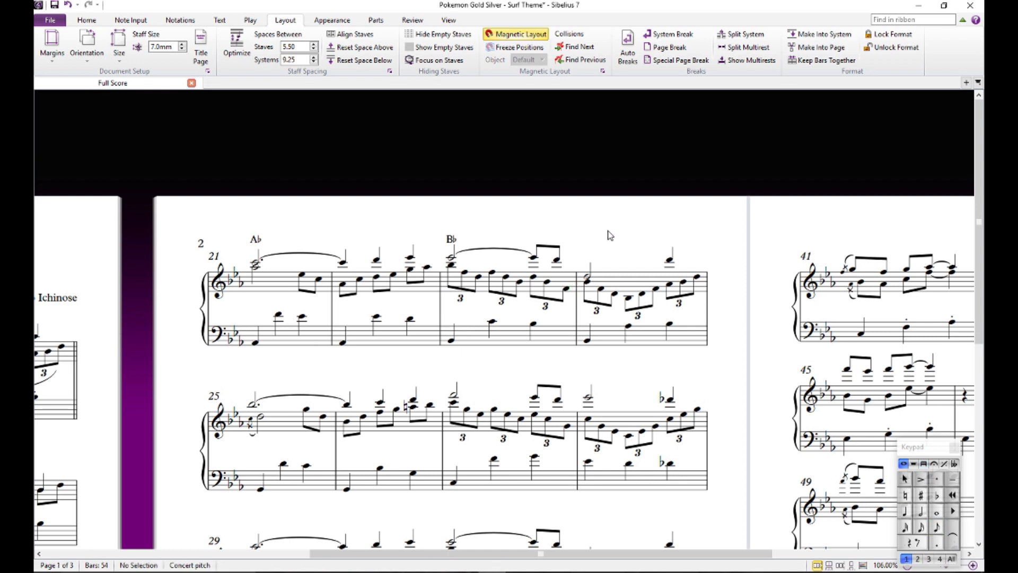
- Audition the bass note on beat 2 of bar 24, and add a Bb7 chord symbol above beat 1 of that bar
{"action": "scroll", "coordinate": [608, 198], "scroll_direction": "down", "scroll_amount": 3}
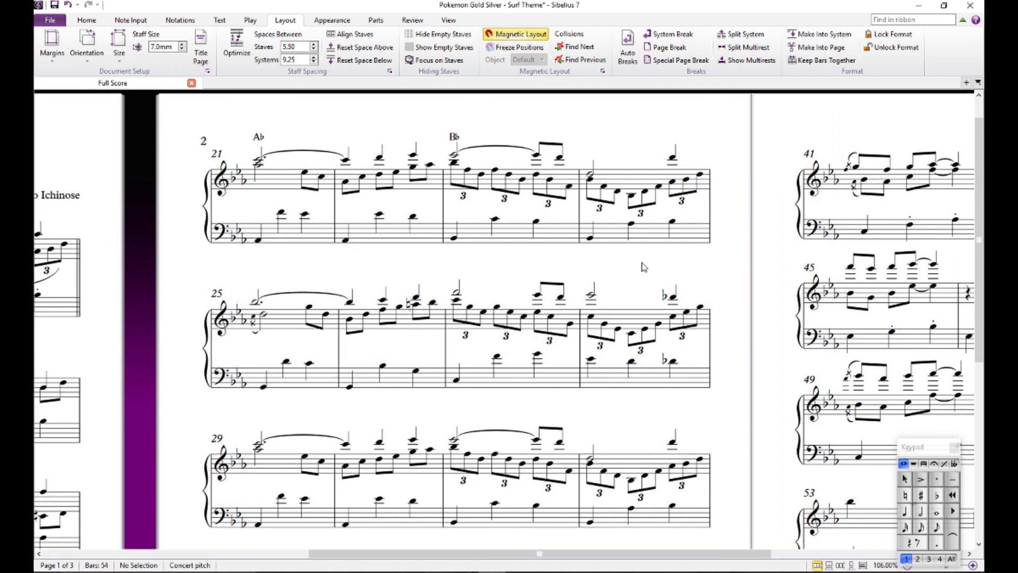
{"action": "left_click_drag", "start_coordinate": [639, 270], "coordinate": [672, 257]}
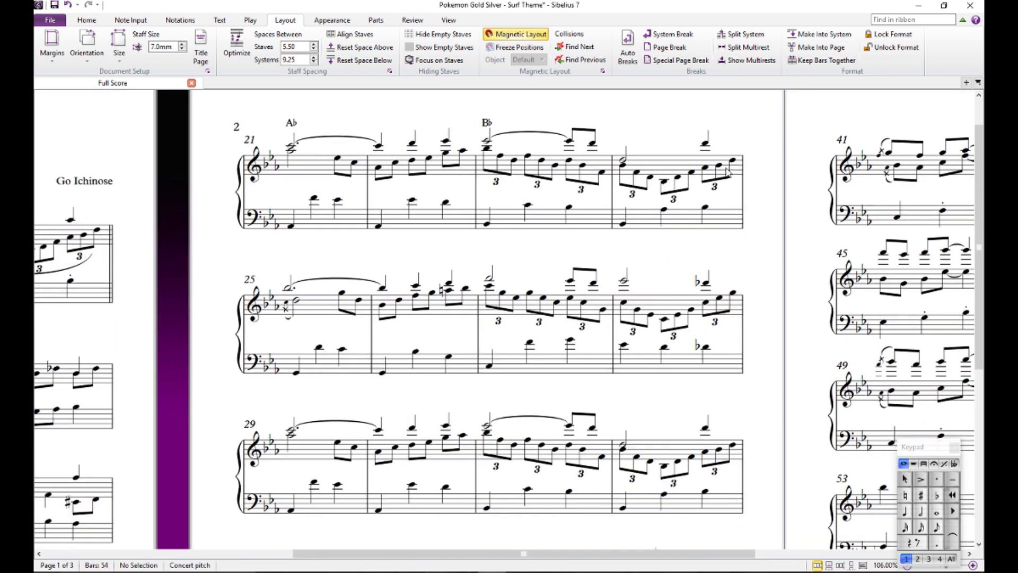
{"action": "left_click", "coordinate": [664, 209]}
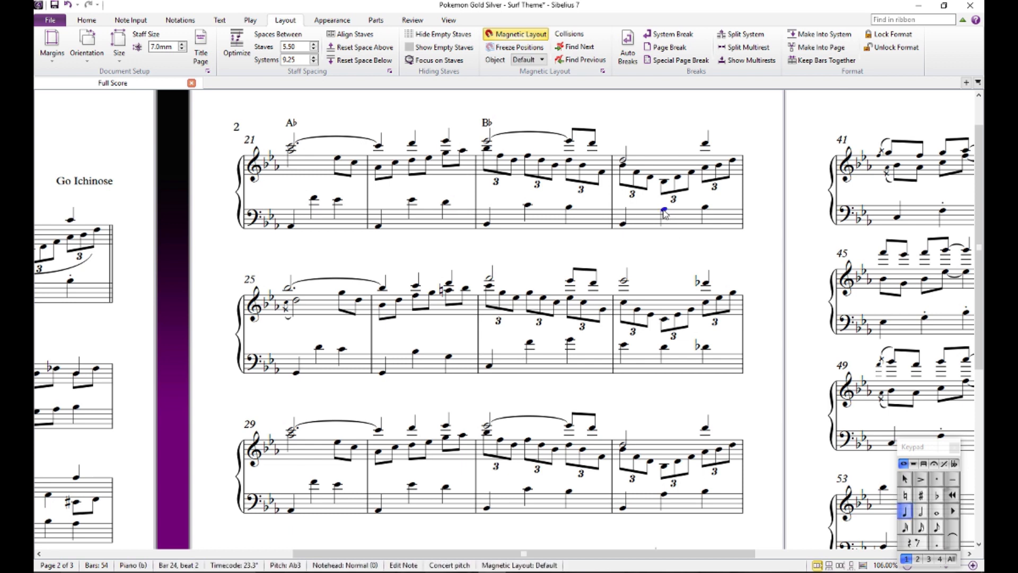
{"action": "left_click", "coordinate": [623, 160]}
{"action": "key", "text": "ctrl+k"}
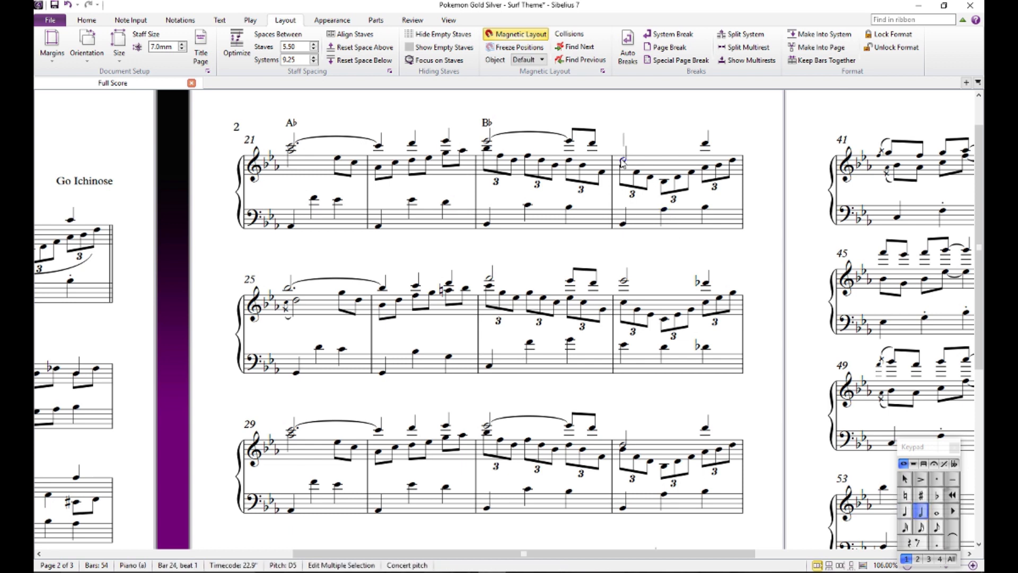
{"action": "type", "text": "Bb7"}
{"action": "key", "text": "Escape"}
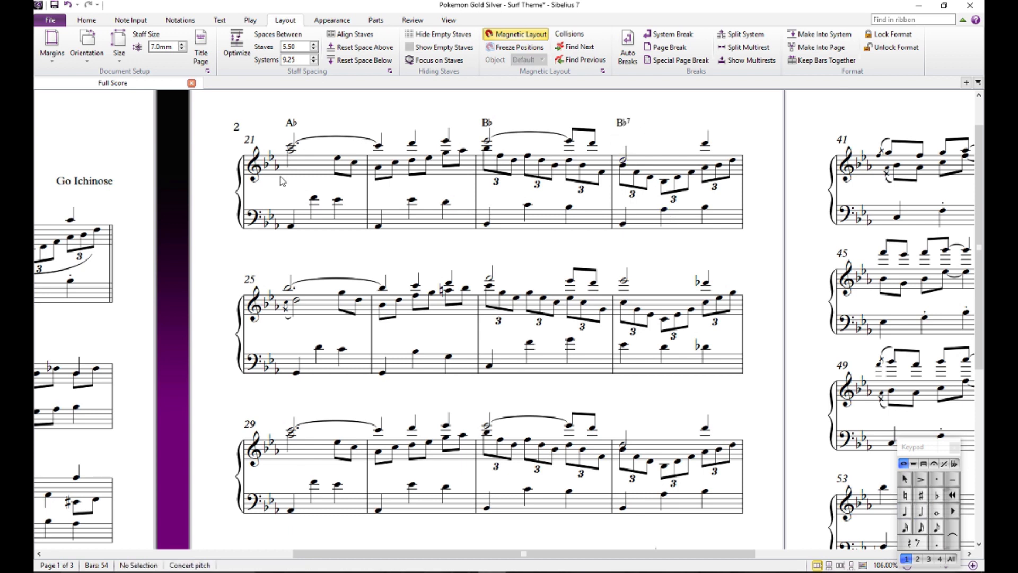
- Play the score back from beat 1 of bar 21 to the end of bar 24
{"action": "left_click", "coordinate": [291, 147]}
{"action": "key", "text": "p"}
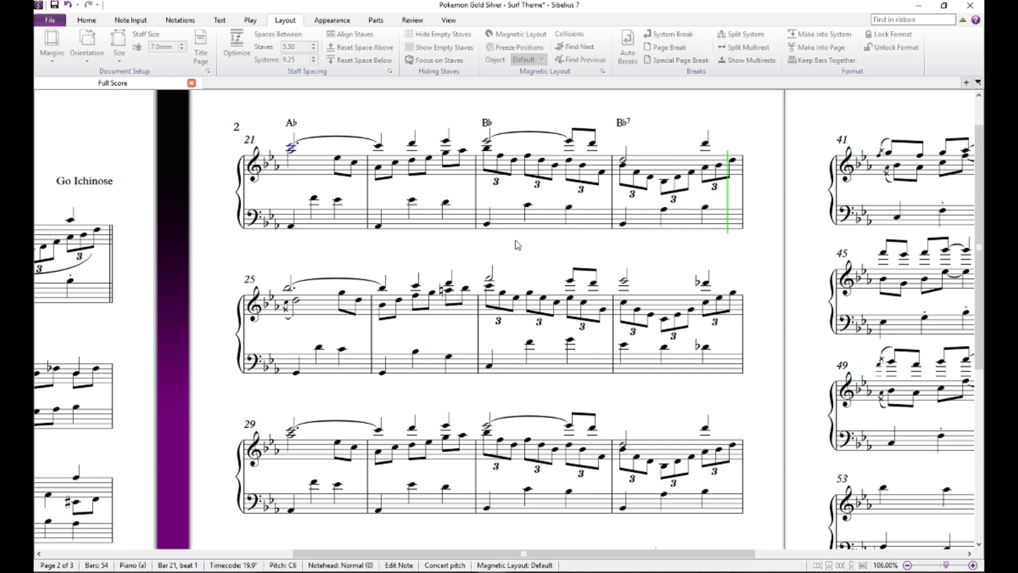
{"action": "key", "text": "space"}
- Audition the first bass note of bar 25 and the bass notes on beats 1, 2 and 3 of bar 26
{"action": "left_click_drag", "start_coordinate": [524, 259], "coordinate": [575, 143]}
{"action": "left_click_drag", "start_coordinate": [429, 287], "coordinate": [406, 368]}
{"action": "left_click", "coordinate": [316, 350]}
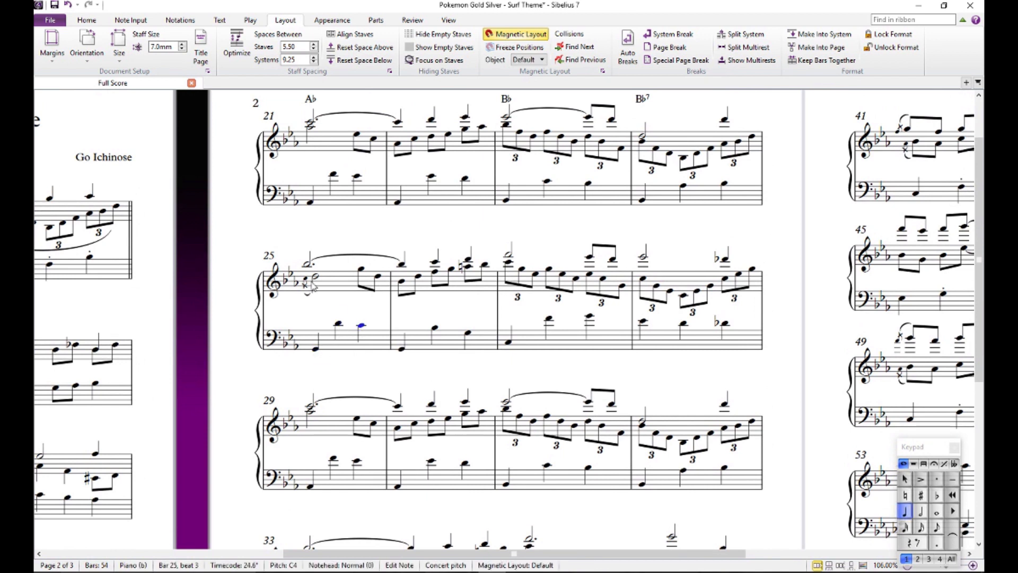
{"action": "left_click", "coordinate": [436, 328]}
{"action": "left_click", "coordinate": [468, 333]}
{"action": "key", "text": "Escape"}
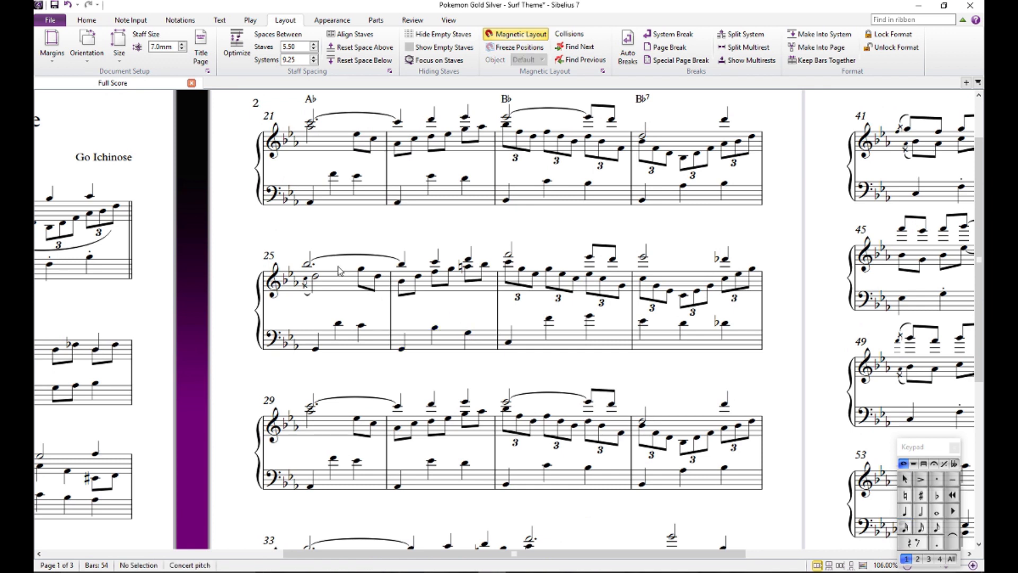
- Add a Gm chord symbol above beat 1 of bar 25
{"action": "left_click", "coordinate": [308, 264]}
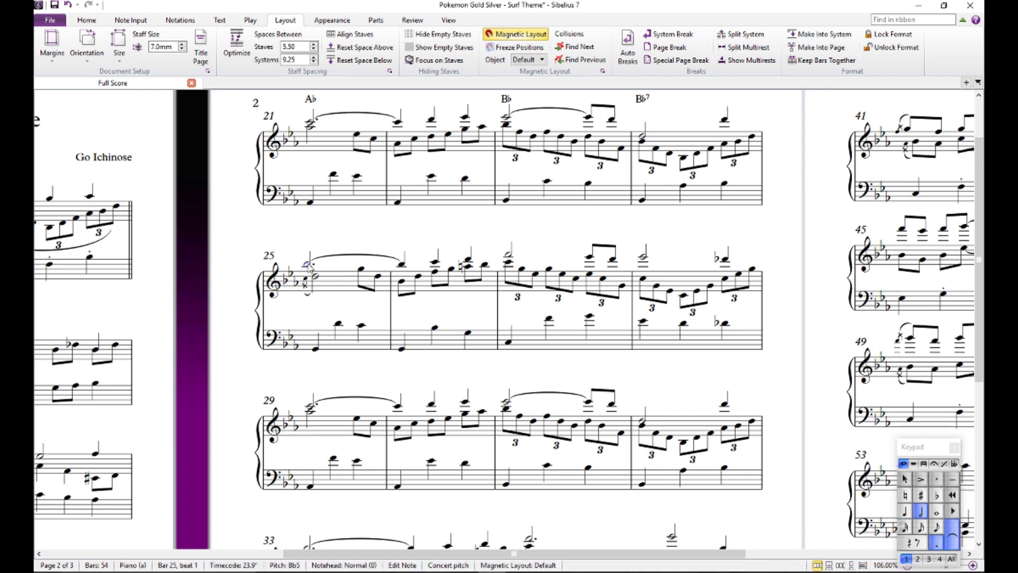
{"action": "double_click", "coordinate": [308, 264]}
{"action": "type", "text": "m"}
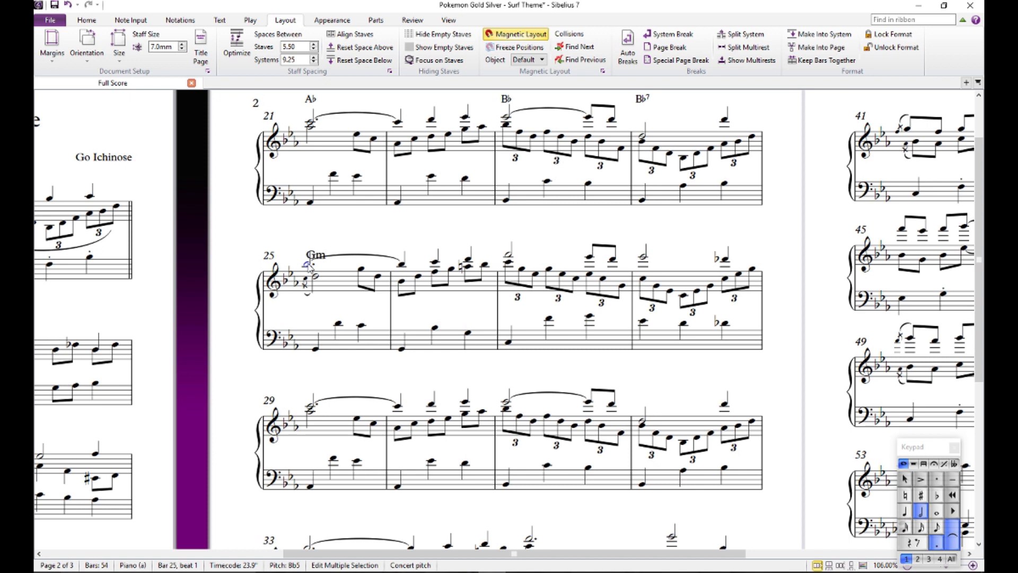
{"action": "key", "text": "Escape"}
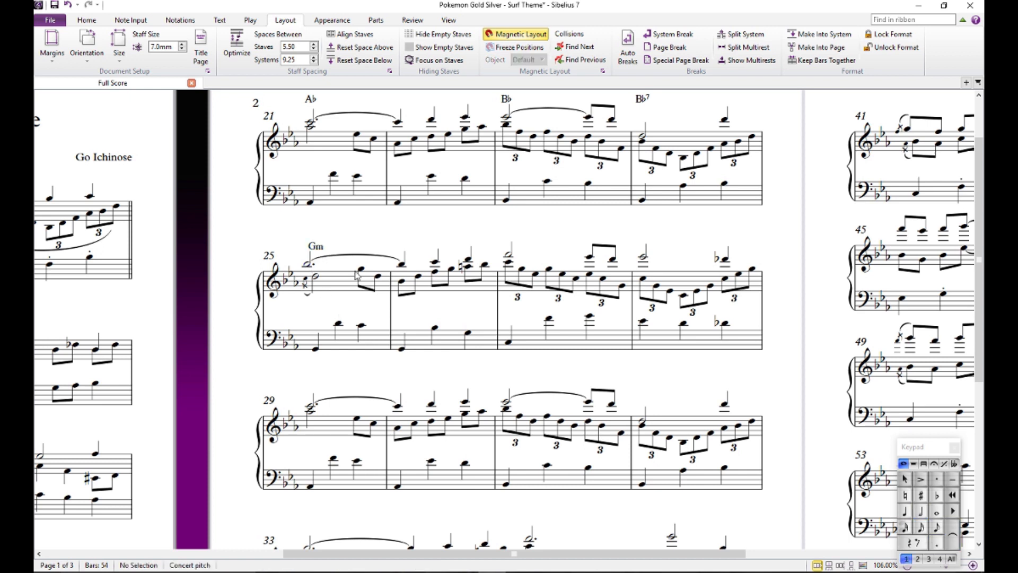
- Audition bar 26's inner-voice eighth notes, including the A natural on beat 3, and play the score back from the start of that bar
{"action": "left_click", "coordinate": [440, 277]}
{"action": "key", "text": "Escape"}
{"action": "left_click", "coordinate": [469, 266]}
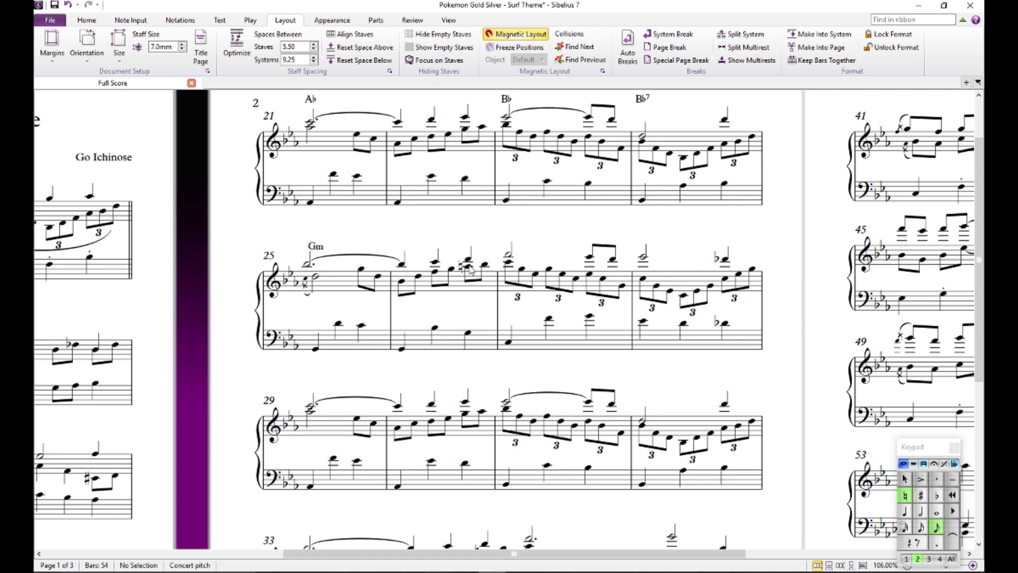
{"action": "left_click", "coordinate": [403, 284]}
{"action": "key", "text": "space"}
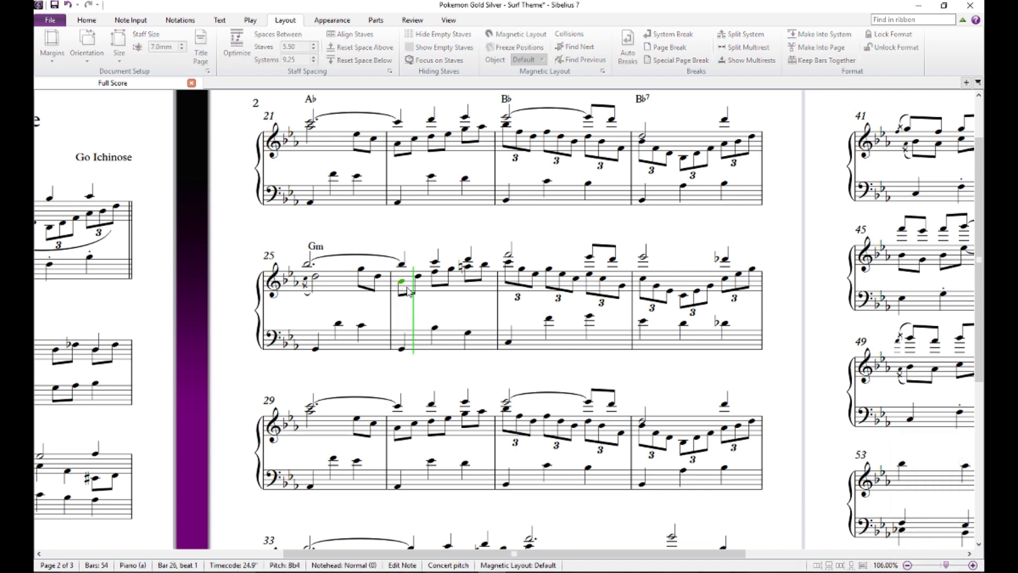
{"action": "key", "text": "space"}
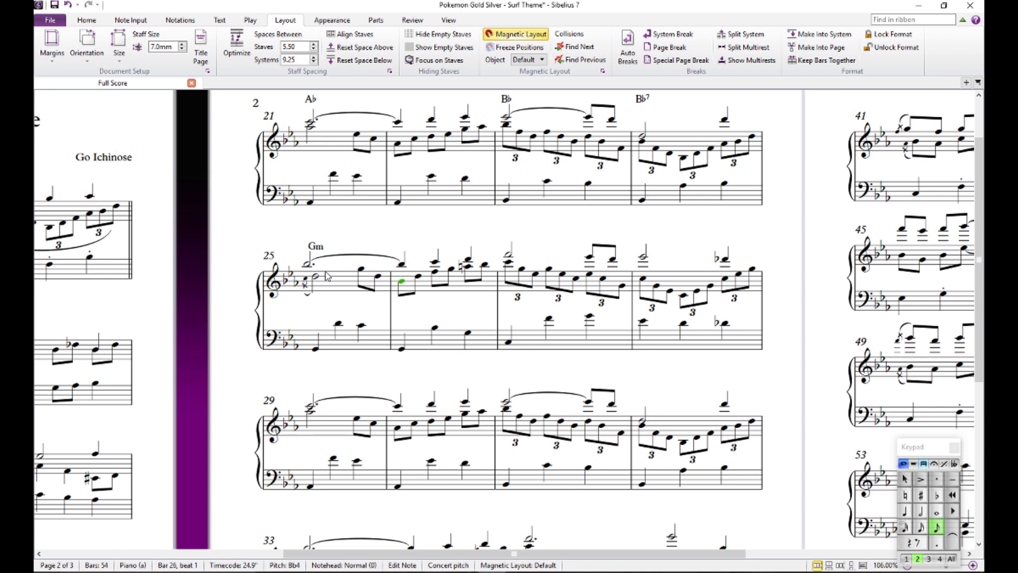
{"action": "left_click", "coordinate": [452, 314]}
{"action": "left_click", "coordinate": [467, 267]}
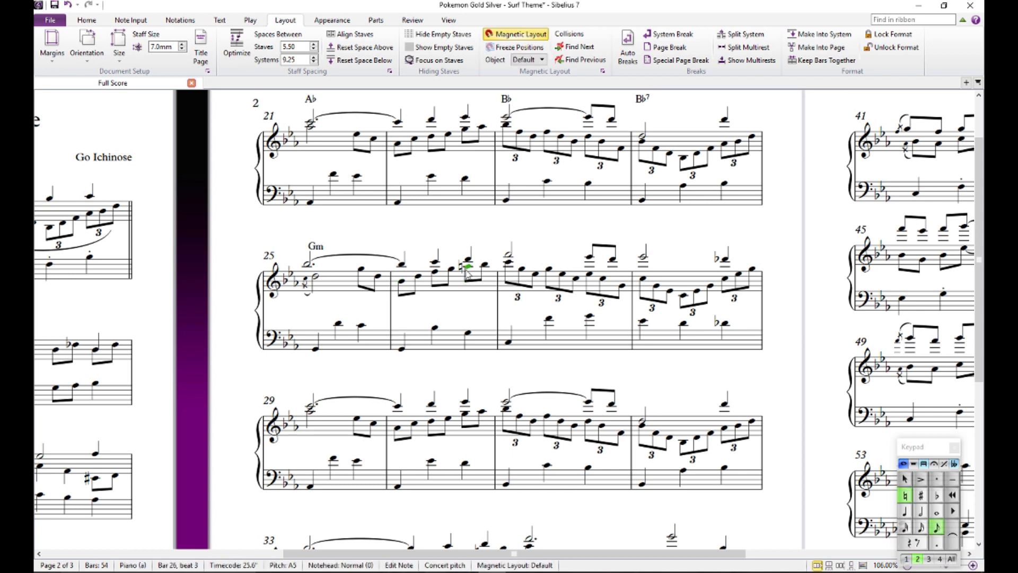
{"action": "left_click", "coordinate": [459, 241]}
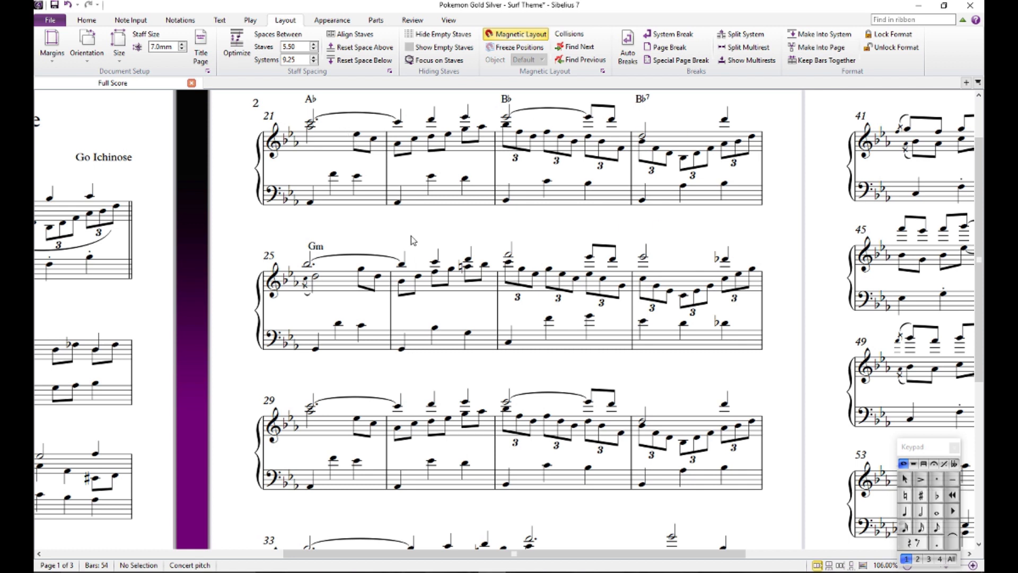
- Audition the inner-voice A natural on beat 3 of bar 26 repeatedly
{"action": "left_click", "coordinate": [469, 266]}
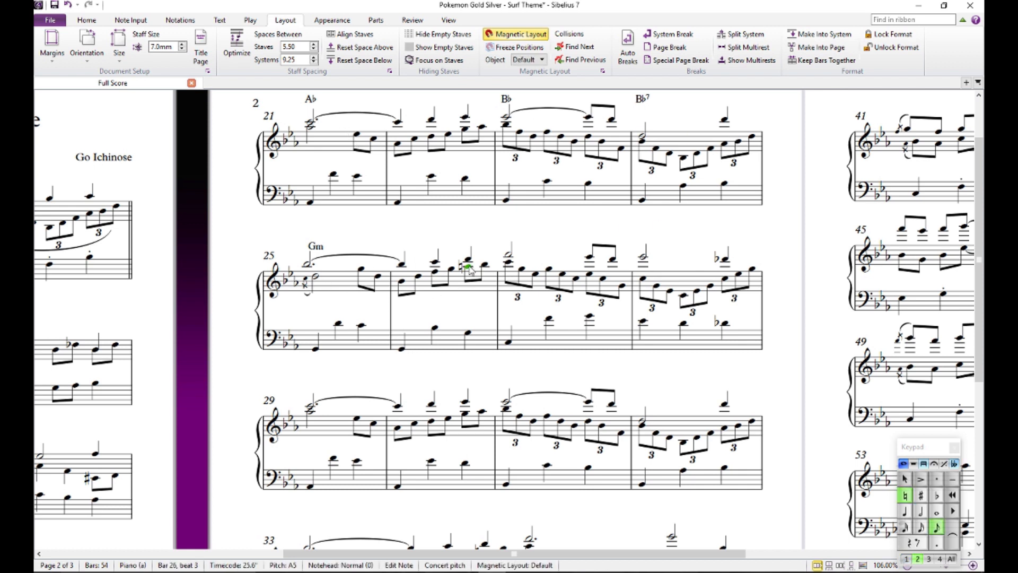
{"action": "left_click", "coordinate": [479, 237]}
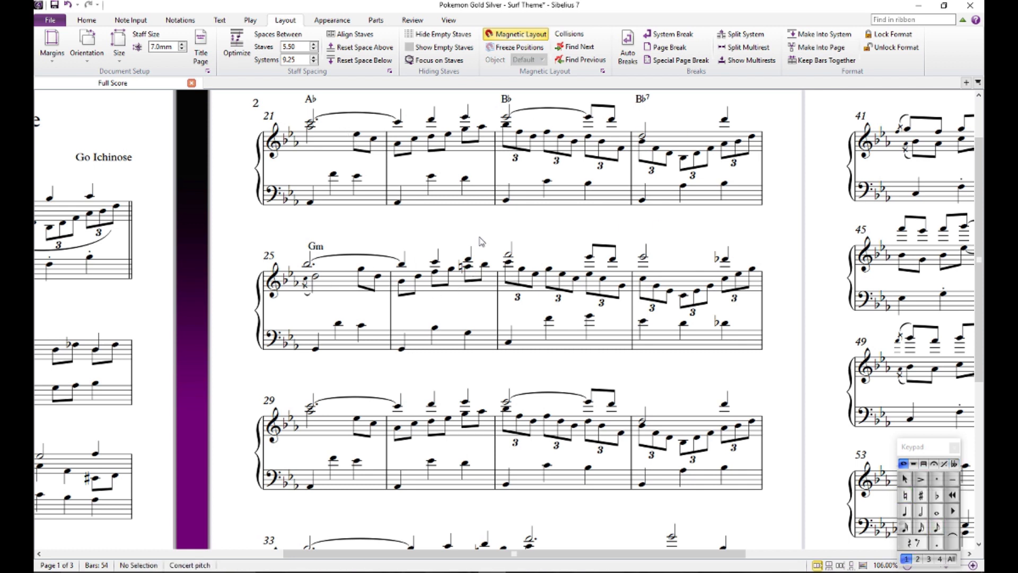
{"action": "left_click", "coordinate": [470, 266]}
{"action": "left_click", "coordinate": [479, 254]}
{"action": "left_click", "coordinate": [470, 268]}
{"action": "left_click", "coordinate": [457, 237]}
{"action": "left_click", "coordinate": [471, 268]}
{"action": "left_click", "coordinate": [430, 225]}
{"action": "left_click", "coordinate": [468, 268]}
{"action": "left_click", "coordinate": [468, 268]}
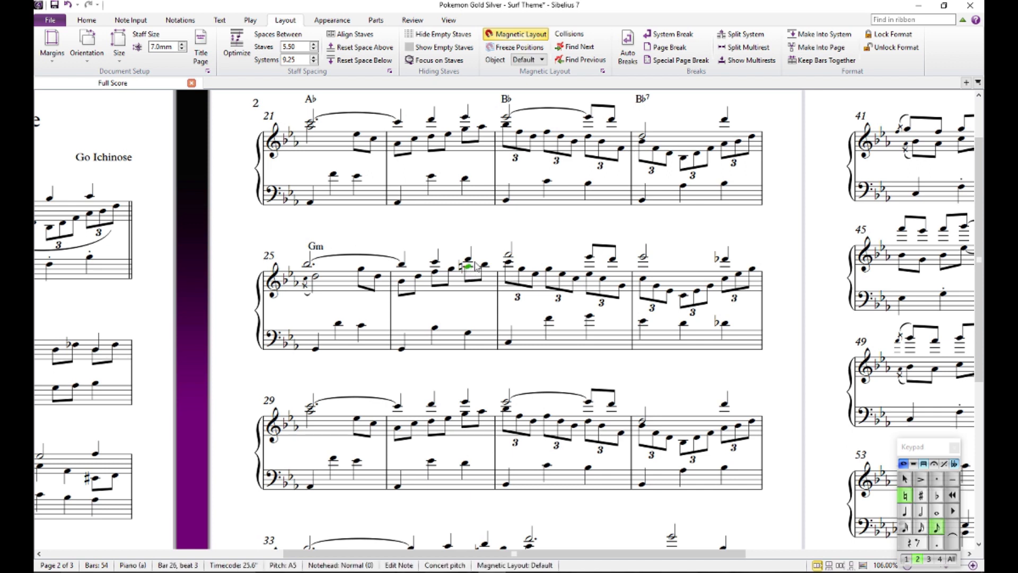
{"action": "left_click", "coordinate": [413, 236]}
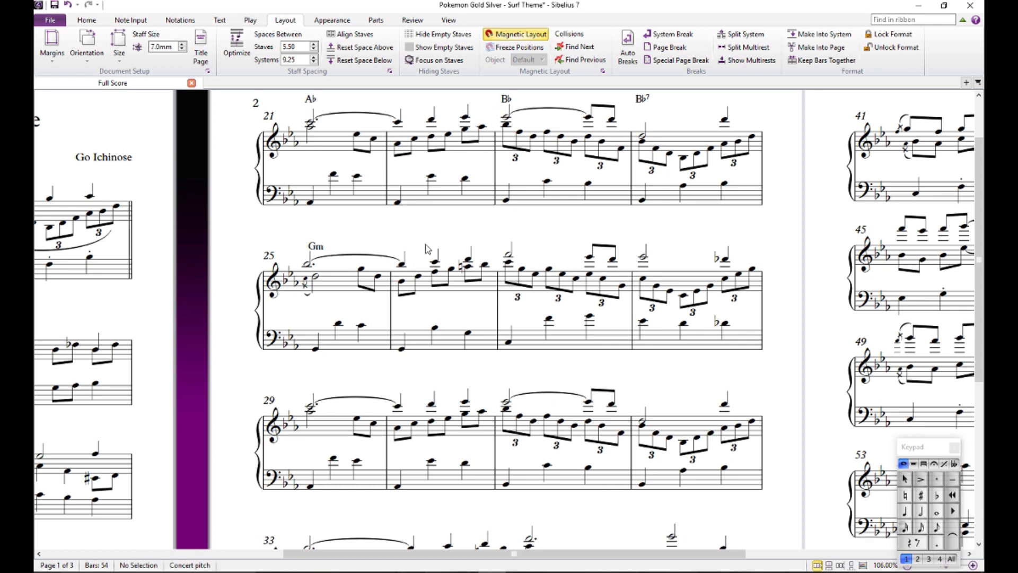
- Try the bass notes on beats 2 and 3 of bar 27 an octave lower and restore their original octave
{"action": "left_click_drag", "start_coordinate": [427, 239], "coordinate": [364, 198]}
{"action": "left_click_drag", "start_coordinate": [437, 196], "coordinate": [412, 248]}
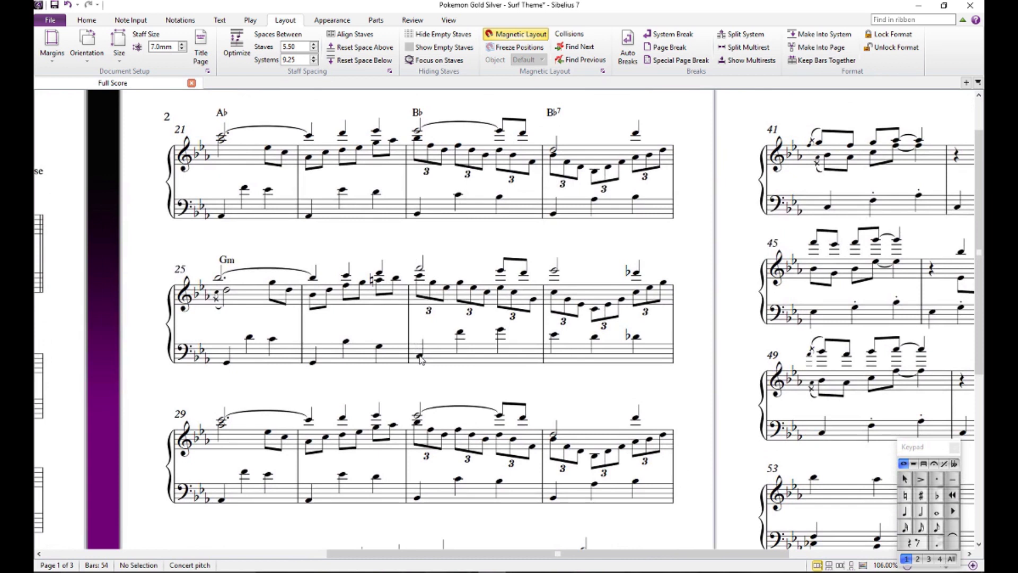
{"action": "left_click", "coordinate": [460, 348]}
{"action": "left_click", "coordinate": [500, 347], "text": "ctrl"}
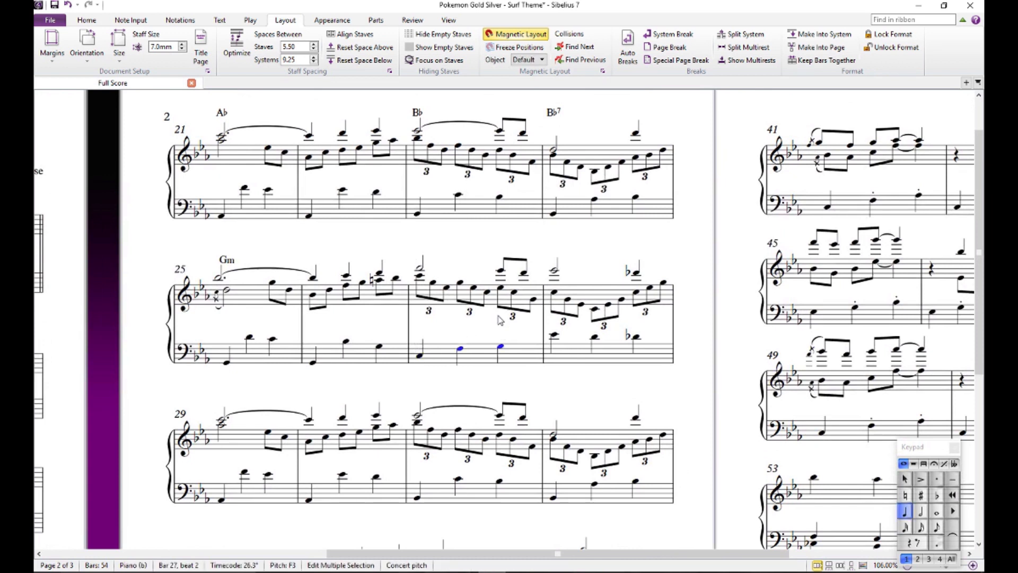
{"action": "key", "text": "ctrl+Up"}
{"action": "left_click", "coordinate": [487, 238]}
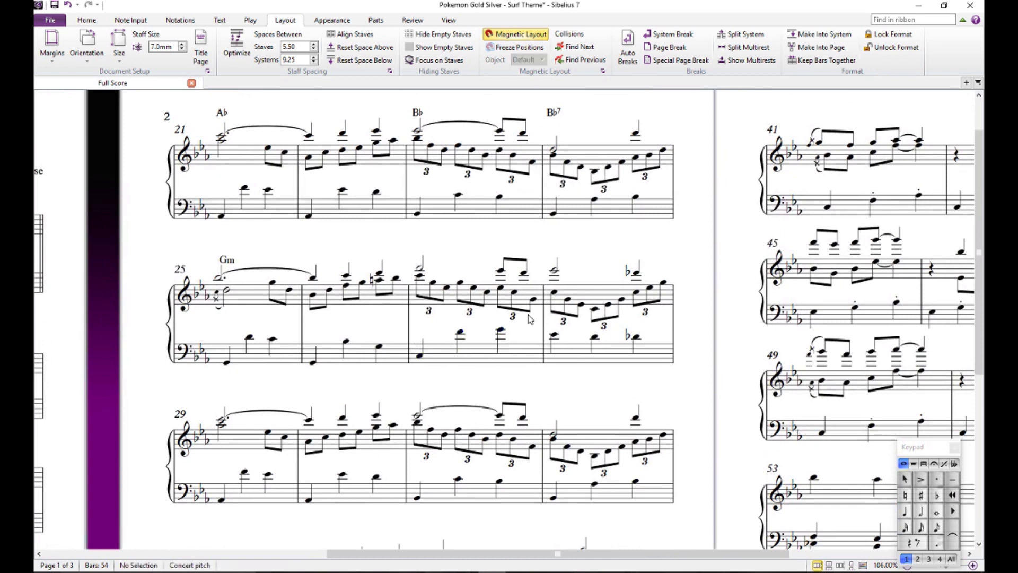
- Audition the descending bass line on beats 1, 2 and 3 of bar 28, repeating the D flat
{"action": "left_click", "coordinate": [554, 335]}
{"action": "left_click", "coordinate": [636, 337]}
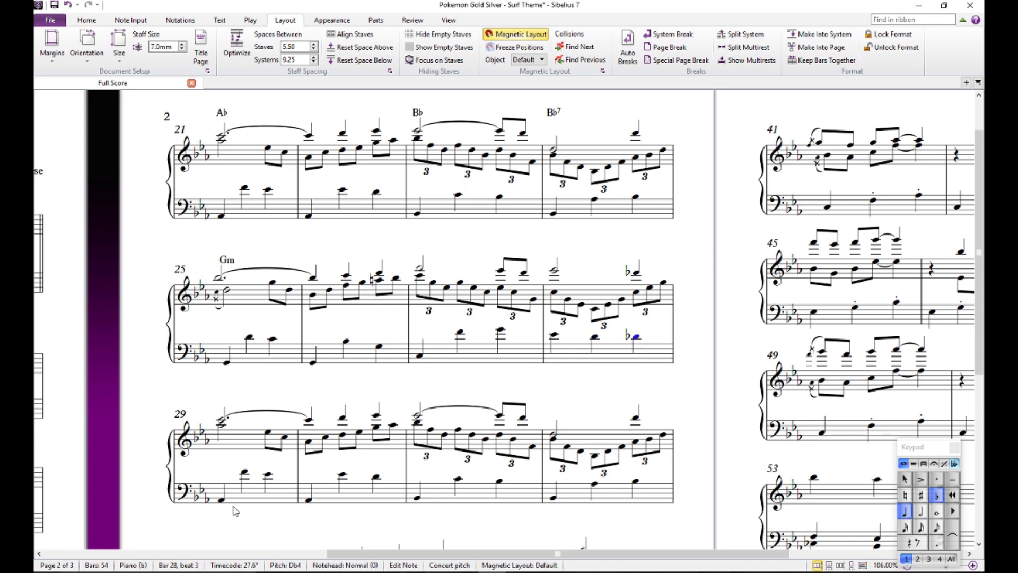
{"action": "left_click", "coordinate": [575, 402]}
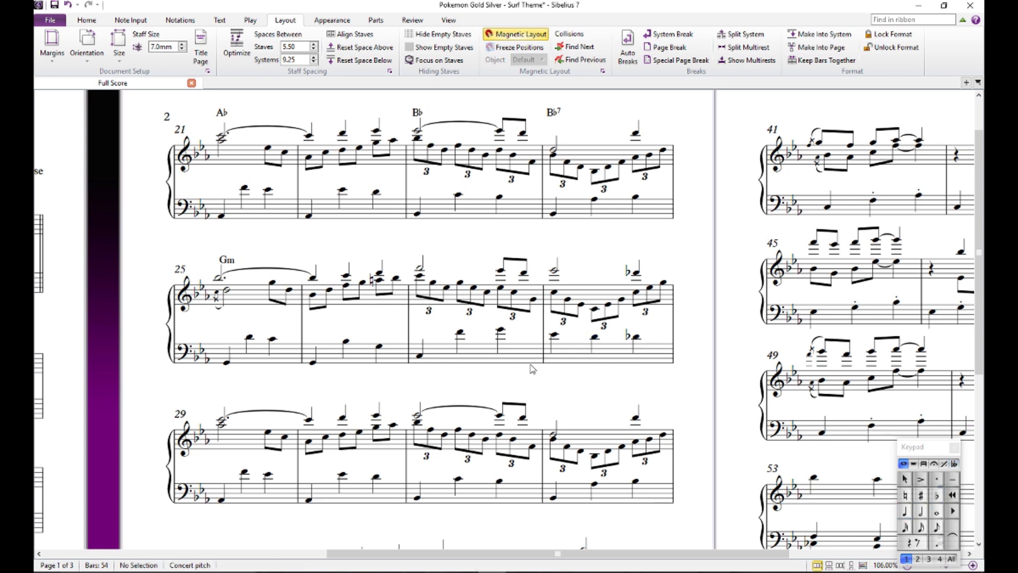
{"action": "left_click", "coordinate": [636, 336]}
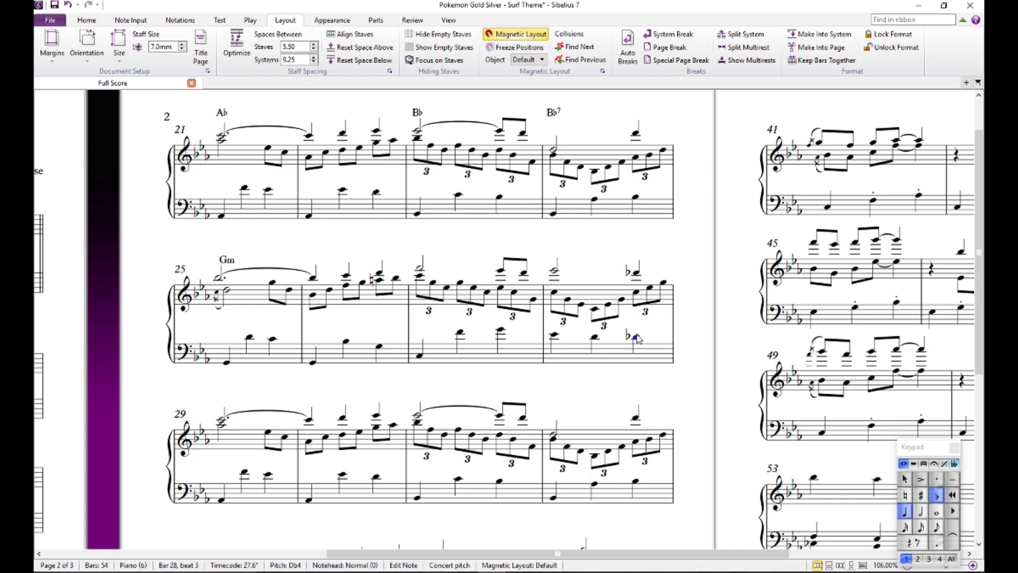
{"action": "left_click", "coordinate": [554, 335]}
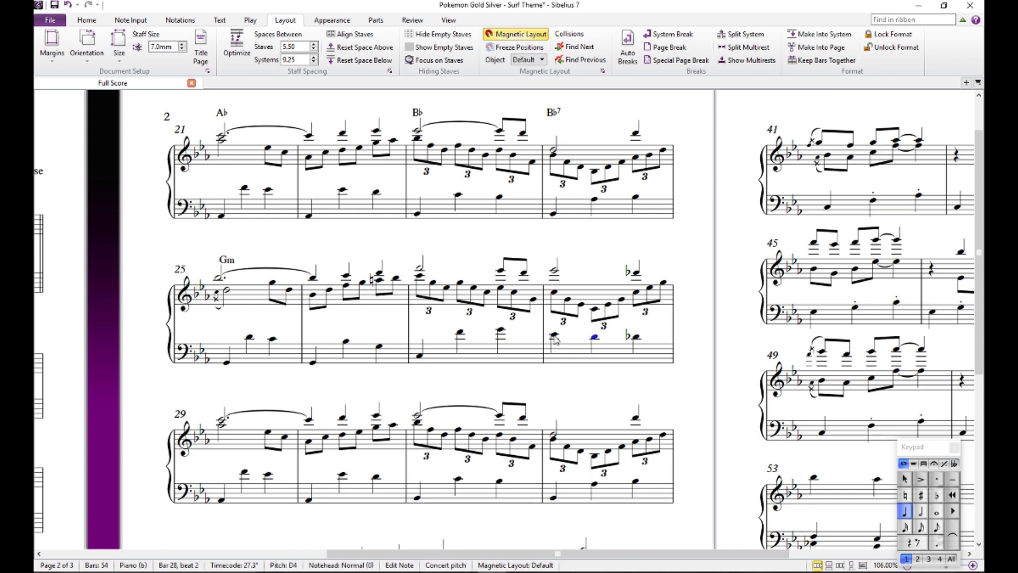
{"action": "key", "text": "Right"}
{"action": "key", "text": "Right"}
{"action": "key", "text": "Down"}
{"action": "key", "text": "KP_9"}
{"action": "left_click", "coordinate": [569, 389]}
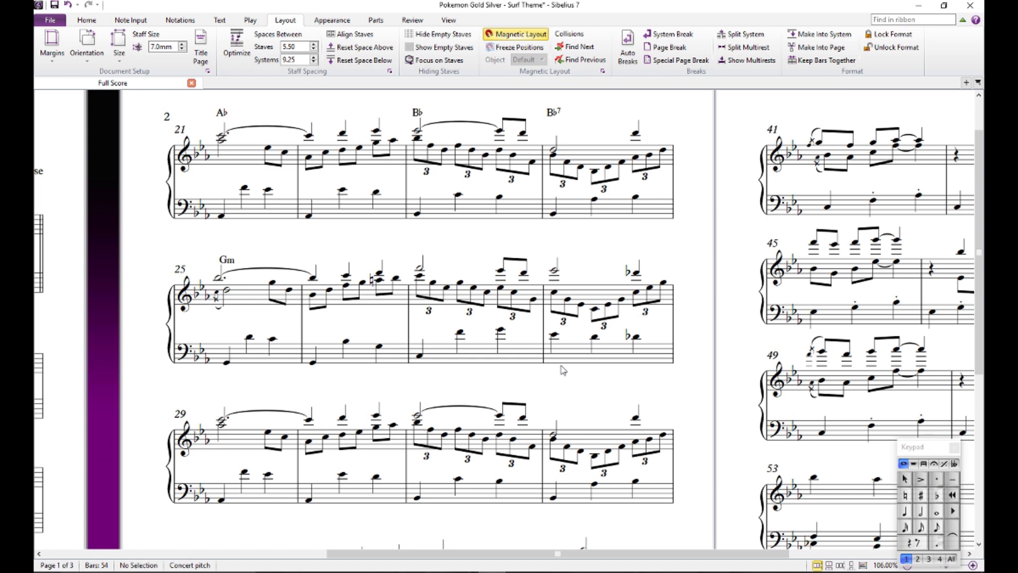
{"action": "left_click", "coordinate": [636, 337]}
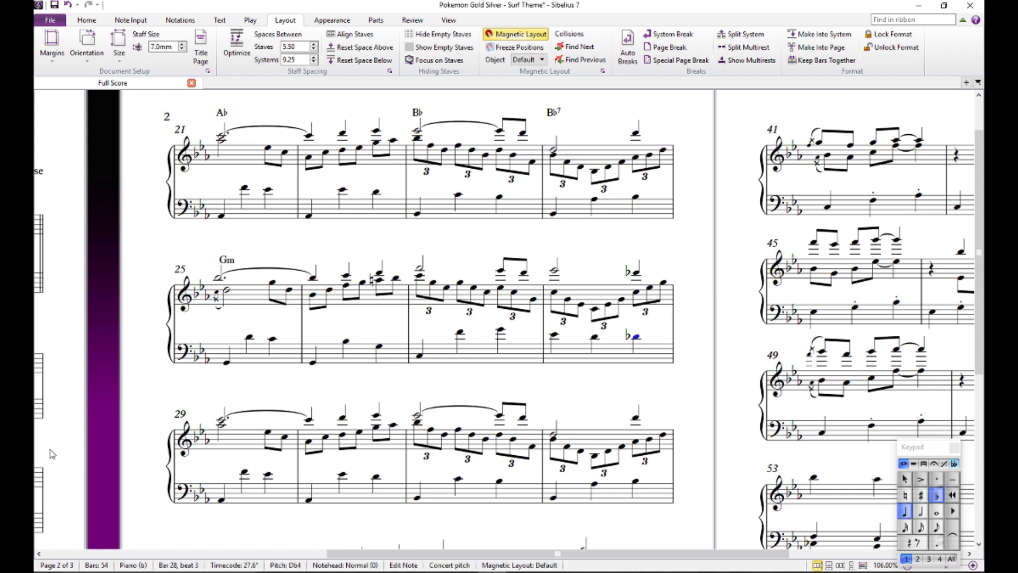
{"action": "left_click", "coordinate": [271, 401]}
- Add a Cm chord symbol above beat 1 of bar 27
{"action": "left_click", "coordinate": [422, 269]}
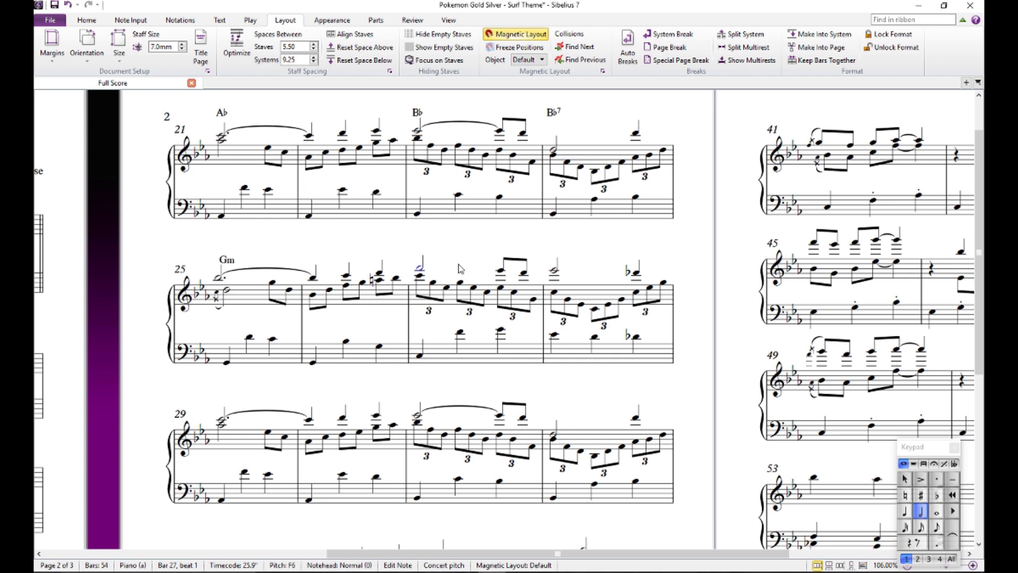
{"action": "type", "text": "Gm"}
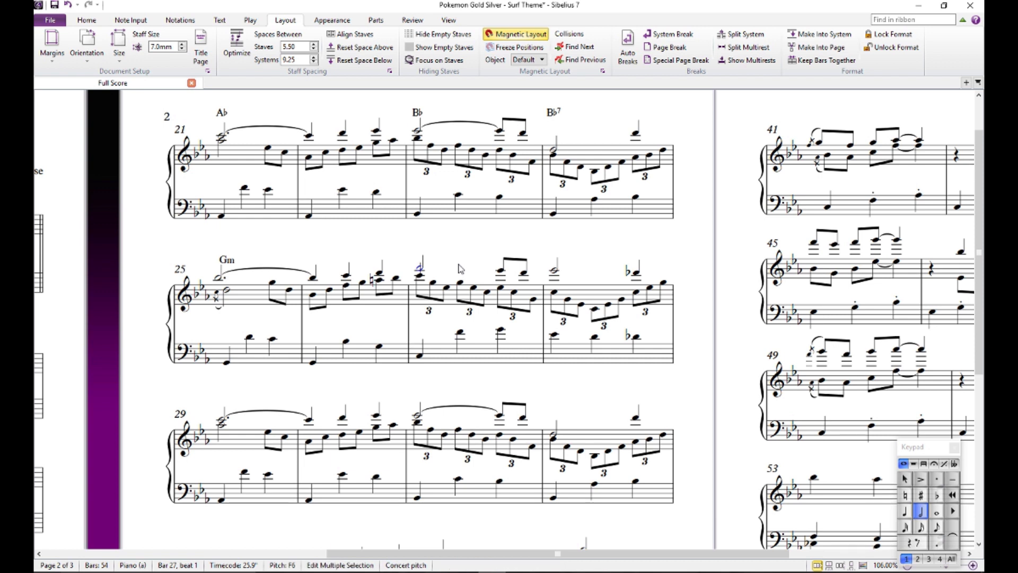
{"action": "key", "text": "Escape"}
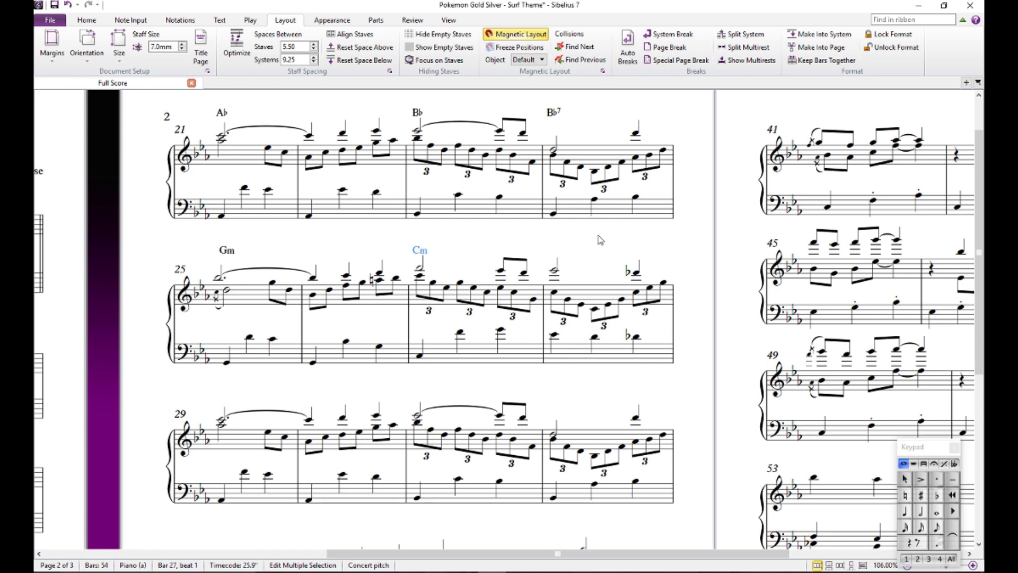
{"action": "key", "text": "Escape"}
- Copy the A♭, B♭, B♭7, Gm and Cm chord symbols from bars 21–27 to the matching passage starting at bar 29
{"action": "scroll", "coordinate": [644, 391], "scroll_direction": "down", "scroll_amount": 5}
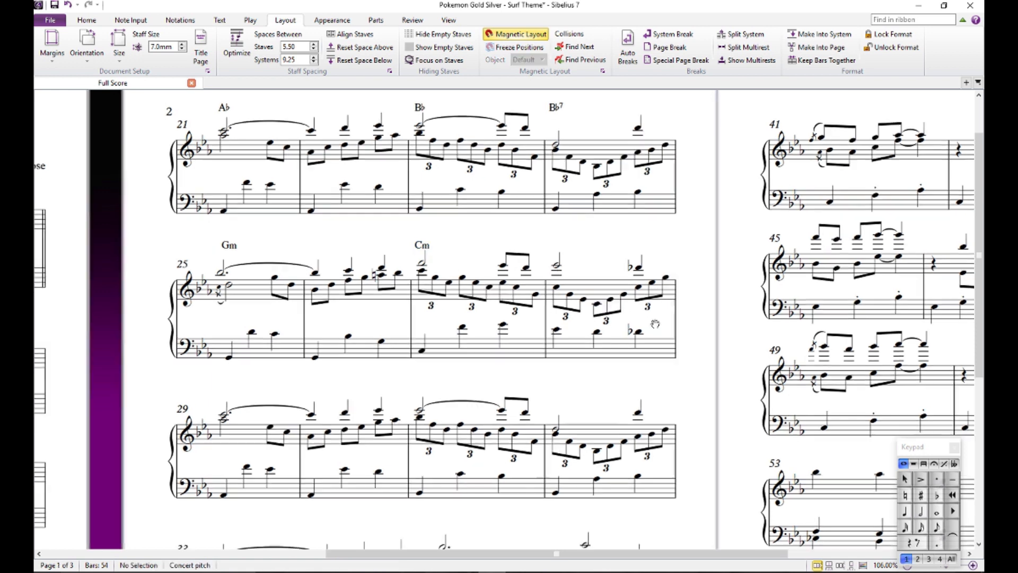
{"action": "scroll", "coordinate": [270, 228], "scroll_direction": "up", "scroll_amount": 3}
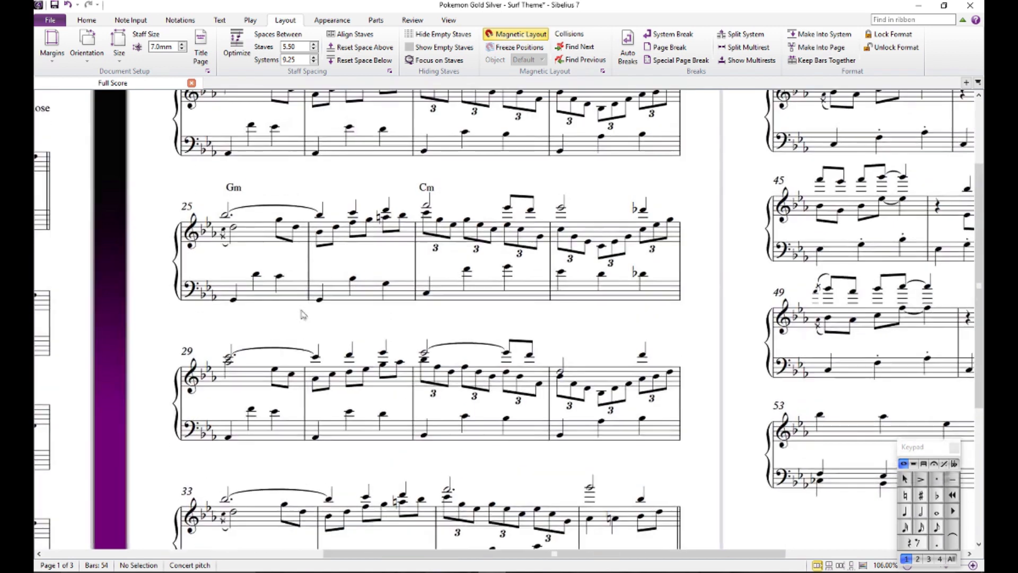
{"action": "scroll", "coordinate": [332, 432], "scroll_direction": "down", "scroll_amount": 3}
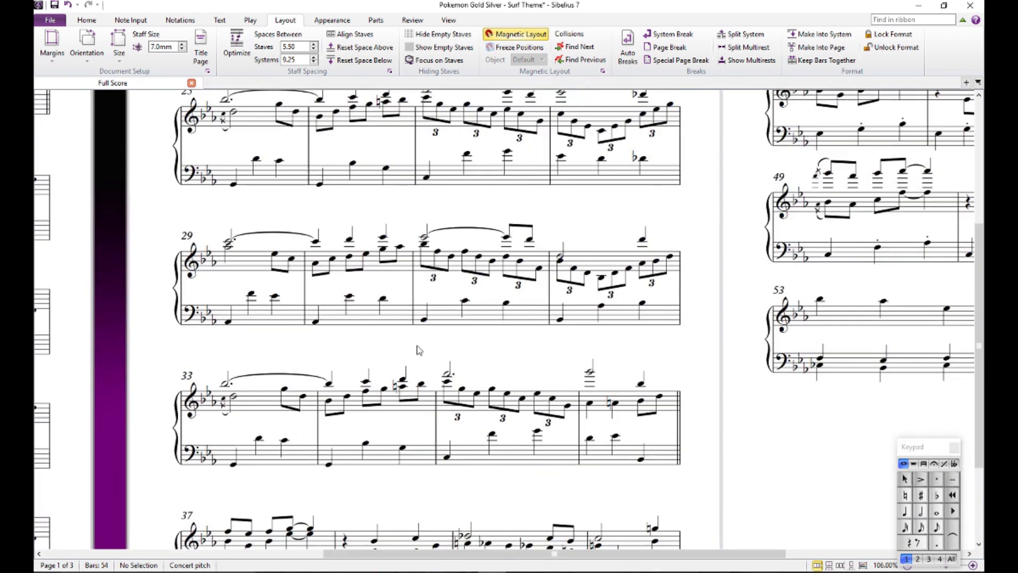
{"action": "scroll", "coordinate": [276, 180], "scroll_direction": "up", "scroll_amount": 8}
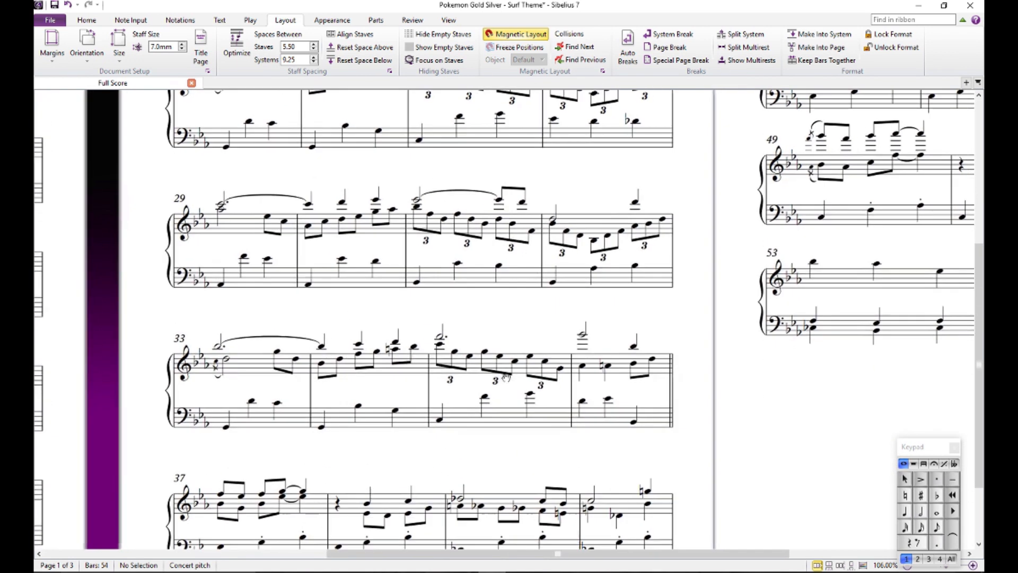
{"action": "left_click", "coordinate": [253, 162]}
{"action": "key", "text": "Escape"}
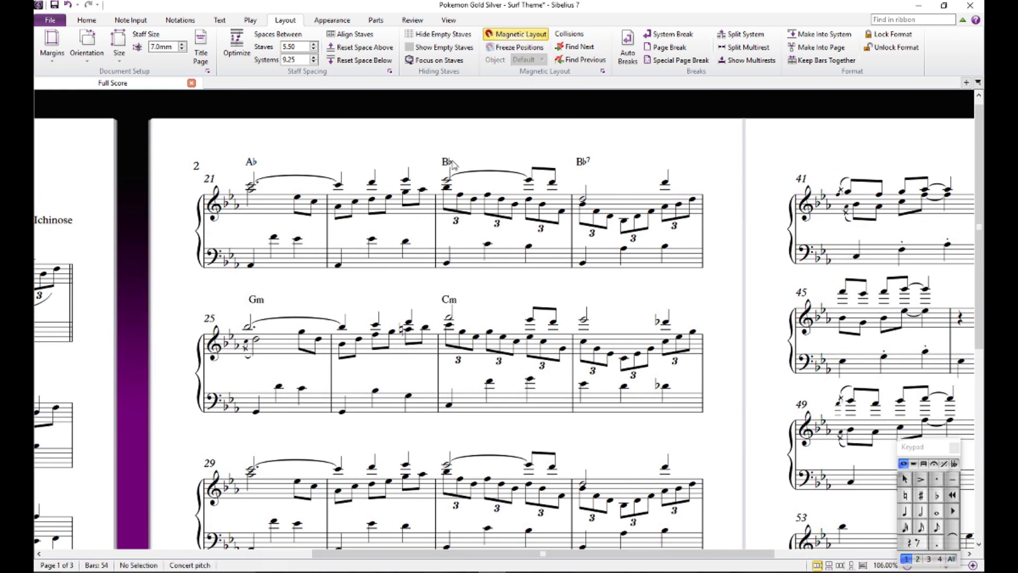
{"action": "left_click", "coordinate": [583, 164]}
{"action": "left_click", "coordinate": [451, 164], "text": "ctrl"}
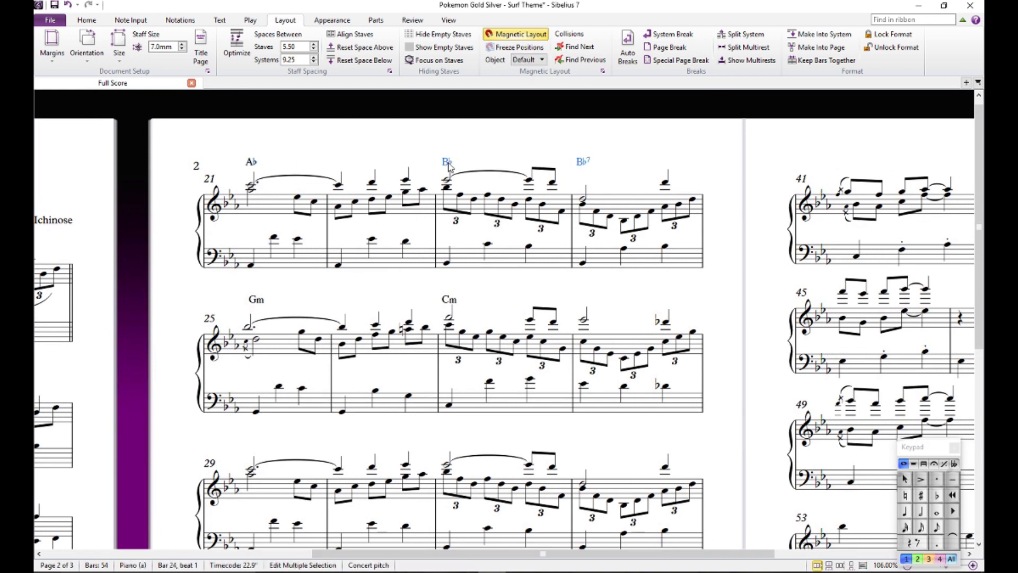
{"action": "left_click", "coordinate": [254, 163], "text": "ctrl"}
{"action": "left_click", "coordinate": [256, 301], "text": "ctrl"}
{"action": "left_click", "coordinate": [253, 471]}
{"action": "key", "text": "ctrl+v"}
{"action": "scroll", "coordinate": [525, 350], "scroll_direction": "down", "scroll_amount": 3}
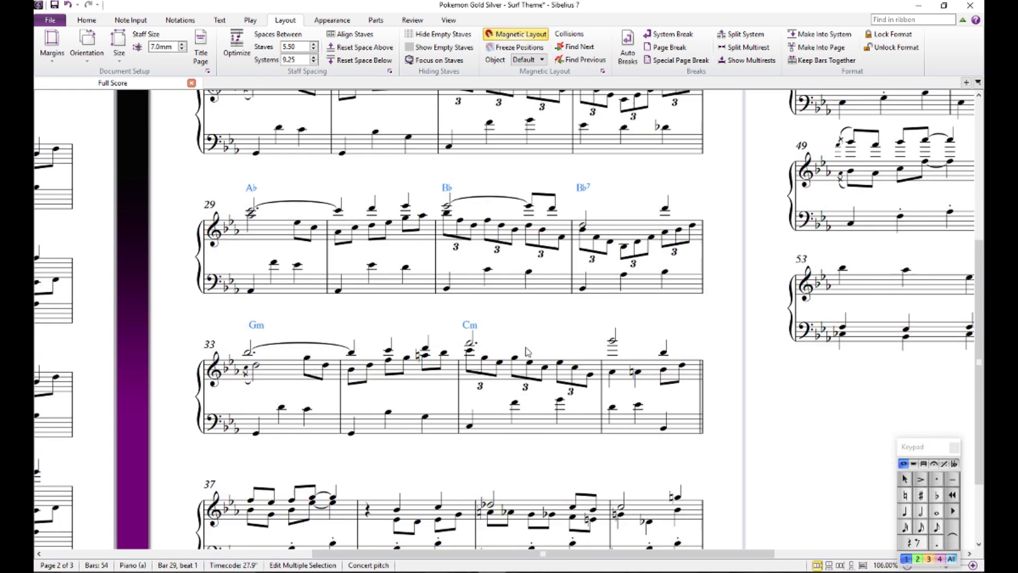
{"action": "scroll", "coordinate": [530, 340], "scroll_direction": "down", "scroll_amount": 3}
{"action": "key", "text": "Escape"}
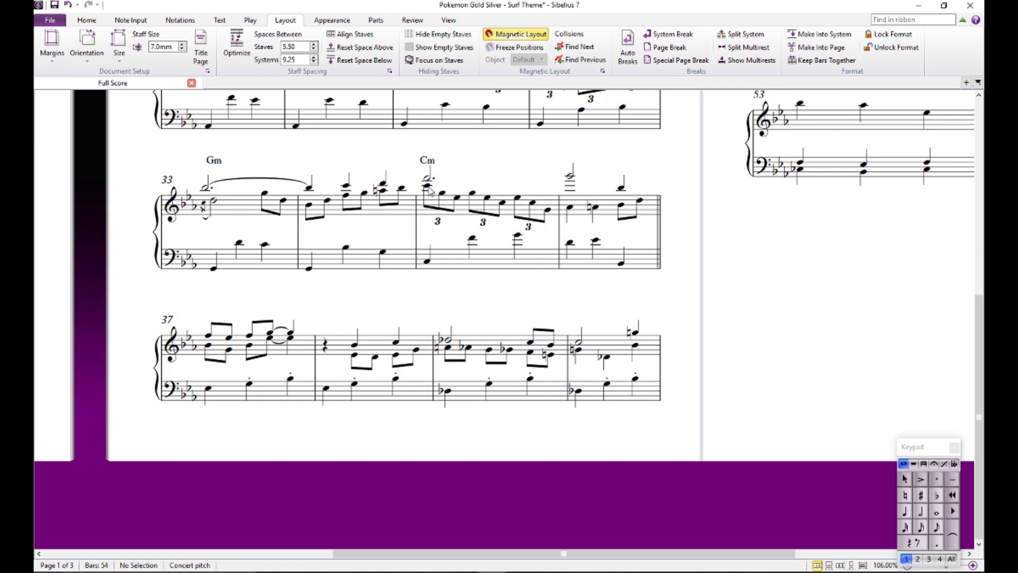
- Play the score back briefly from beat 1 of bar 35
{"action": "left_click", "coordinate": [427, 186]}
{"action": "key", "text": "space"}
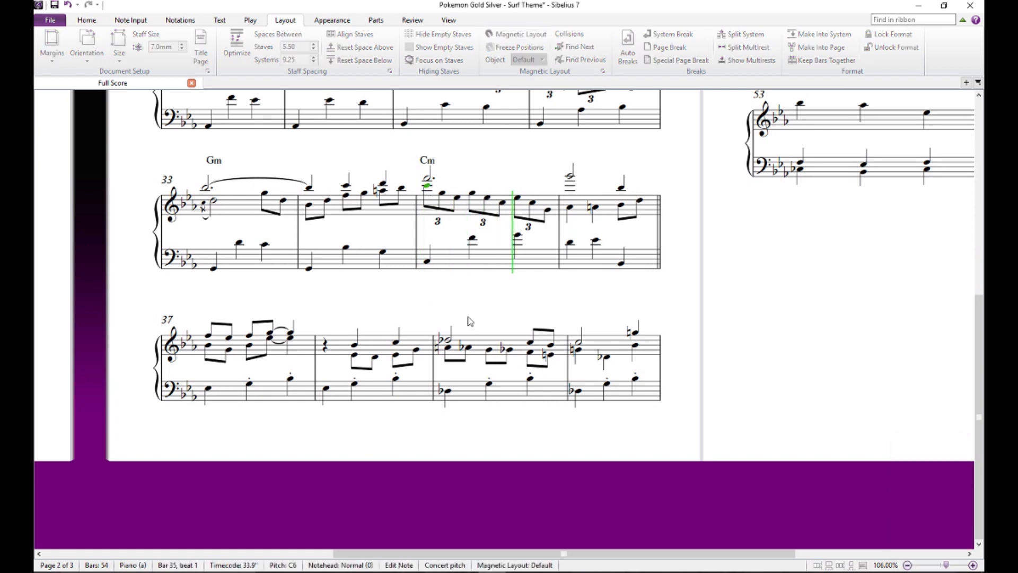
{"action": "key", "text": "space"}
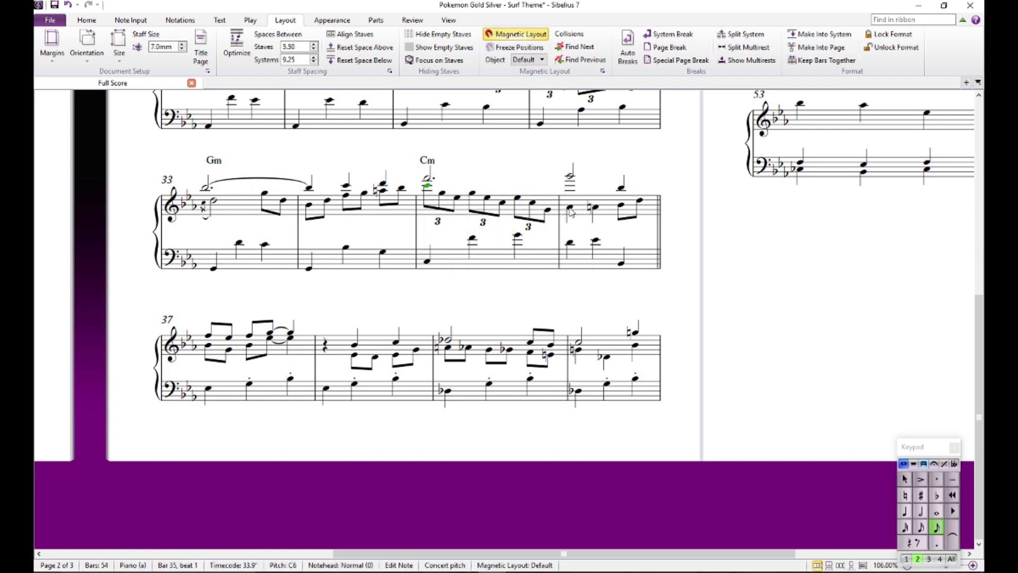
- Audition the bass and inner-voice notes on beats 1 and 2 of bar 36, including the A natural
{"action": "left_click", "coordinate": [569, 207]}
{"action": "left_click", "coordinate": [571, 243]}
{"action": "left_click", "coordinate": [569, 207]}
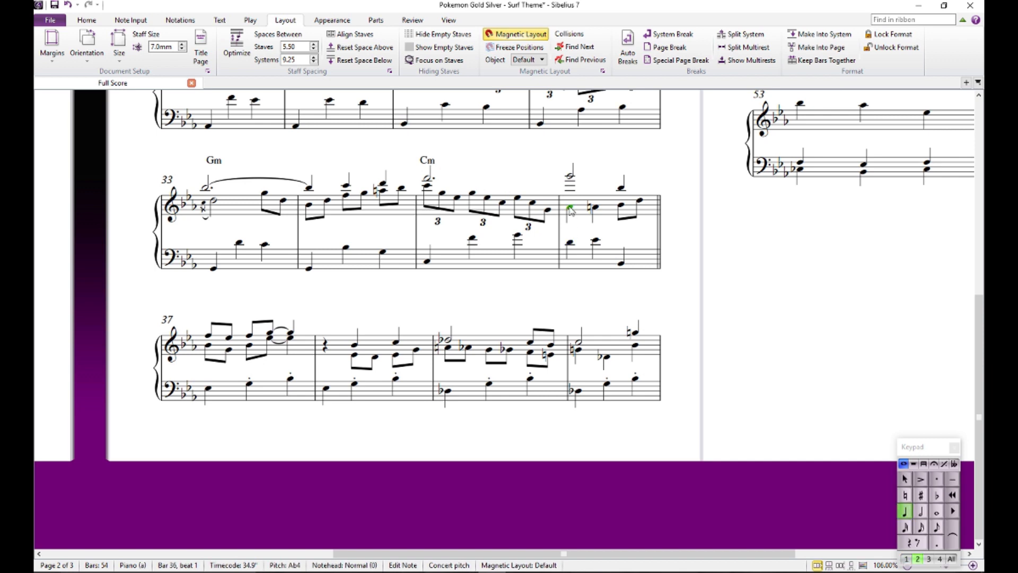
{"action": "left_click", "coordinate": [570, 244]}
{"action": "left_click", "coordinate": [571, 207]}
{"action": "left_click", "coordinate": [595, 240]}
{"action": "left_click", "coordinate": [594, 208]}
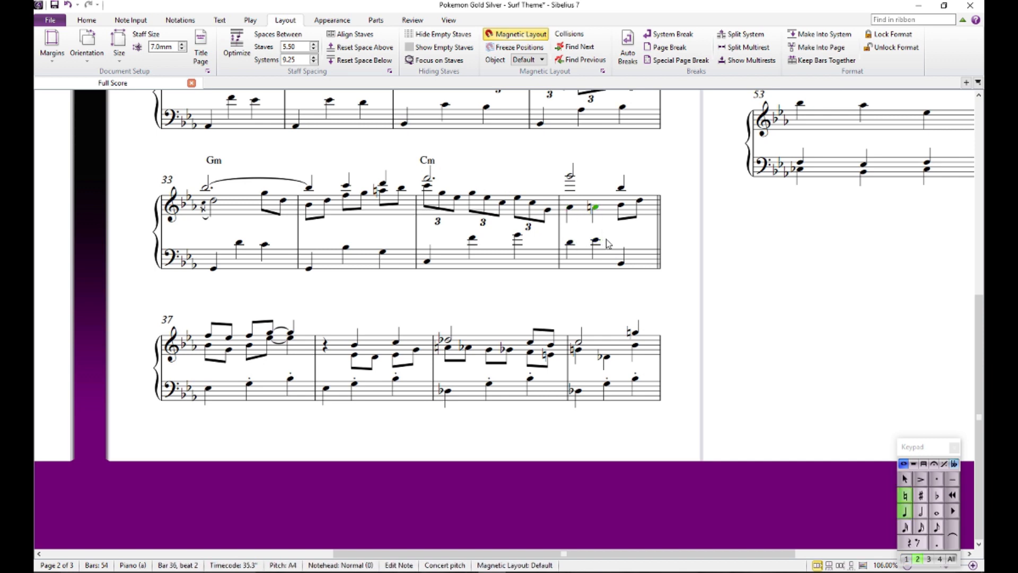
- Audition the bass, inner-voice and melody notes on beat 3 of bar 36, including the final inner-voice D
{"action": "left_click", "coordinate": [621, 263]}
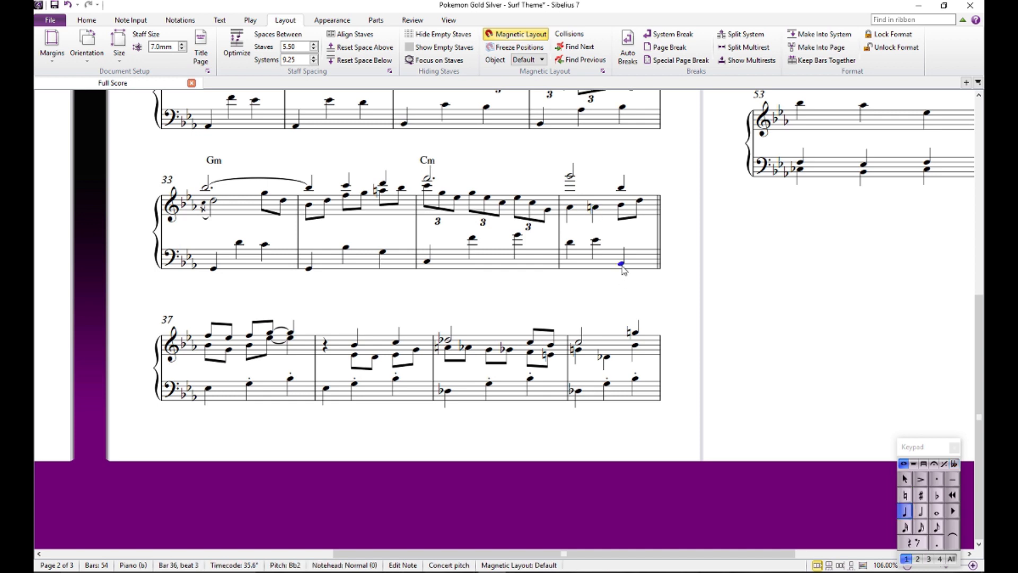
{"action": "left_click", "coordinate": [621, 206]}
{"action": "left_click", "coordinate": [621, 189]}
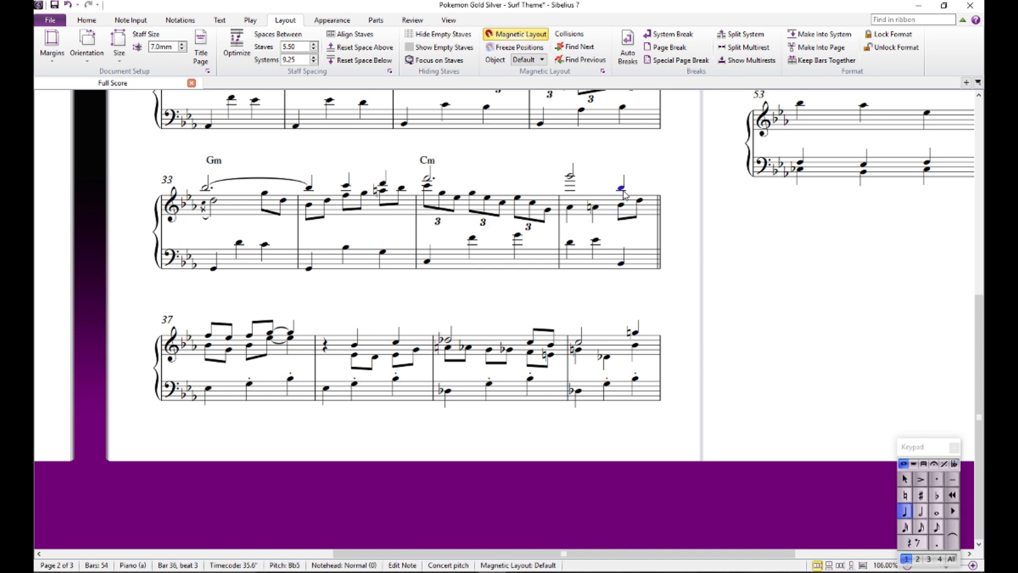
{"action": "left_click", "coordinate": [640, 201]}
{"action": "left_click", "coordinate": [621, 263]}
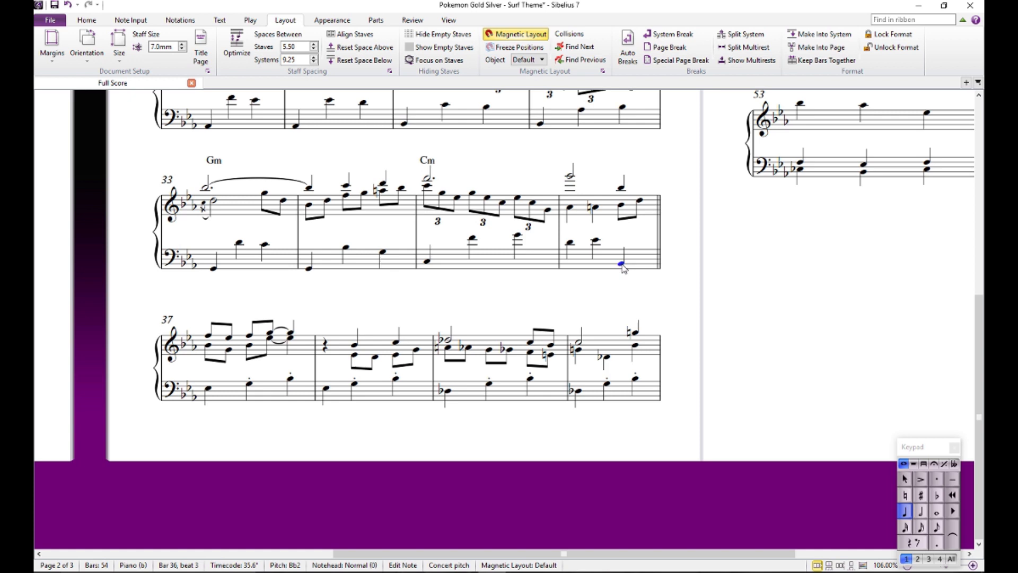
{"action": "left_click", "coordinate": [620, 205]}
{"action": "left_click", "coordinate": [640, 201]}
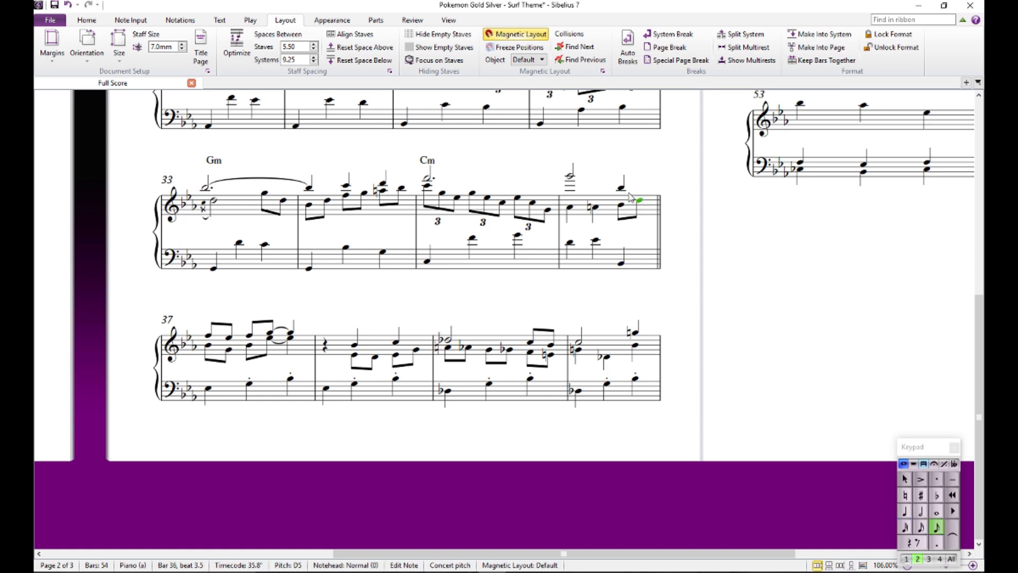
- Compare bar 36's opening bass D with the inner-voice A flat and A natural by auditioning them again
{"action": "left_click", "coordinate": [571, 177]}
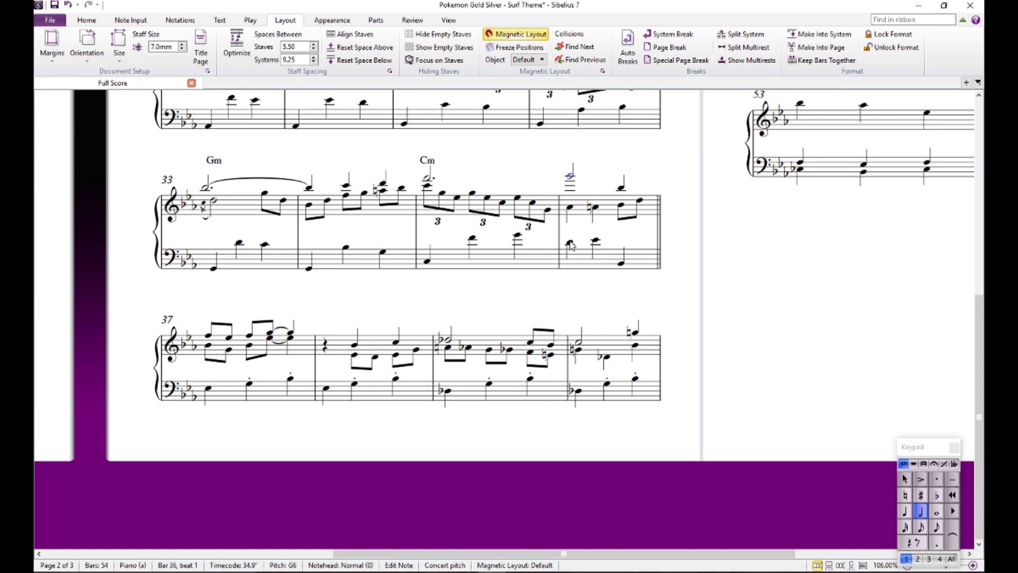
{"action": "left_click", "coordinate": [571, 211]}
{"action": "left_click", "coordinate": [594, 207]}
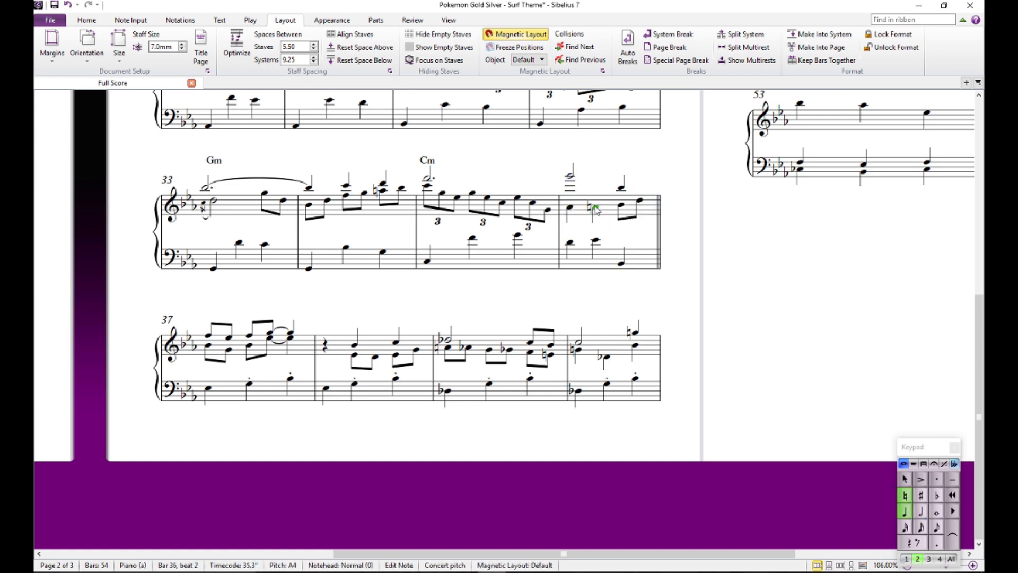
{"action": "left_click", "coordinate": [569, 242]}
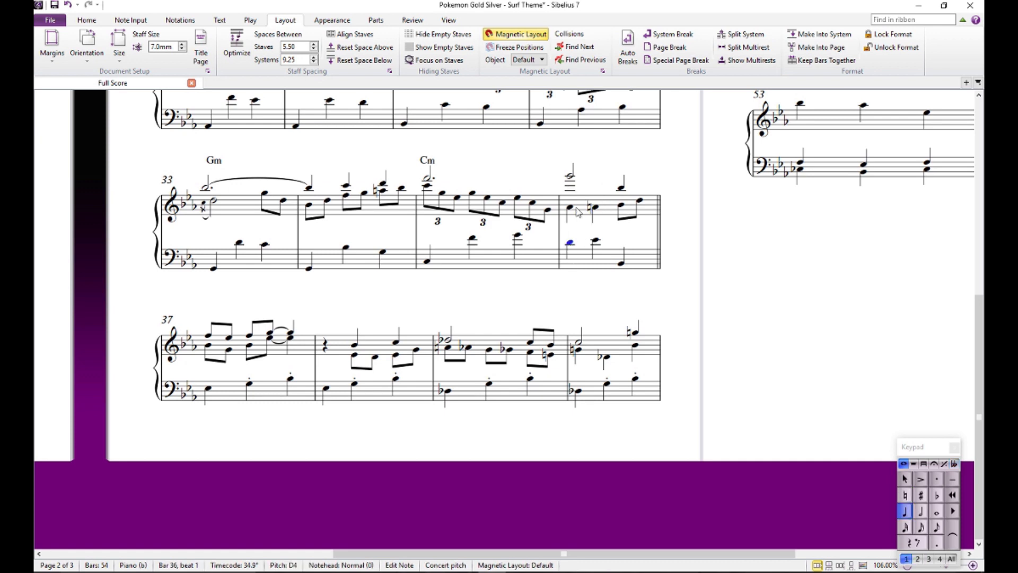
- Audition bar 36's opening bass D and inner-voice A flat in alternation to judge the beat 1 harmony
{"action": "left_click", "coordinate": [569, 208], "text": "ctrl"}
{"action": "left_click", "coordinate": [568, 224]}
{"action": "left_click", "coordinate": [571, 210]}
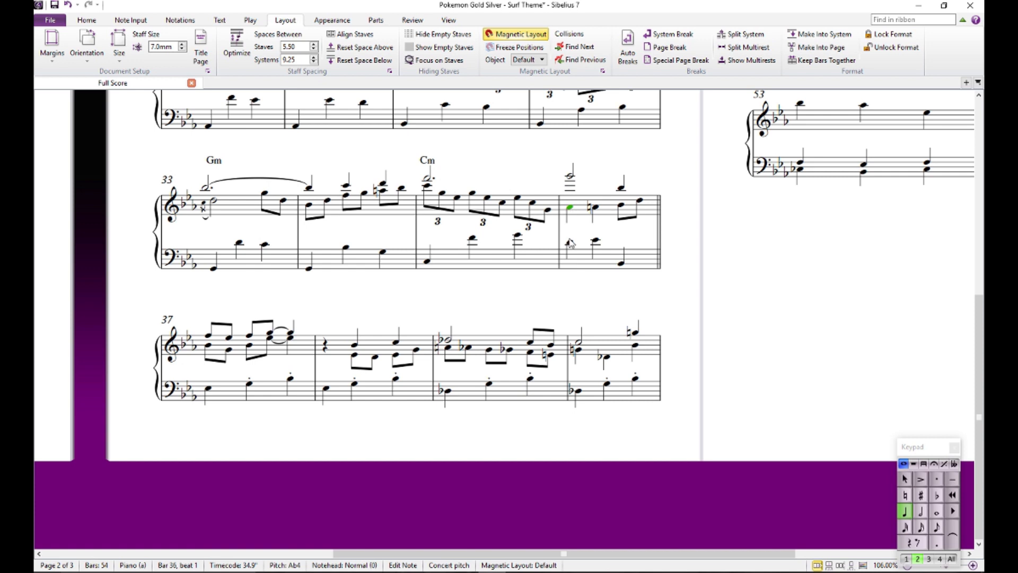
{"action": "left_click", "coordinate": [569, 239]}
{"action": "left_click", "coordinate": [570, 210]}
{"action": "left_click", "coordinate": [571, 222]}
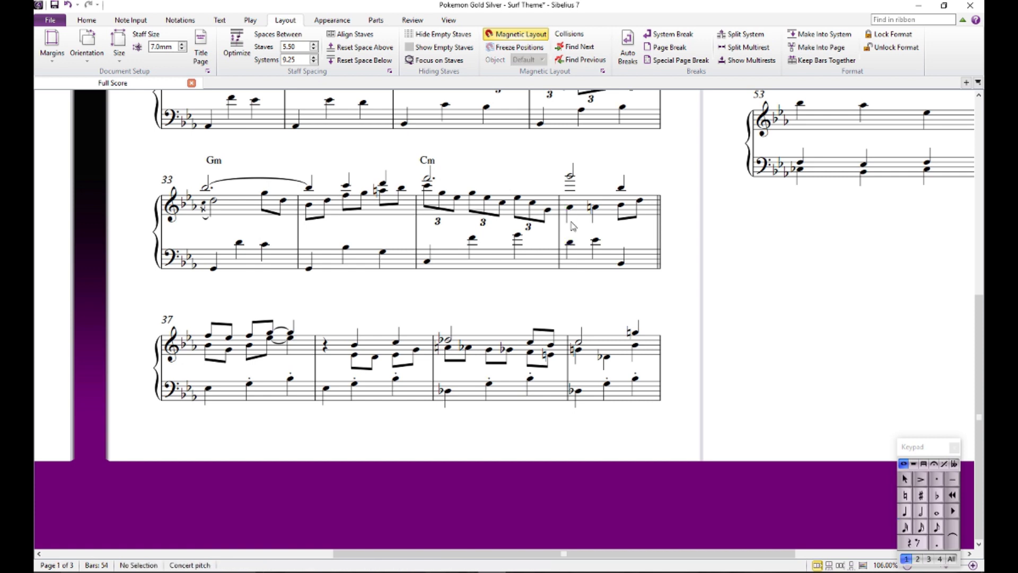
{"action": "left_click", "coordinate": [570, 242]}
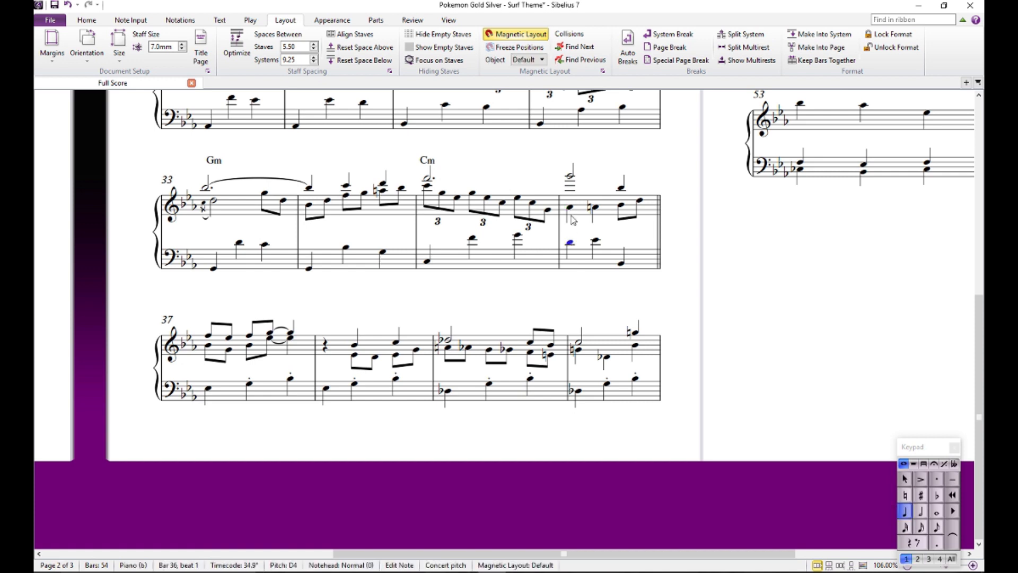
{"action": "left_click", "coordinate": [570, 213]}
{"action": "left_click", "coordinate": [570, 208]}
{"action": "left_click", "coordinate": [587, 235]}
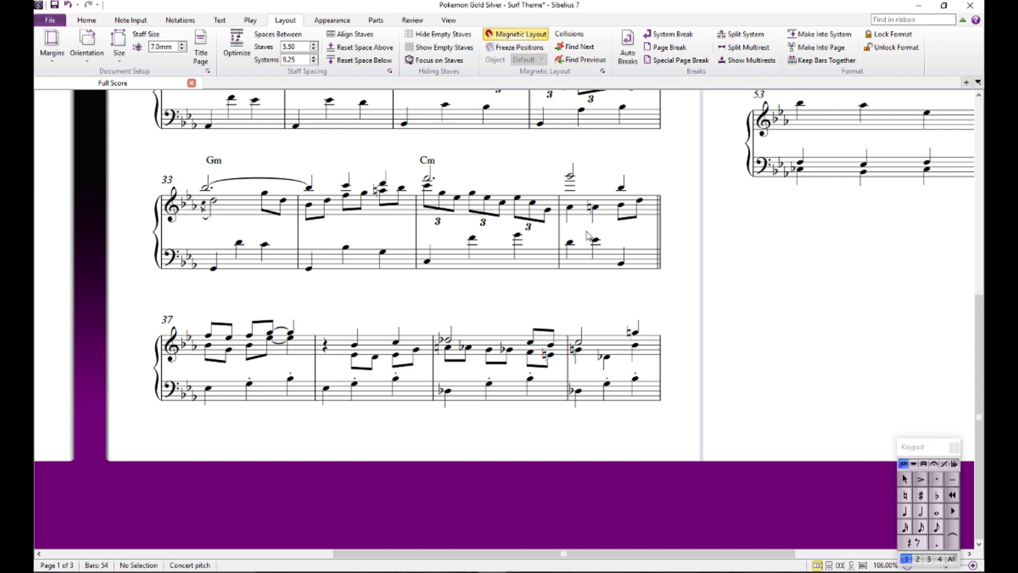
- Add a Bb7 chord symbol above the melody G on beat 1 of bar 36
{"action": "left_click", "coordinate": [570, 178]}
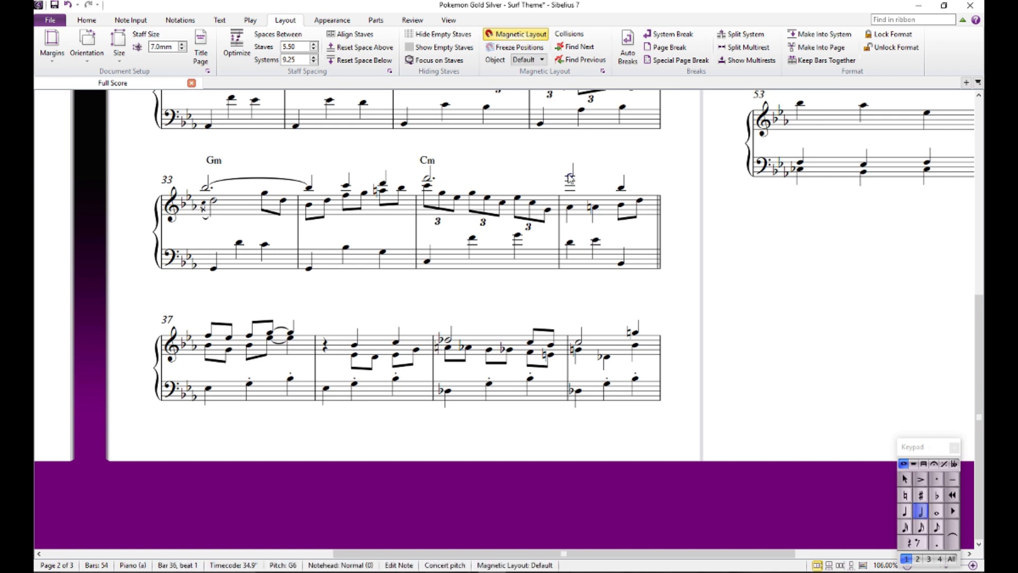
{"action": "double_click", "coordinate": [570, 178]}
{"action": "type", "text": "Bb7"}
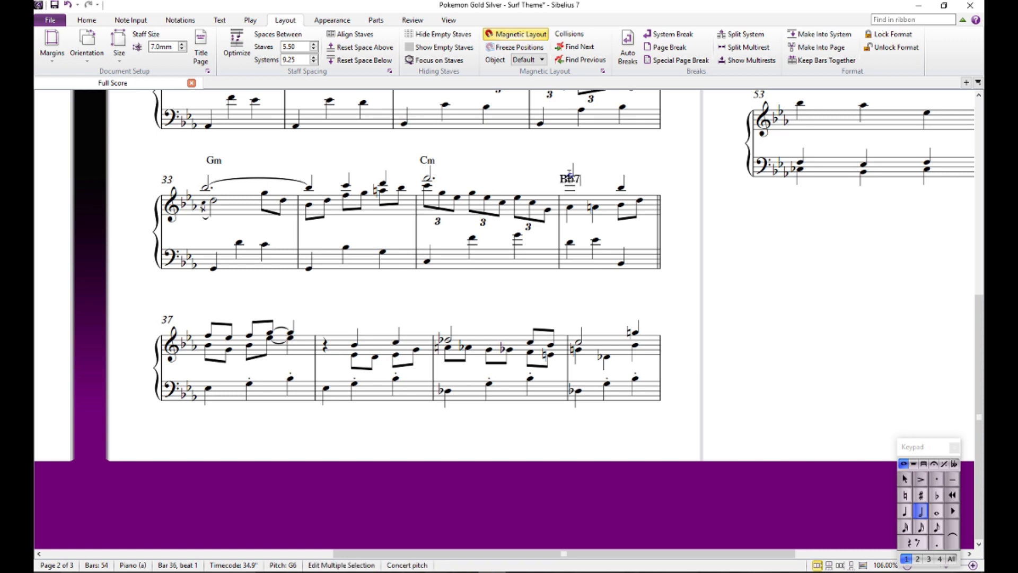
{"action": "left_click", "coordinate": [609, 173]}
- Audition the bass E flat and inner-voice A natural on beat 2 of bar 36, and play the bar back briefly
{"action": "left_click", "coordinate": [596, 242]}
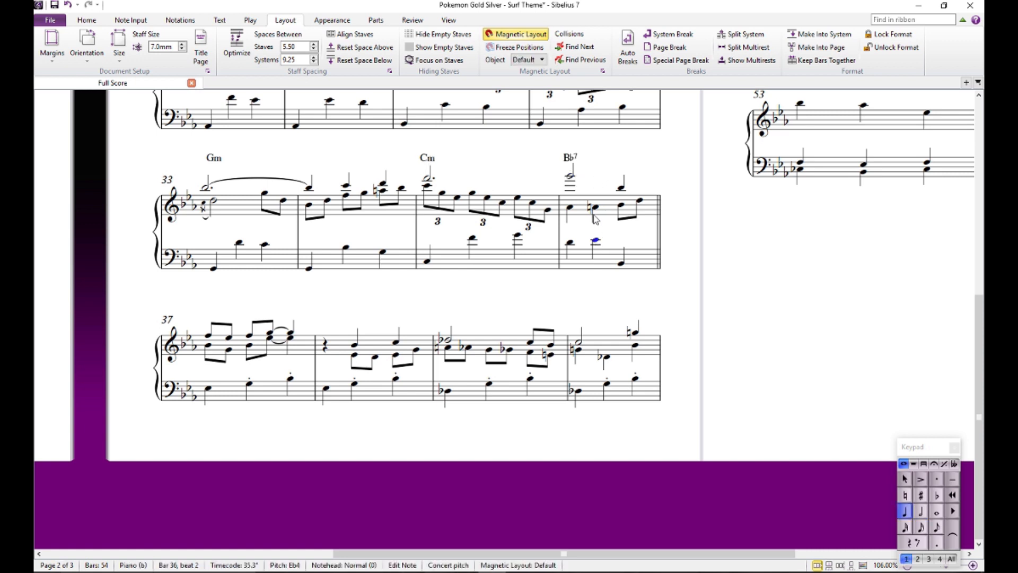
{"action": "left_click", "coordinate": [594, 208], "text": "ctrl"}
{"action": "left_click", "coordinate": [570, 208]}
{"action": "key", "text": "p"}
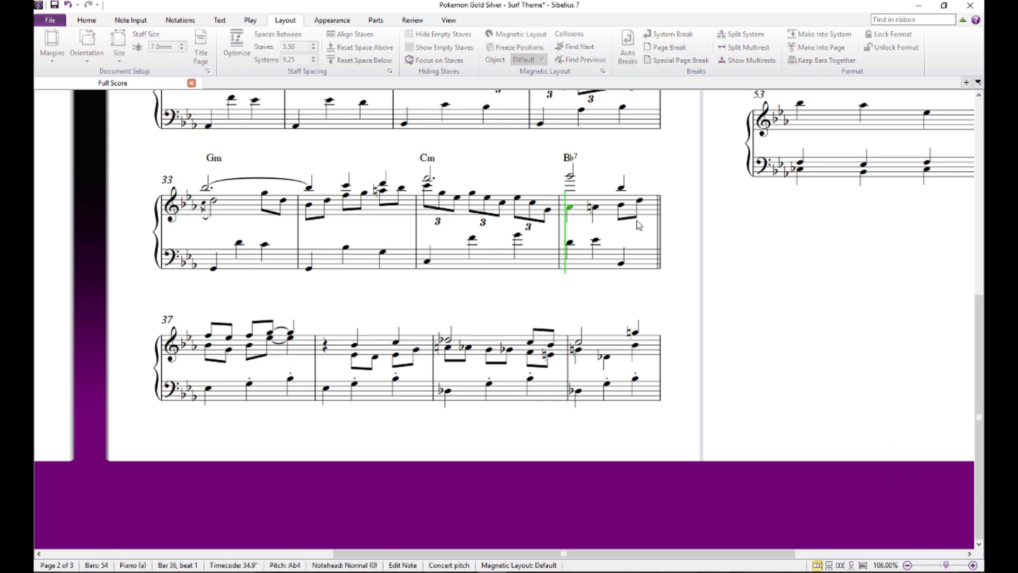
{"action": "key", "text": "Escape"}
{"action": "key", "text": "Escape"}
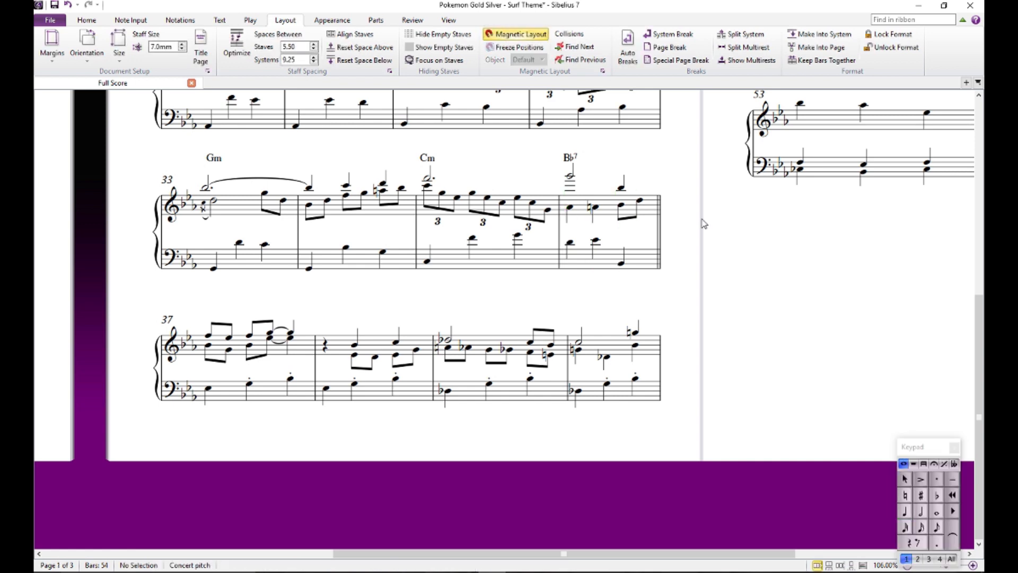
- Add an F7 chord symbol on beat 2 and a Bb7 chord symbol on beat 3 of bar 36
{"action": "left_click", "coordinate": [598, 242]}
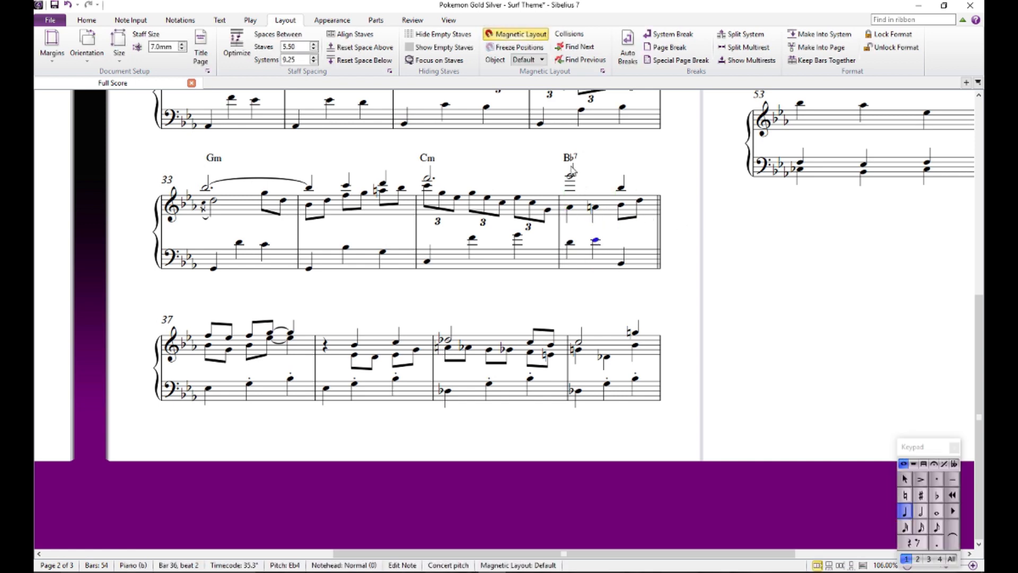
{"action": "double_click", "coordinate": [571, 162]}
{"action": "key", "text": "Escape"}
{"action": "type", "text": "F"}
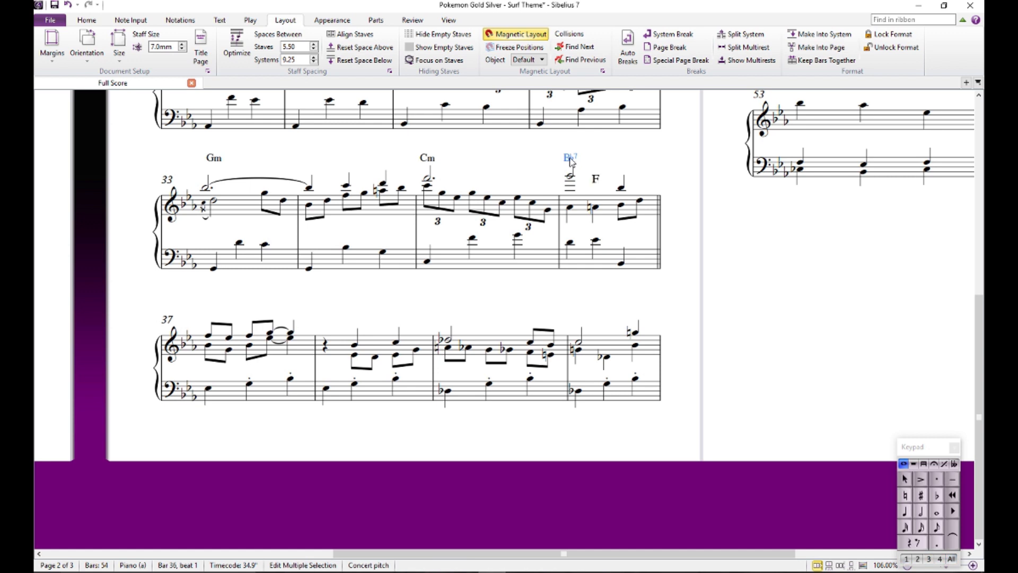
{"action": "type", "text": "7"}
{"action": "key", "text": "space"}
{"action": "type", "text": "Bb7"}
{"action": "key", "text": "Escape"}
{"action": "key", "text": "Escape"}
- Compare bar 36's three chord symbols and audition the inner-voice and bass notes on beat 2
{"action": "left_click", "coordinate": [571, 160]}
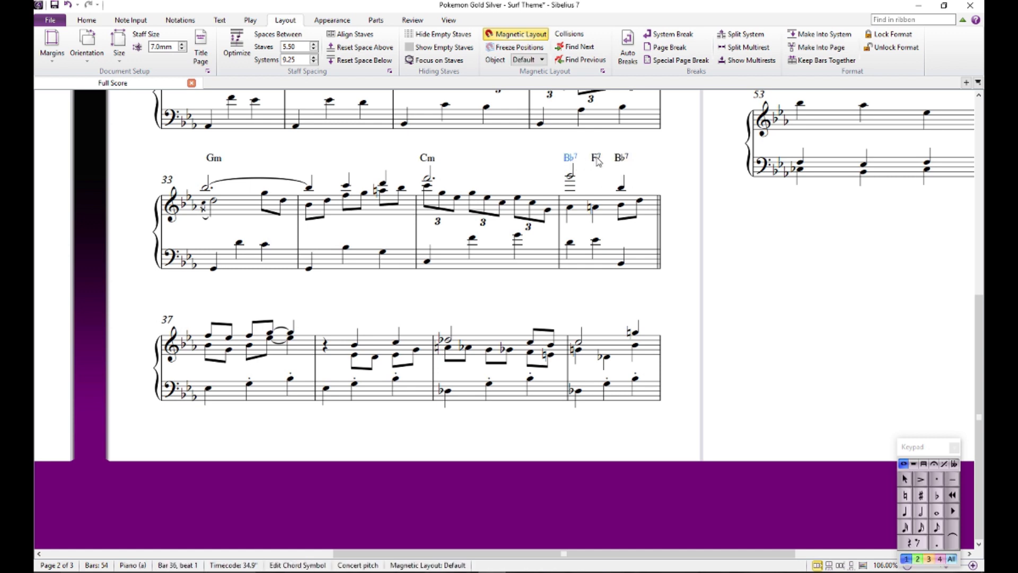
{"action": "left_click", "coordinate": [597, 158]}
{"action": "left_click", "coordinate": [621, 158]}
{"action": "left_click", "coordinate": [570, 158]}
{"action": "left_click", "coordinate": [597, 159]}
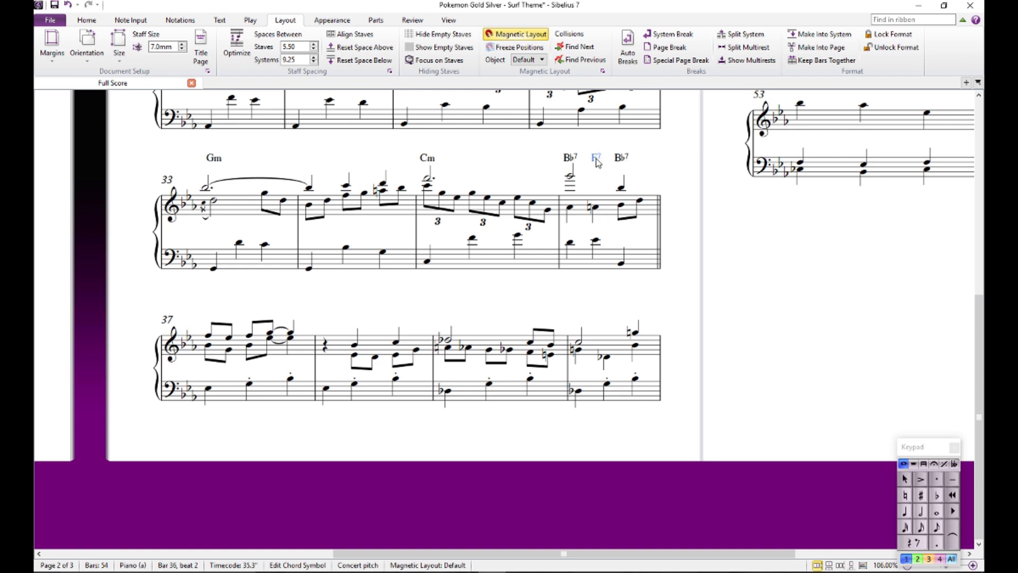
{"action": "left_click", "coordinate": [594, 208]}
{"action": "key", "text": "Escape"}
{"action": "left_click", "coordinate": [595, 242]}
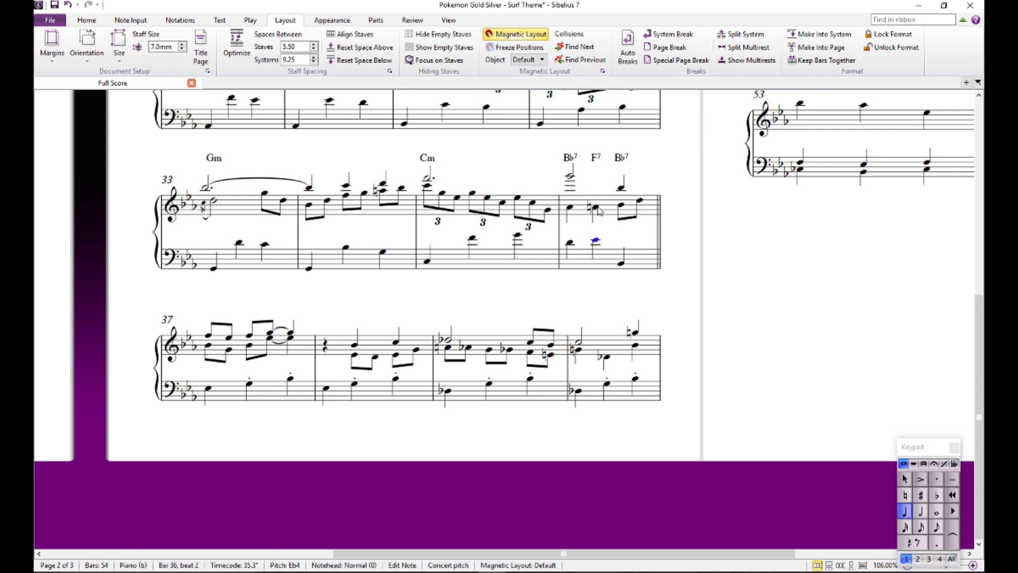
{"action": "key", "text": "Escape"}
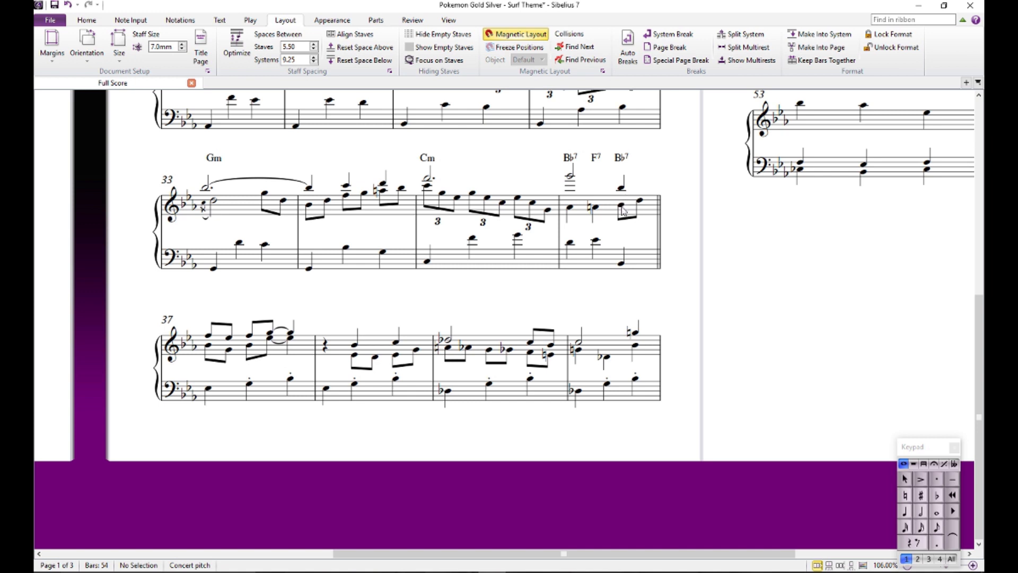
- Audition the inner-voice and bass notes on beat 3 of bar 36 and change that beat's chord symbol to Bb
{"action": "left_click", "coordinate": [623, 205]}
{"action": "key", "text": "alt+Down"}
{"action": "double_click", "coordinate": [619, 157]}
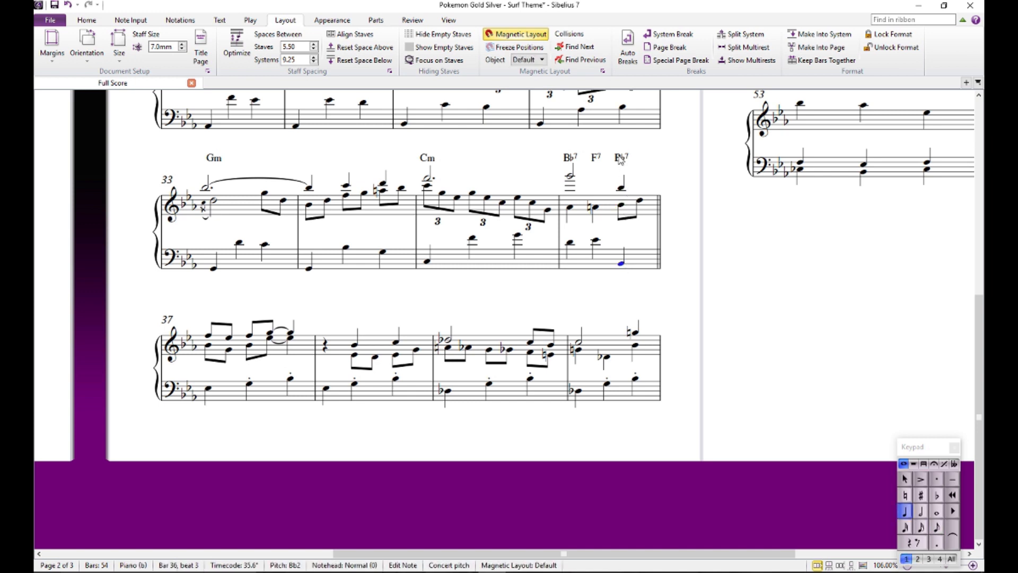
{"action": "left_click", "coordinate": [693, 177]}
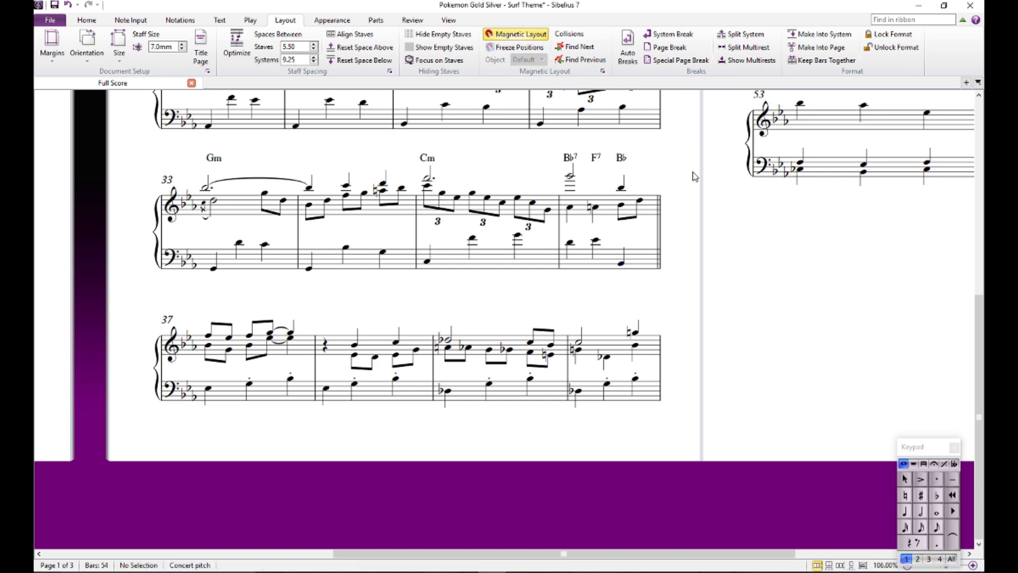
- Review the chord progression over bar 36 by selecting its chord symbols in order
{"action": "left_click", "coordinate": [572, 158]}
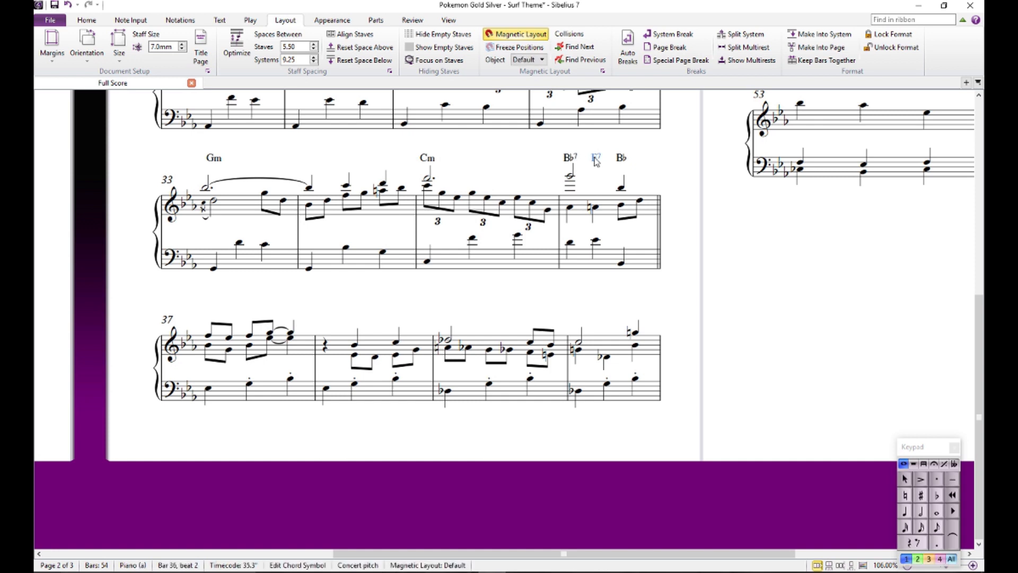
{"action": "key", "text": "Escape"}
{"action": "left_click", "coordinate": [622, 158]}
- Add an Eb chord symbol on beat 1 of bar 37
{"action": "left_click", "coordinate": [209, 336]}
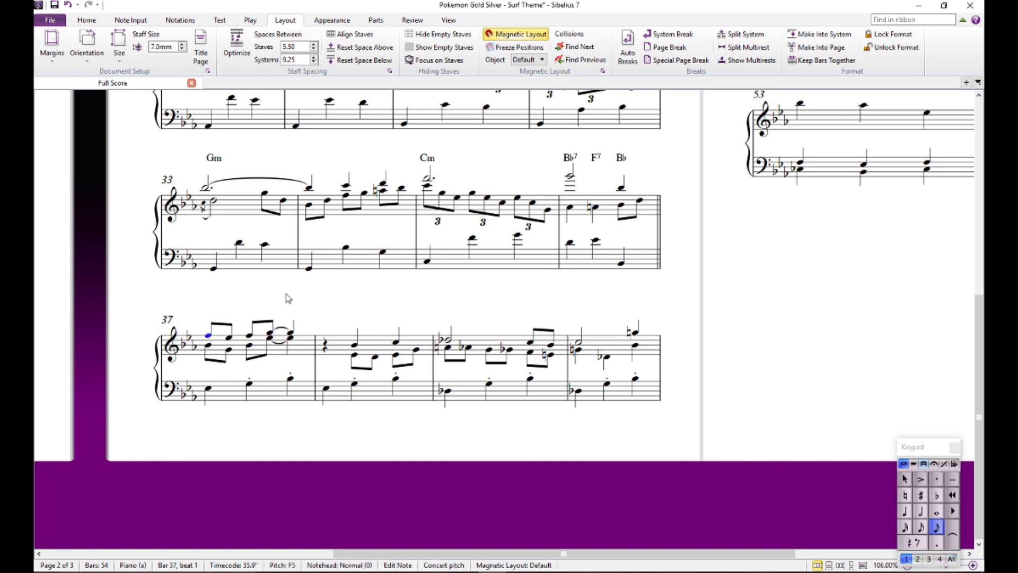
{"action": "key", "text": "ctrl+k"}
{"action": "type", "text": "Eb"}
{"action": "left_click", "coordinate": [288, 298]}
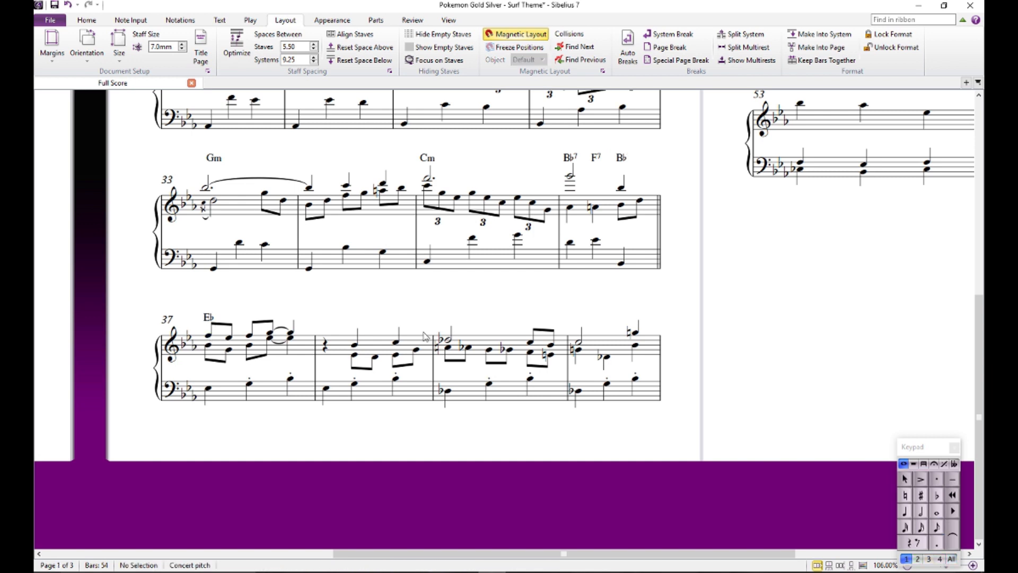
- Delete the F7 and Bb chord symbols from beats 2 and 3 of bar 36 and save the score
{"action": "left_click", "coordinate": [597, 158]}
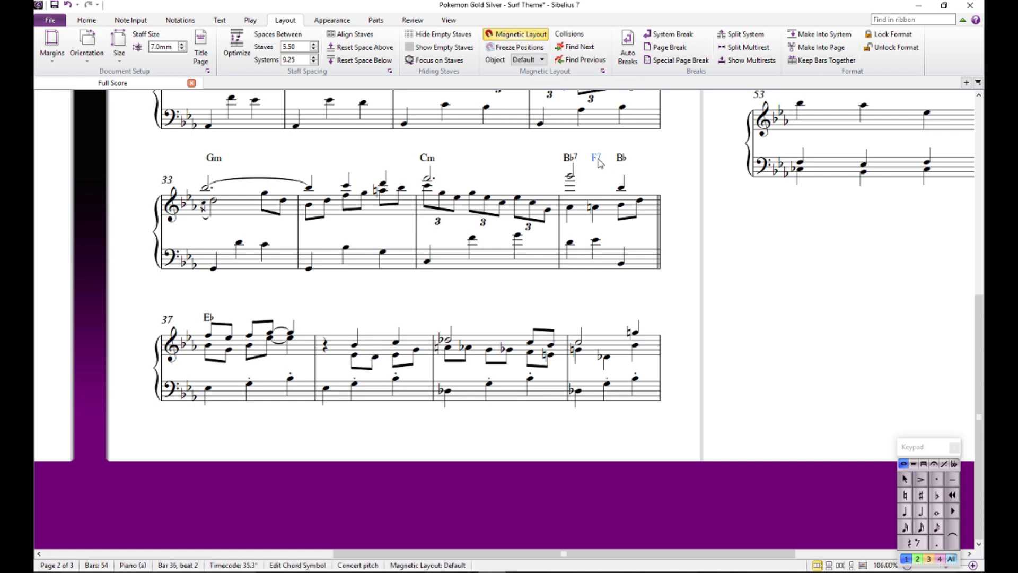
{"action": "key", "text": "Delete"}
{"action": "left_click", "coordinate": [632, 159]}
{"action": "left_click", "coordinate": [623, 159]}
{"action": "key", "text": "Delete"}
{"action": "left_click", "coordinate": [623, 160]}
{"action": "key", "text": "ctrl+s"}
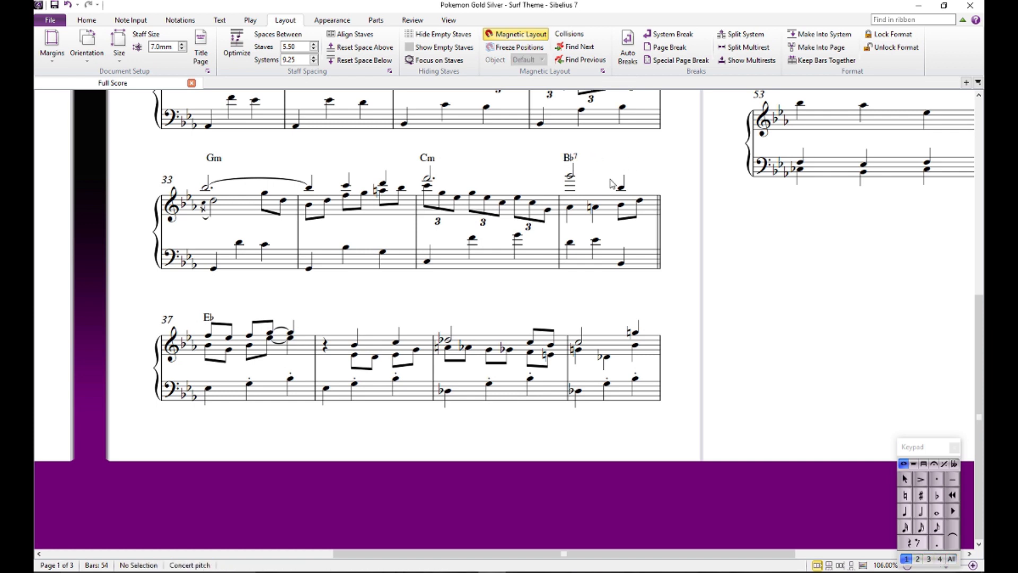
- Play the score back from beat 1 of bar 37 into bar 40
{"action": "left_click_drag", "start_coordinate": [592, 313], "coordinate": [622, 257]}
{"action": "left_click_drag", "start_coordinate": [526, 244], "coordinate": [556, 290]}
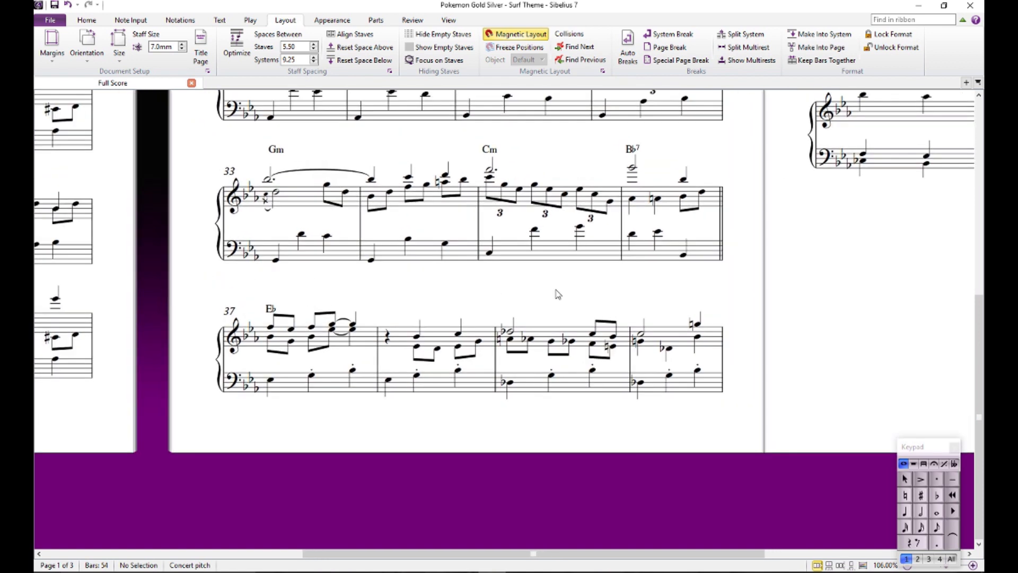
{"action": "left_click_drag", "start_coordinate": [556, 296], "coordinate": [552, 243]}
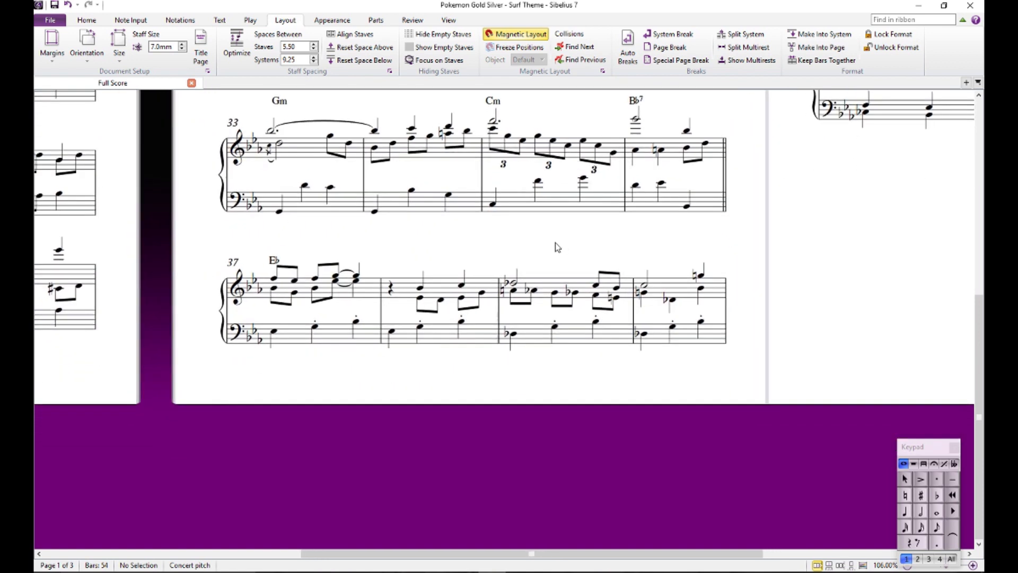
{"action": "left_click_drag", "start_coordinate": [321, 286], "coordinate": [387, 269]}
{"action": "left_click", "coordinate": [335, 277]}
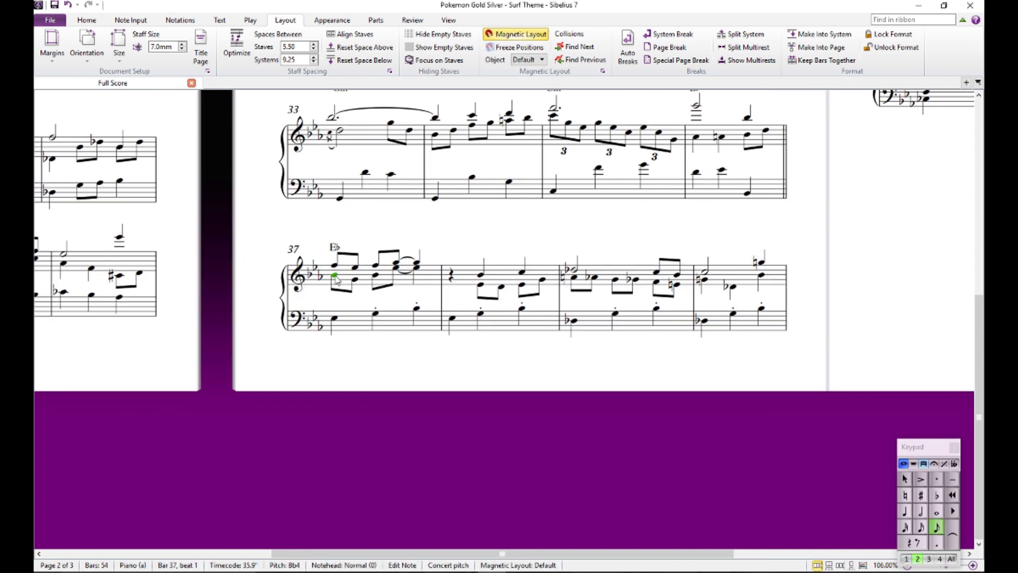
{"action": "key", "text": "p"}
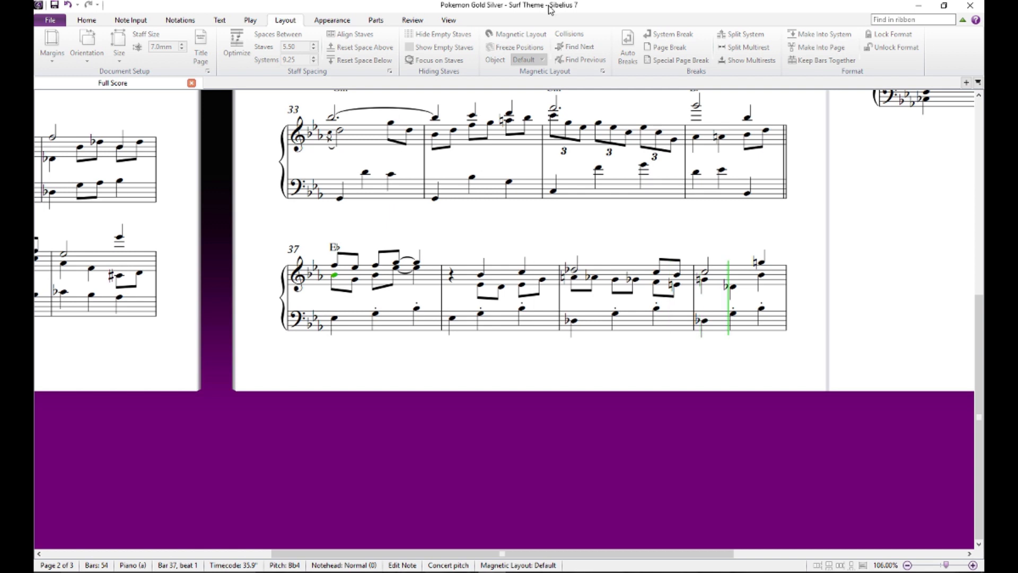
{"action": "key", "text": "space"}
{"action": "key", "text": "Right"}
{"action": "key", "text": "Right"}
{"action": "key", "text": "Right"}
{"action": "key", "text": "Right"}
{"action": "key", "text": "Right"}
{"action": "key", "text": "Right"}
{"action": "key", "text": "Right"}
{"action": "key", "text": "Right"}
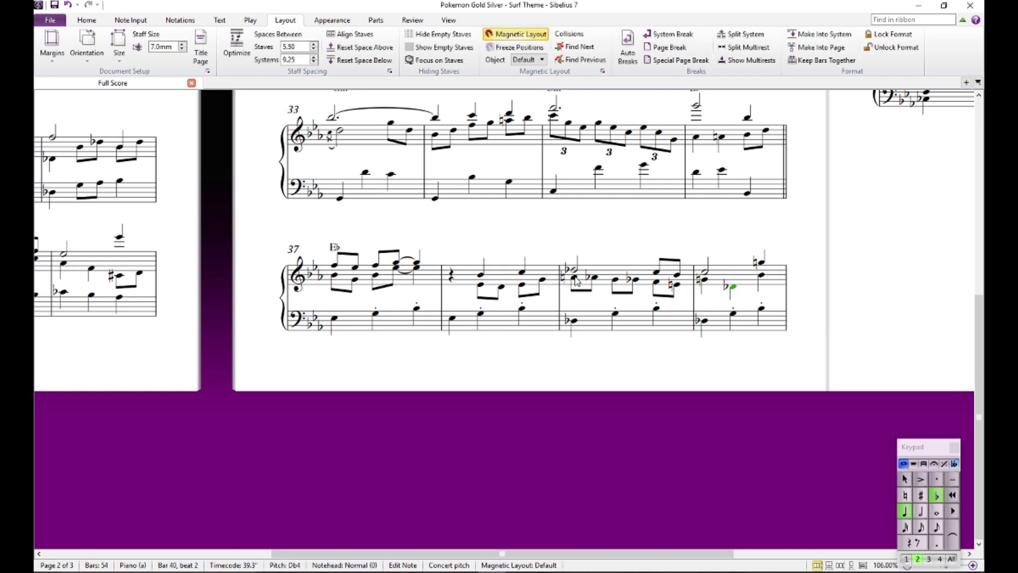
- Copy the Eb/Db, Fm/C and half-diminished F7/Cb chord symbols of bars 7, 9 and 11 to the passage starting at bar 39
{"action": "left_click_drag", "start_coordinate": [532, 237], "coordinate": [886, 453]}
{"action": "key", "text": "Escape"}
{"action": "left_click", "coordinate": [350, 104]}
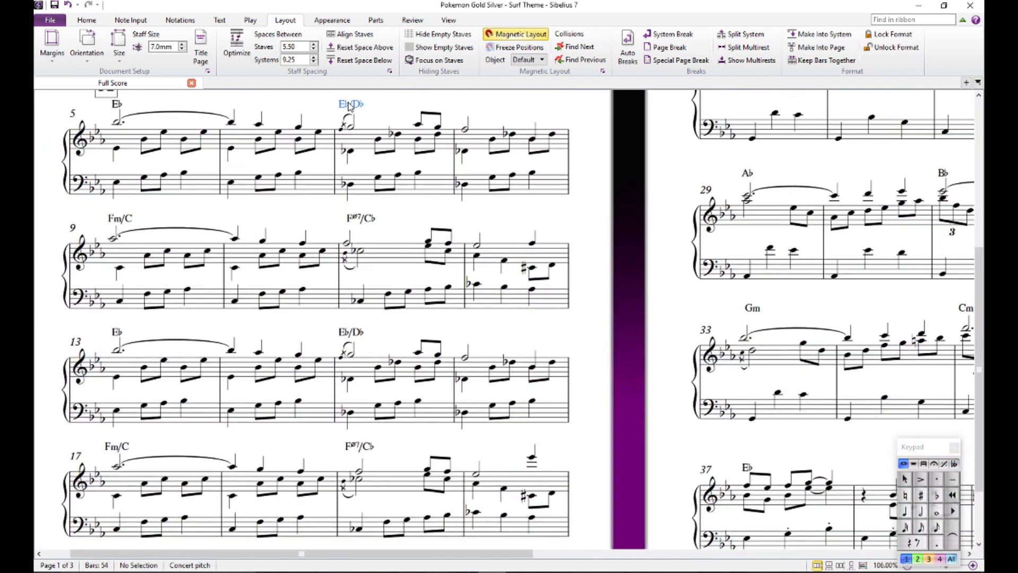
{"action": "left_click", "coordinate": [119, 218], "text": "ctrl"}
{"action": "left_click", "coordinate": [363, 219], "text": "ctrl"}
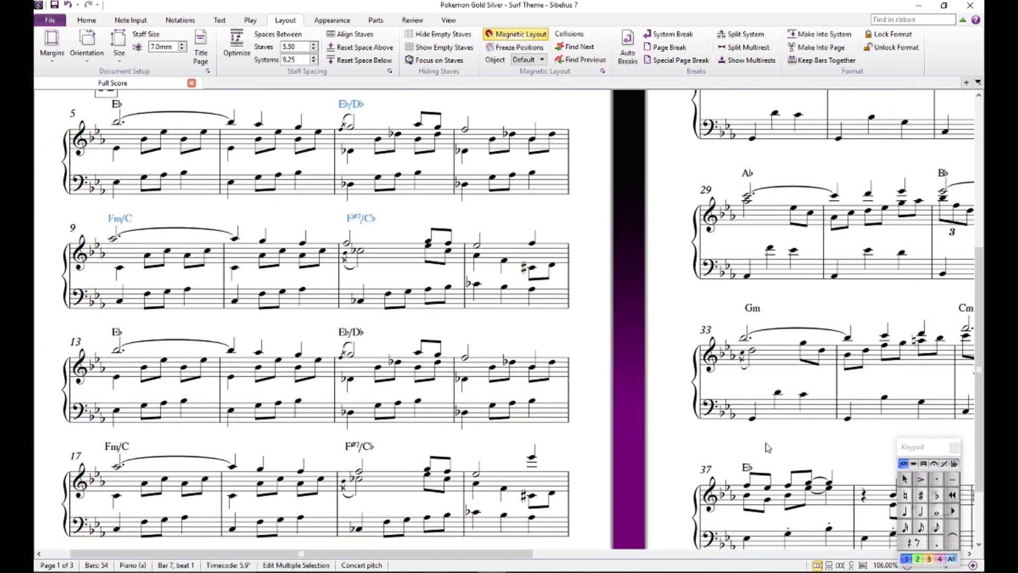
{"action": "left_click_drag", "start_coordinate": [822, 467], "coordinate": [576, 392]}
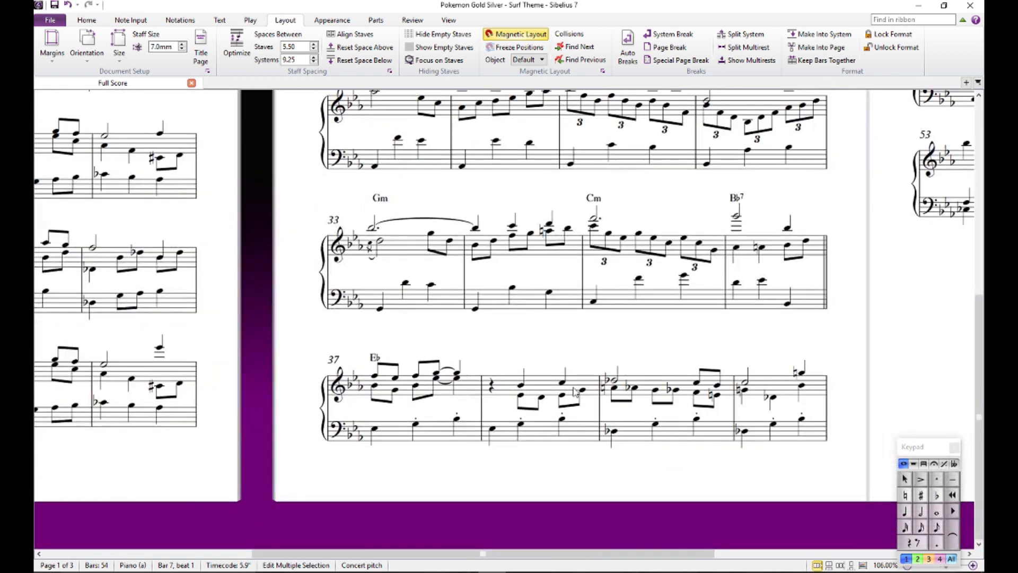
{"action": "left_click", "coordinate": [615, 381], "text": "alt"}
{"action": "left_click_drag", "start_coordinate": [574, 322], "coordinate": [506, 141]}
{"action": "left_click_drag", "start_coordinate": [529, 252], "coordinate": [784, 123]}
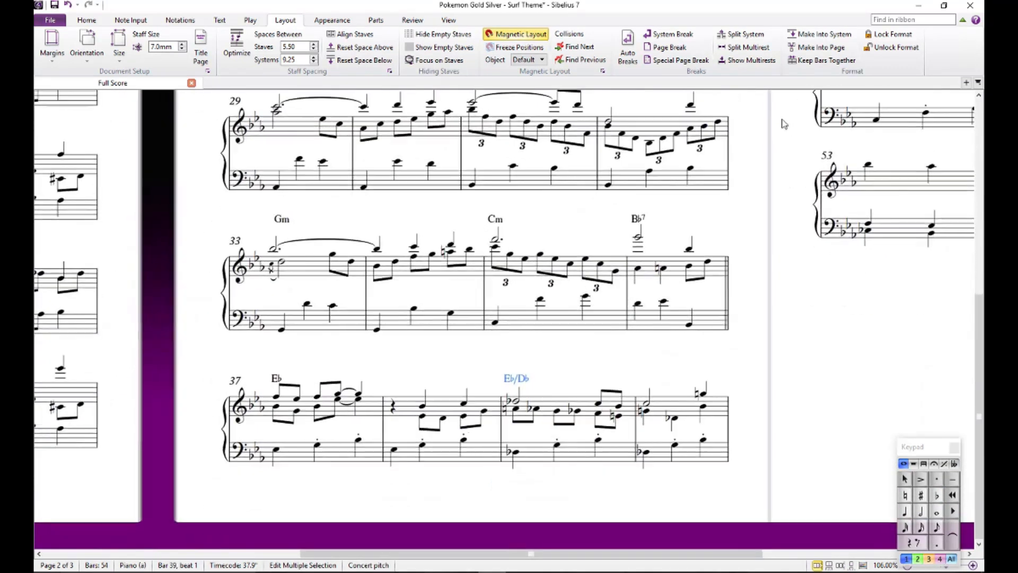
{"action": "left_click", "coordinate": [783, 321]}
- Check the Eb/Db chord symbol over bar 39 and look over the closing bars of the score up to bar 53
{"action": "left_click_drag", "start_coordinate": [799, 394], "coordinate": [780, 289]}
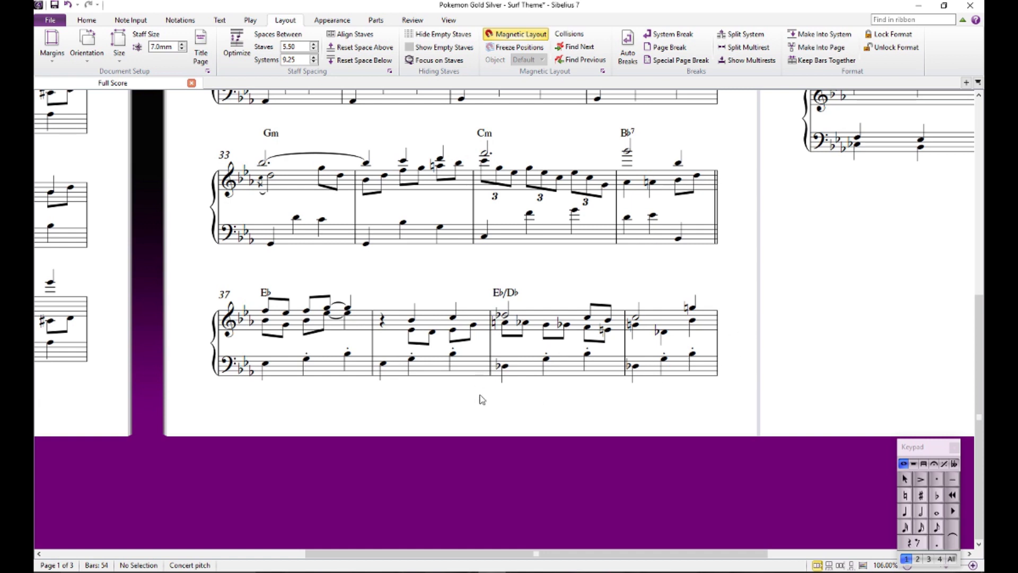
{"action": "left_click", "coordinate": [510, 294]}
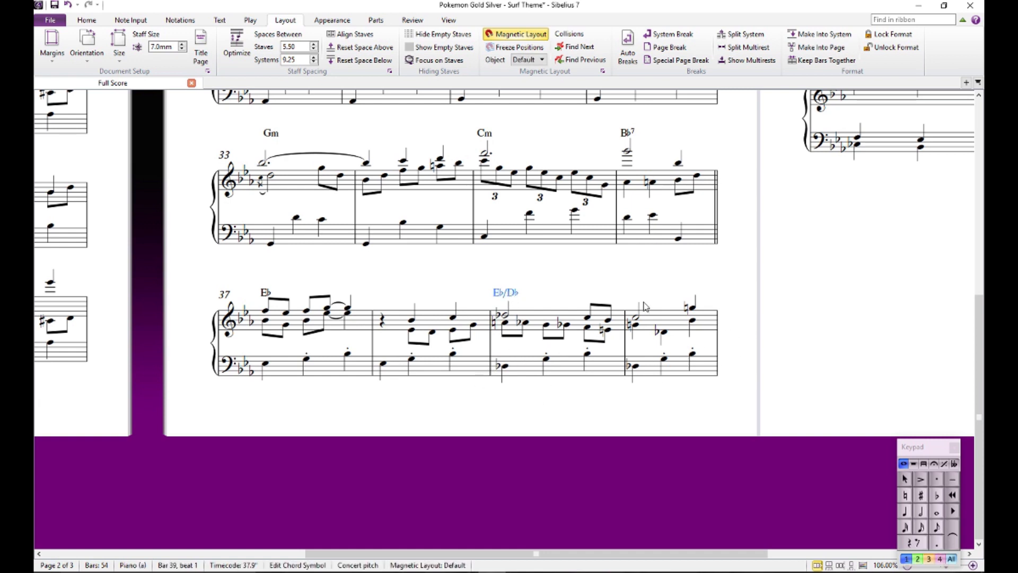
{"action": "left_click", "coordinate": [657, 269]}
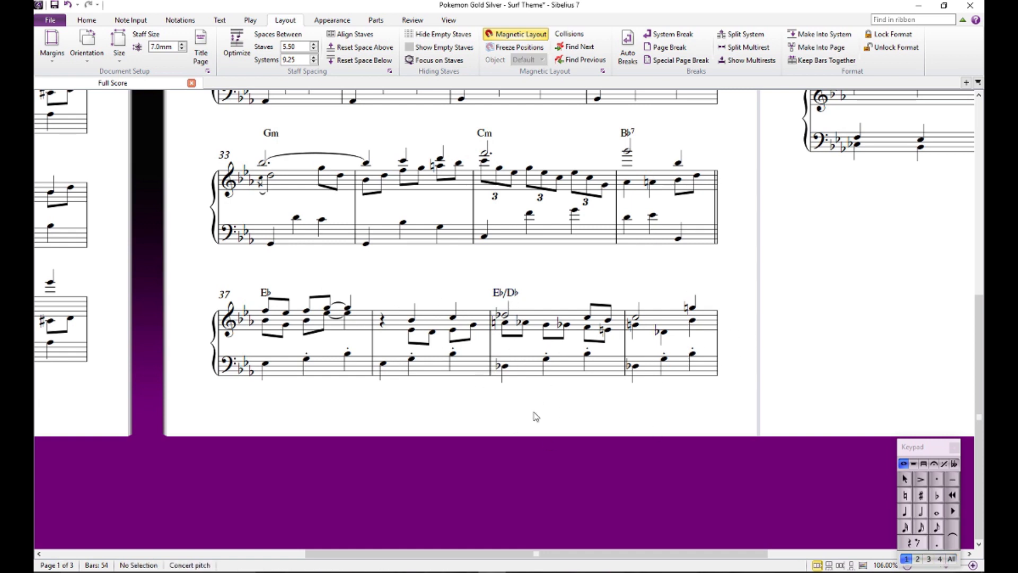
{"action": "left_click_drag", "start_coordinate": [749, 273], "coordinate": [739, 301]}
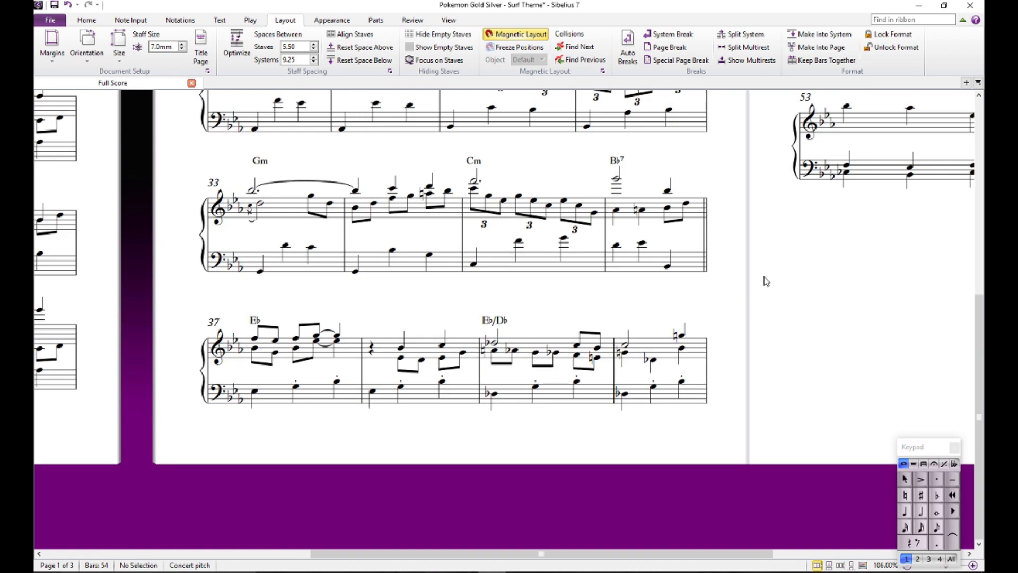
{"action": "left_click_drag", "start_coordinate": [767, 270], "coordinate": [309, 549]}
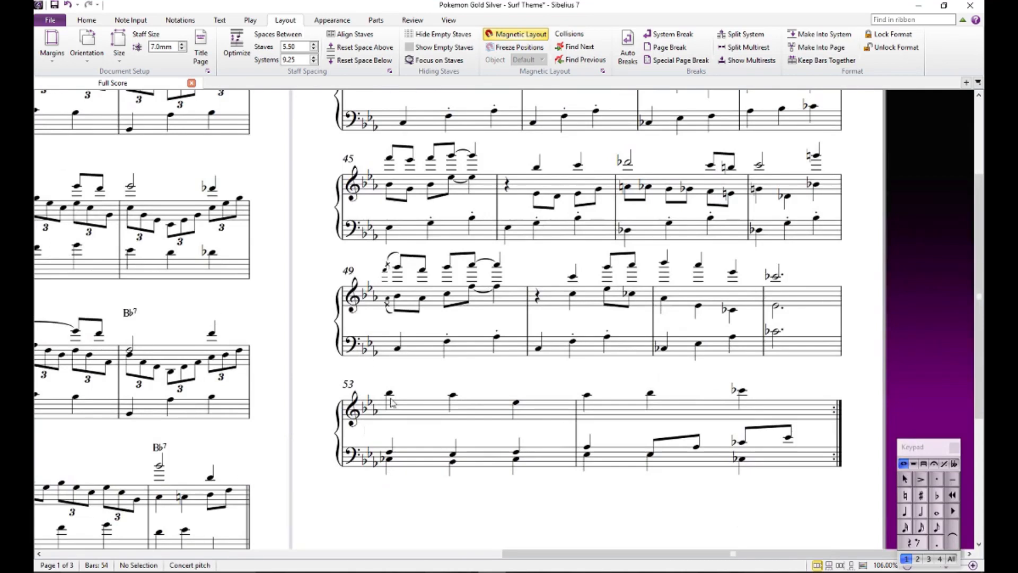
- Copy the Eb, Eb/Db, Fm/C and half-diminished F7/Cb chord symbols of bars 37 to 43 to the passage starting at bar 45
{"action": "left_click_drag", "start_coordinate": [497, 158], "coordinate": [439, 212]}
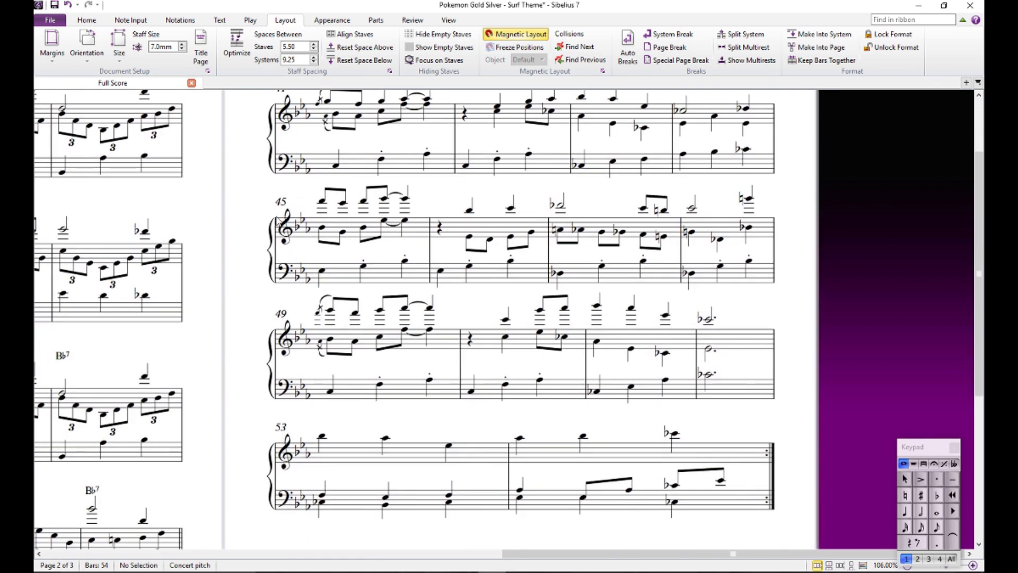
{"action": "left_click_drag", "start_coordinate": [236, 345], "coordinate": [718, 51]}
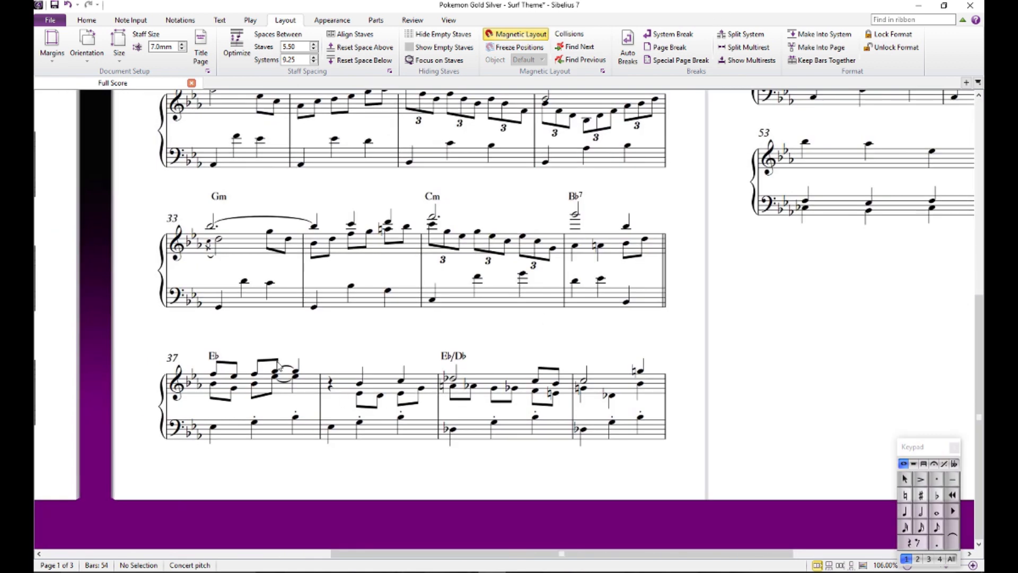
{"action": "left_click", "coordinate": [221, 361]}
{"action": "left_click", "coordinate": [459, 356], "text": "ctrl"}
{"action": "left_click_drag", "start_coordinate": [763, 159], "coordinate": [583, 458]}
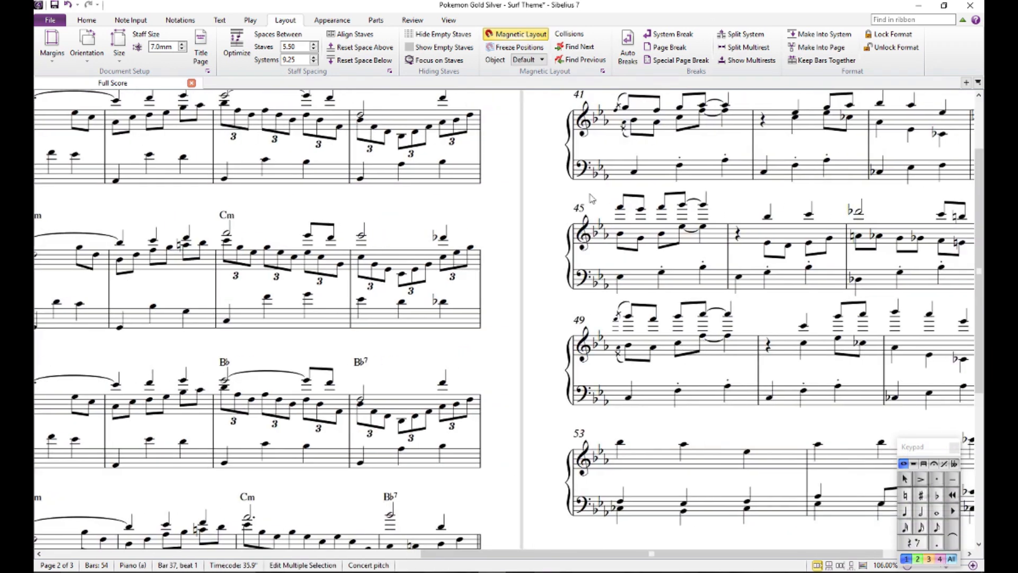
{"action": "left_click_drag", "start_coordinate": [544, 175], "coordinate": [460, 255]}
{"action": "left_click", "coordinate": [480, 221], "text": "ctrl"}
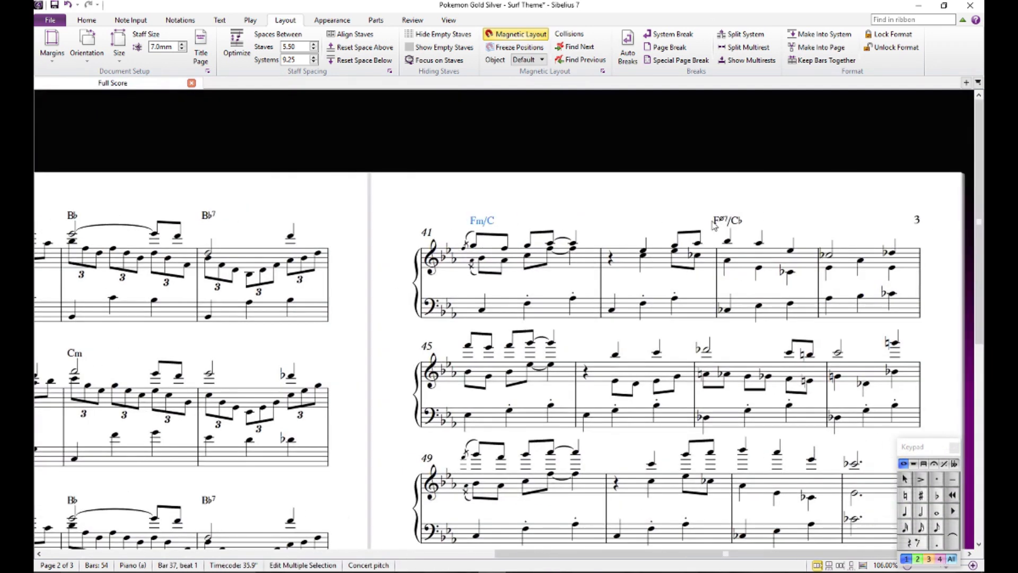
{"action": "left_click", "coordinate": [722, 221], "text": "ctrl"}
{"action": "left_click", "coordinate": [471, 354], "text": "alt"}
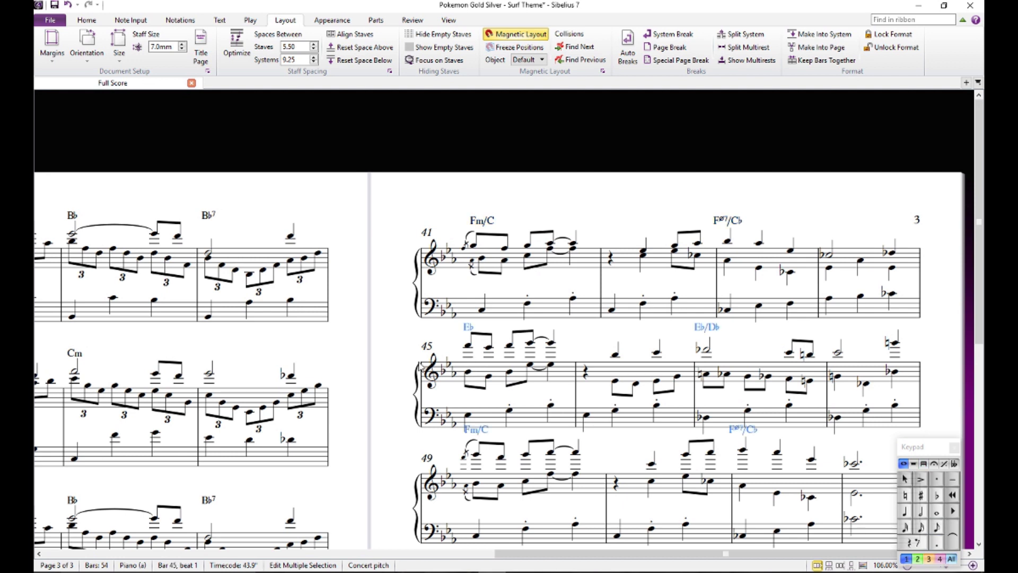
- Check the copied chord symbols over bars 45 to 51 and look over the closing bars 53 and 54
{"action": "scroll", "coordinate": [404, 368], "scroll_direction": "down", "scroll_amount": 3}
{"action": "left_click", "coordinate": [600, 310]}
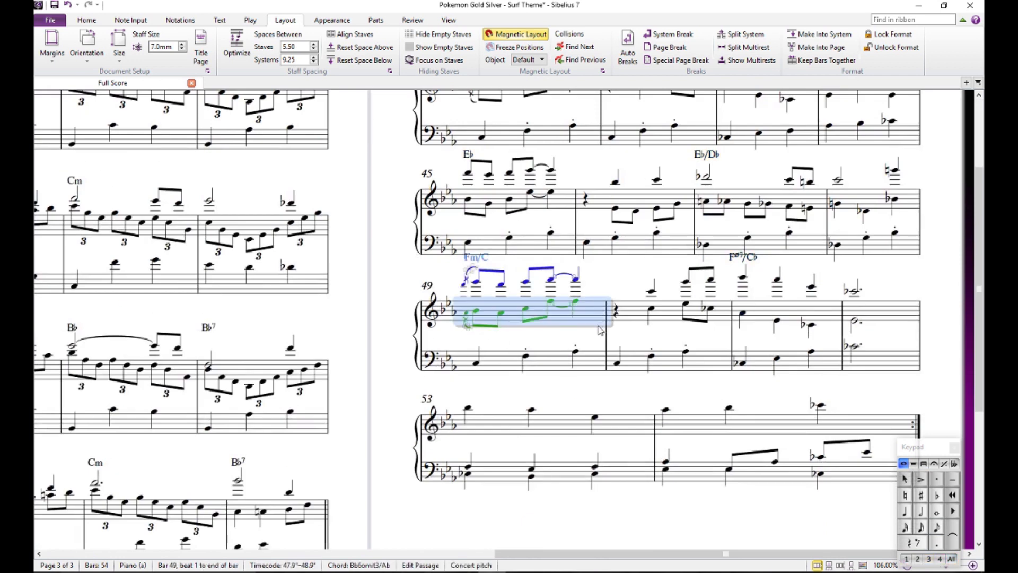
{"action": "scroll", "coordinate": [602, 261], "scroll_direction": "up", "scroll_amount": 3}
{"action": "left_click_drag", "start_coordinate": [625, 363], "coordinate": [596, 217]}
{"action": "left_click", "coordinate": [597, 218]}
{"action": "scroll", "coordinate": [604, 323], "scroll_direction": "down", "scroll_amount": 2}
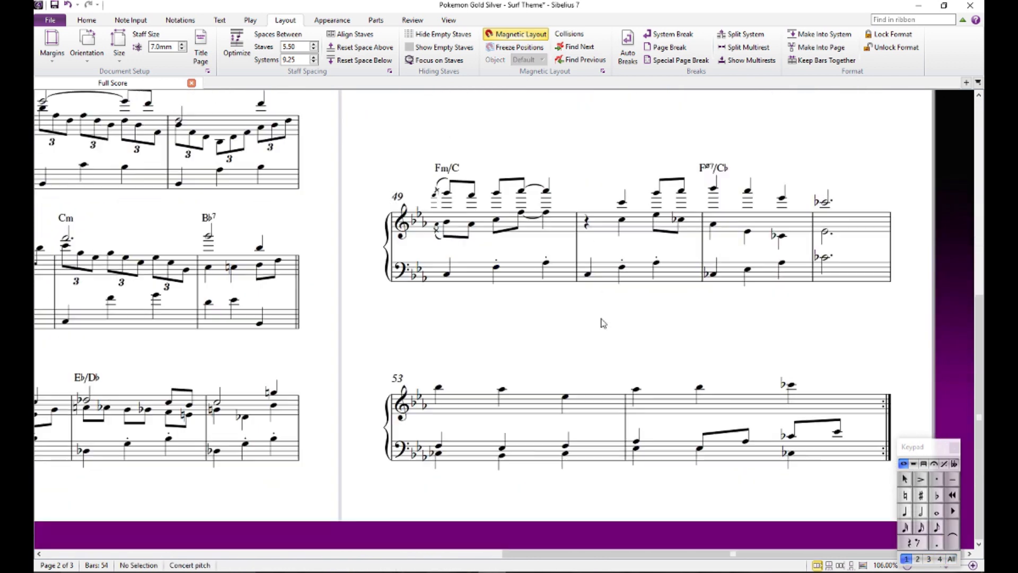
{"action": "scroll", "coordinate": [594, 322], "scroll_direction": "down", "scroll_amount": 1}
{"action": "scroll", "coordinate": [698, 298], "scroll_direction": "down", "scroll_amount": 1}
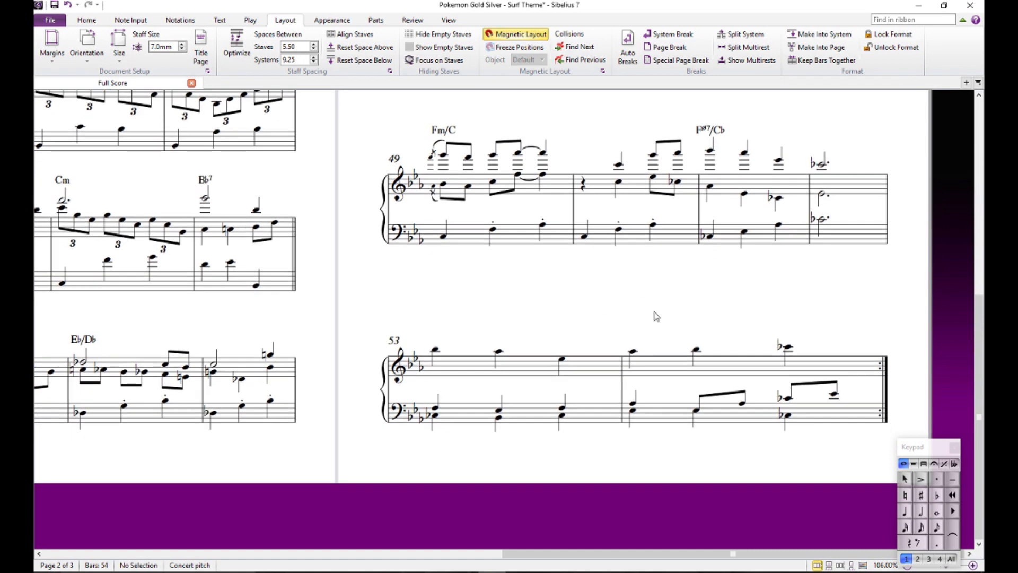
- Play the score back from beat 1 of bar 29
{"action": "left_click_drag", "start_coordinate": [528, 328], "coordinate": [611, 423]}
{"action": "left_click", "coordinate": [290, 182]}
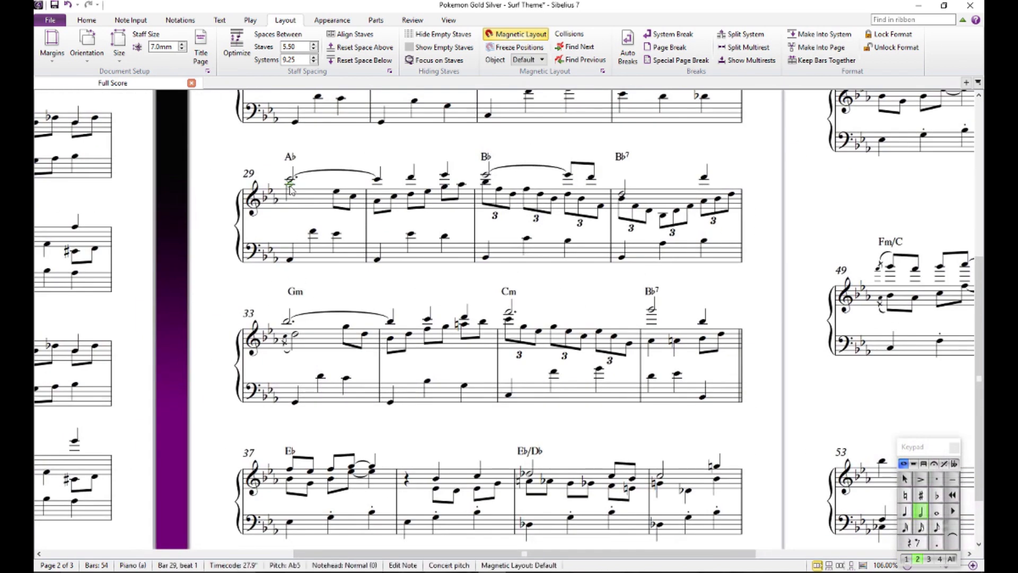
{"action": "key", "text": "space"}
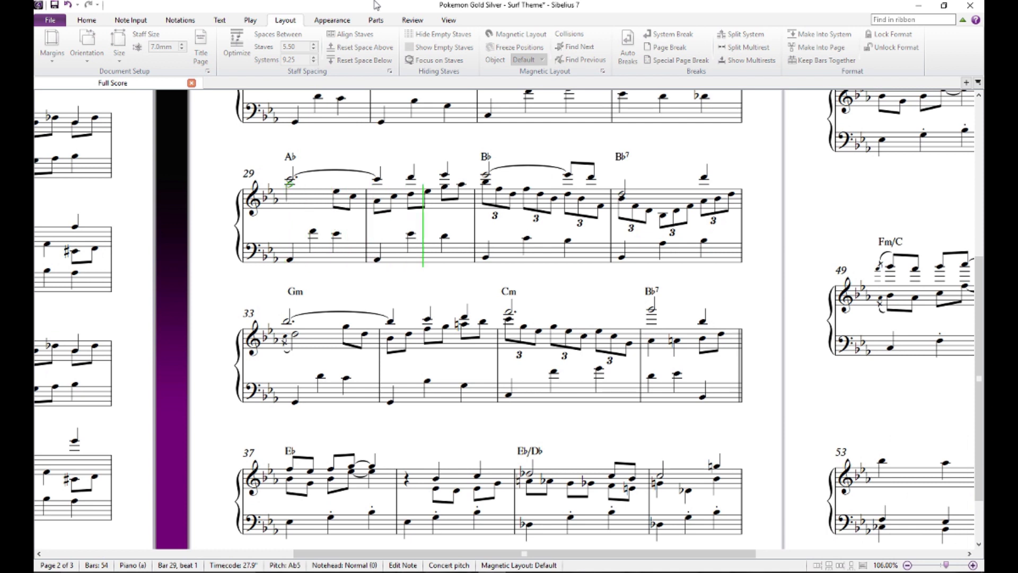
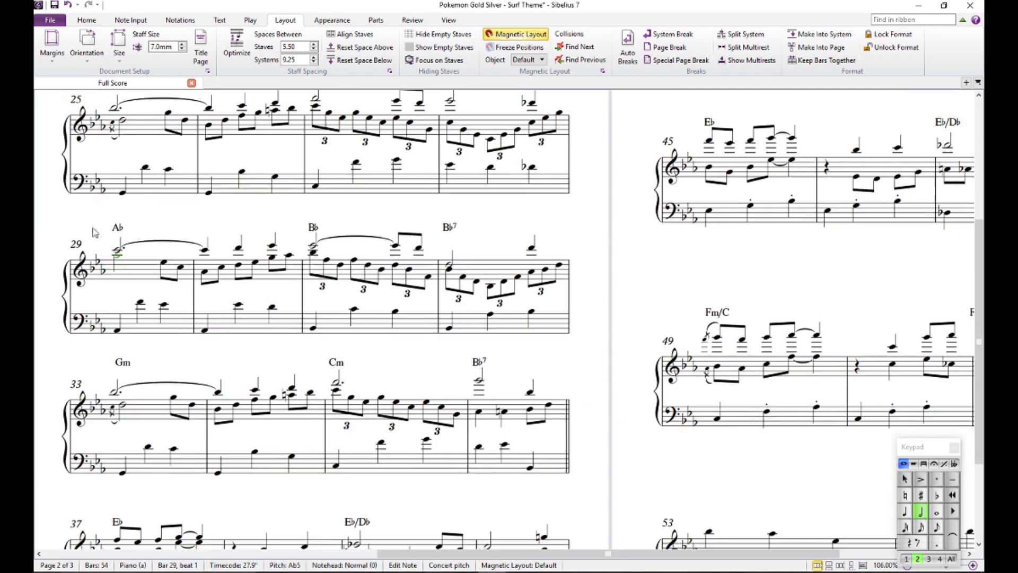
- Audition the left-hand notes of bars 51 and 52 one by one in the closing section
{"action": "left_click_drag", "start_coordinate": [768, 461], "coordinate": [326, 327]}
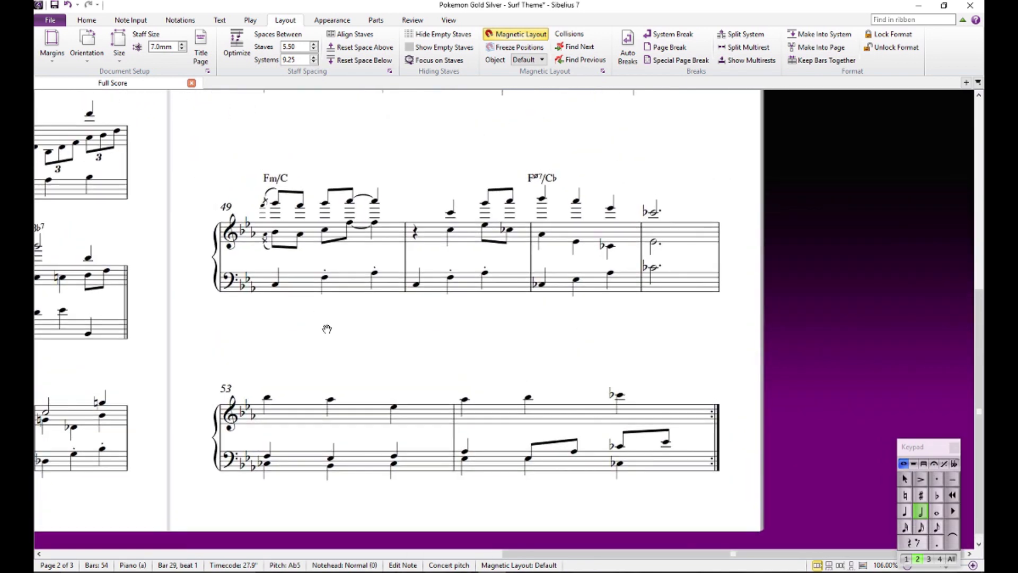
{"action": "left_click", "coordinate": [389, 326]}
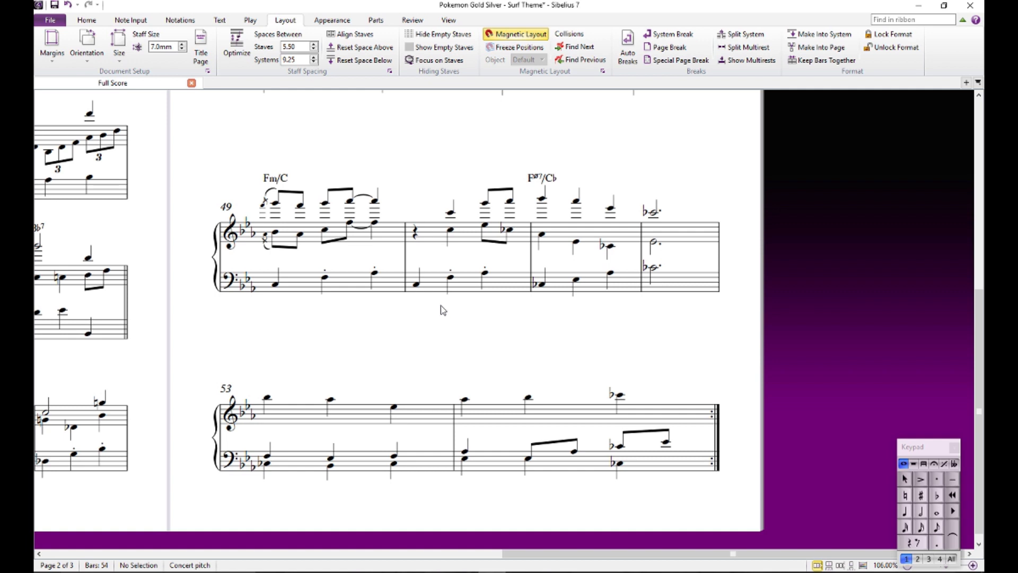
{"action": "left_click", "coordinate": [539, 292]}
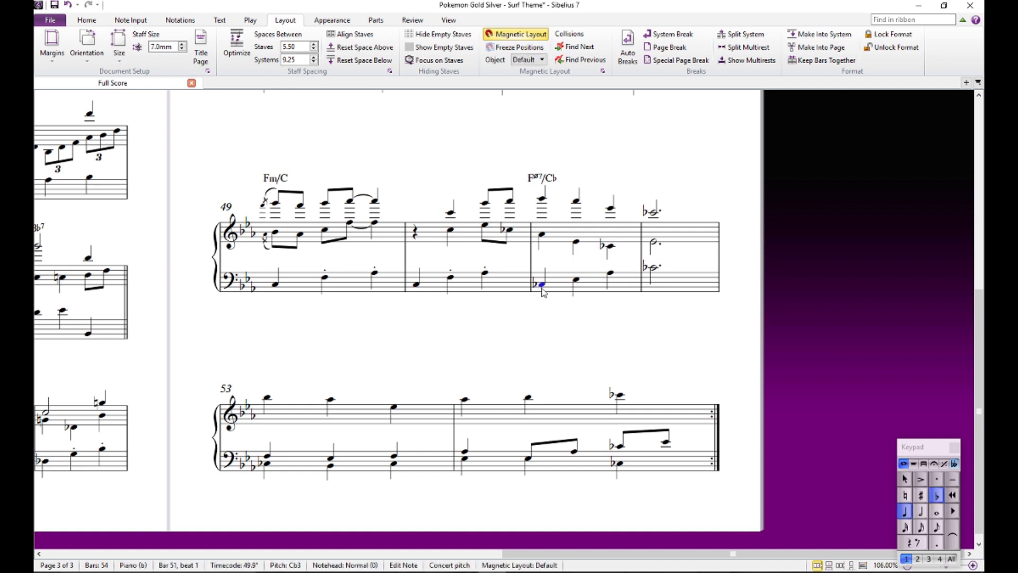
{"action": "left_click", "coordinate": [580, 277]}
{"action": "left_click", "coordinate": [560, 351]}
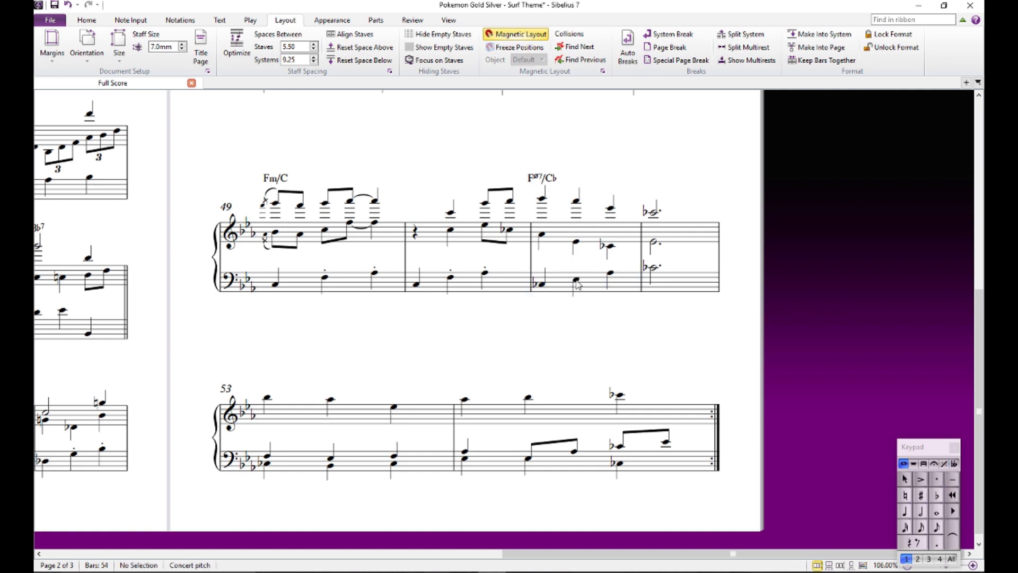
{"action": "left_click", "coordinate": [576, 280]}
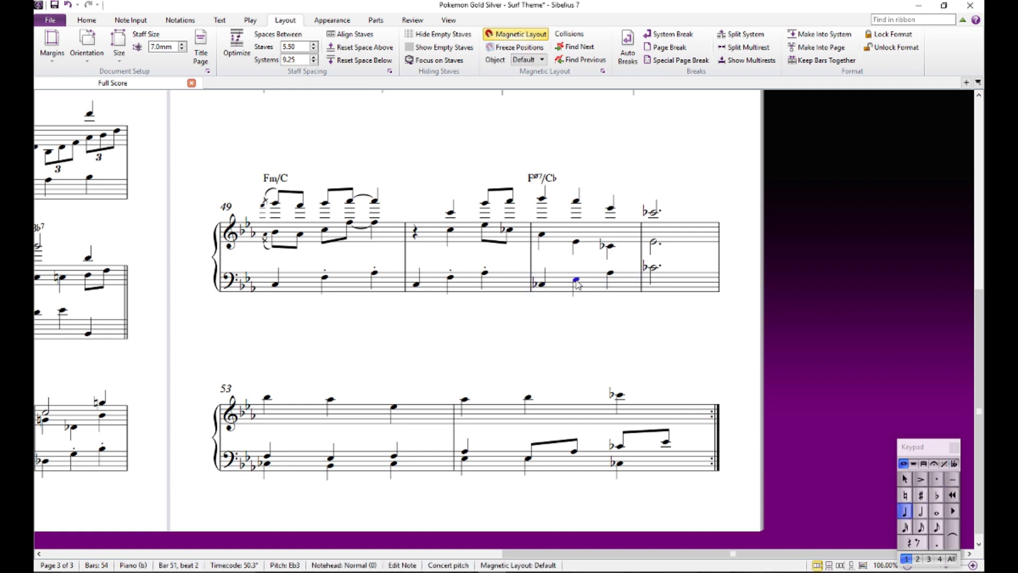
{"action": "left_click", "coordinate": [542, 285]}
{"action": "left_click", "coordinate": [577, 280]}
{"action": "left_click", "coordinate": [611, 273]}
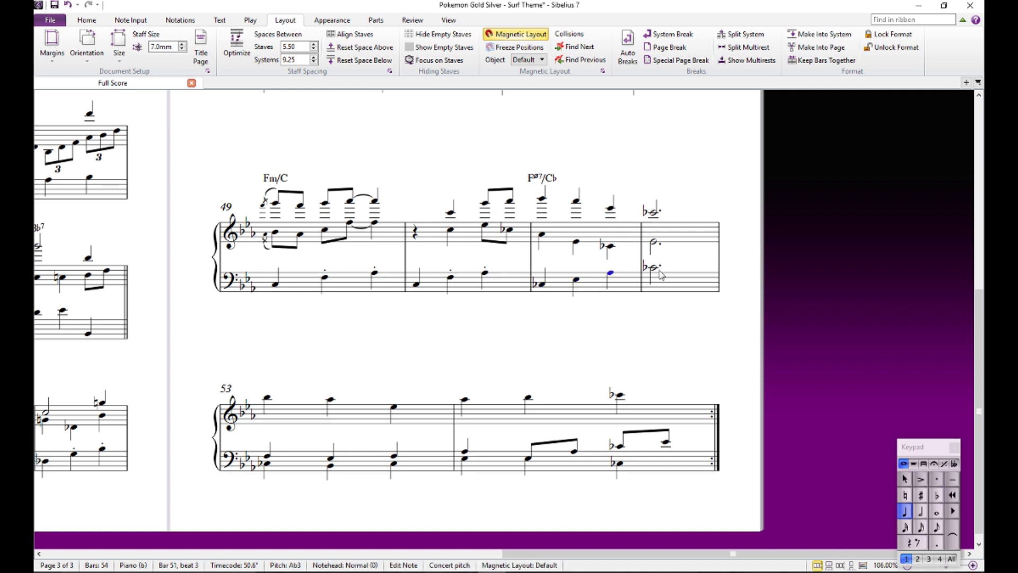
{"action": "left_click", "coordinate": [654, 268]}
{"action": "left_click", "coordinate": [610, 378]}
- Check the half-diminished F7/Cb chord symbol over bar 51 and audition the matching notes in bars 43 and 44
{"action": "left_click", "coordinate": [544, 174]}
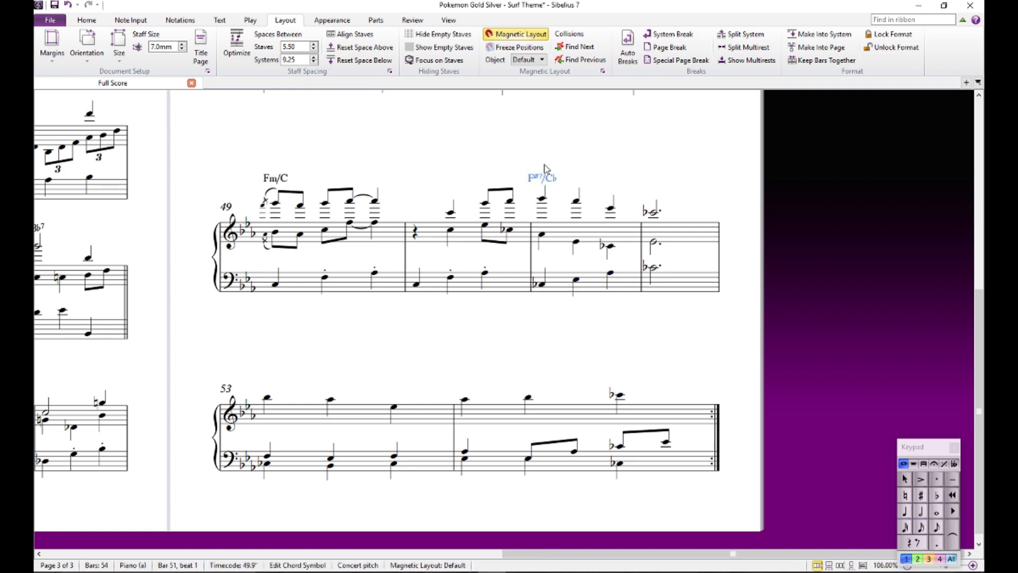
{"action": "left_click_drag", "start_coordinate": [541, 132], "coordinate": [525, 497]}
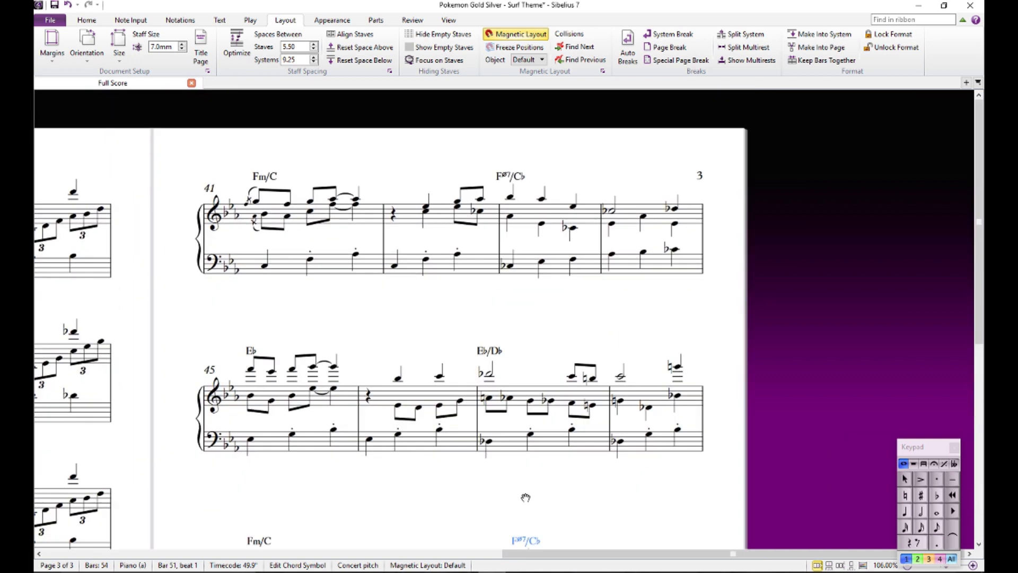
{"action": "left_click", "coordinate": [573, 259]}
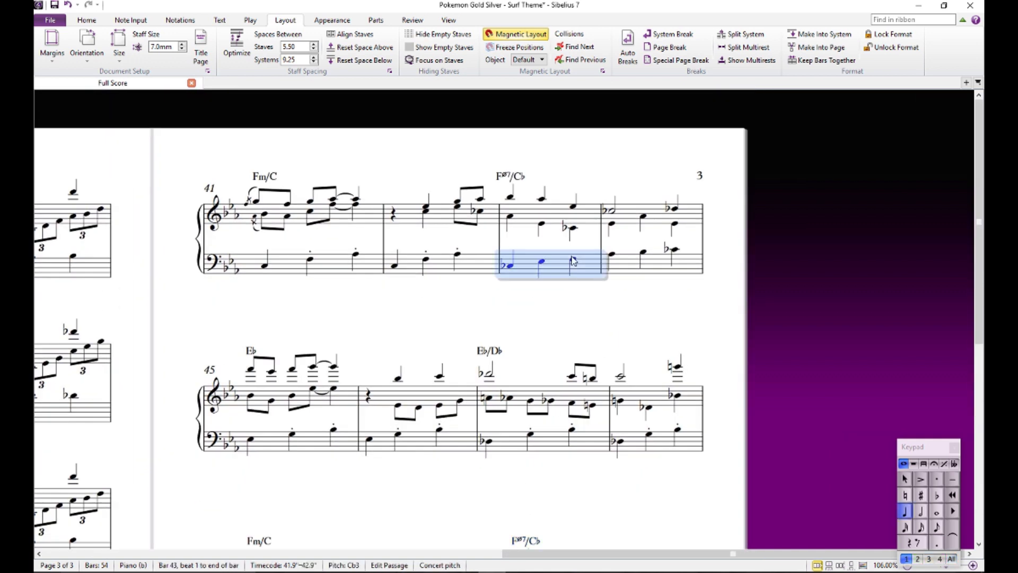
{"action": "left_click", "coordinate": [613, 256]}
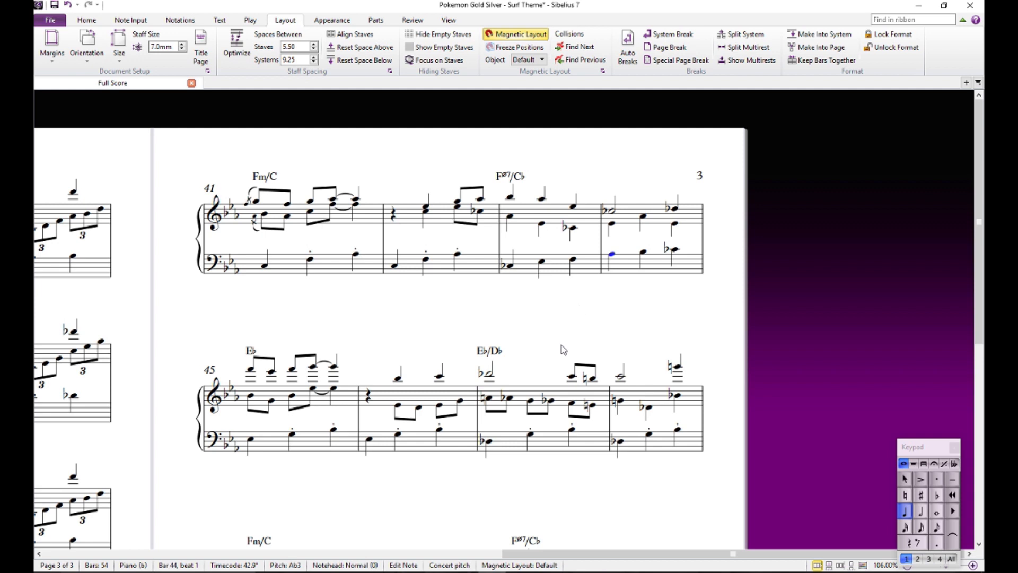
{"action": "left_click", "coordinate": [541, 224]}
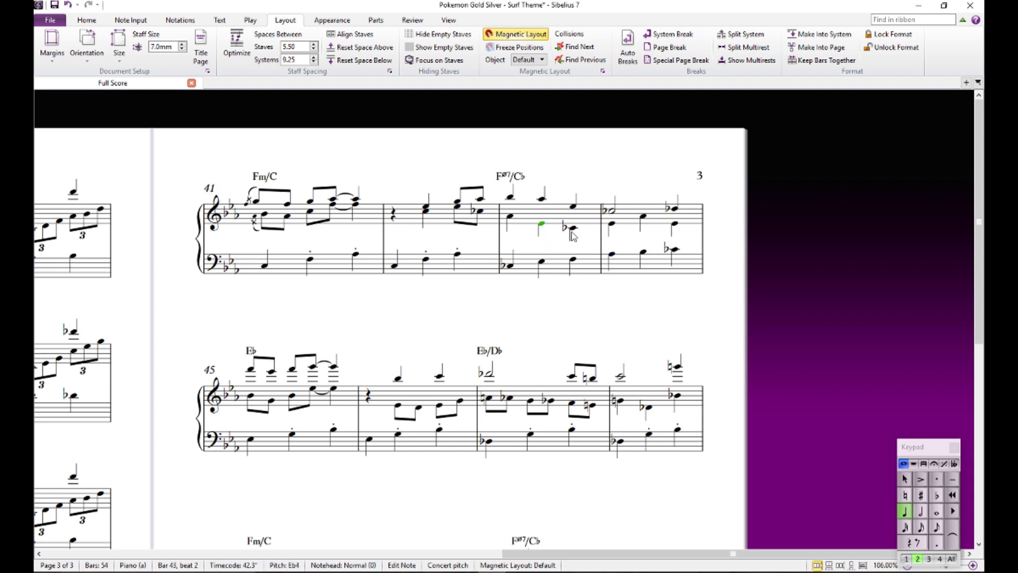
- Change the half-diminished F7/Cb chord symbol over bar 43 to Abm6/Cb
{"action": "left_click", "coordinate": [509, 176]}
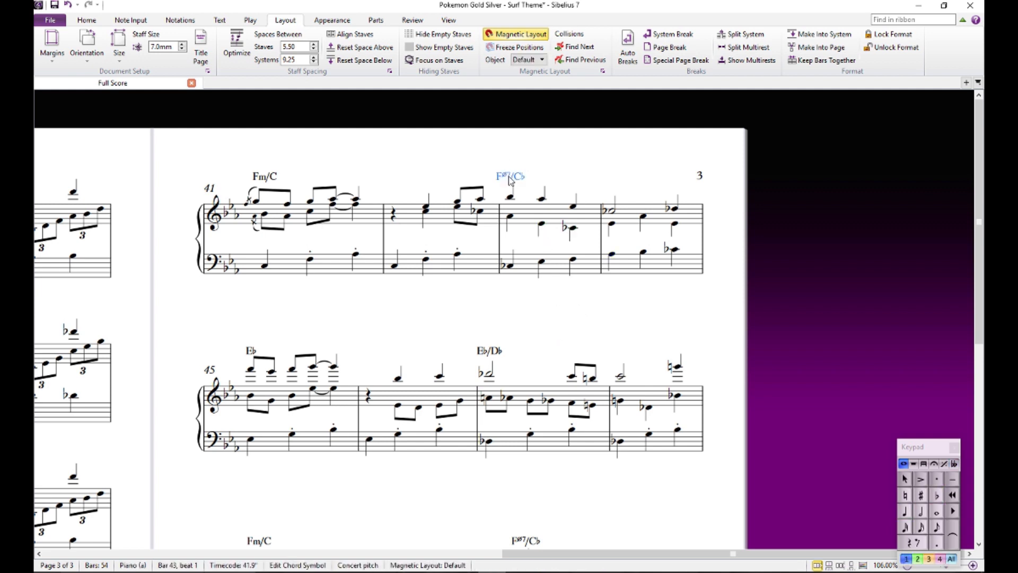
{"action": "key", "text": "Return"}
{"action": "left_click_drag", "start_coordinate": [545, 178], "coordinate": [492, 183]}
{"action": "type", "text": "Ab"}
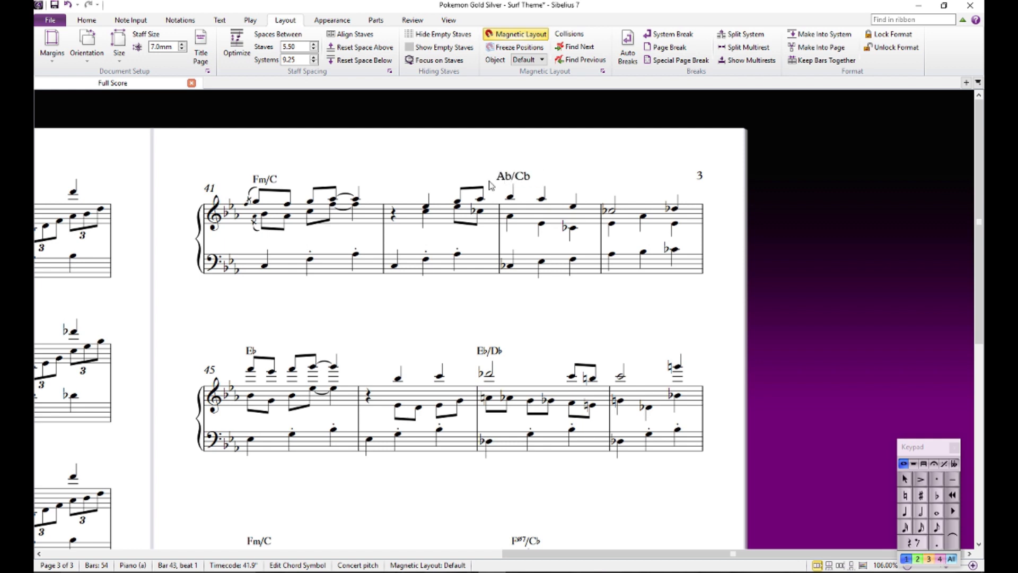
{"action": "type", "text": "m6"}
{"action": "left_click", "coordinate": [527, 311]}
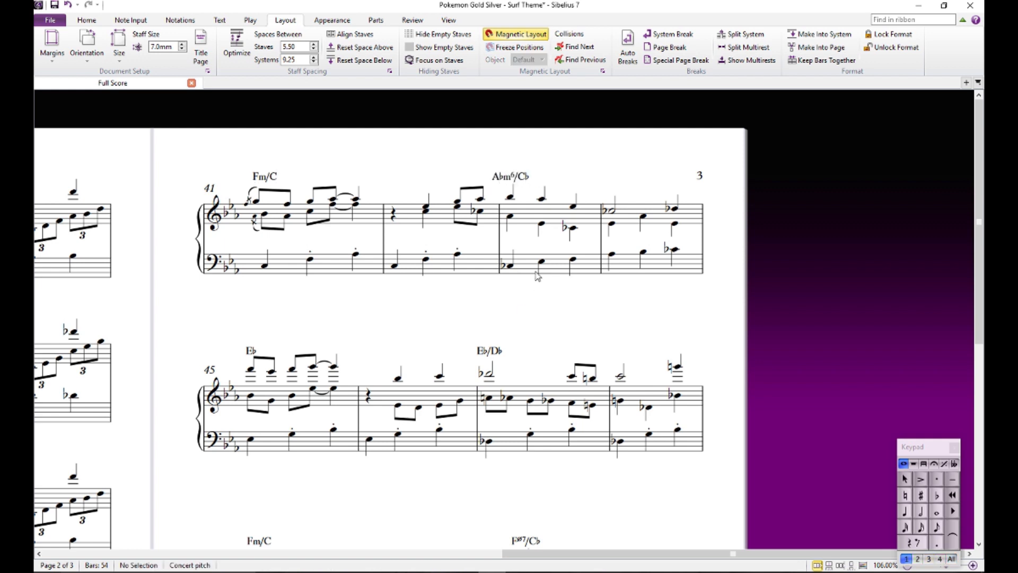
- Try the chord symbol over bar 43 as Abm/Cb without the sixth, and undo that edit
{"action": "double_click", "coordinate": [506, 180]}
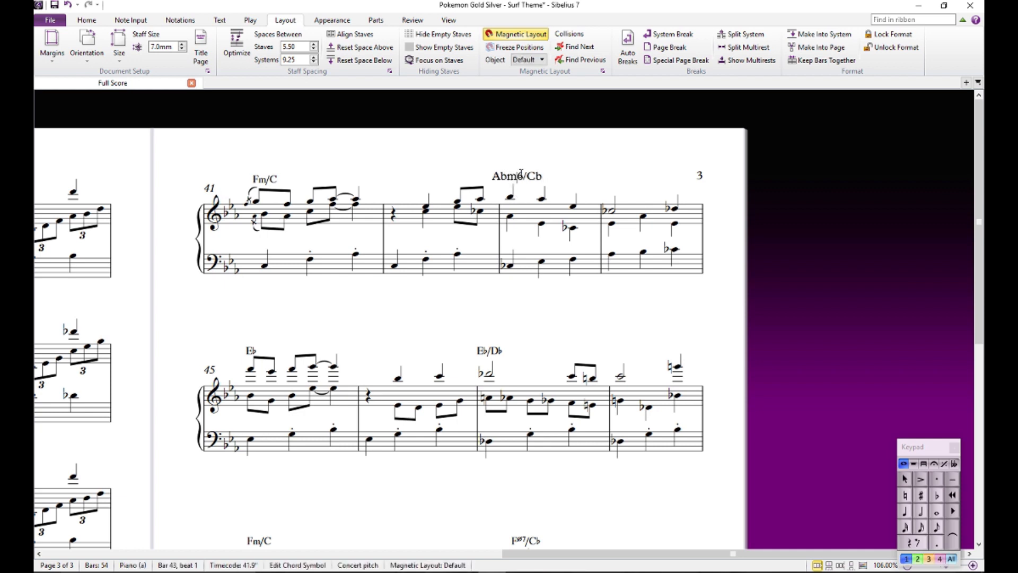
{"action": "key", "text": "Delete"}
{"action": "left_click", "coordinate": [562, 173]}
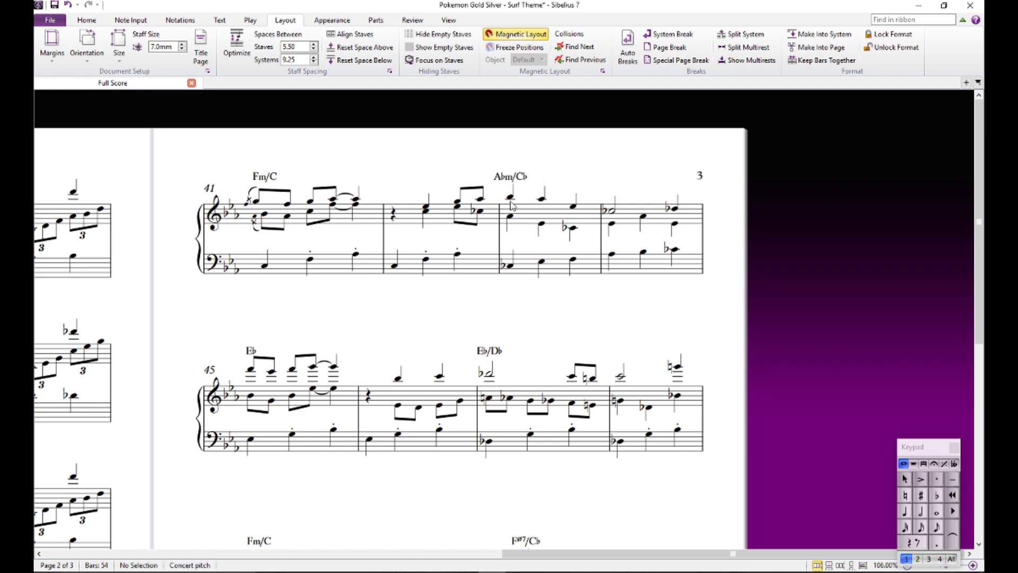
{"action": "left_click", "coordinate": [517, 178]}
{"action": "key", "text": "ctrl+z"}
- Audition beat 3 of bar 43 and replace the half-diminished F7/Cb chord symbol over bar 51 with Abm6/Cb
{"action": "left_click", "coordinate": [563, 182]}
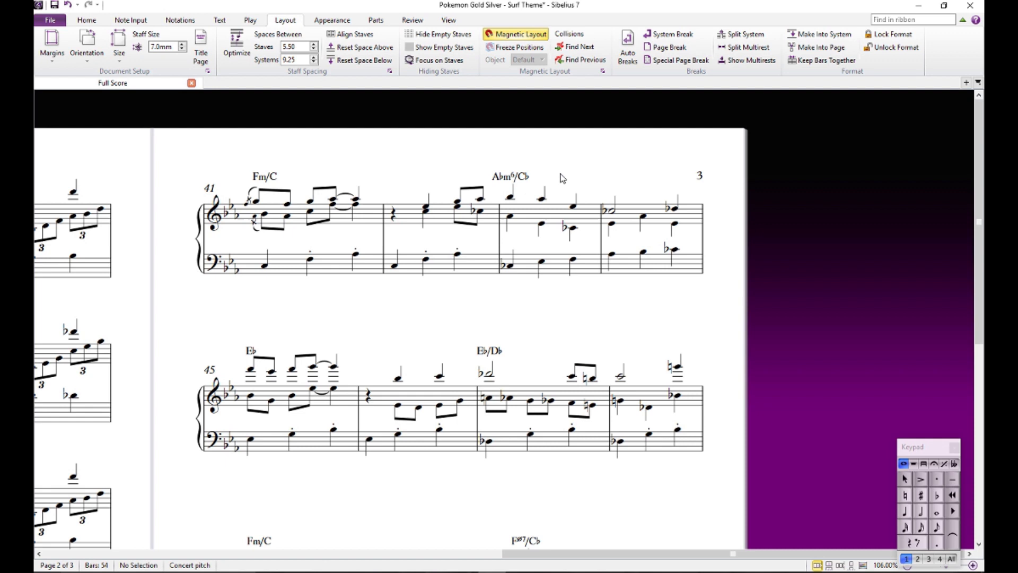
{"action": "left_click", "coordinate": [531, 178]}
{"action": "left_click", "coordinate": [572, 207]}
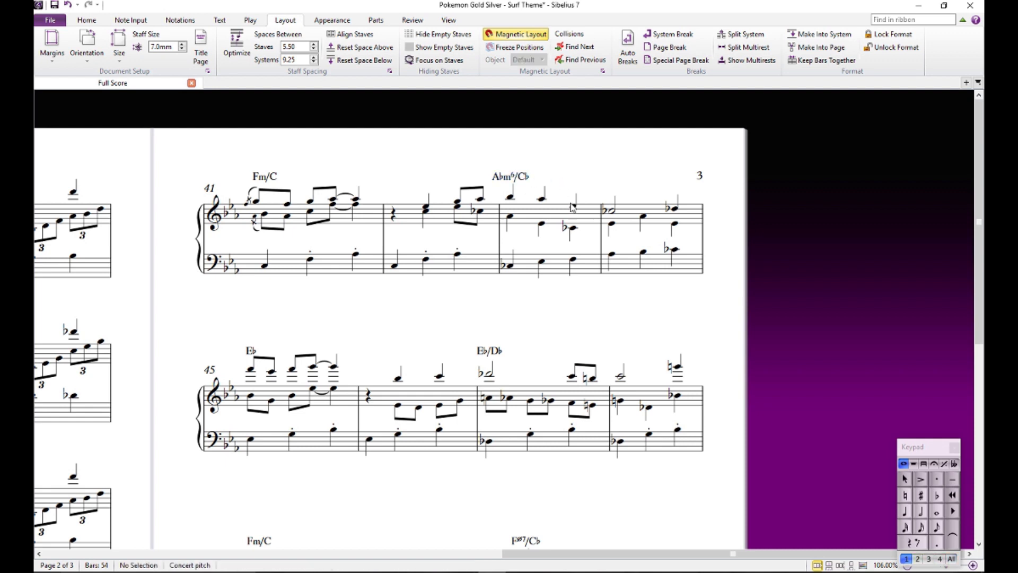
{"action": "left_click", "coordinate": [573, 260]}
{"action": "scroll", "coordinate": [551, 307], "scroll_direction": "down", "scroll_amount": 5}
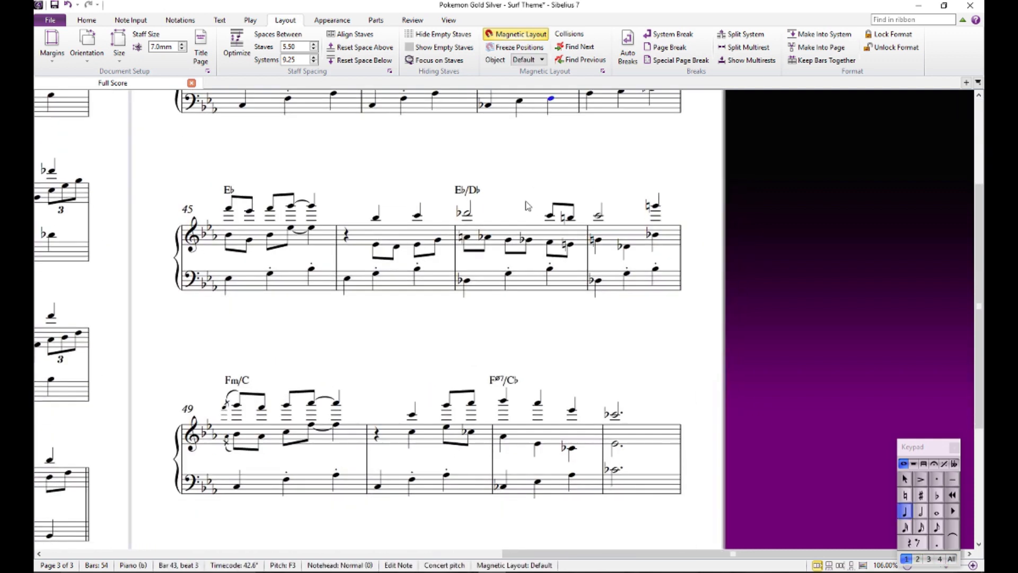
{"action": "left_click", "coordinate": [517, 255]}
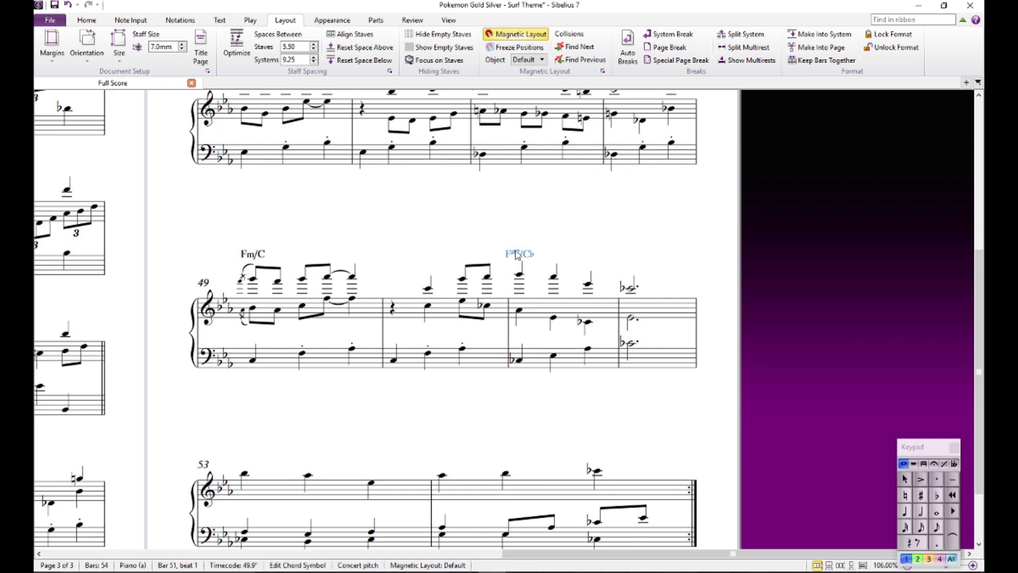
{"action": "left_click", "coordinate": [578, 229]}
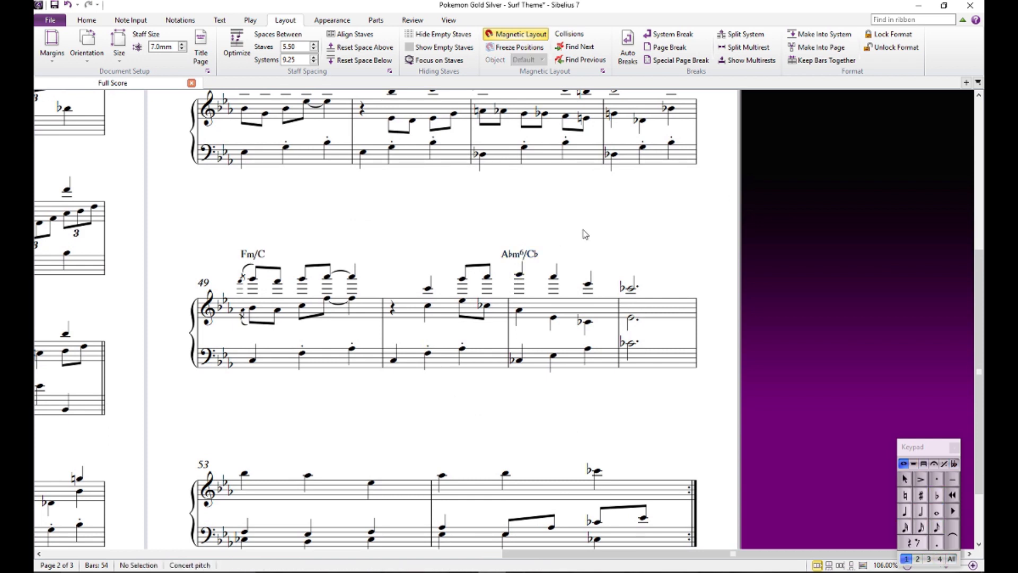
- Audition the left-hand notes of bar 53 beat by beat
{"action": "scroll", "coordinate": [610, 221], "scroll_direction": "down", "scroll_amount": 2}
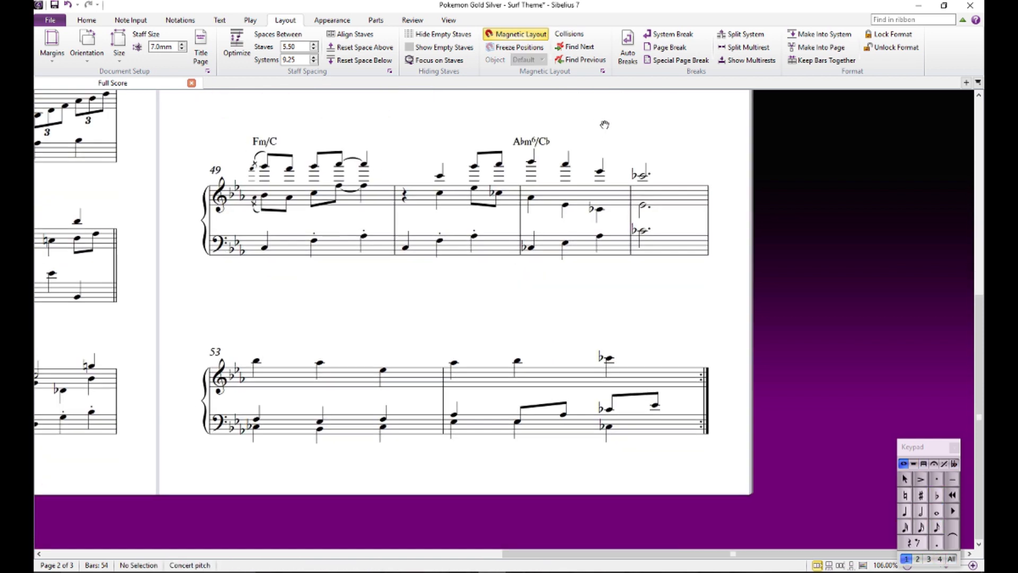
{"action": "left_click", "coordinate": [257, 421]}
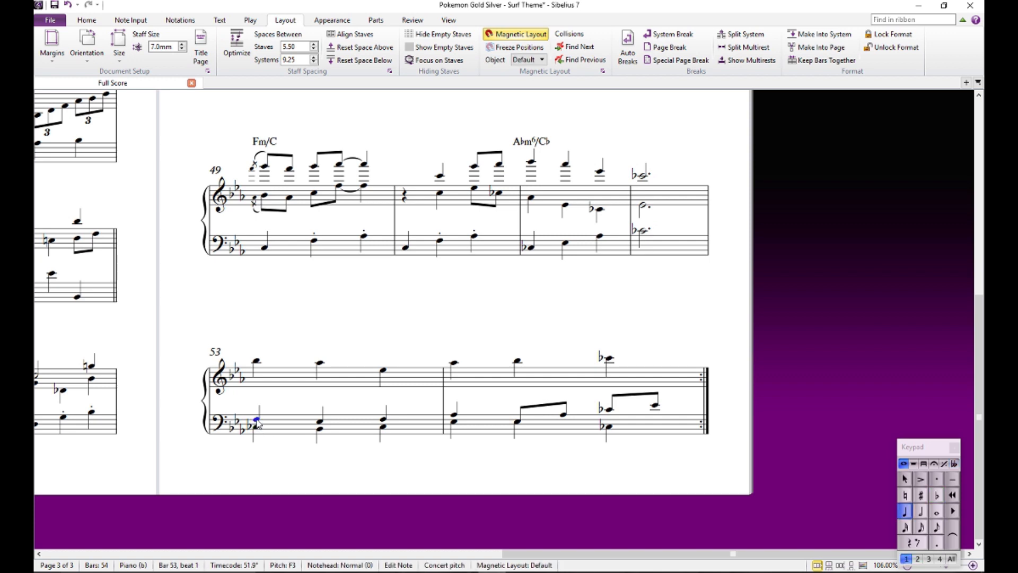
{"action": "left_click", "coordinate": [318, 423]}
{"action": "left_click", "coordinate": [382, 425]}
{"action": "left_click", "coordinate": [382, 419]}
{"action": "left_click", "coordinate": [382, 424]}
{"action": "left_click", "coordinate": [383, 419]}
- Audition the melody notes of bar 53 and the opening notes of bar 54
{"action": "left_click", "coordinate": [320, 363]}
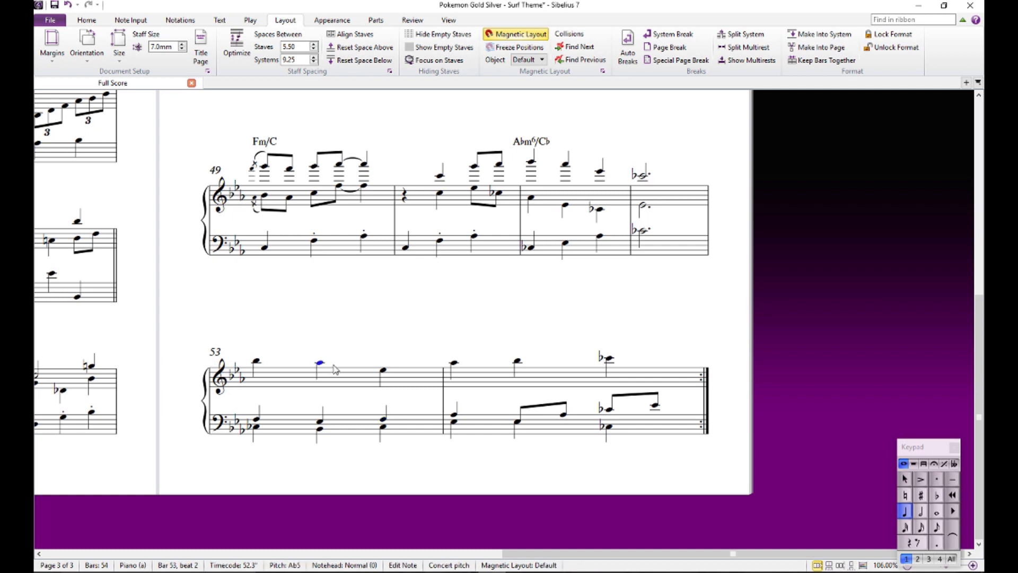
{"action": "left_click", "coordinate": [384, 370]}
{"action": "left_click", "coordinate": [455, 364]}
{"action": "left_click", "coordinate": [469, 304]}
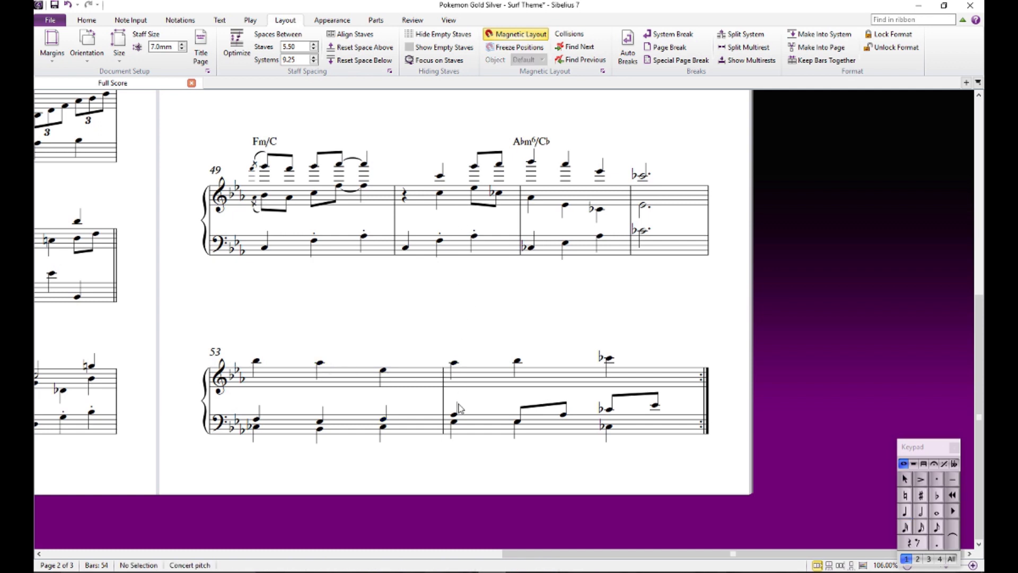
{"action": "left_click", "coordinate": [454, 415]}
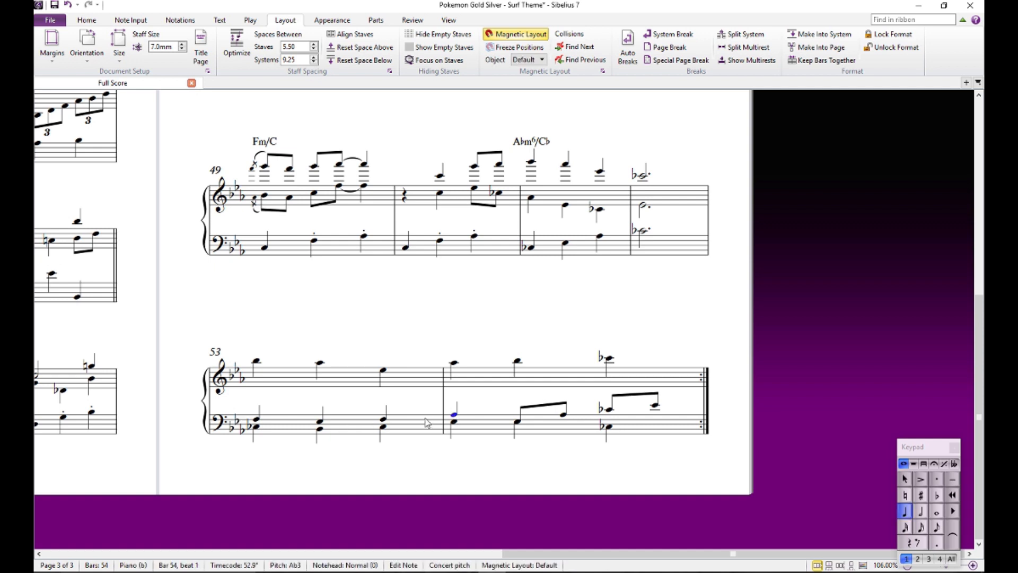
{"action": "left_click", "coordinate": [519, 338]}
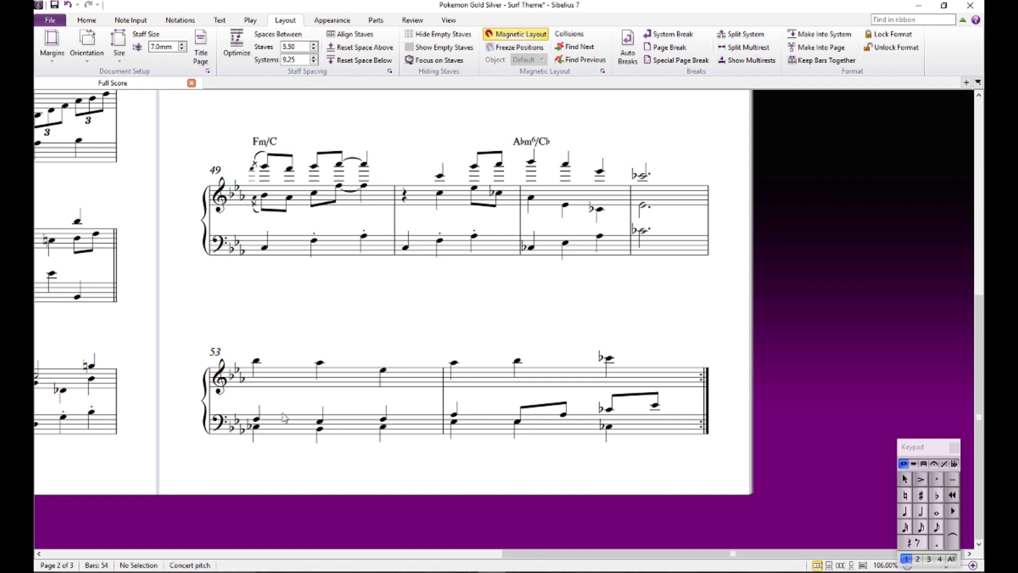
- Copy the Abm6/Cb chord symbol from bar 51 to beat 1 of bar 53
{"action": "left_click", "coordinate": [541, 141]}
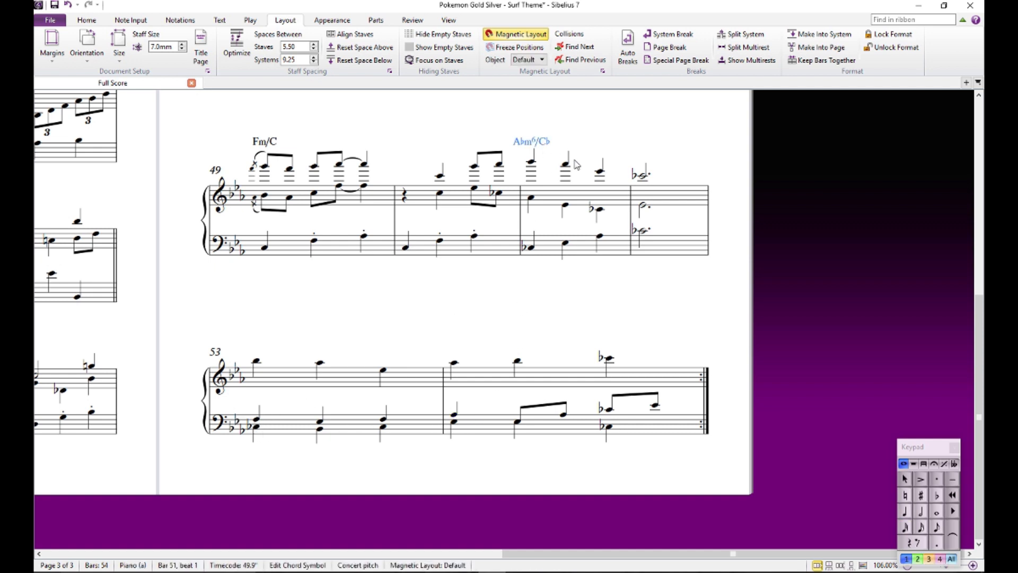
{"action": "left_click", "coordinate": [257, 361], "text": "alt"}
{"action": "left_click", "coordinate": [380, 330]}
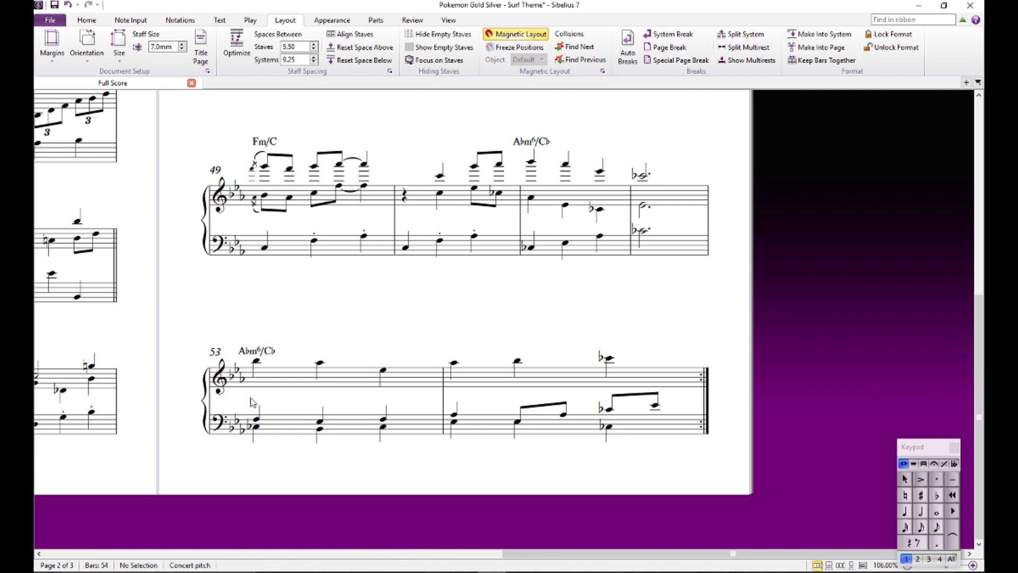
- Select bars 49 to 54 across both staves and make them into a single system
{"action": "left_click_drag", "start_coordinate": [452, 300], "coordinate": [460, 331]}
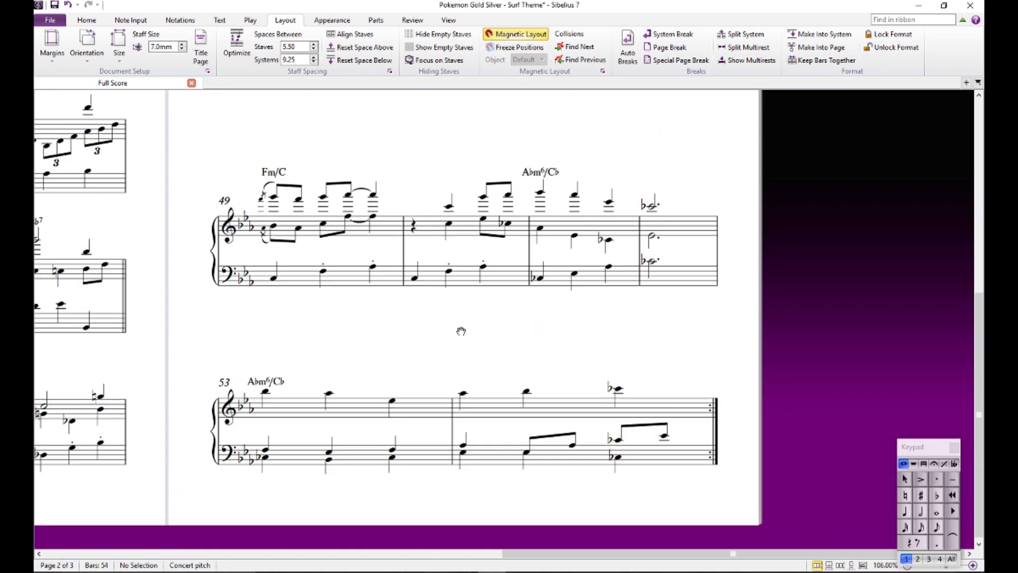
{"action": "left_click", "coordinate": [547, 414]}
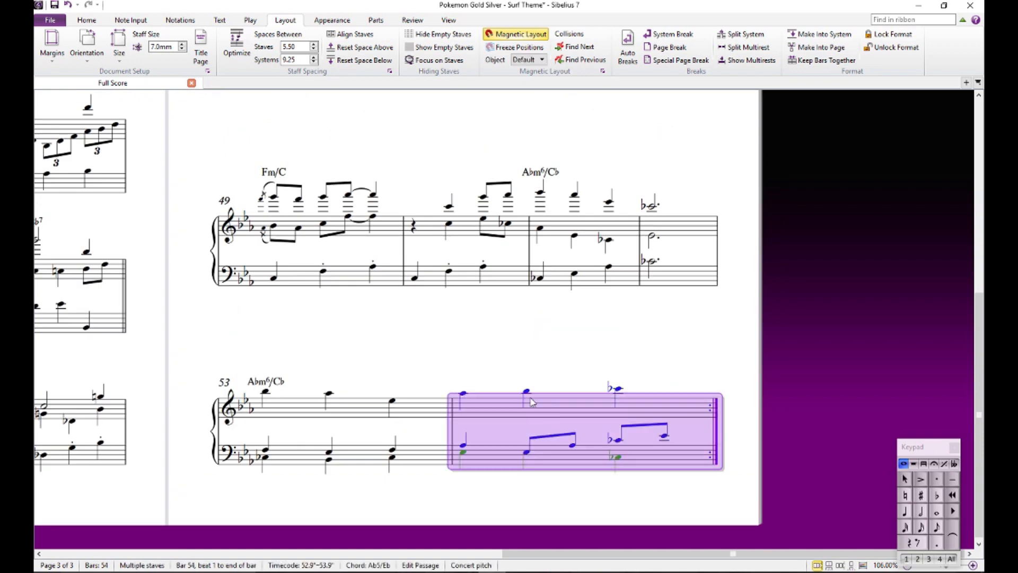
{"action": "left_click", "coordinate": [359, 239], "text": "shift"}
{"action": "scroll", "coordinate": [559, 257], "scroll_direction": "down", "scroll_amount": 3}
{"action": "left_click_drag", "start_coordinate": [741, 308], "coordinate": [392, 317]}
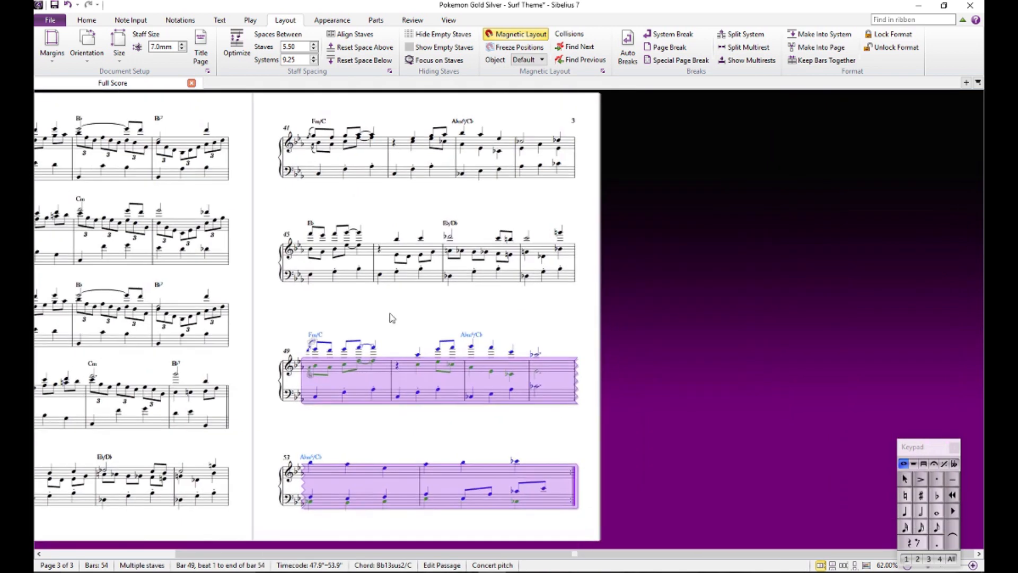
{"action": "left_click", "coordinate": [817, 34]}
{"action": "left_click", "coordinate": [559, 350]}
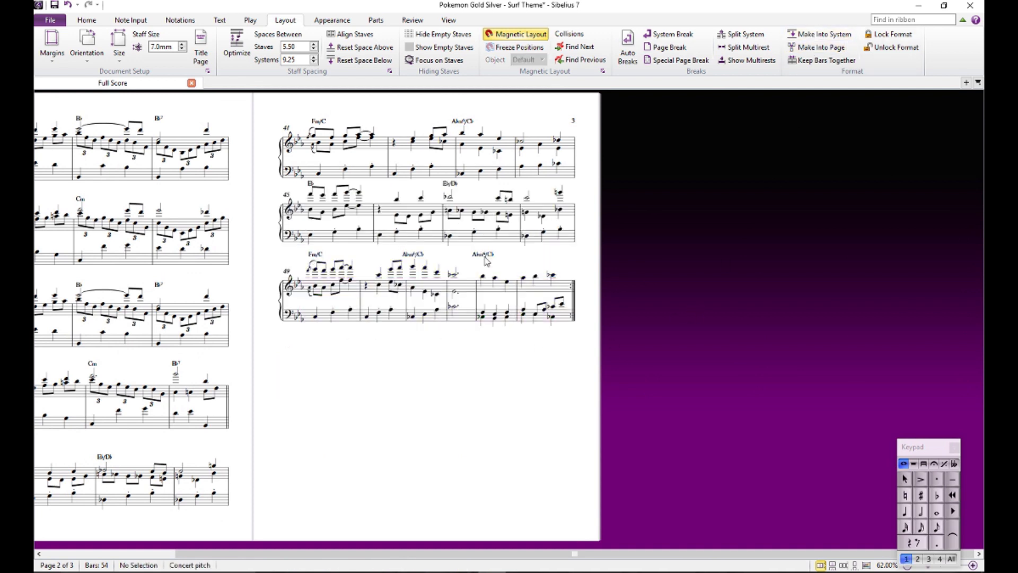
- Select the whole score, optimize its staff spacing and reset its note spacing
{"action": "key", "text": "ctrl+a"}
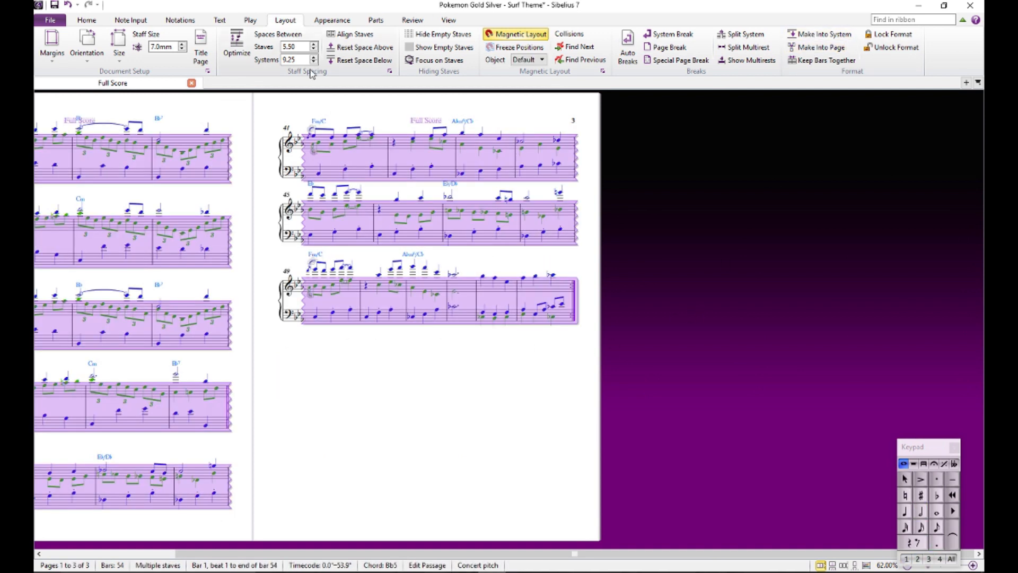
{"action": "left_click", "coordinate": [237, 45]}
{"action": "left_click", "coordinate": [332, 20]}
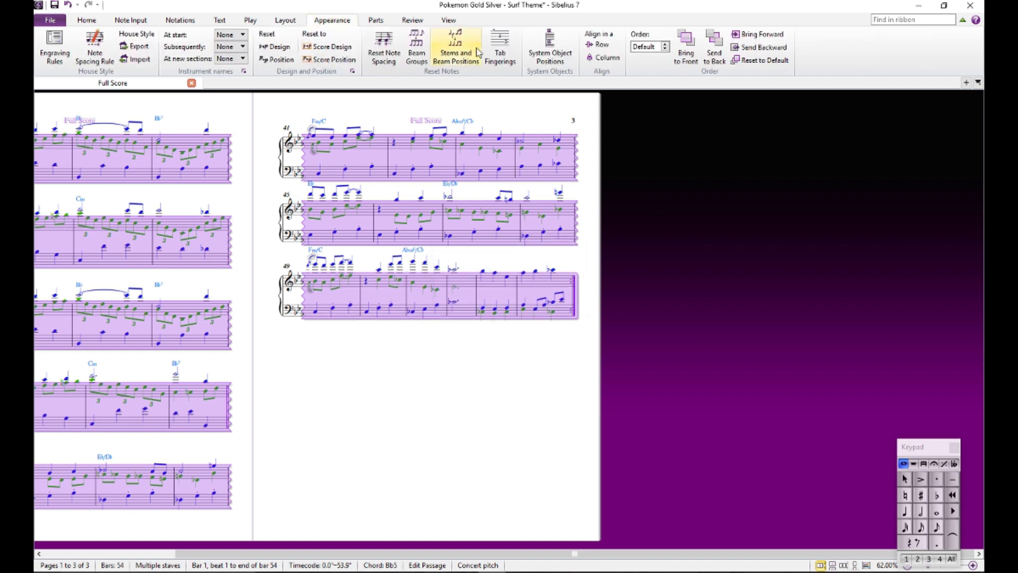
{"action": "left_click", "coordinate": [394, 48]}
{"action": "left_click", "coordinate": [498, 431]}
- Look over the re-spaced score from bar 25 to the closing system at bar 49
{"action": "scroll", "coordinate": [523, 383], "scroll_direction": "up", "scroll_amount": 3}
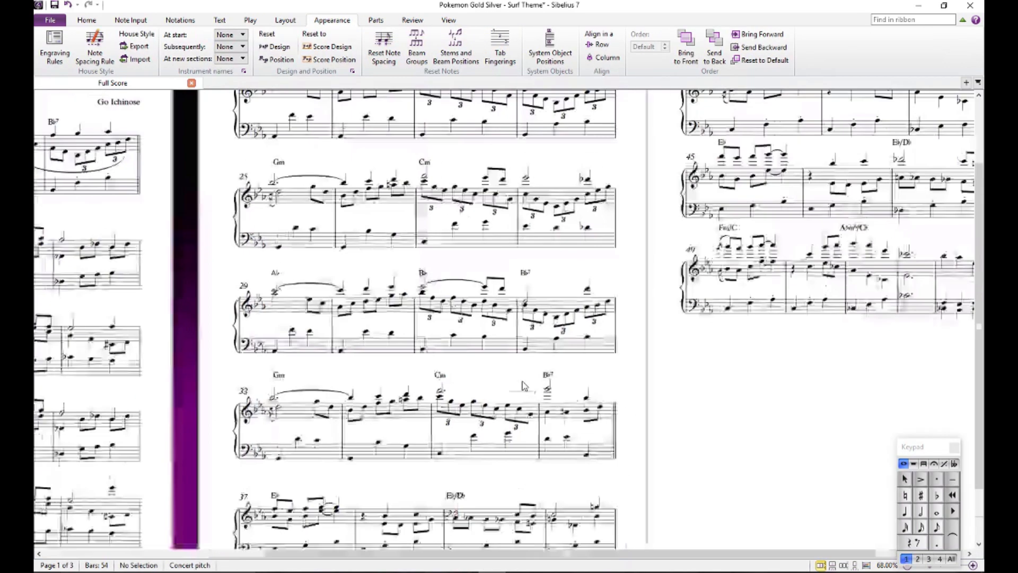
{"action": "scroll", "coordinate": [523, 381], "scroll_direction": "up", "scroll_amount": 1}
{"action": "left_click_drag", "start_coordinate": [819, 393], "coordinate": [377, 429]}
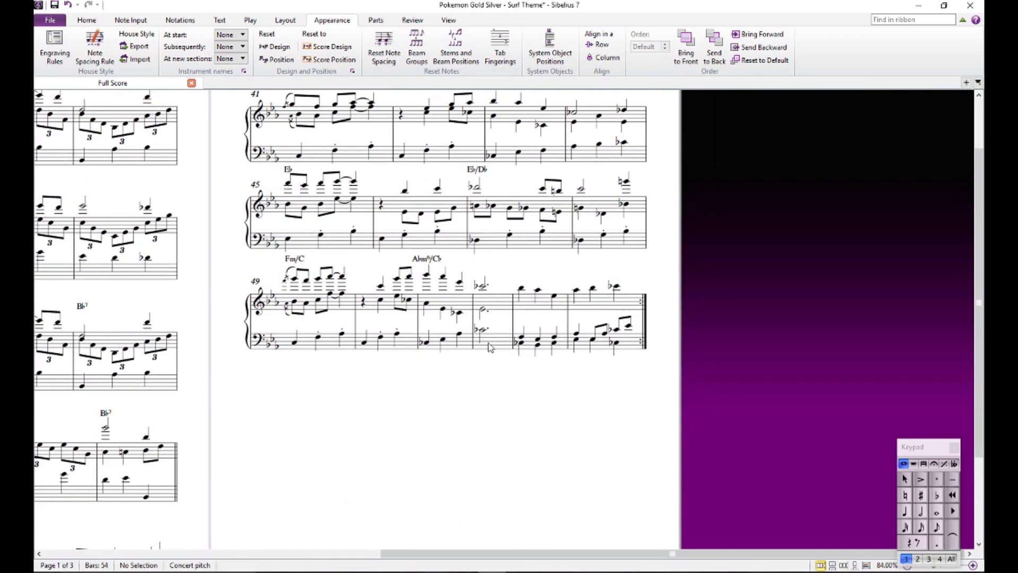
{"action": "left_click_drag", "start_coordinate": [495, 405], "coordinate": [581, 461]}
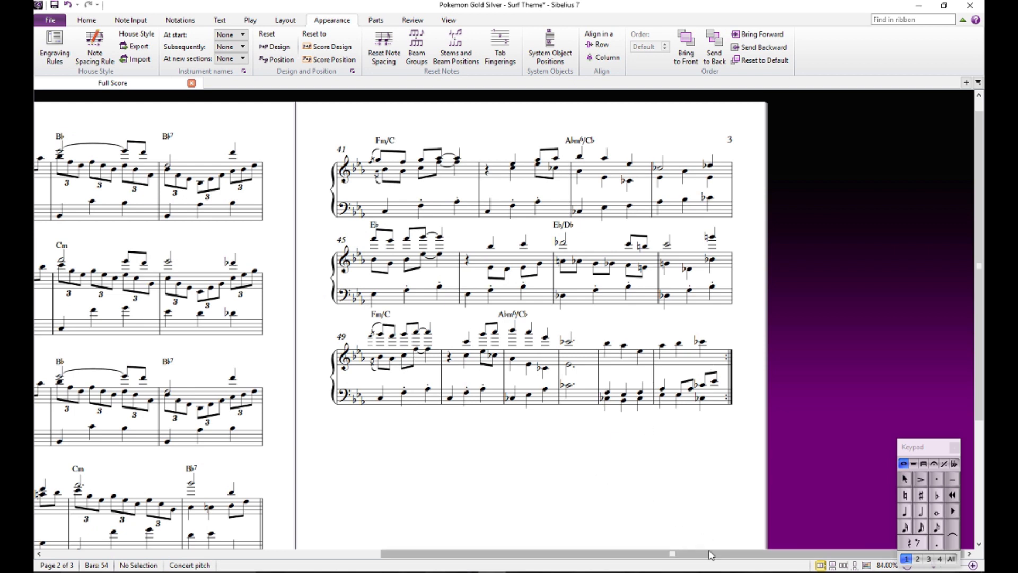
- Play the score back from beat 1 of bar 51 through the repeat into the opening bars, and stop it there
{"action": "left_click_drag", "start_coordinate": [707, 553], "coordinate": [225, 553]}
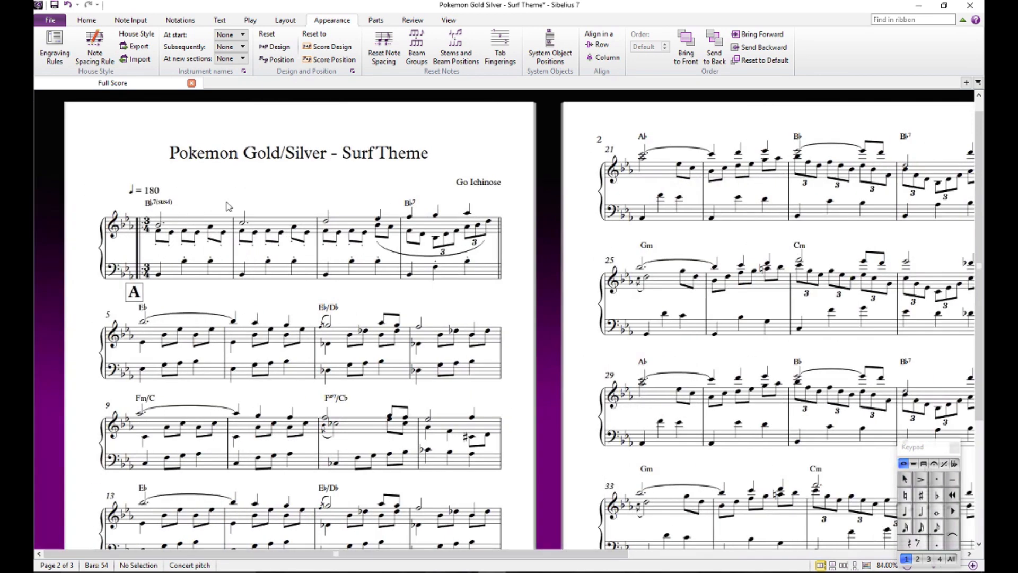
{"action": "scroll", "coordinate": [229, 208], "scroll_direction": "down", "scroll_amount": 1}
{"action": "left_click", "coordinate": [158, 187]}
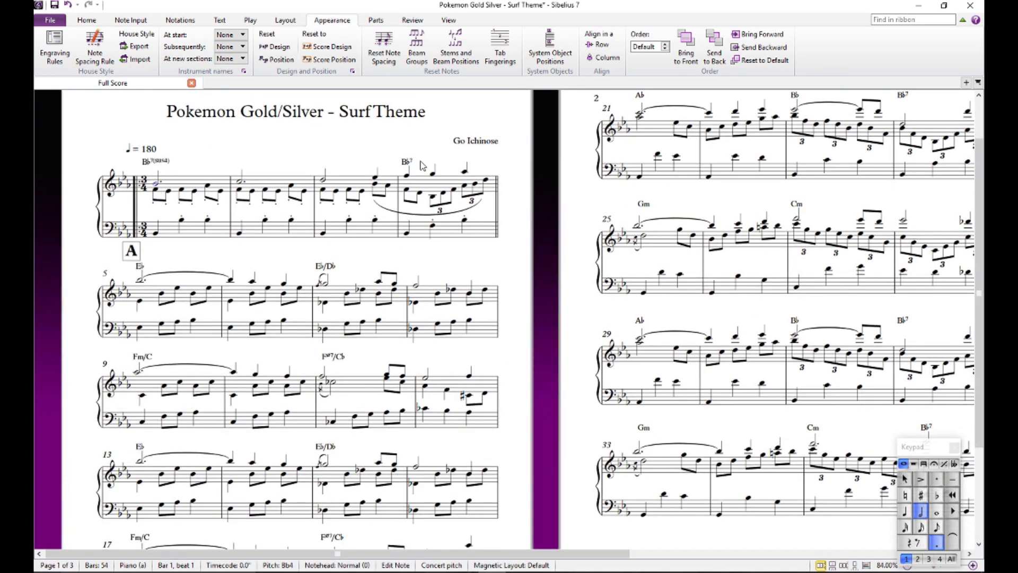
{"action": "left_click_drag", "start_coordinate": [548, 558], "coordinate": [888, 555]}
{"action": "left_click", "coordinate": [702, 357]}
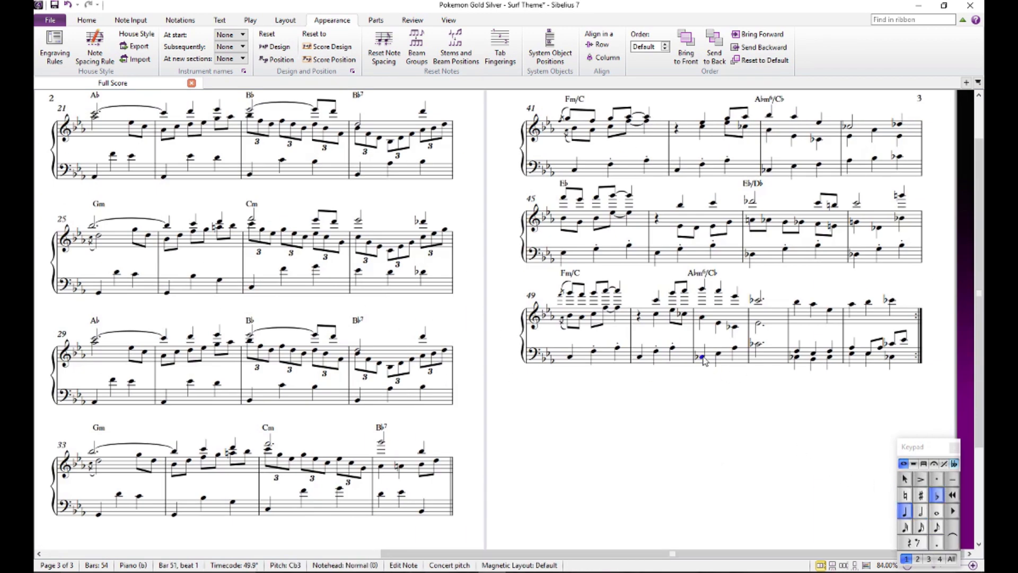
{"action": "key", "text": "p"}
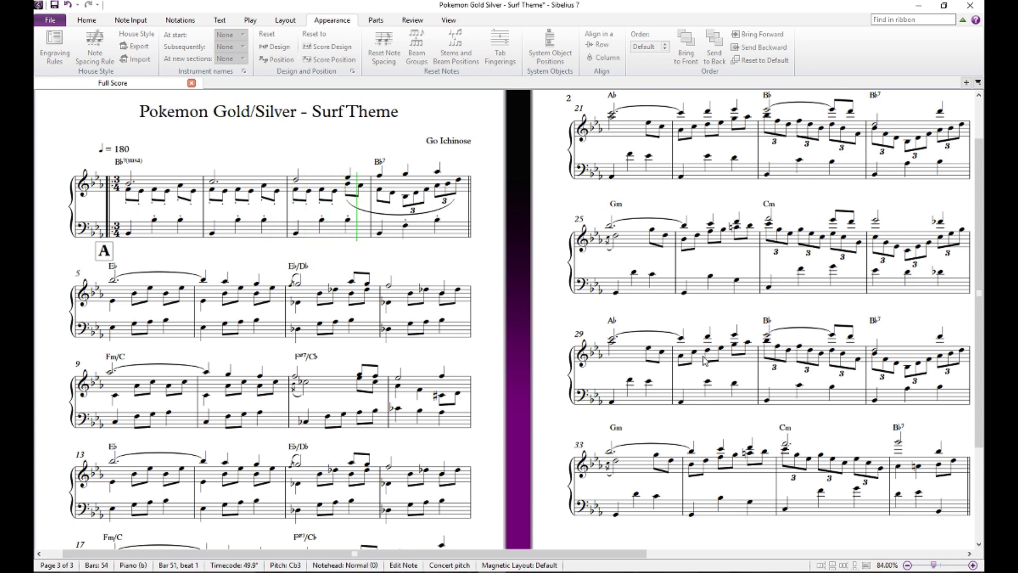
{"action": "key", "text": "space"}
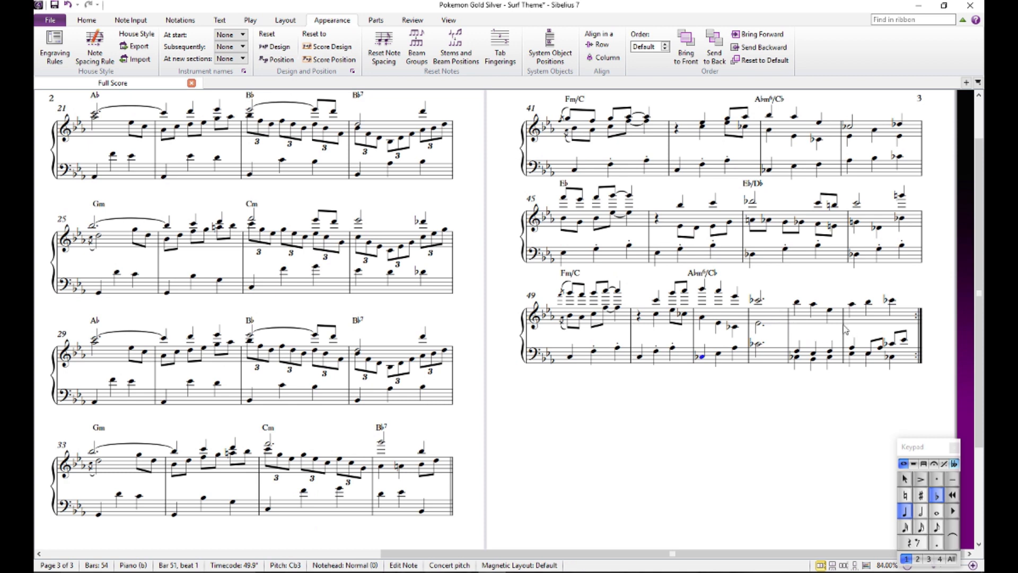
- Compare the left-hand F on beat 1 of bar 53 with the right-hand F on beat 1 of bar 1
{"action": "left_click", "coordinate": [796, 352]}
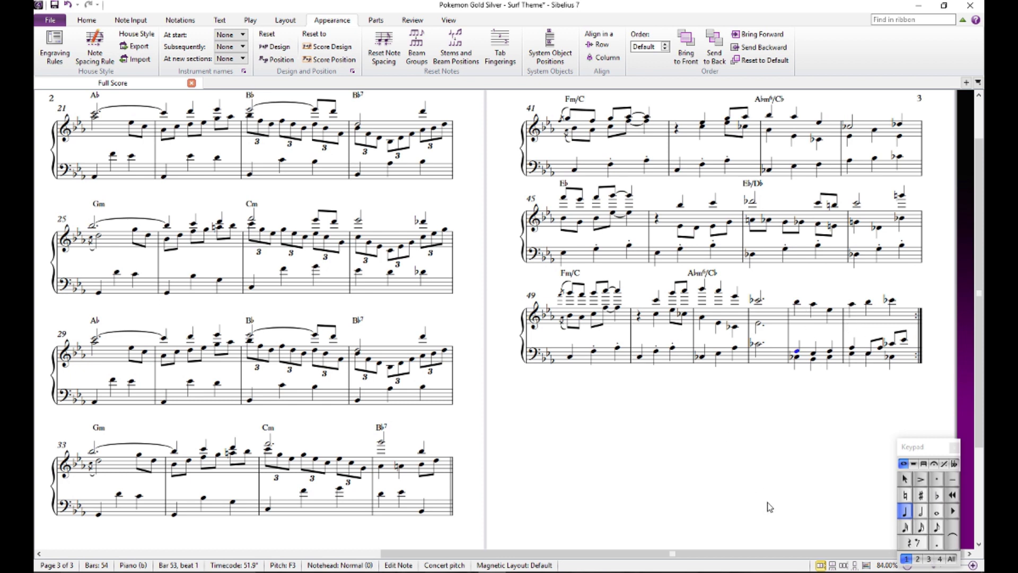
{"action": "left_click_drag", "start_coordinate": [810, 556], "coordinate": [191, 524]}
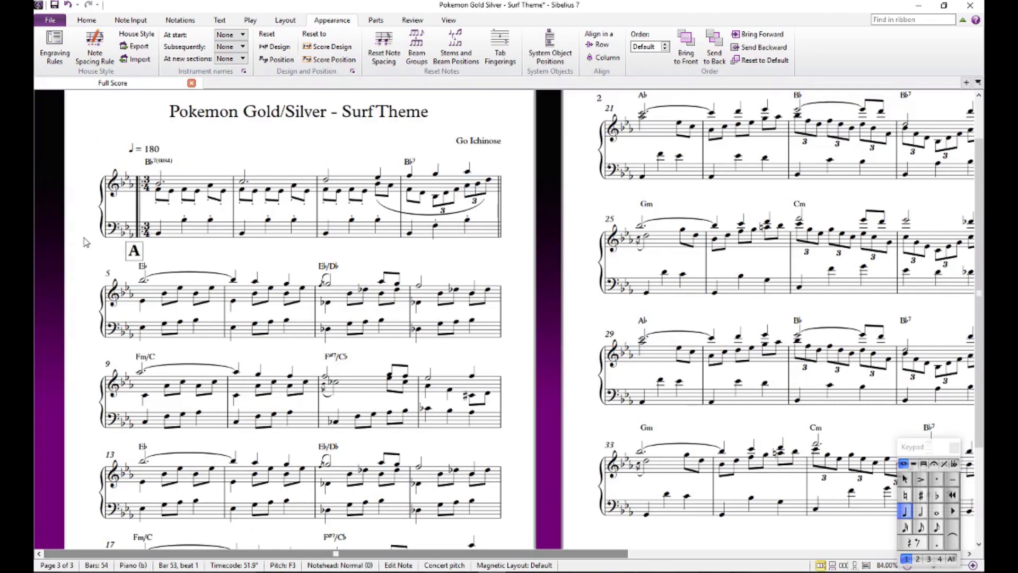
{"action": "left_click", "coordinate": [169, 201]}
{"action": "left_click", "coordinate": [158, 190]}
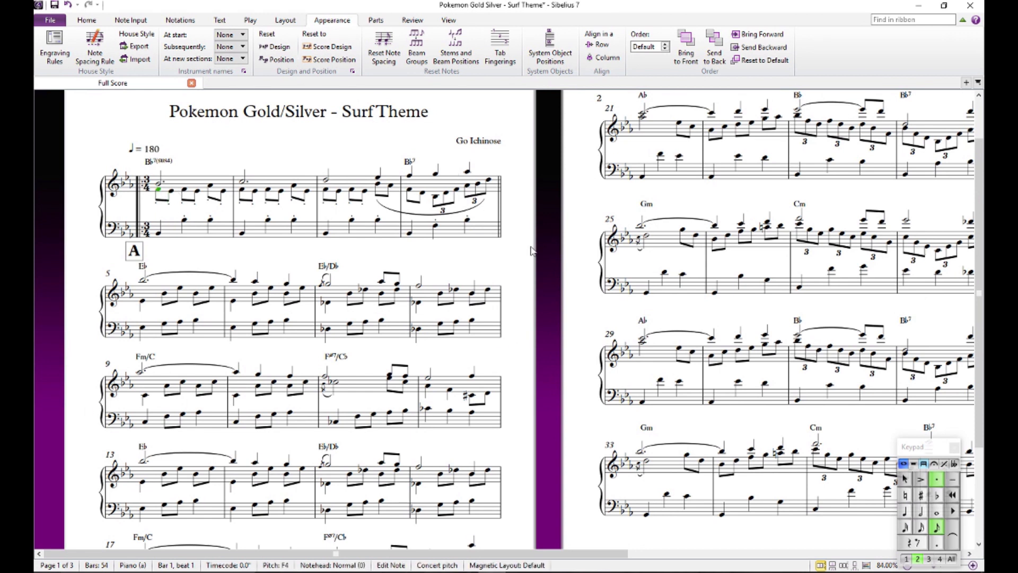
- Clear the note selection and save the score
{"action": "key", "text": "Escape"}
{"action": "key", "text": "ctrl+s"}
- Review the chord symbols and layout across all three pages, from the opening bars to the closing system at bar 49
{"action": "left_click_drag", "start_coordinate": [562, 212], "coordinate": [83, 280]}
{"action": "left_click_drag", "start_coordinate": [623, 510], "coordinate": [609, 442]}
{"action": "left_click_drag", "start_coordinate": [656, 554], "coordinate": [293, 538]}
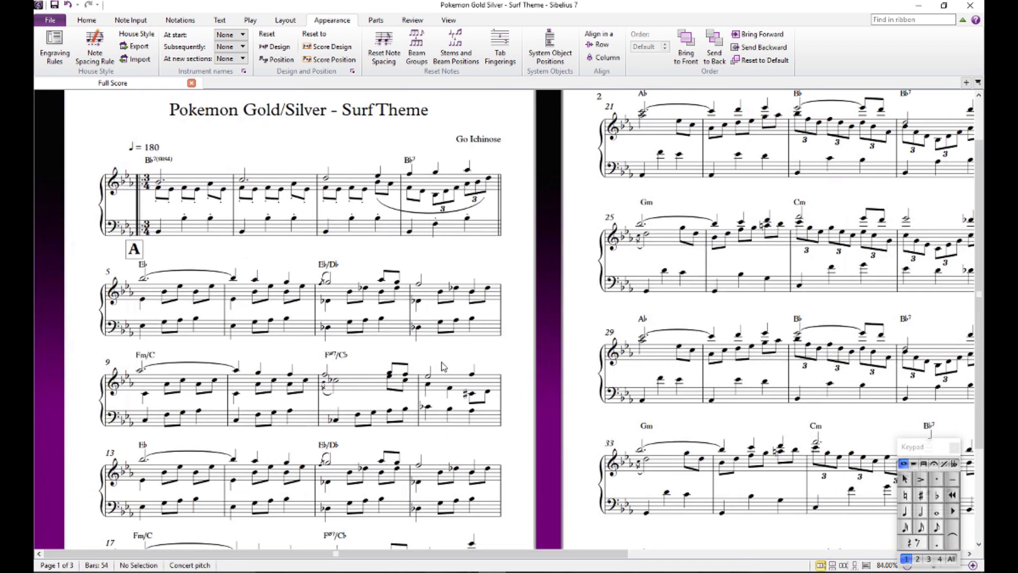
{"action": "left_click_drag", "start_coordinate": [463, 358], "coordinate": [494, 354]}
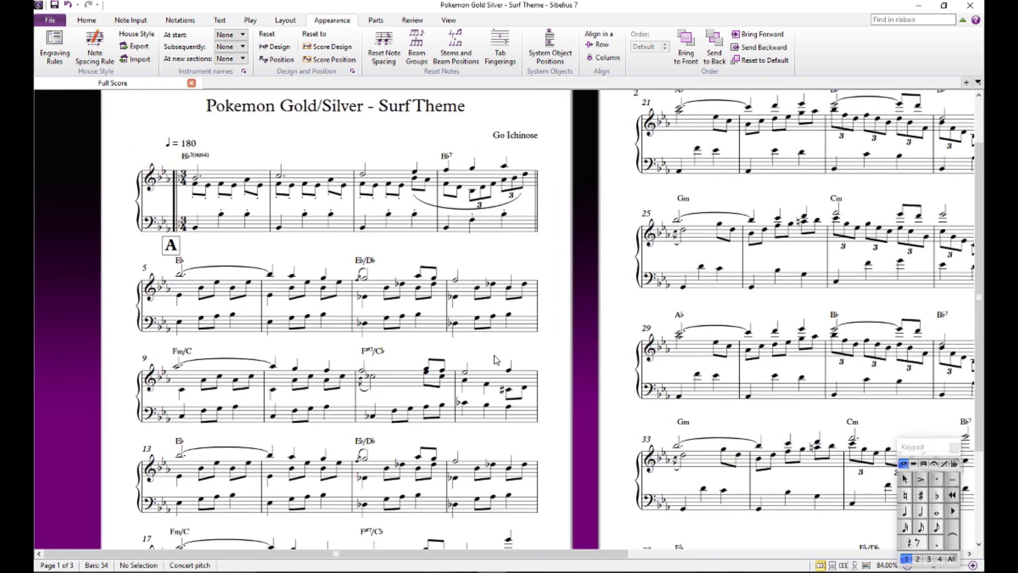
{"action": "left_click_drag", "start_coordinate": [583, 555], "coordinate": [835, 525]}
{"action": "left_click_drag", "start_coordinate": [670, 475], "coordinate": [554, 503]}
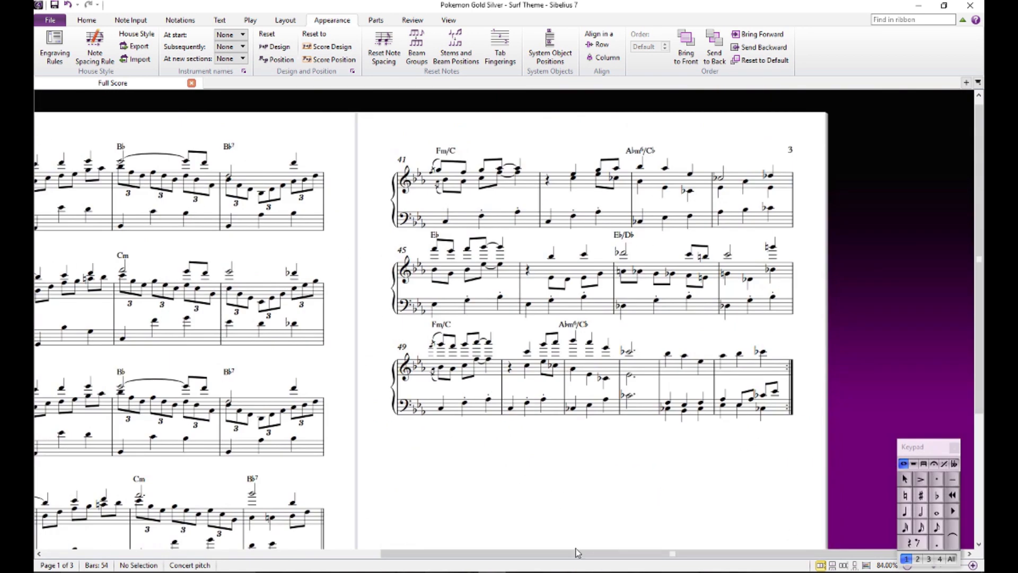
{"action": "left_click_drag", "start_coordinate": [577, 553], "coordinate": [244, 533]}
{"action": "left_click_drag", "start_coordinate": [520, 379], "coordinate": [498, 211]}
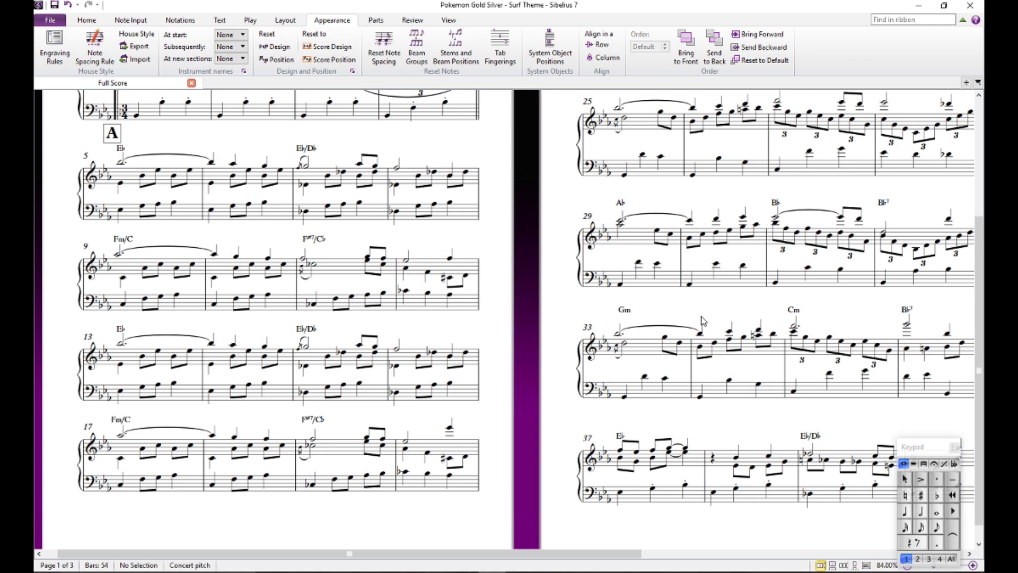
{"action": "left_click_drag", "start_coordinate": [700, 316], "coordinate": [272, 363]}
{"action": "left_click_drag", "start_coordinate": [564, 377], "coordinate": [339, 469]}
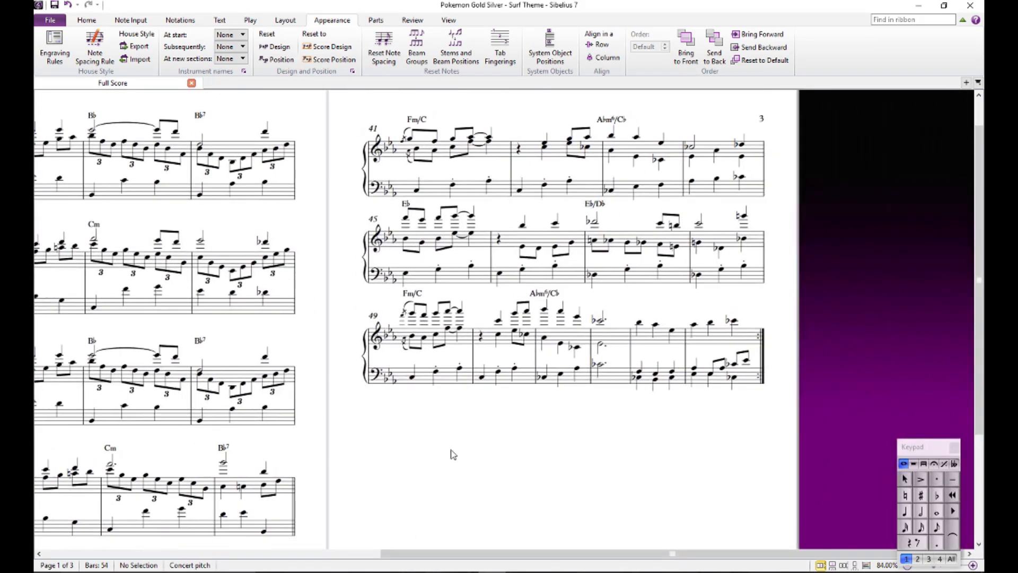
{"action": "left_click_drag", "start_coordinate": [462, 455], "coordinate": [435, 490]}
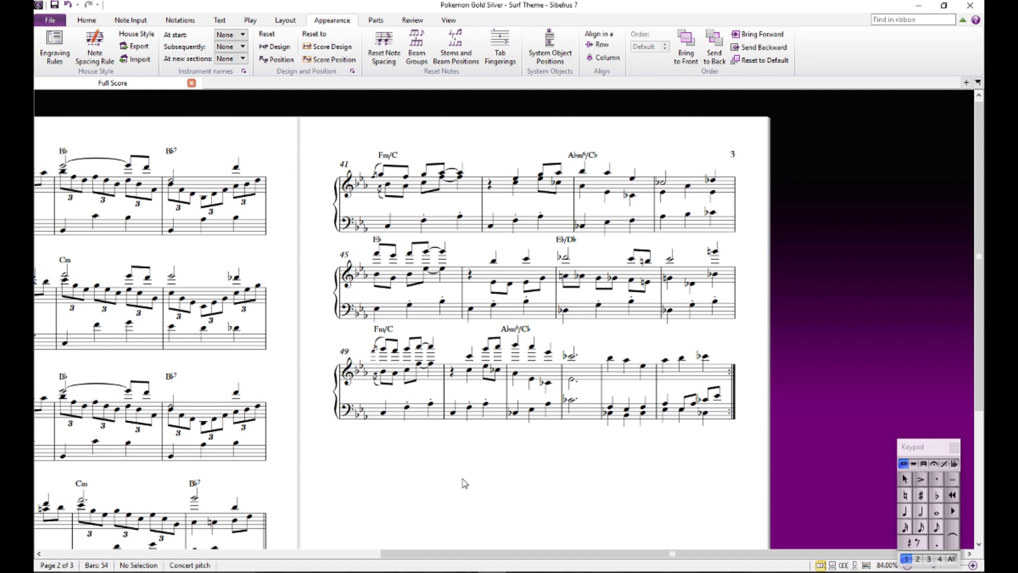
{"action": "left_click_drag", "start_coordinate": [470, 482], "coordinate": [696, 480]}
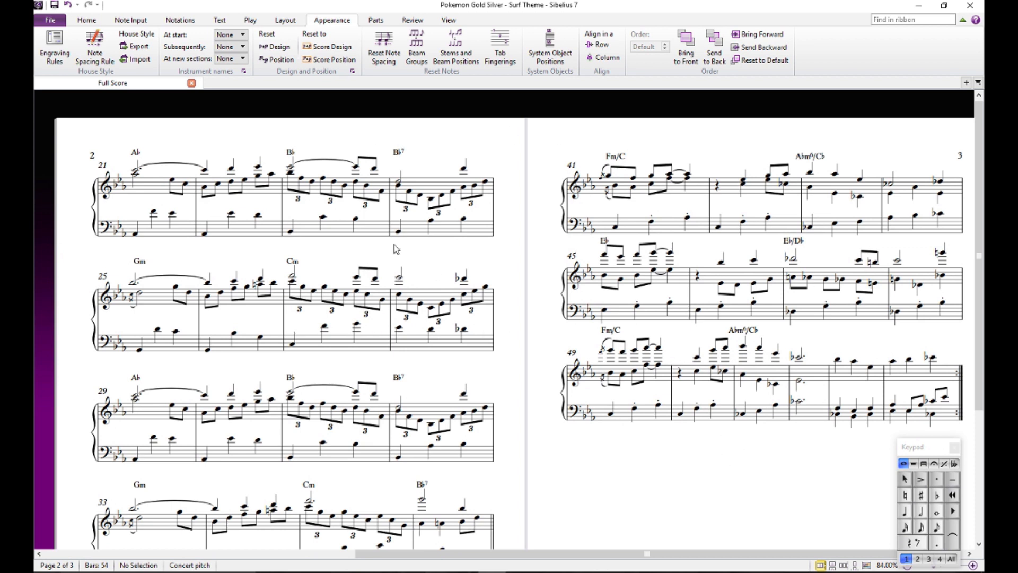
{"action": "left_click_drag", "start_coordinate": [405, 255], "coordinate": [913, 238]}
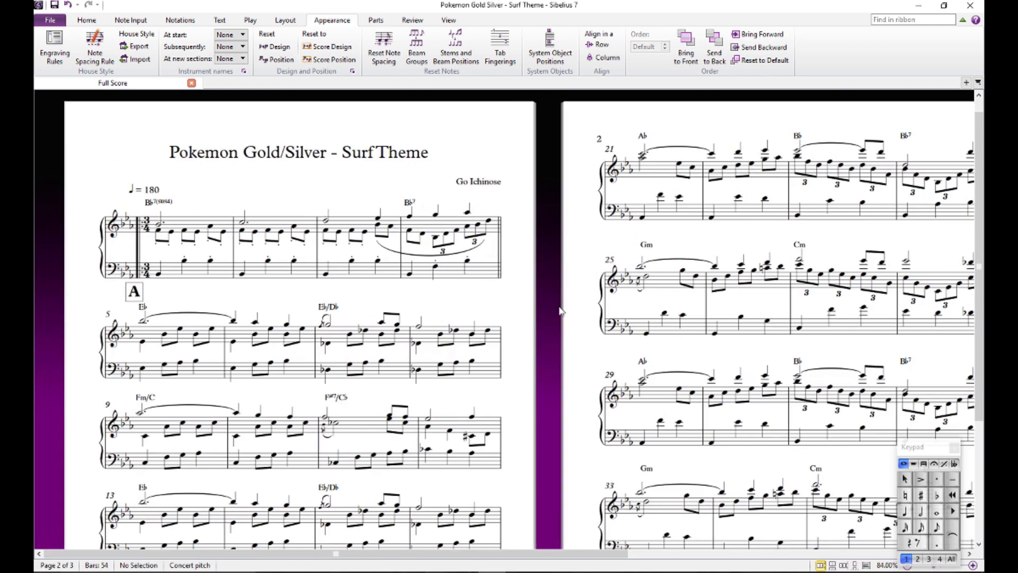
{"action": "left_click_drag", "start_coordinate": [560, 311], "coordinate": [566, 297]}
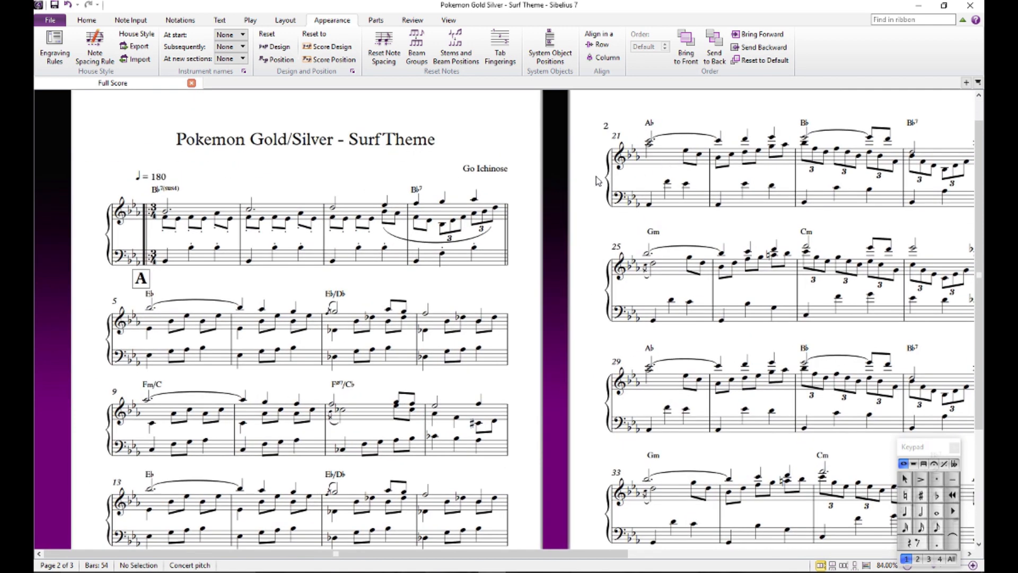